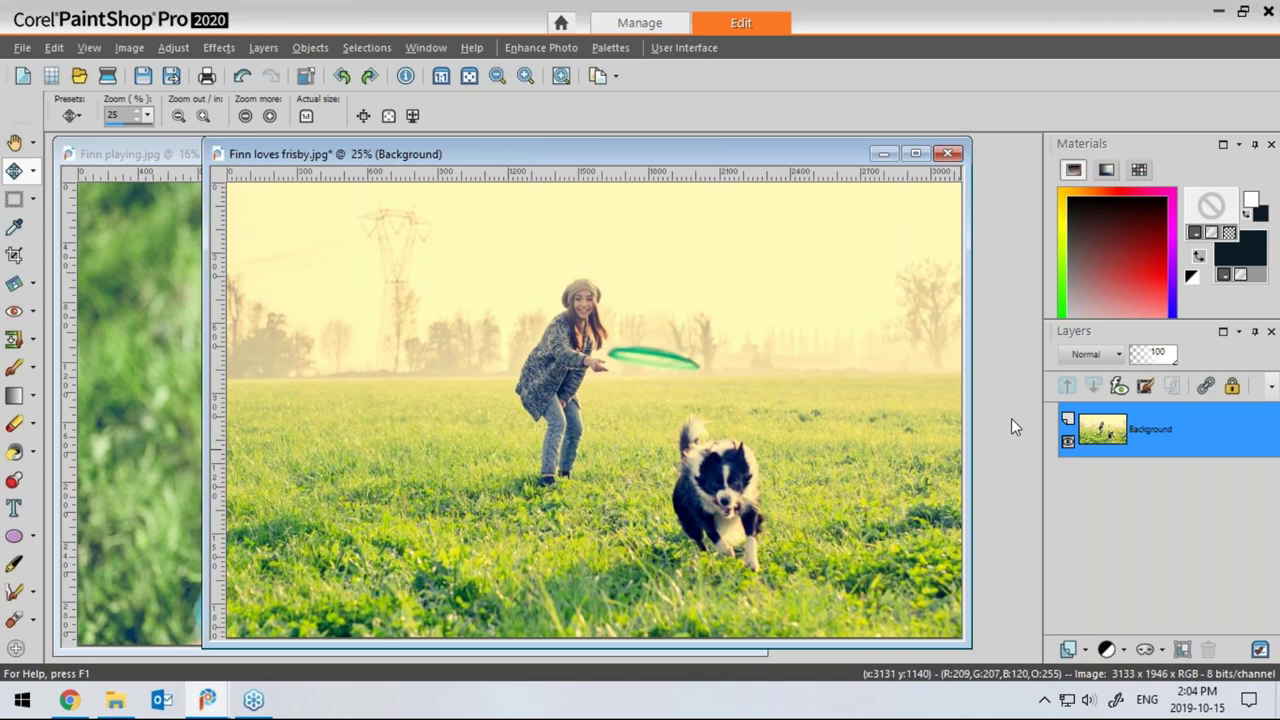
Shift the Finn loves frisby.jpg window to uncover Finn playing.jpg and examine the tabbed documents display option
drag(574, 152, 645, 155)
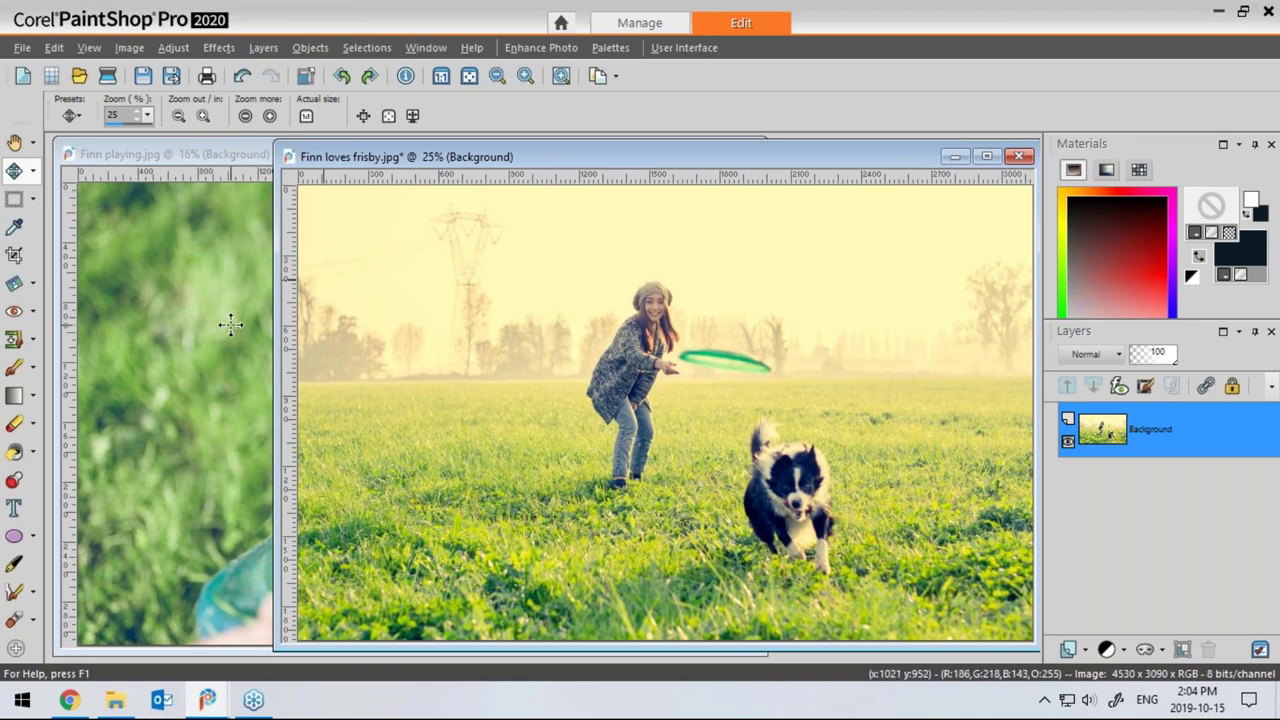
click(428, 48)
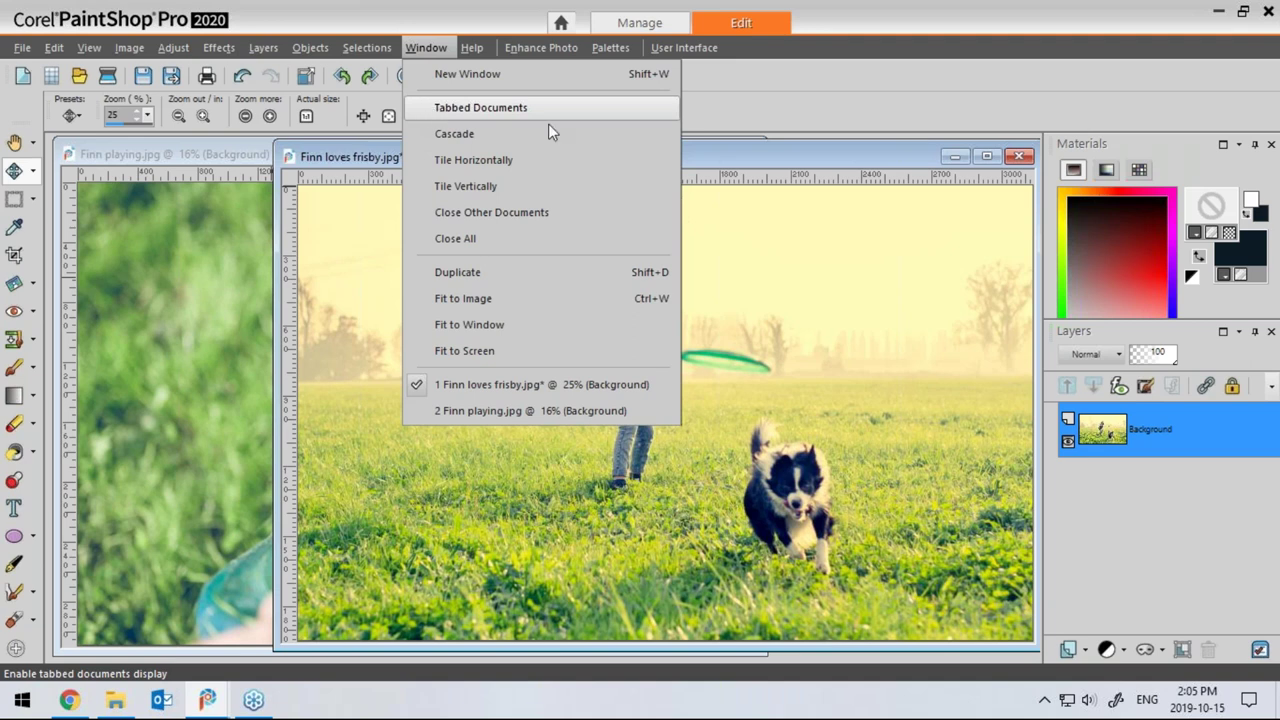
click(712, 154)
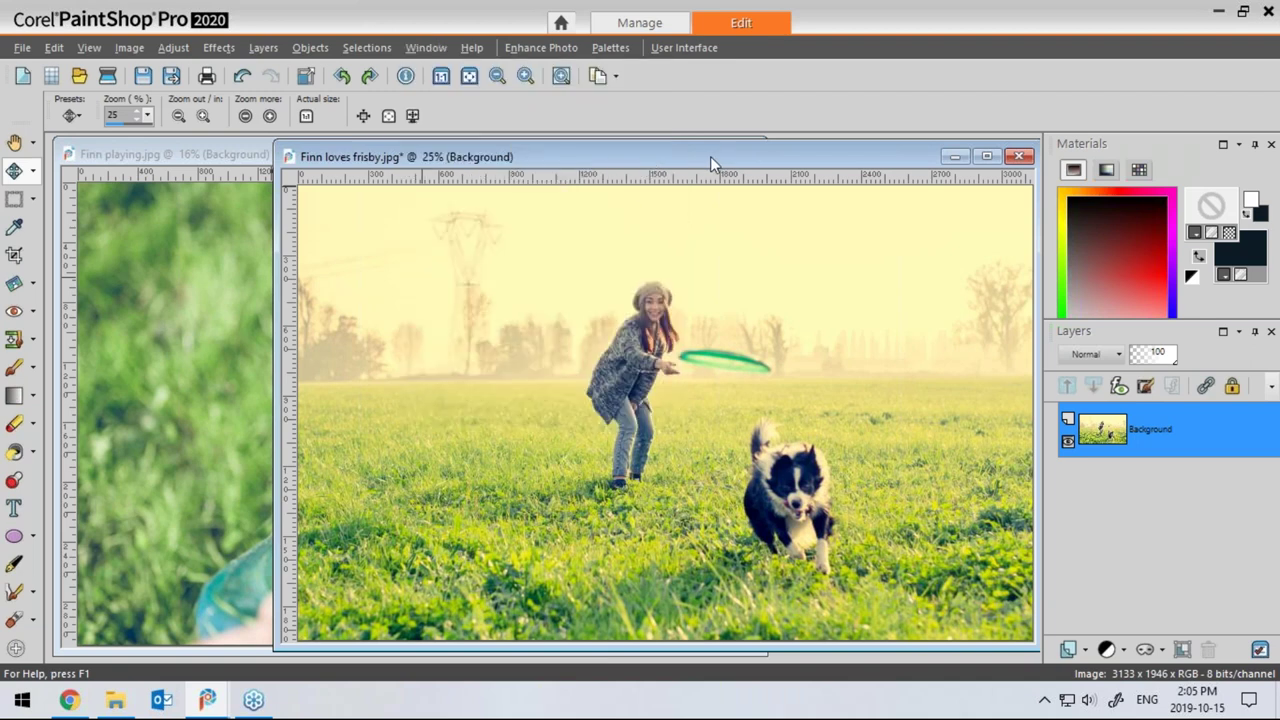
drag(706, 164, 699, 161)
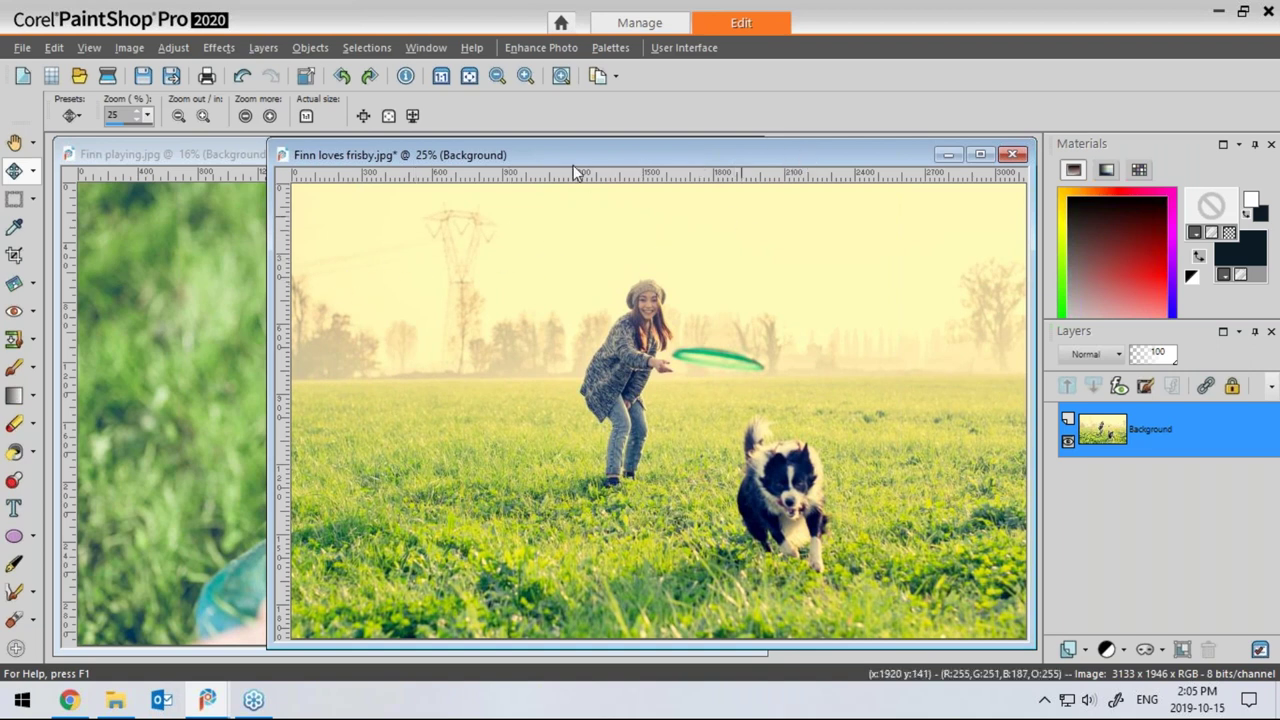
Examine the classic Material Properties dialog for the dark background color and leave the color as it is
click(1230, 250)
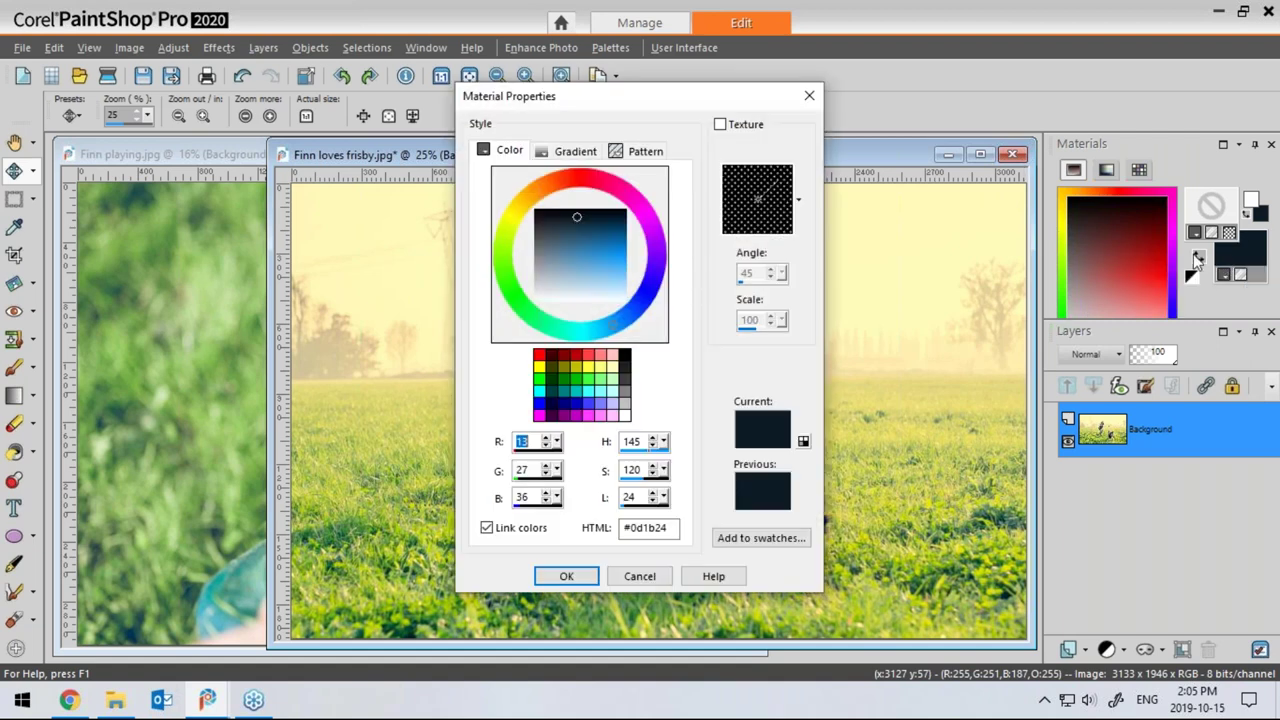
drag(667, 107, 840, 118)
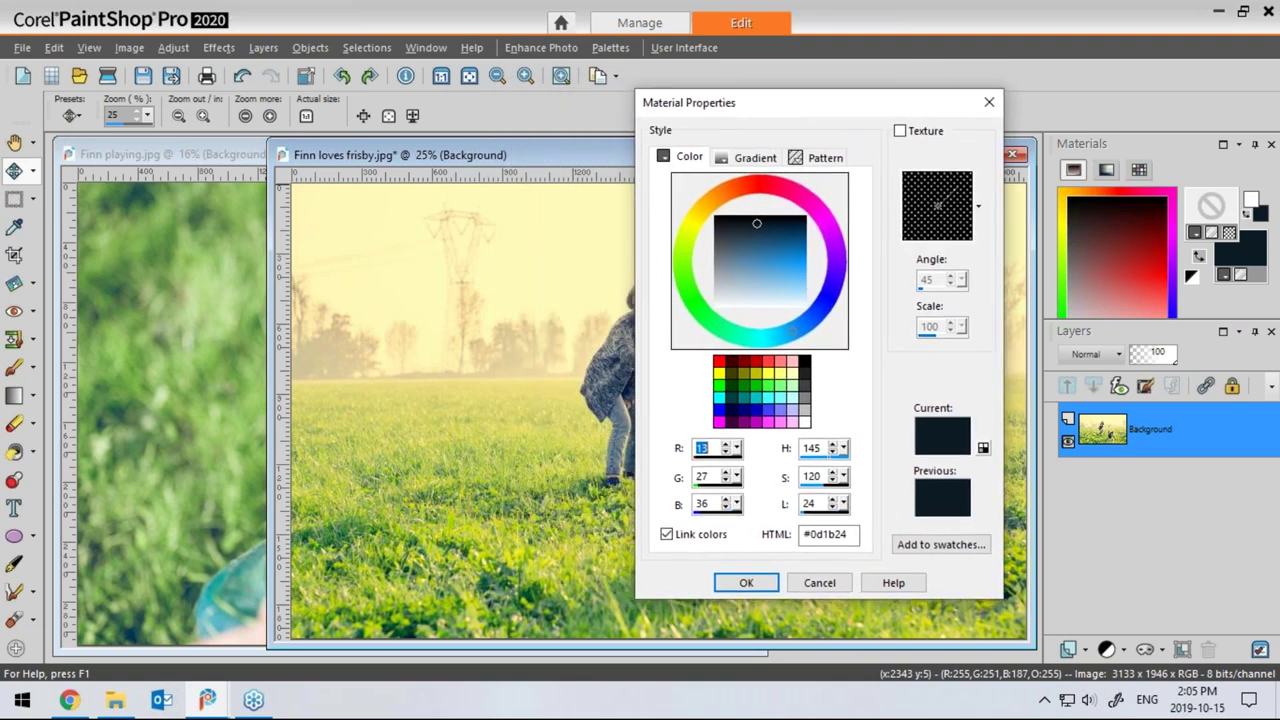
click(820, 584)
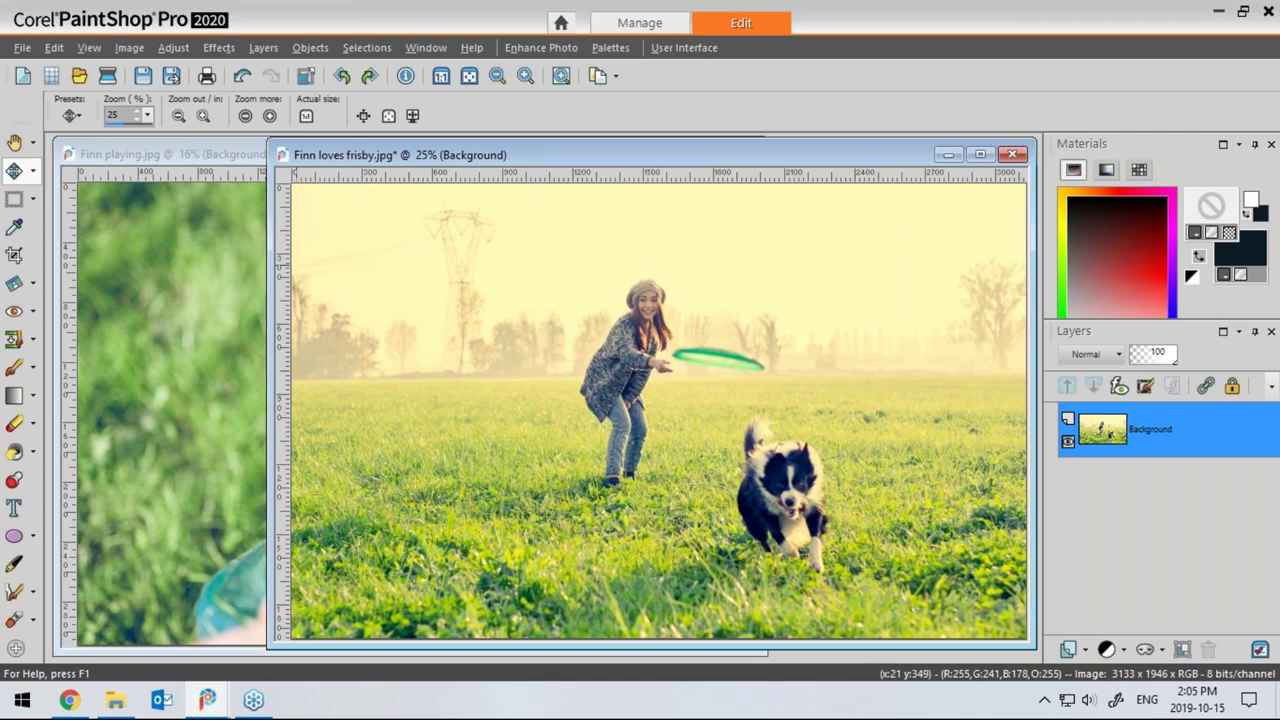
Examine the Use classic Material Properties option in the Palettes preferences and leave without saving changes
click(22, 48)
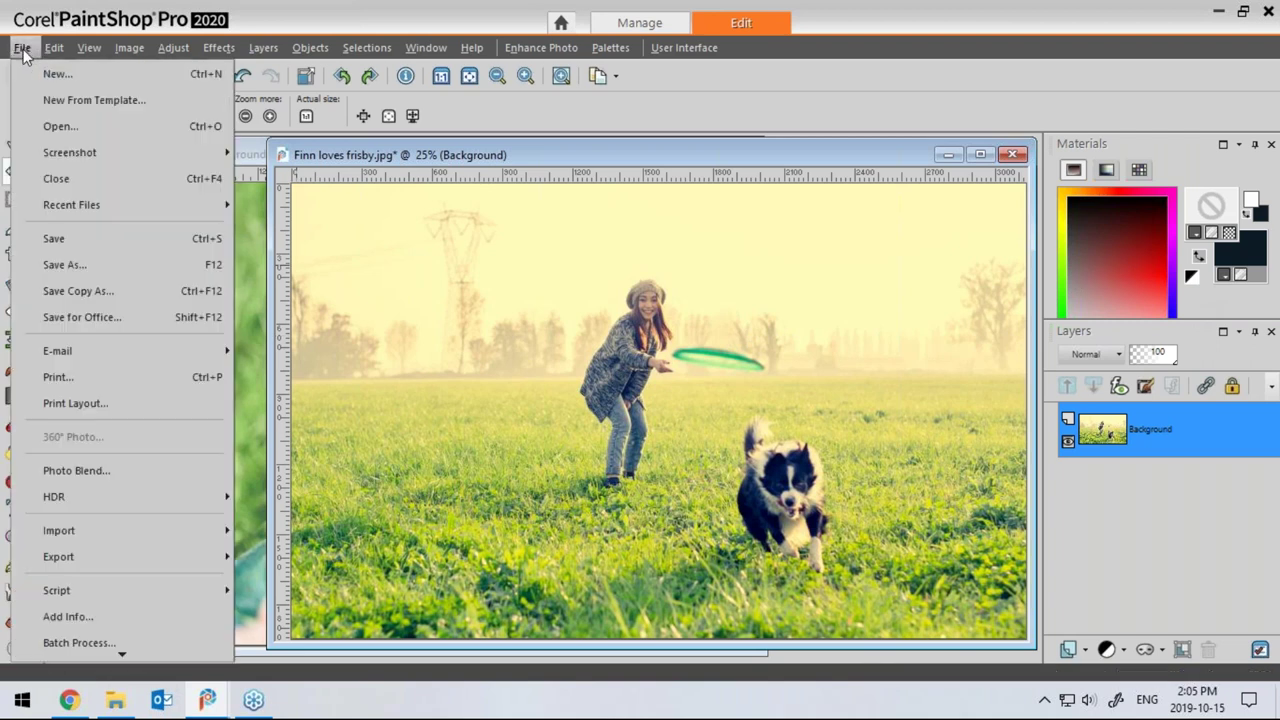
mouse_move(125, 656)
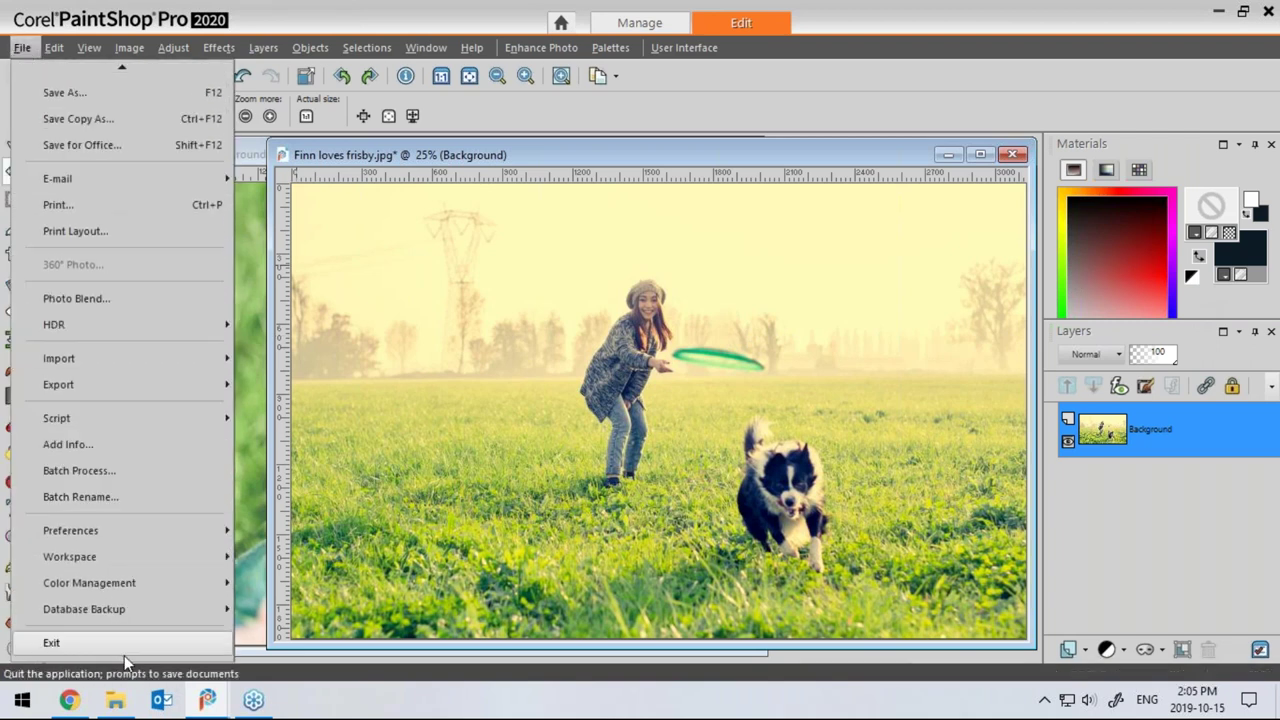
mouse_move(90, 534)
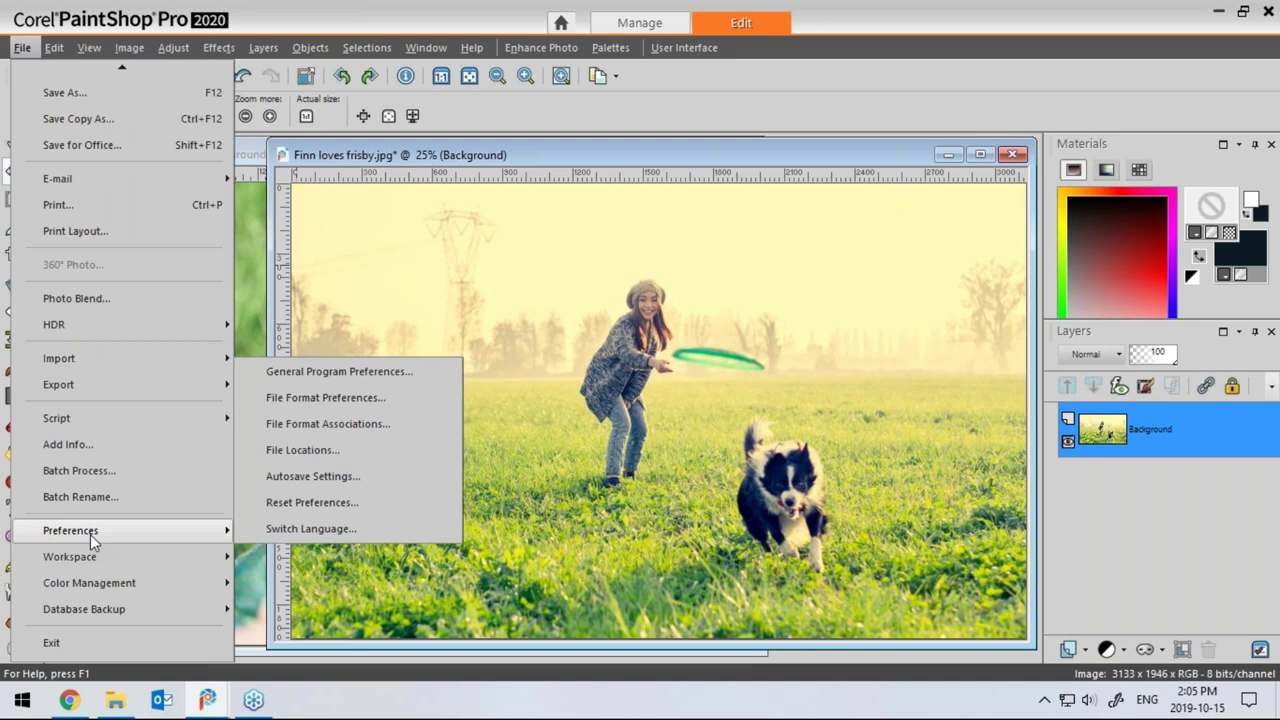
click(338, 375)
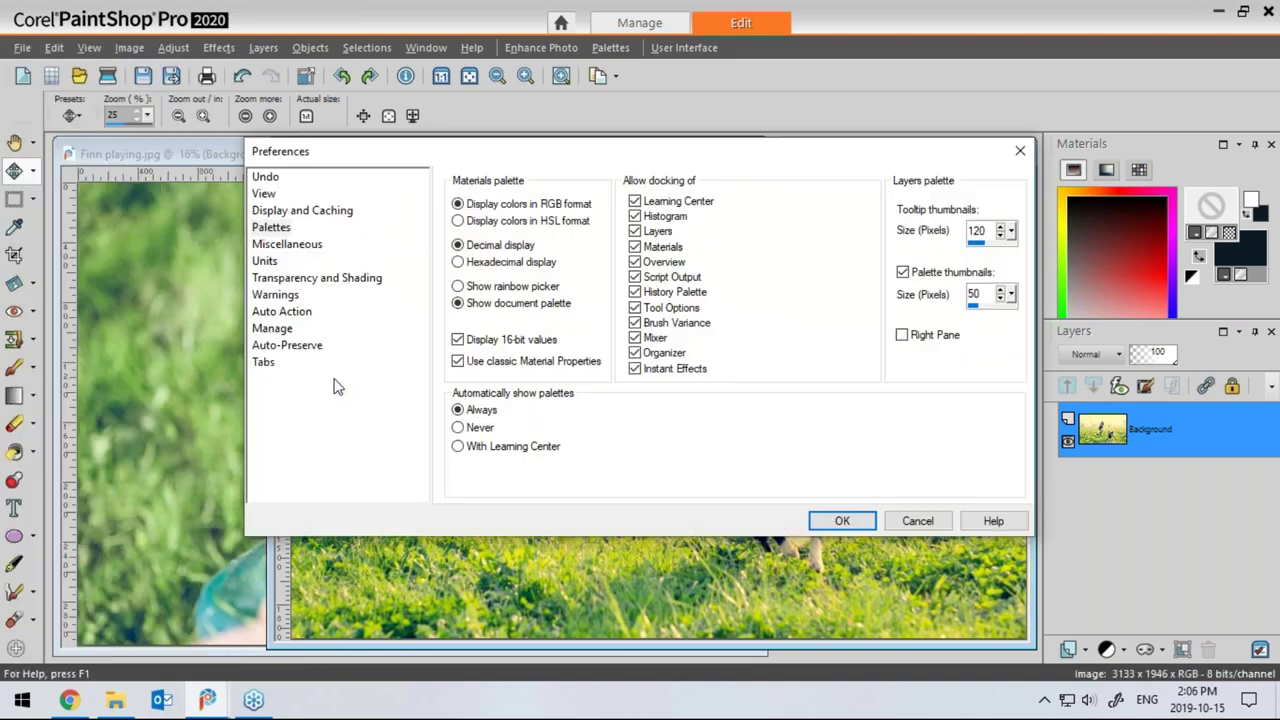
click(272, 228)
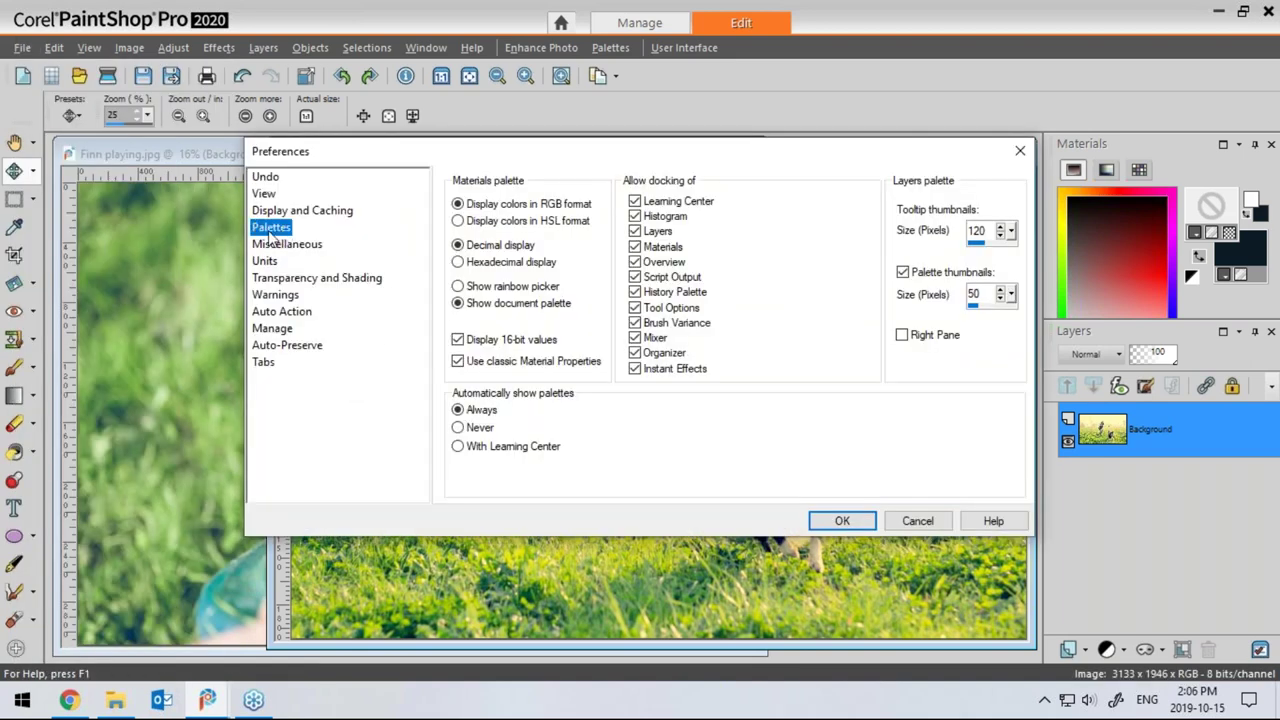
click(457, 362)
click(922, 520)
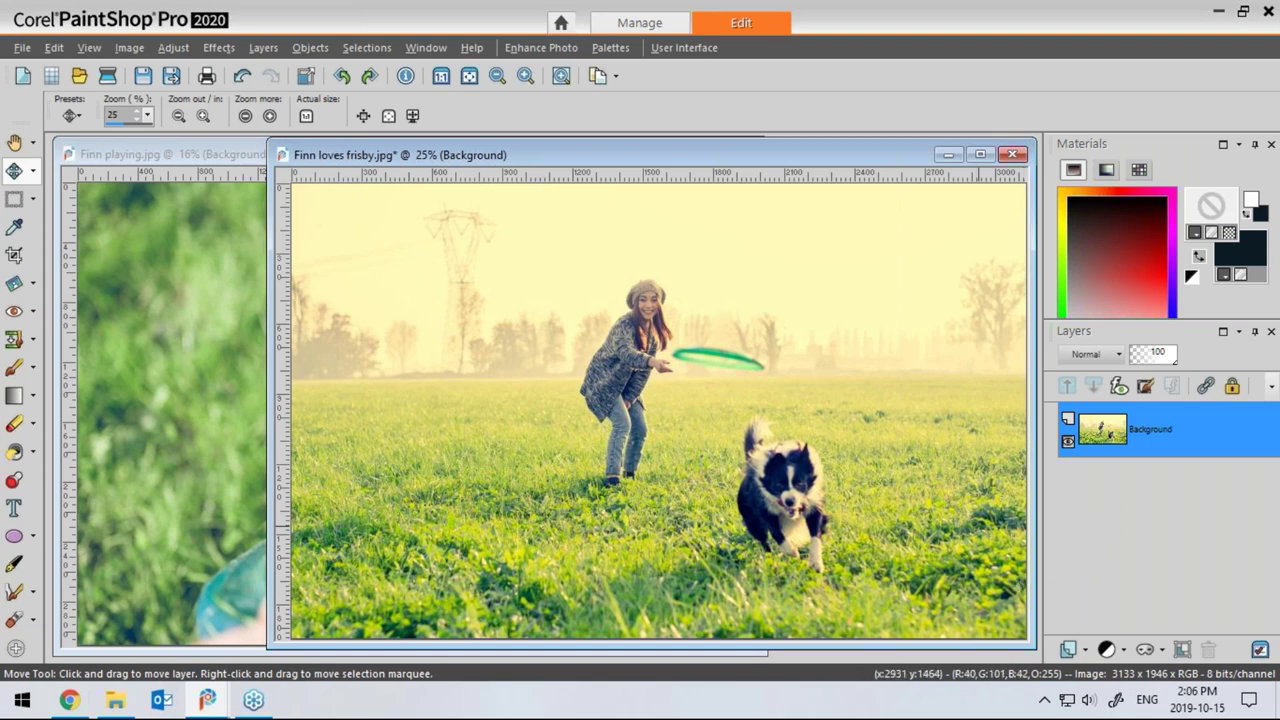
Save a 3600 x 3600 pixel, 300 pixels/inch preset named Scrapbook and create a transparent raster image from it beside the Finn loves frisby.jpg photo
drag(730, 154, 512, 154)
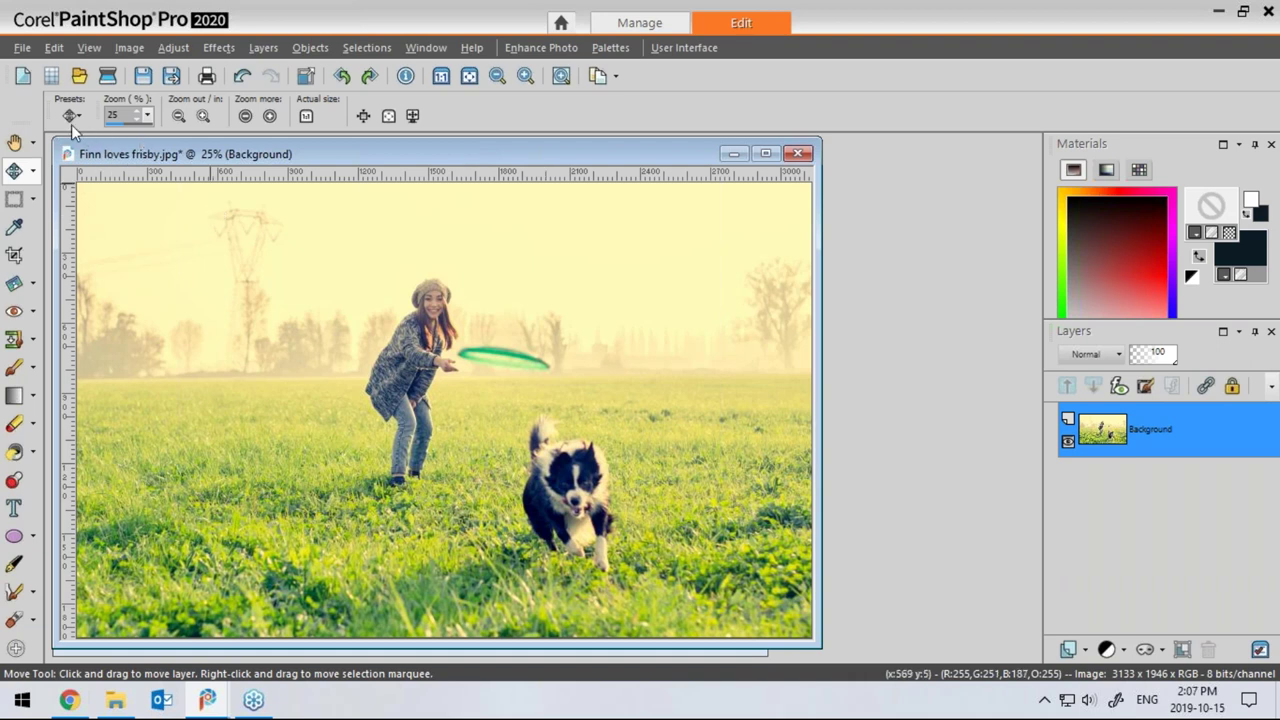
click(22, 78)
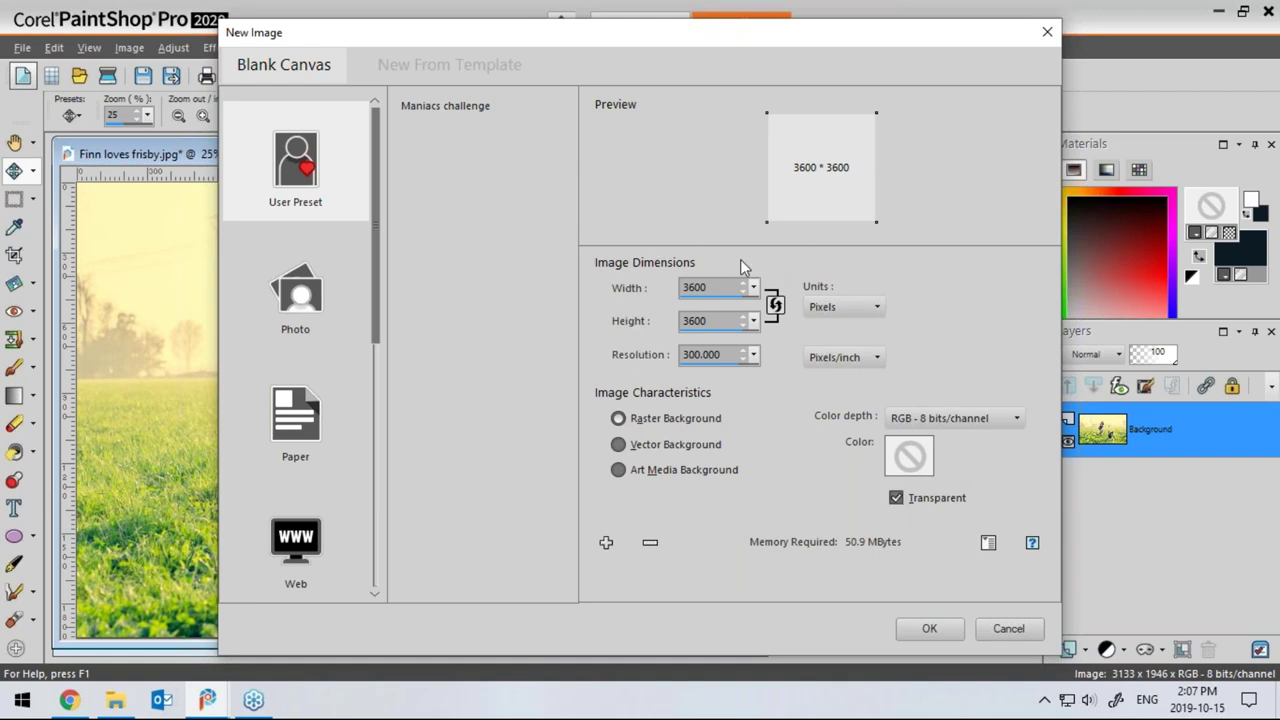
click(606, 545)
text(Scrapbook)
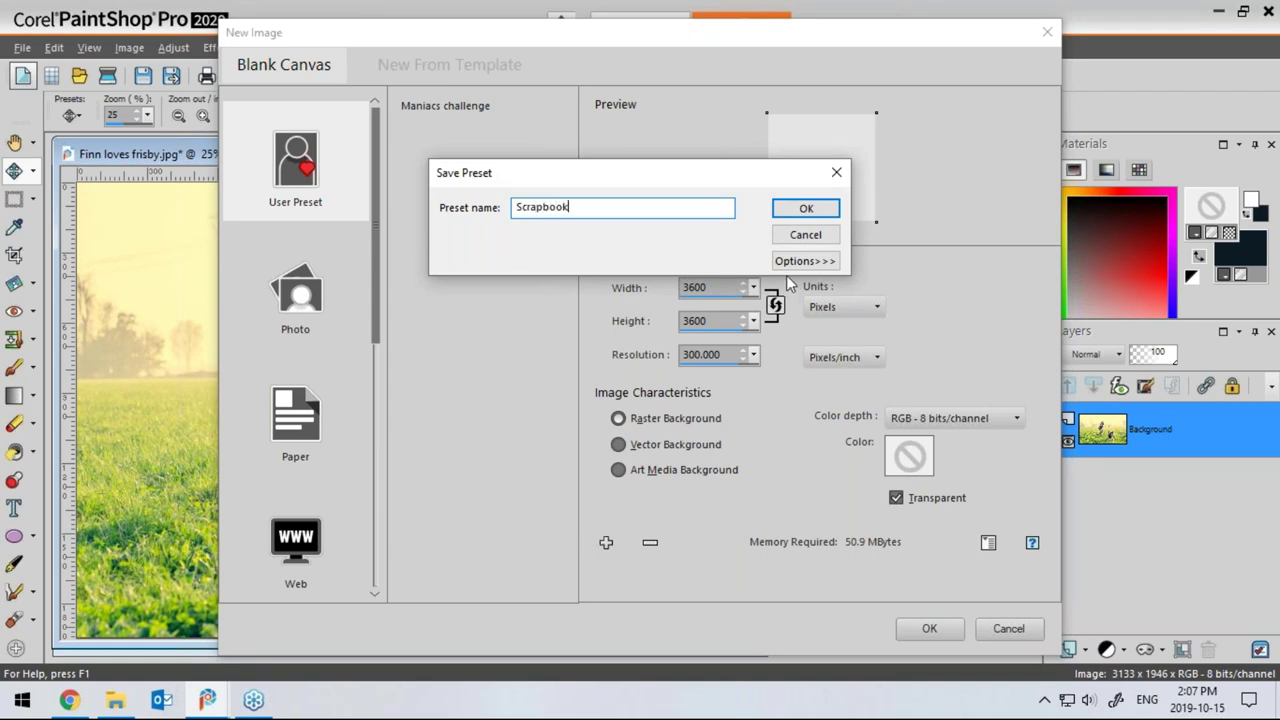
click(782, 214)
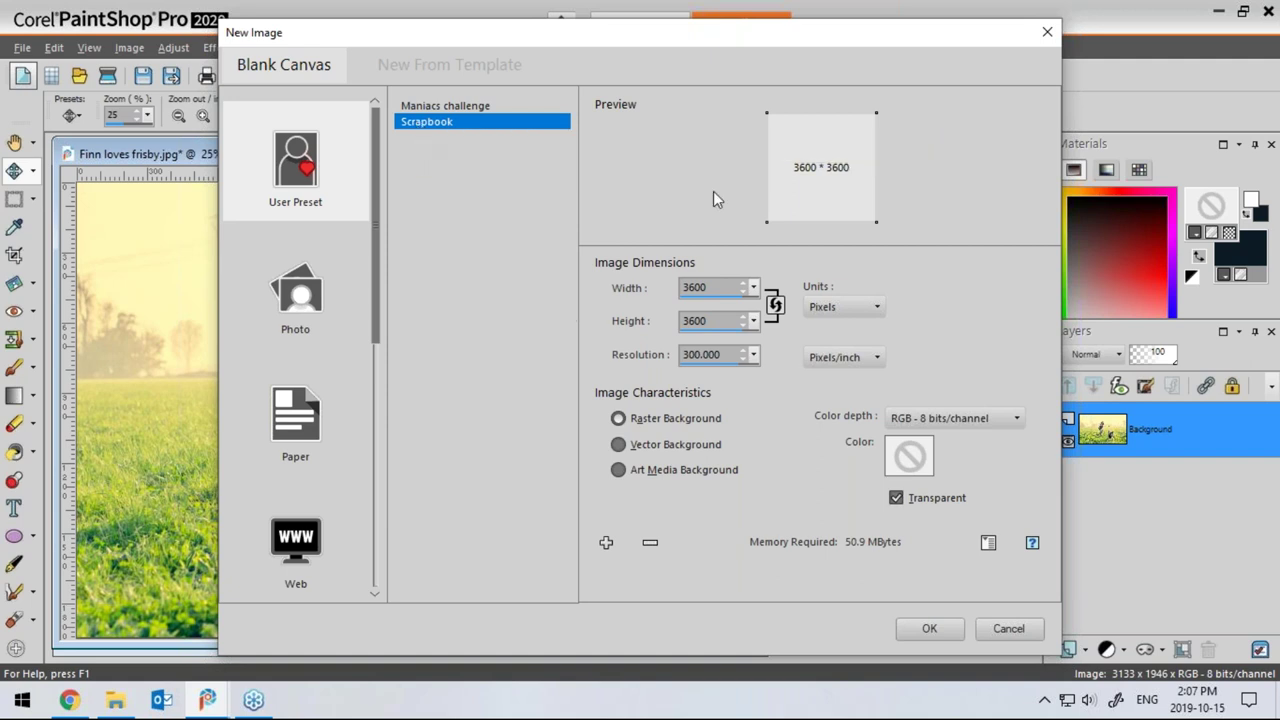
click(929, 632)
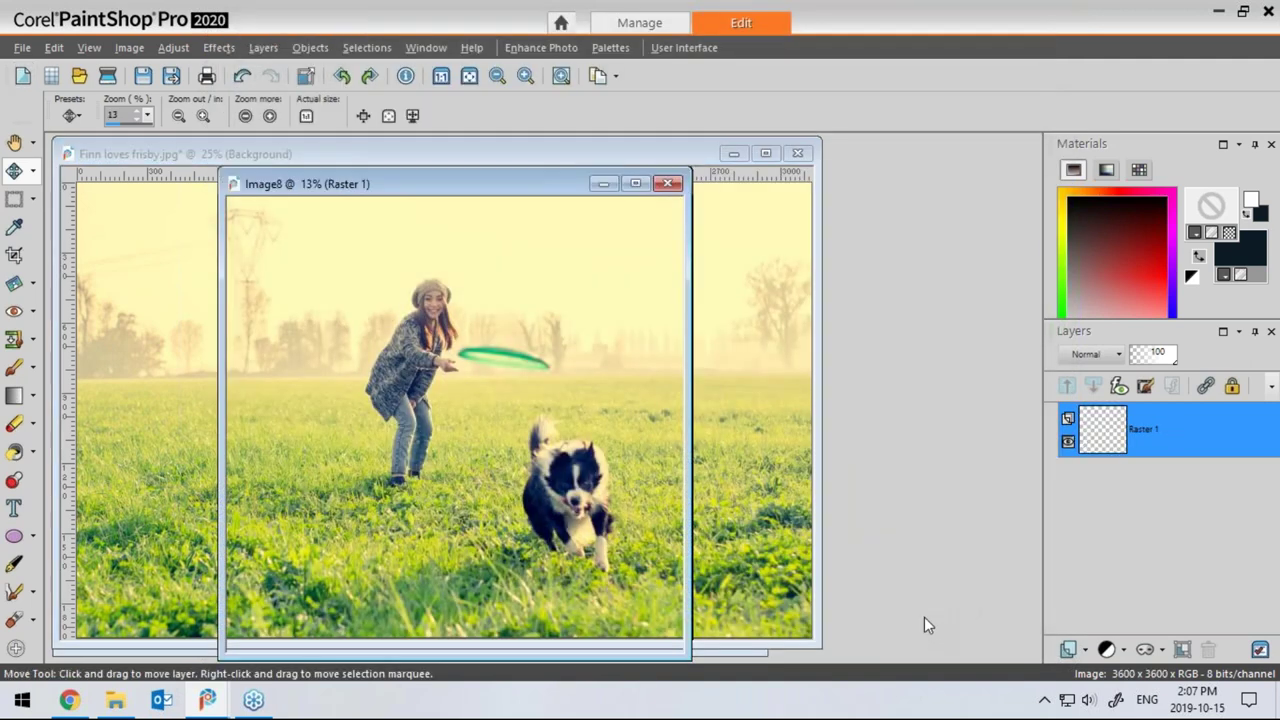
drag(523, 184, 837, 163)
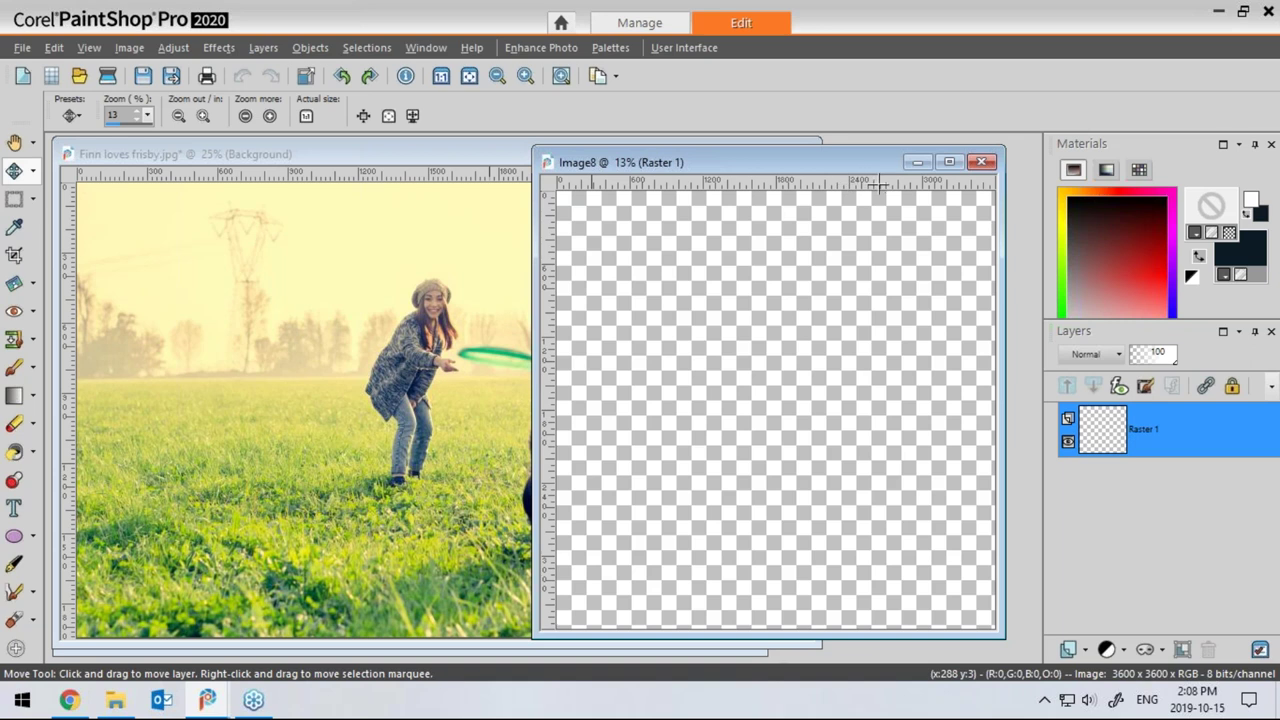
Find the Rulers option and compare the blank canvas with the Finn loves frisby.jpg photo using their rulers
click(90, 47)
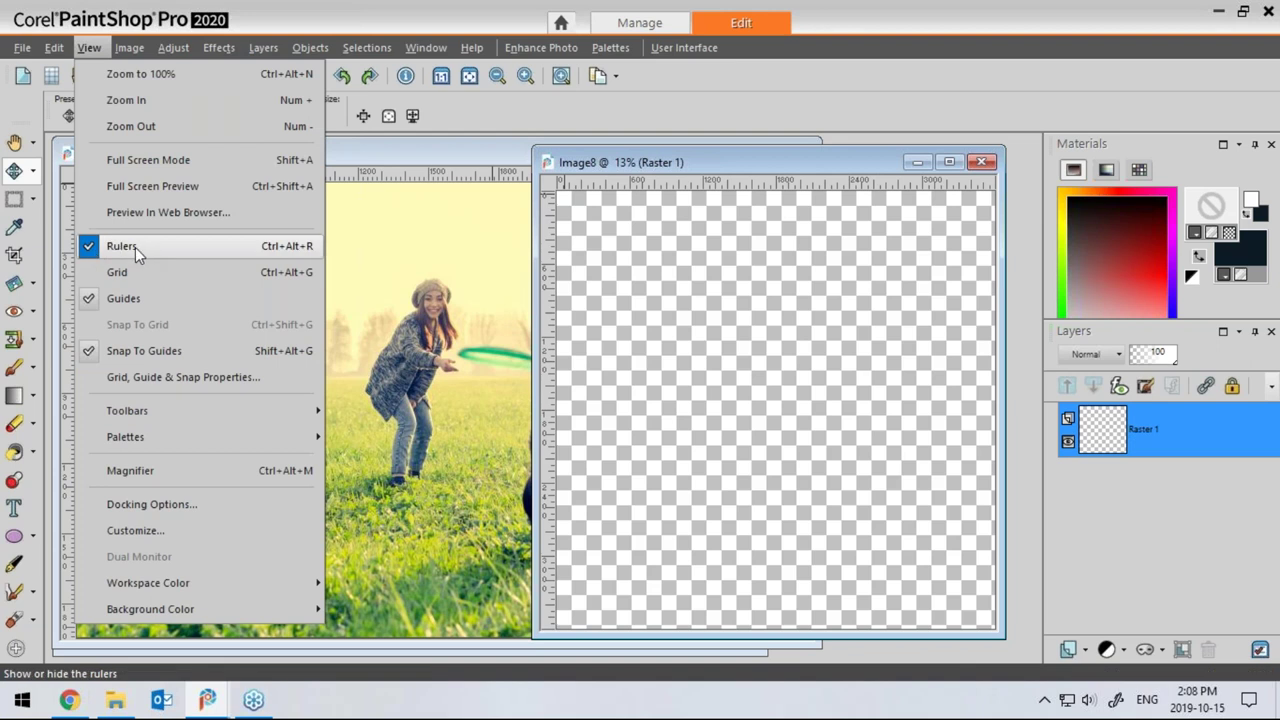
click(615, 160)
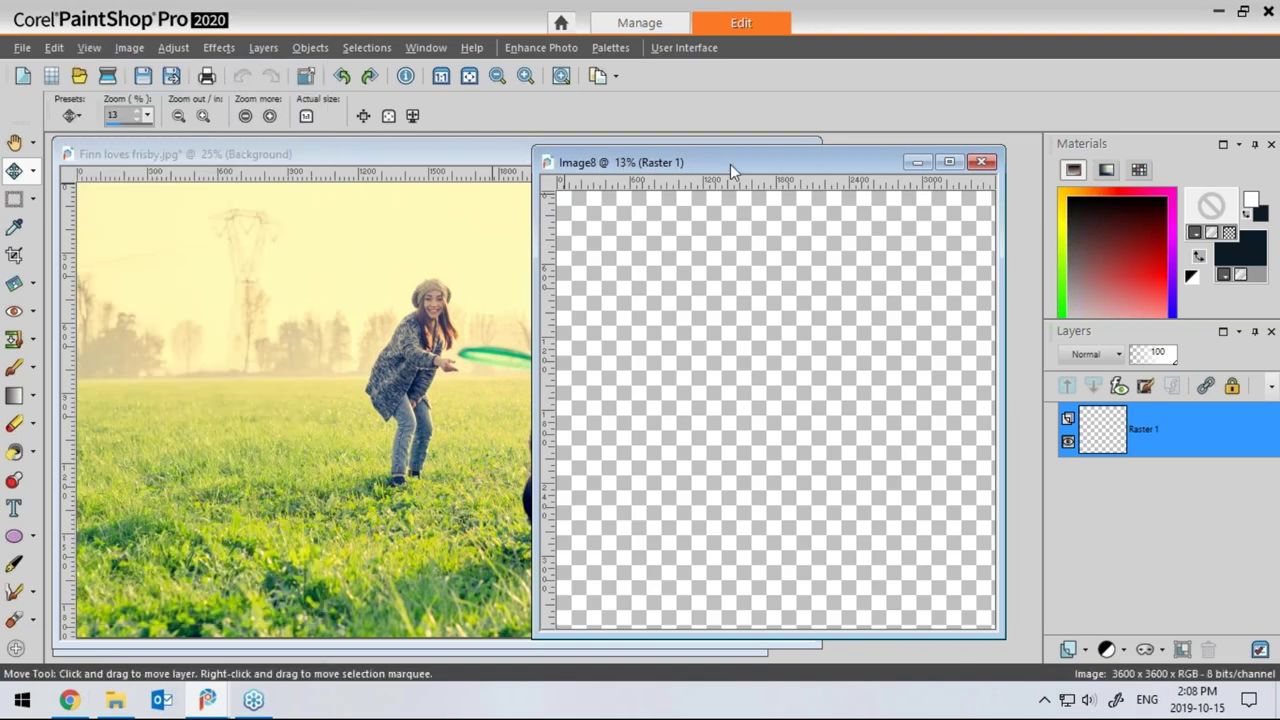
click(486, 157)
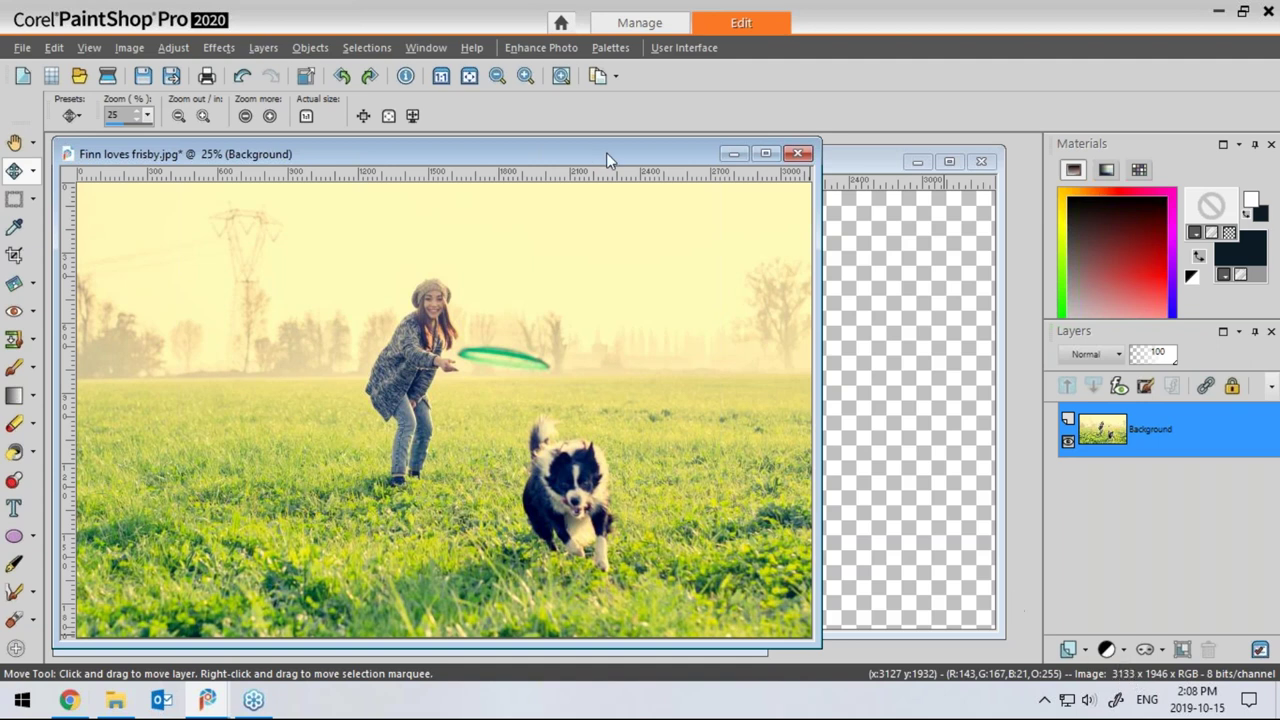
drag(608, 157, 592, 158)
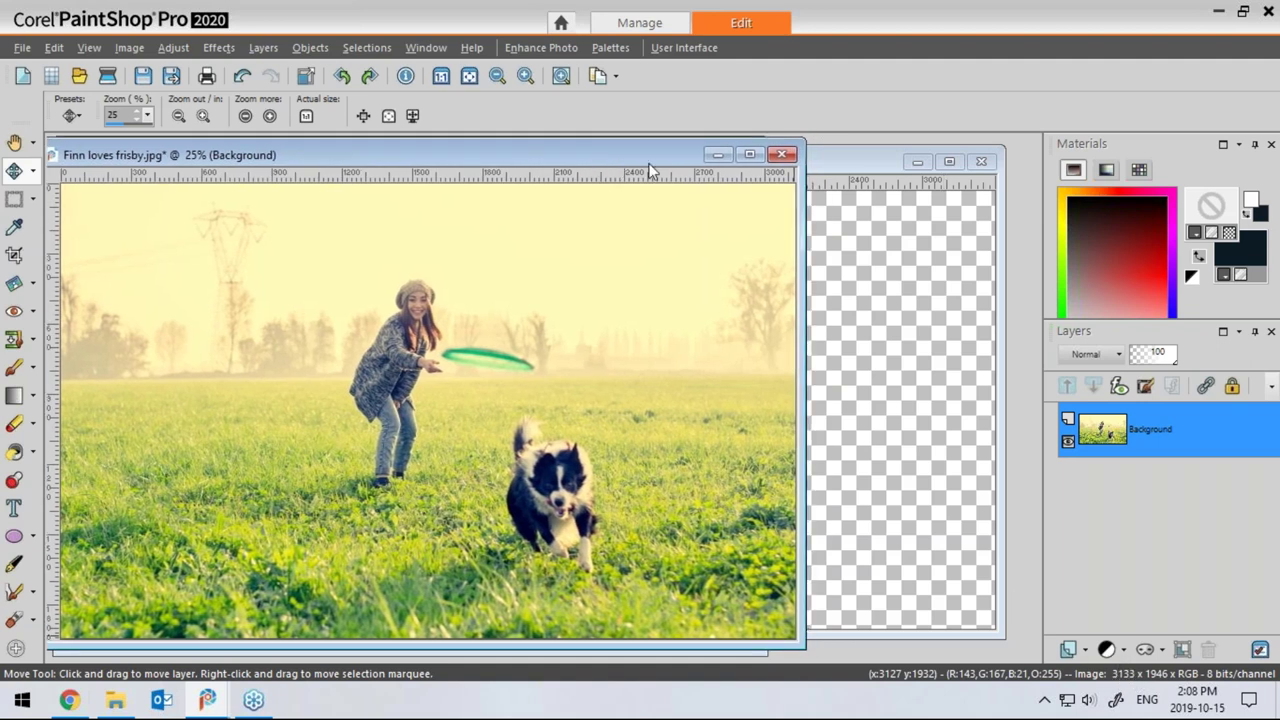
click(862, 164)
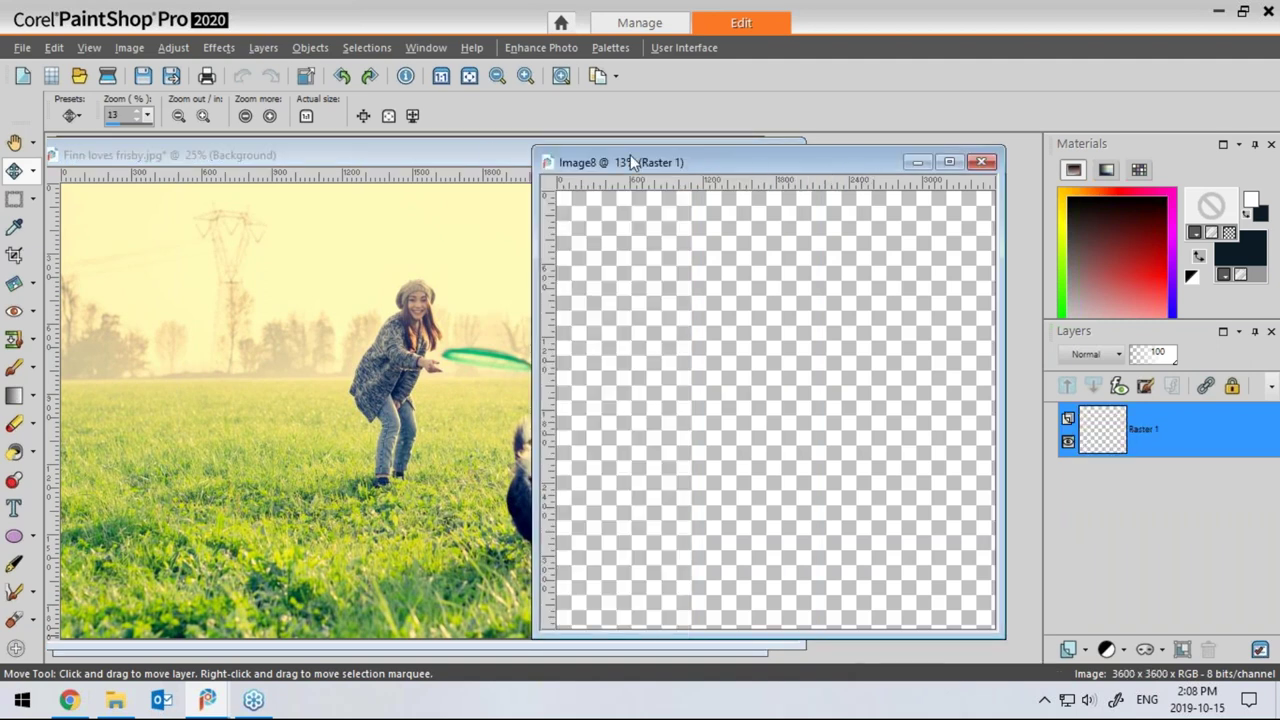
click(489, 155)
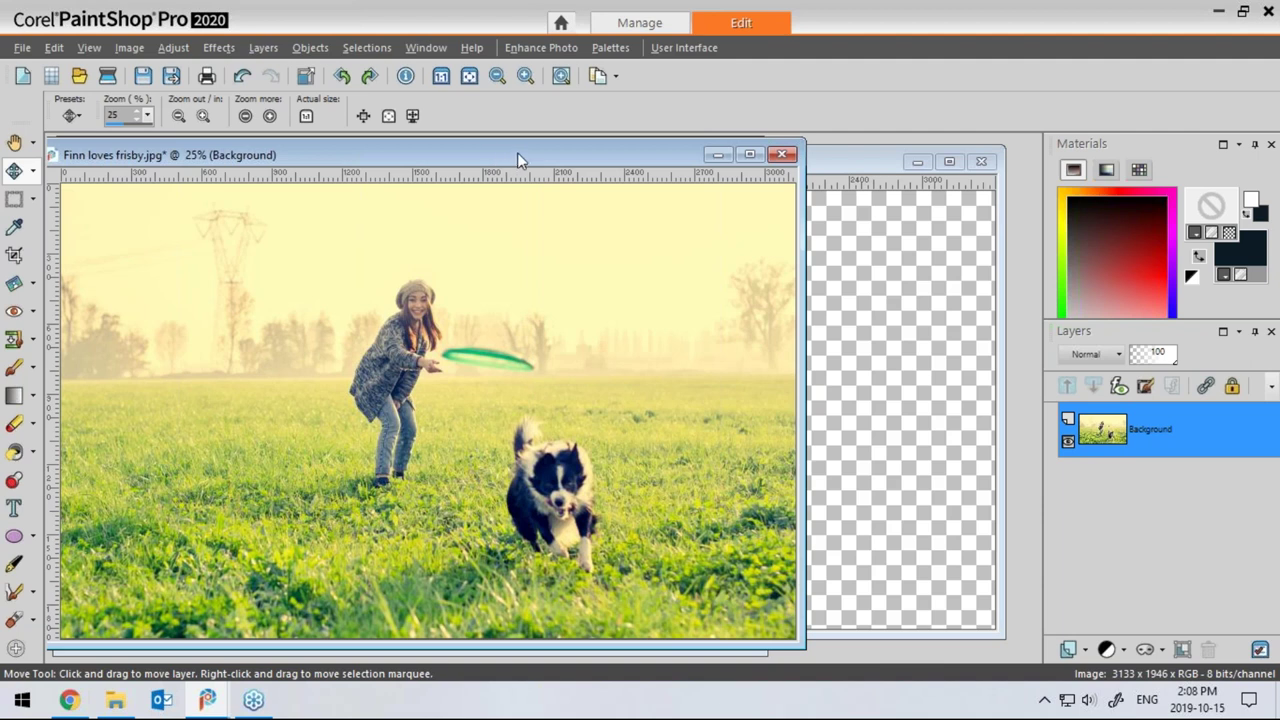
drag(513, 155, 531, 156)
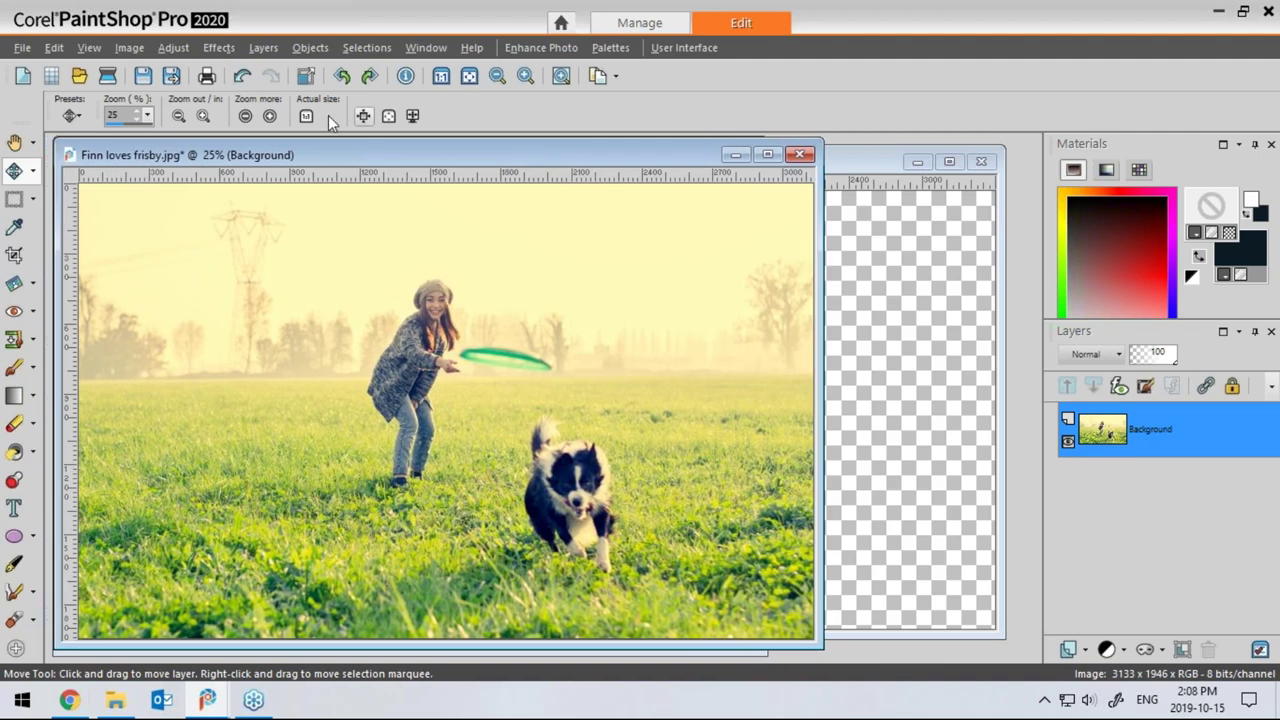
Resize the Finn loves frisby.jpg photo to 2000 pixels wide with the aspect ratio locked and Smart Size resampling
click(131, 47)
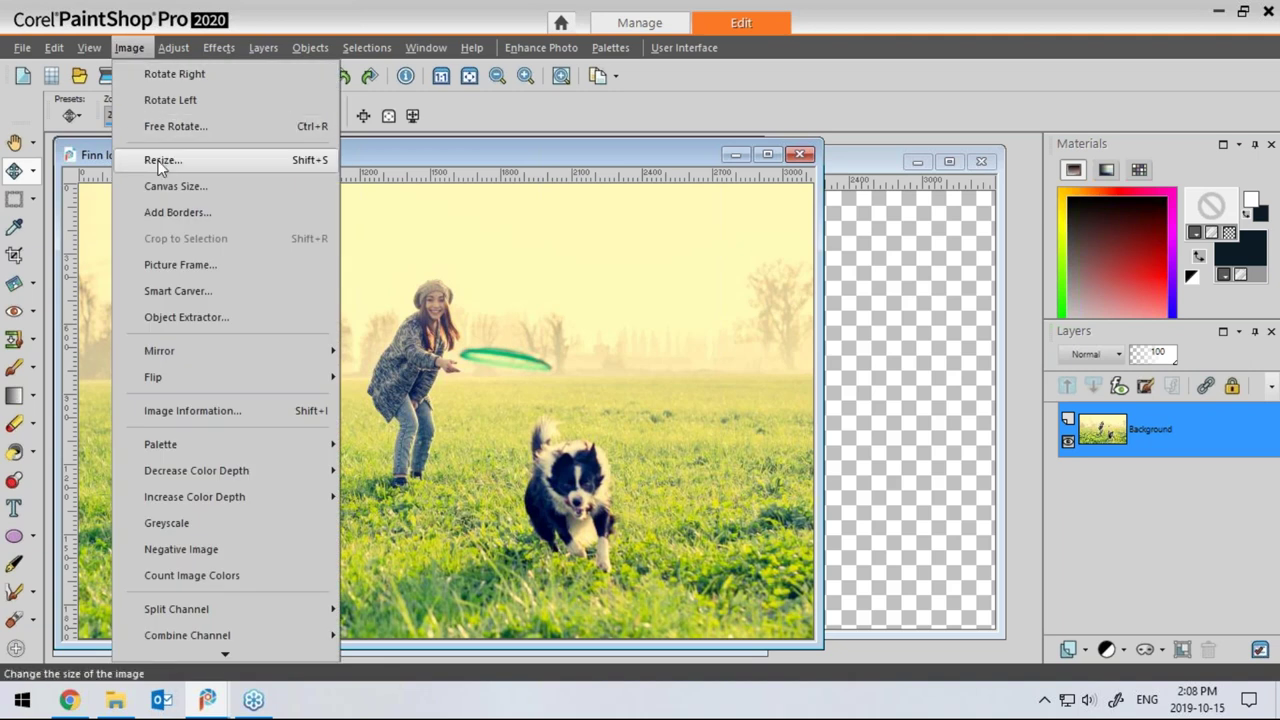
click(210, 192)
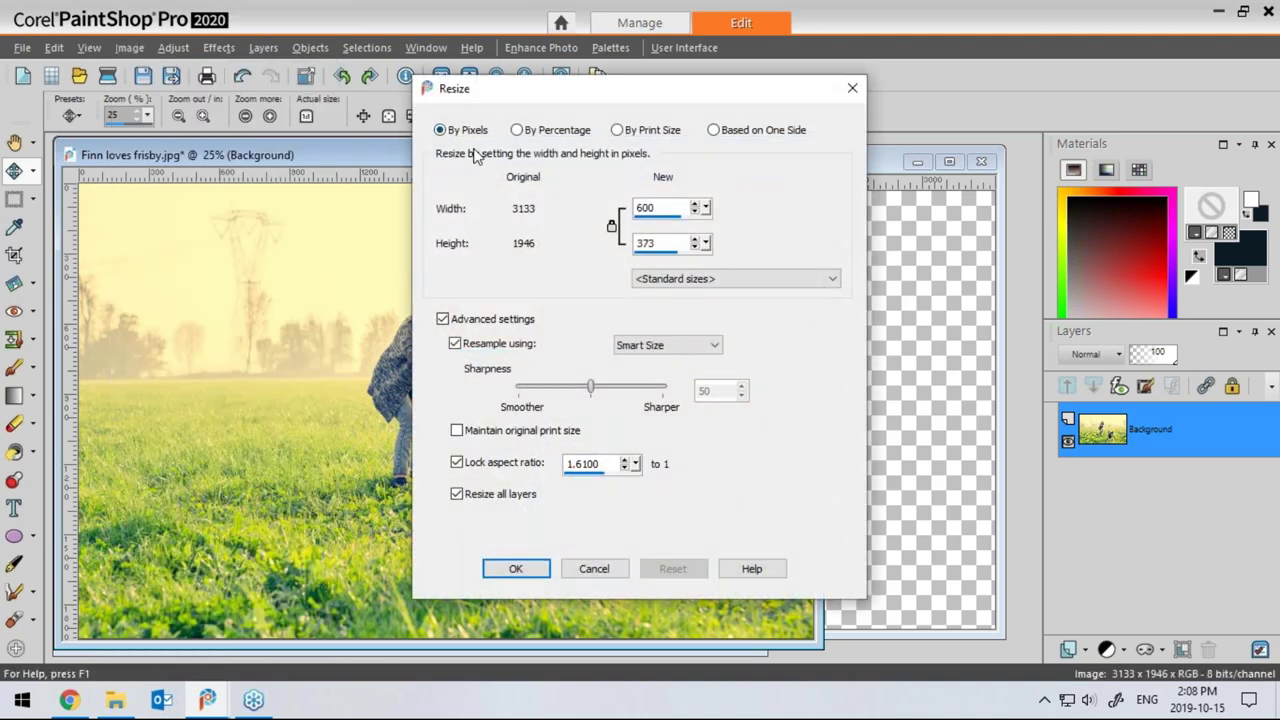
drag(664, 208, 600, 216)
text(2000)
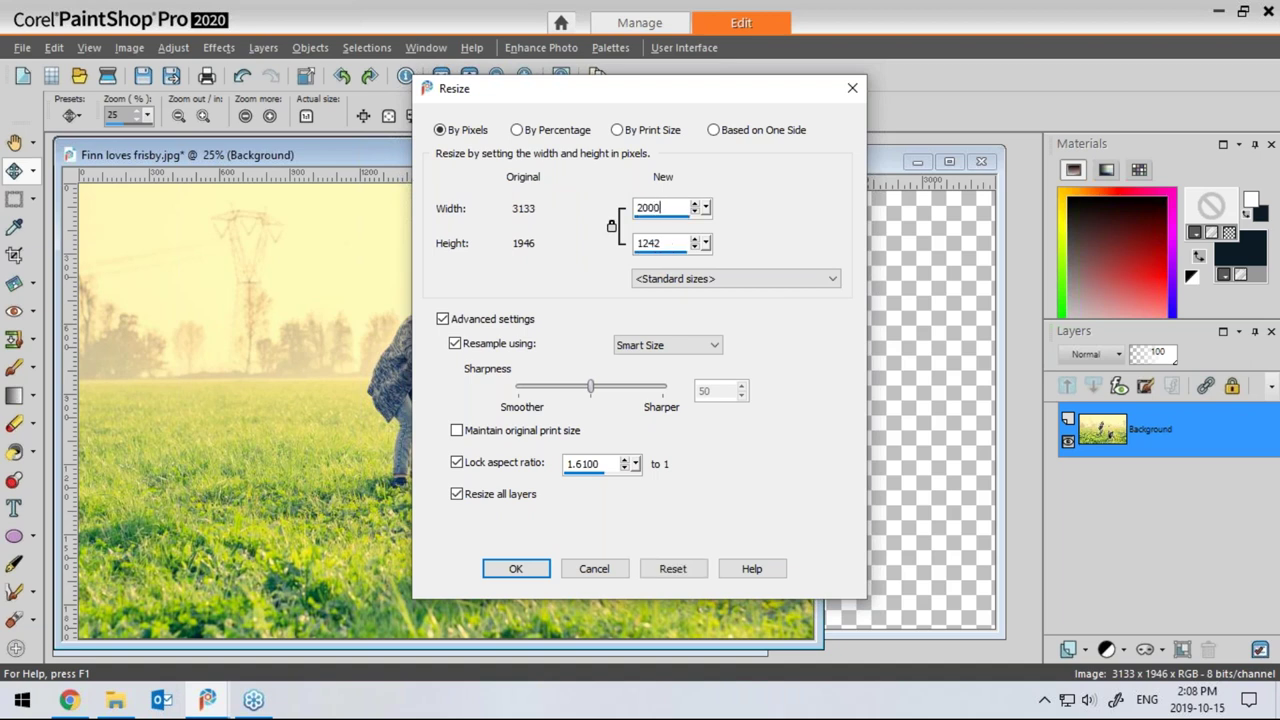
click(442, 319)
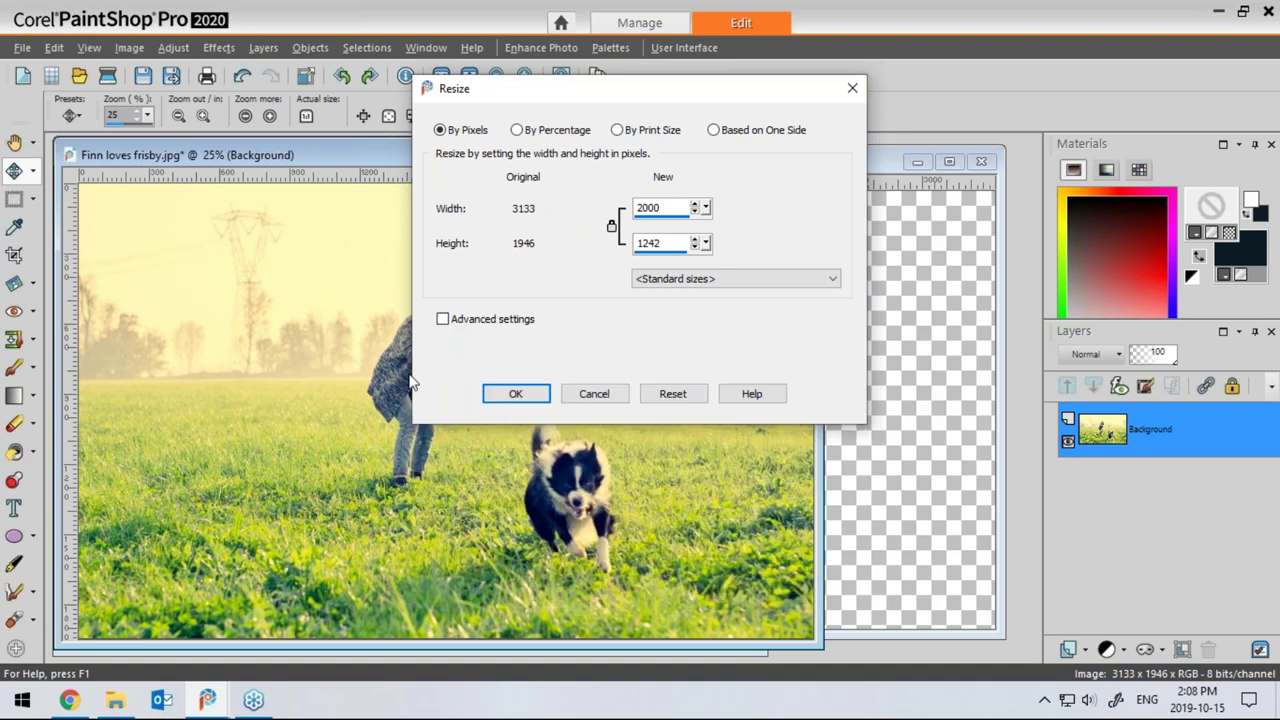
click(441, 320)
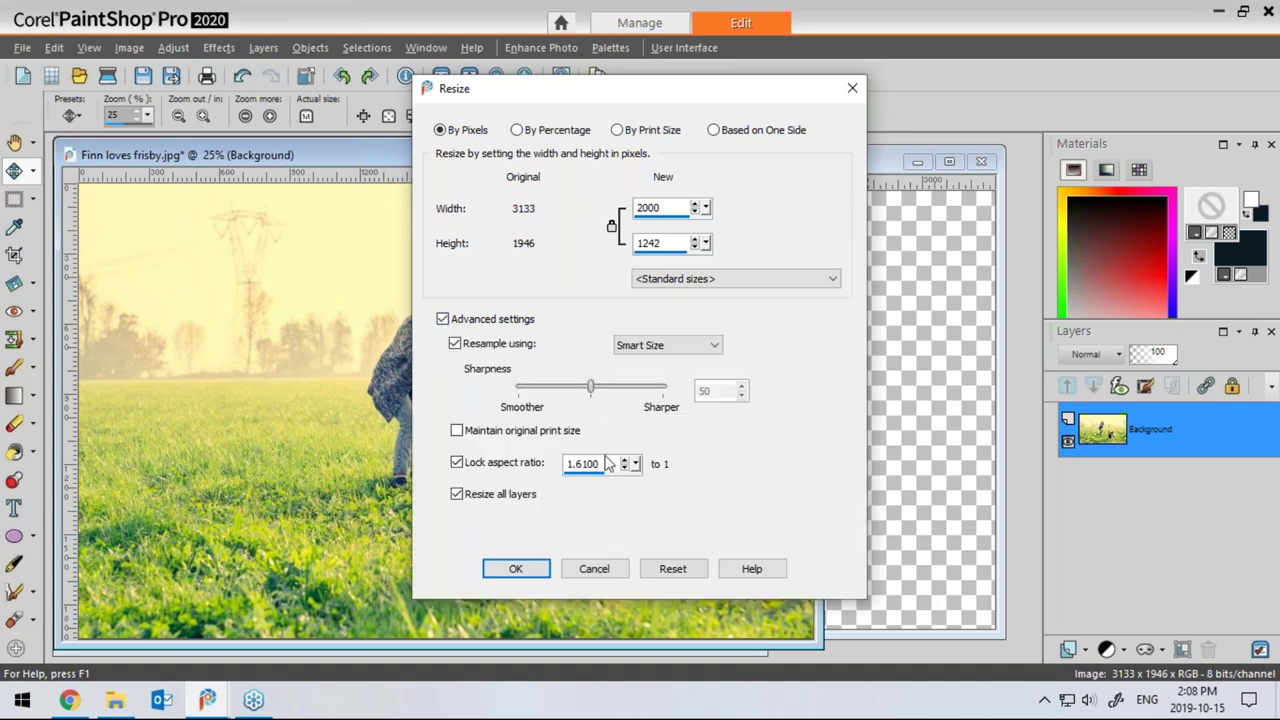
click(517, 569)
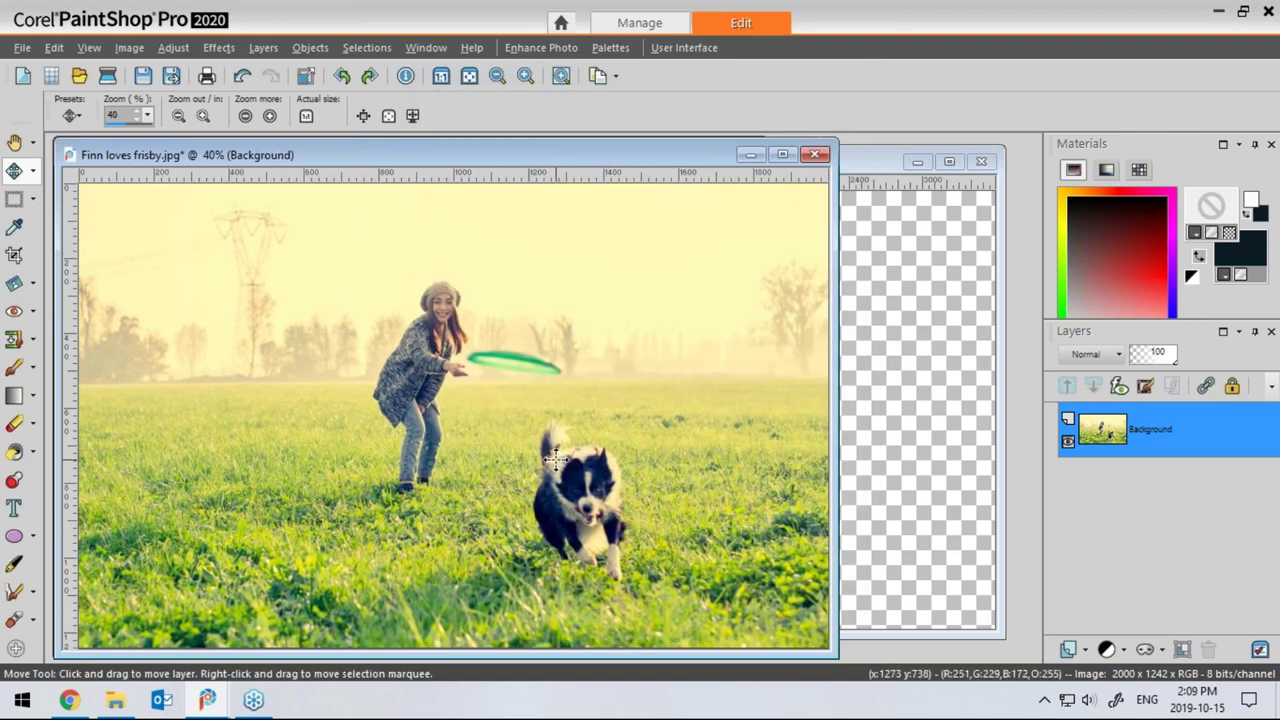
Copy the Finn loves frisby.jpg Background layer onto the upper right of the blank canvas, and minimize the source photo
mouse_move(1107, 432)
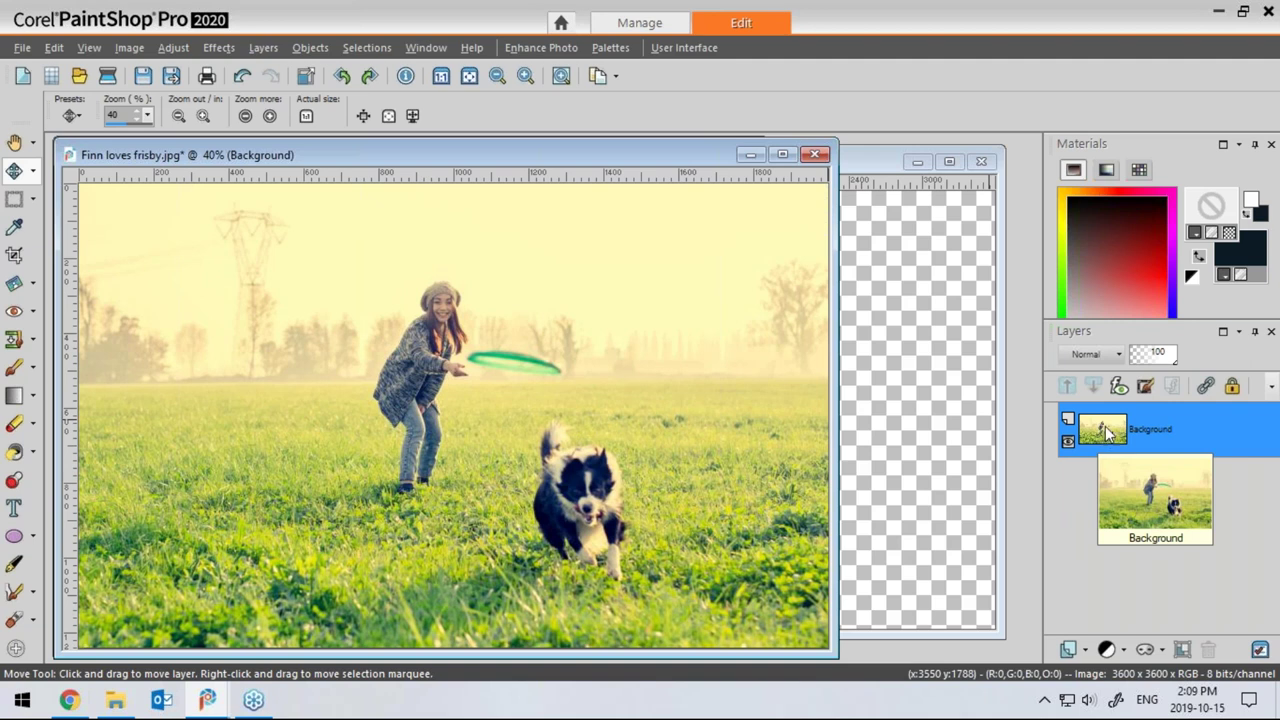
click(905, 400)
drag(907, 403, 894, 288)
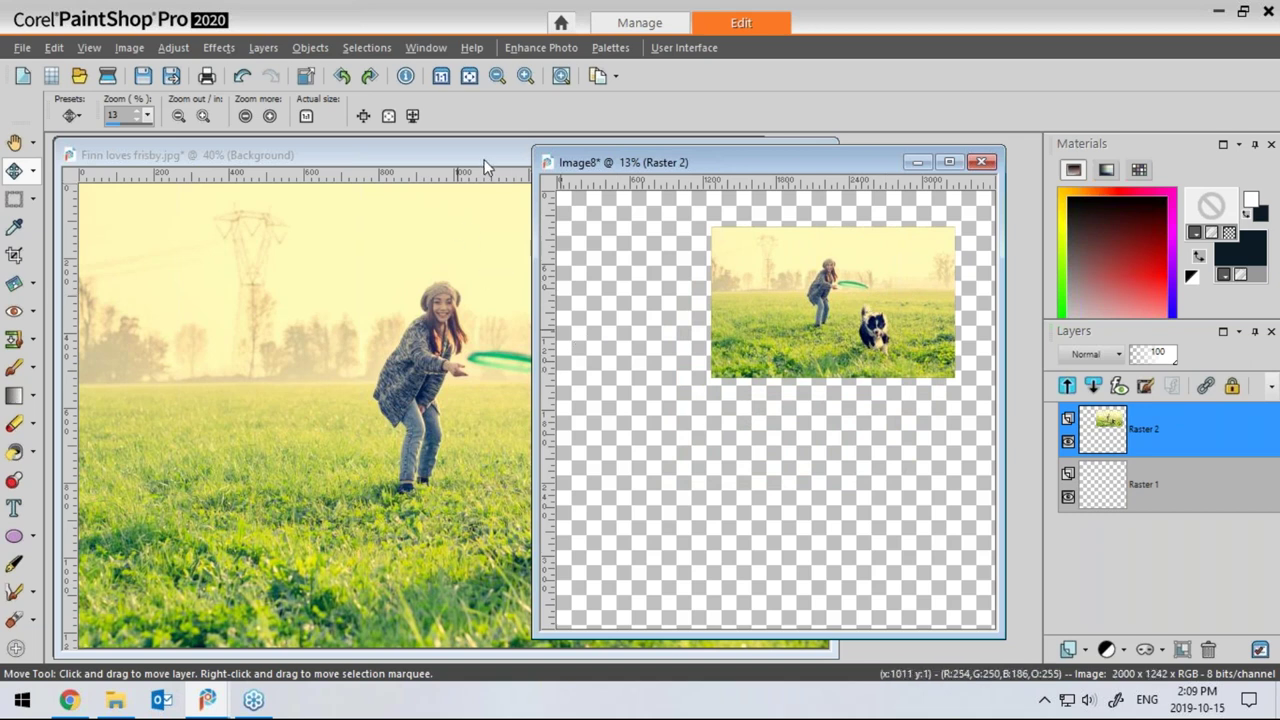
click(487, 157)
click(748, 155)
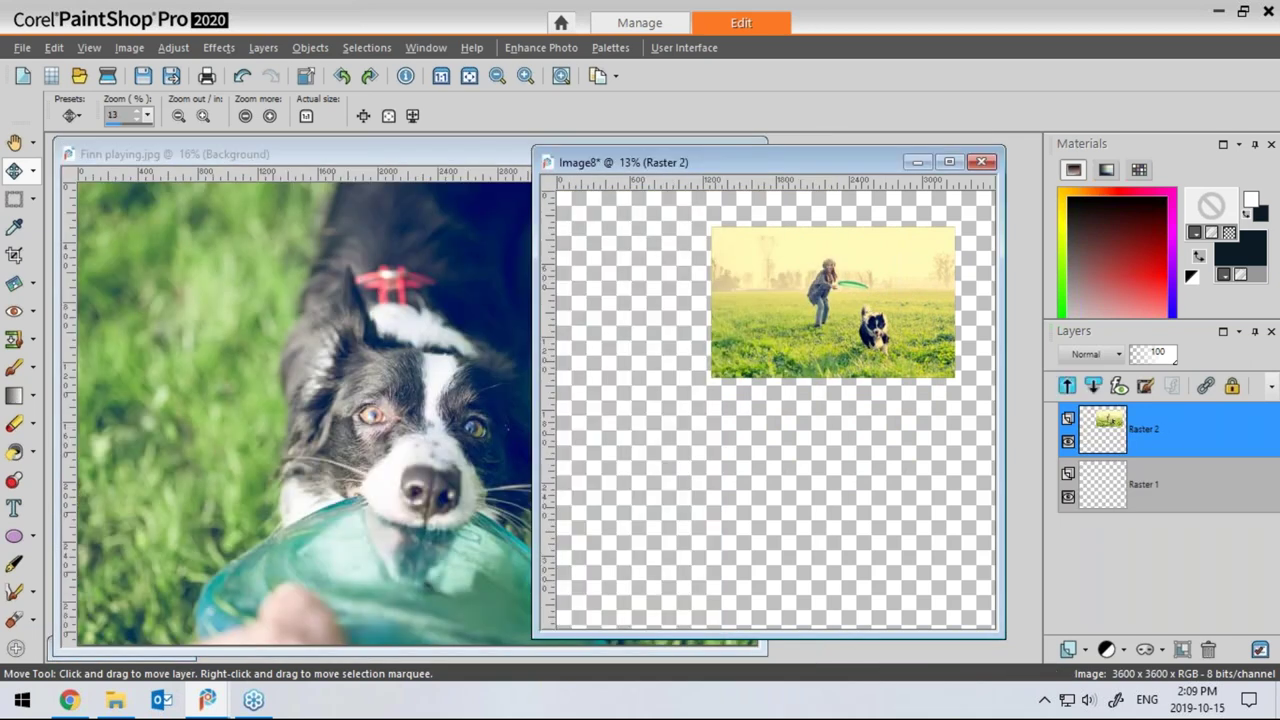
Resize the Finn playing.jpg photo to 2000 pixels wide with the aspect ratio locked and Smart Size resampling
click(495, 153)
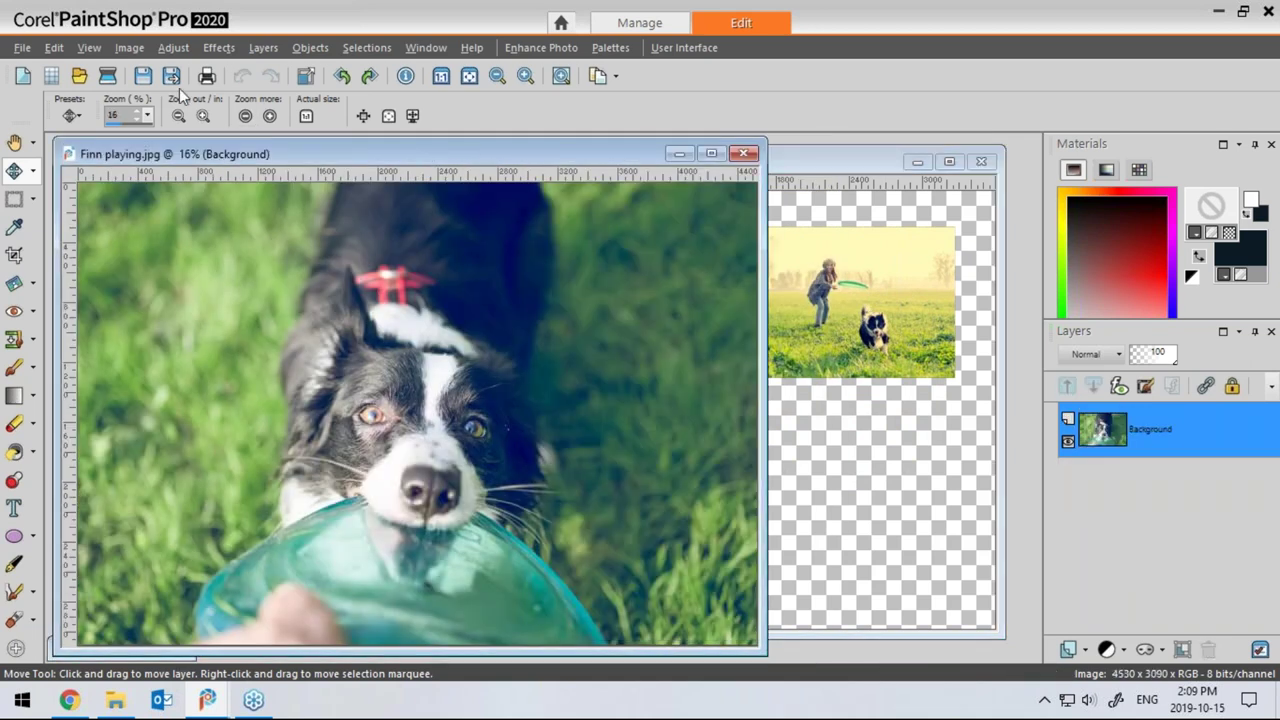
click(132, 47)
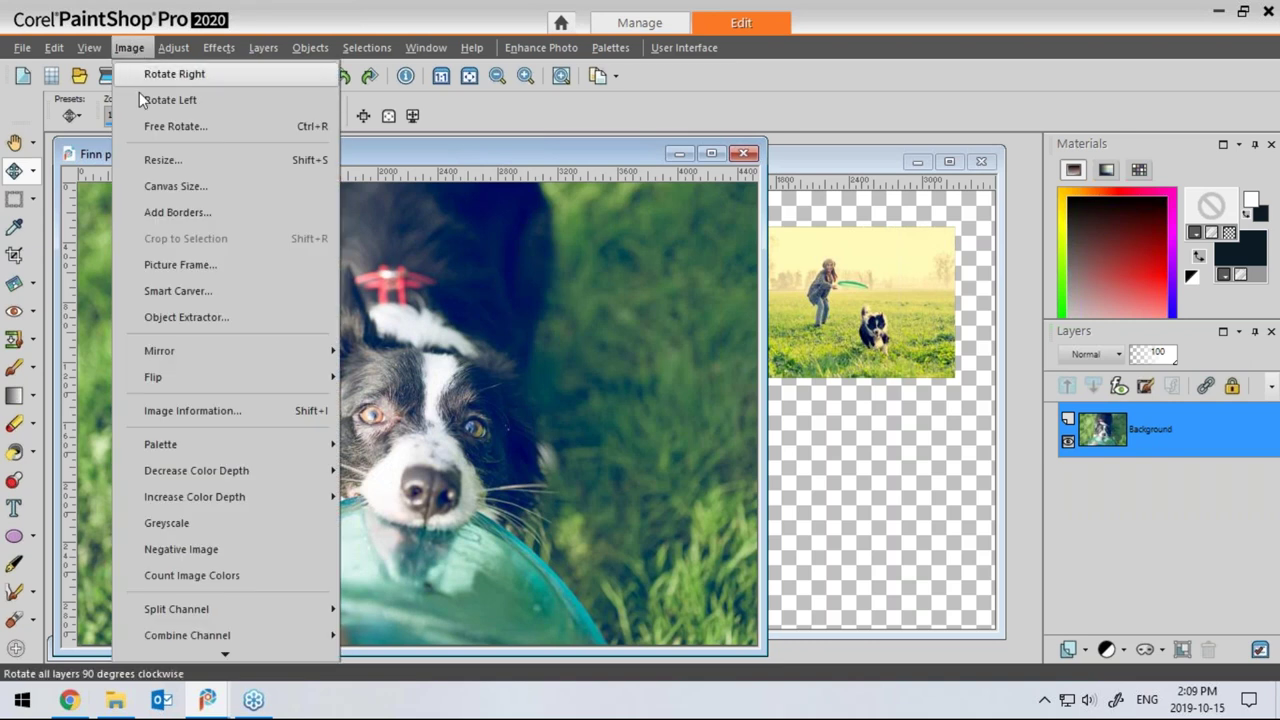
click(158, 160)
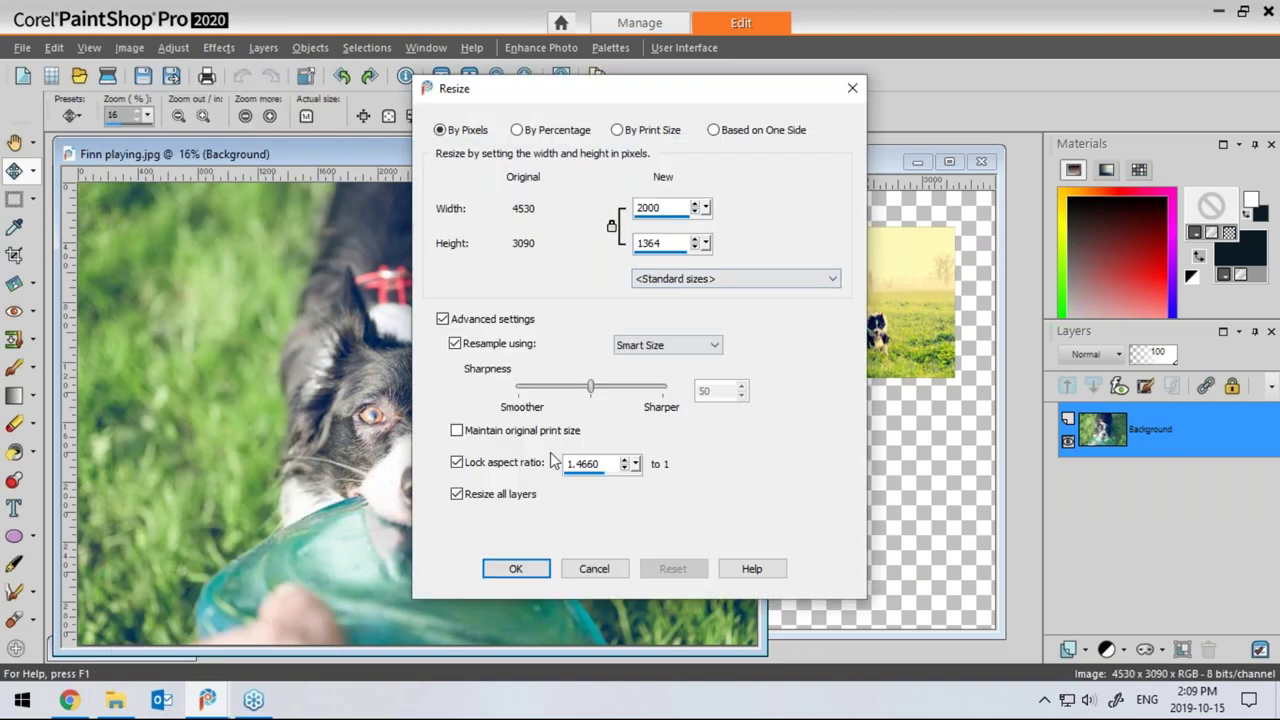
click(515, 568)
Copy the Finn playing.jpg Background layer onto the canvas below the field photo, minimize the source photo, and reposition the canvas window
drag(1101, 429, 837, 480)
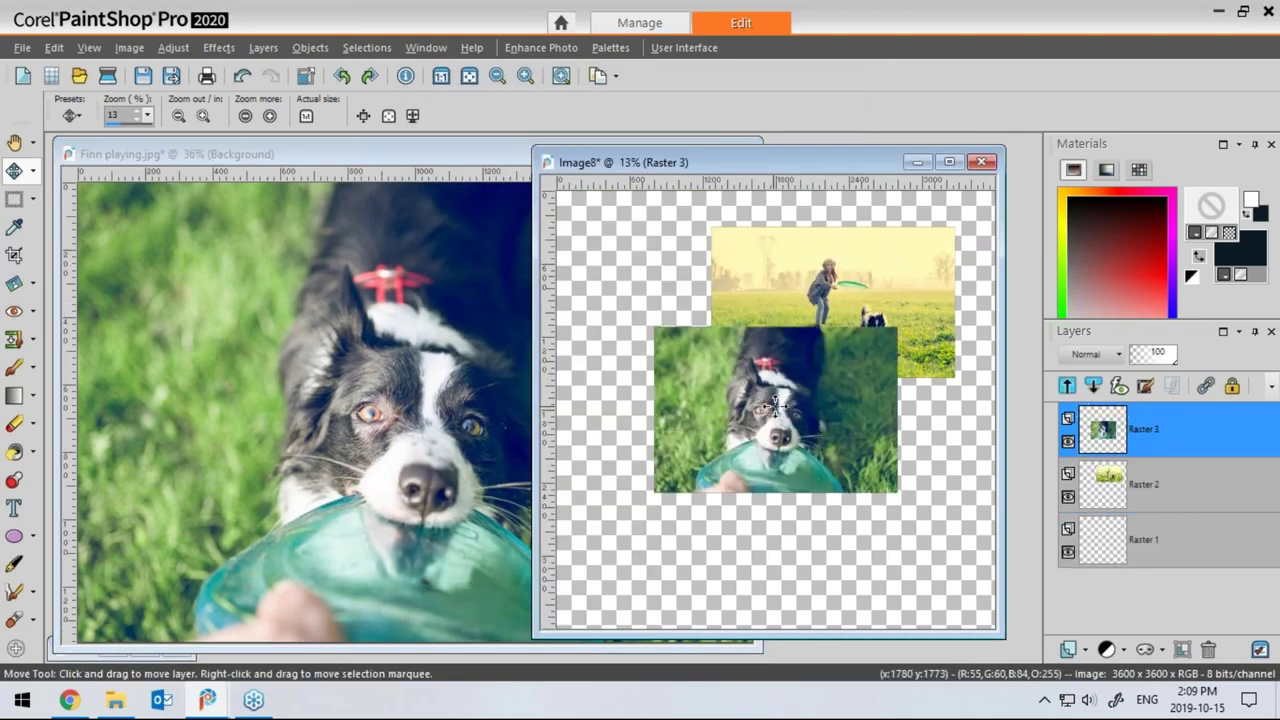
drag(781, 422, 765, 501)
click(498, 156)
click(672, 156)
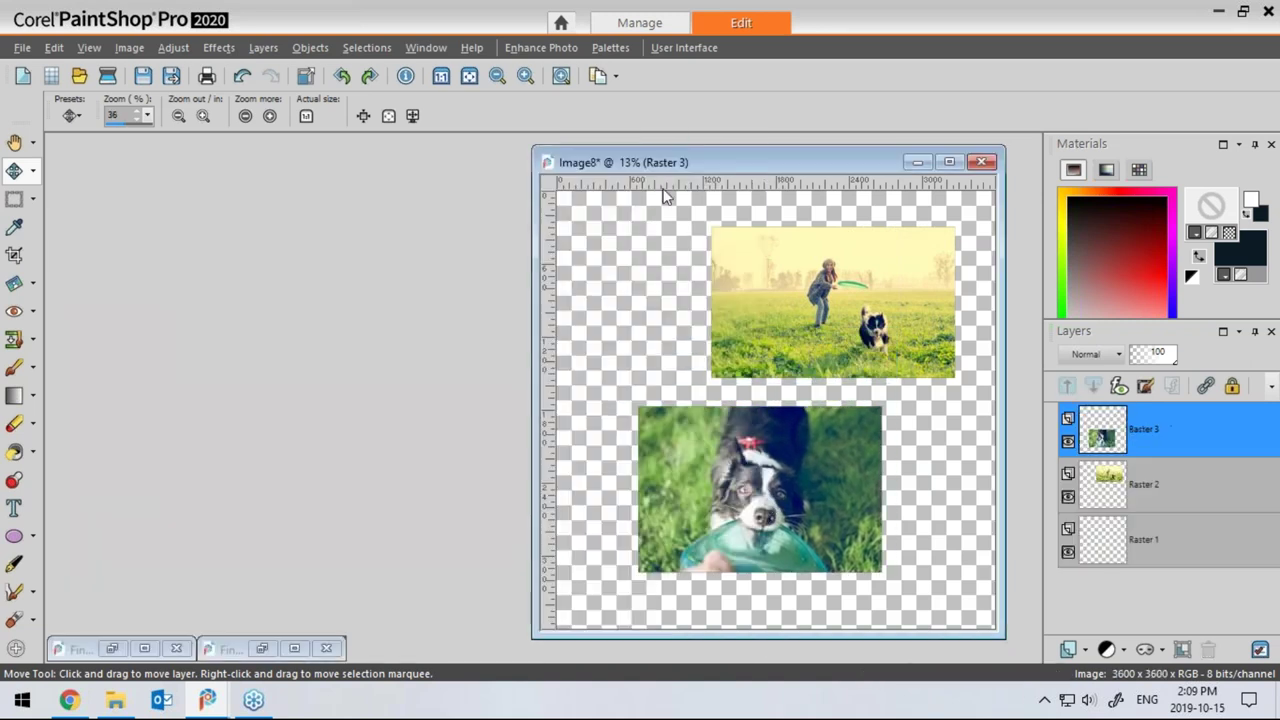
drag(803, 165, 669, 158)
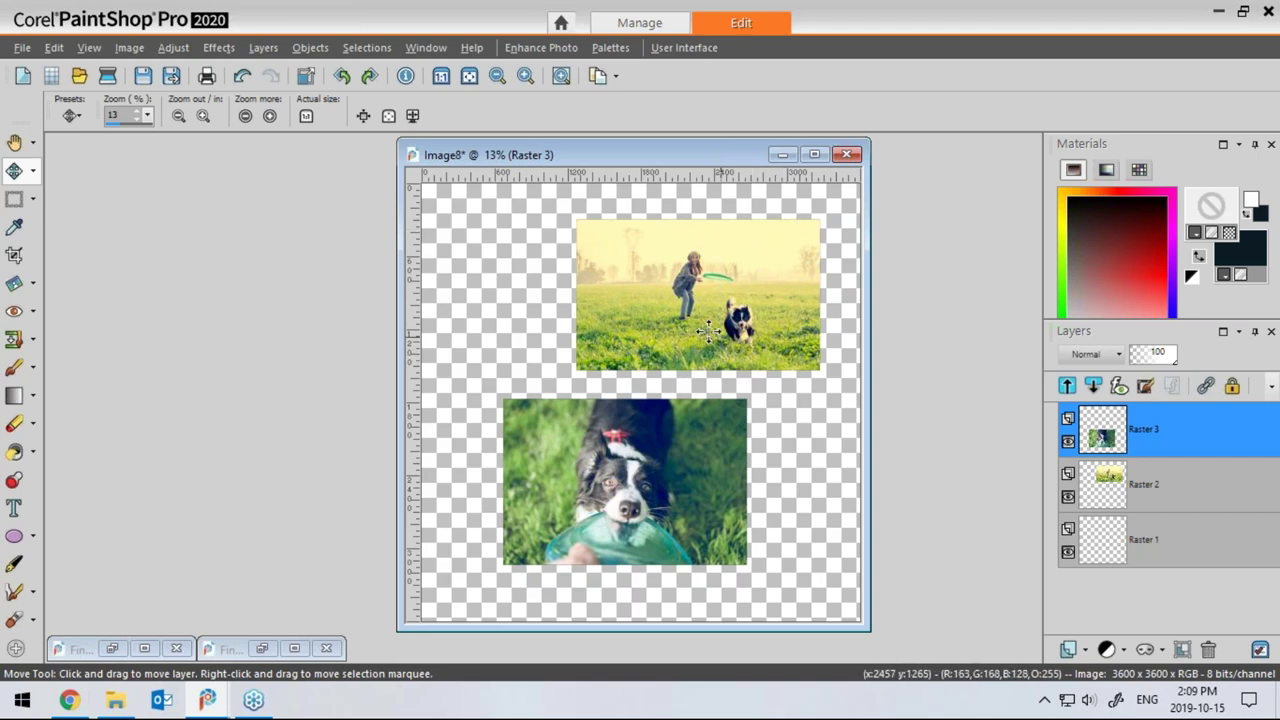
Draw a square selection around the frisbee thrower and the running dog, and position it within the upper photo
click(13, 203)
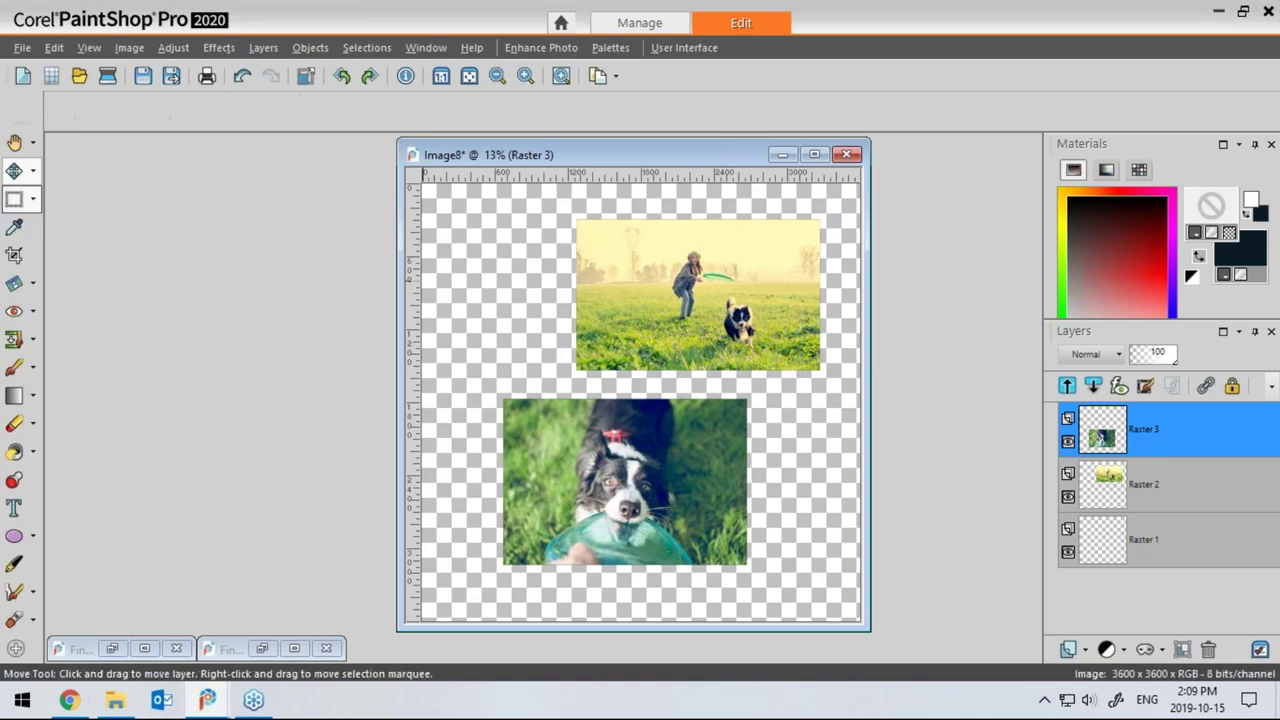
click(230, 117)
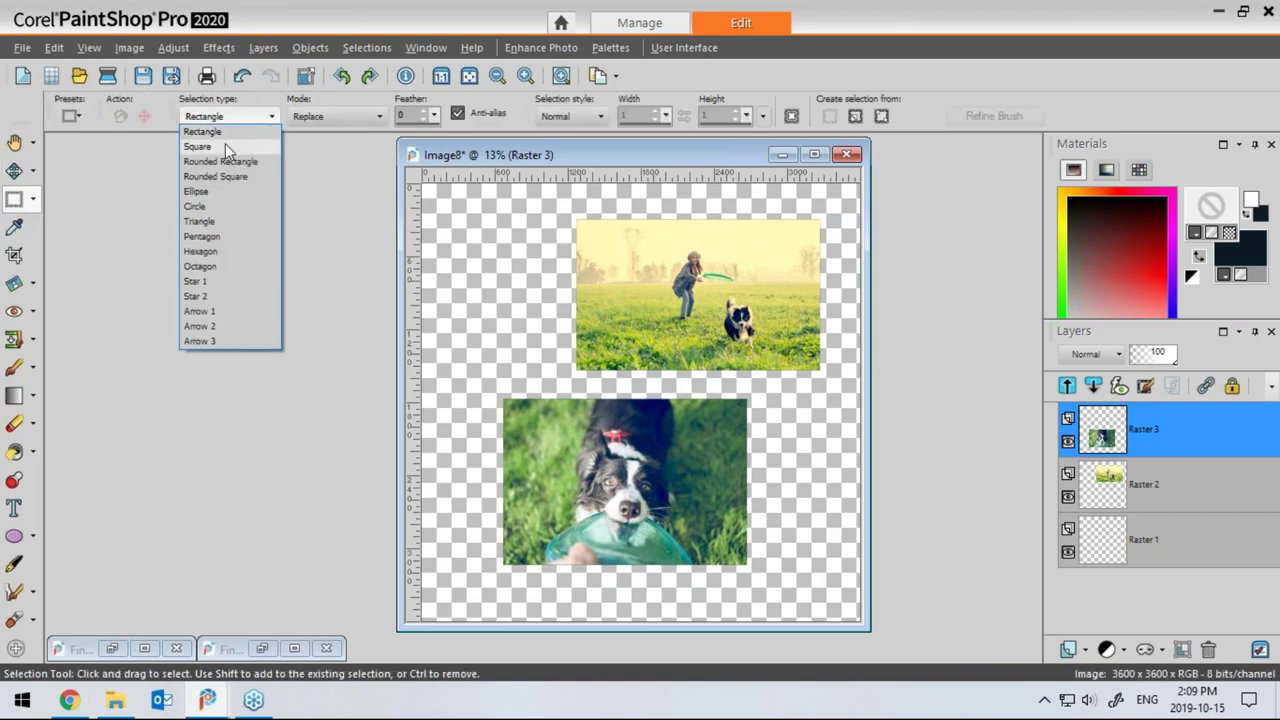
click(200, 147)
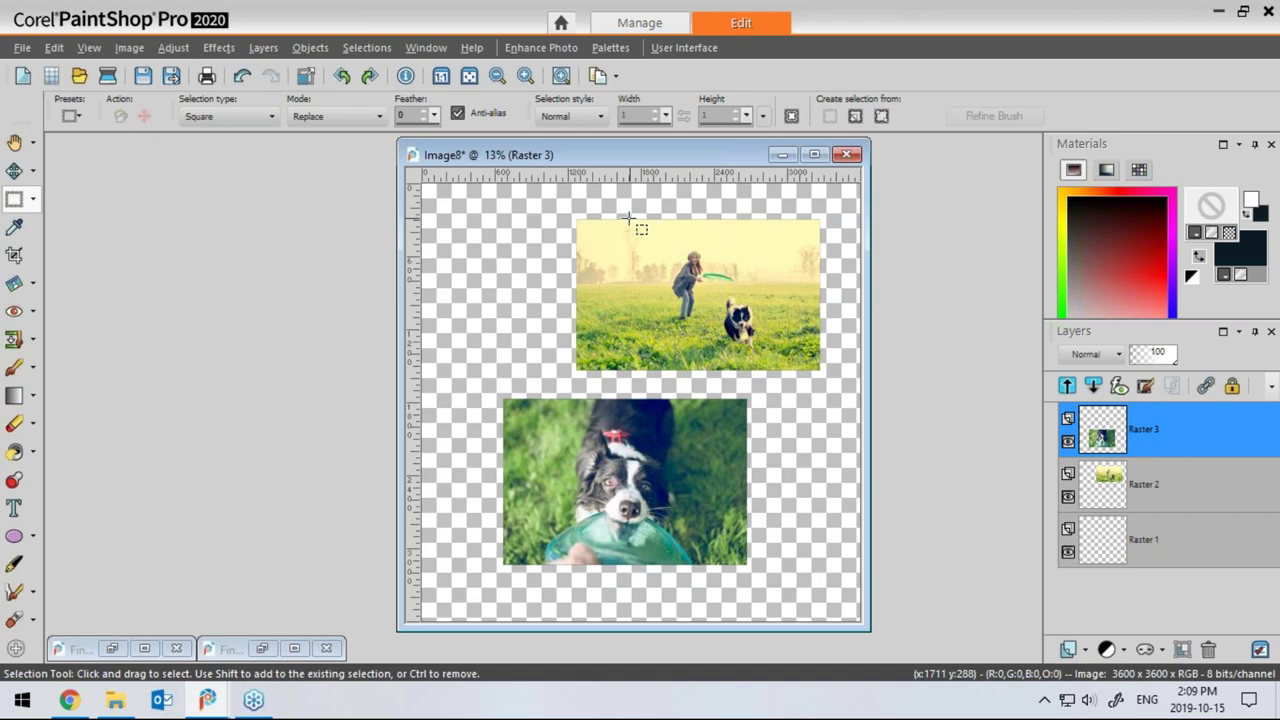
drag(630, 219, 772, 325)
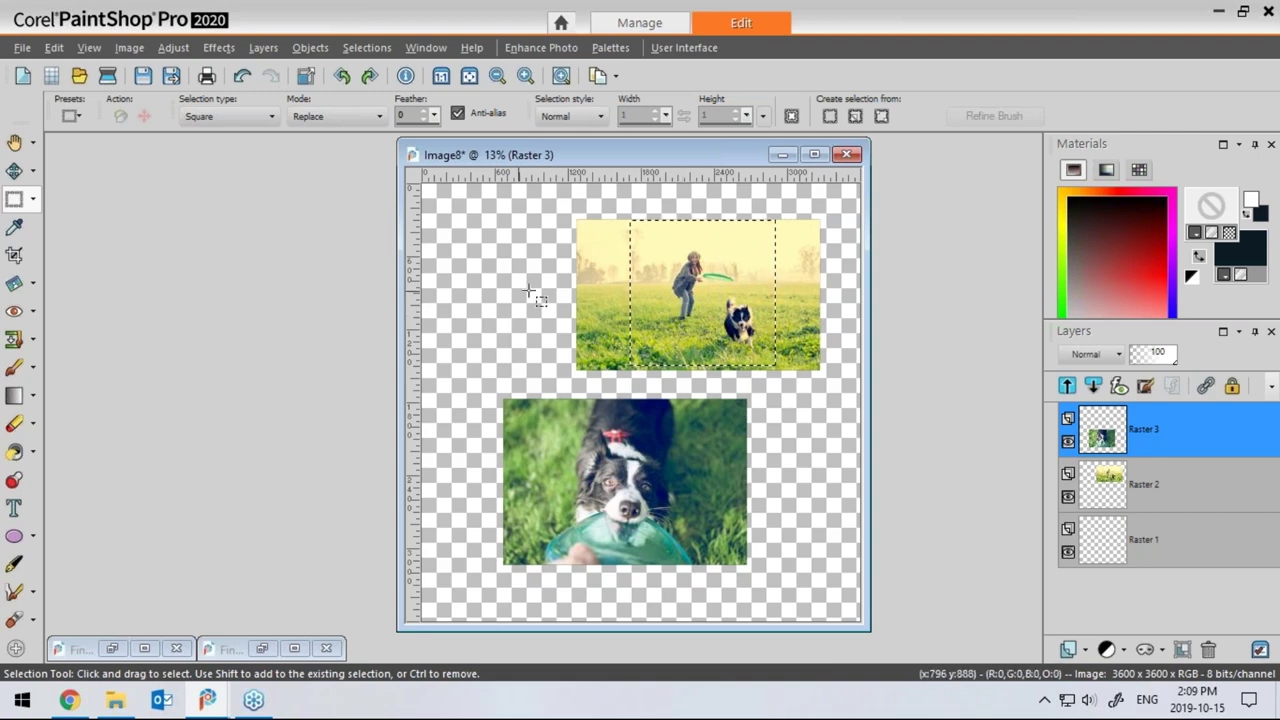
click(14, 172)
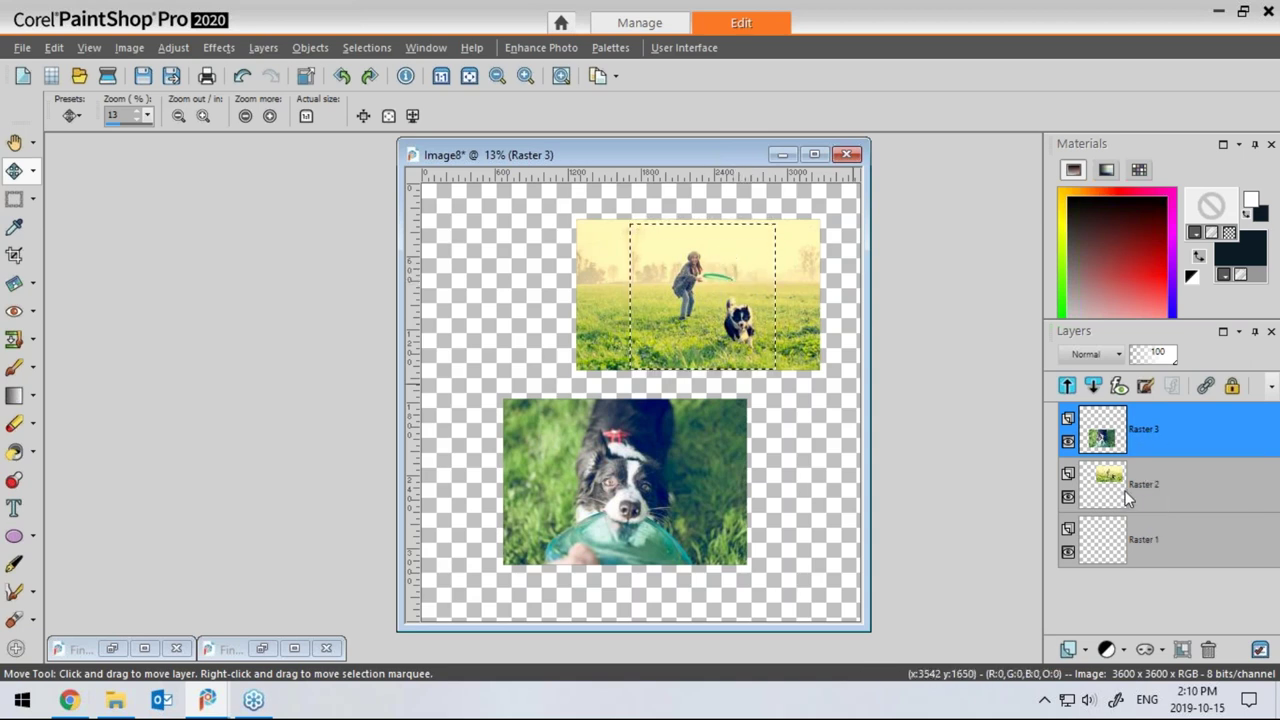
Crop the Raster 2 photo to the square by inverting the selection and deleting the outer area, and clear the selection
click(1146, 493)
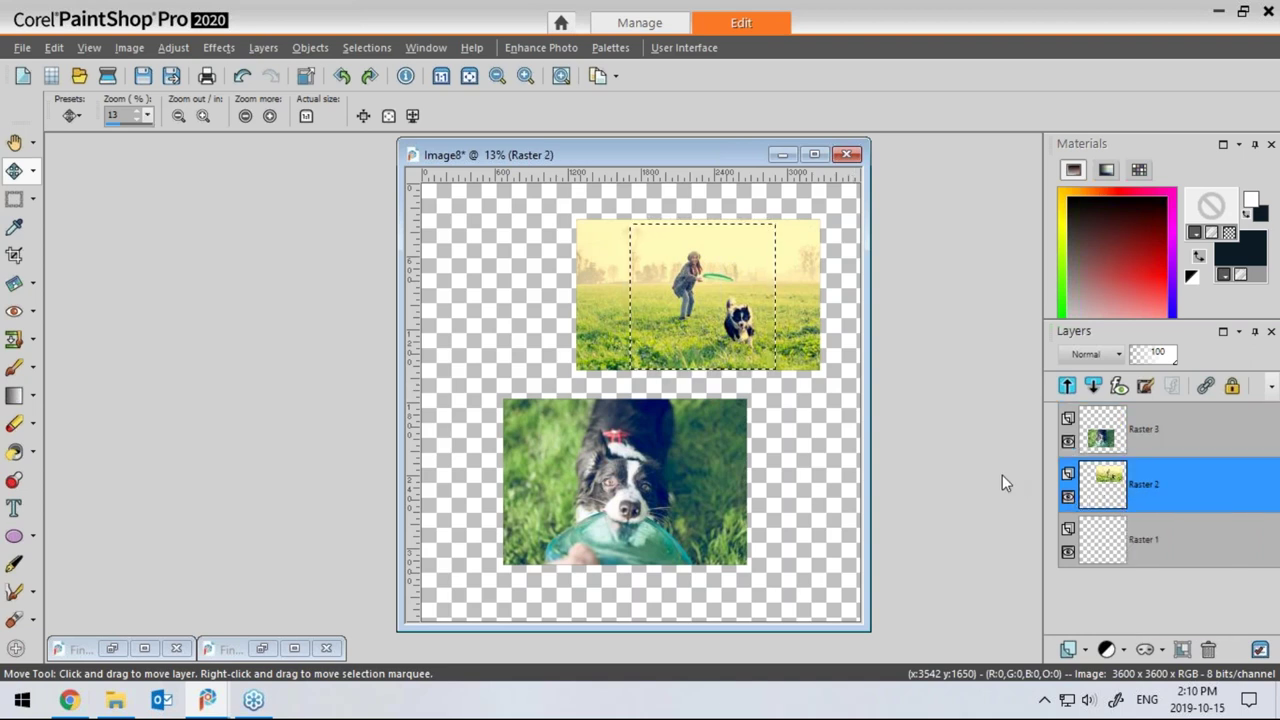
click(371, 47)
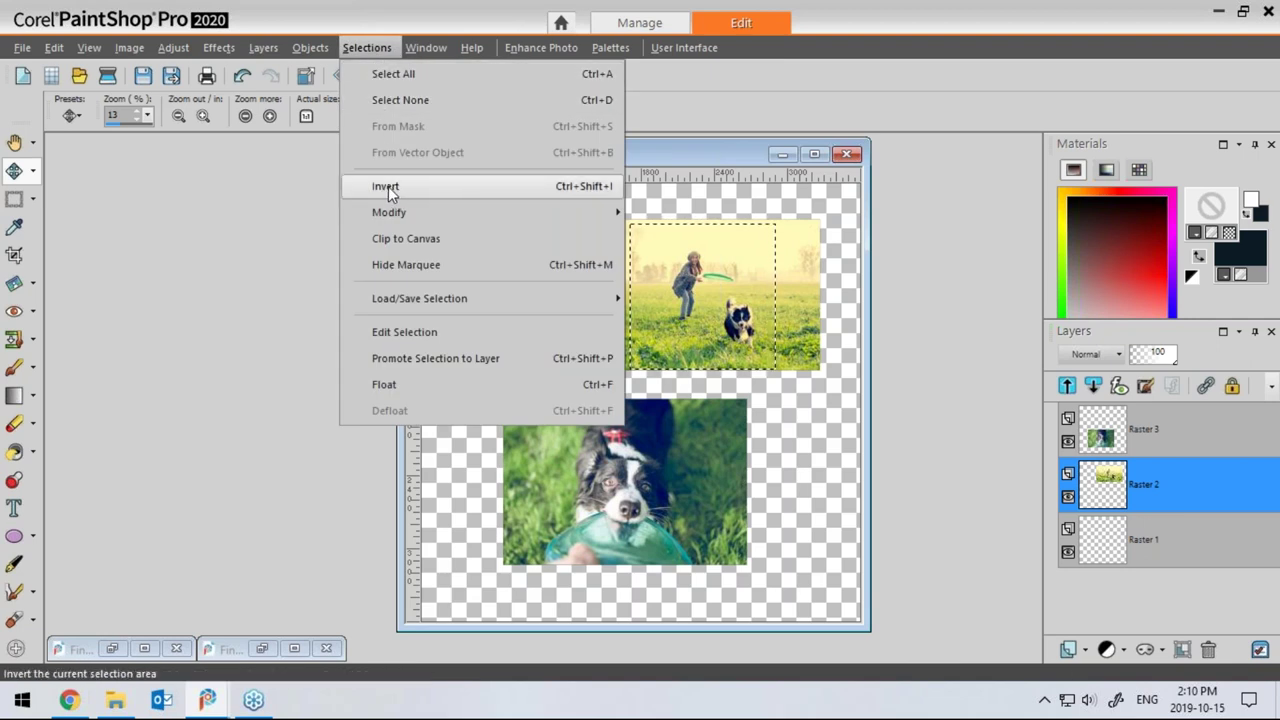
click(593, 187)
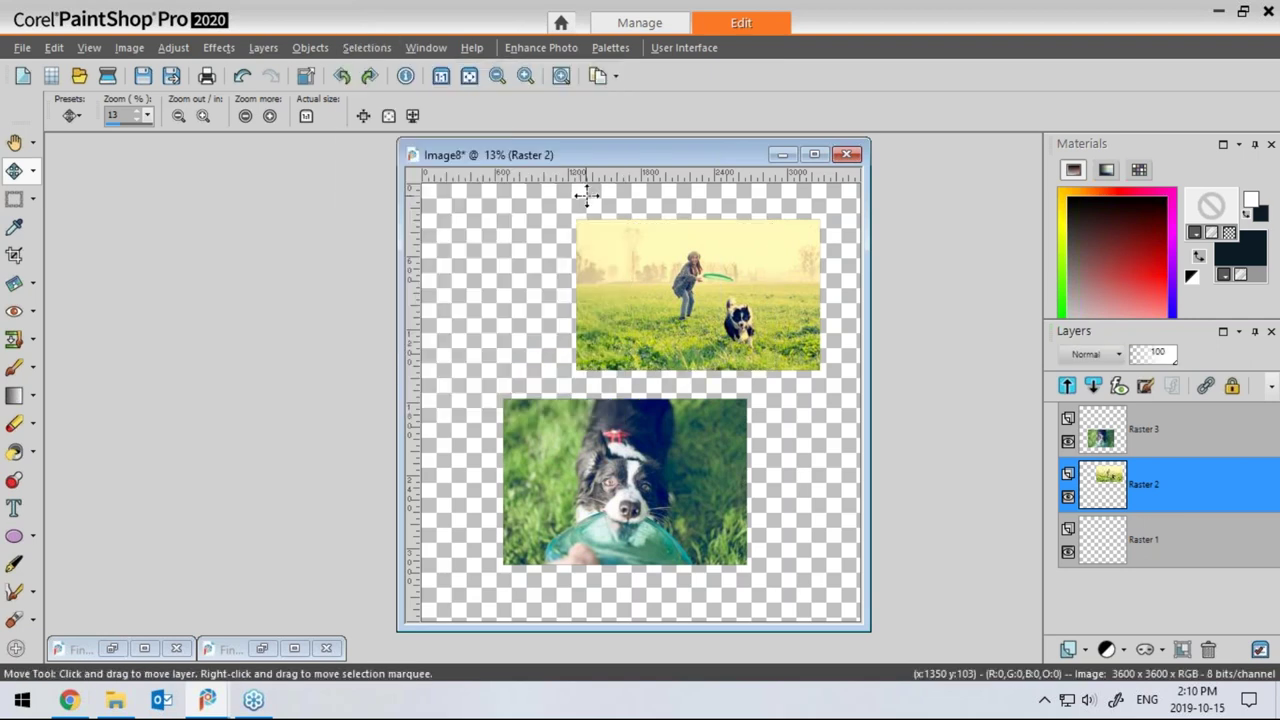
key(Delete)
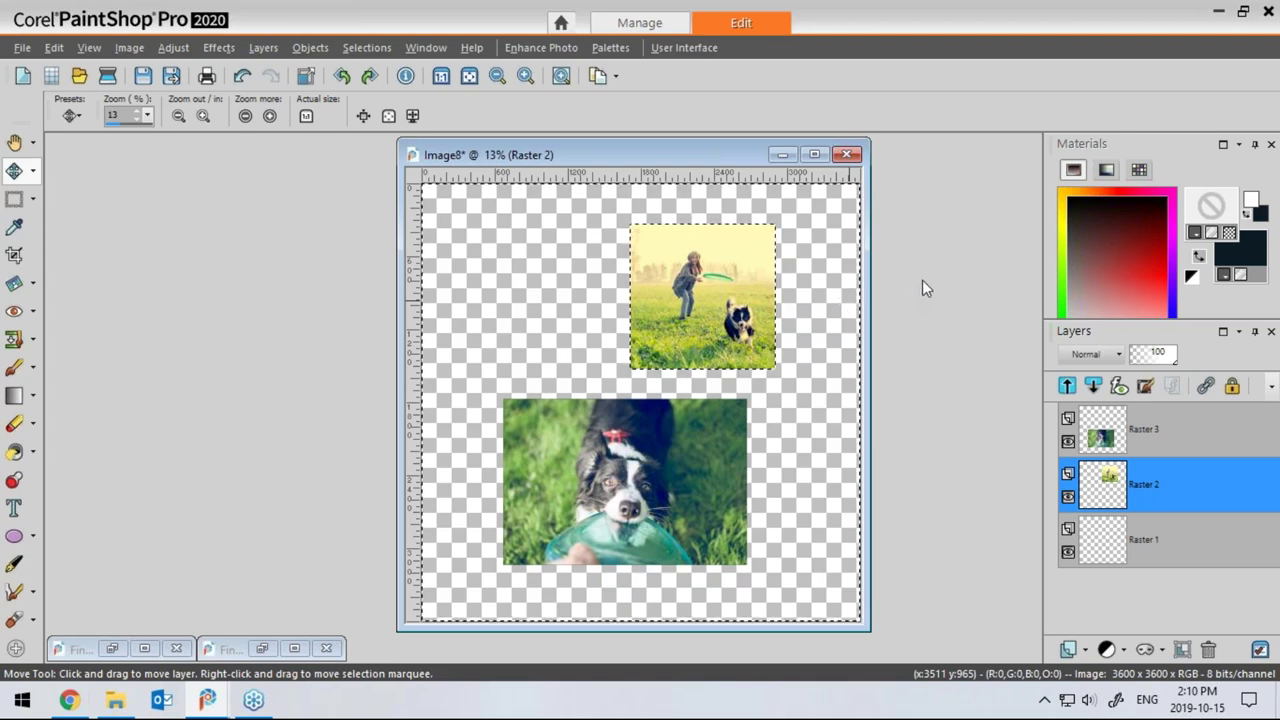
key(ctrl+d)
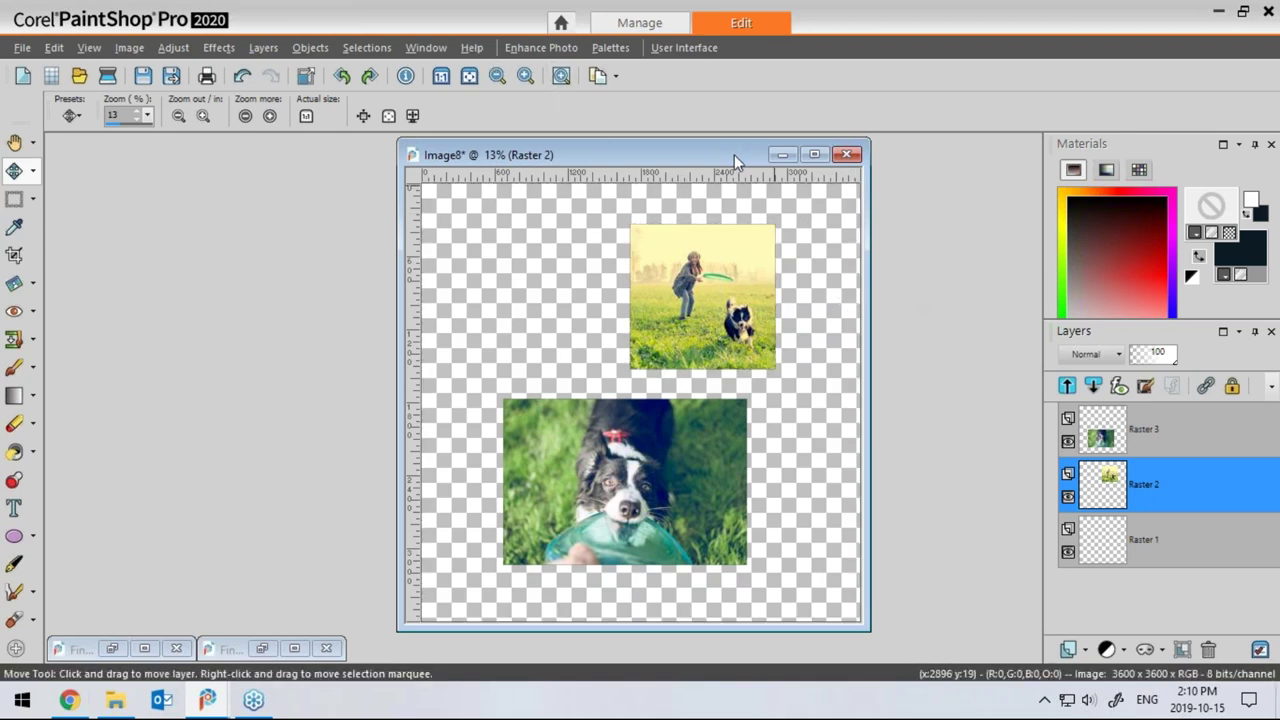
drag(738, 157, 714, 154)
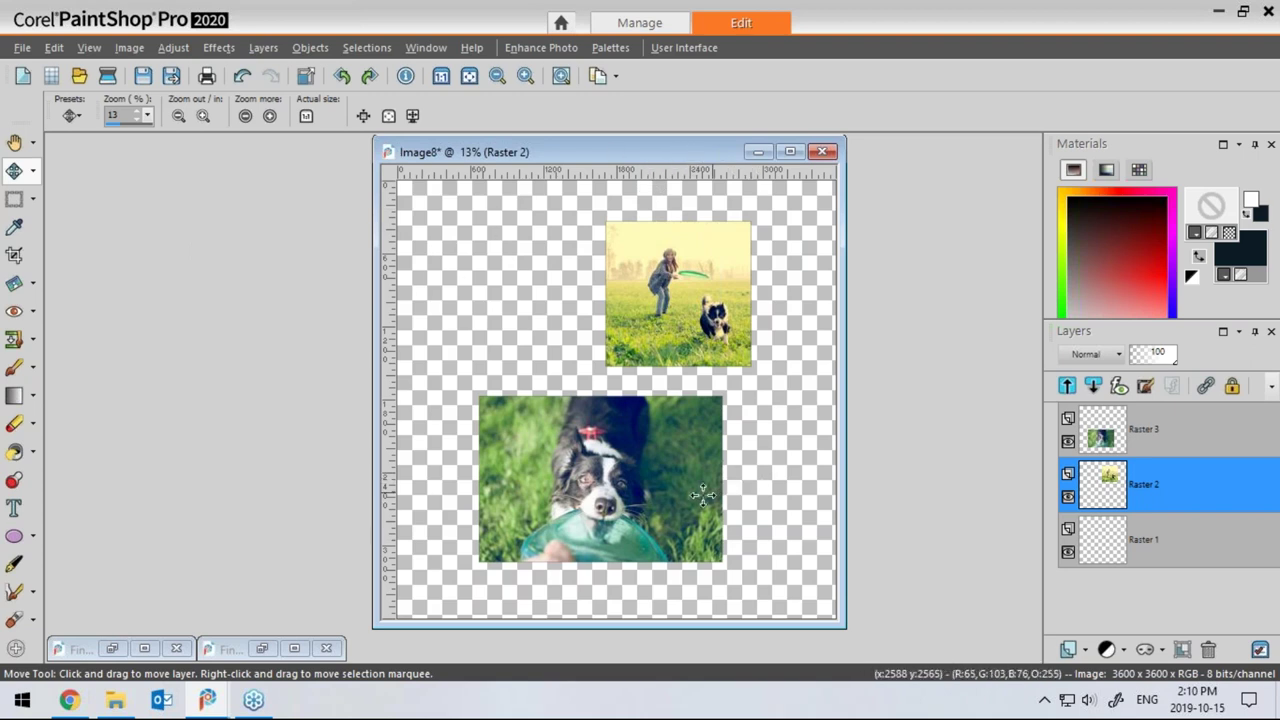
Sample the frisbee's green in the upper photo and the frisbee's teal in the lower photo, keeping the teal as foreground color
click(13, 230)
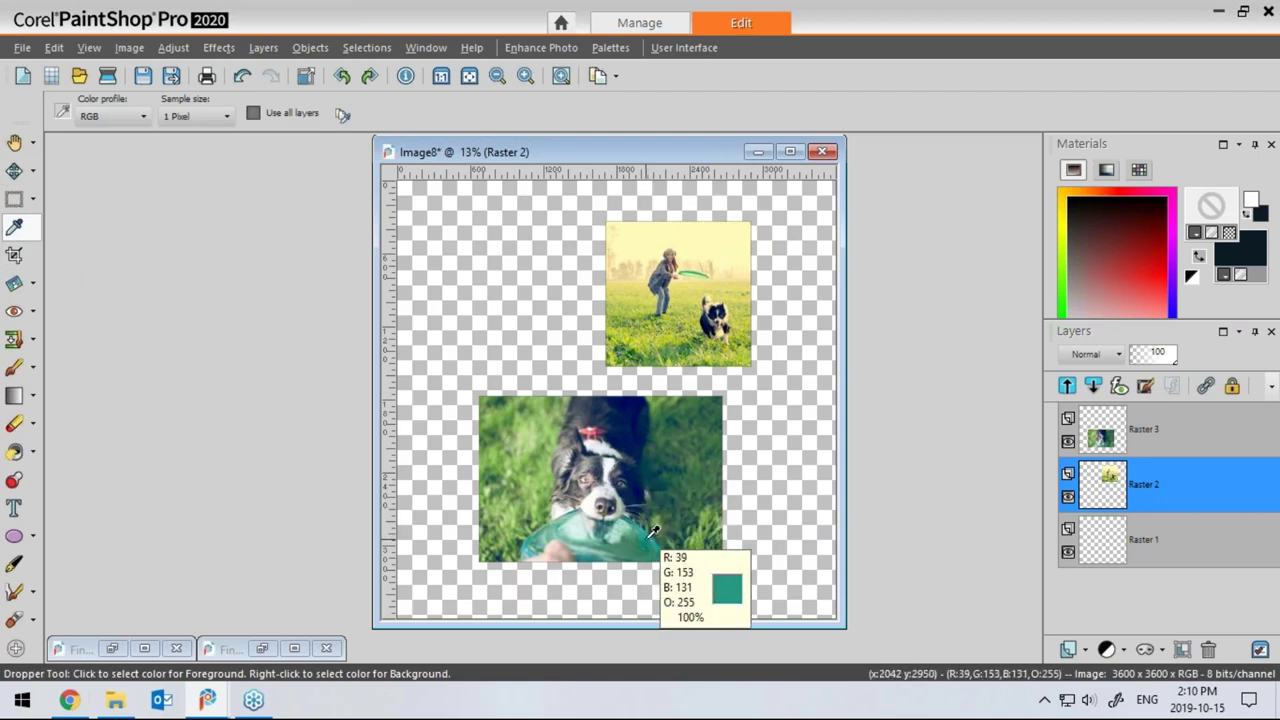
click(701, 270)
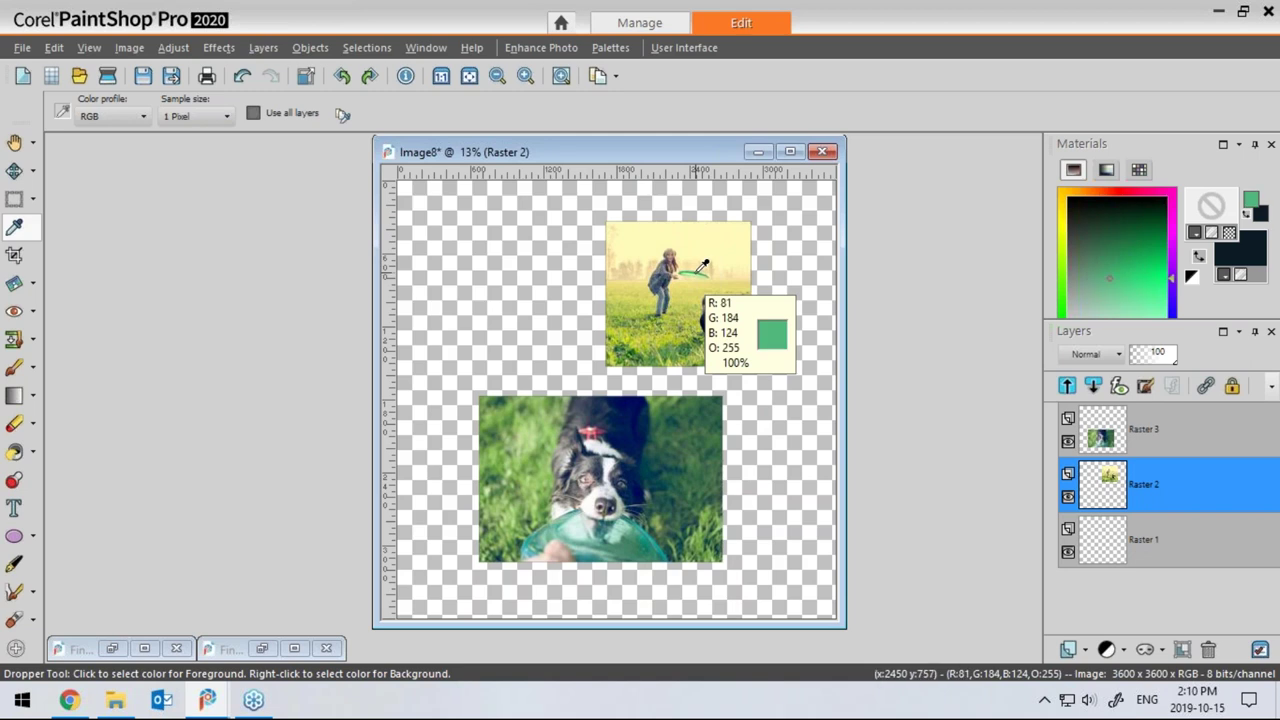
click(643, 521)
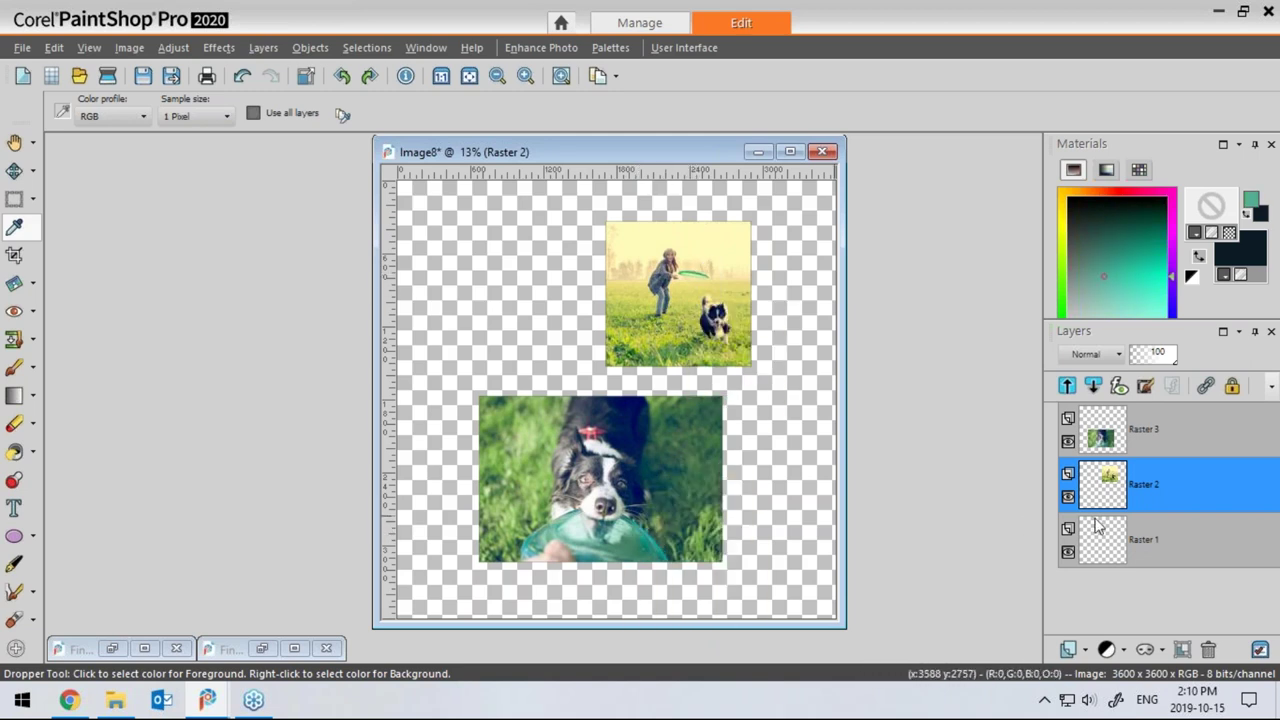
Flood fill the empty Raster 1 layer with the teal foreground color as the page background
mouse_move(1122, 540)
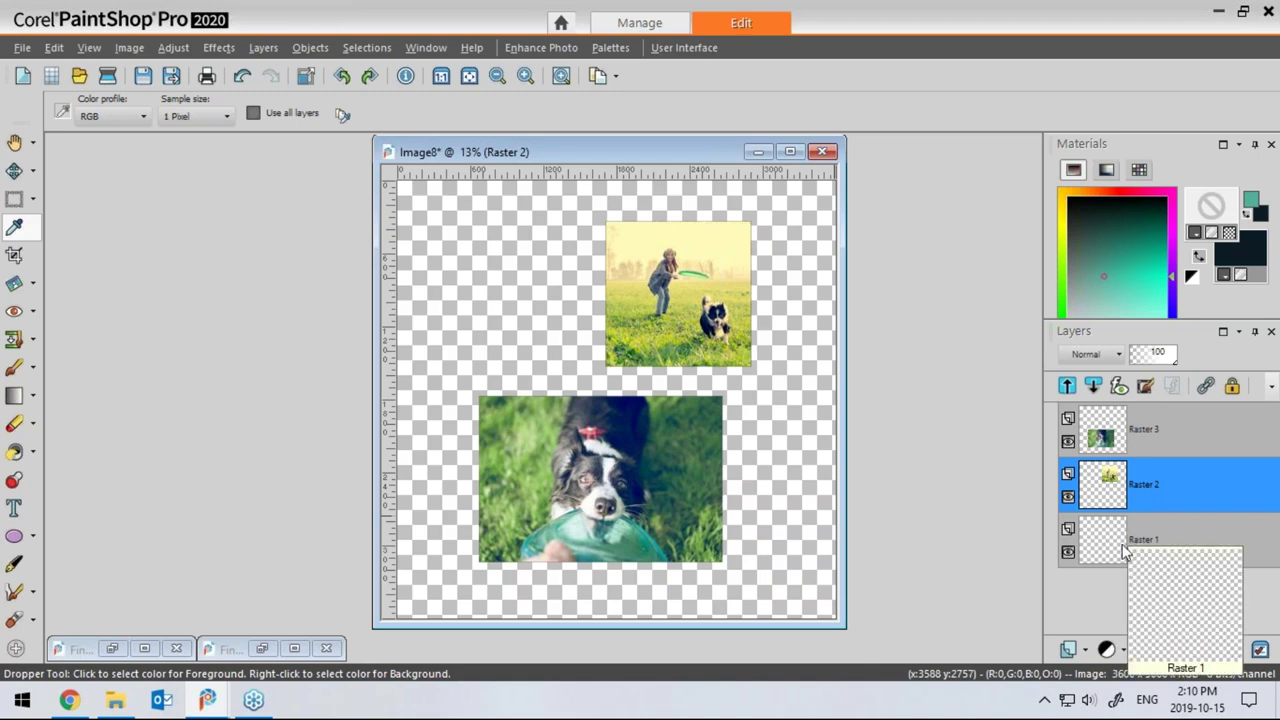
click(1106, 548)
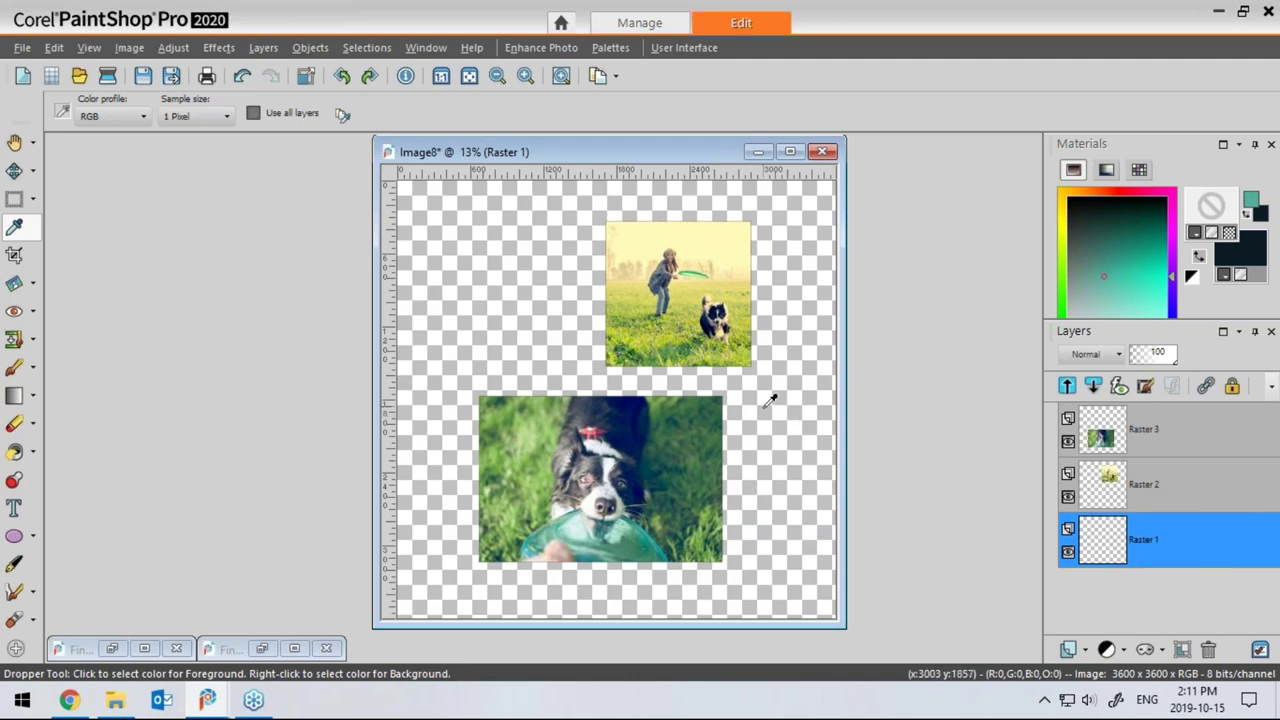
mouse_move(1109, 556)
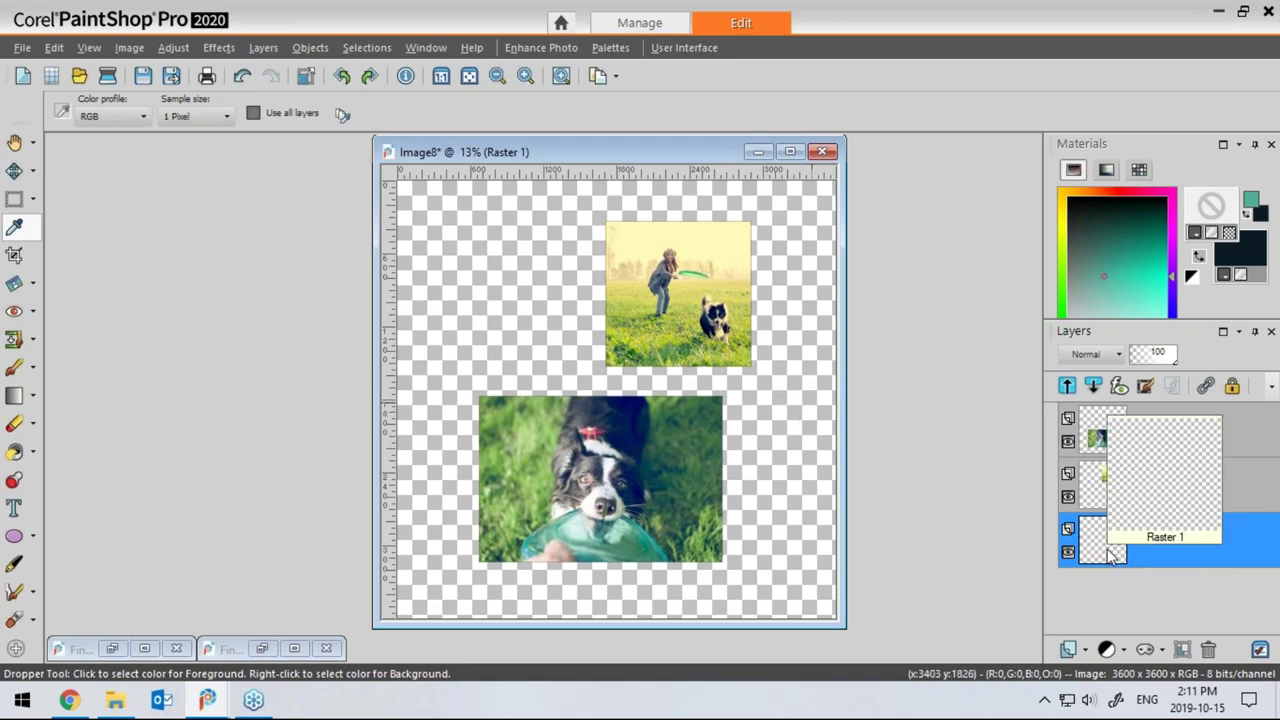
click(14, 453)
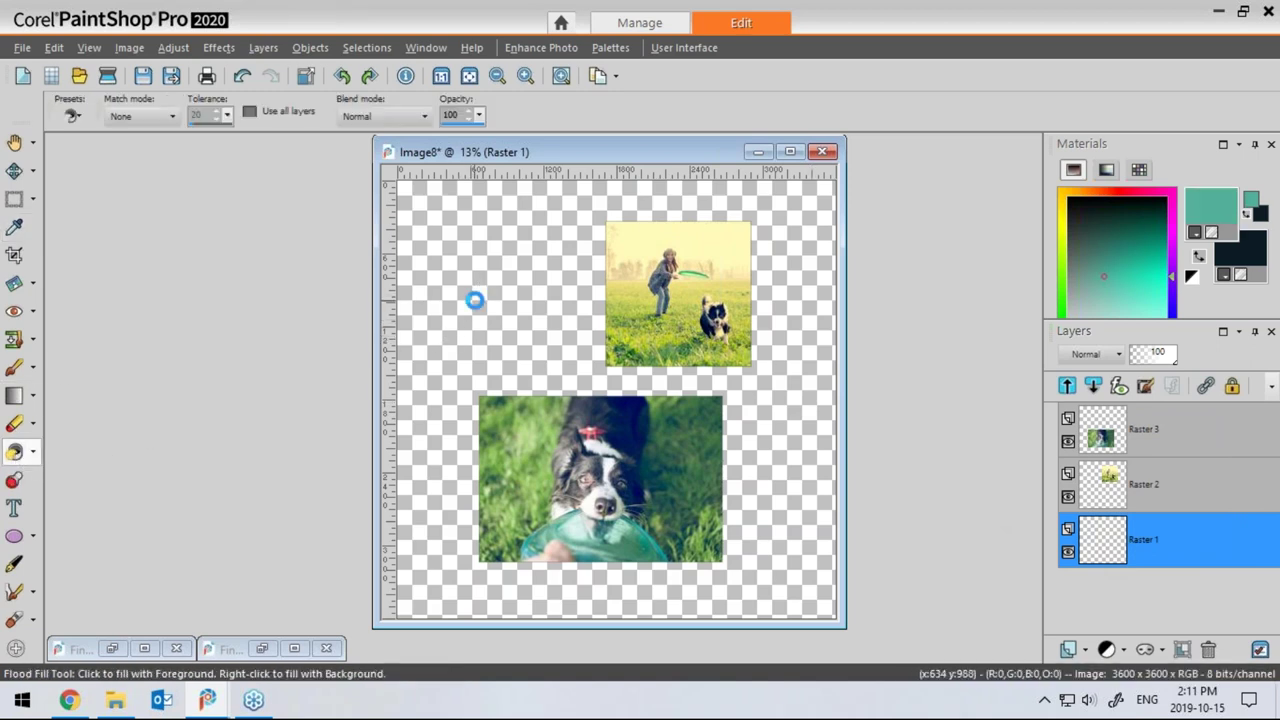
click(456, 330)
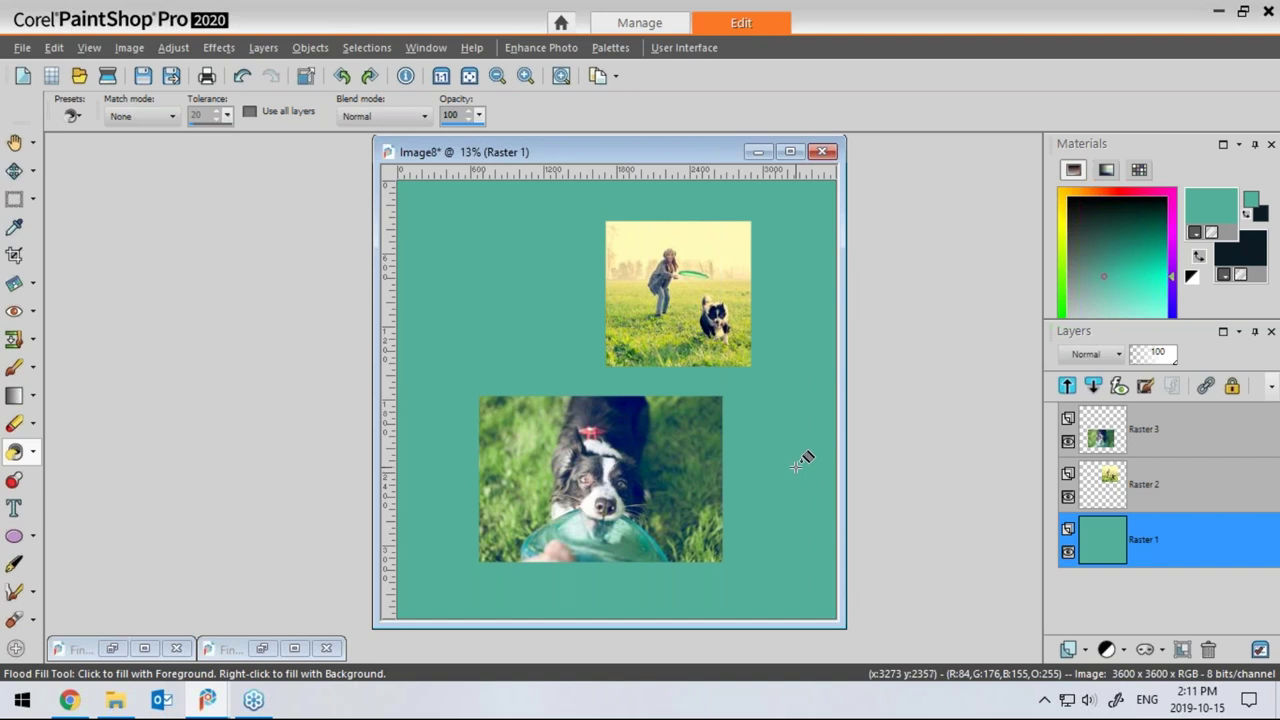
Start the Texture effect on the Raster 1 background and choose a fine-grained grey texture at 400% size in place of Concrete
click(208, 52)
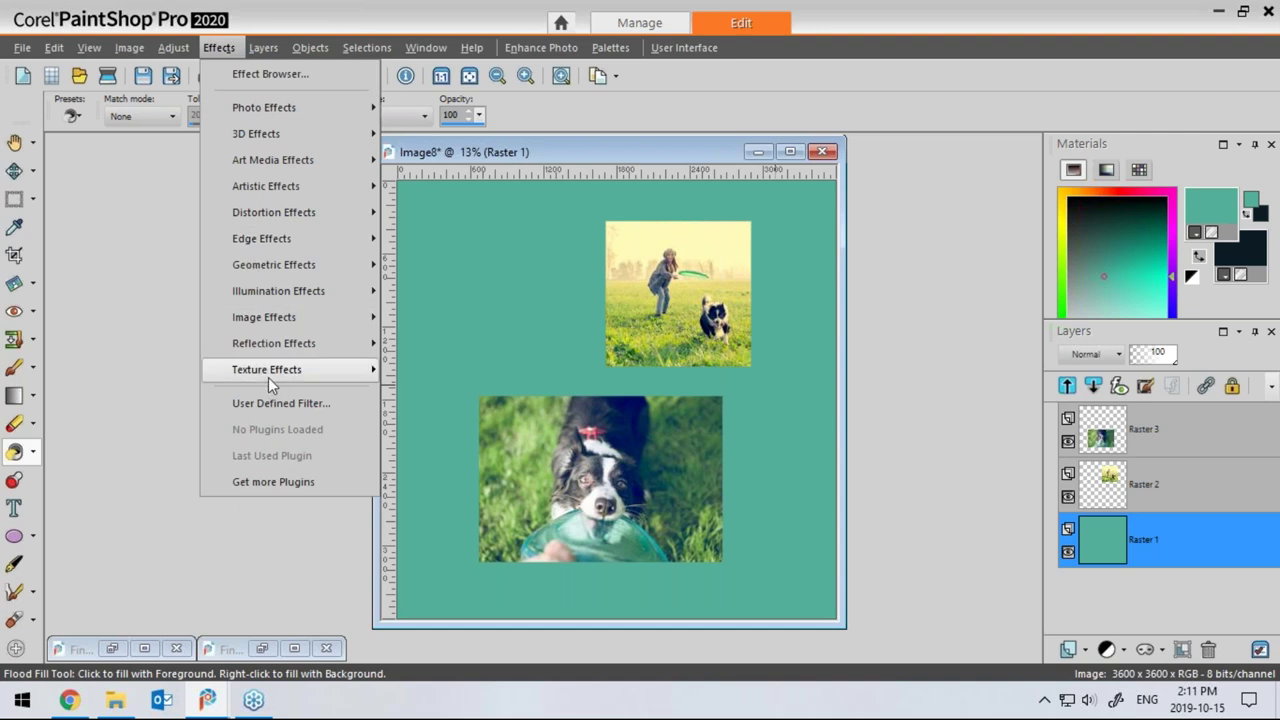
mouse_move(271, 373)
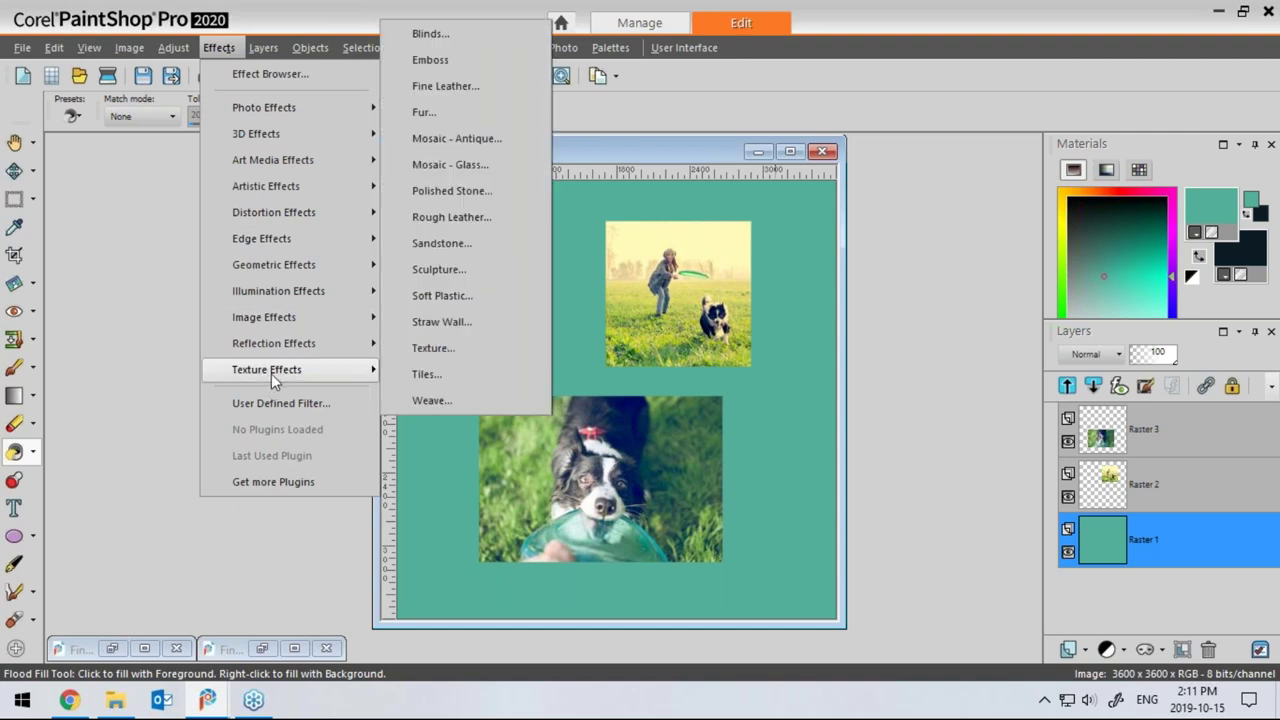
click(429, 348)
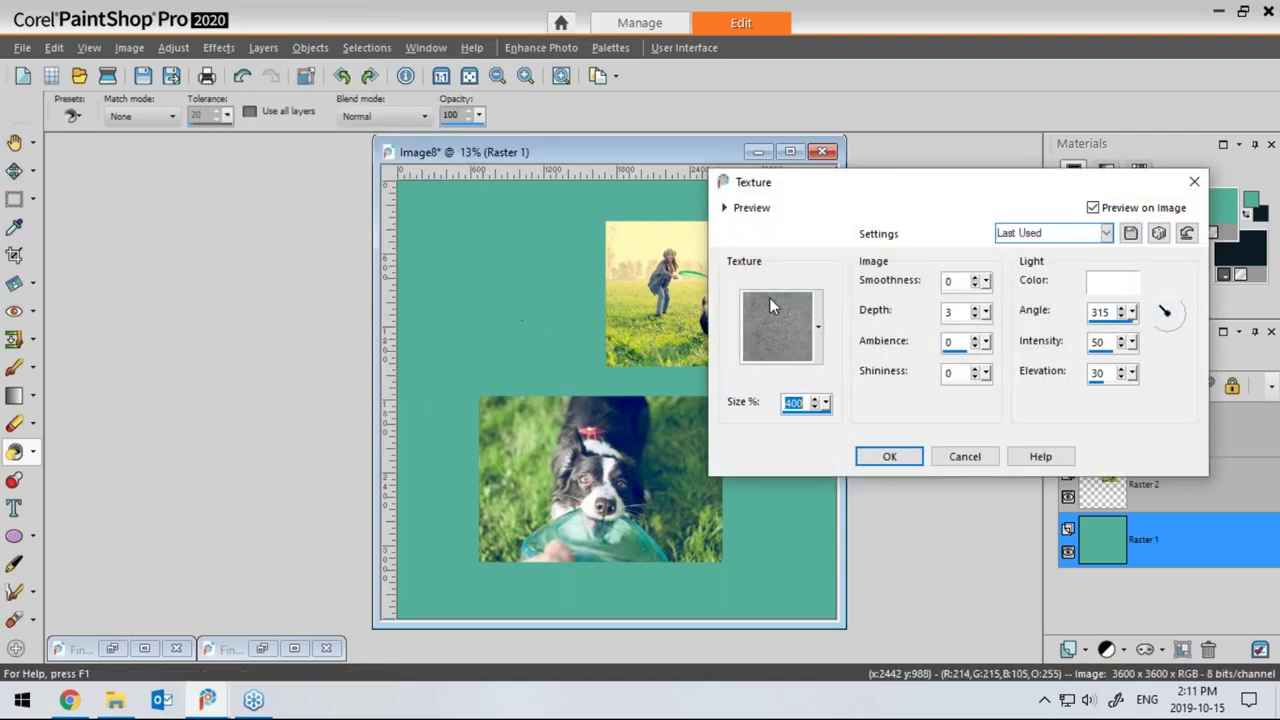
click(819, 330)
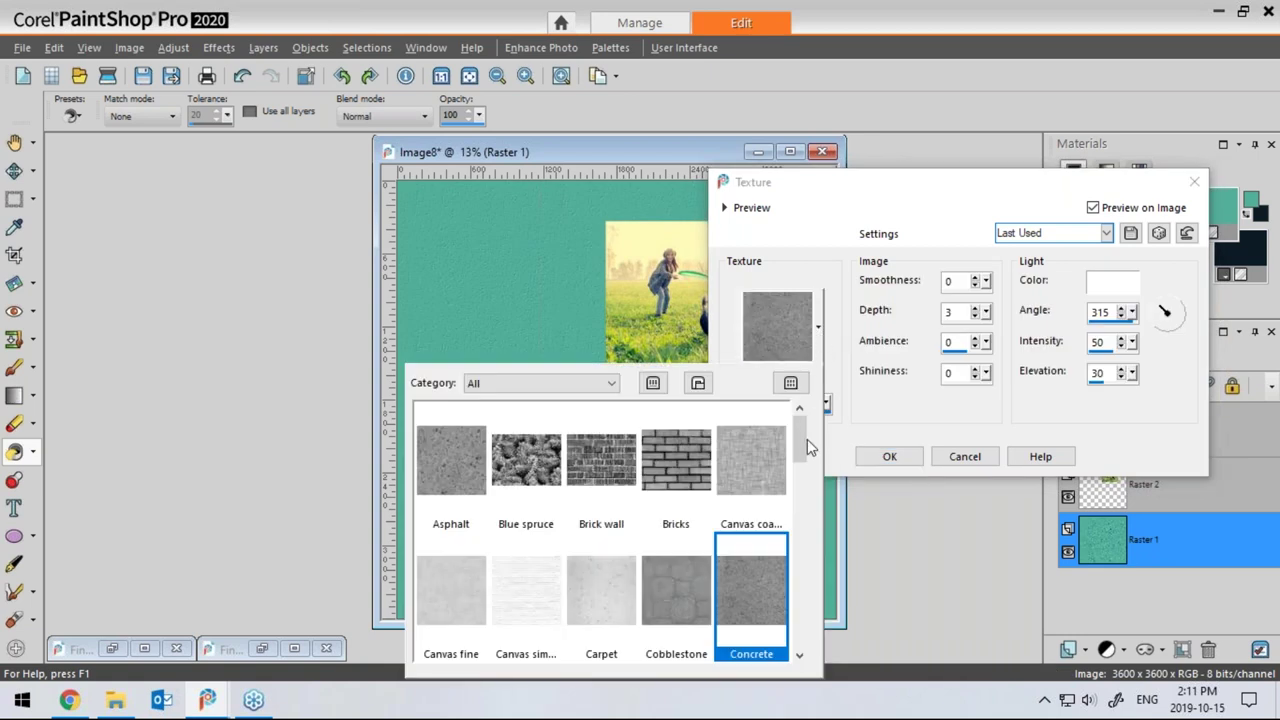
mouse_move(800, 452)
mouse_down()
mouse_move(806, 525)
mouse_move(804, 428)
mouse_up()
click(761, 590)
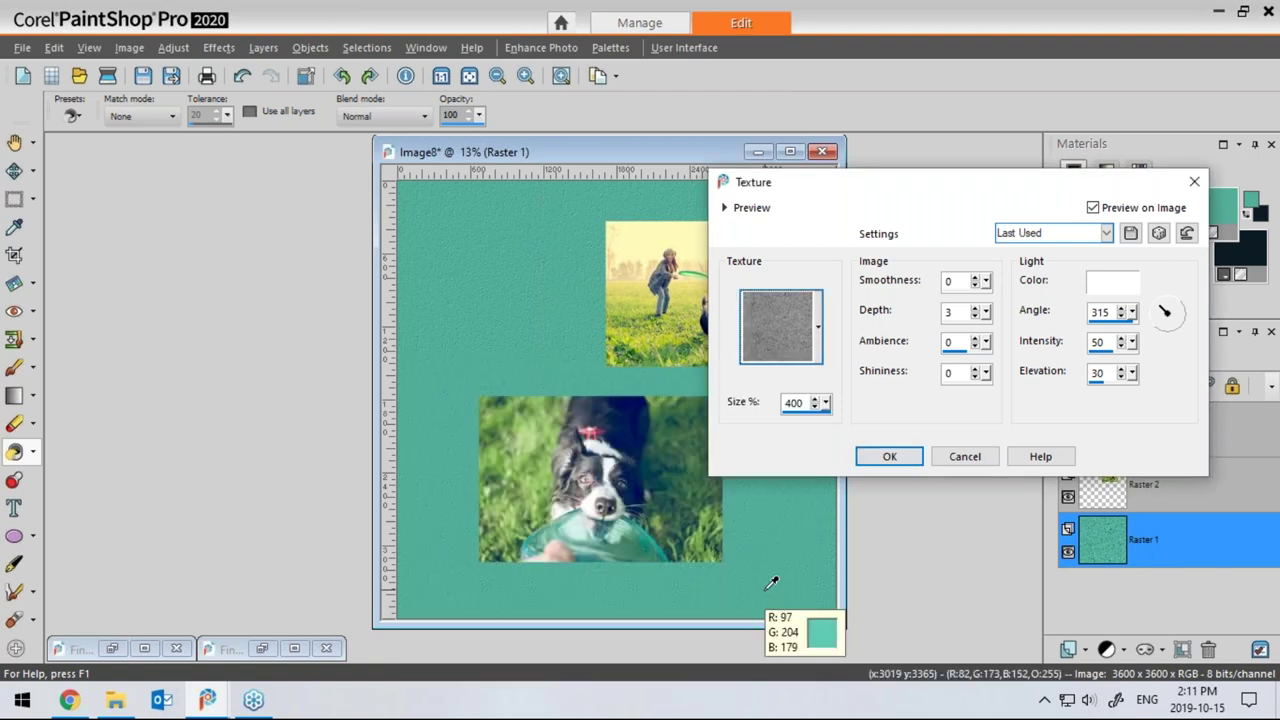
drag(929, 194, 990, 203)
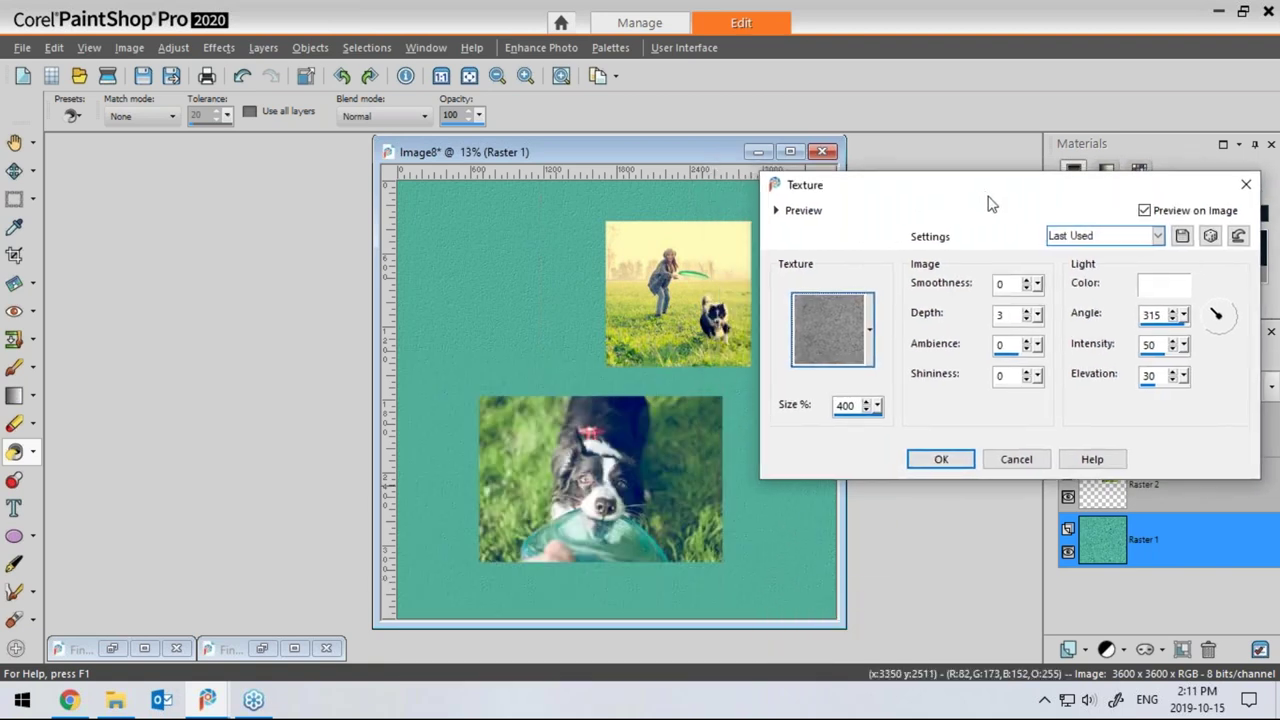
Try a texture depth of 5, set the depth back to 3, and apply the Texture effect
double_click(1026, 313)
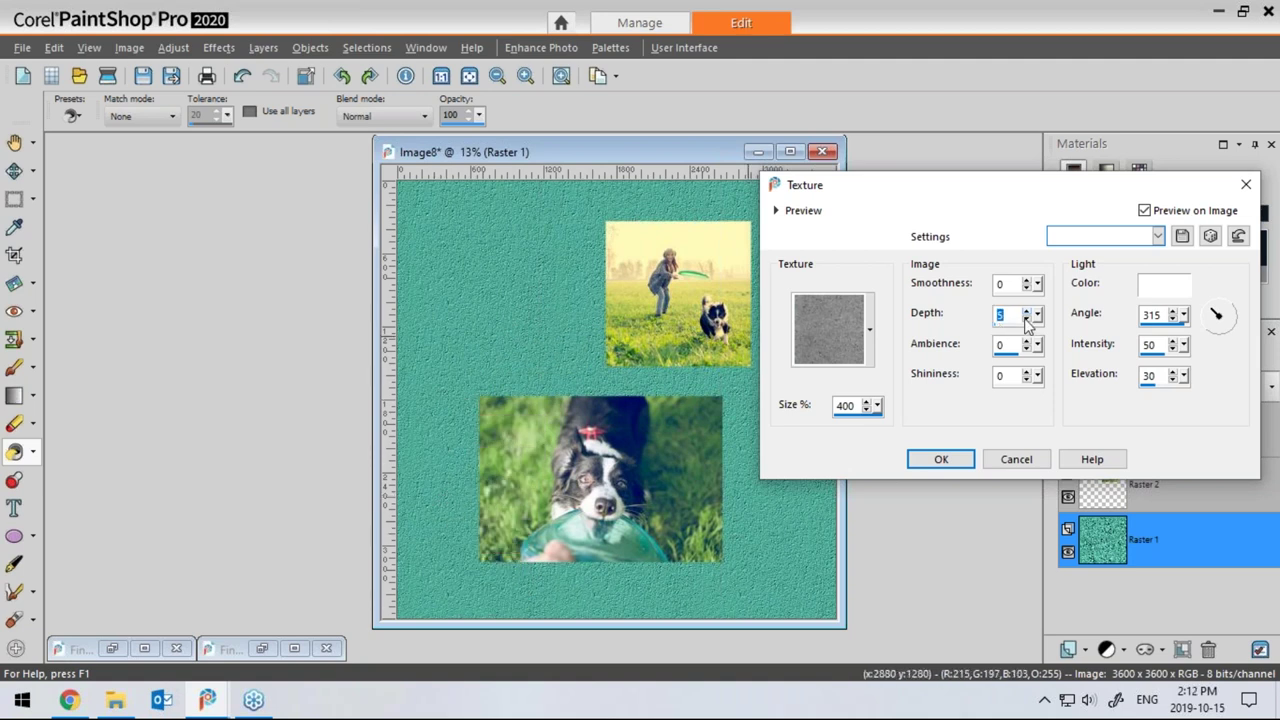
text(3)
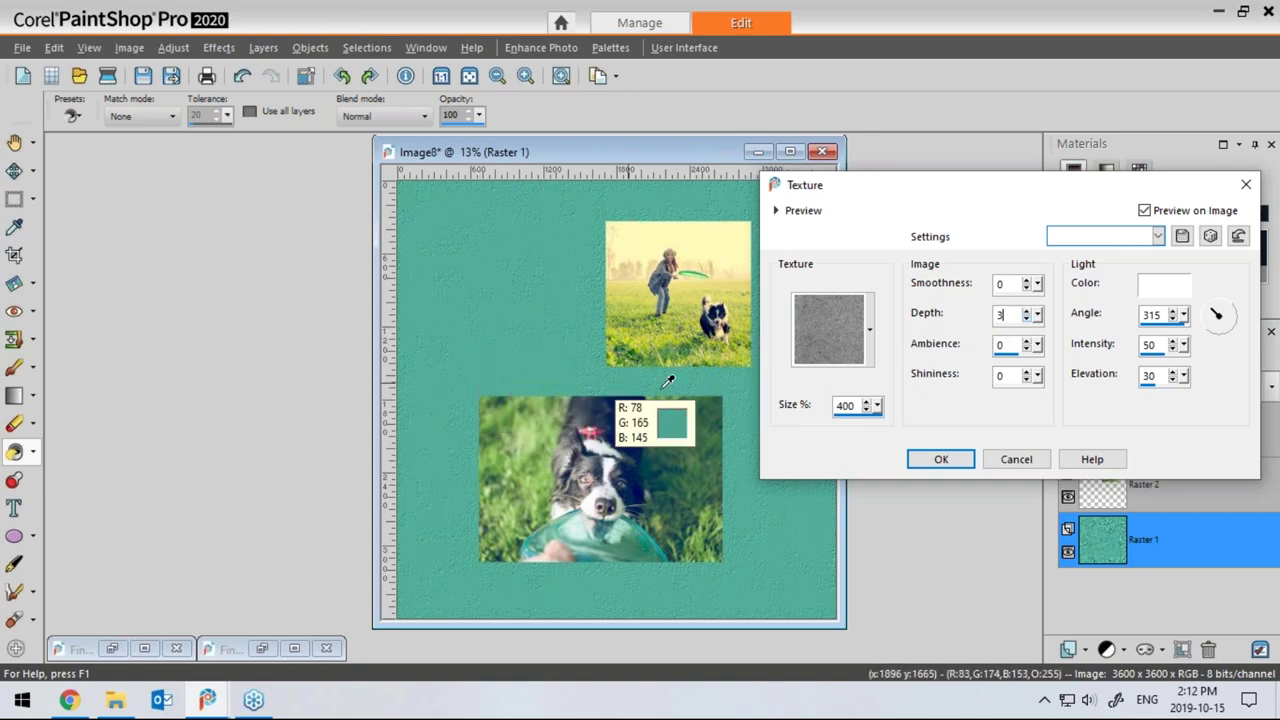
click(940, 461)
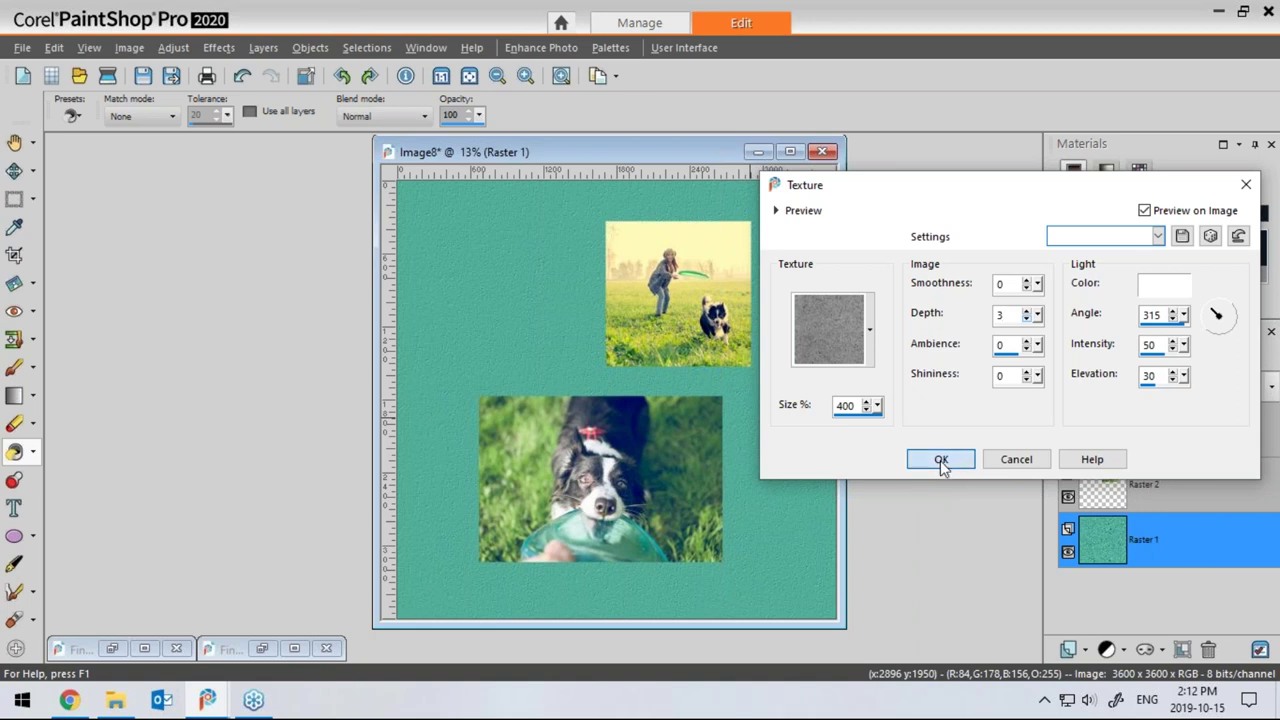
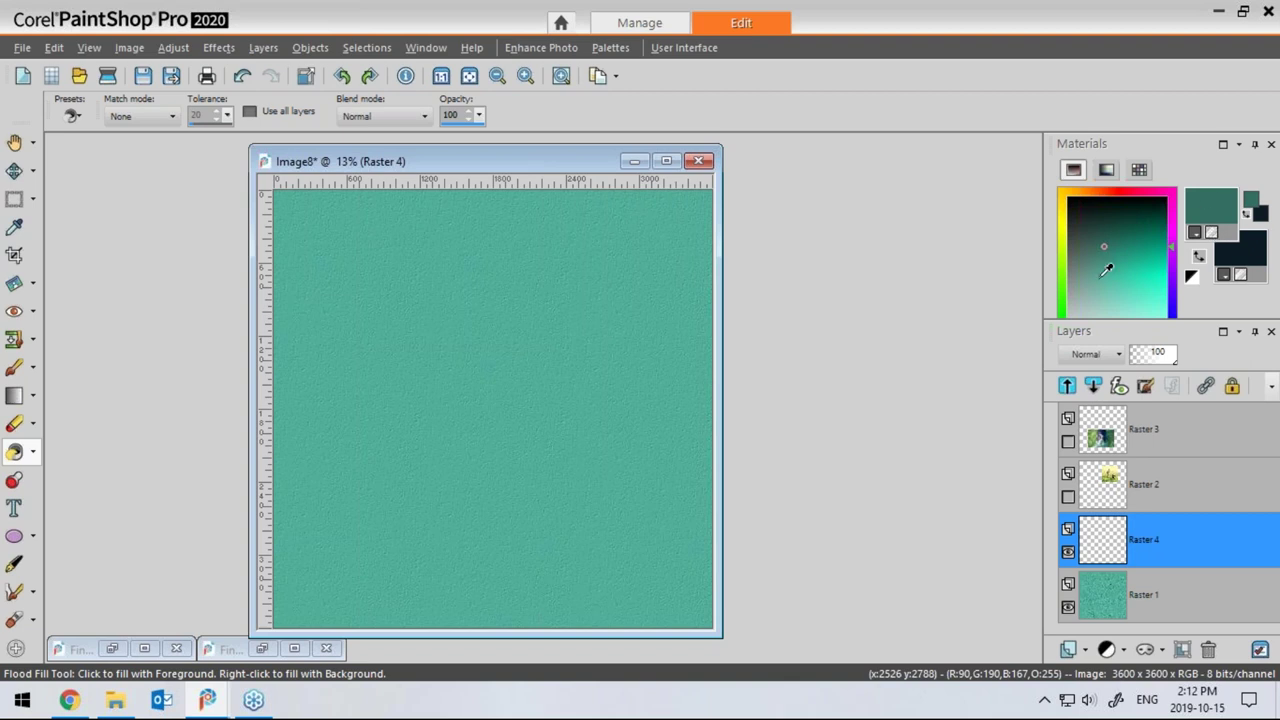
Set up the Paint Brush with a hard round tip at a size of 289 pixels
click(13, 370)
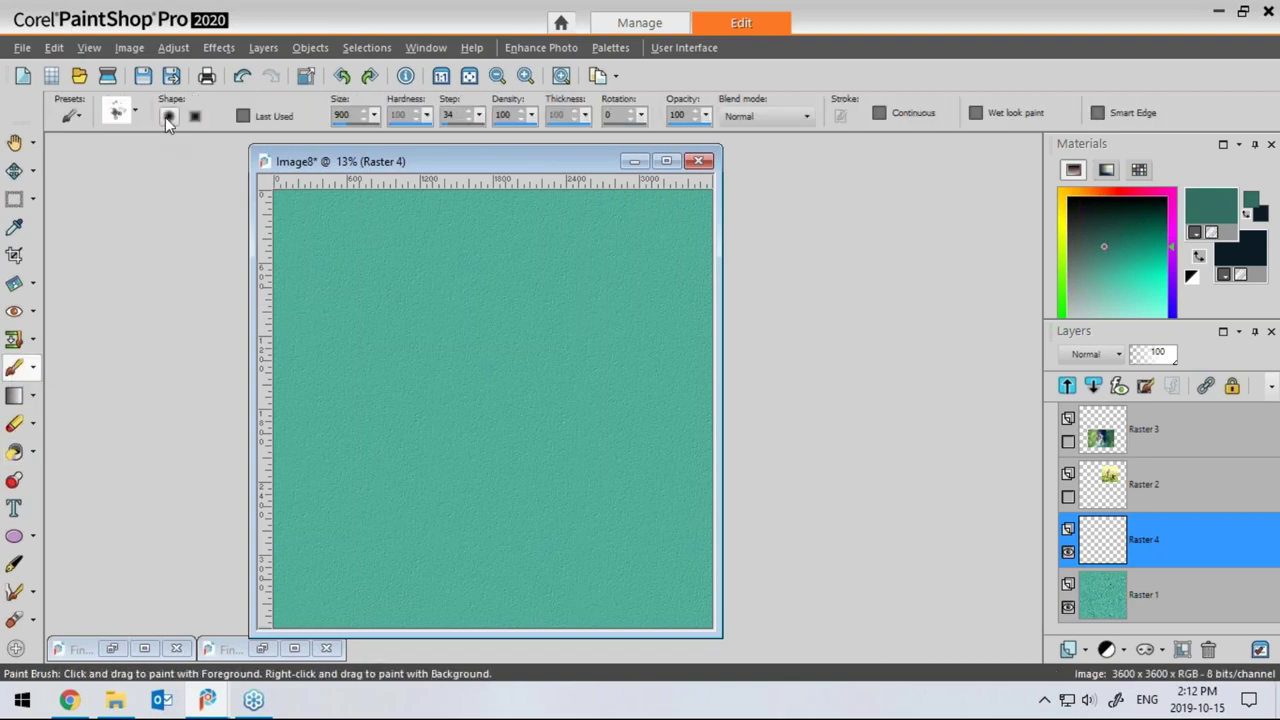
click(168, 117)
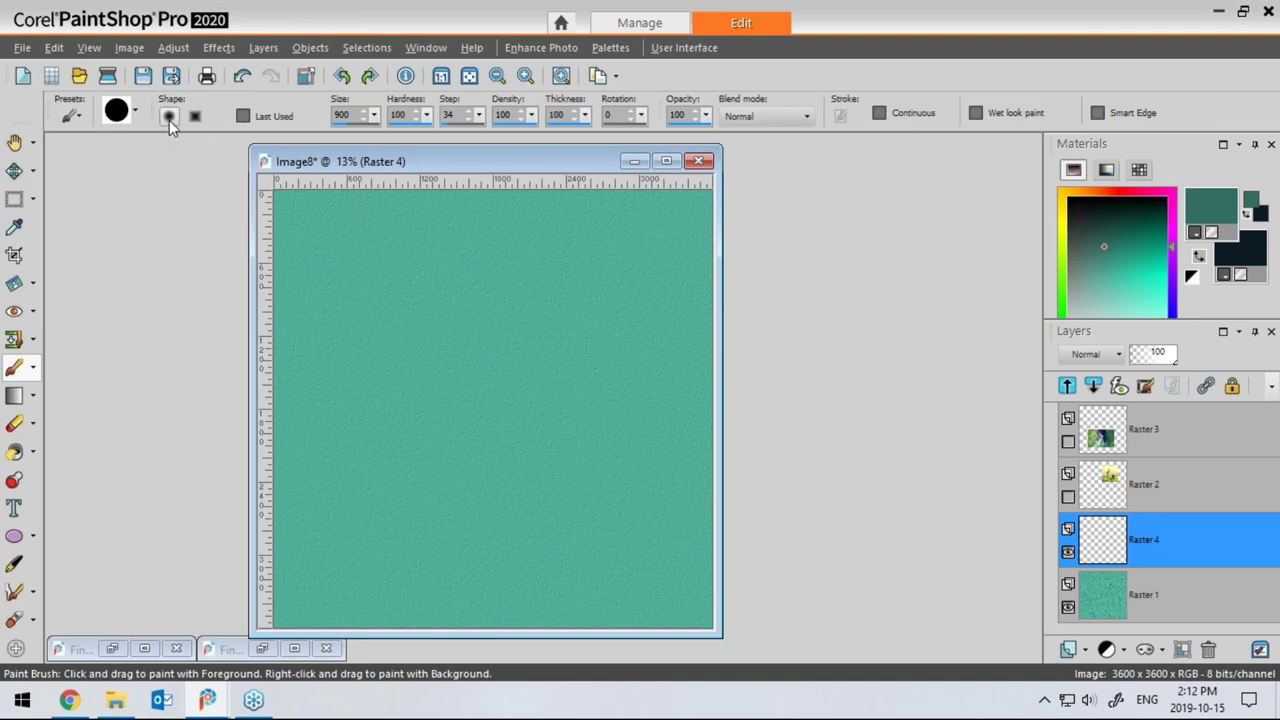
click(340, 130)
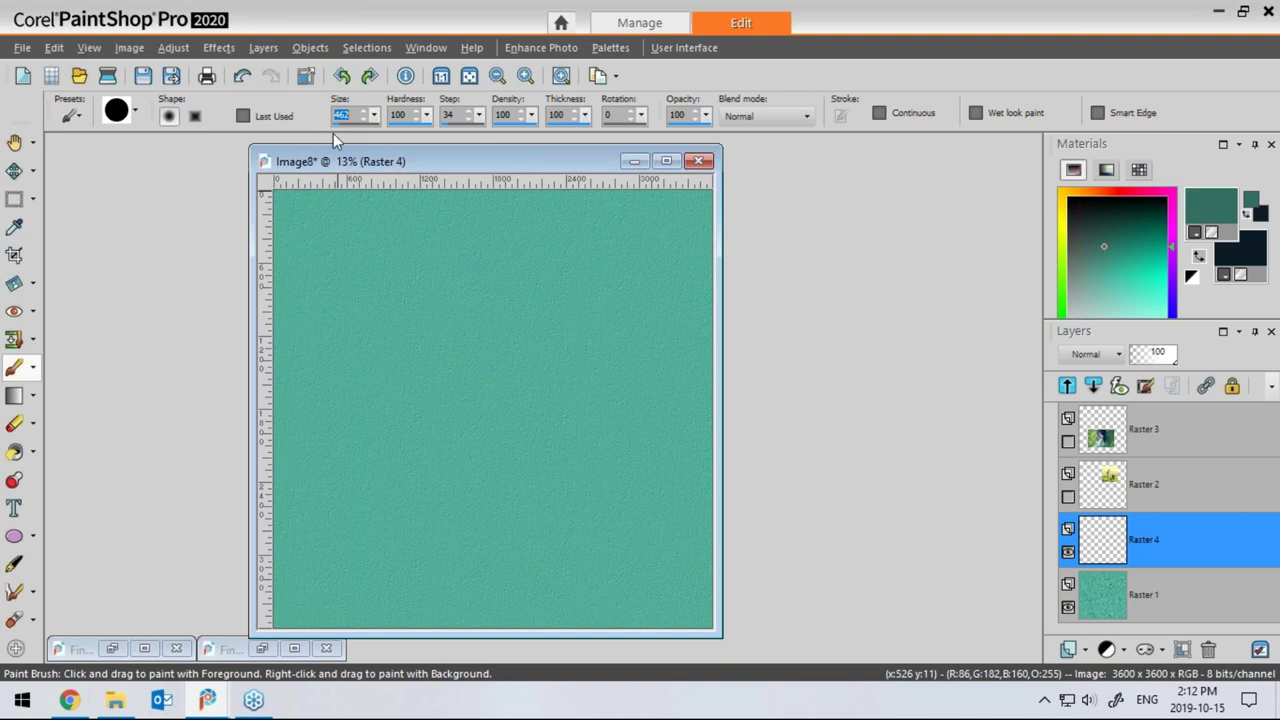
click(336, 131)
drag(387, 166, 324, 163)
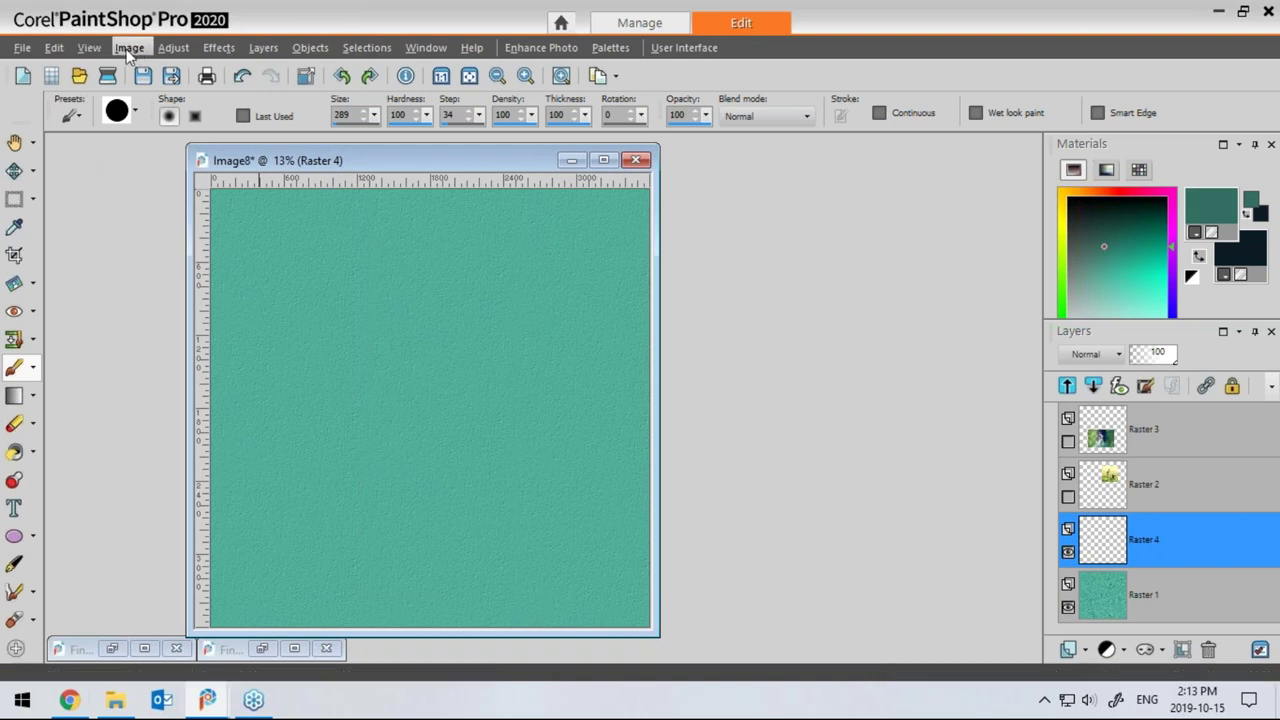
Bring up the Brush Variance settings, reset them to defaults, and set the Size variance to Normal
click(89, 47)
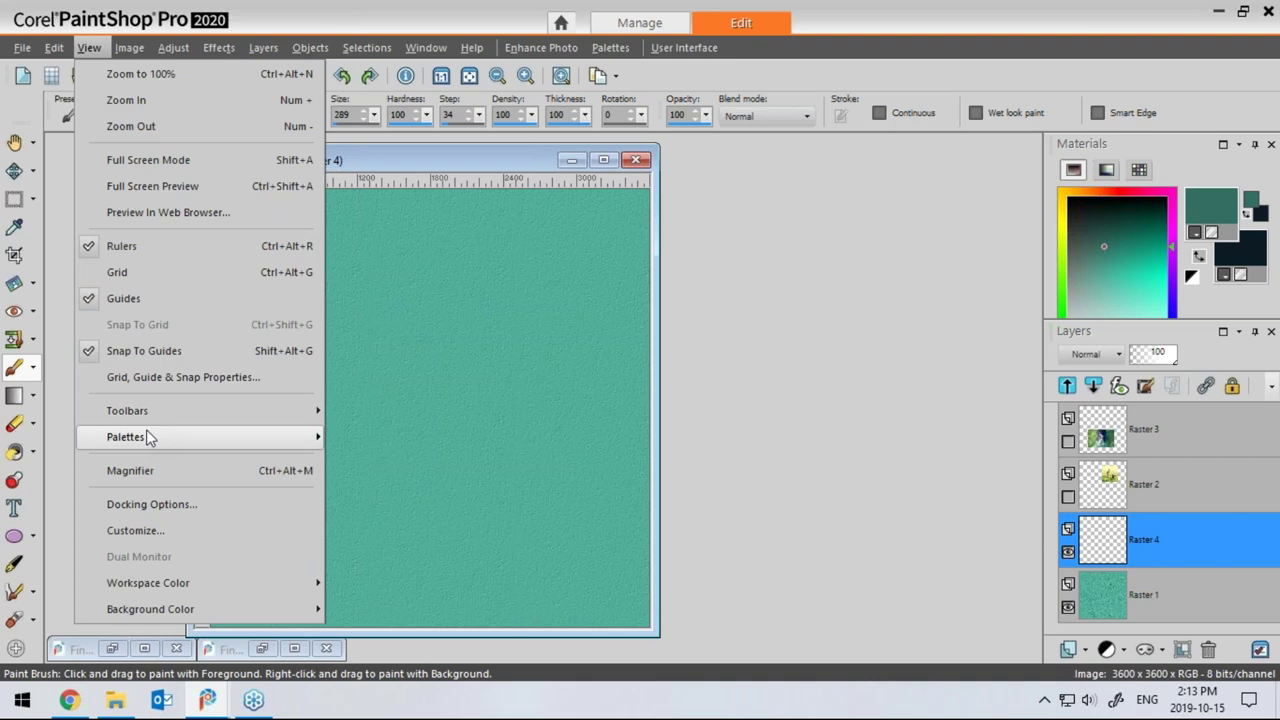
mouse_move(158, 437)
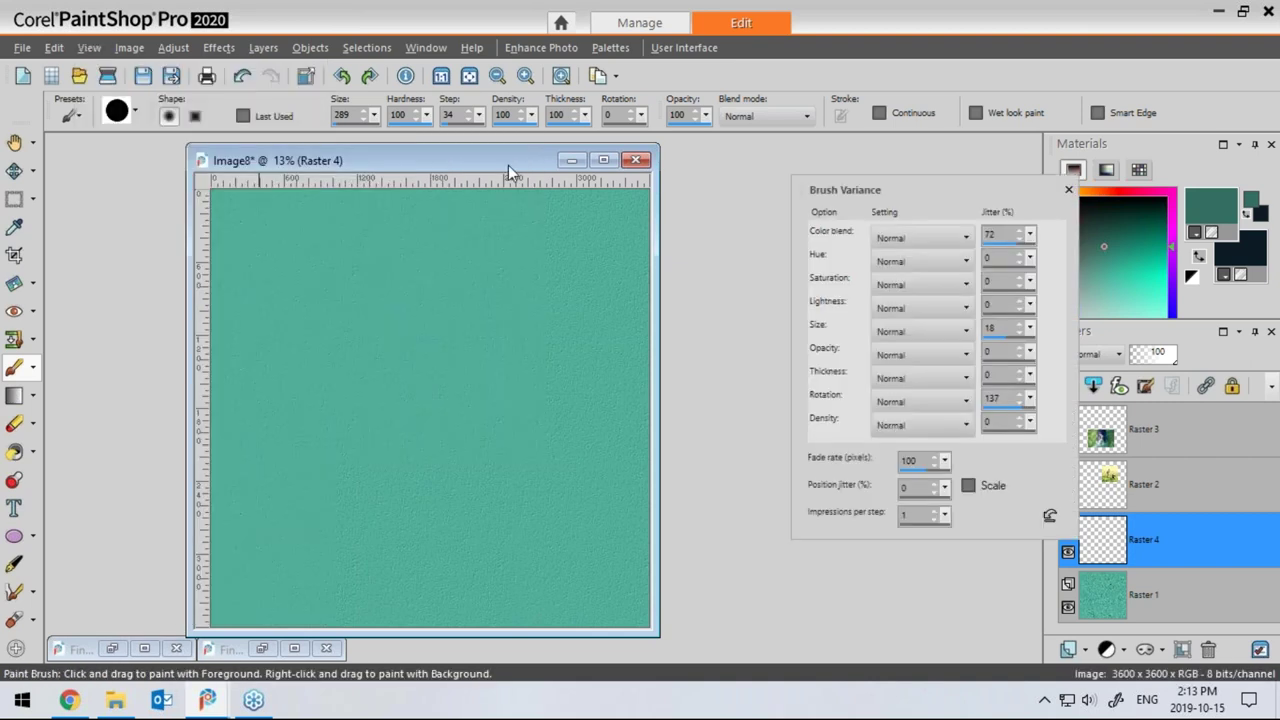
click(494, 147)
drag(930, 190, 844, 174)
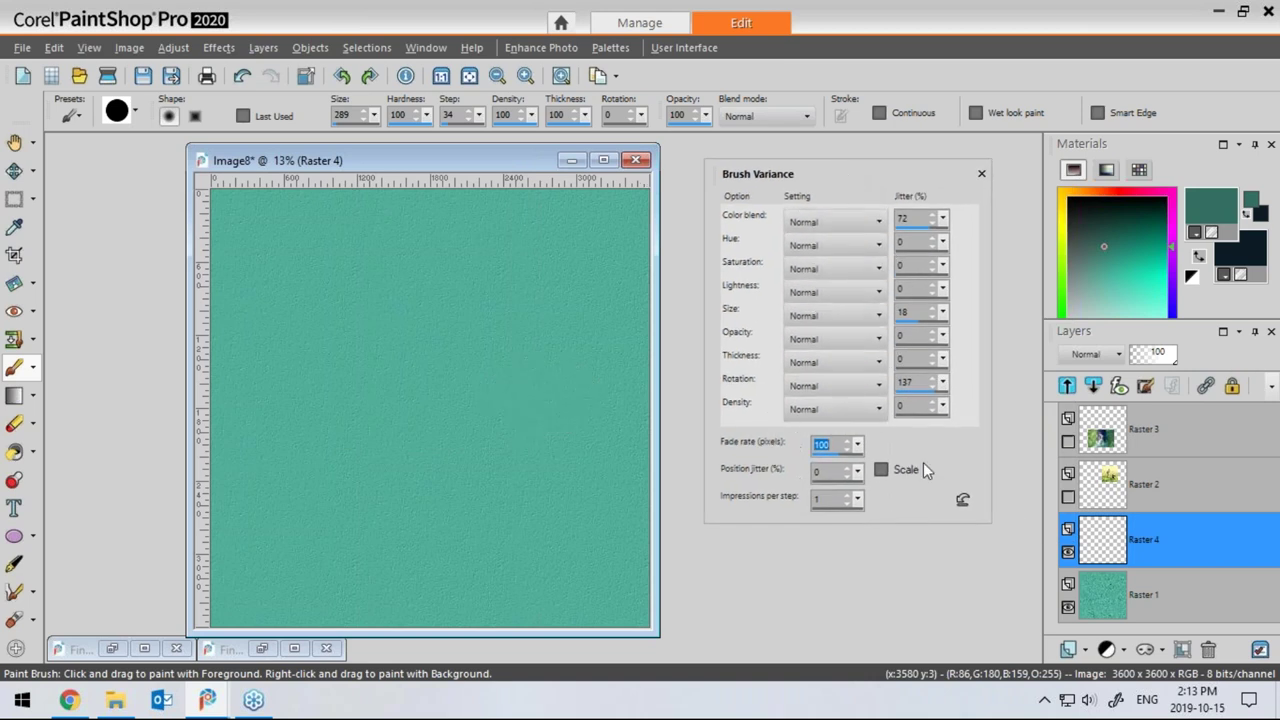
click(962, 502)
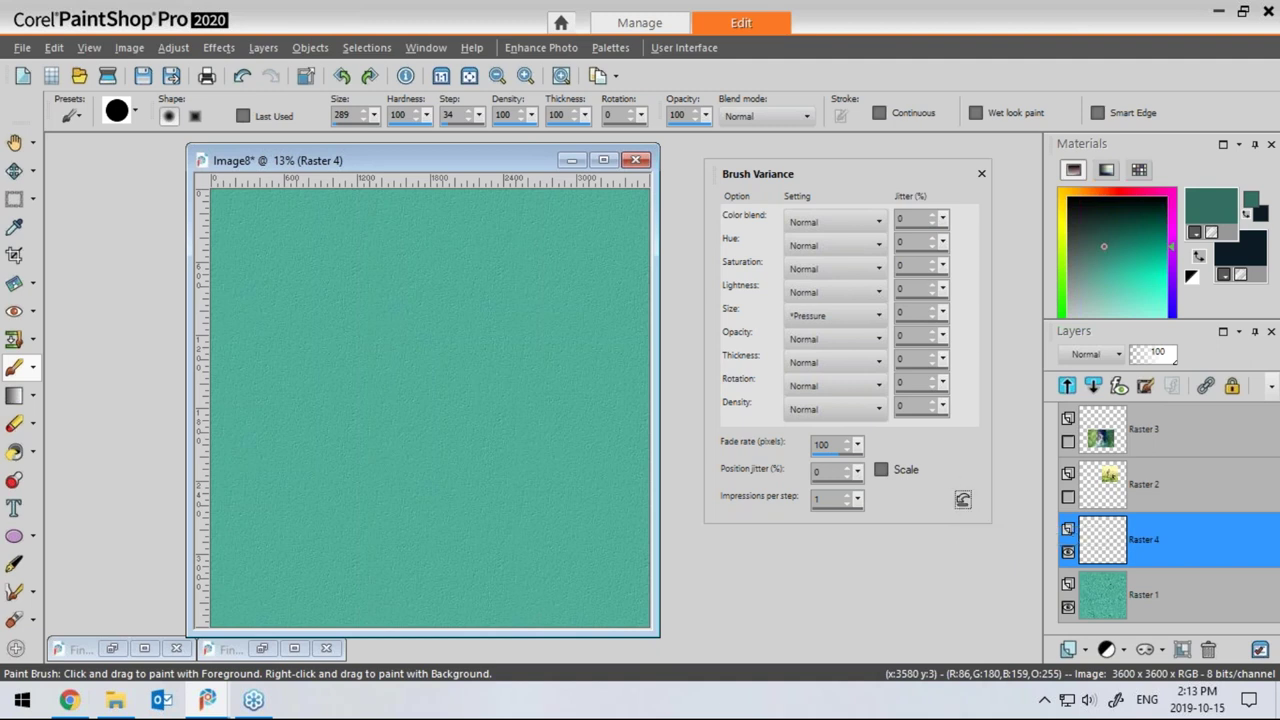
click(868, 322)
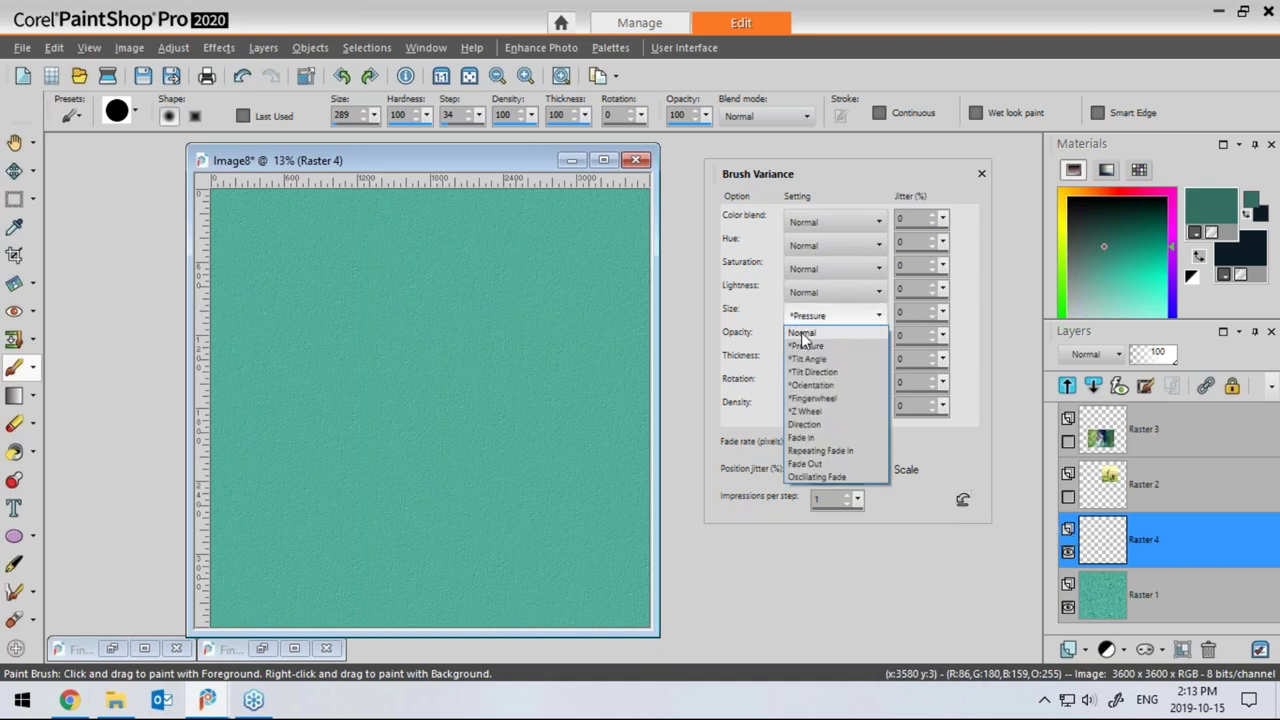
click(801, 332)
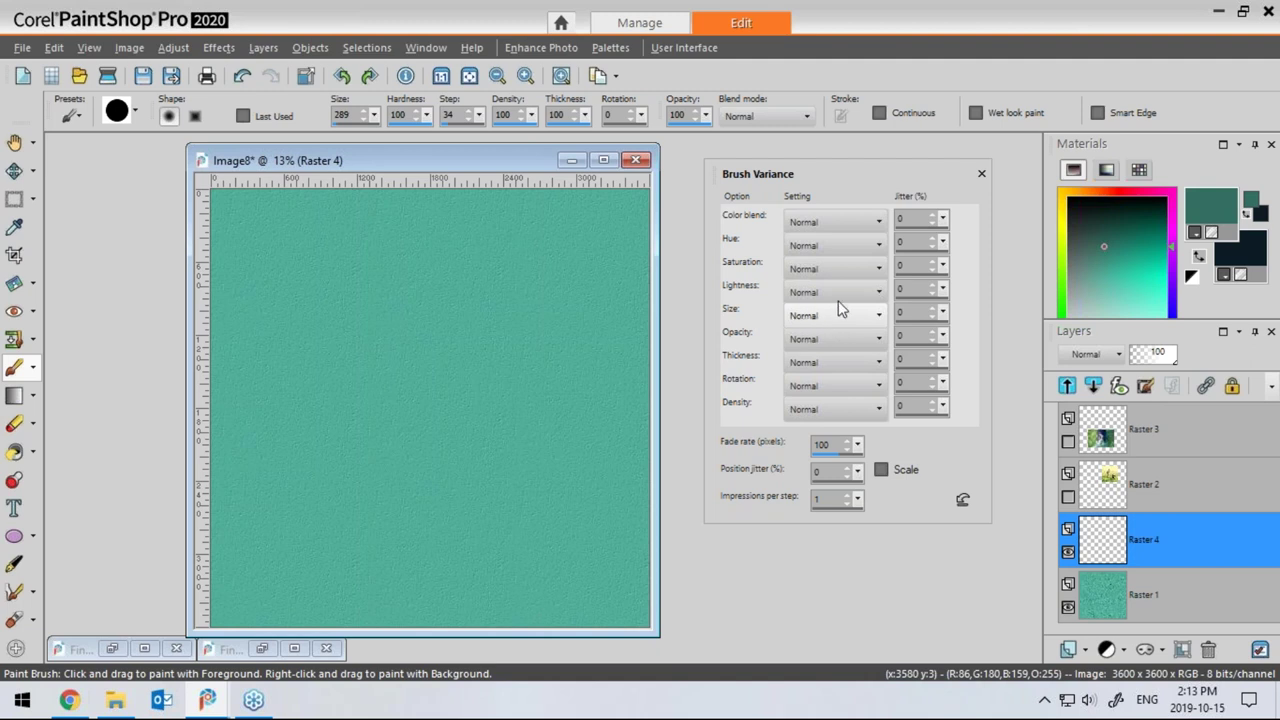
Paint scattered circles around all four page edges on Raster 4, using 6% size jitter and 21% position jitter
click(905, 321)
text(3)
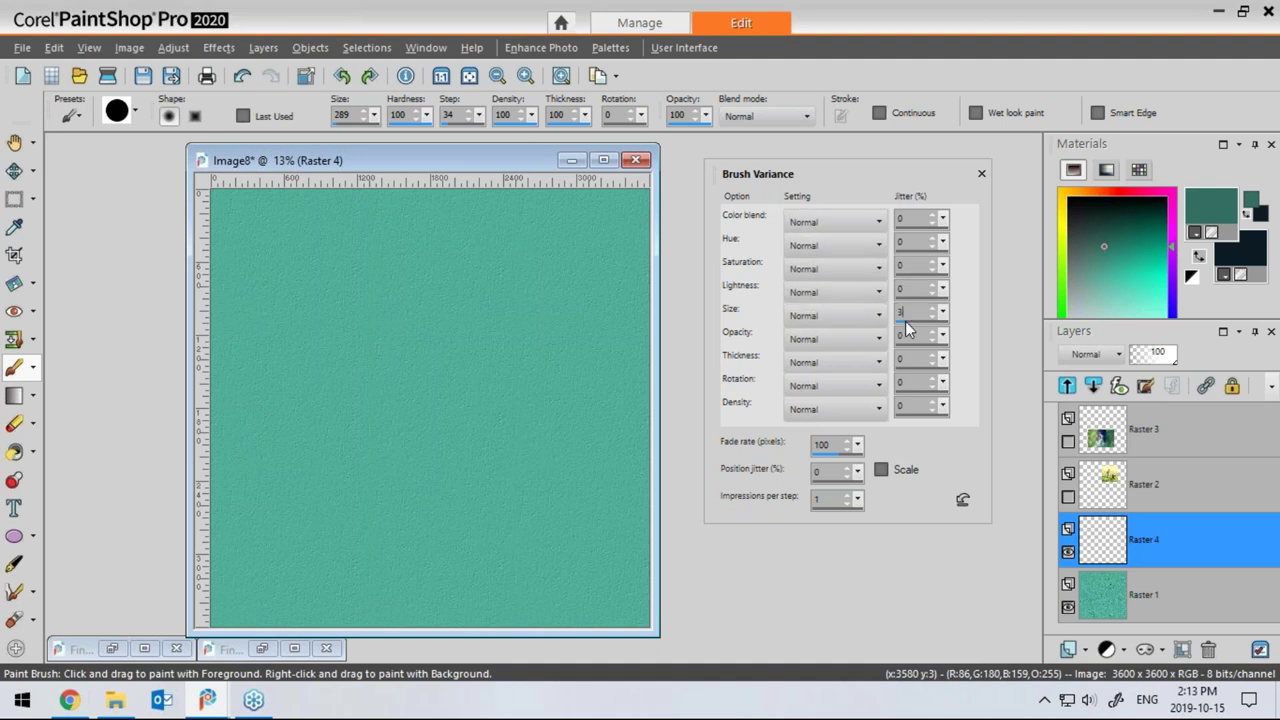
key(Return)
click(821, 483)
text(20)
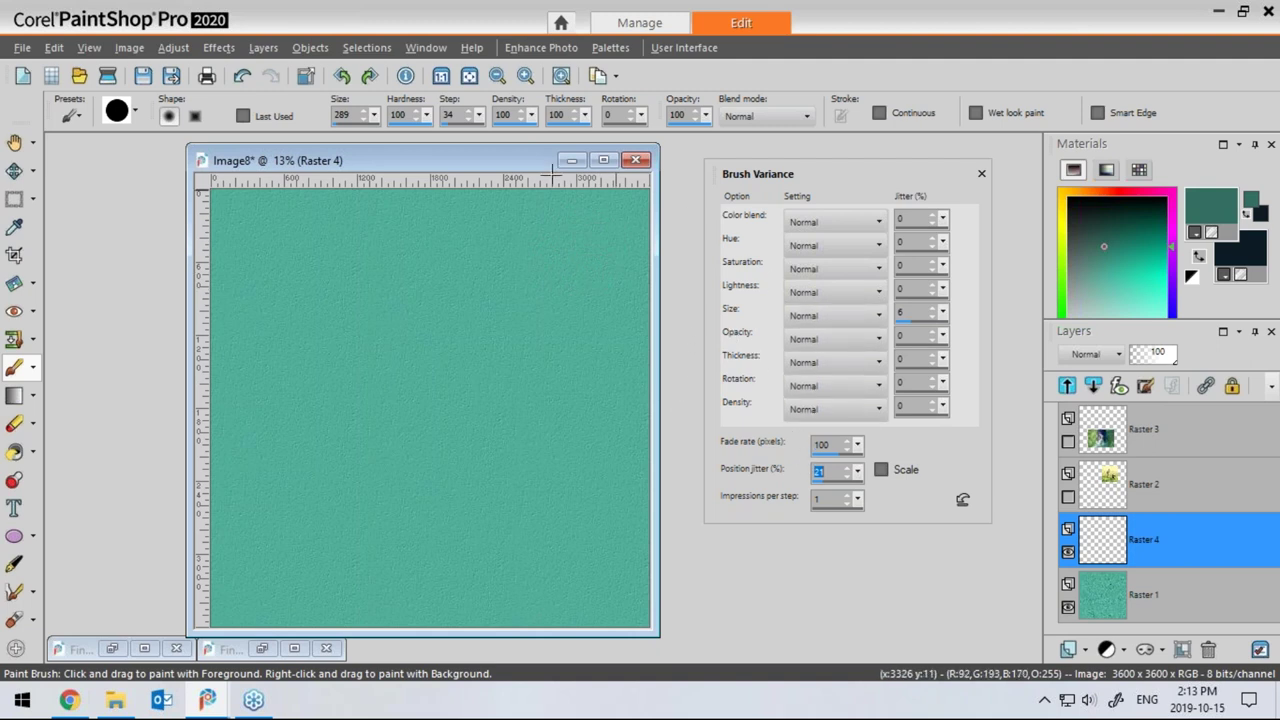
drag(541, 163, 499, 172)
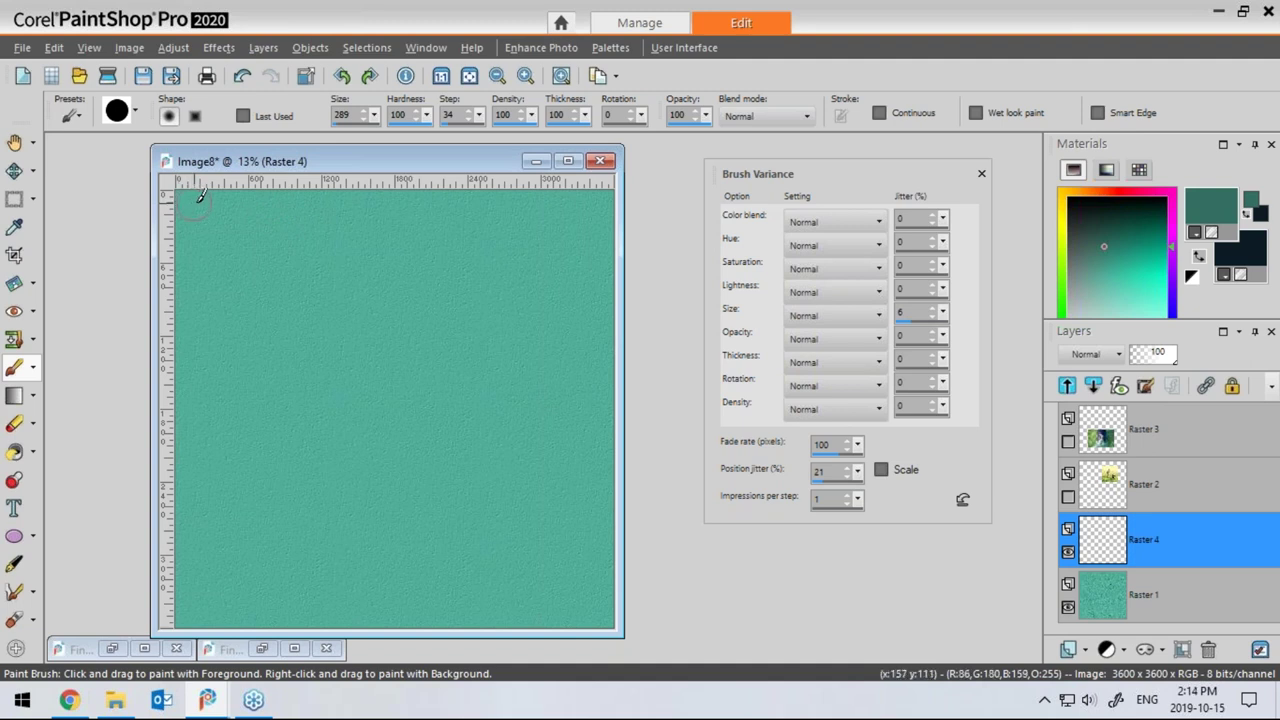
mouse_move(186, 194)
mouse_down()
mouse_move(606, 204)
mouse_move(612, 622)
mouse_move(596, 606)
mouse_move(197, 611)
mouse_move(186, 598)
mouse_move(196, 222)
mouse_up()
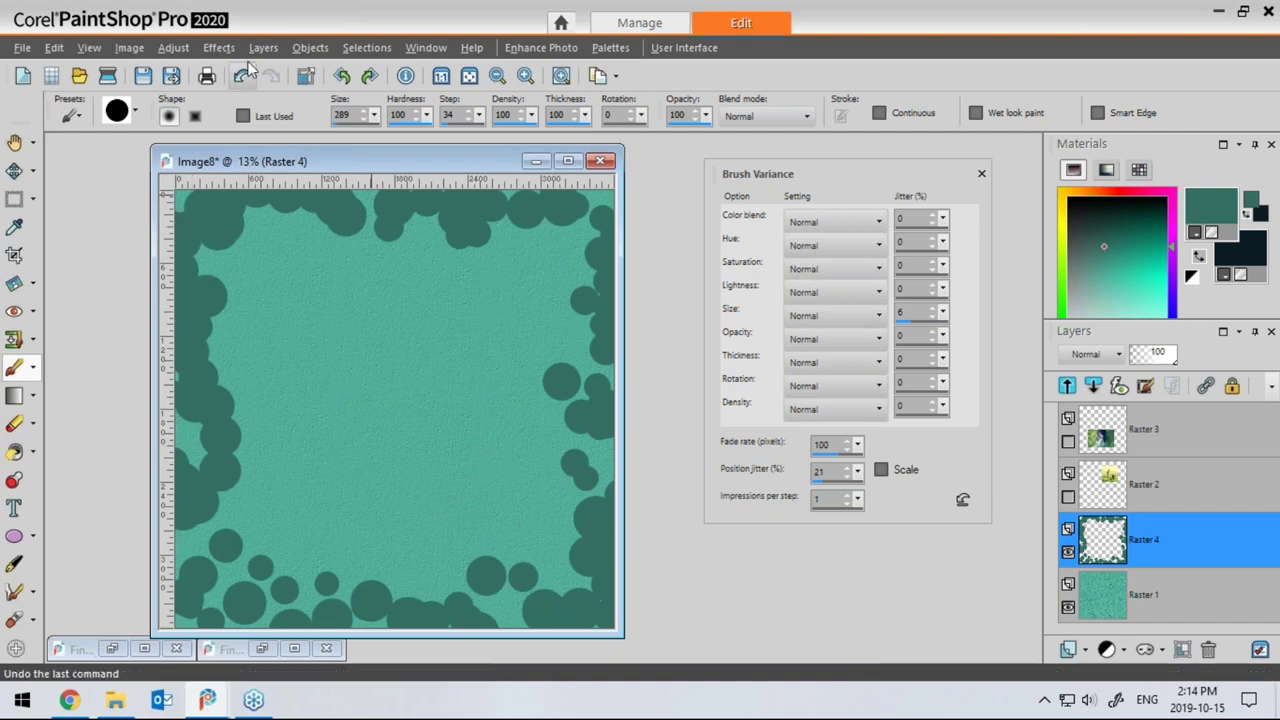
Apply a Gaussian Blur with a radius of 100 to the painted circles on Raster 4
click(175, 48)
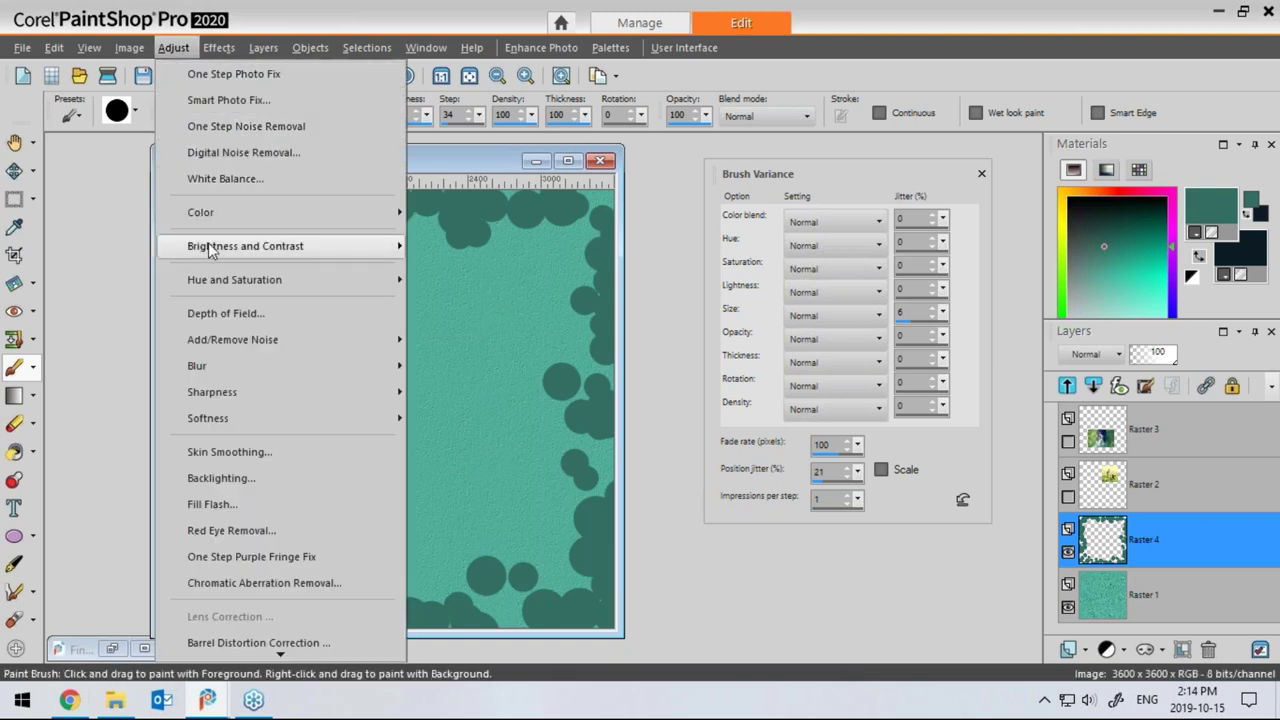
mouse_move(212, 372)
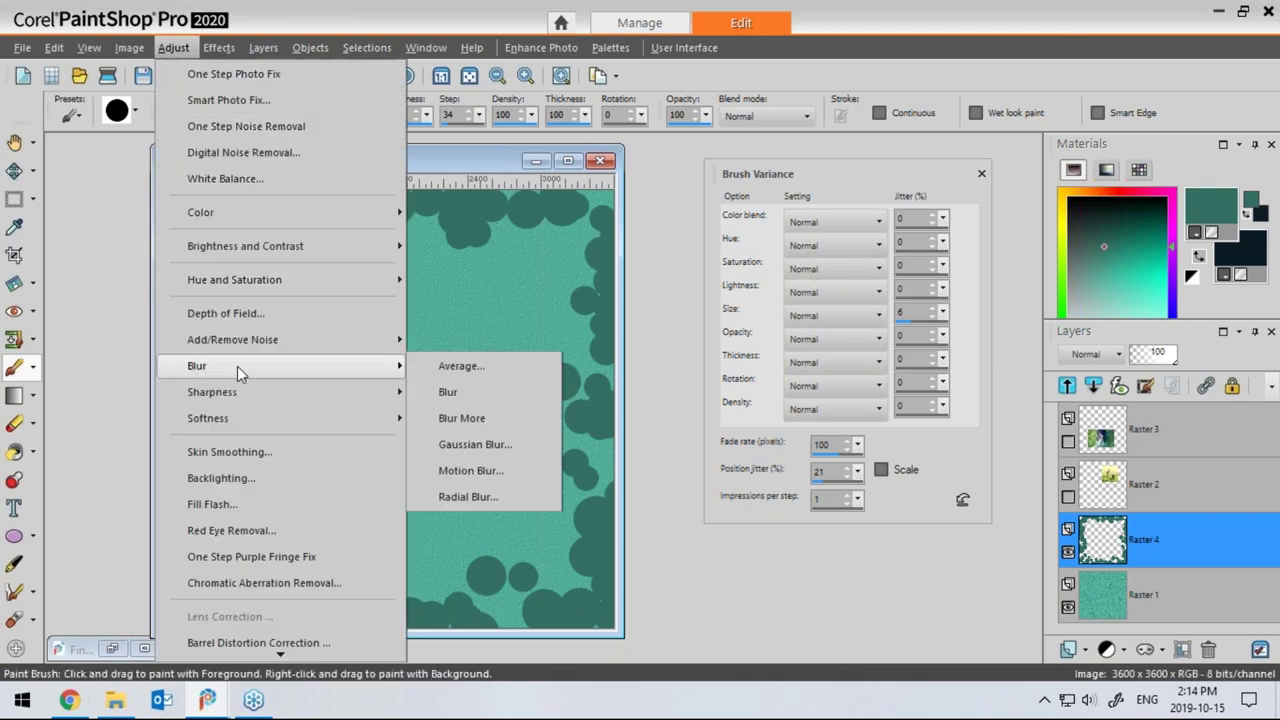
click(464, 445)
click(704, 294)
drag(700, 269, 899, 268)
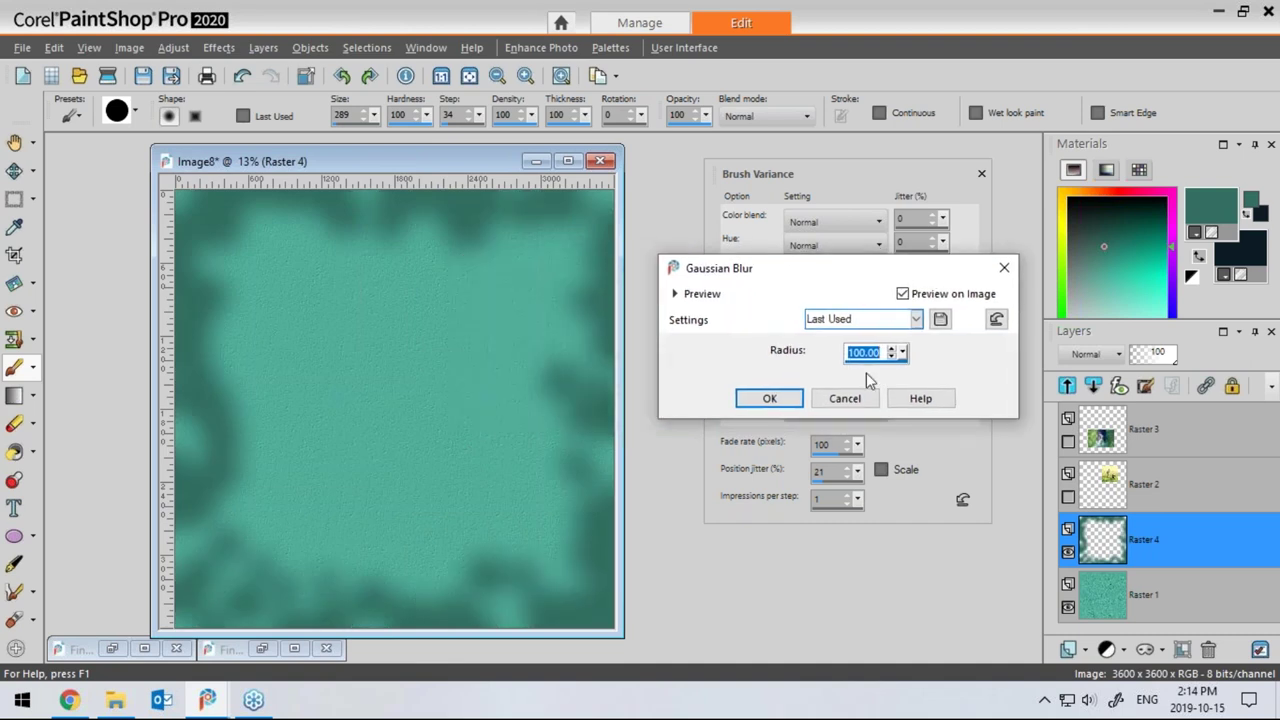
click(773, 400)
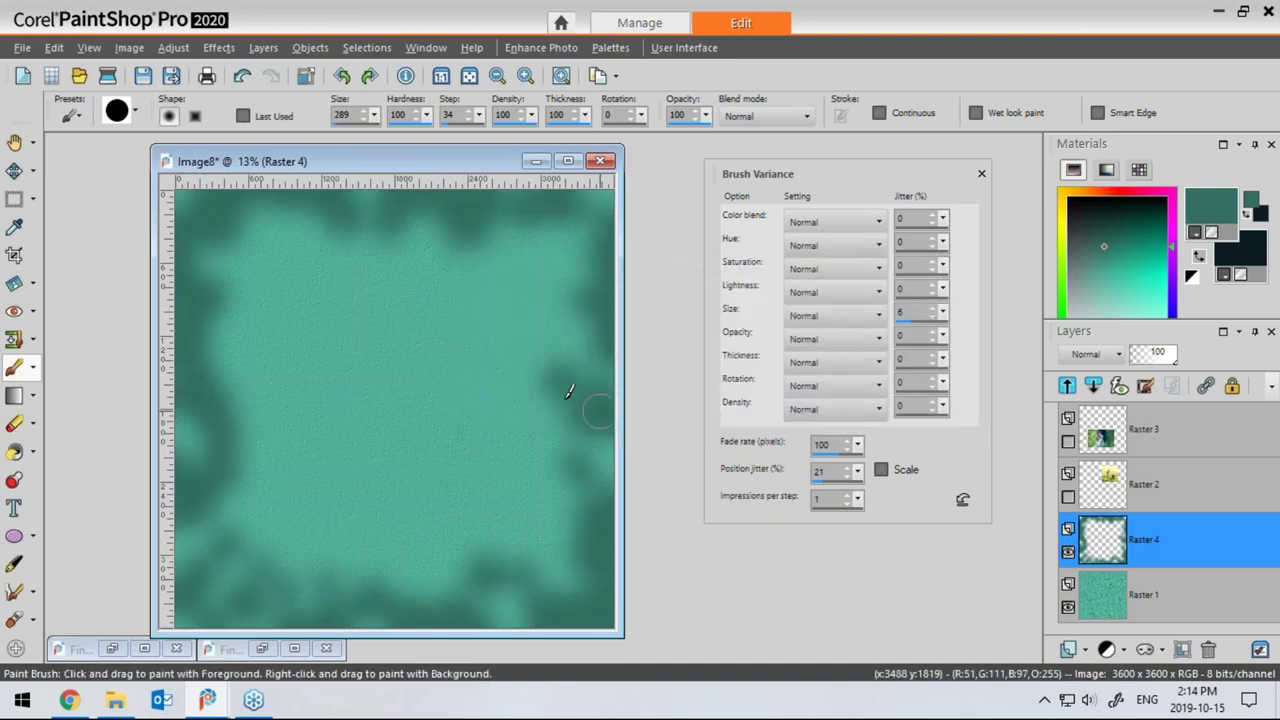
Soften the Raster 4 border further with a second Gaussian Blur at radius 100
click(129, 48)
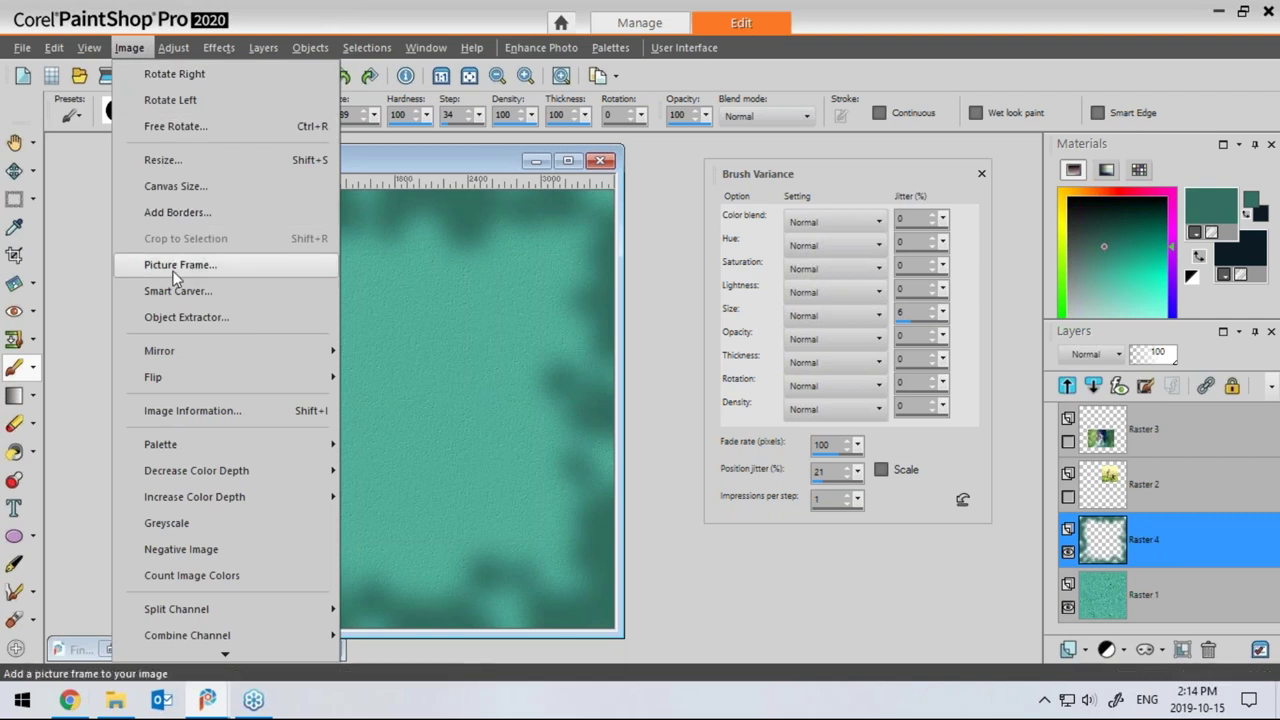
mouse_move(173, 47)
mouse_move(206, 377)
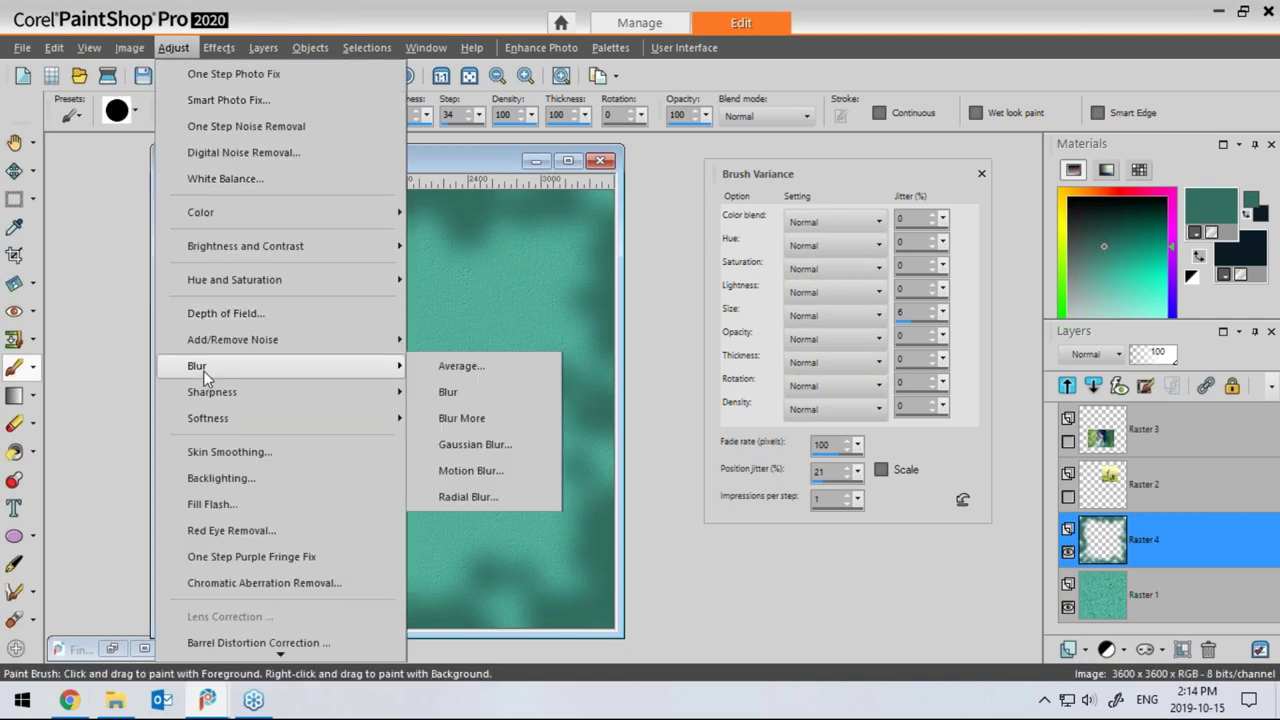
click(479, 444)
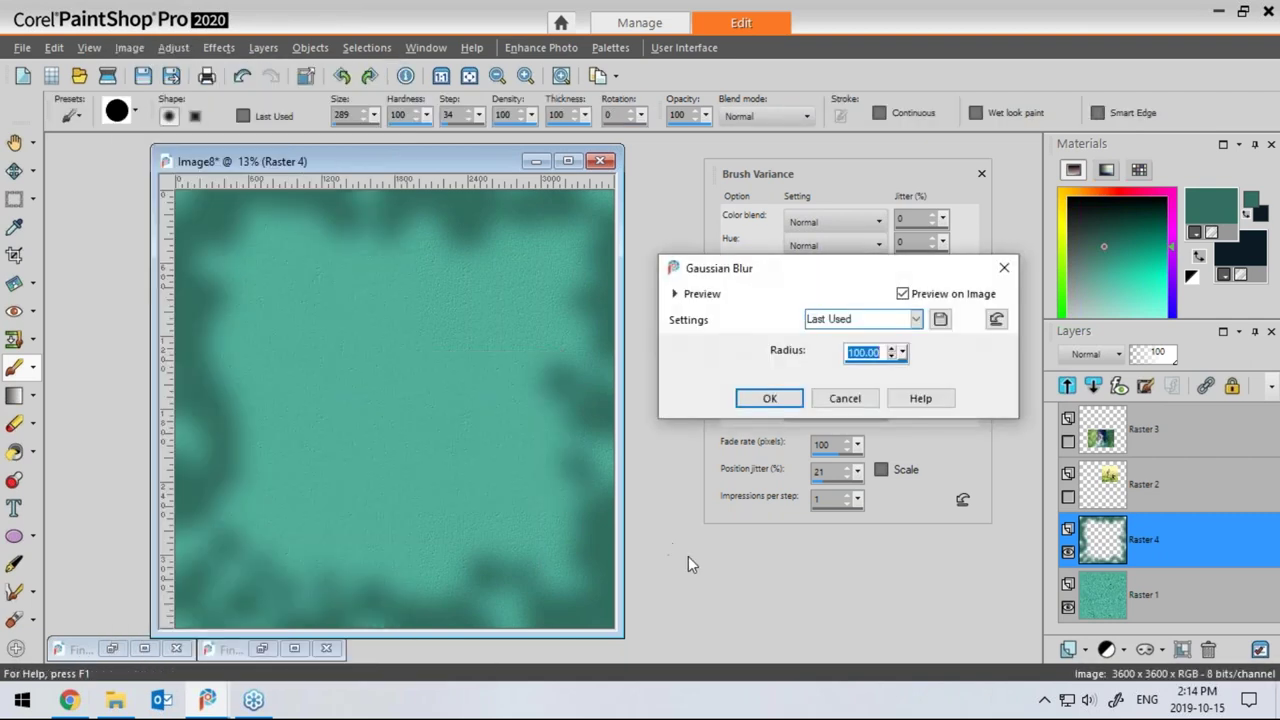
click(768, 400)
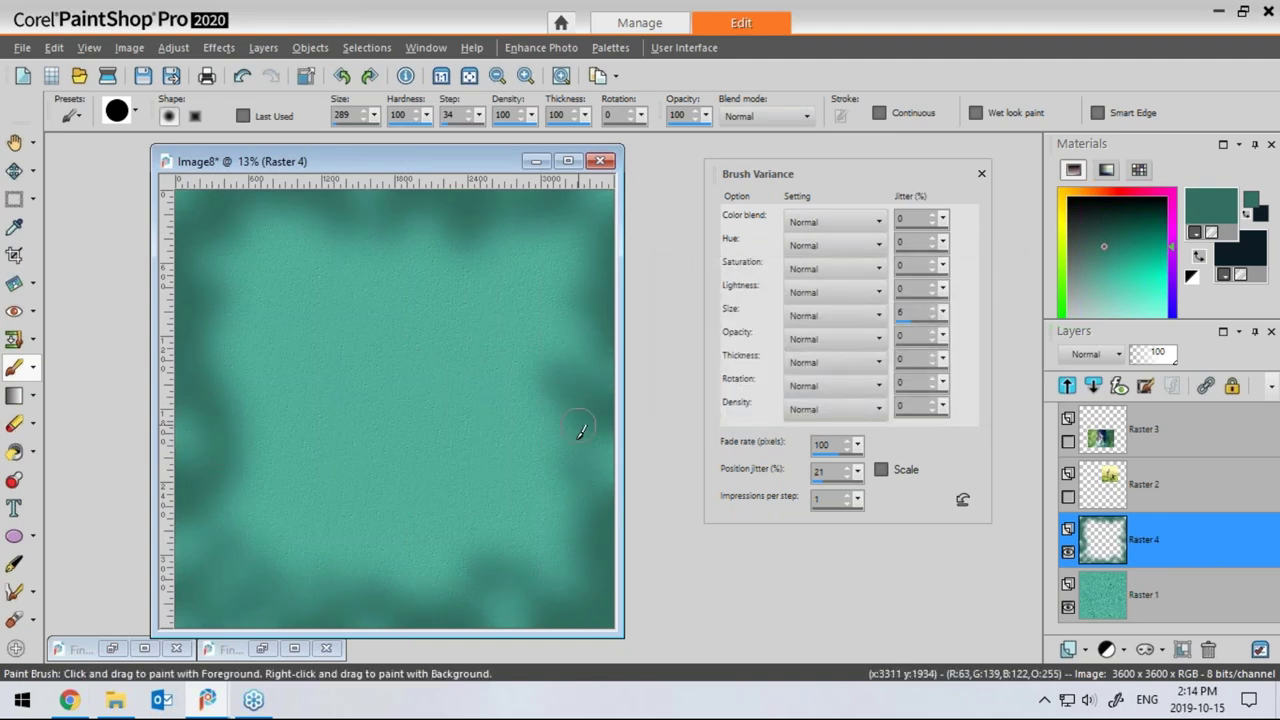
Try 46 opacity and Saturation blending on Raster 4, and settle on Soft Light blending at 79 opacity
click(1155, 356)
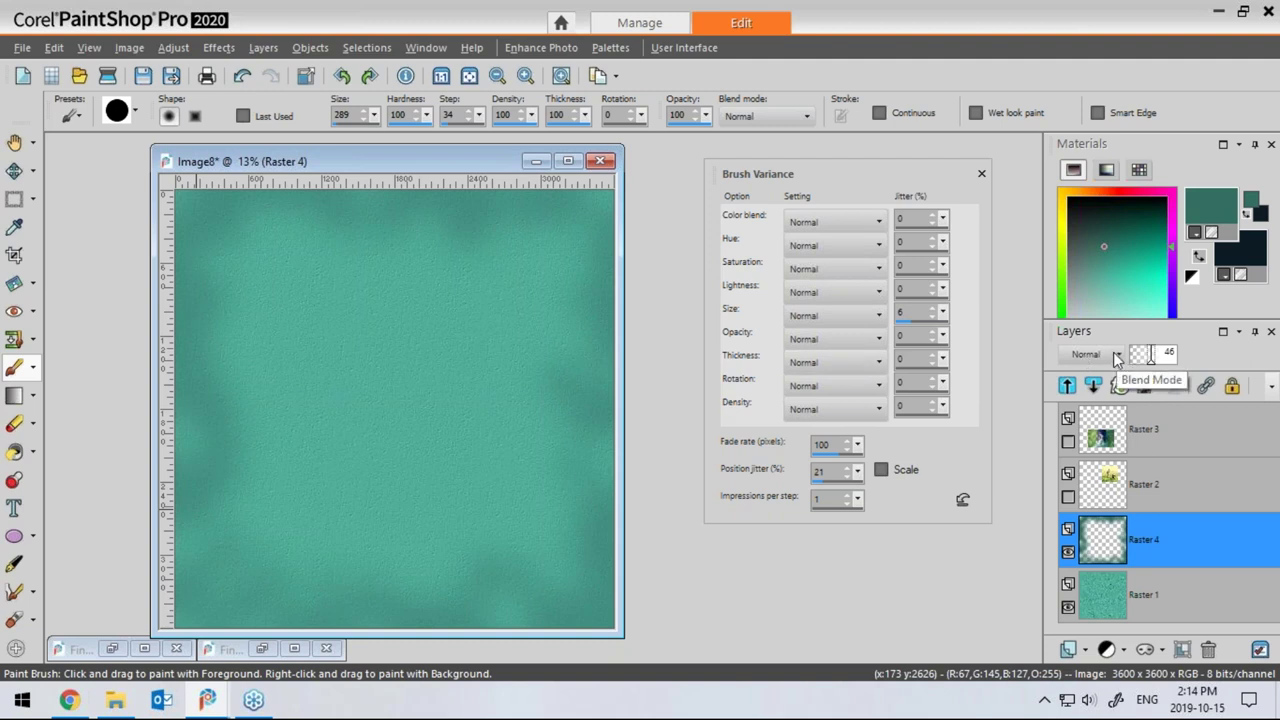
scroll(1118, 358, down, 5)
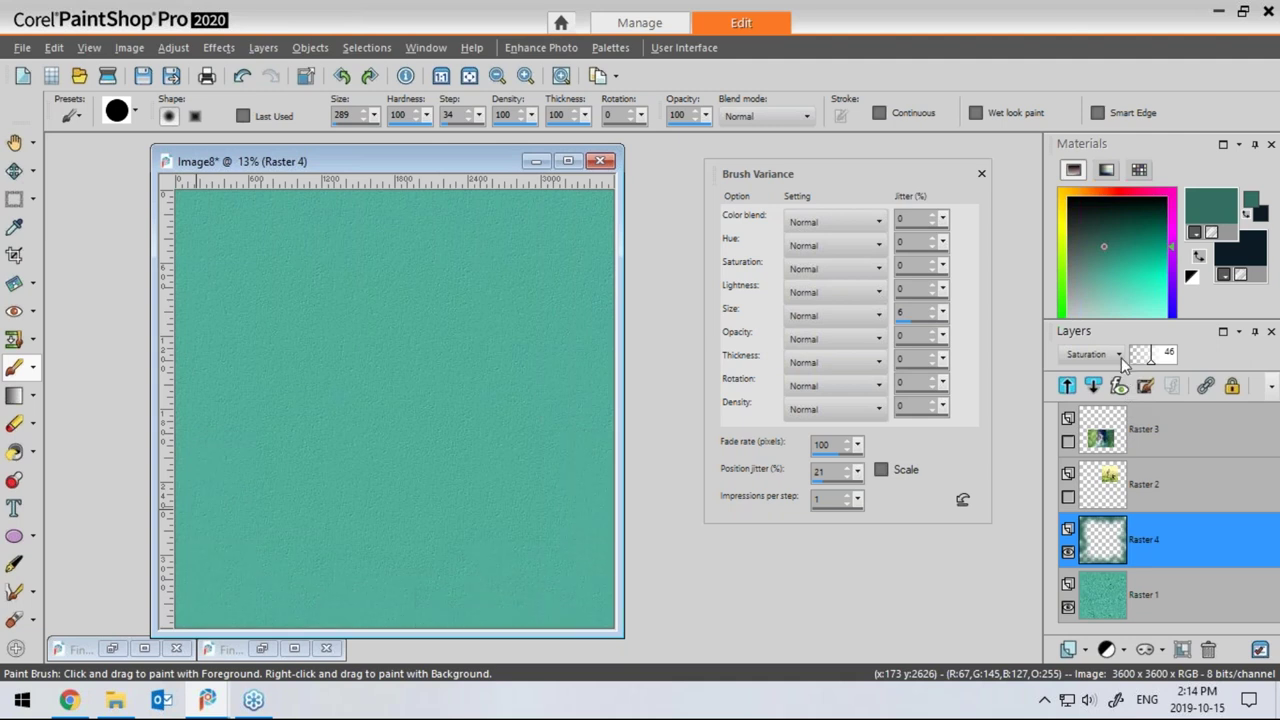
click(1118, 358)
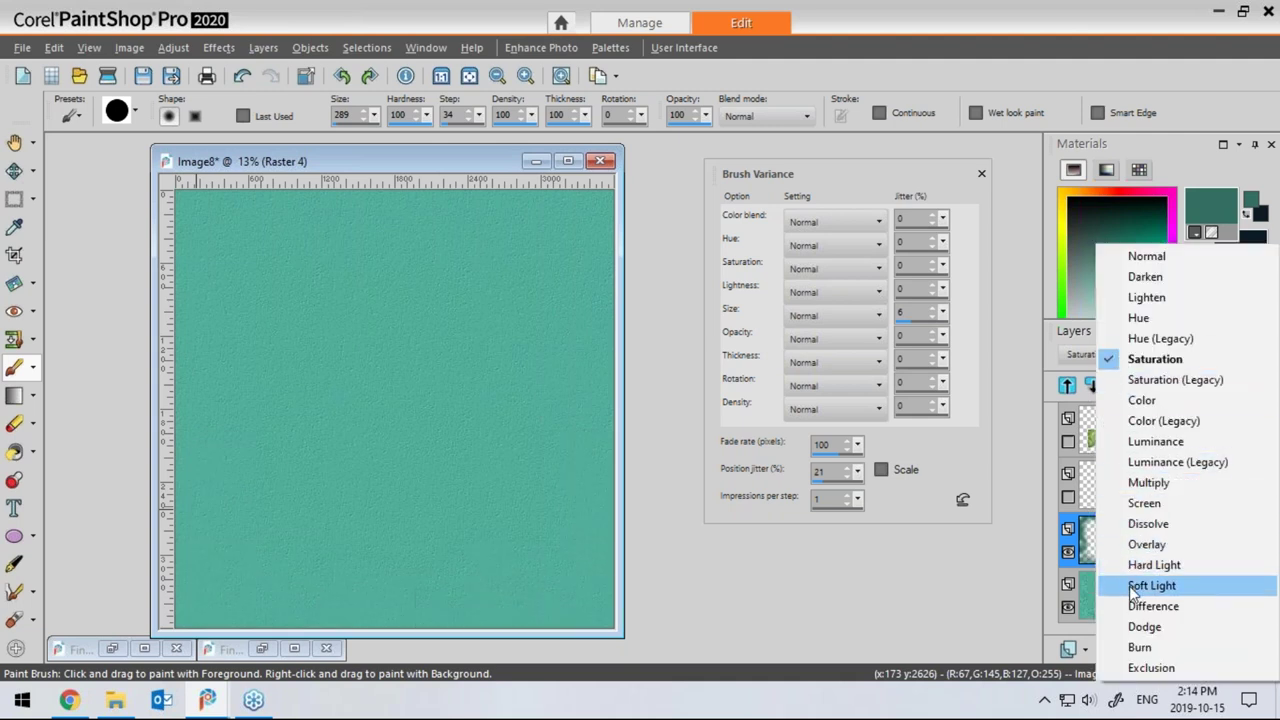
click(1130, 585)
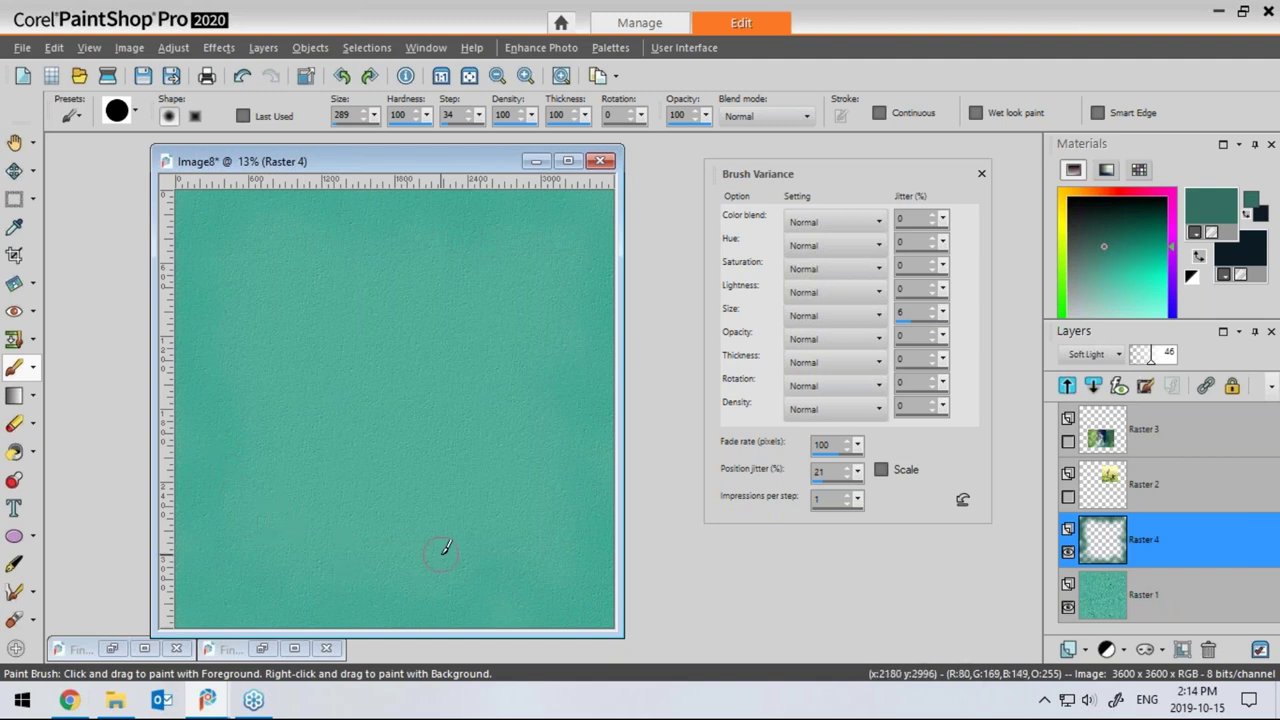
click(1169, 371)
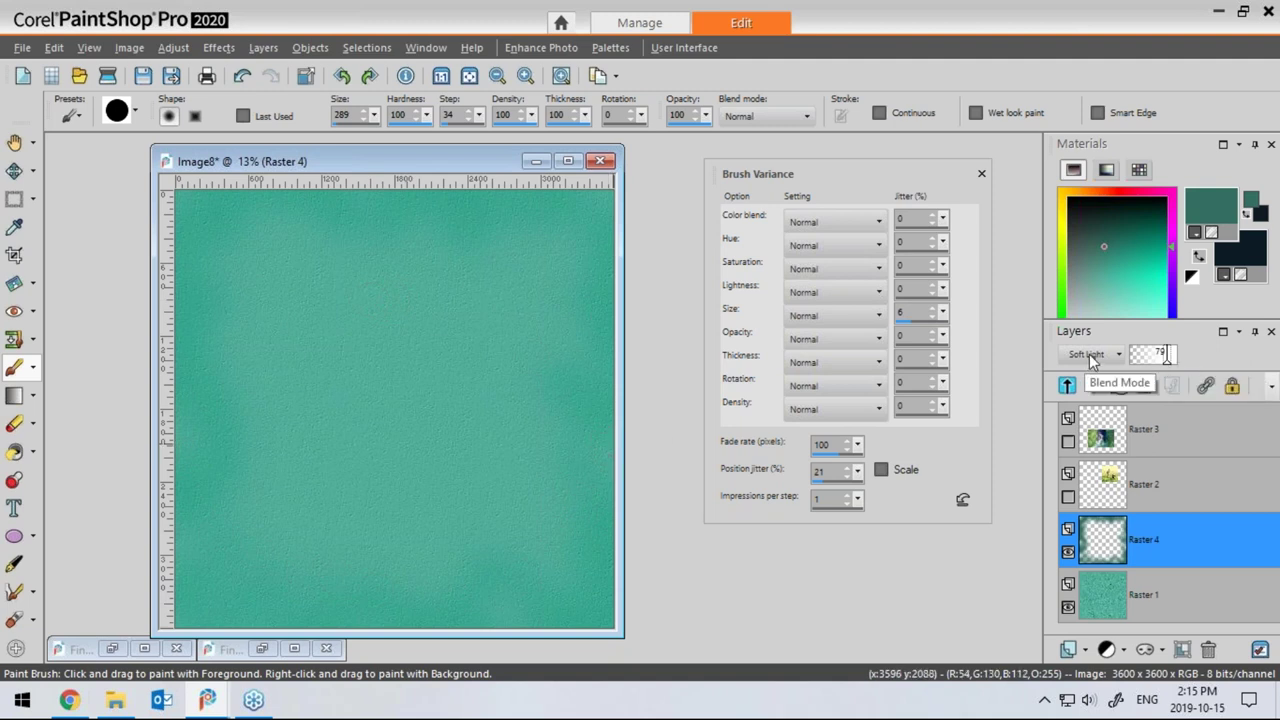
Merge the blurred Raster 4 border down into the textured Raster 1 background
right_click(1143, 549)
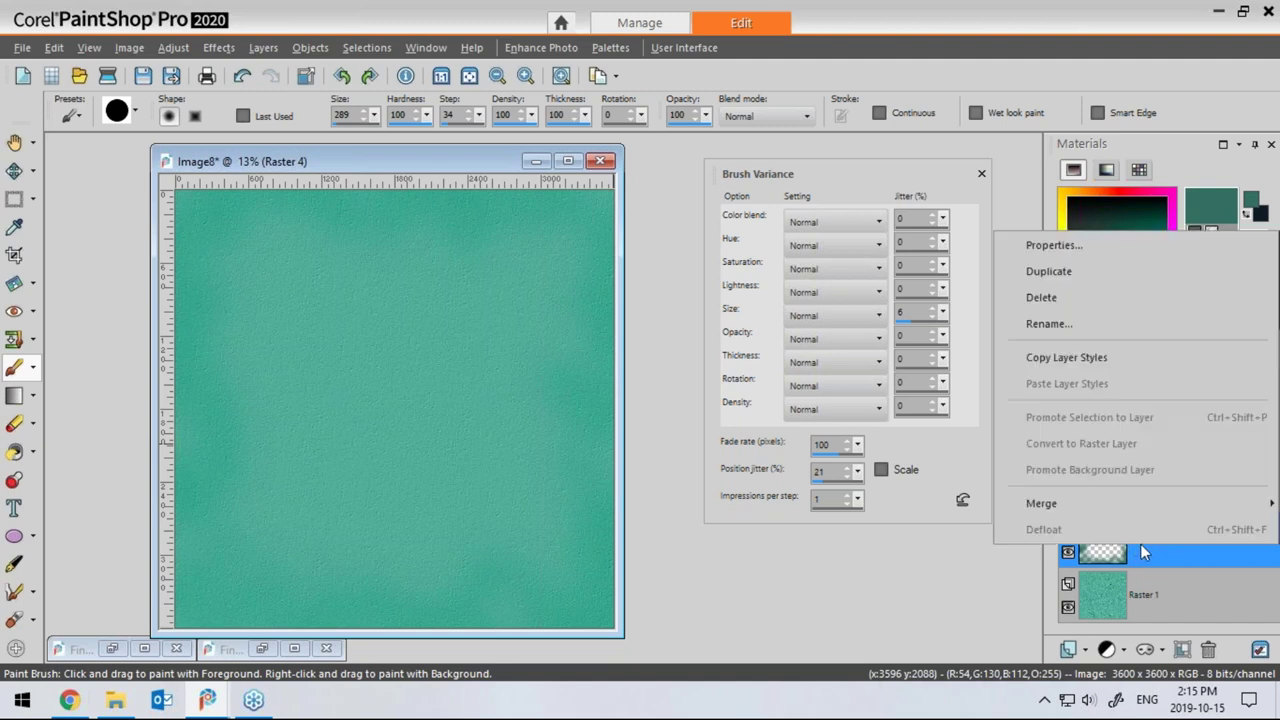
mouse_move(1025, 504)
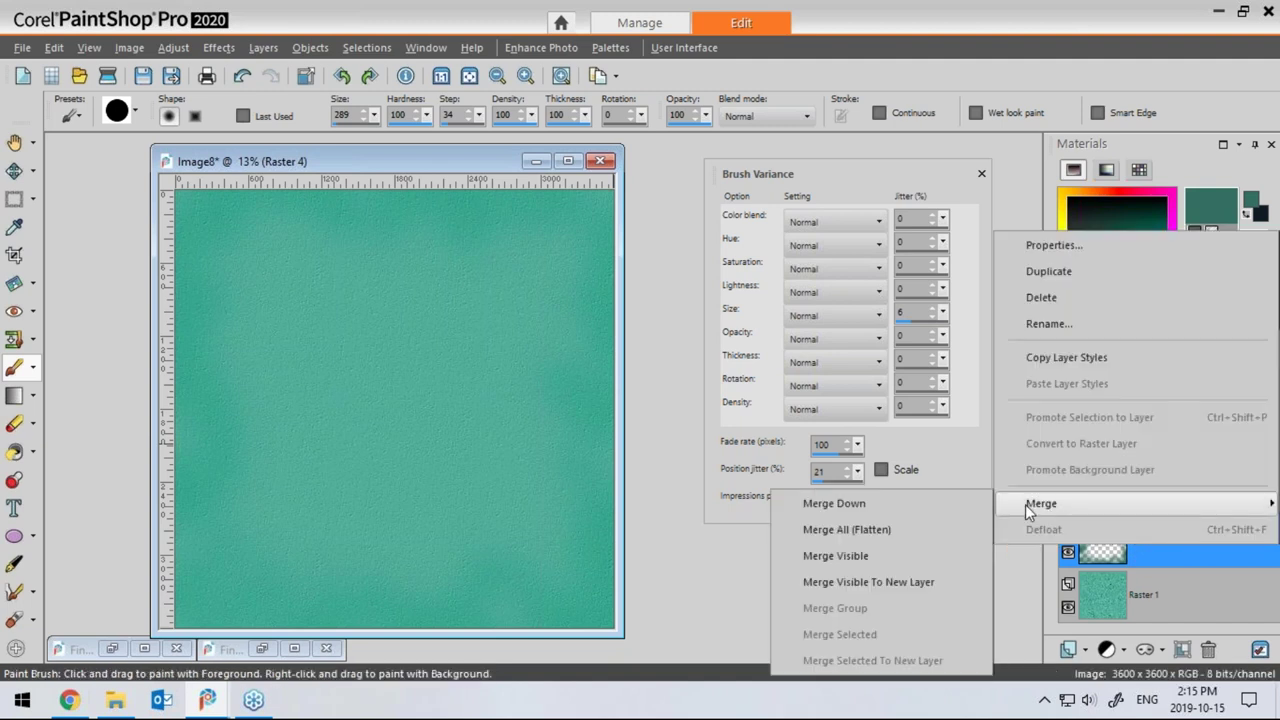
click(894, 503)
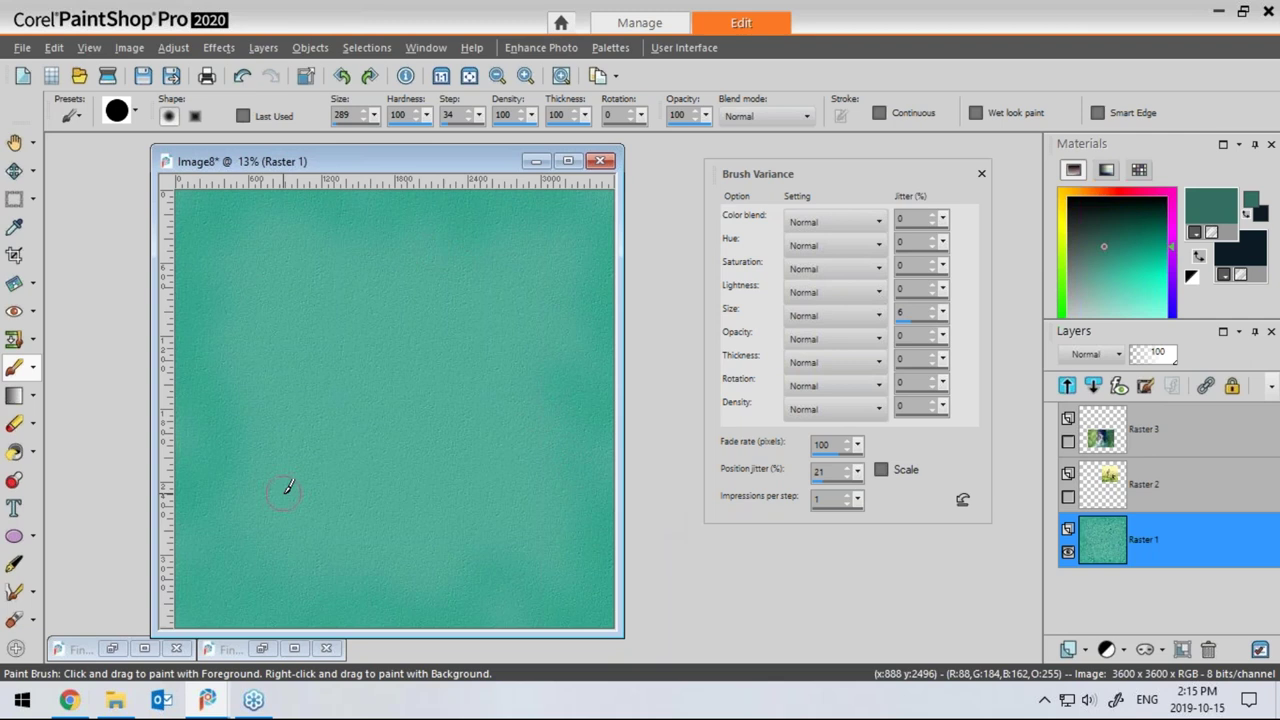
Close the Brush Variance settings and turn the Raster 3 and Raster 2 photo layers visible again
click(981, 175)
drag(503, 165, 703, 168)
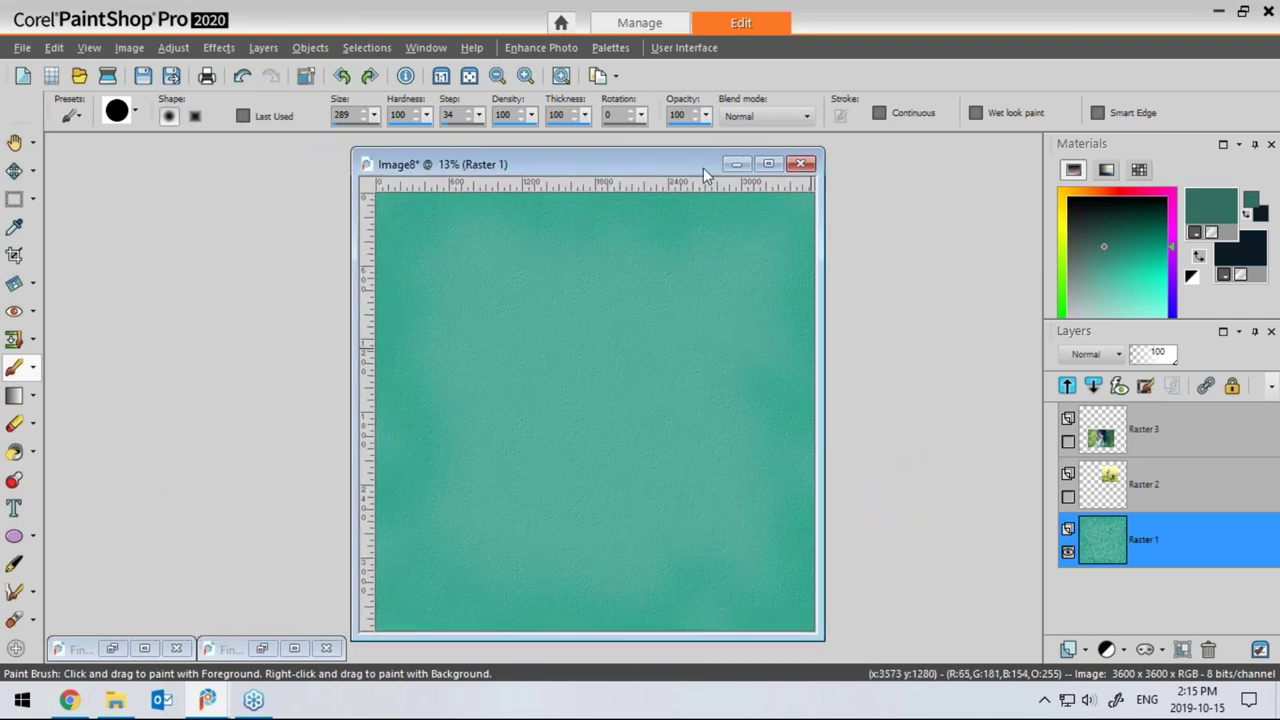
click(1068, 441)
click(1068, 496)
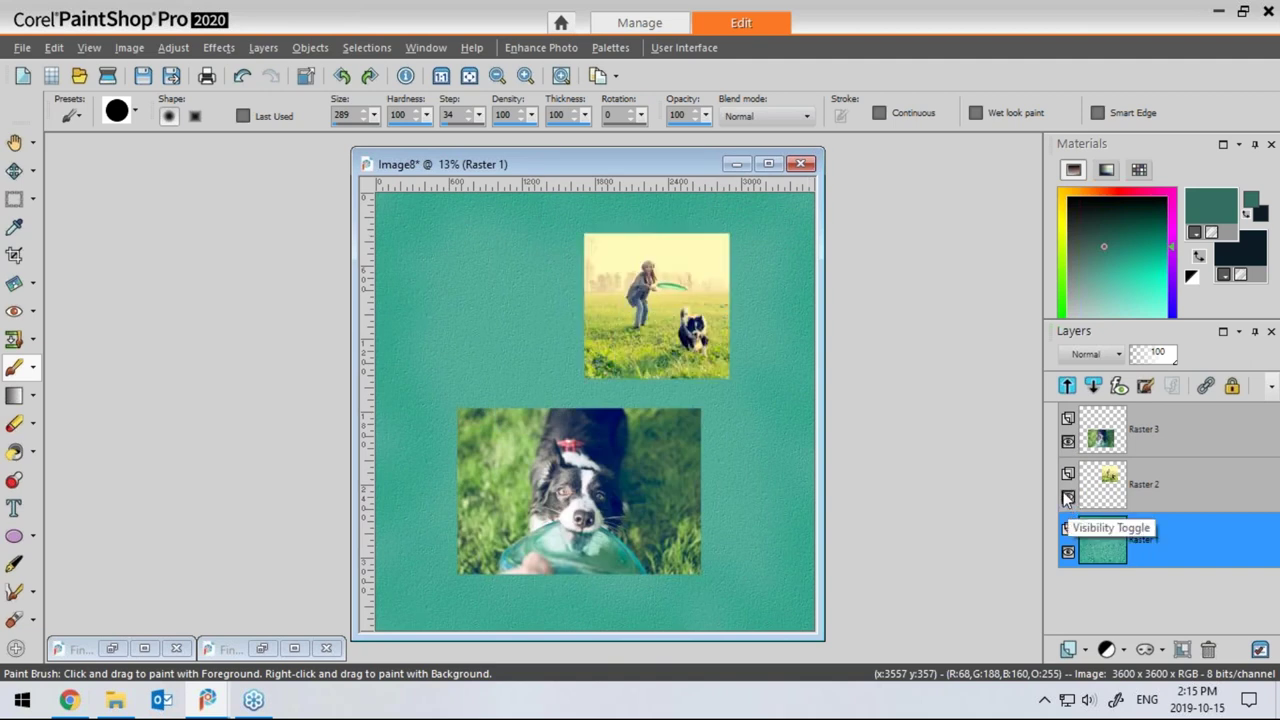
mouse_move(1068, 490)
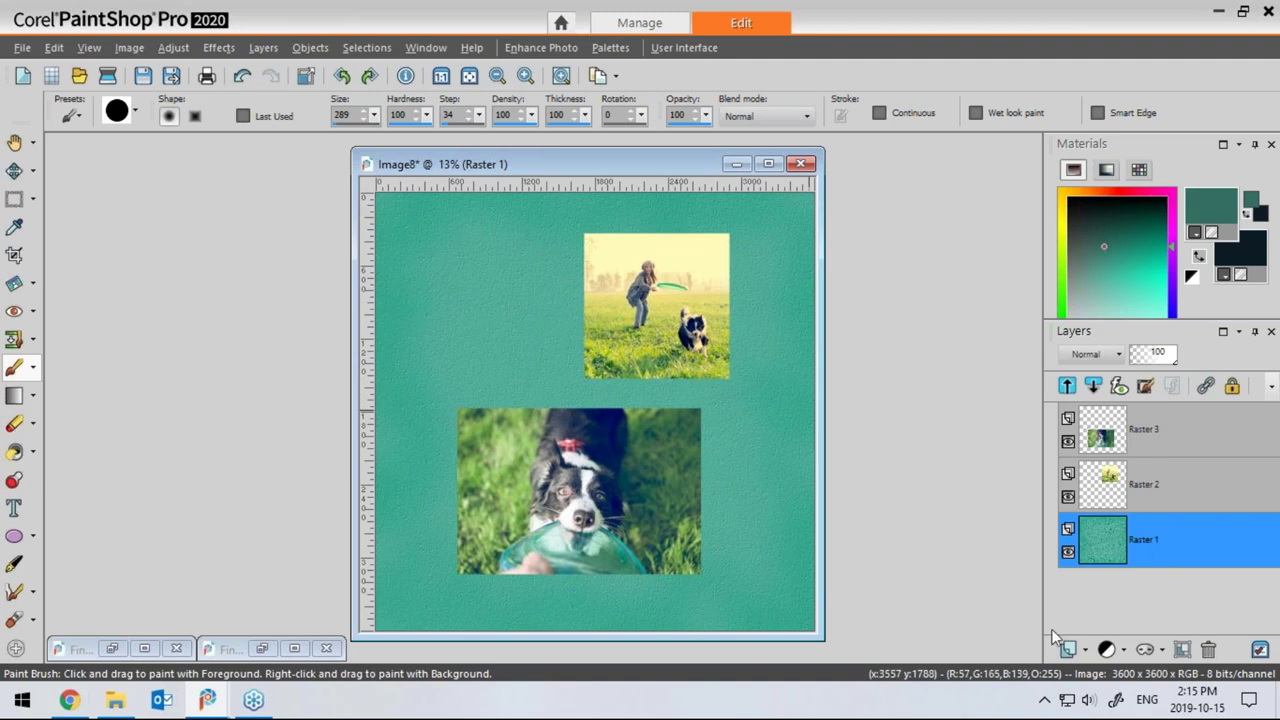
Add a new empty raster layer directly above the Raster 1 background, beneath the photo layers
click(1087, 652)
click(1122, 488)
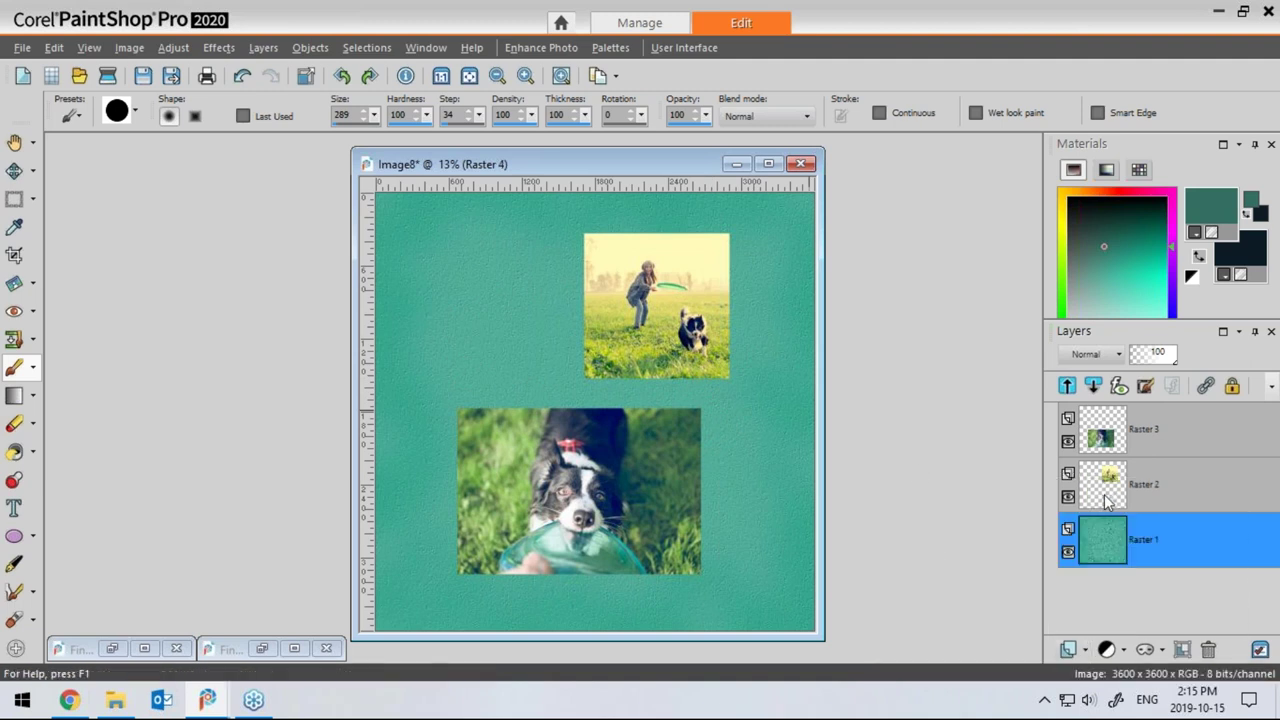
click(578, 534)
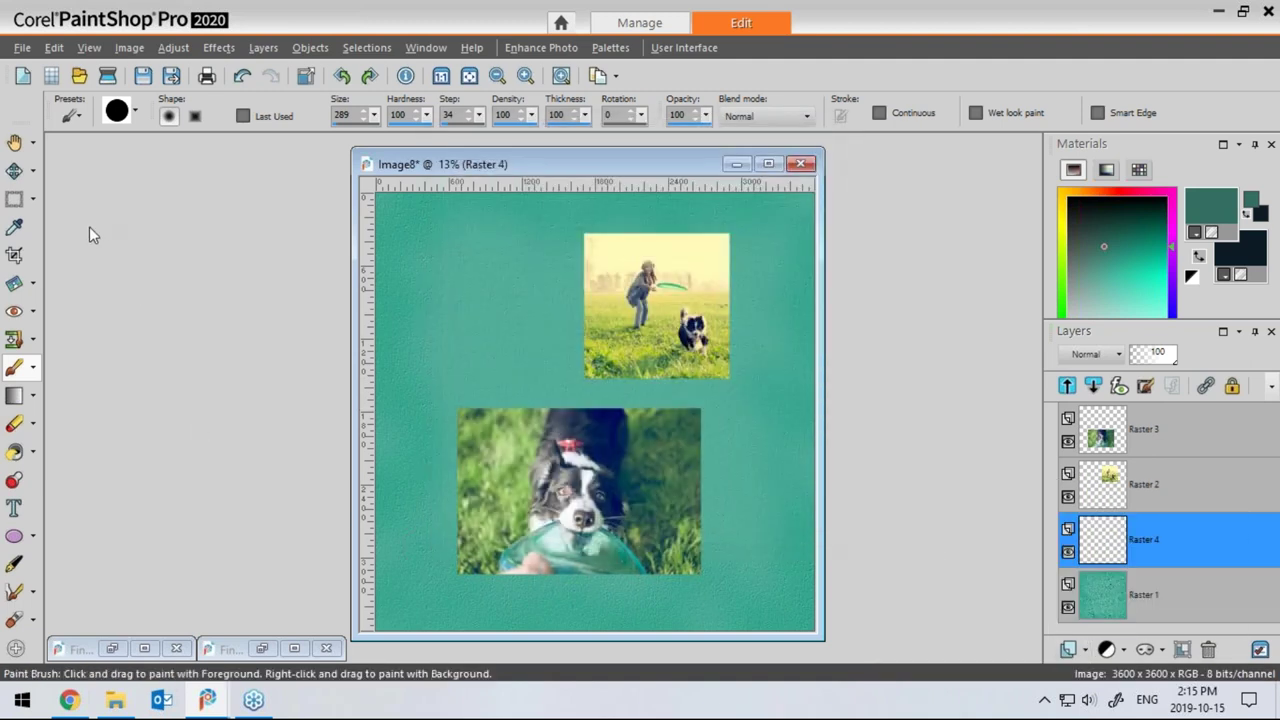
Draw a square selection surrounding the upper photo and reaching down over the lower photo's top half, with Raster 4 active
click(15, 200)
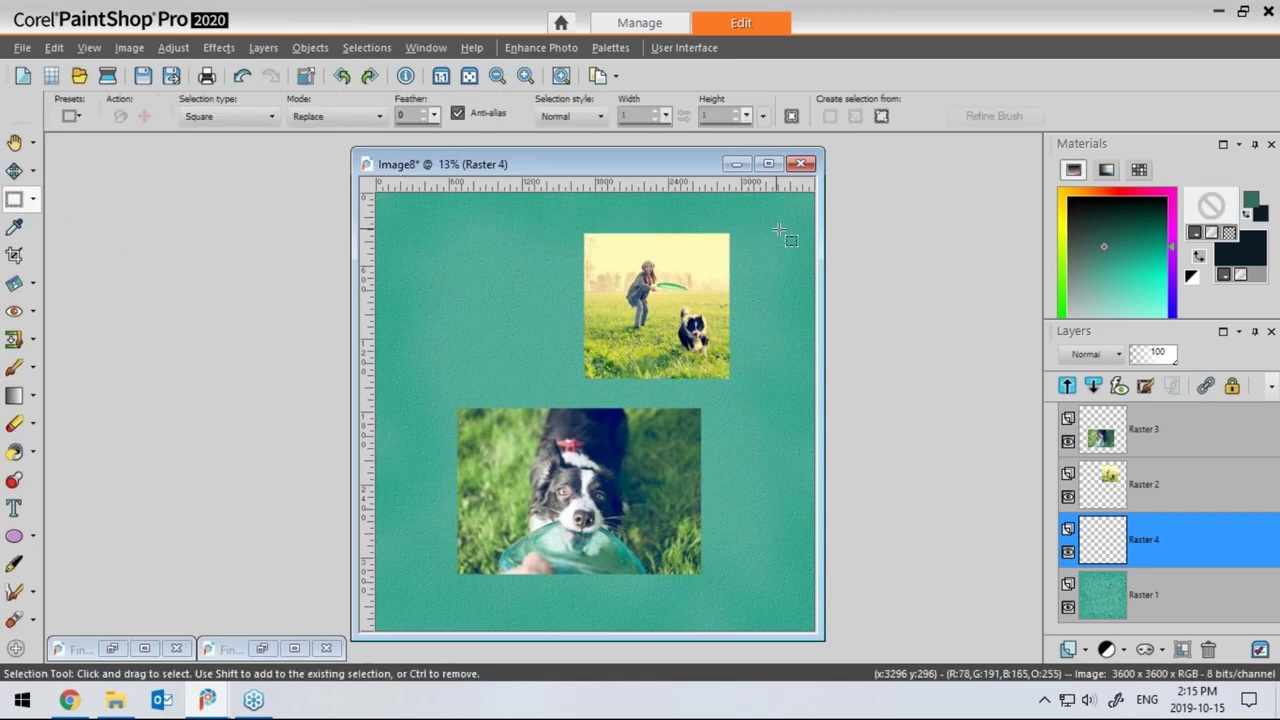
drag(768, 220, 504, 462)
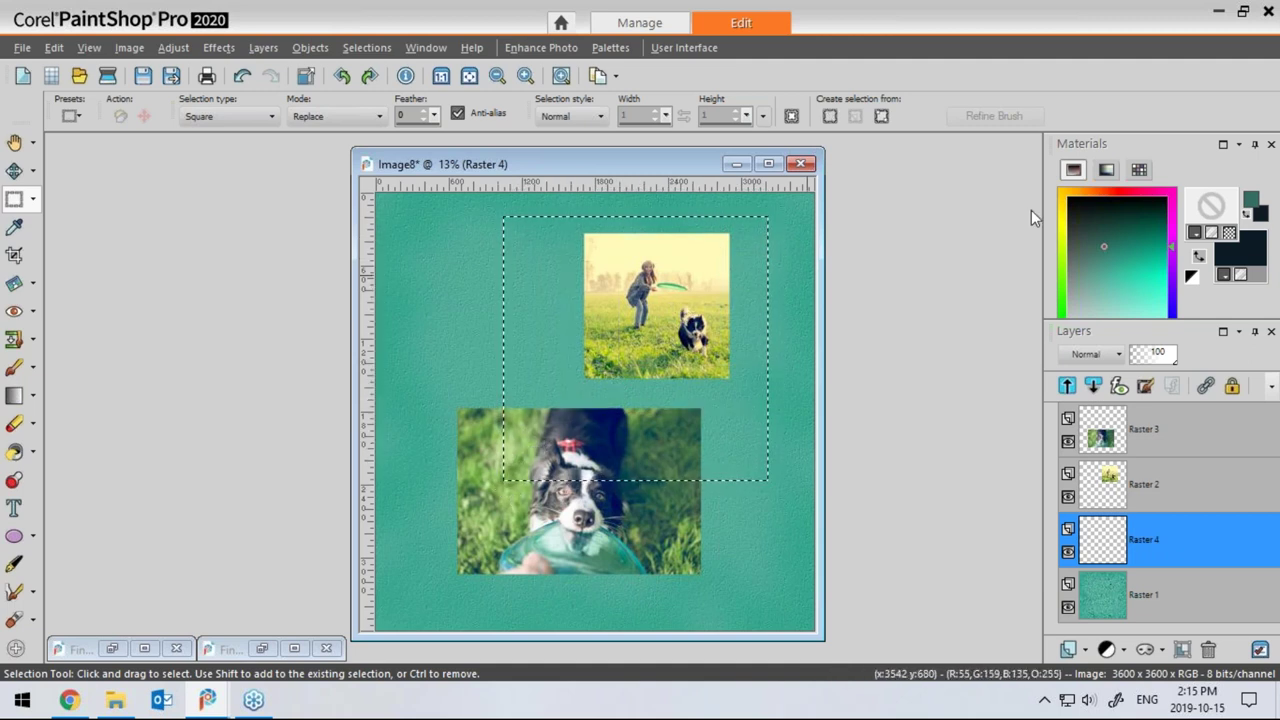
Switch the foreground material to a pattern and choose the dalmation pattern for it
click(1193, 265)
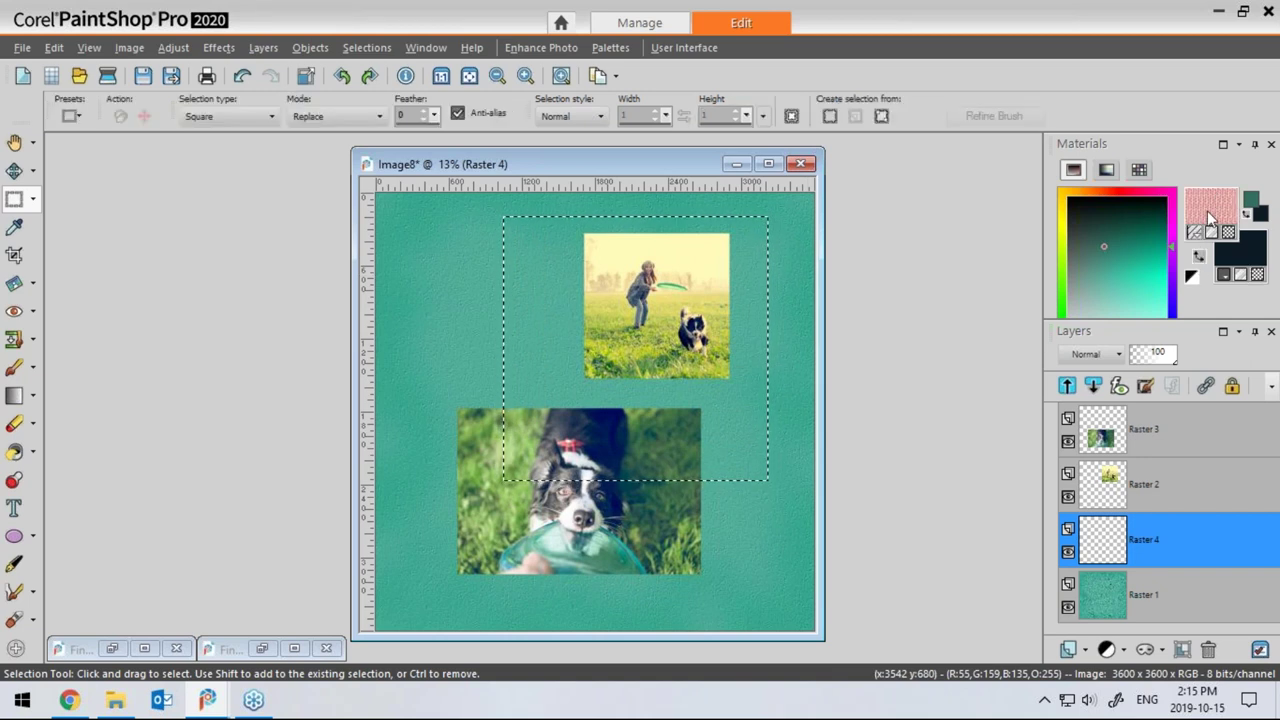
click(1210, 215)
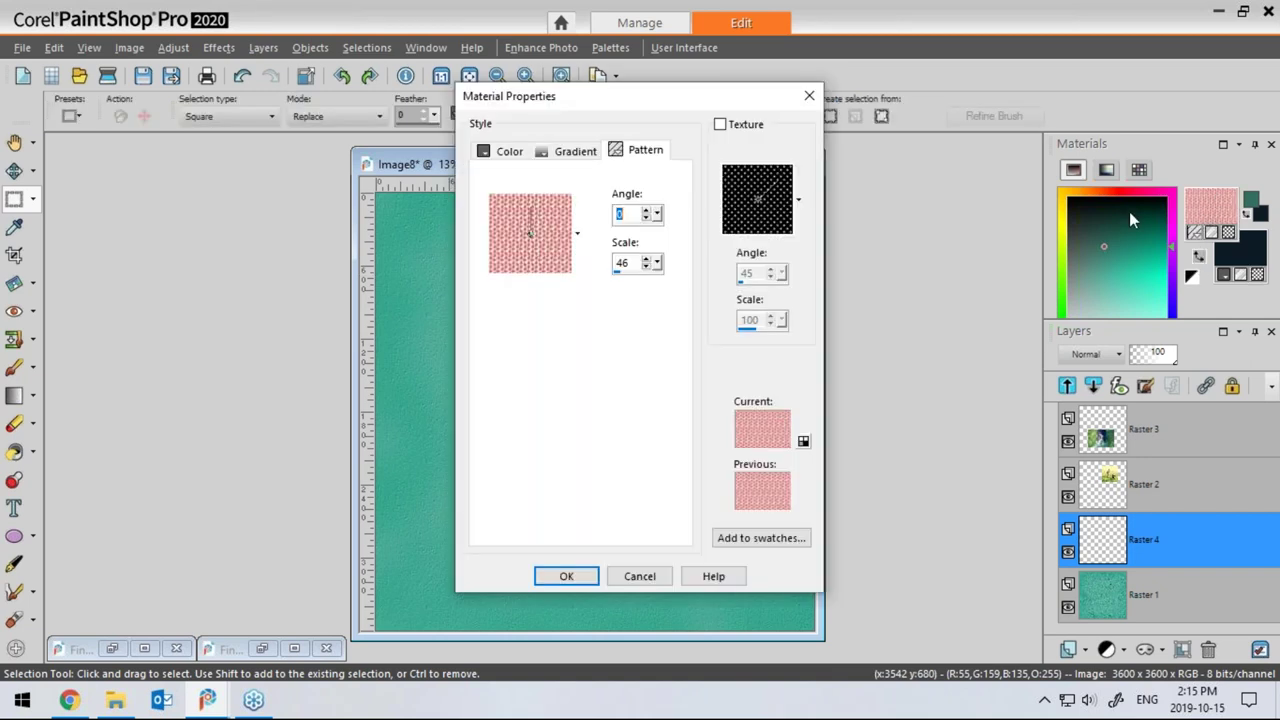
click(507, 156)
click(638, 151)
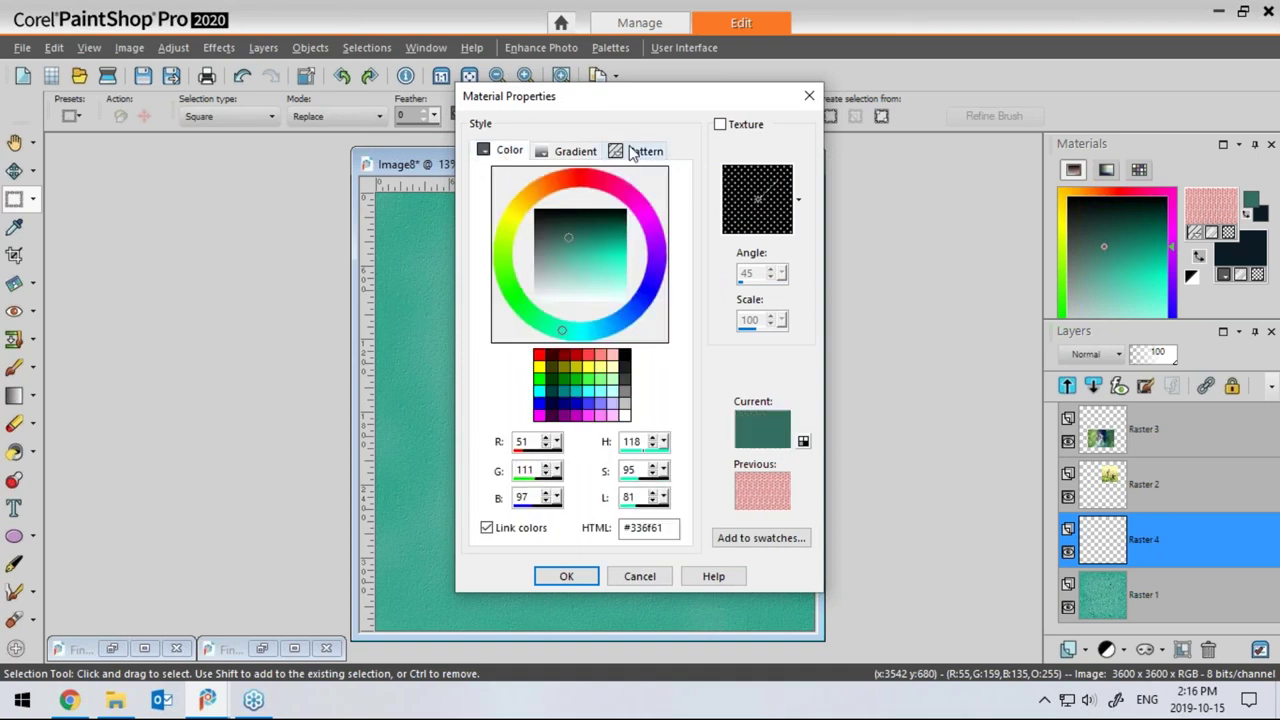
click(576, 236)
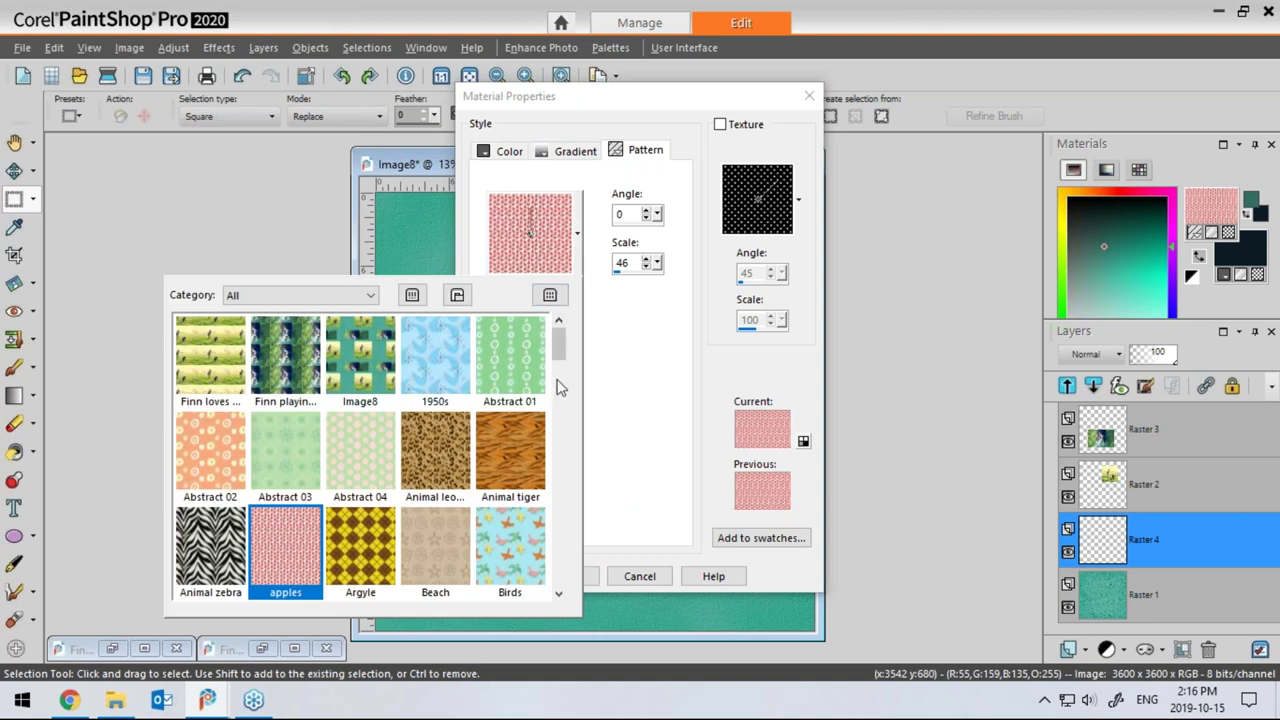
drag(560, 360, 563, 393)
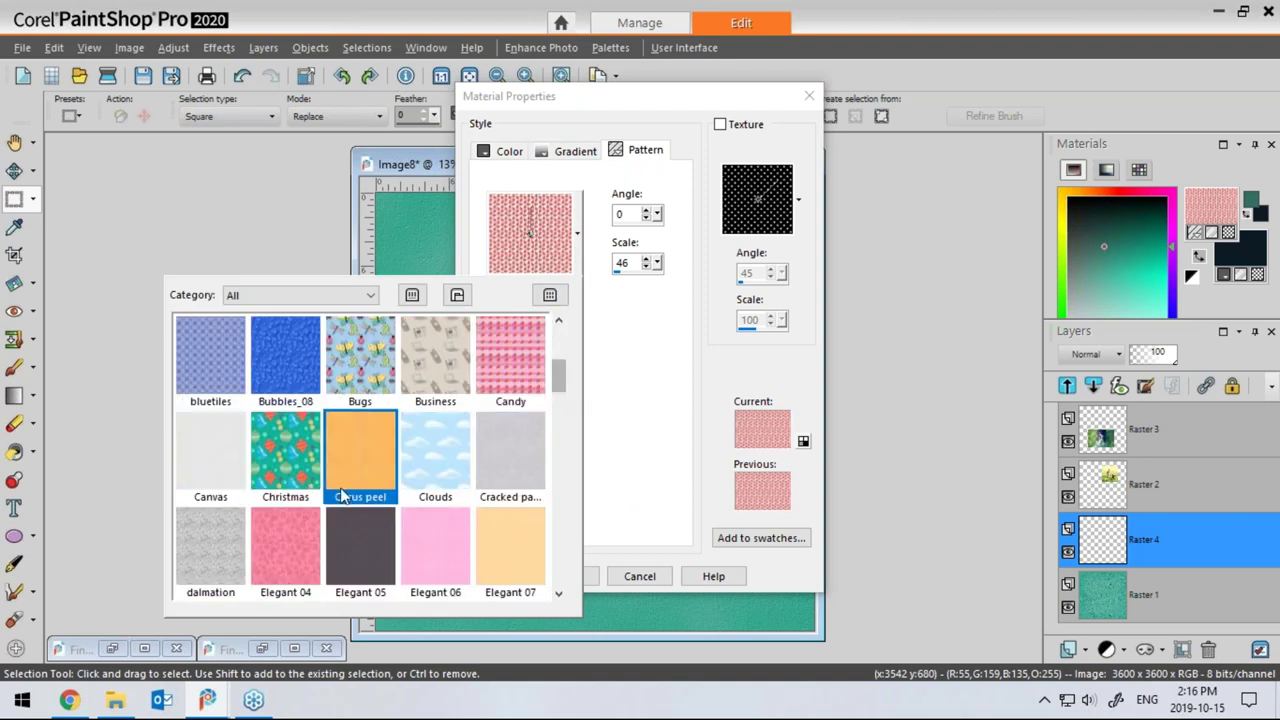
click(206, 557)
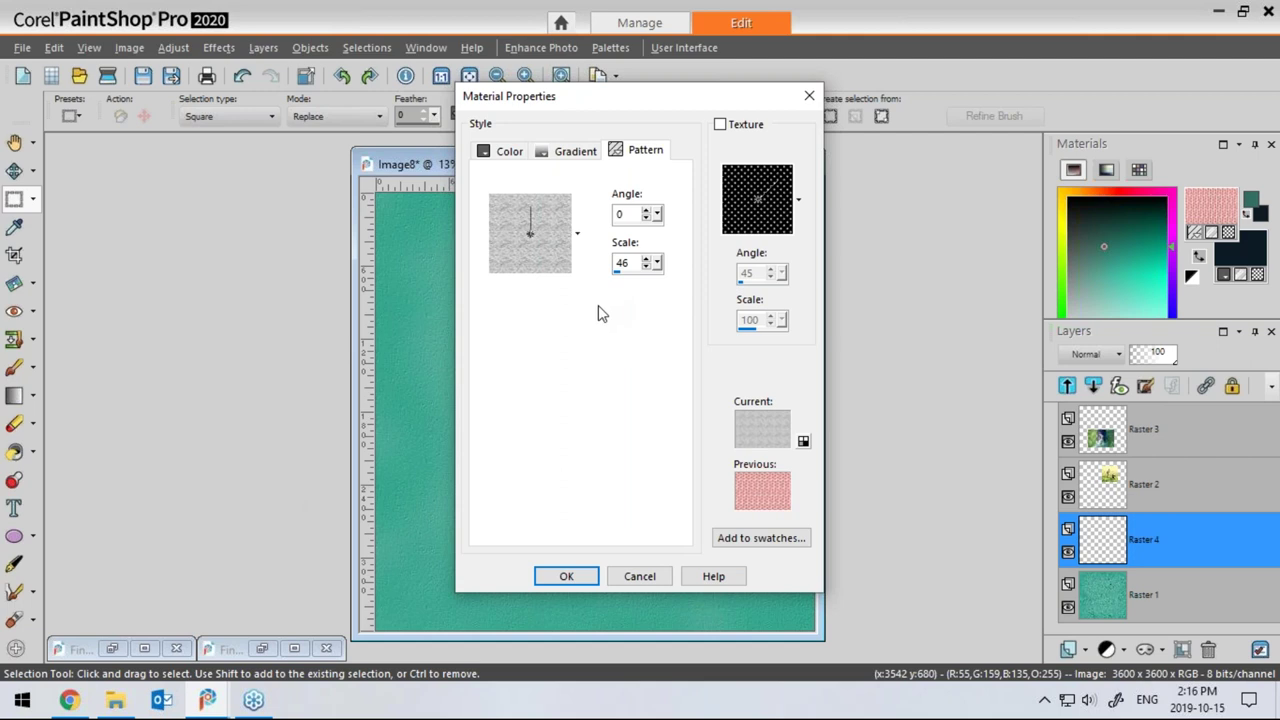
Try filling the square selection with the dalmation pattern at scale 103, and undo the fill
scroll(632, 280, up, 8)
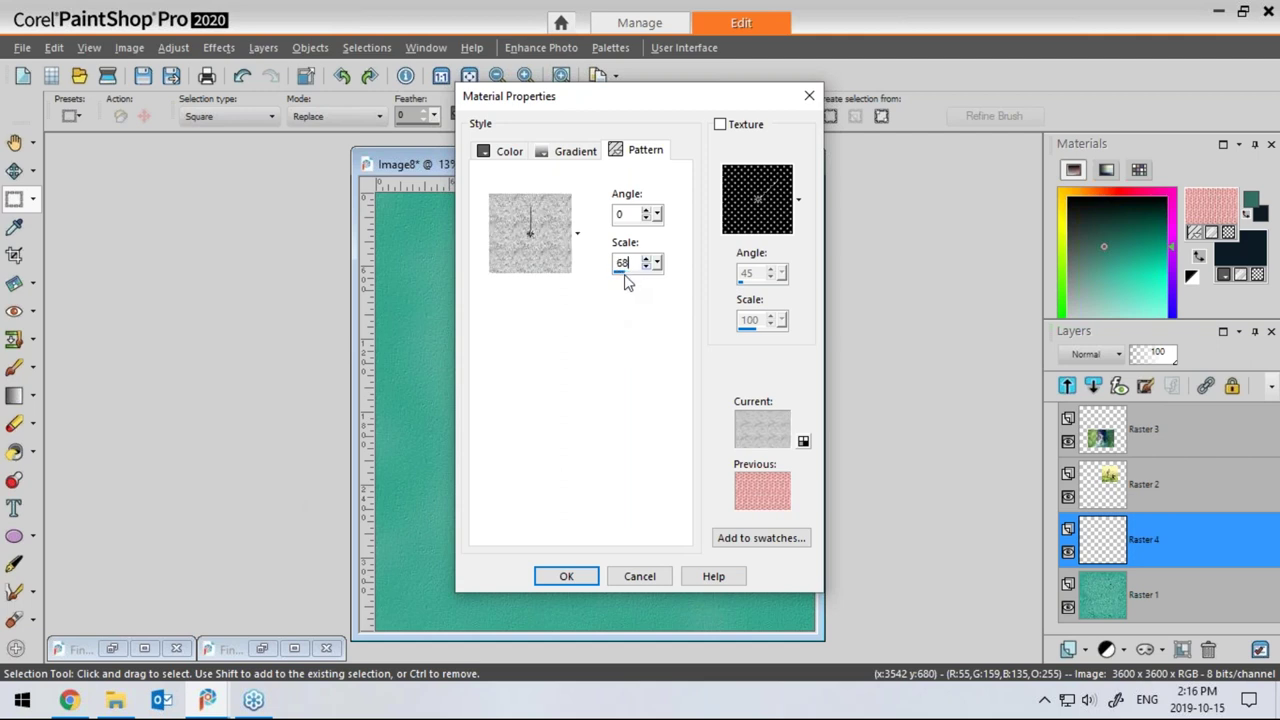
scroll(623, 283, up, 5)
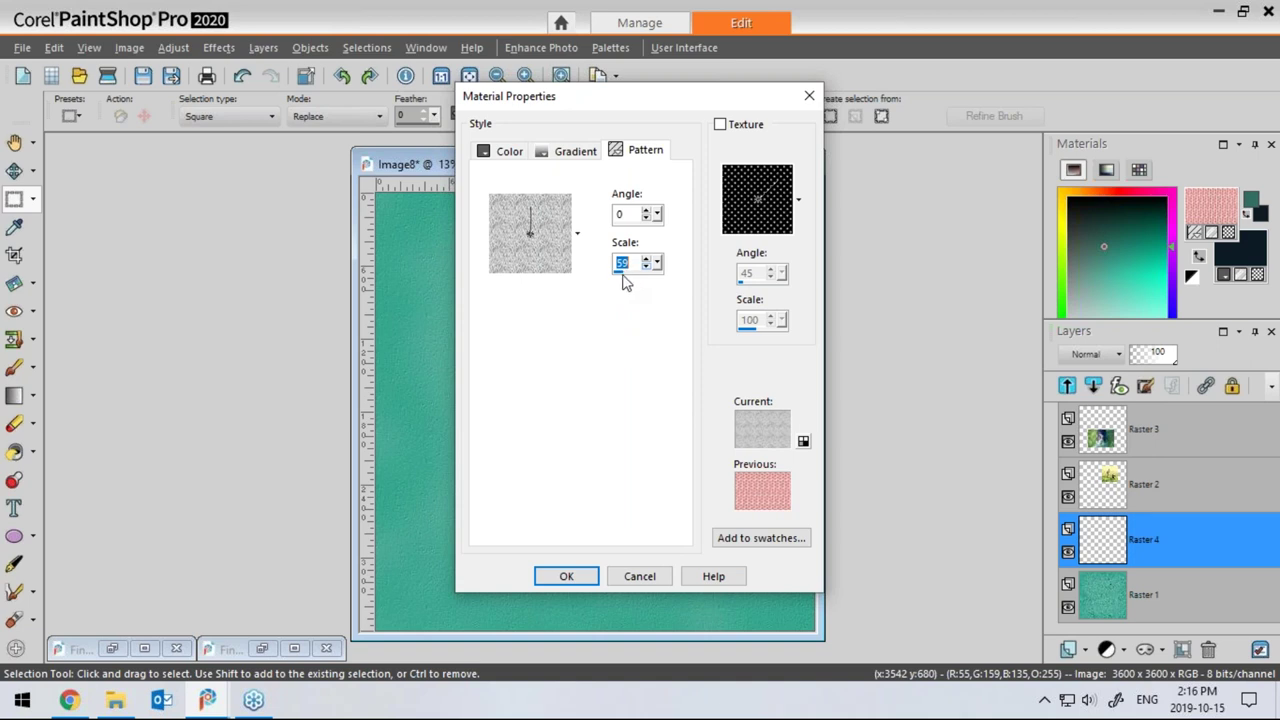
text(103)
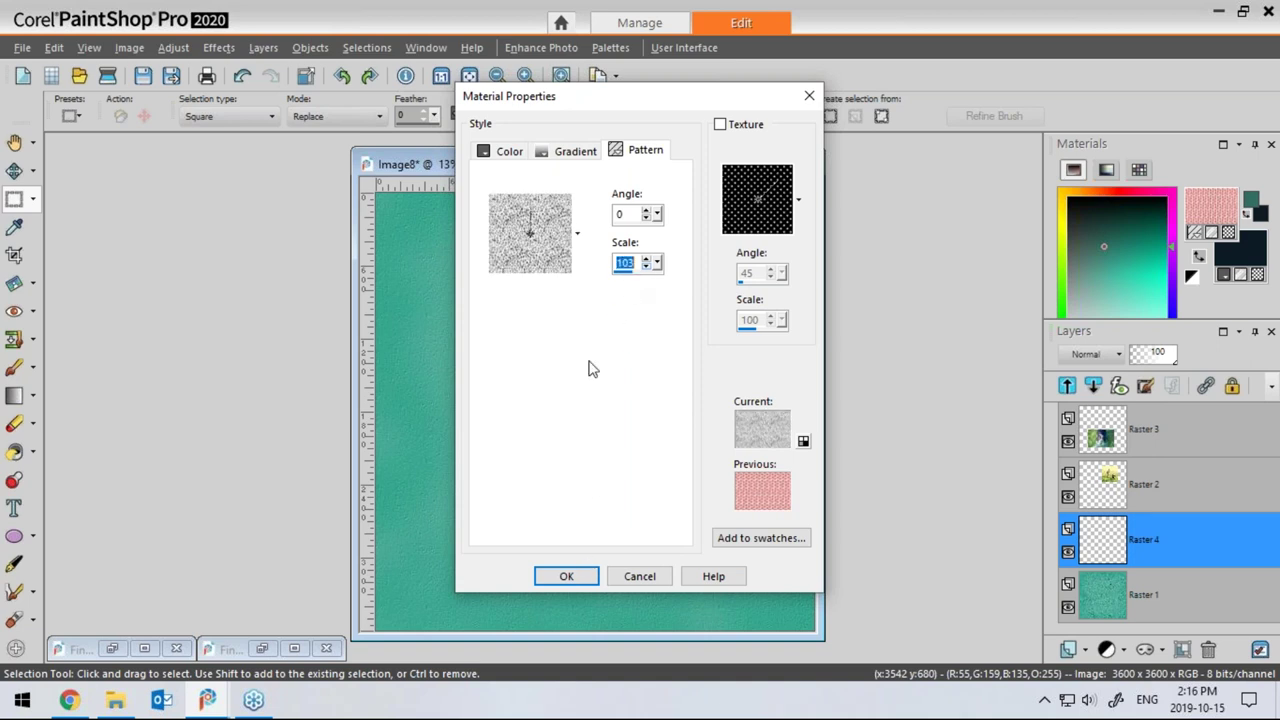
click(567, 575)
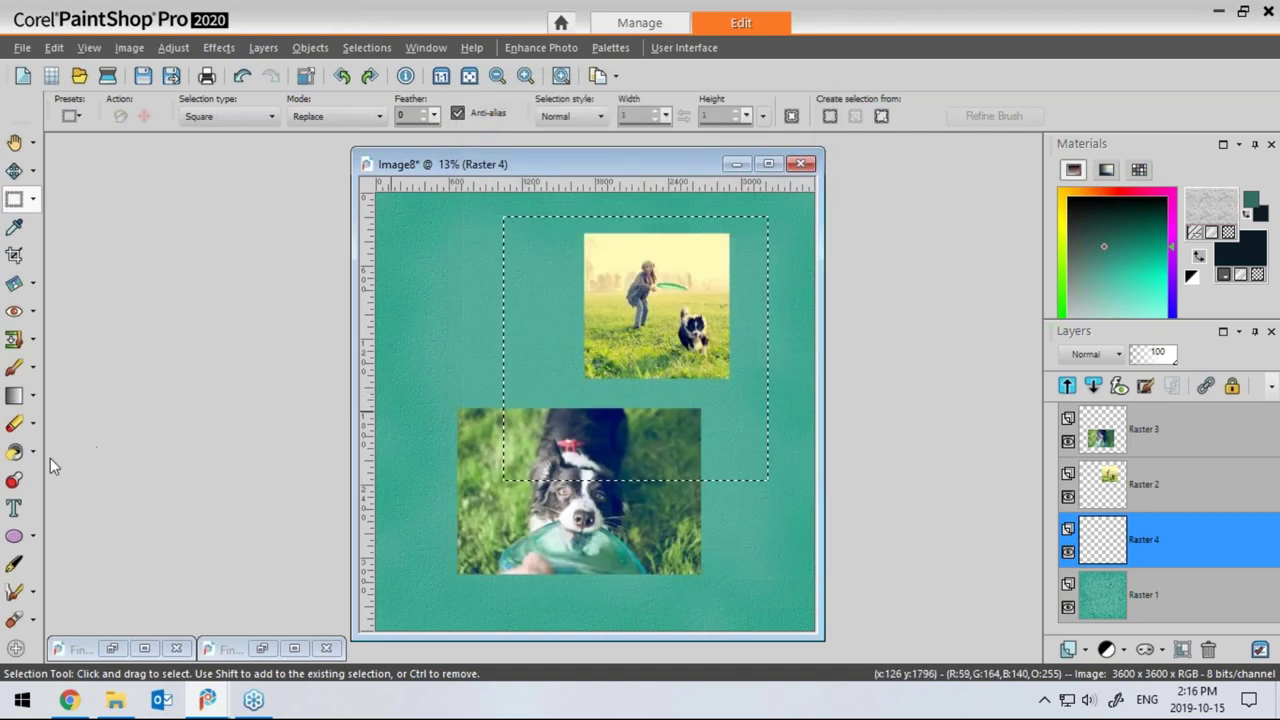
click(15, 453)
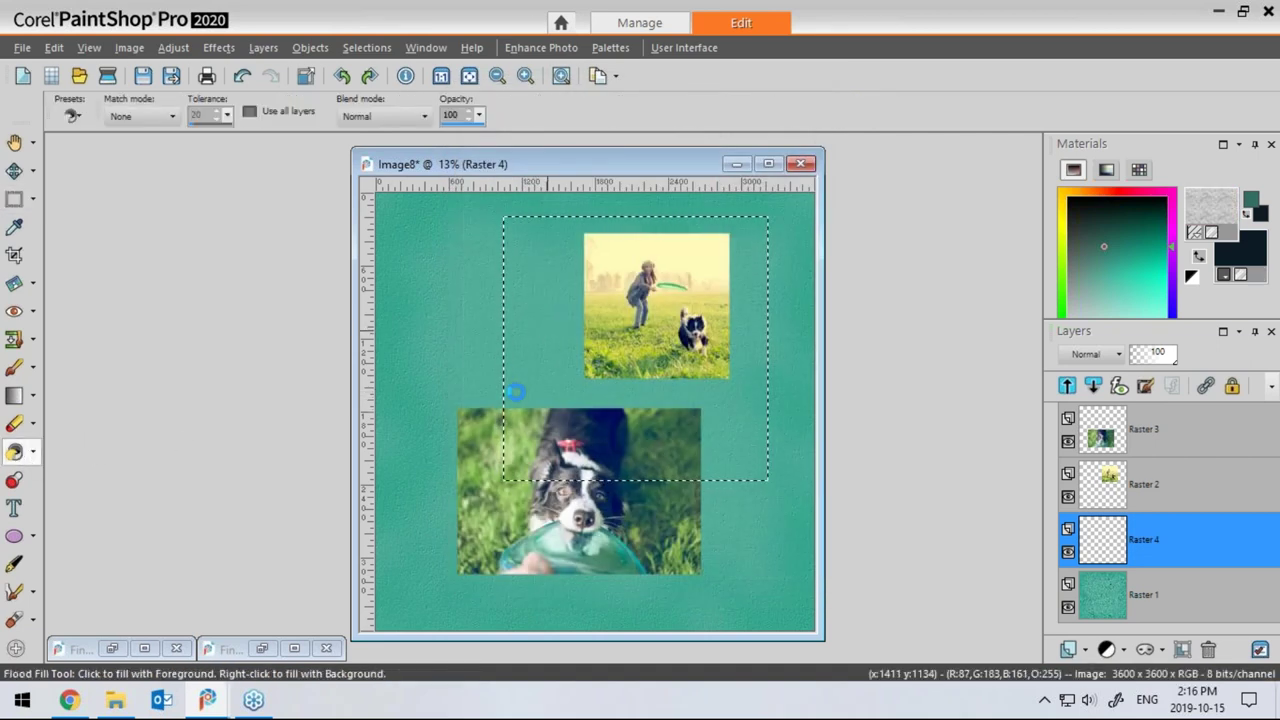
click(542, 368)
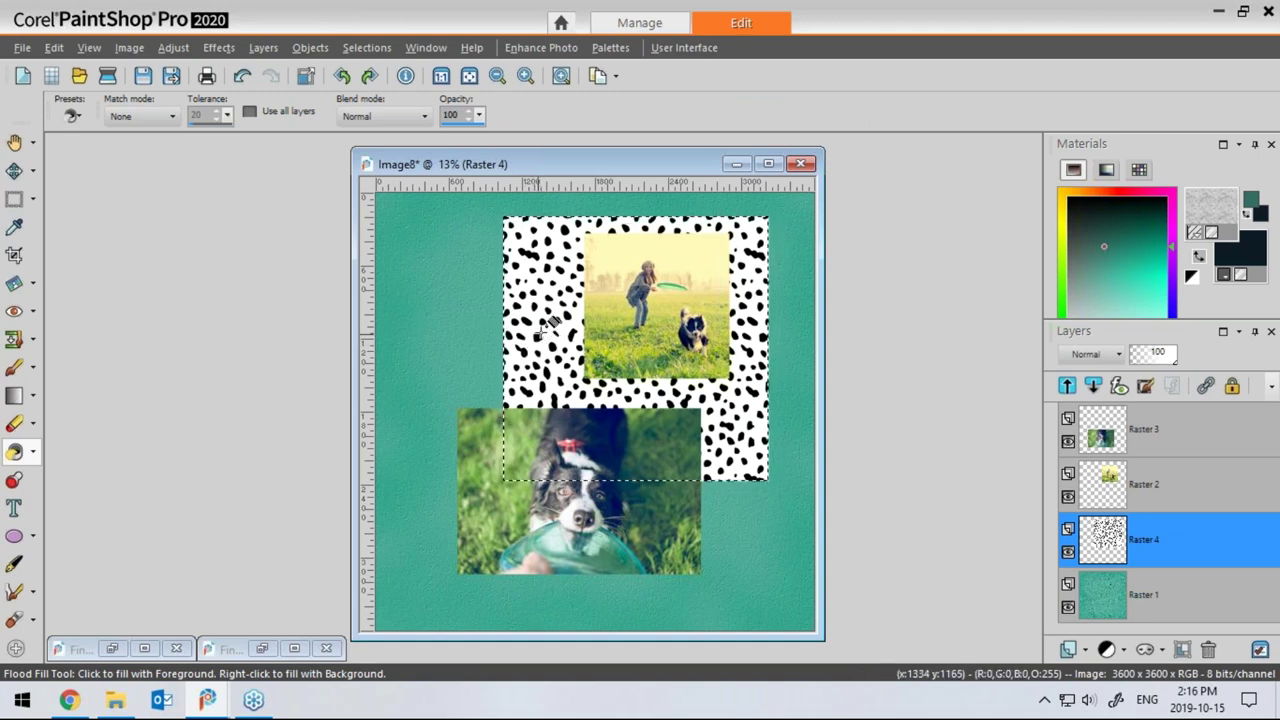
key(ctrl+z)
Set the dalmation pattern's scale to 54, fill the square selection on Raster 4 with it and deselect
click(1200, 208)
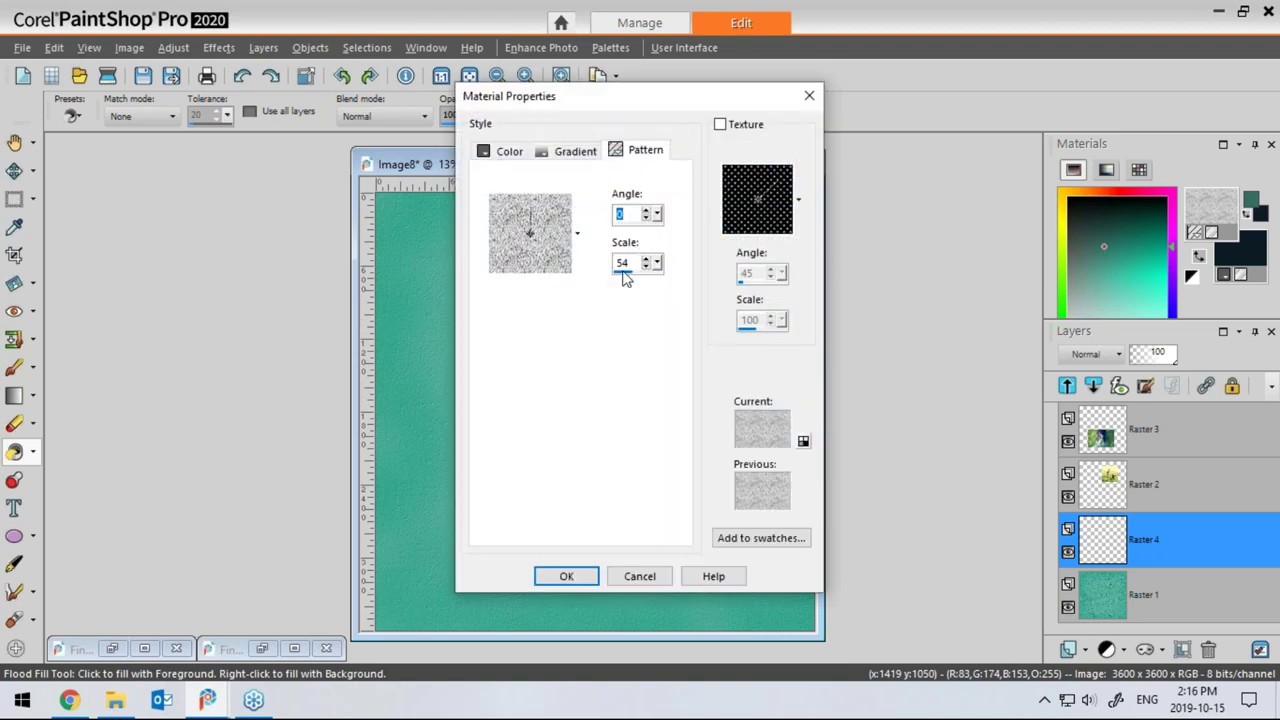
click(566, 576)
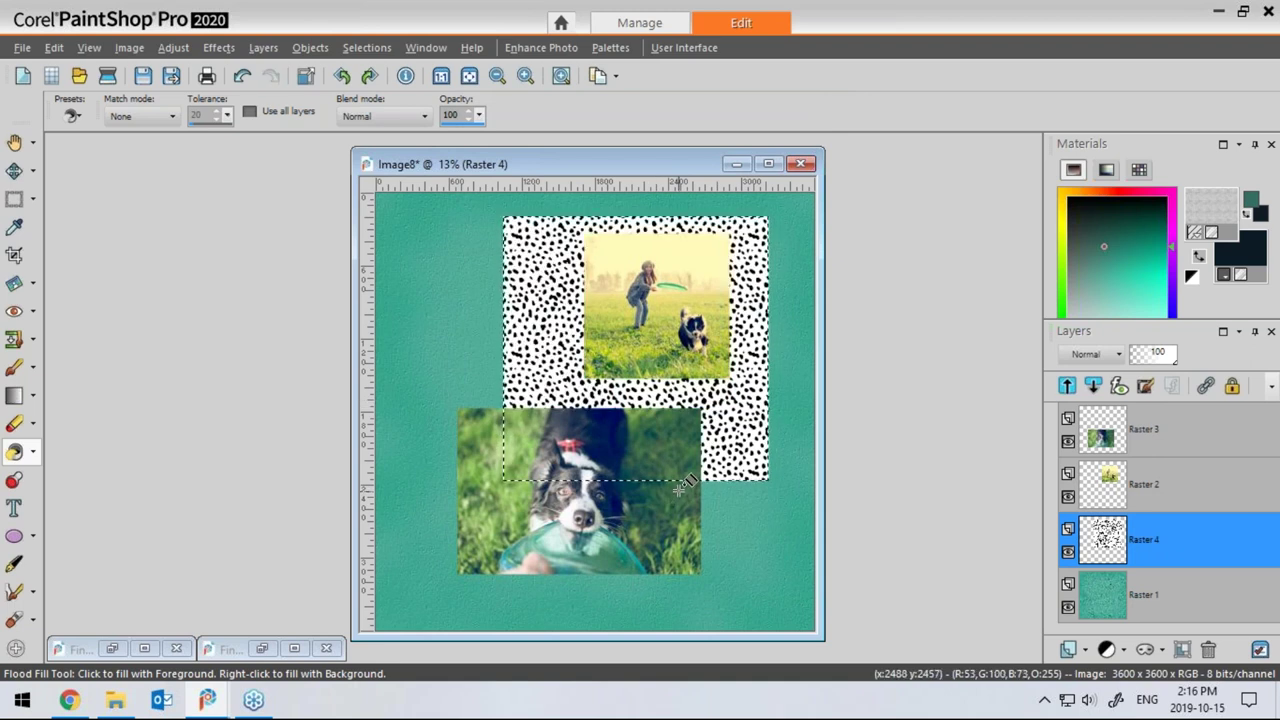
click(736, 436)
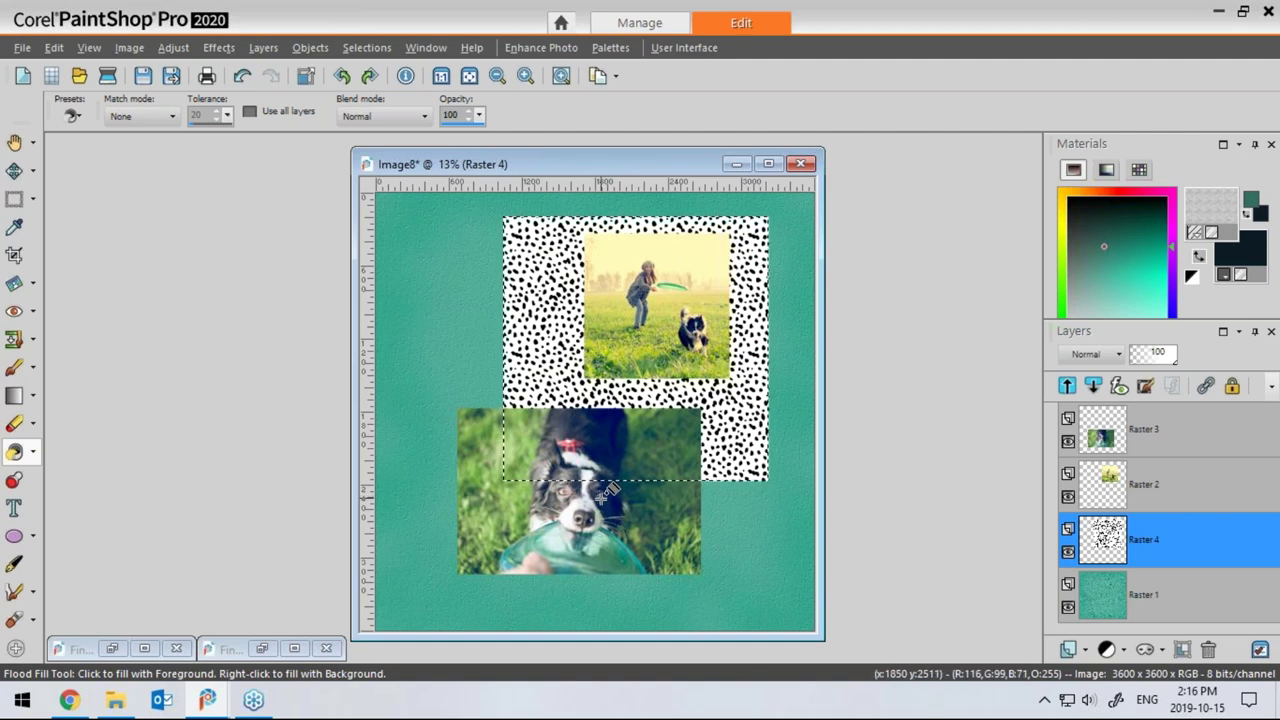
mouse_move(616, 505)
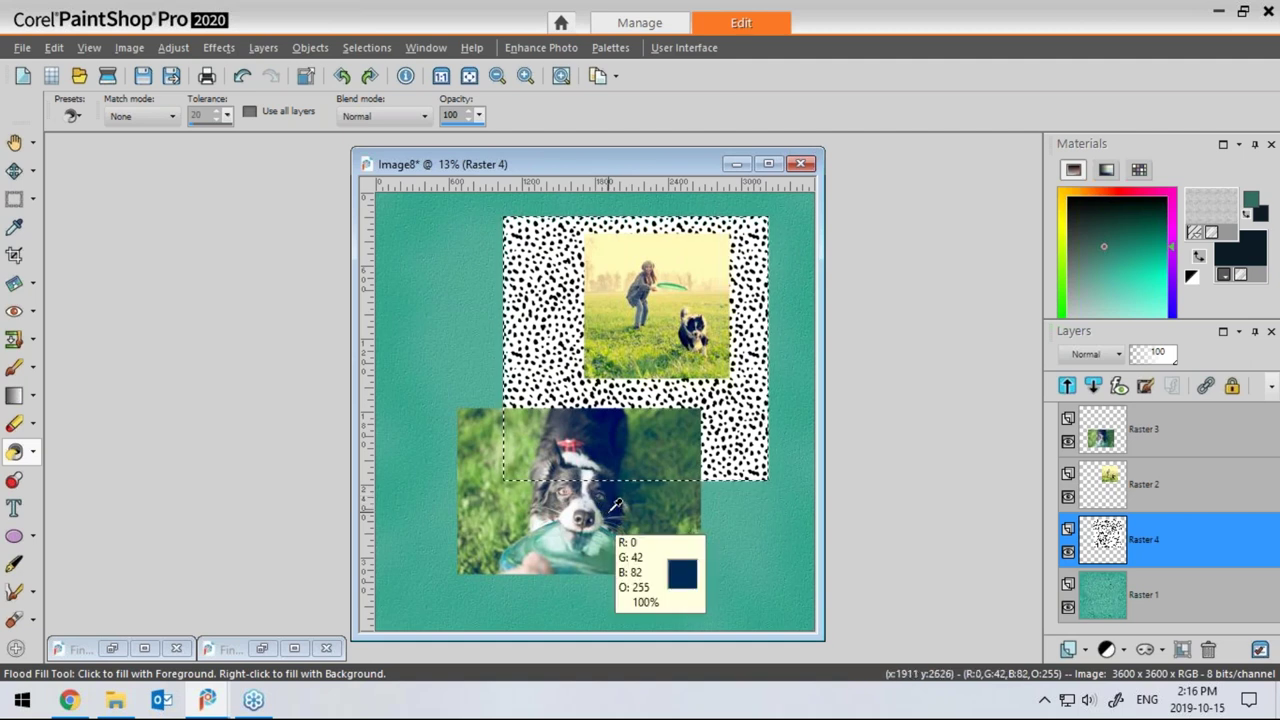
key(ctrl+d)
Add a new empty raster layer with default settings directly above the dalmation-filled Raster 4
mouse_move(1113, 613)
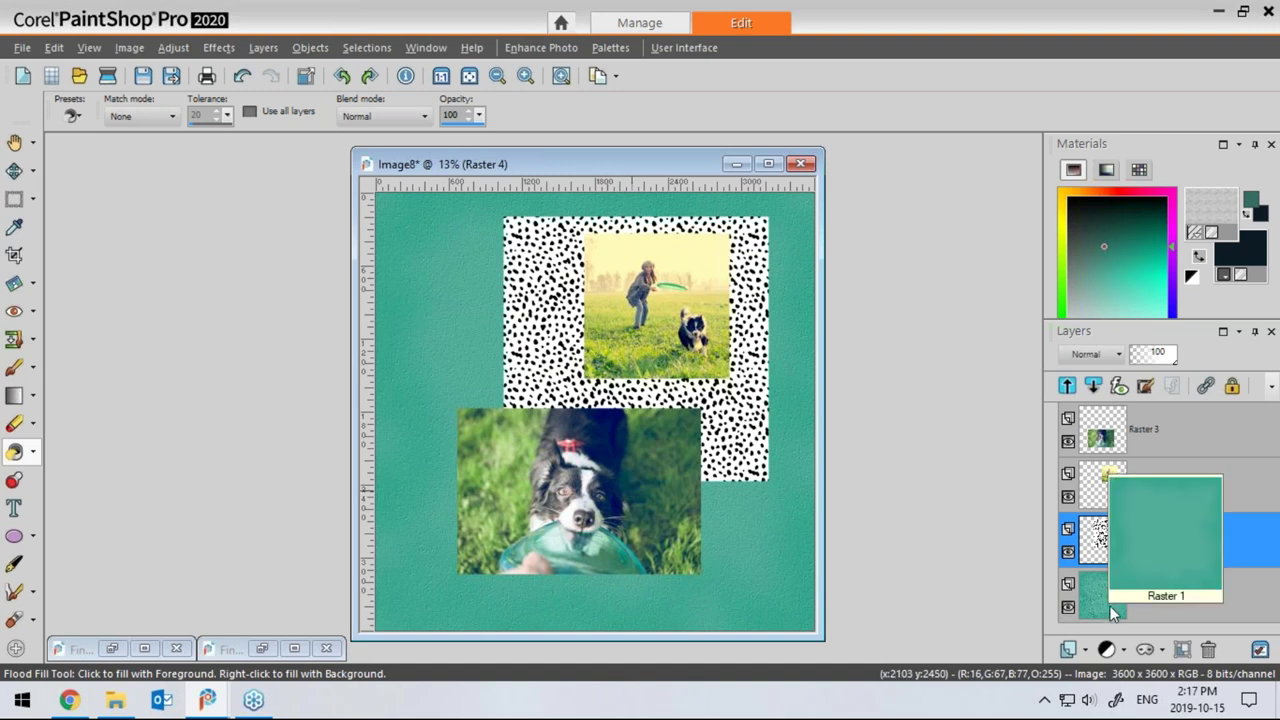
click(1087, 651)
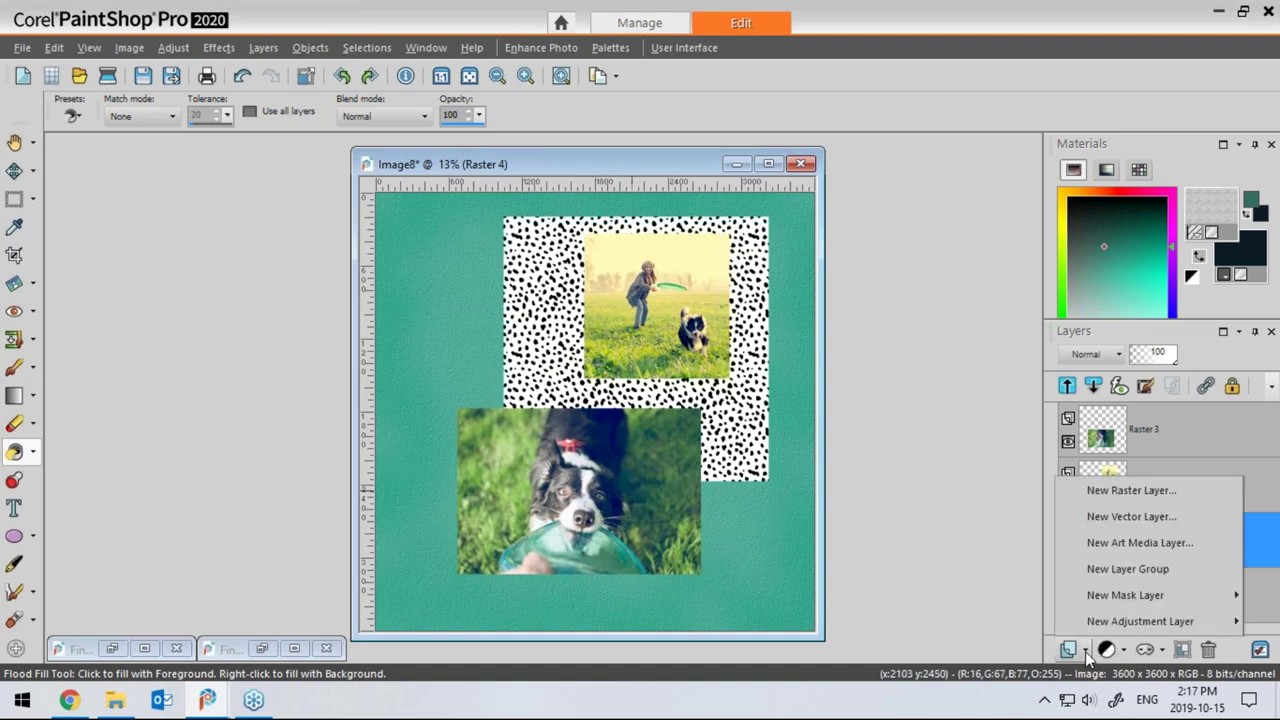
click(1115, 490)
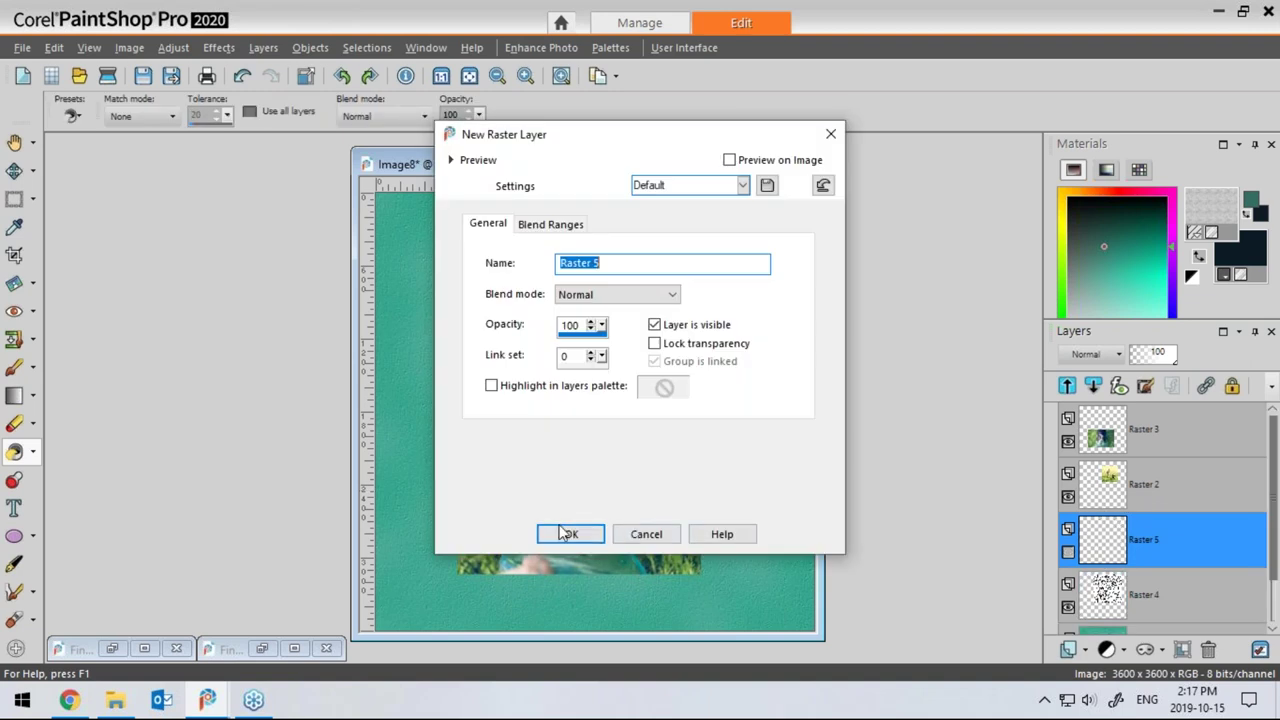
click(566, 531)
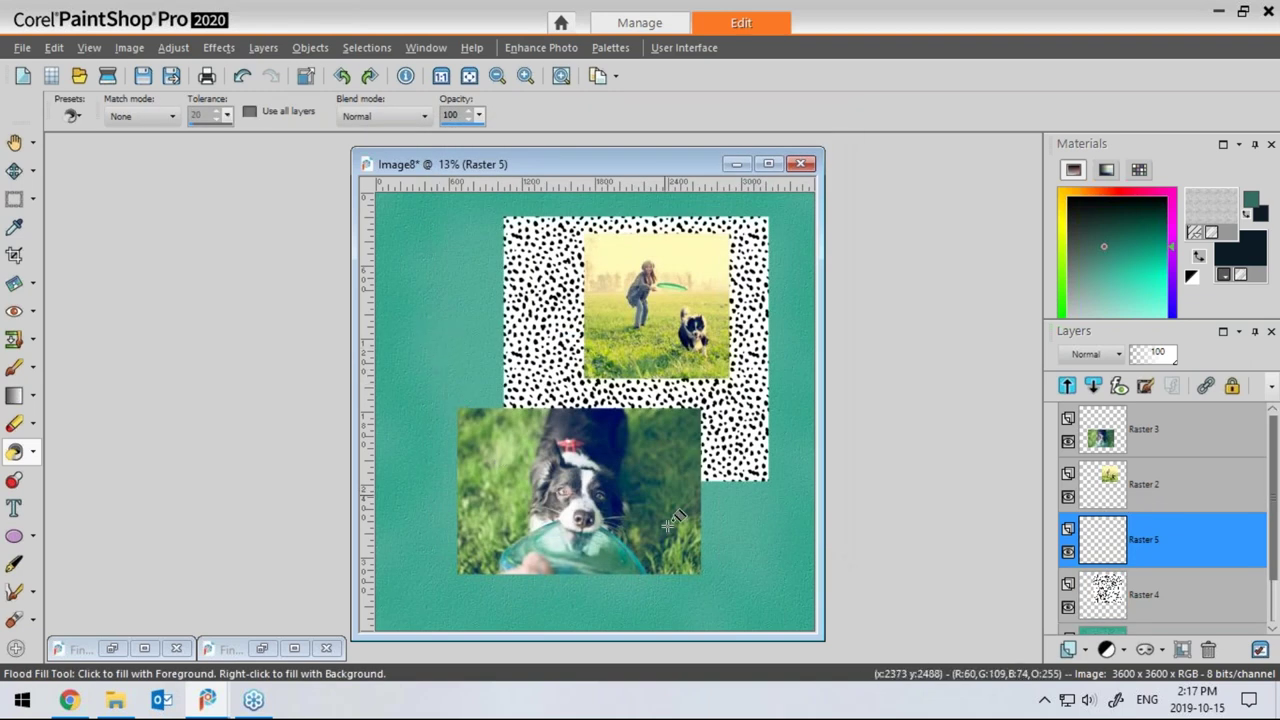
Draw a square selection on Raster 5 surrounding the lower dog photo and overlapping the upper photo's lower part
click(14, 201)
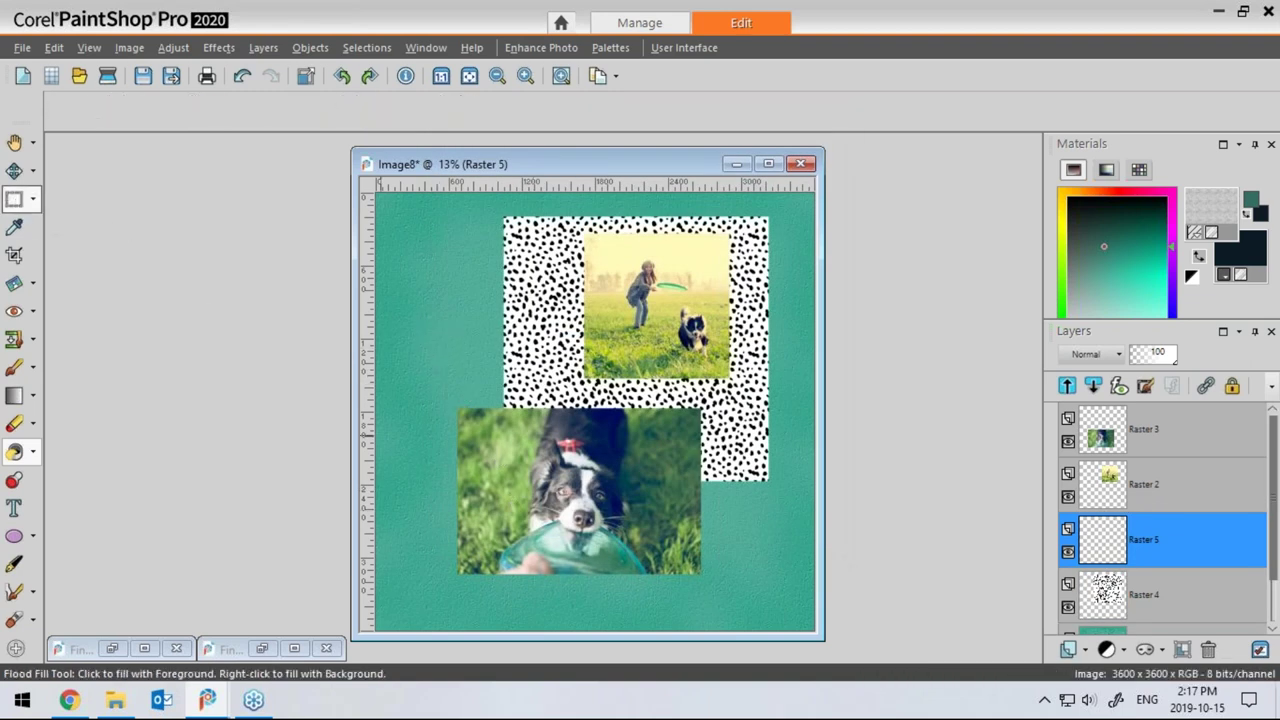
click(245, 118)
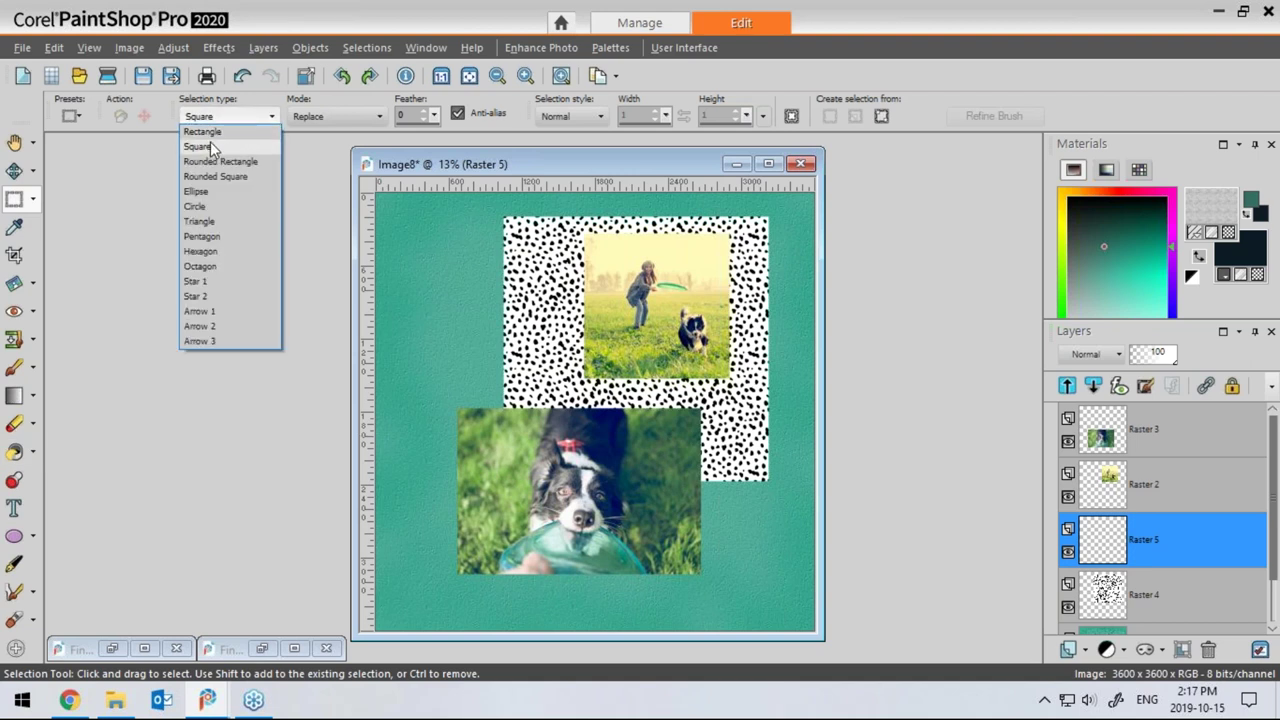
click(200, 146)
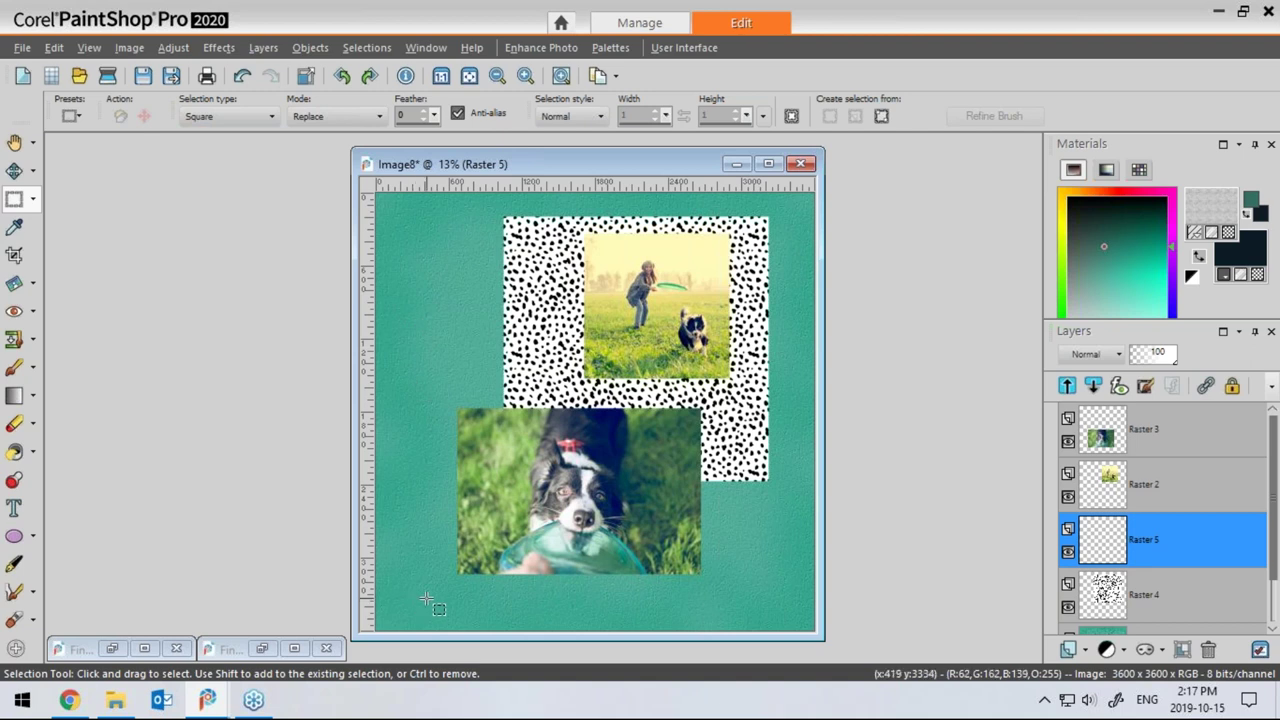
drag(431, 597, 725, 337)
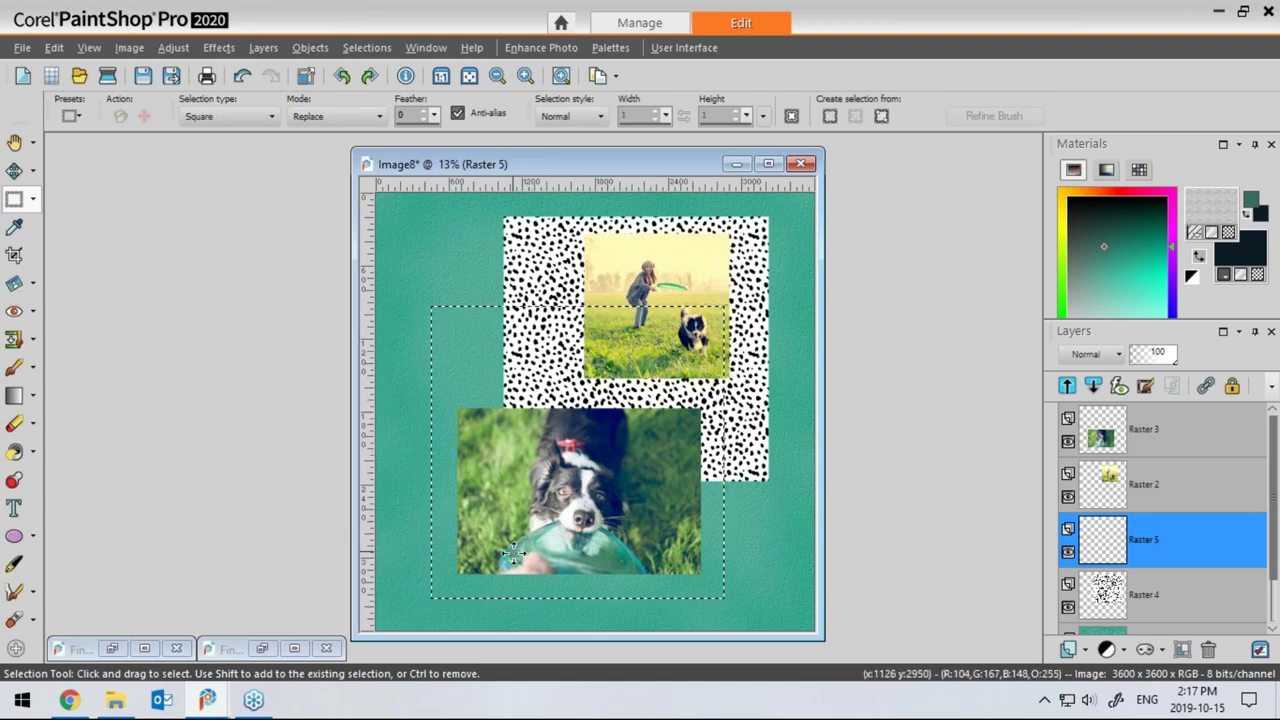
Make room beside the scrapbook page and create a new transparent 200 x 200 pixel raster image at 300 pixels/inch
drag(673, 161, 902, 160)
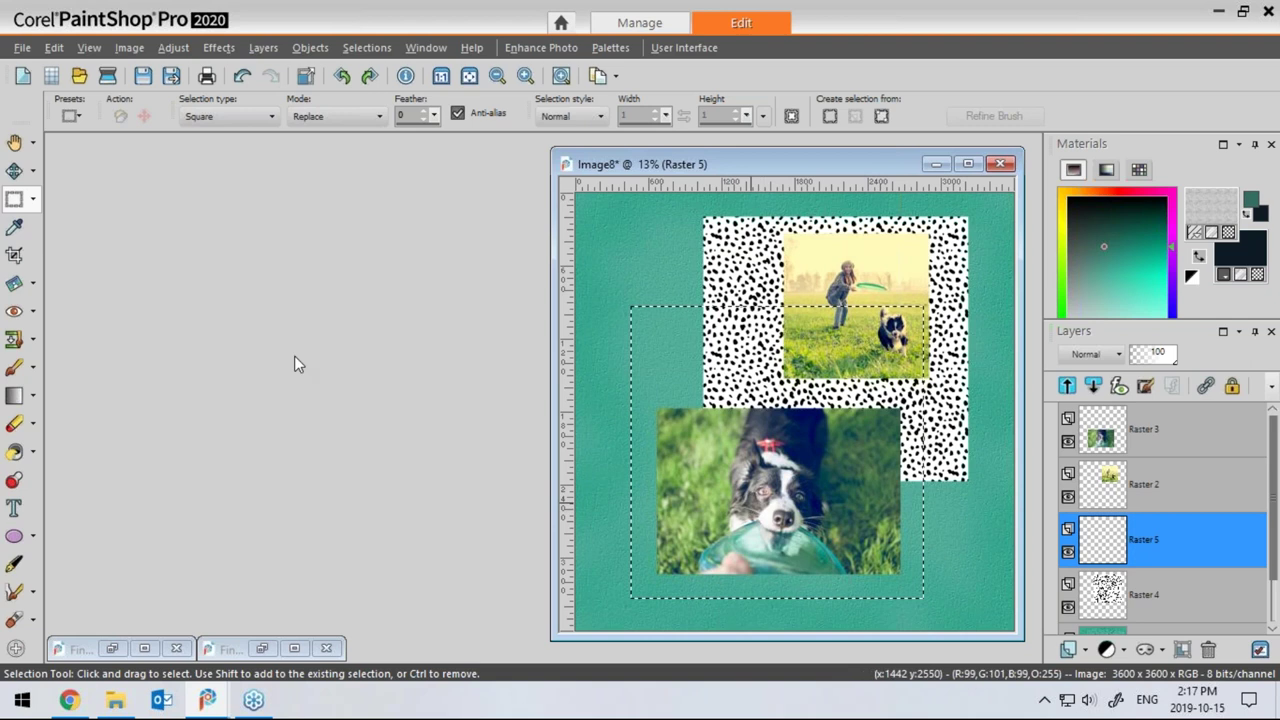
click(23, 80)
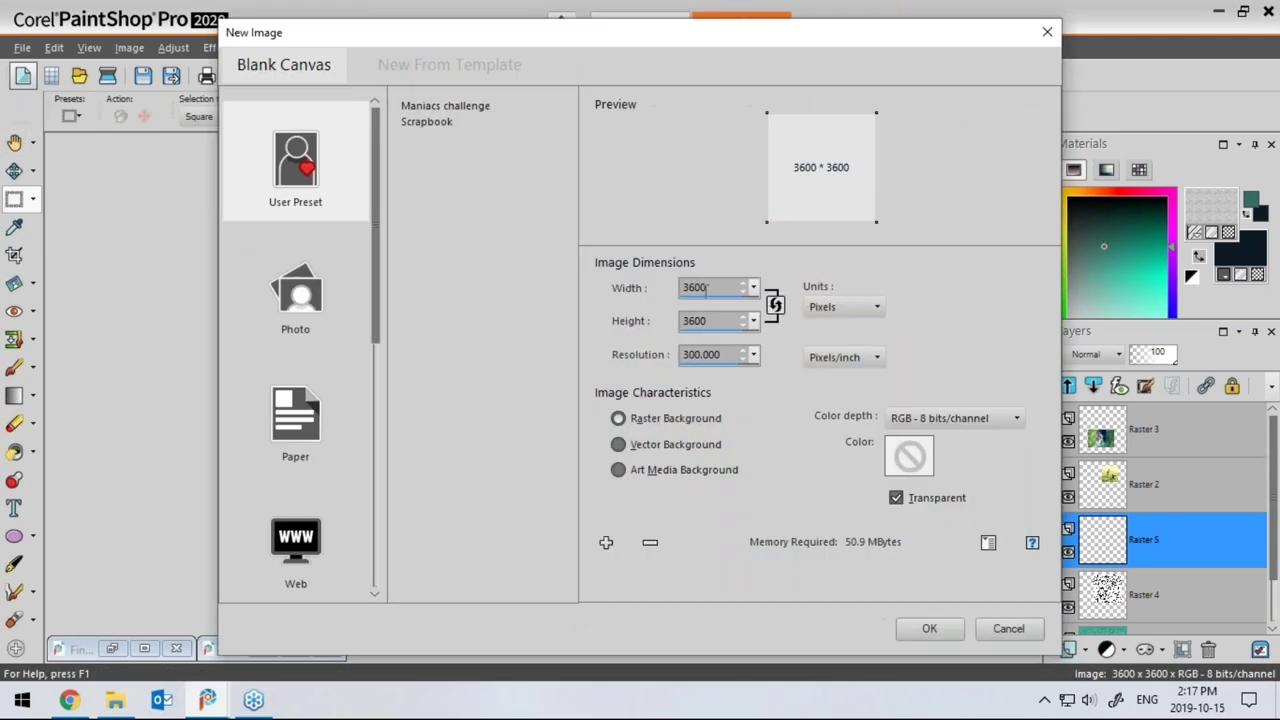
text(200)
double_click(698, 320)
text(1200)
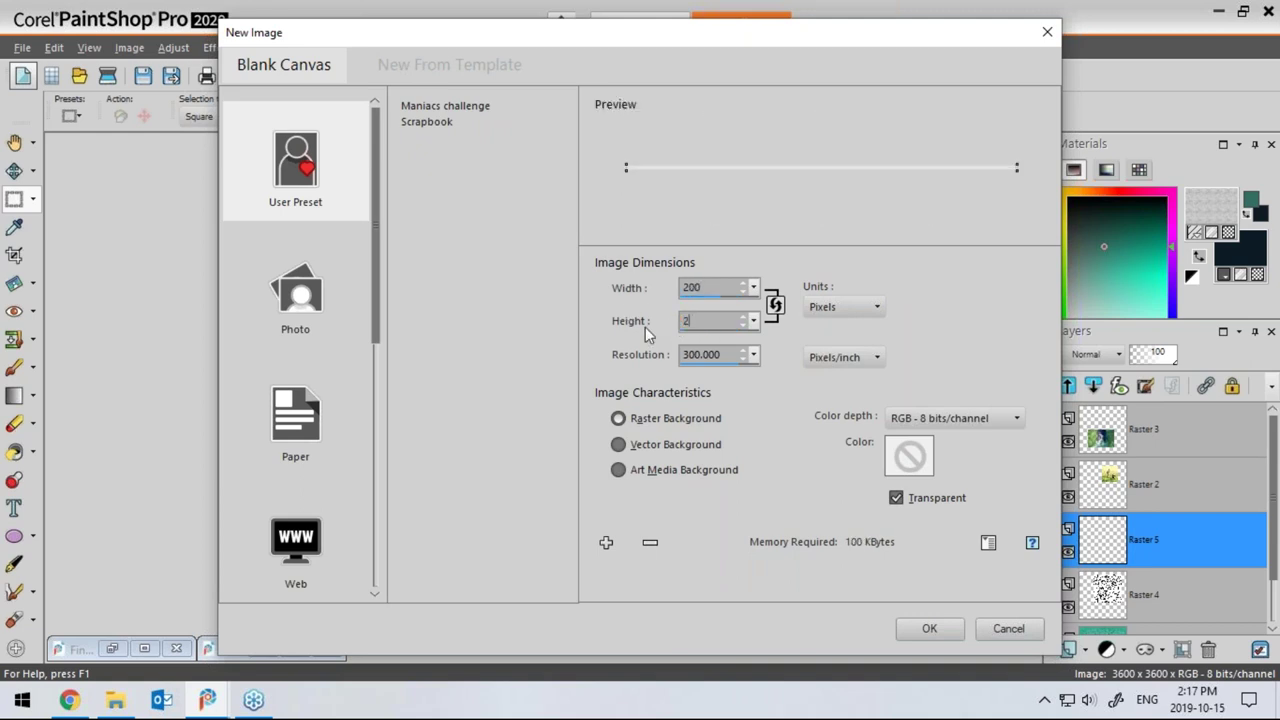
click(932, 628)
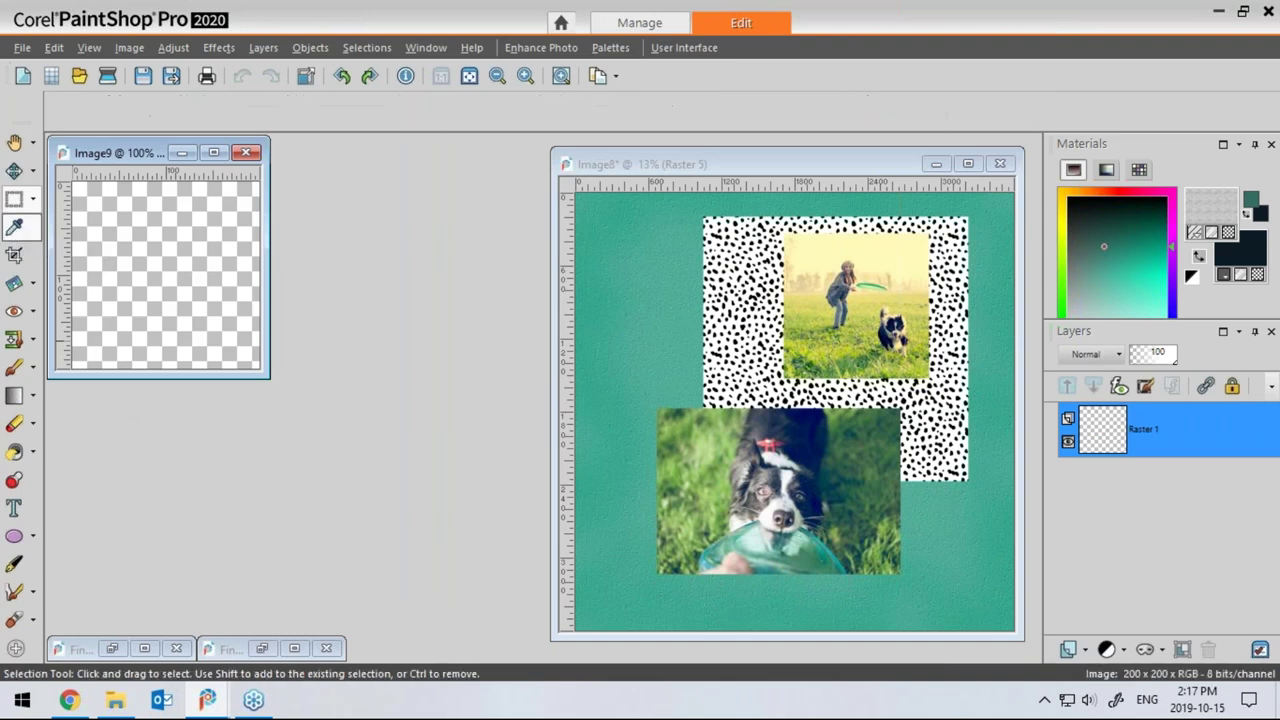
Sample the dark teal (R 4, G 66, B 78) from the lower dog photo and flood fill the new 200 x 200 image with it
click(15, 229)
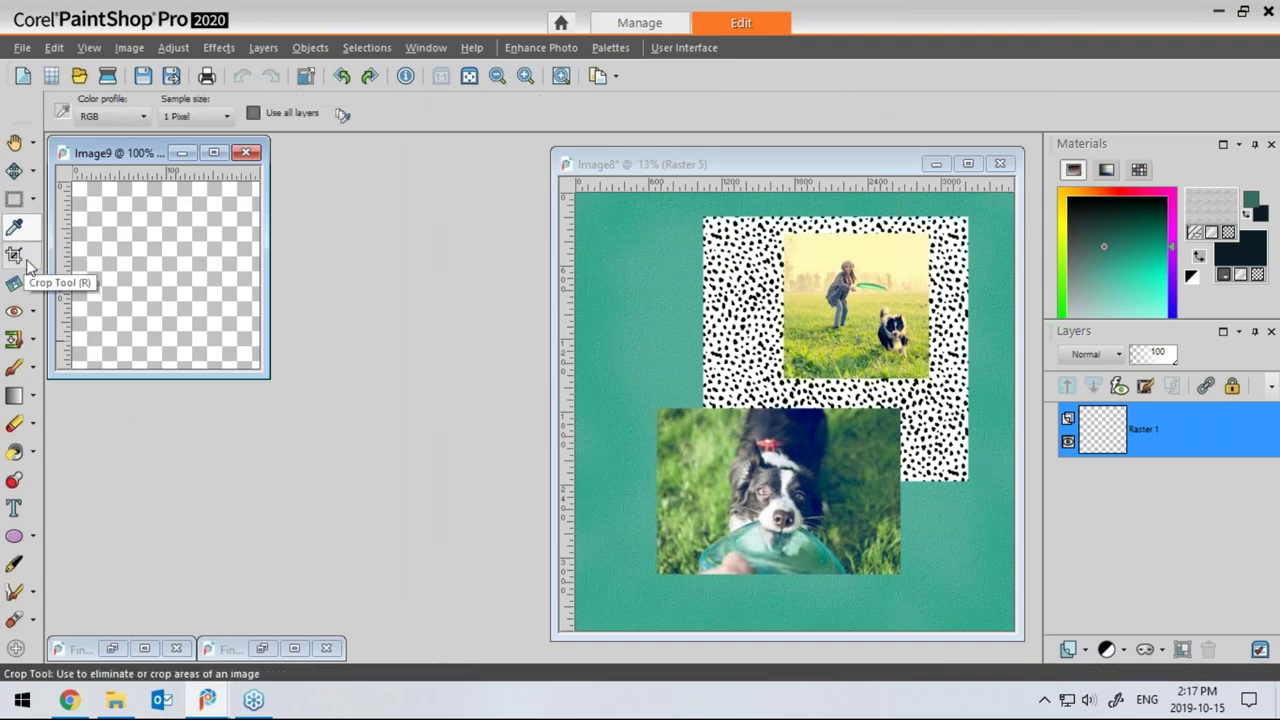
click(855, 472)
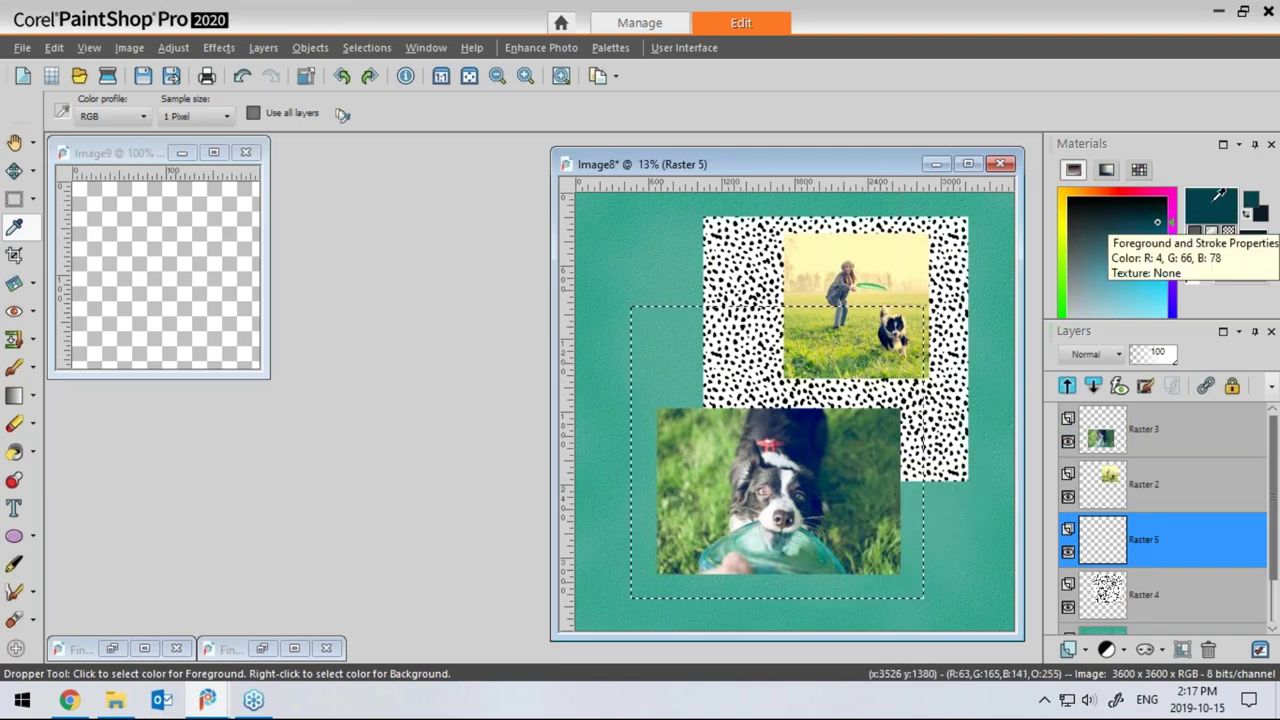
click(14, 452)
click(133, 305)
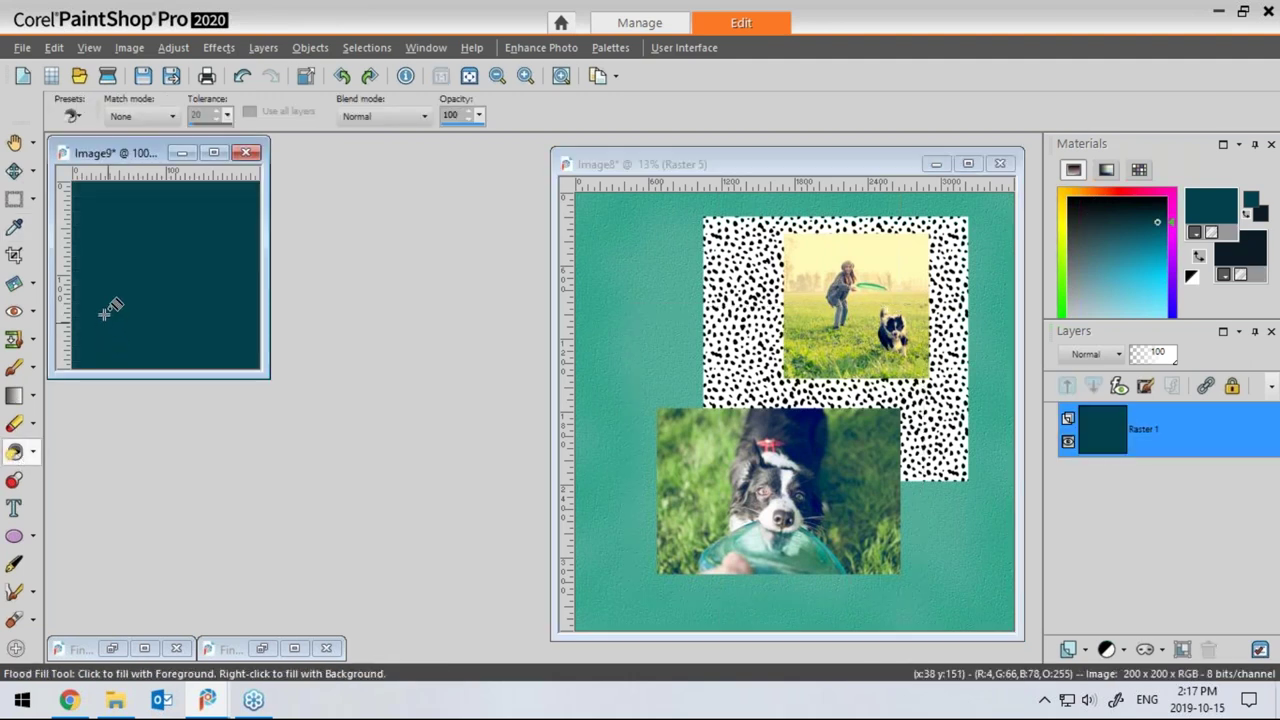
Reposition and enlarge the small teal image's window on every side except the bottom so empty workspace surrounds the canvas
drag(148, 165, 275, 205)
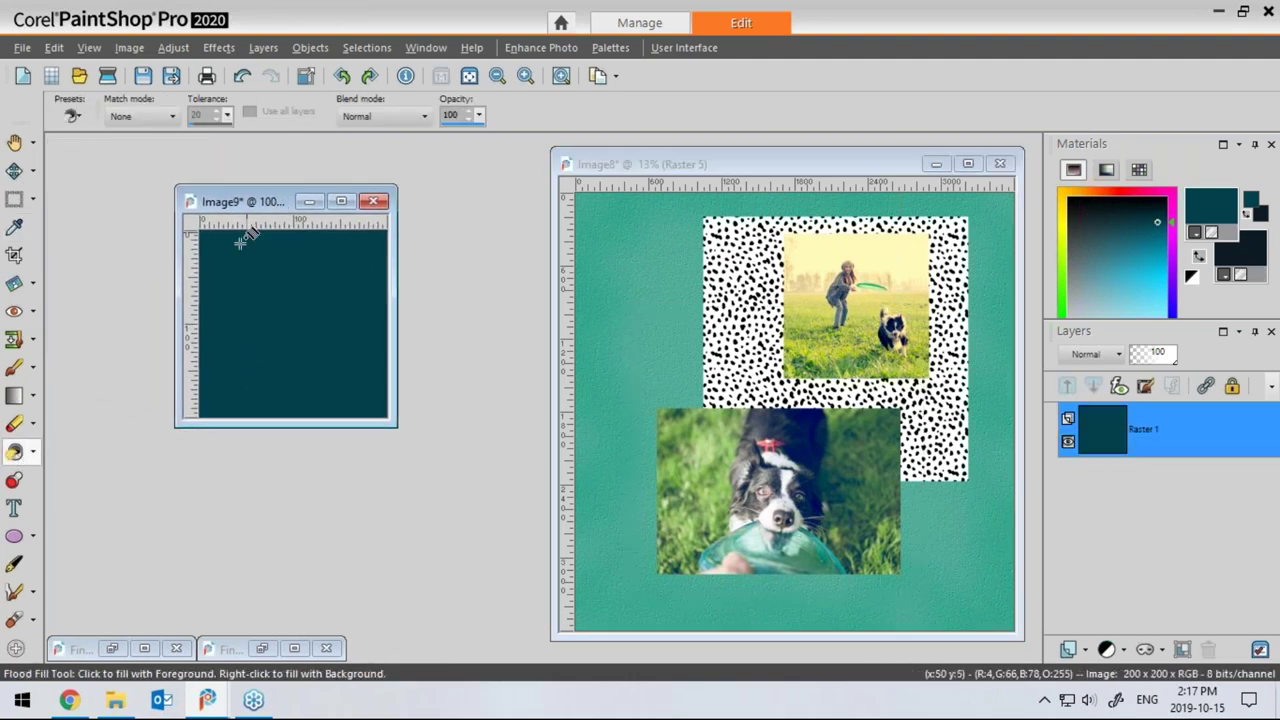
drag(178, 314, 91, 312)
drag(396, 305, 447, 300)
drag(320, 190, 320, 139)
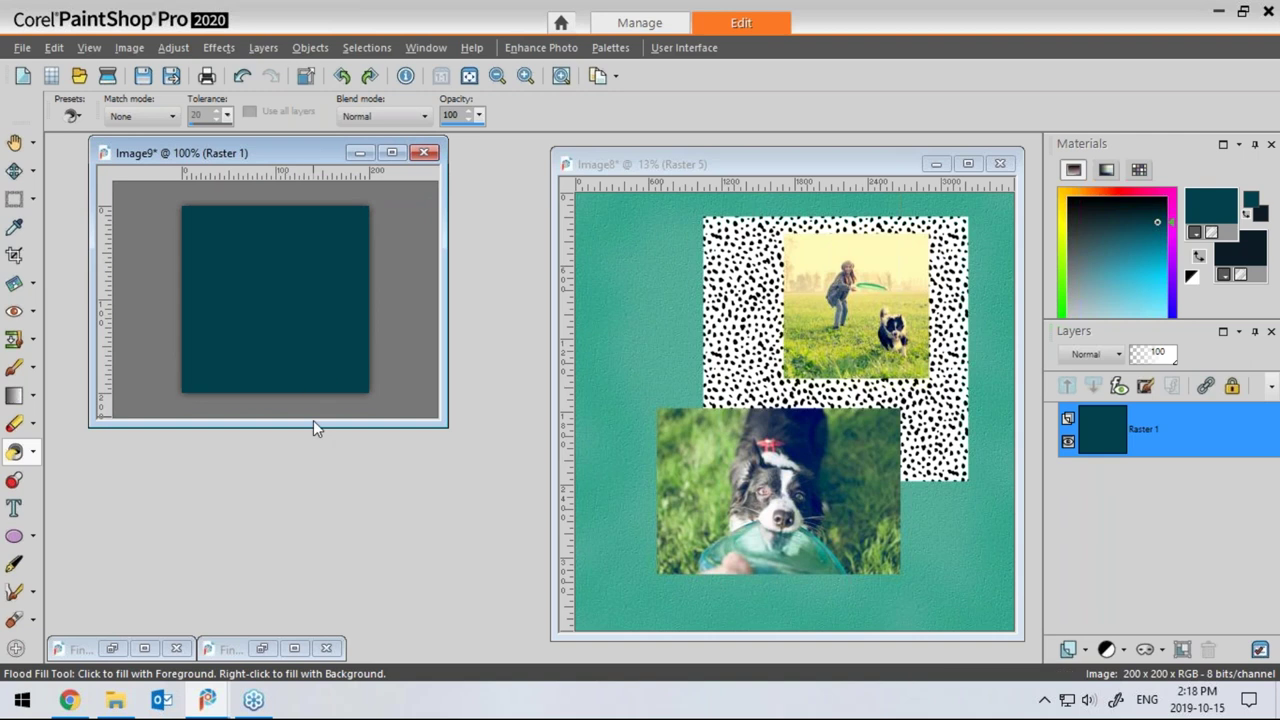
Extend the small teal image's window downward and draw a rectangular selection covering the right half of the teal square
drag(314, 424, 314, 488)
click(14, 199)
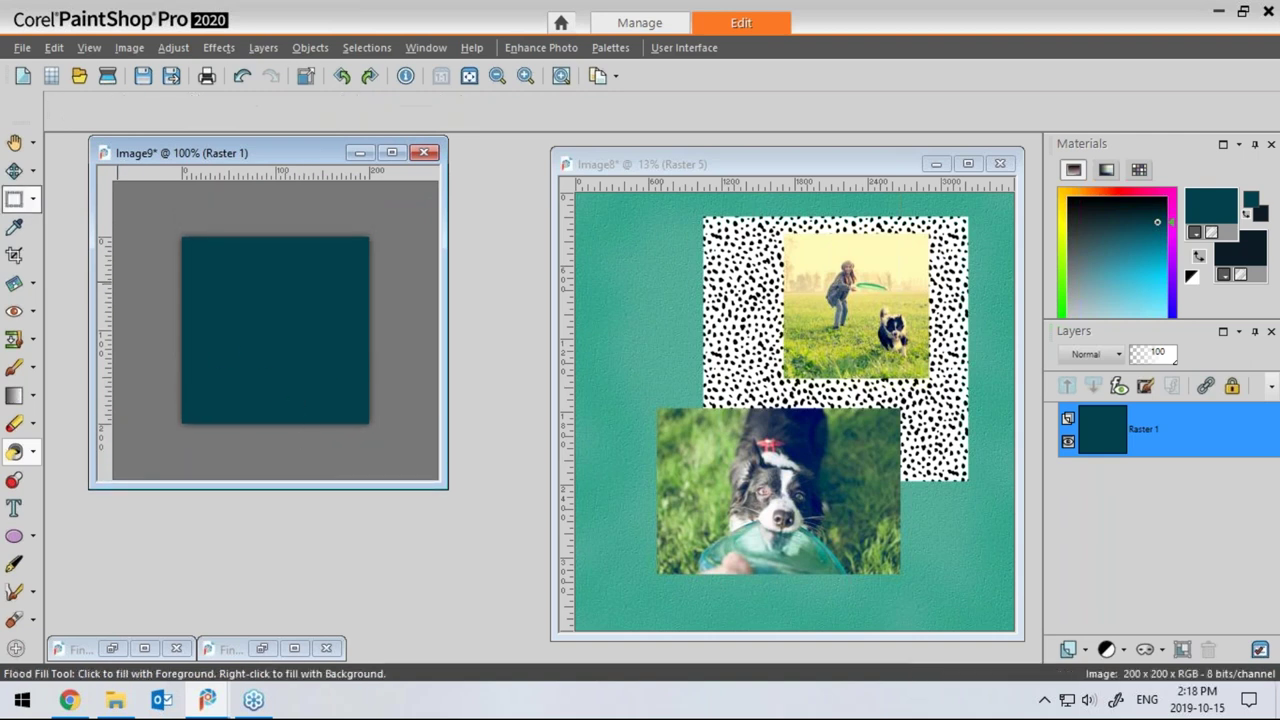
click(240, 116)
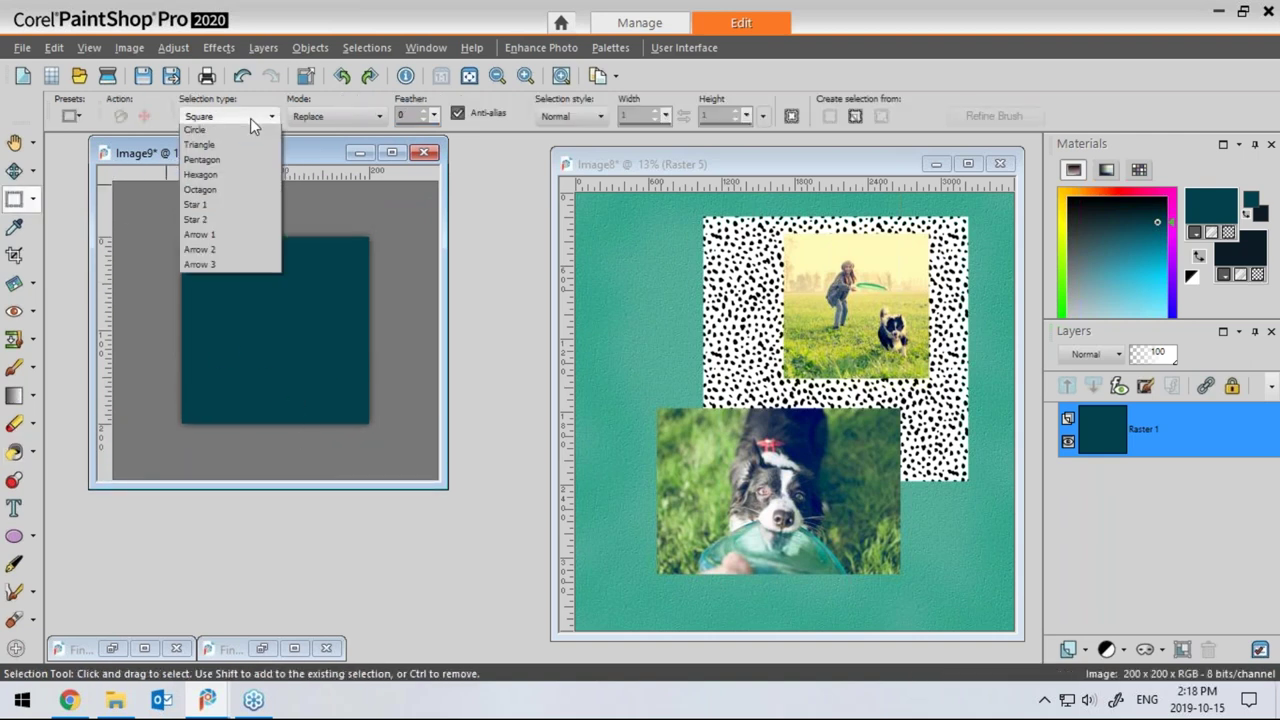
click(250, 130)
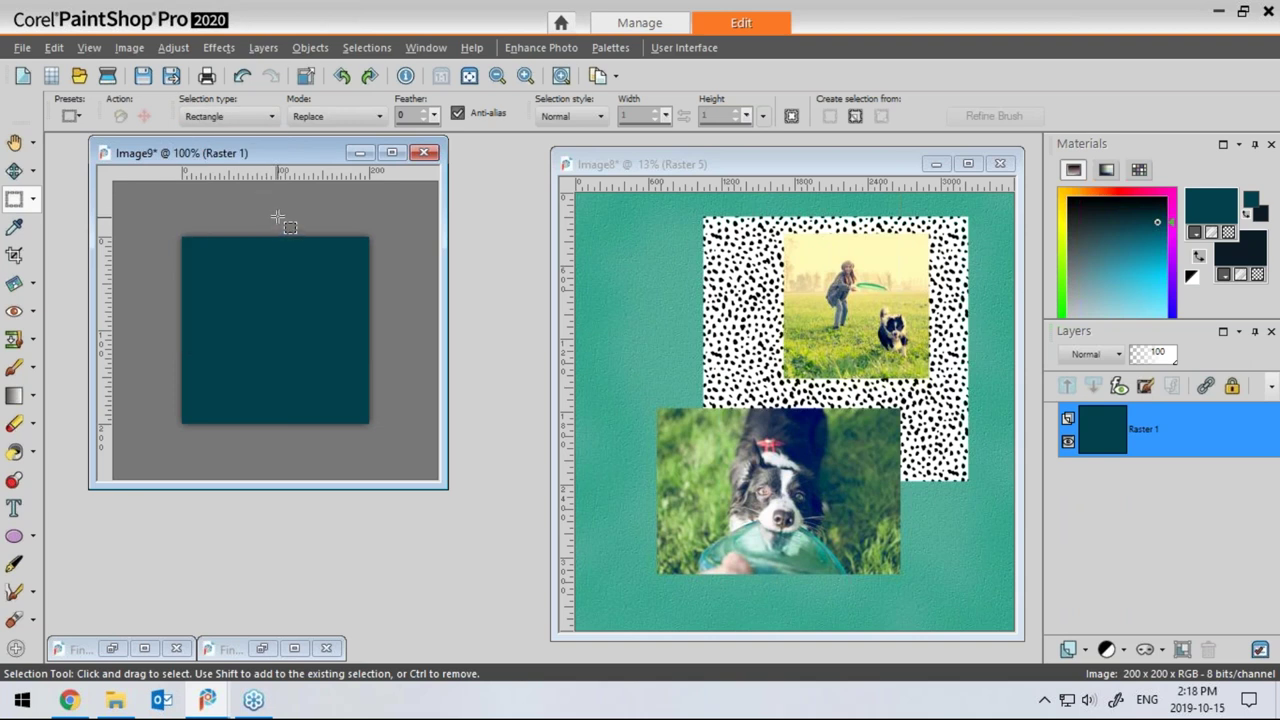
mouse_move(276, 211)
mouse_down()
mouse_move(406, 448)
mouse_move(396, 455)
mouse_up()
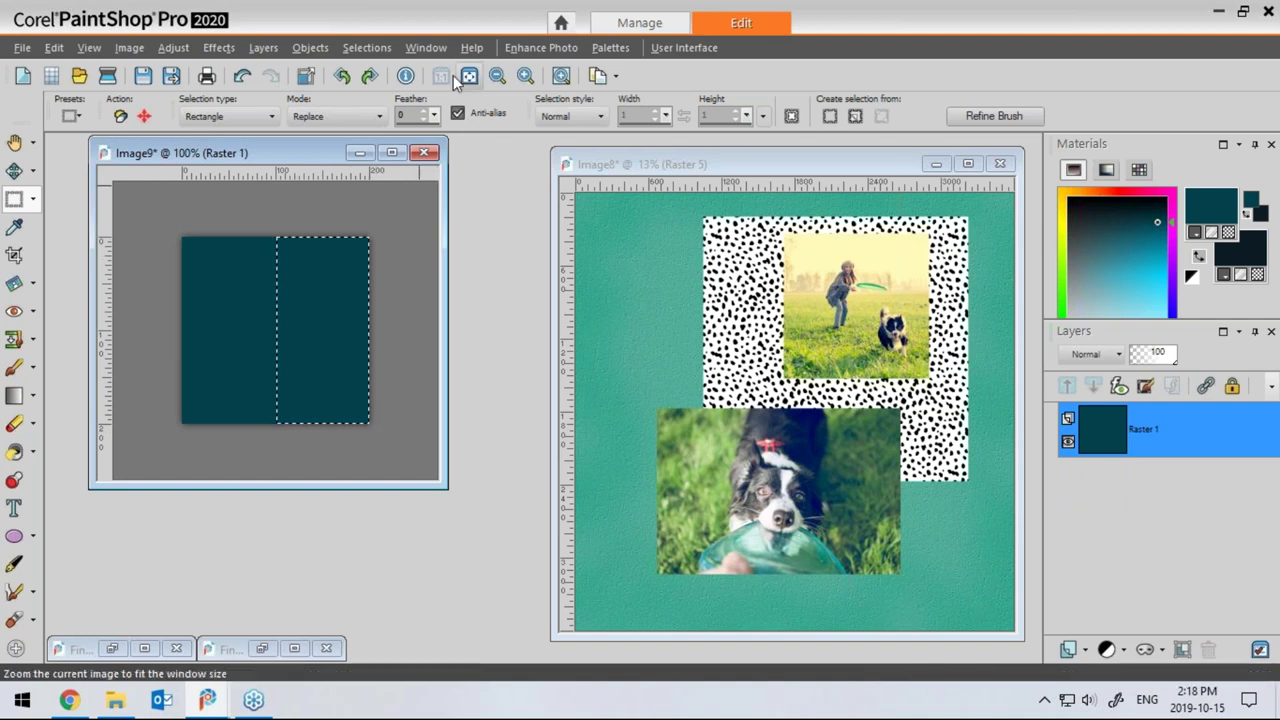
Feather the selection on the teal square's right half by an amount of 10
click(377, 47)
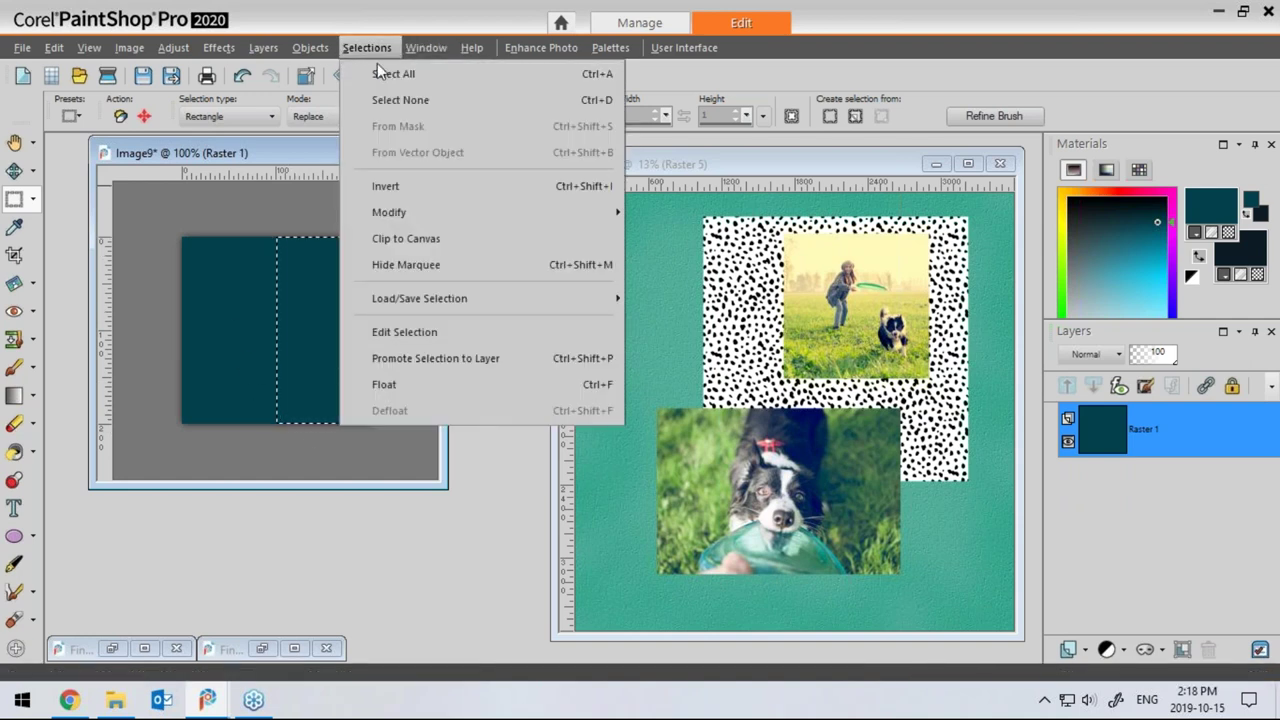
mouse_move(393, 213)
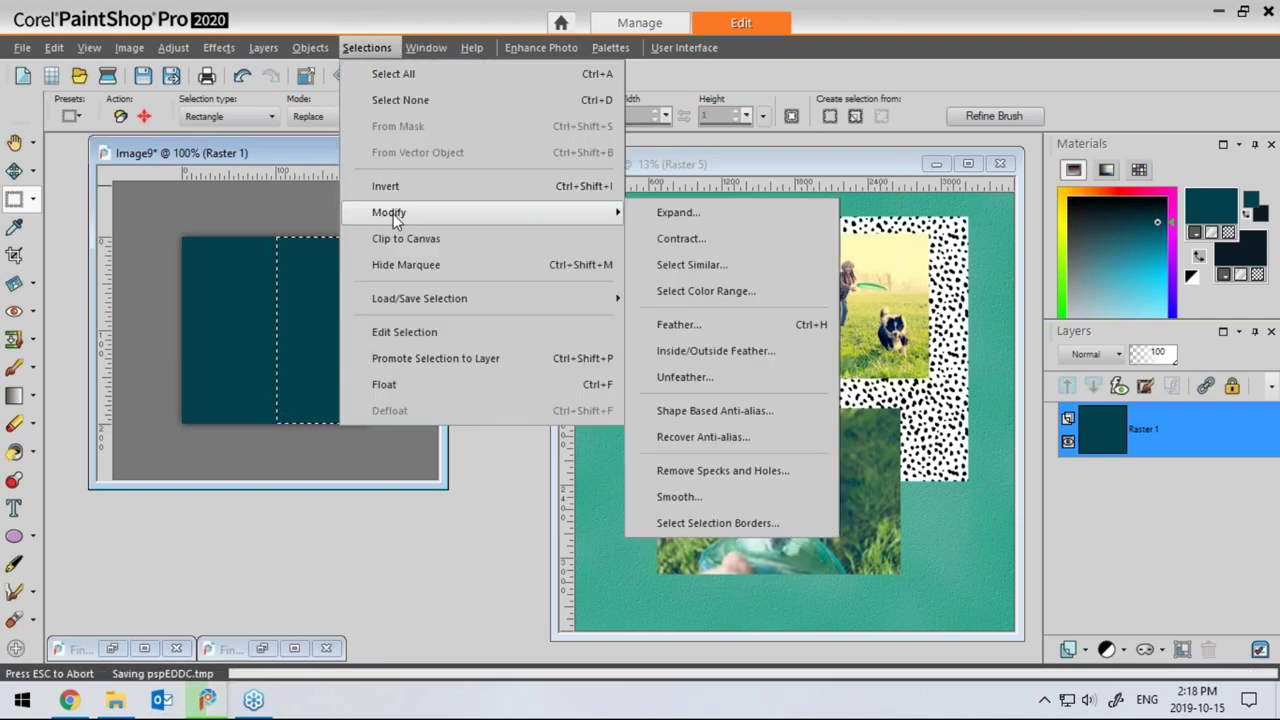
click(678, 326)
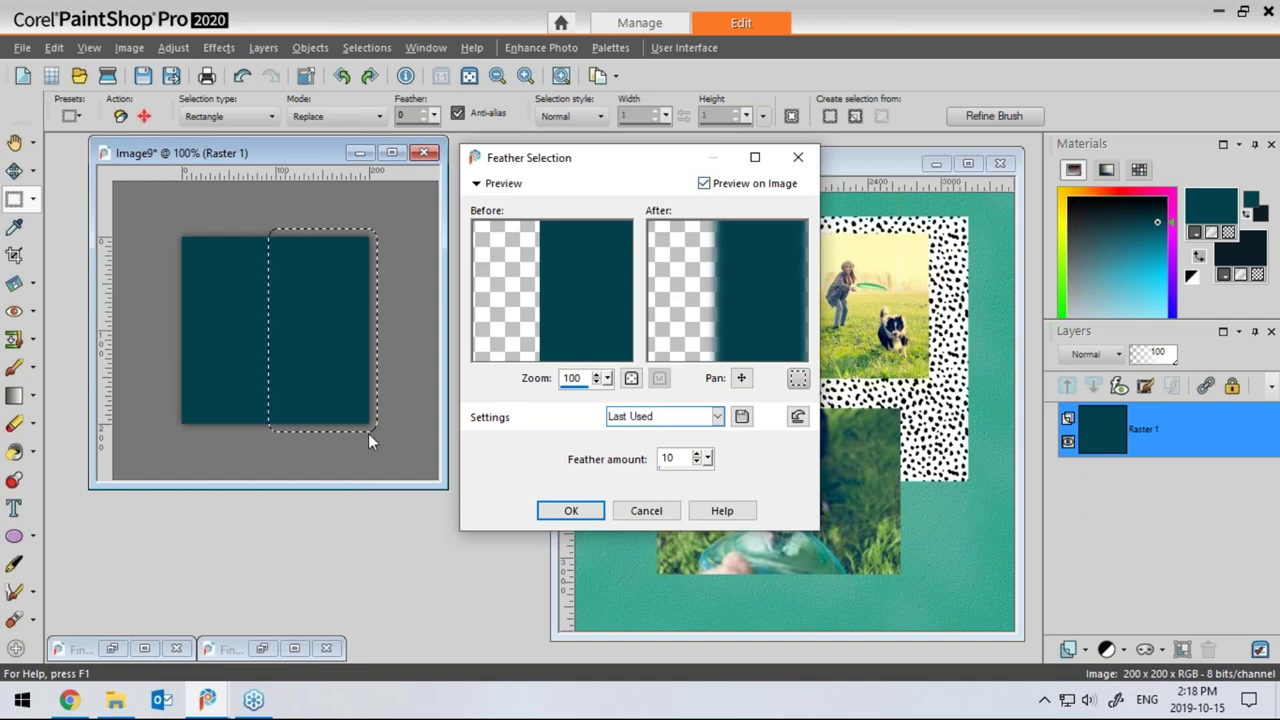
click(571, 510)
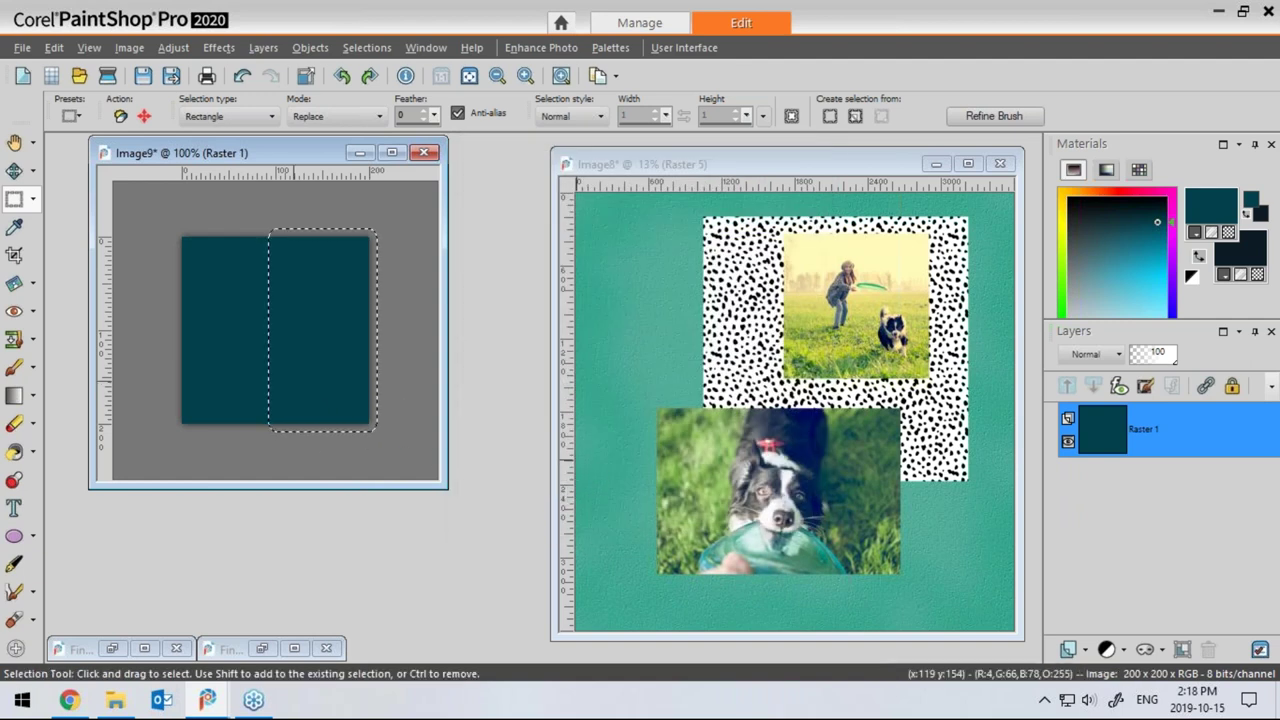
Sample light green (R 158, G 199, B 113) from the lower dog photo, flood fill the feathered right half with it and deselect
click(14, 227)
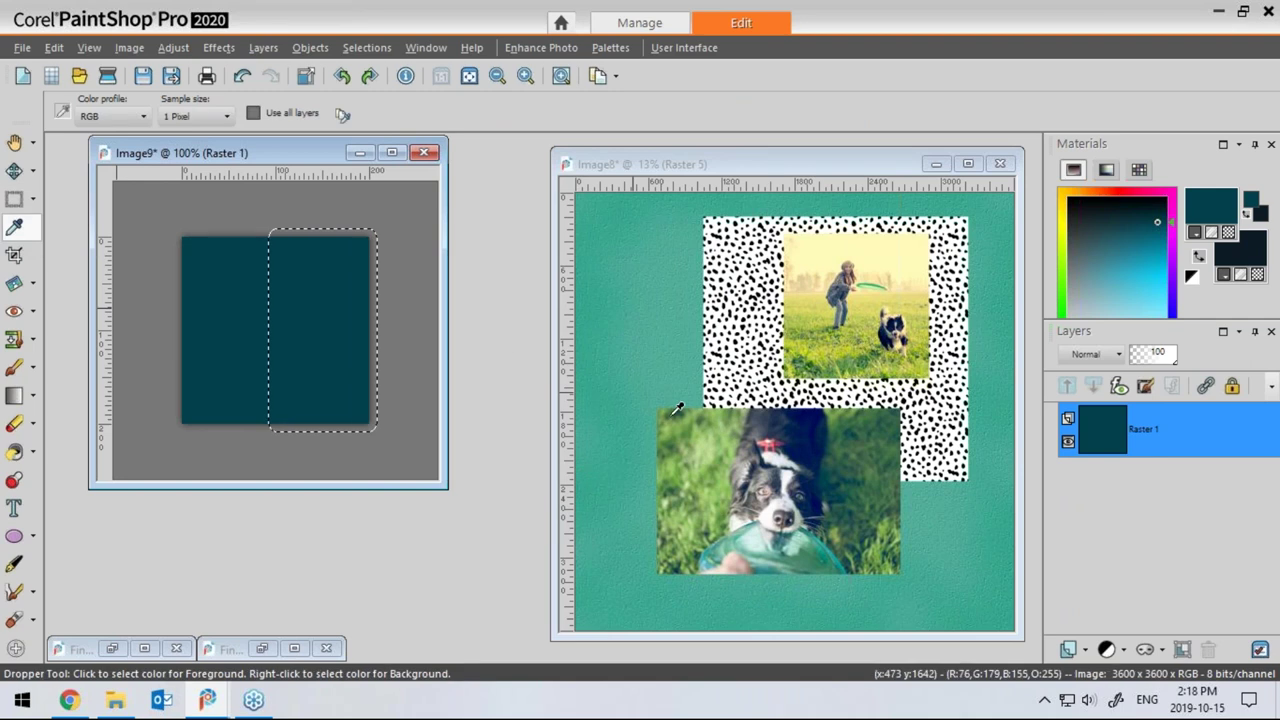
click(728, 490)
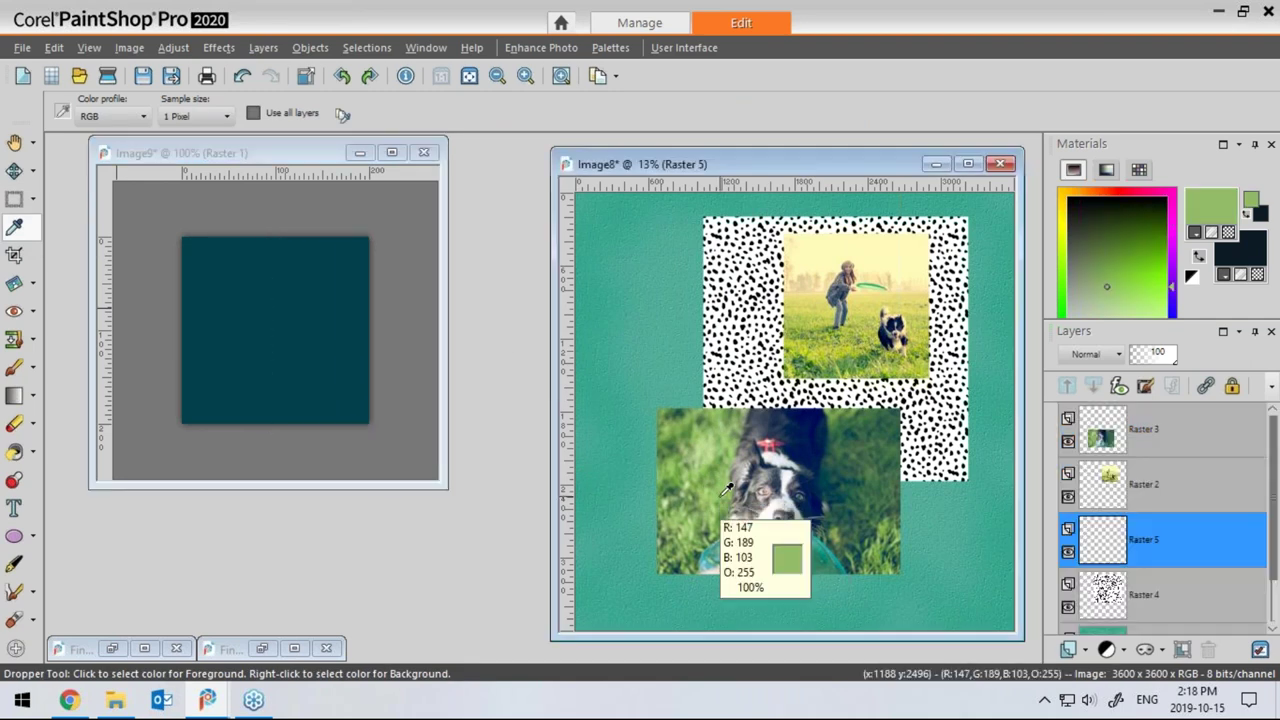
click(14, 453)
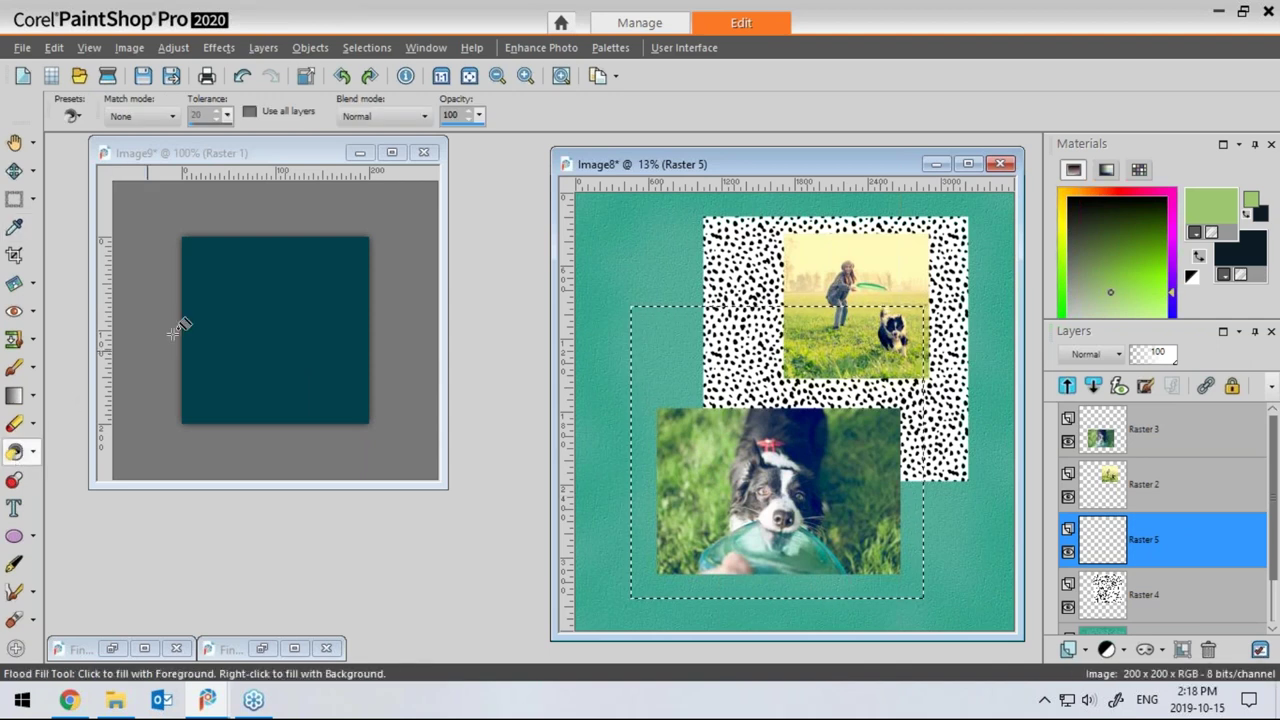
click(300, 155)
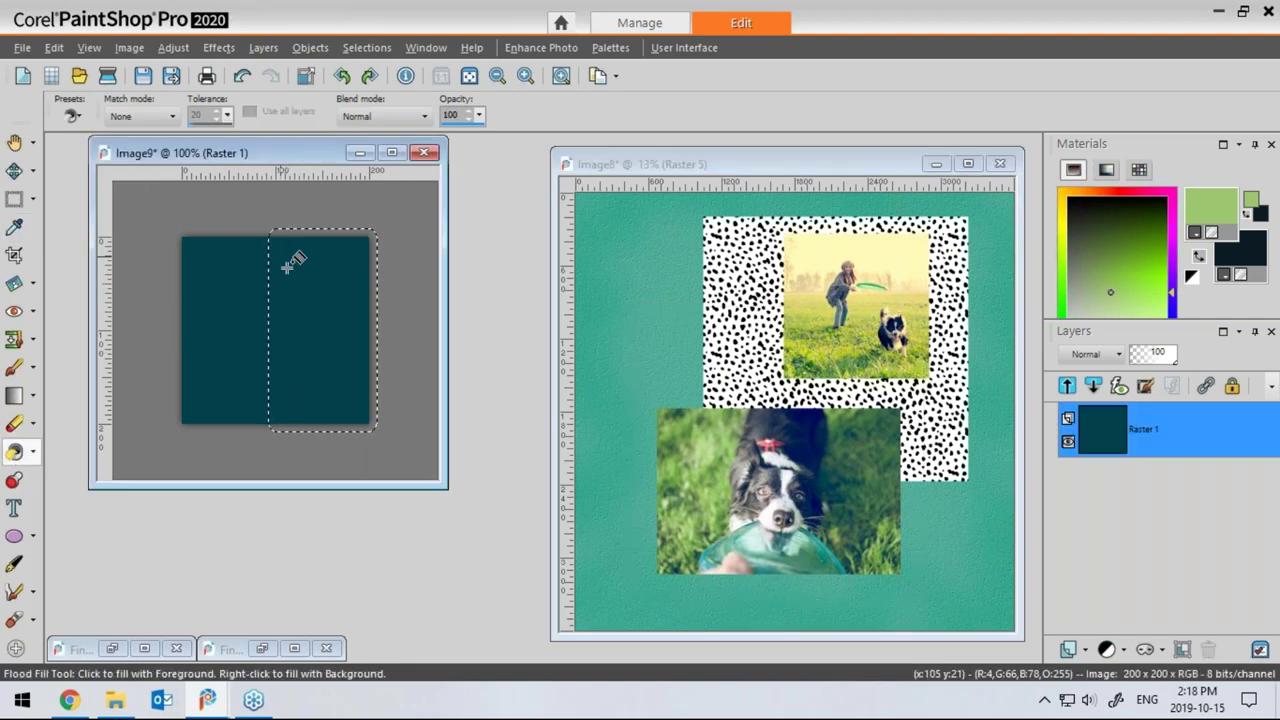
click(340, 317)
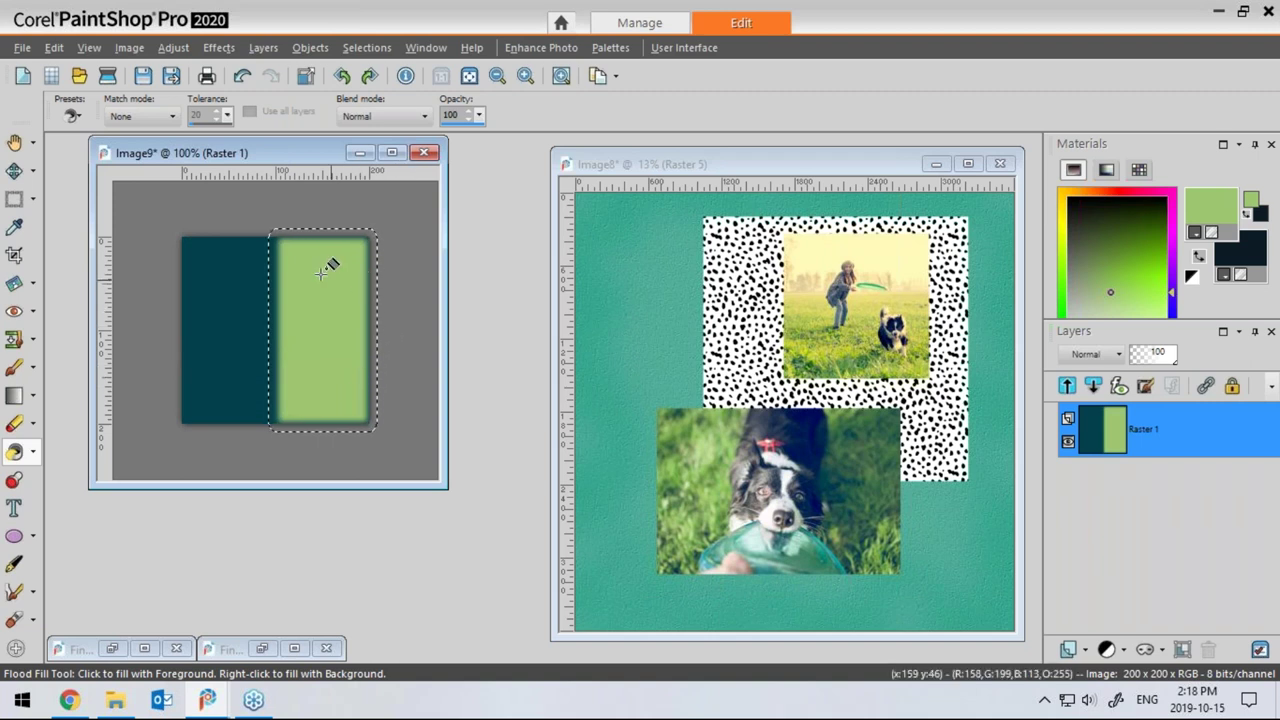
mouse_move(315, 283)
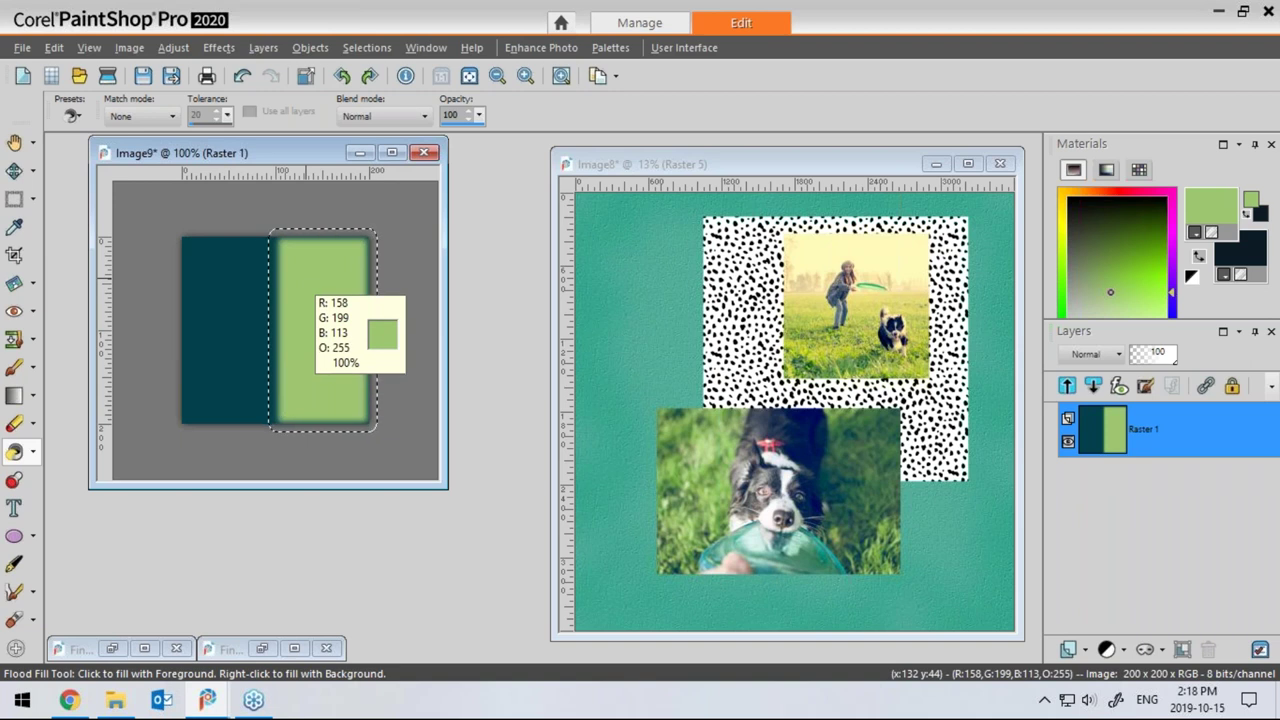
key(ctrl+d)
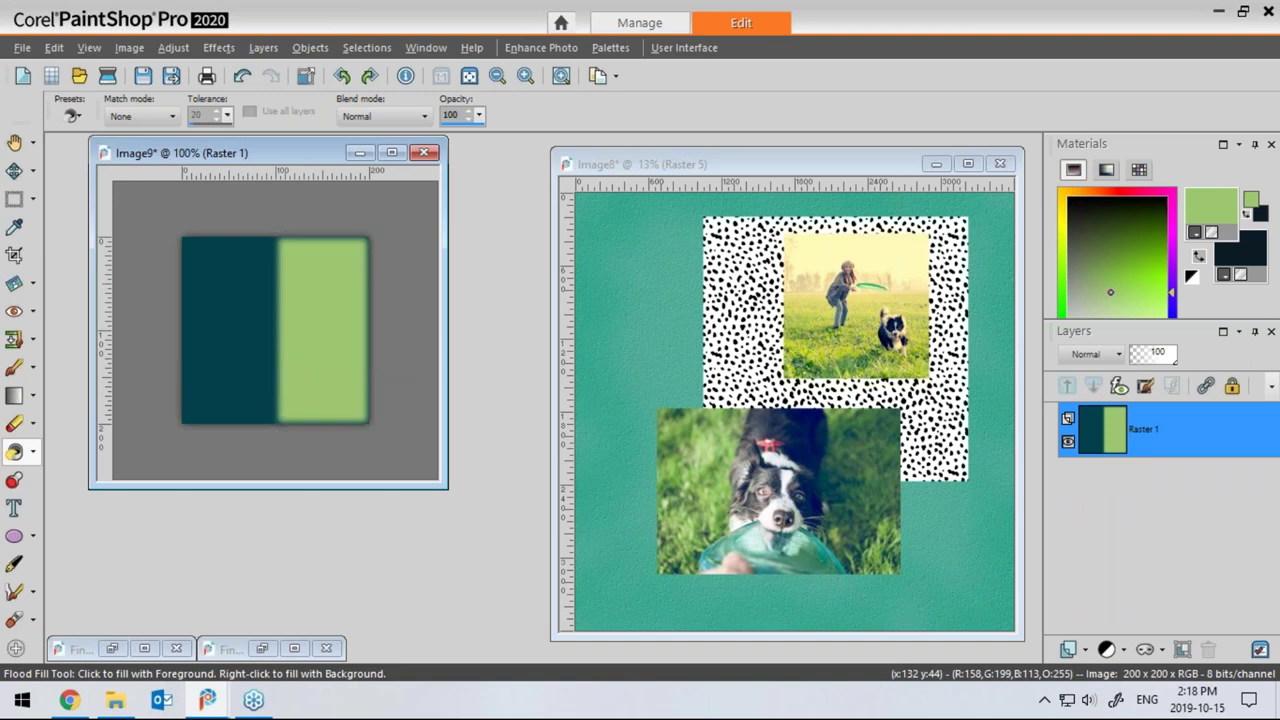
Draw a vertical rectangular selection about 37 pixels wide over the boundary between teal and light green, and feather it by 10
click(14, 199)
mouse_move(256, 219)
mouse_down()
mouse_move(286, 286)
mouse_move(289, 437)
mouse_up()
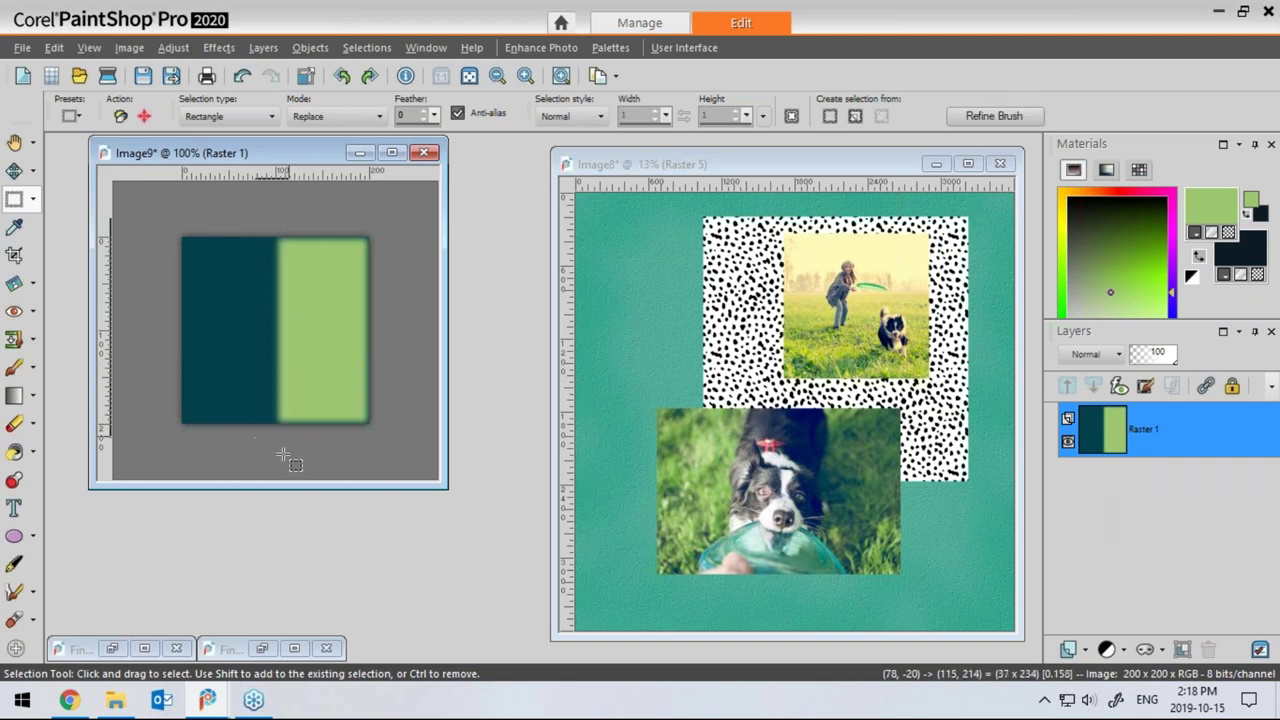
click(366, 47)
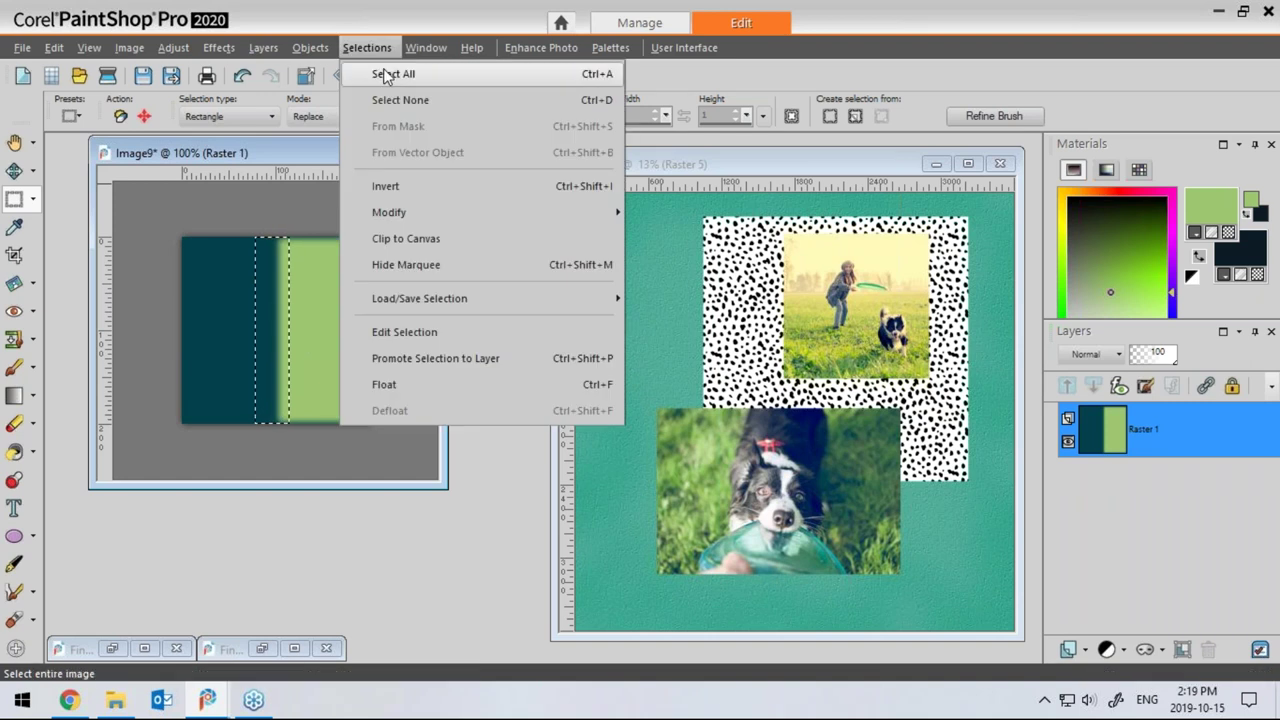
mouse_move(398, 222)
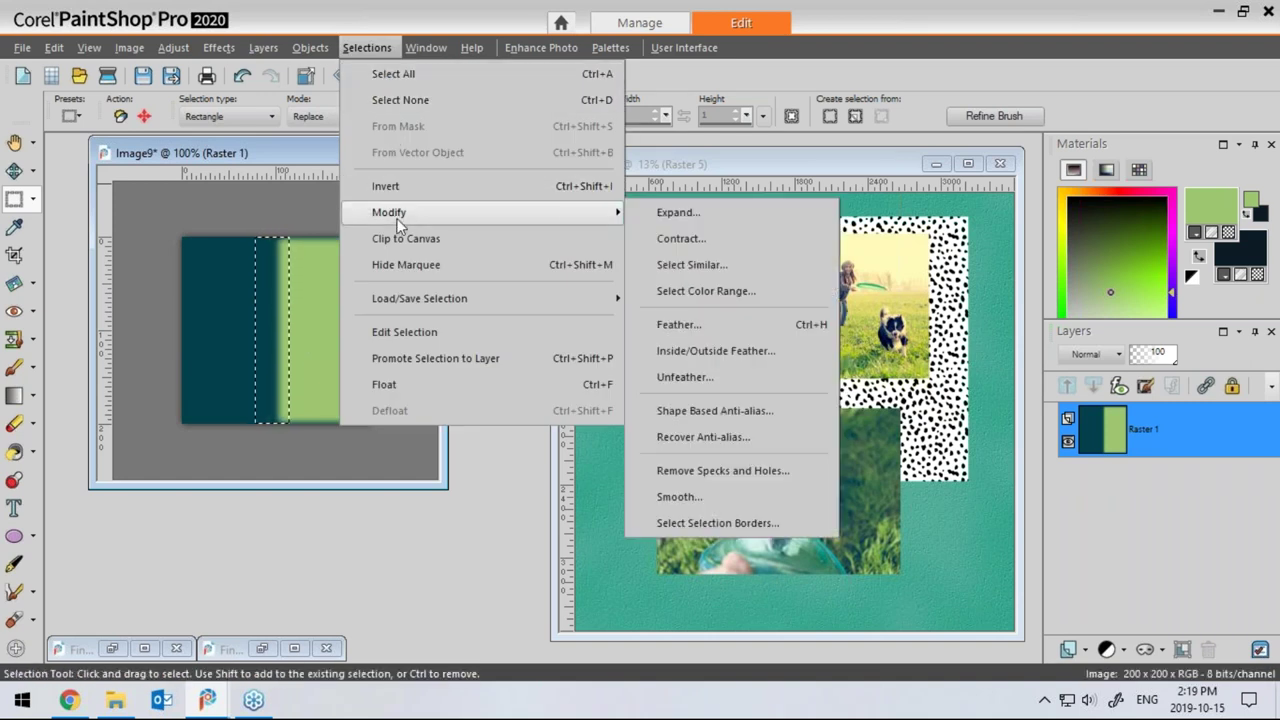
click(683, 325)
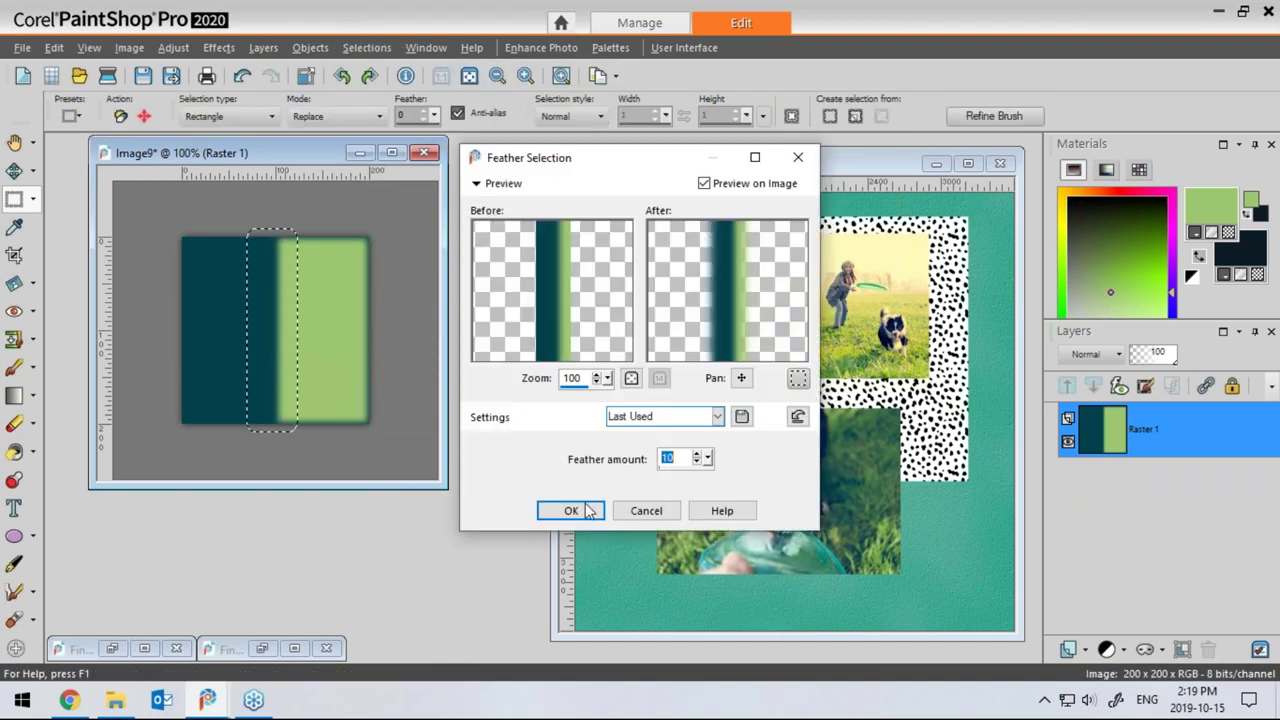
click(572, 511)
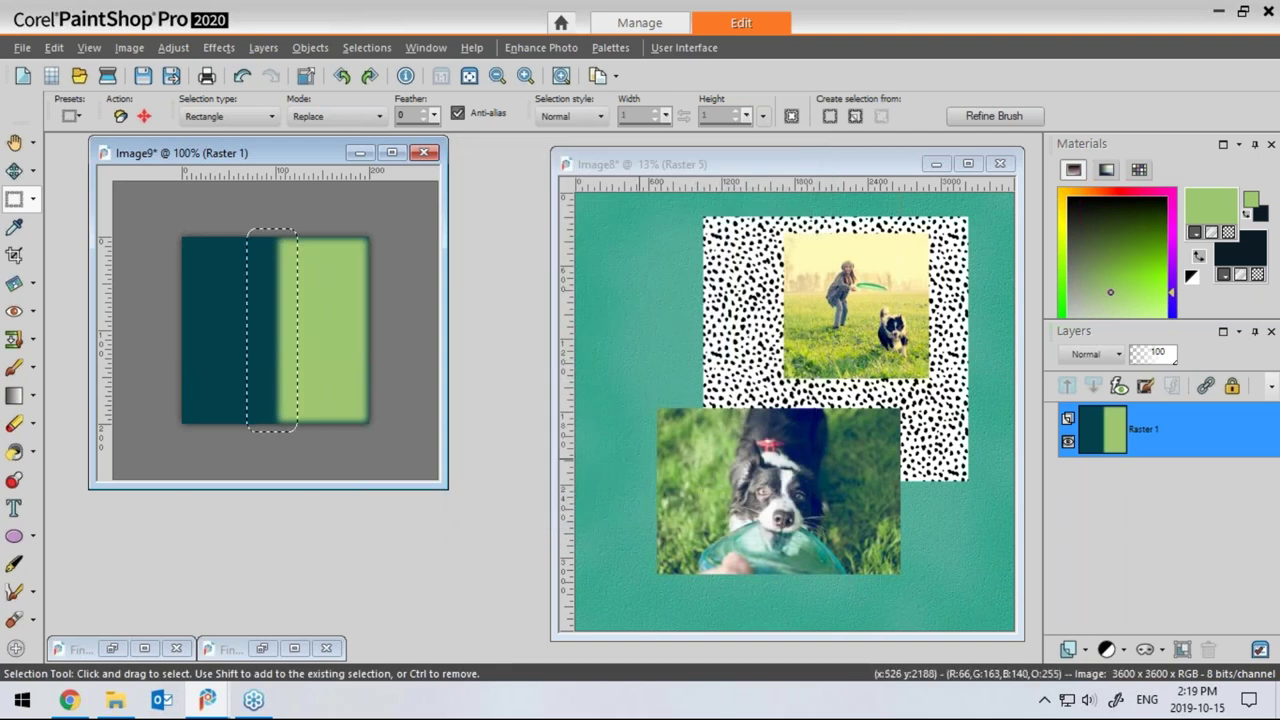
Sample medium green (R 121, G 162, B 96) from the lower dog photo and flood fill the feathered middle strip with it
click(15, 228)
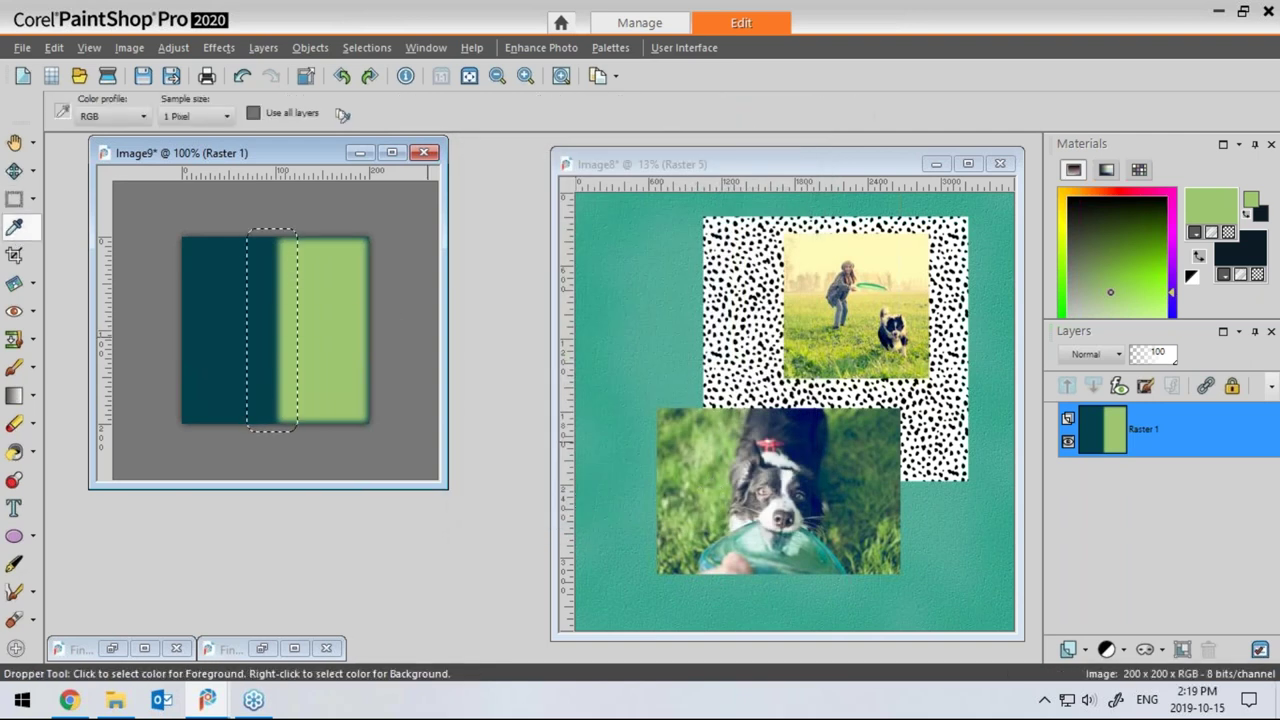
click(733, 435)
click(735, 433)
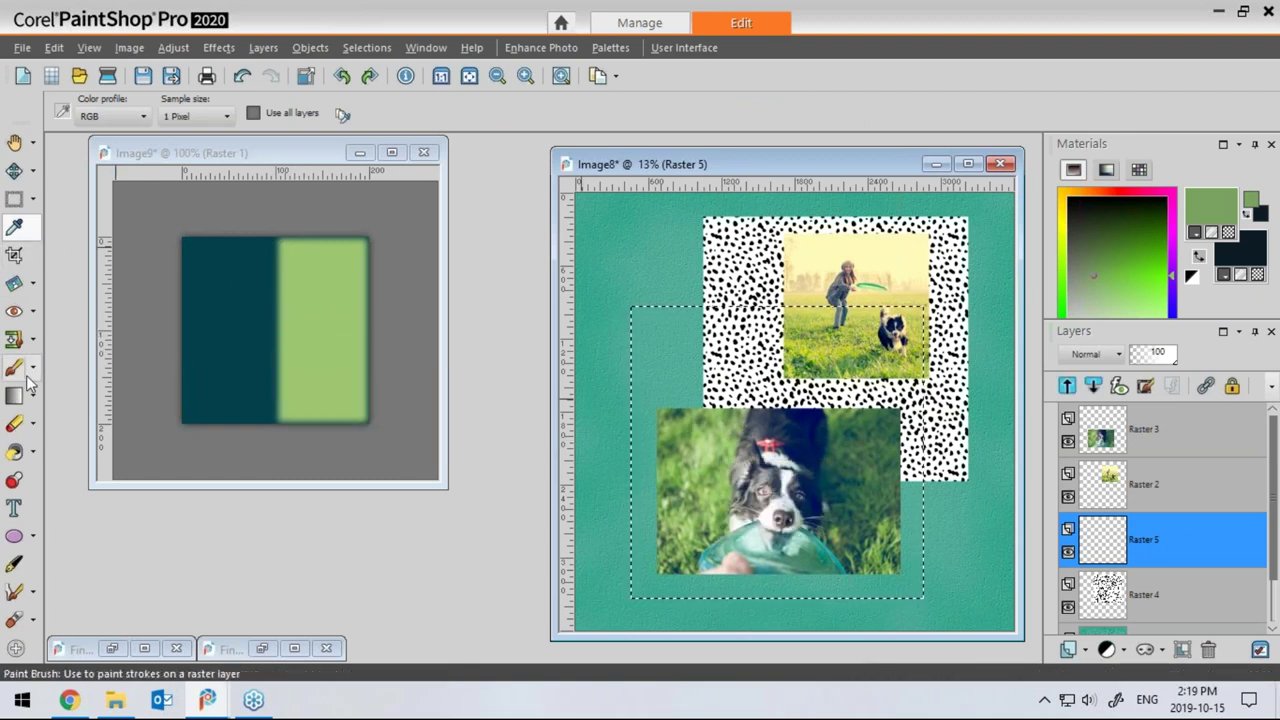
click(14, 451)
click(283, 152)
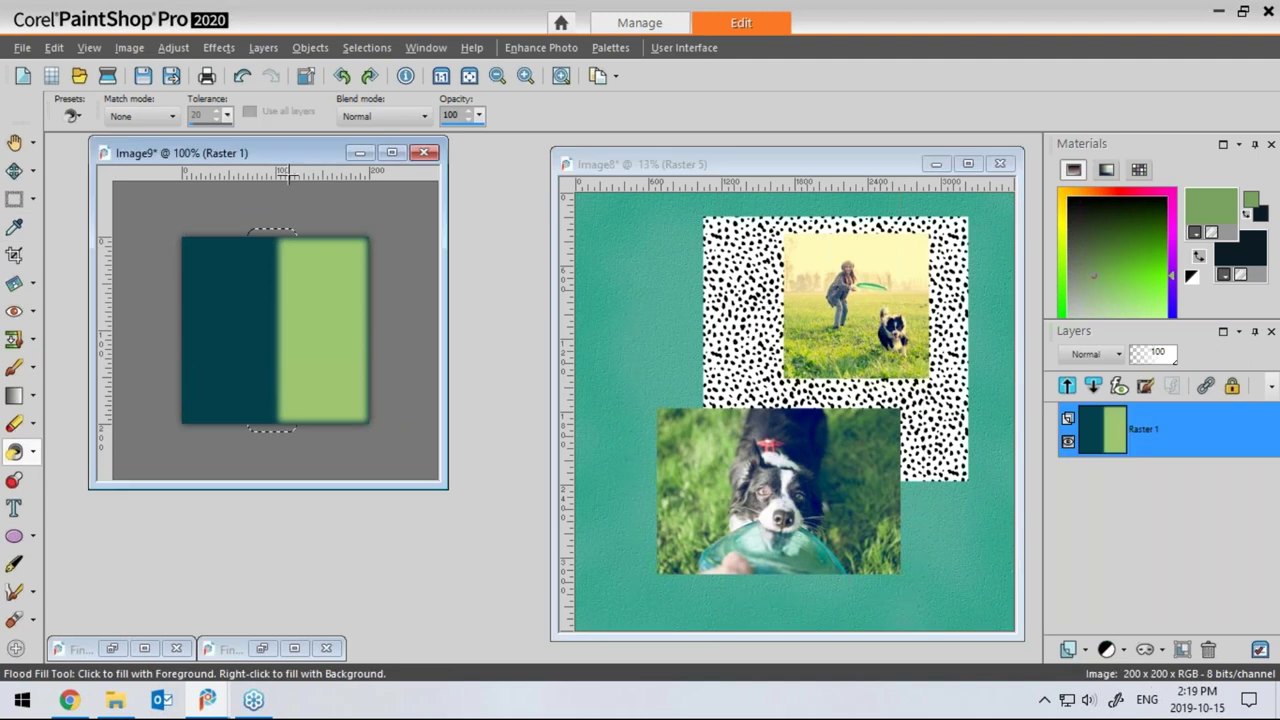
click(275, 286)
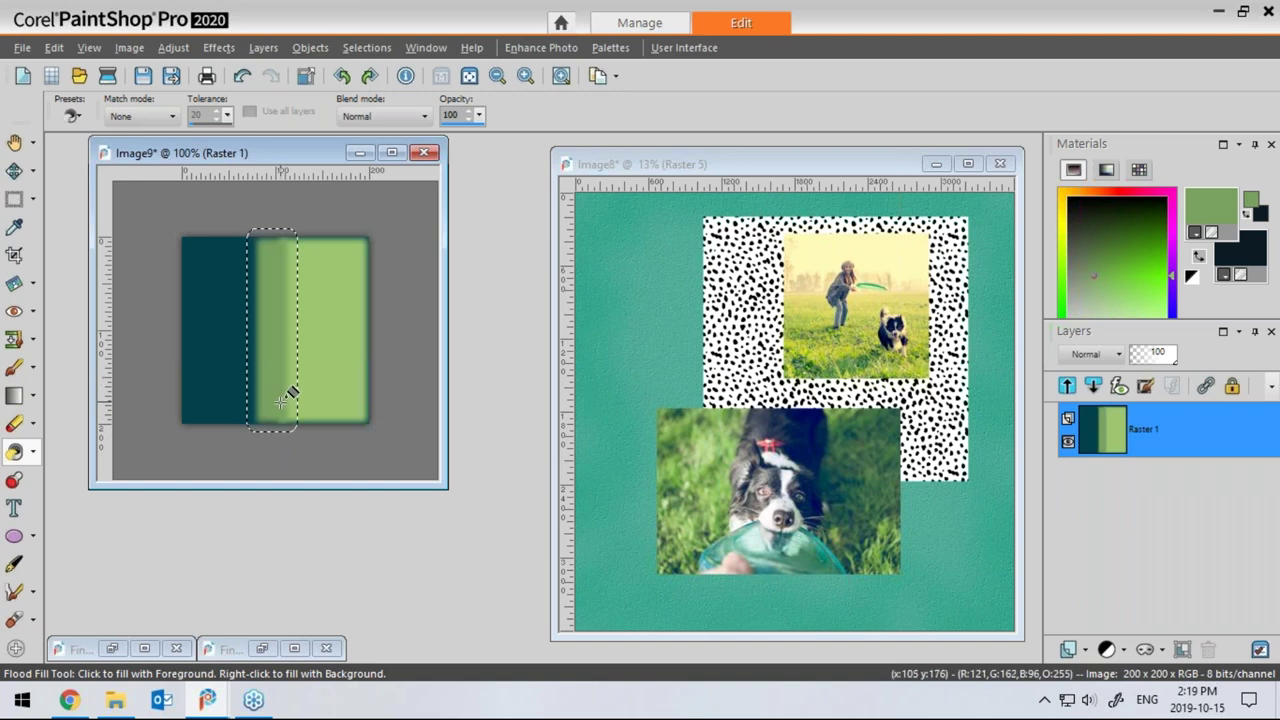
Sample a darker grass green from the lower dog photo, flood fill the middle strip with it and deselect
key(e)
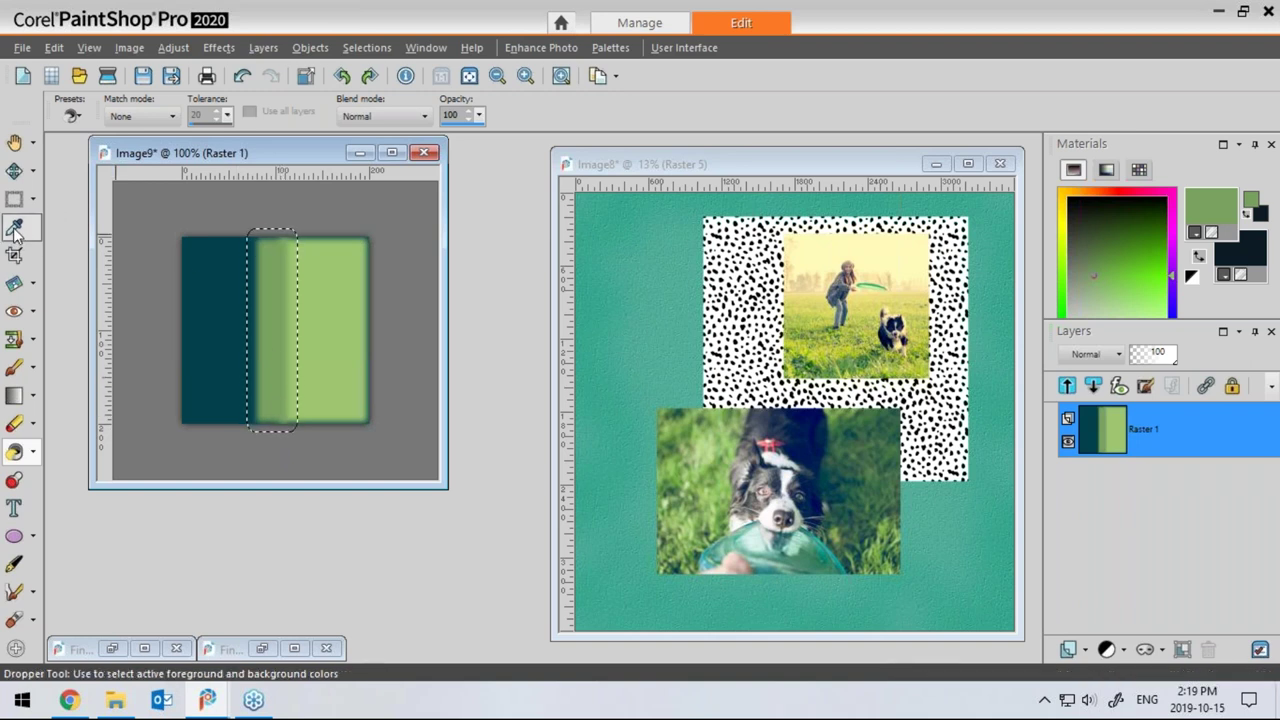
click(717, 464)
click(310, 156)
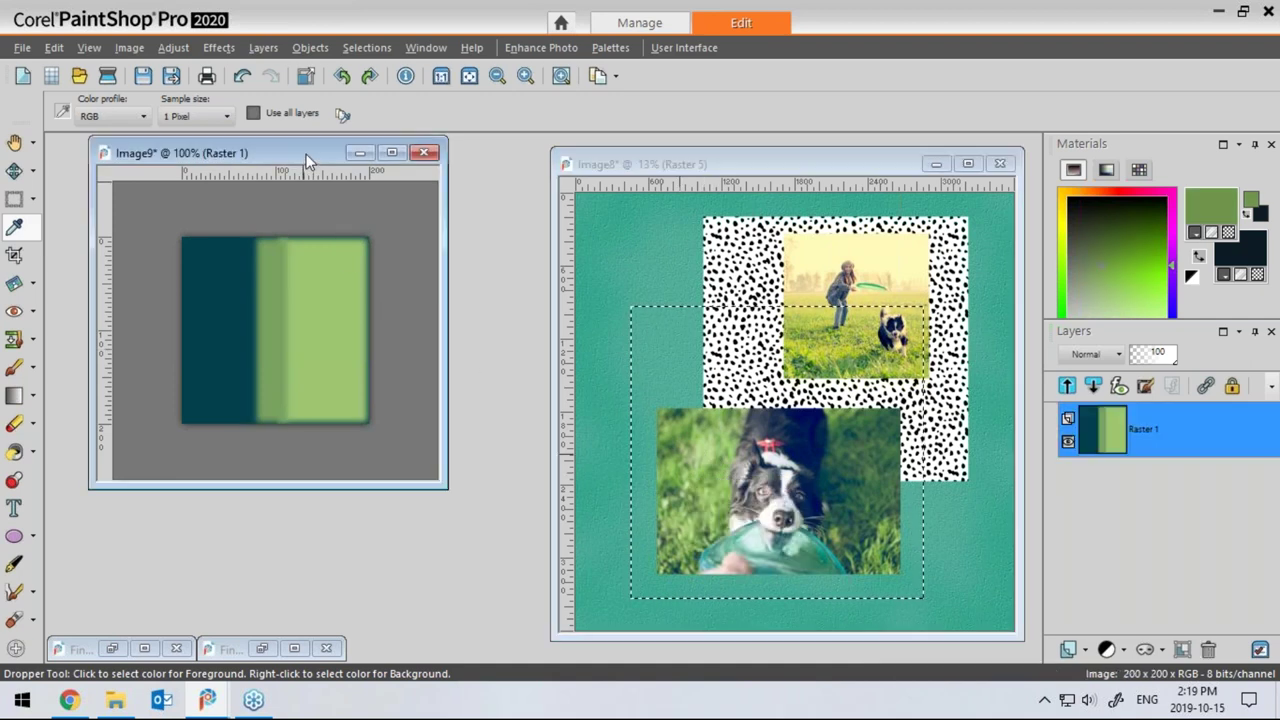
key(f)
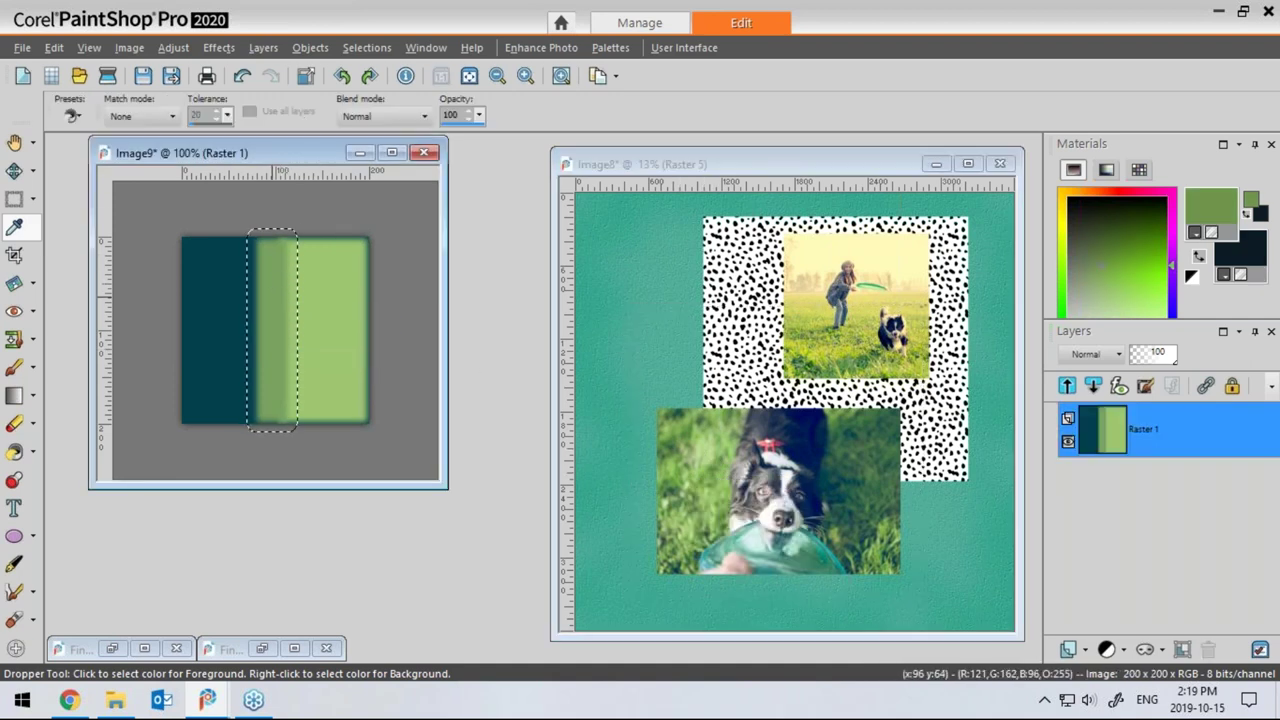
click(281, 298)
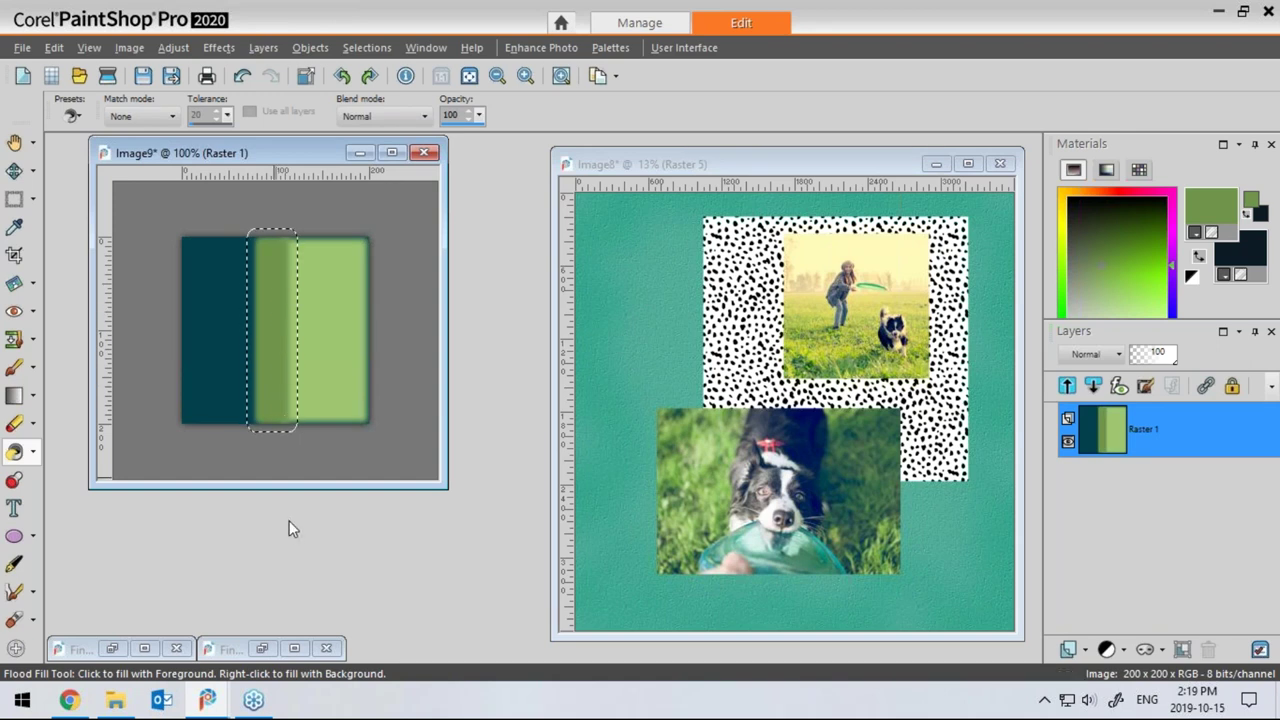
key(ctrl+d)
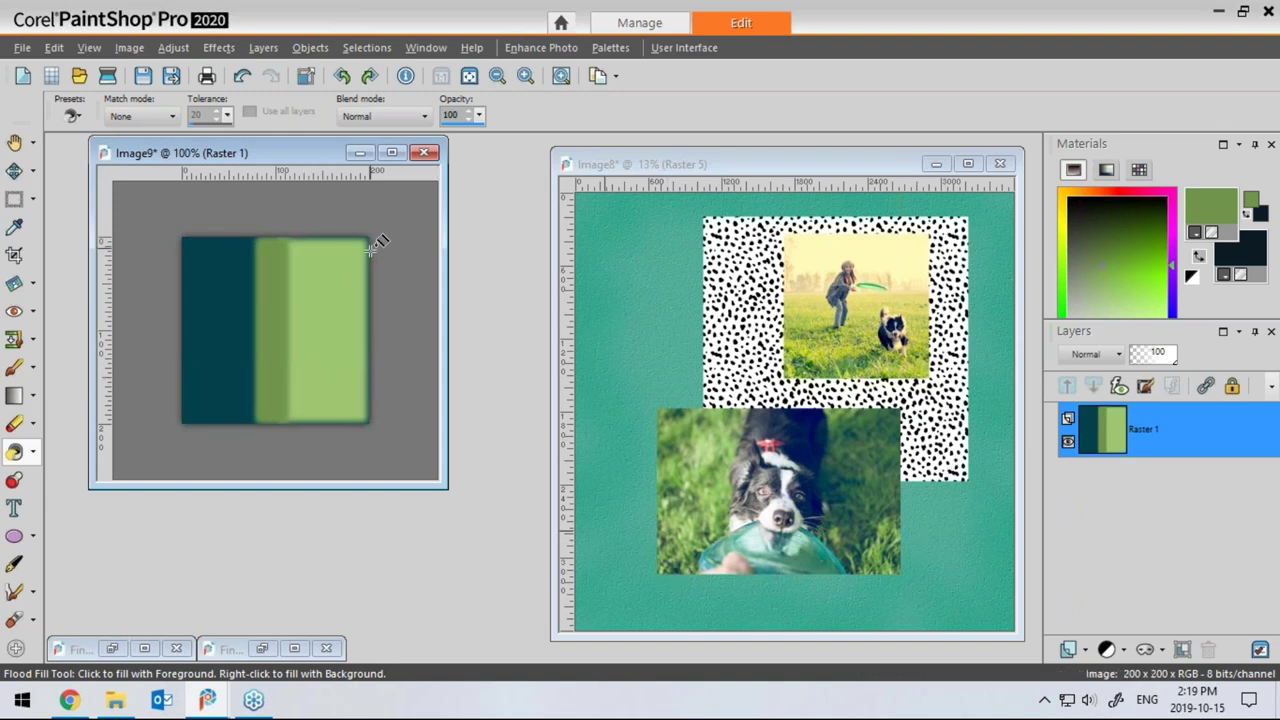
Draw a rectangular selection of about 178 x 179 pixels just inside the striped image's soft edges and crop the image to it
click(14, 202)
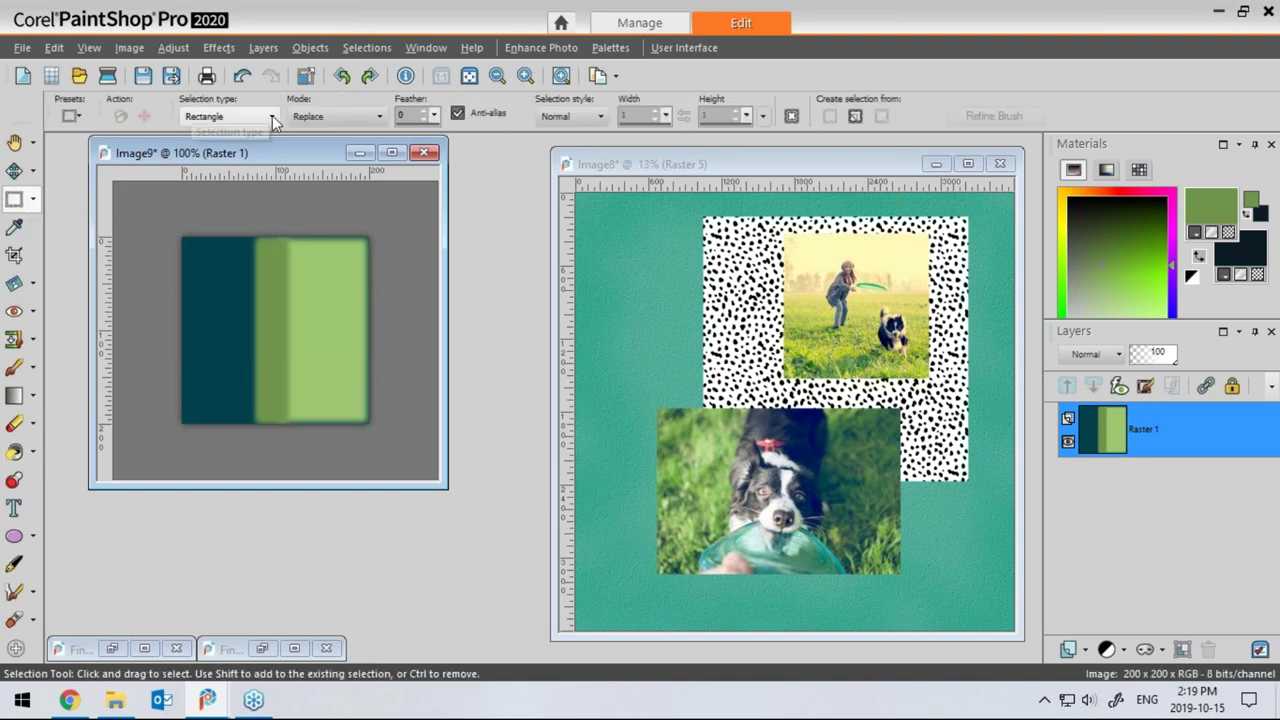
click(272, 118)
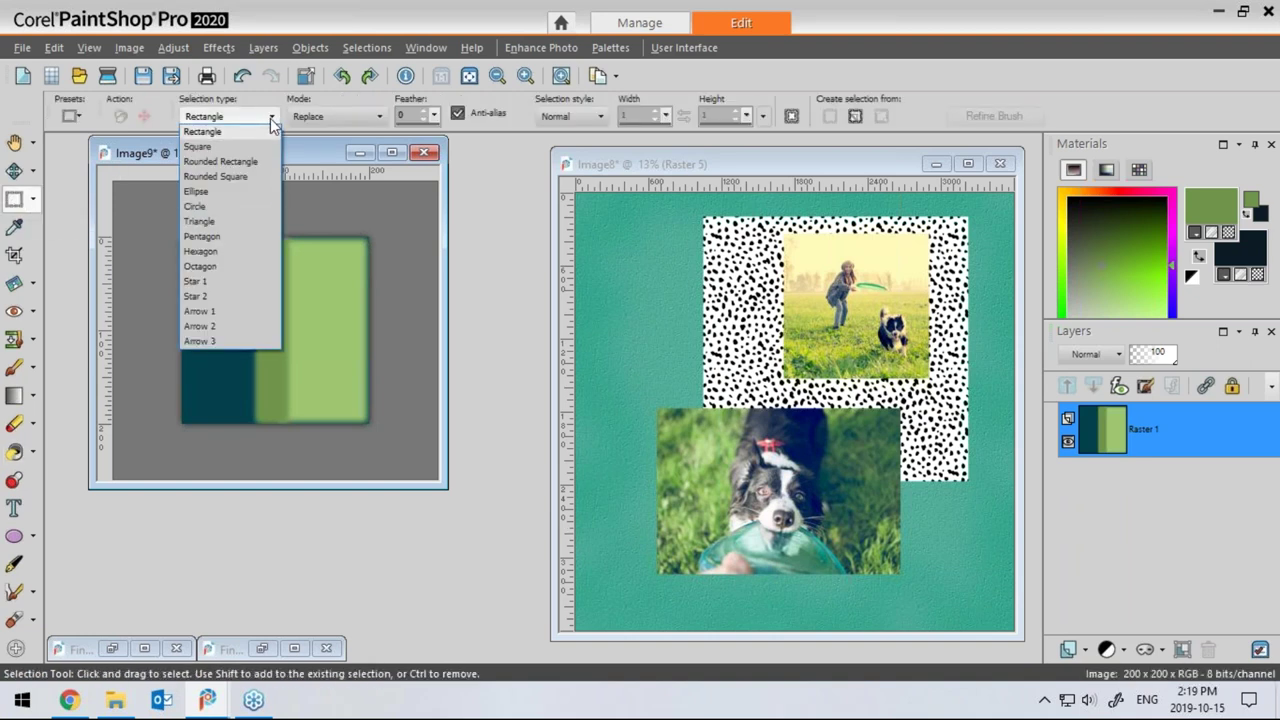
click(219, 132)
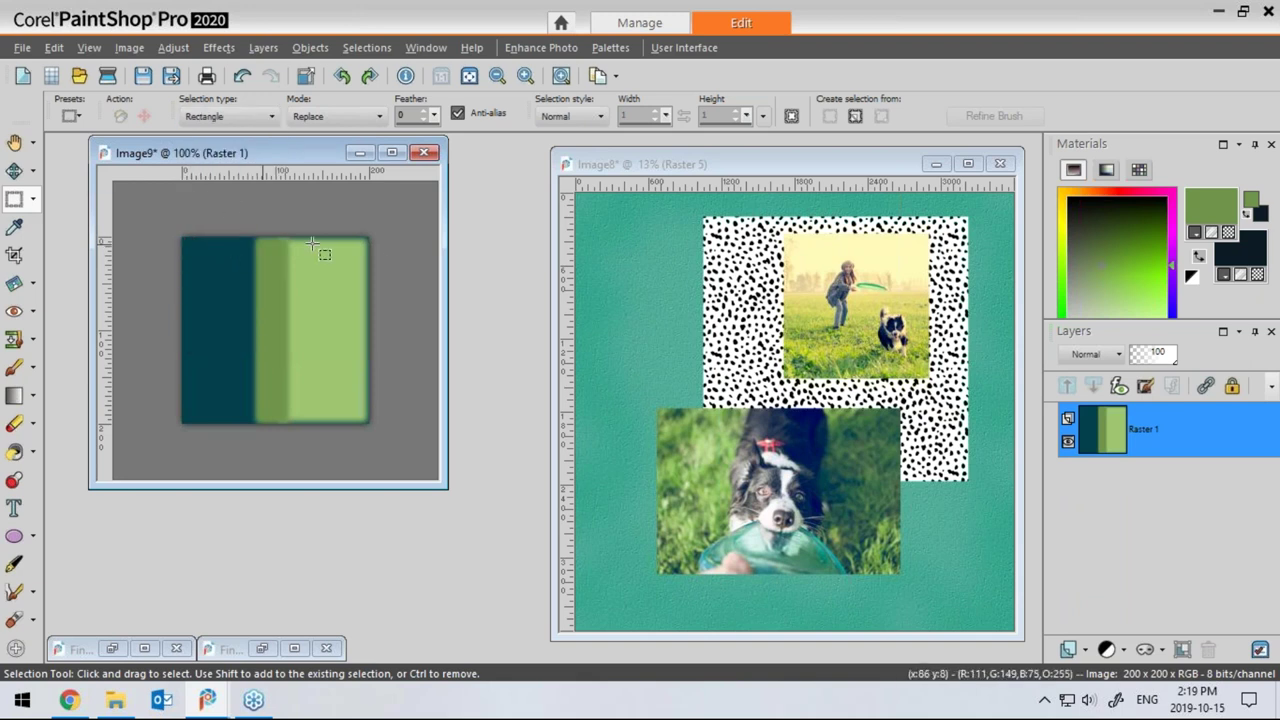
mouse_move(358, 247)
mouse_down()
mouse_move(211, 411)
mouse_move(190, 415)
mouse_up()
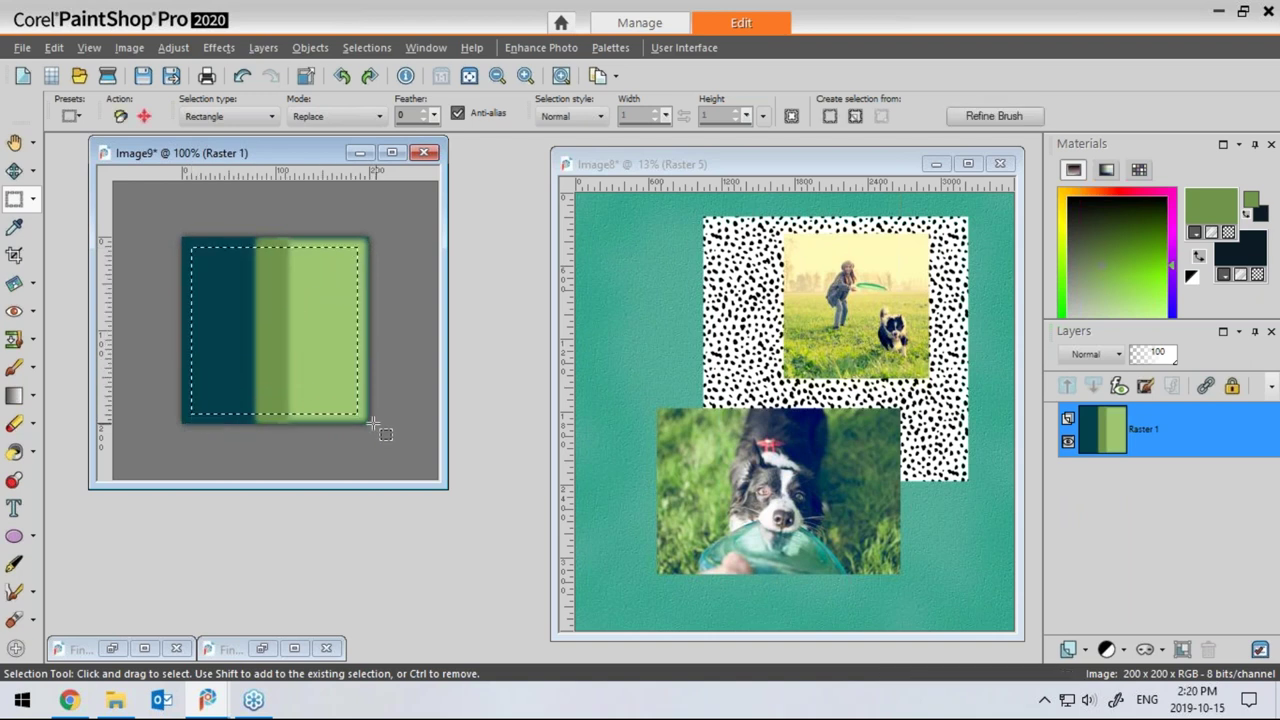
click(129, 47)
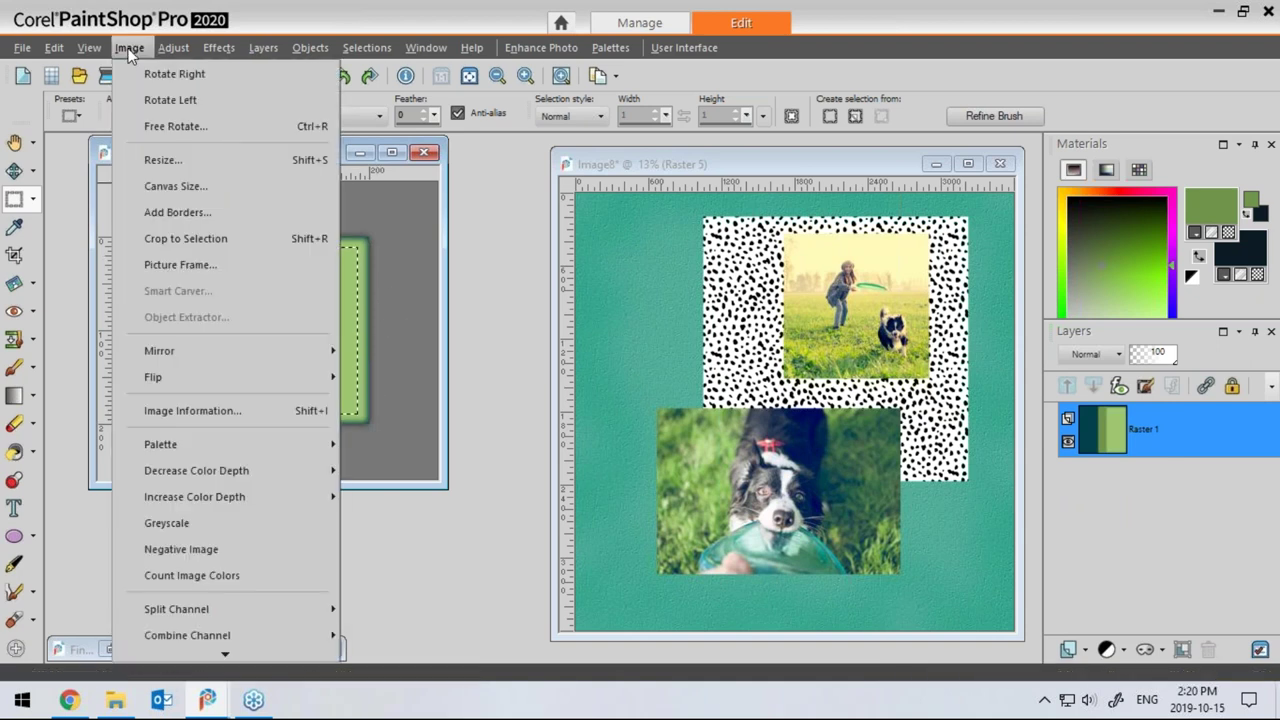
click(190, 245)
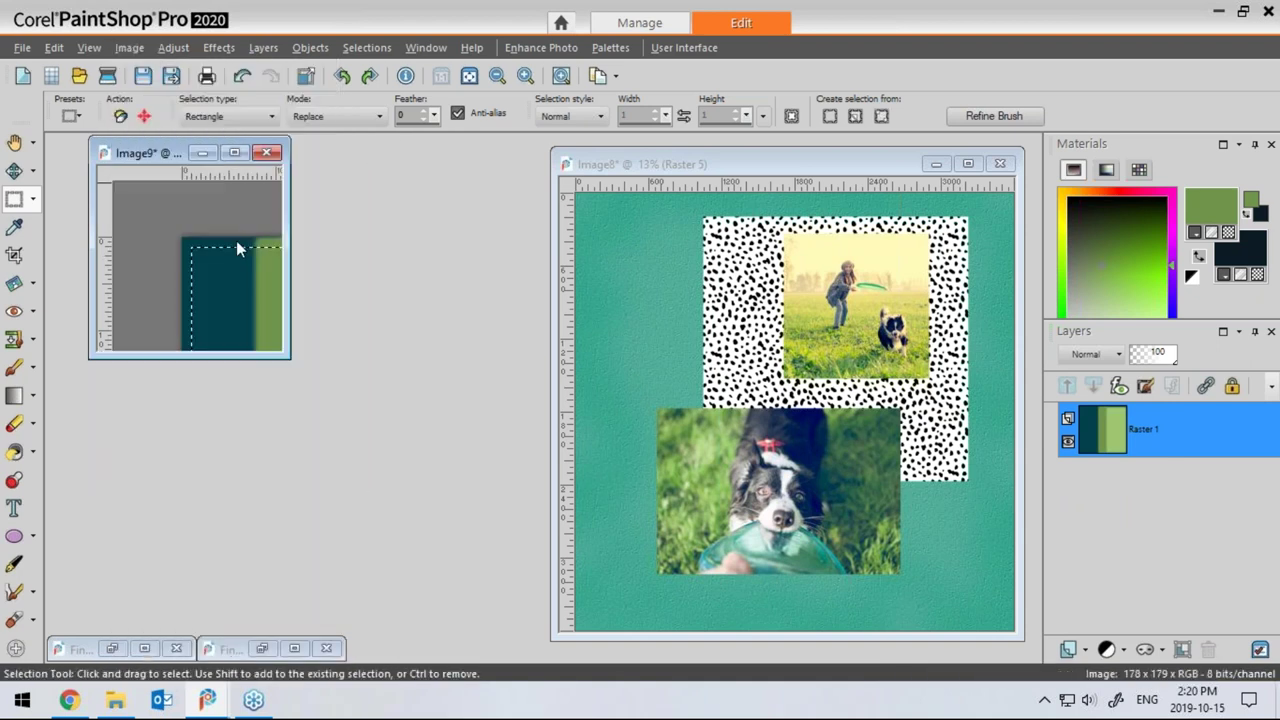
Set the page's foreground material to the Image9 striped pattern at angle 0 and scale 54
drag(176, 156, 207, 215)
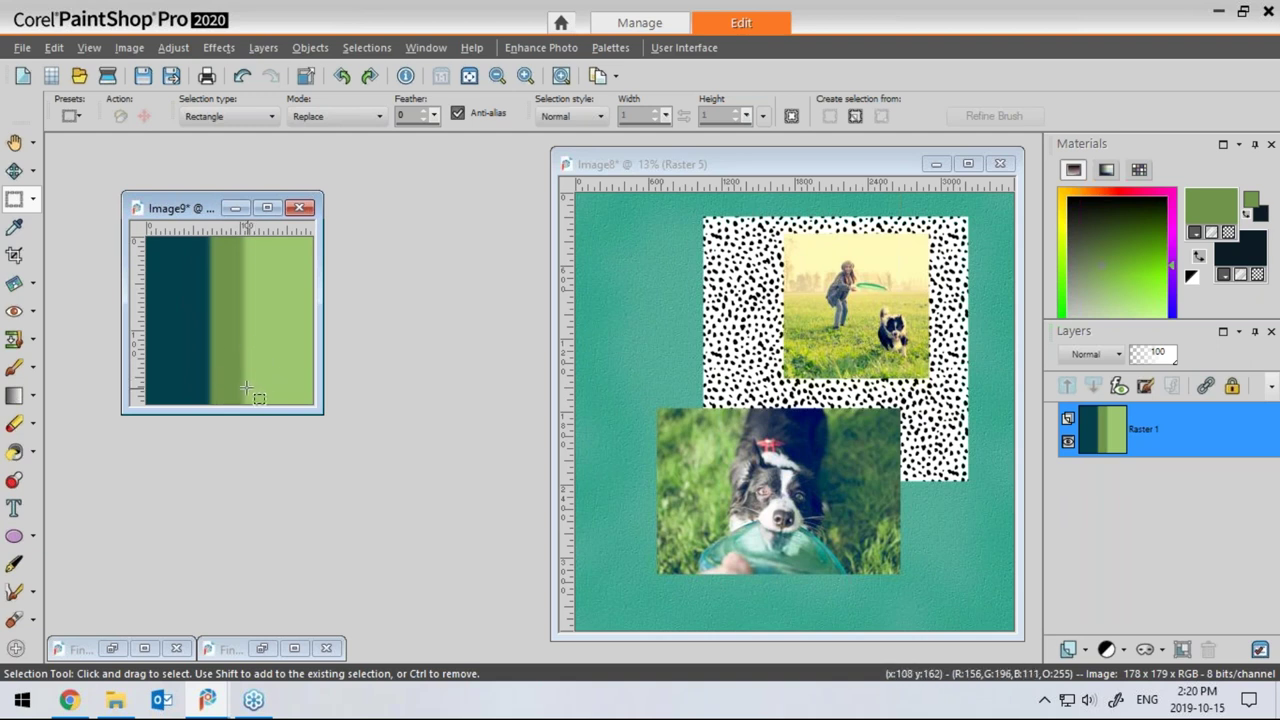
click(788, 165)
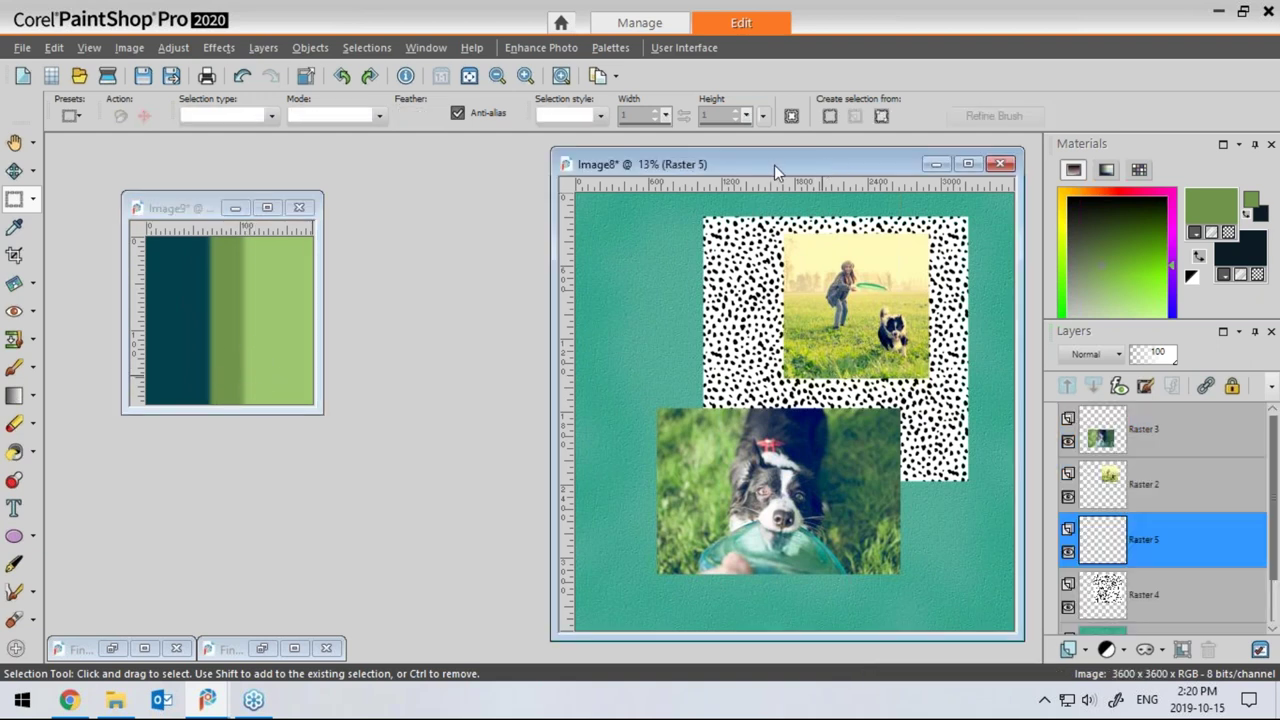
drag(780, 165, 600, 161)
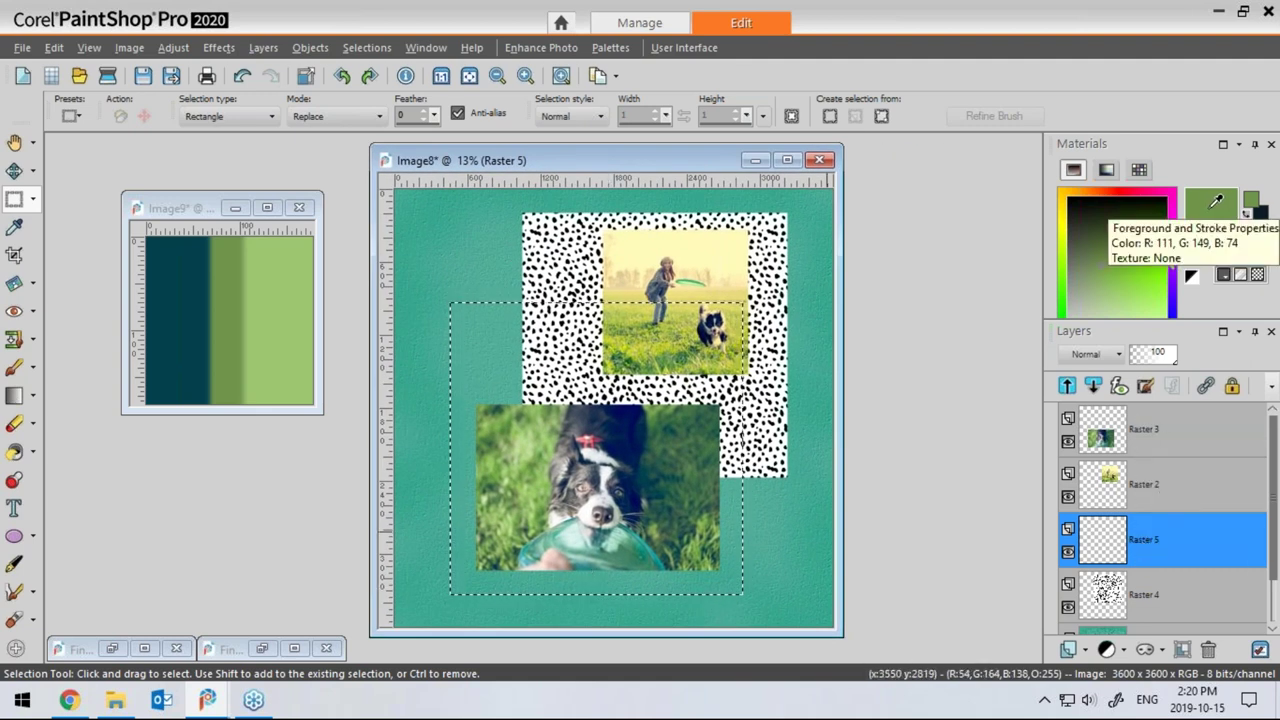
click(1206, 219)
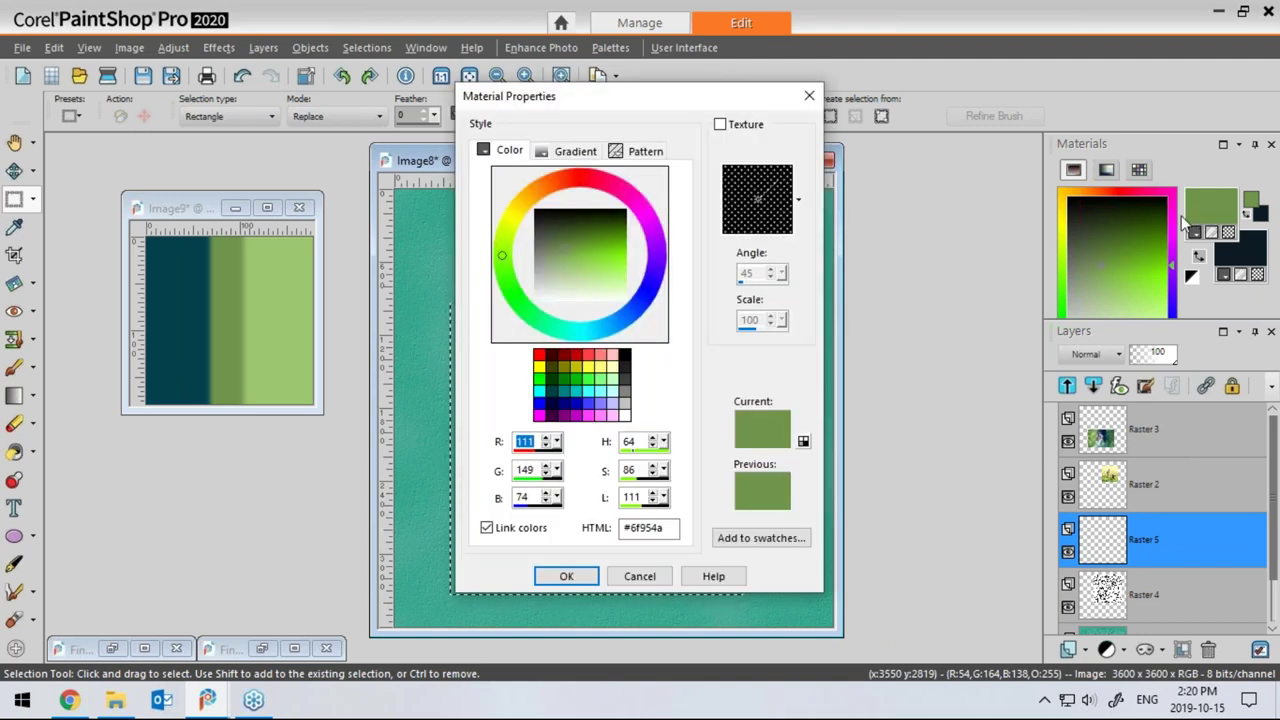
click(638, 151)
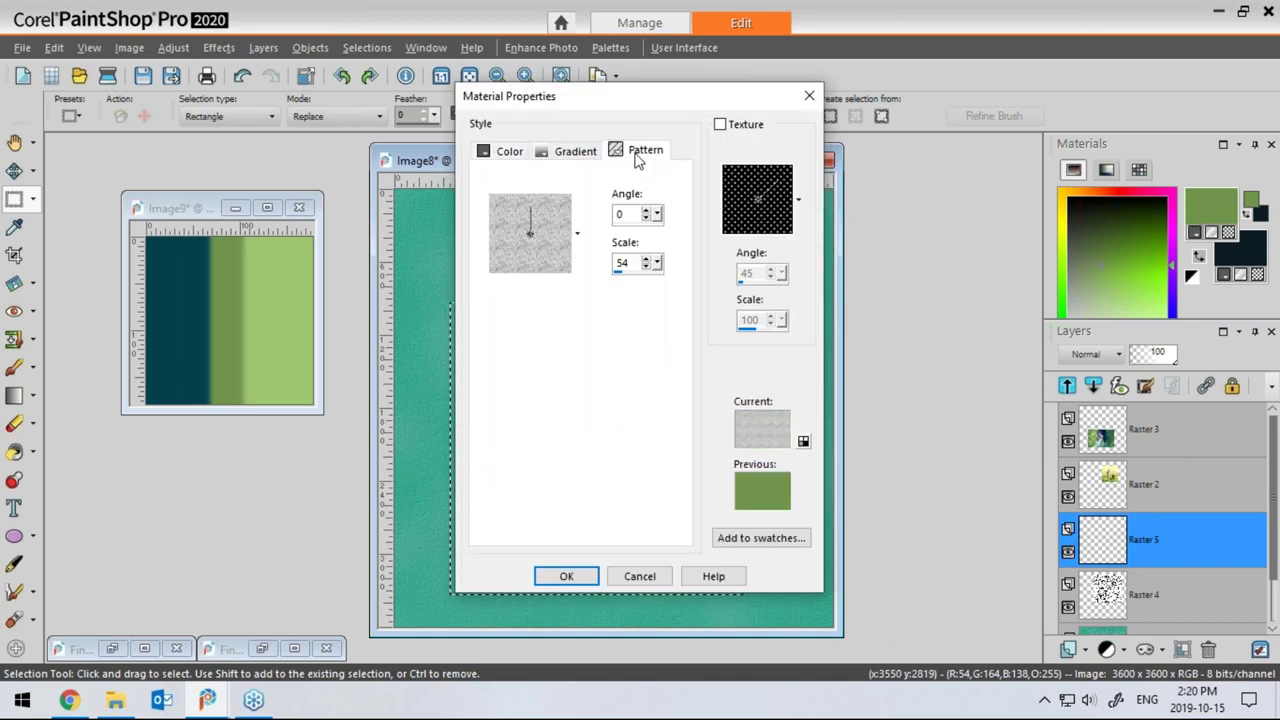
click(577, 237)
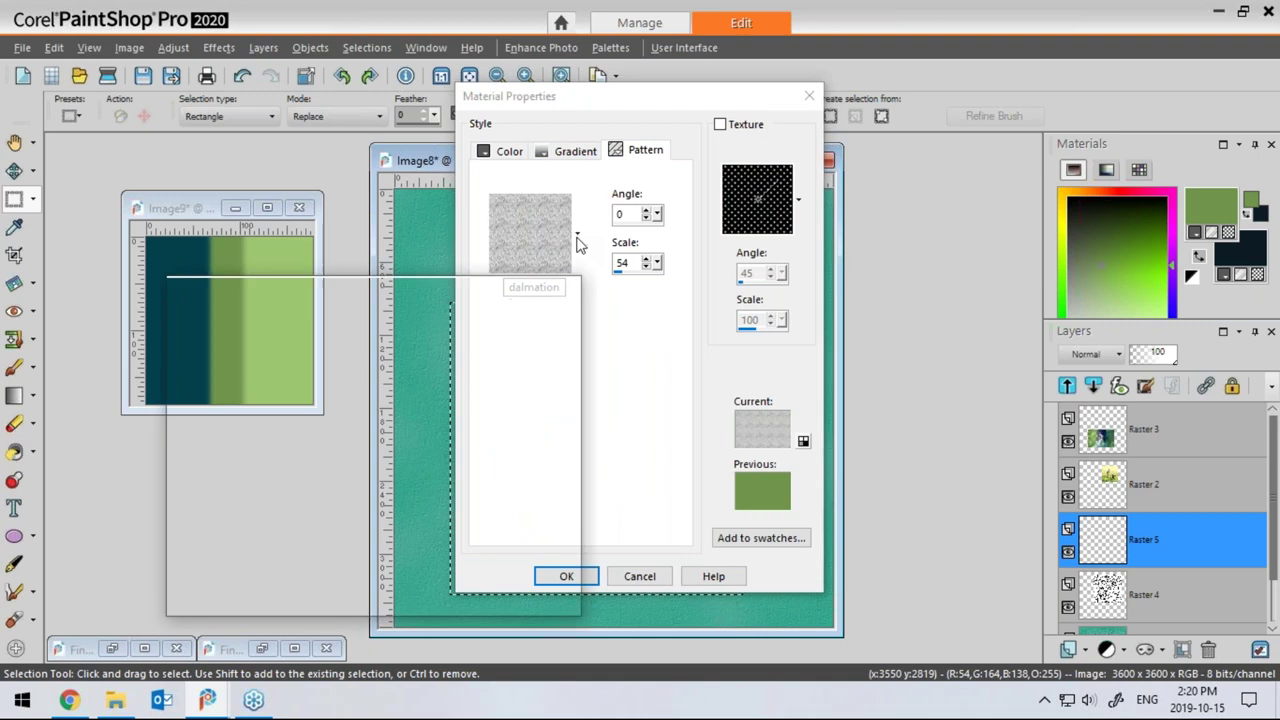
drag(561, 385, 558, 330)
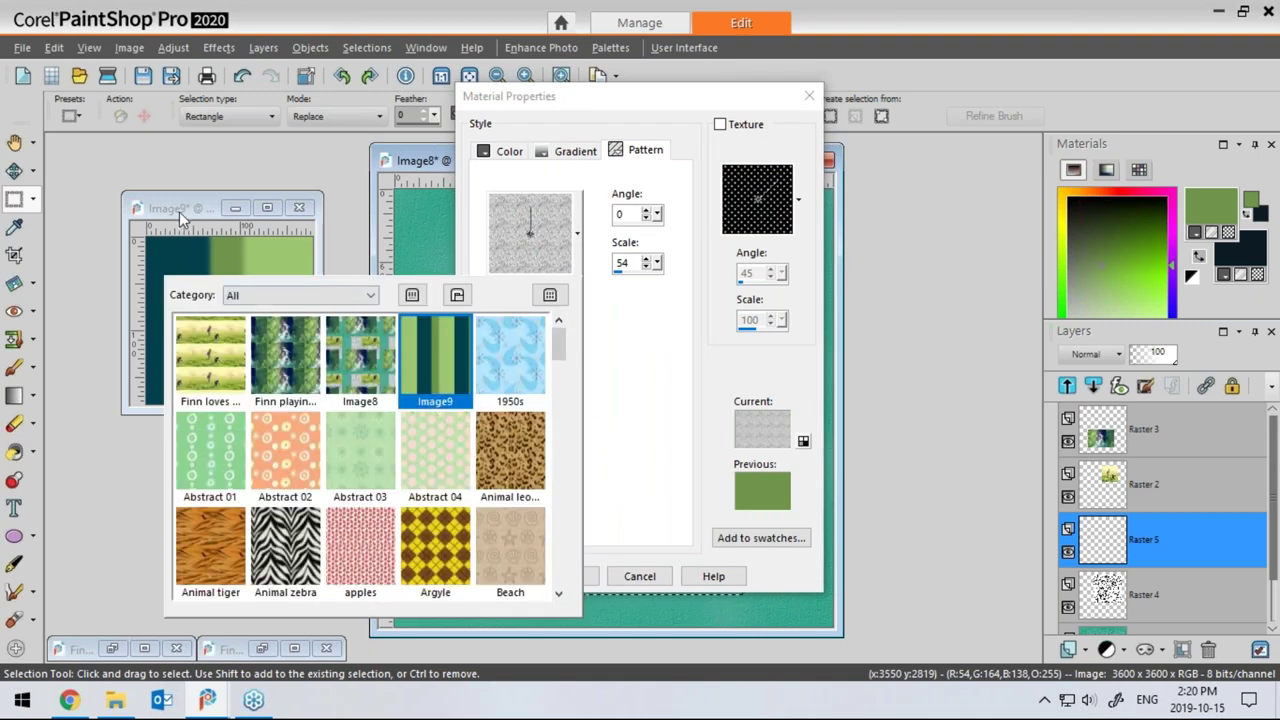
click(438, 359)
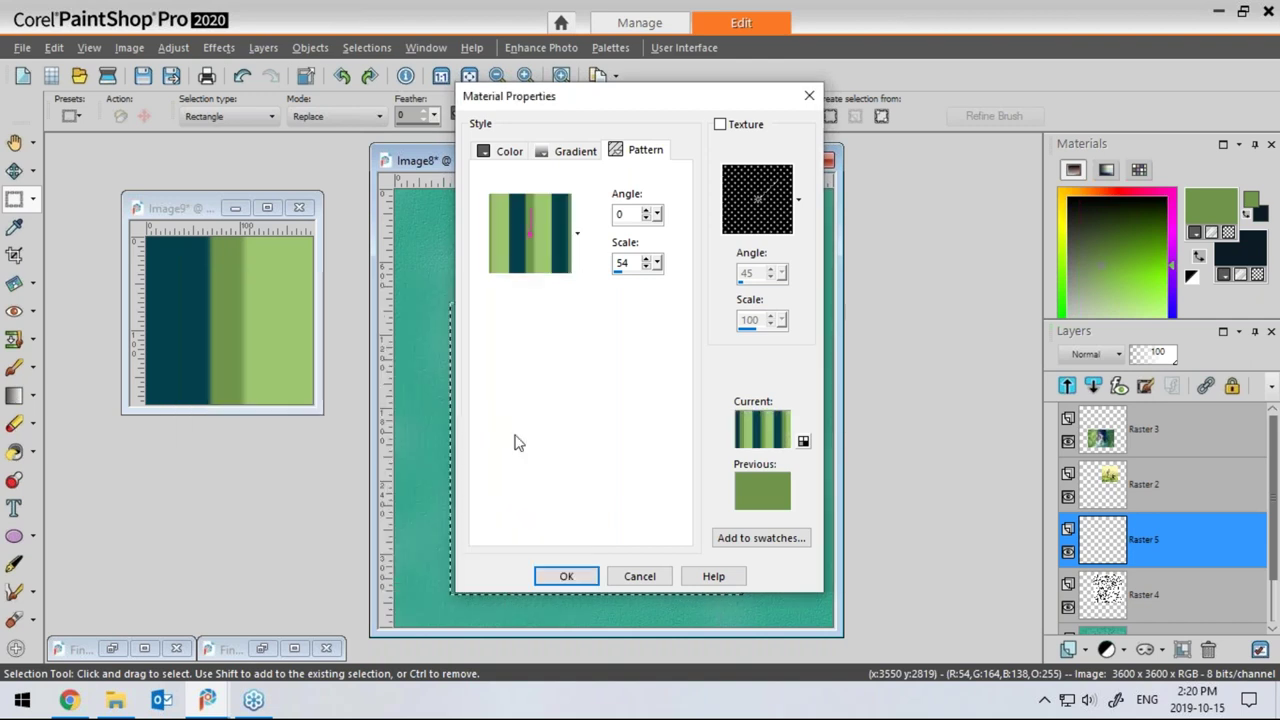
click(566, 577)
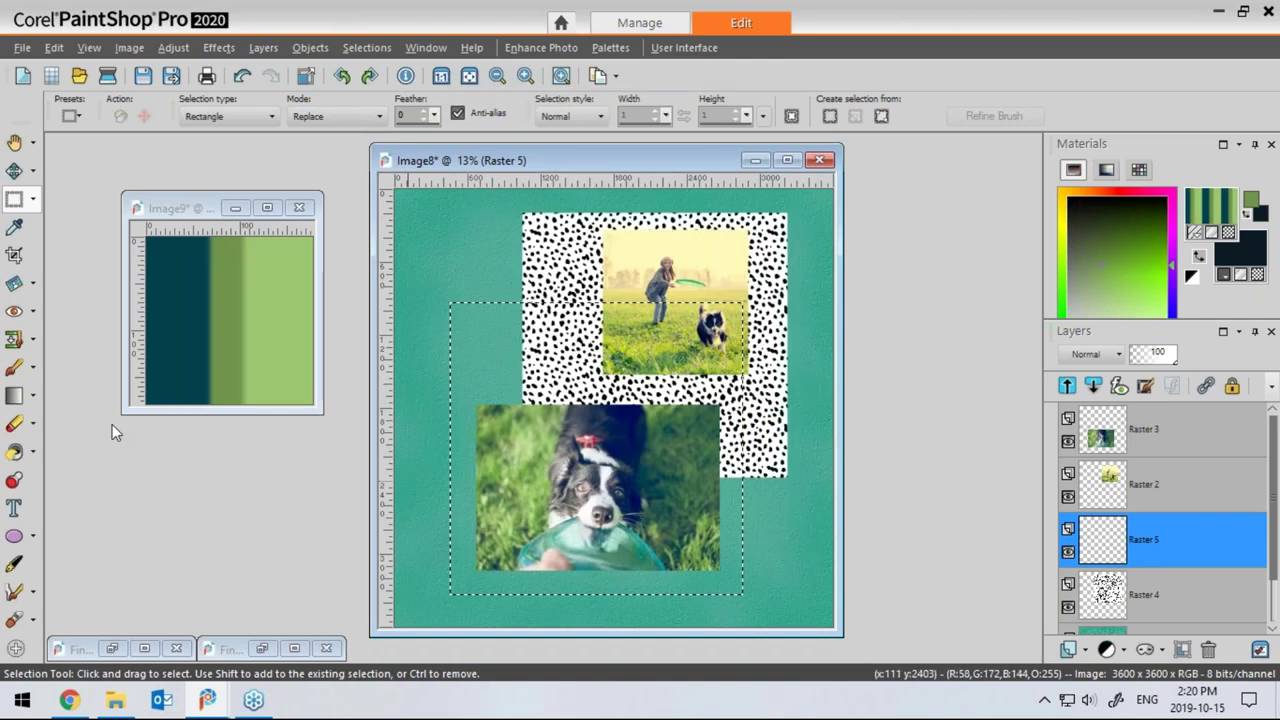
Flood fill the square selection on Raster 5 with the striped pattern and deselect
click(14, 453)
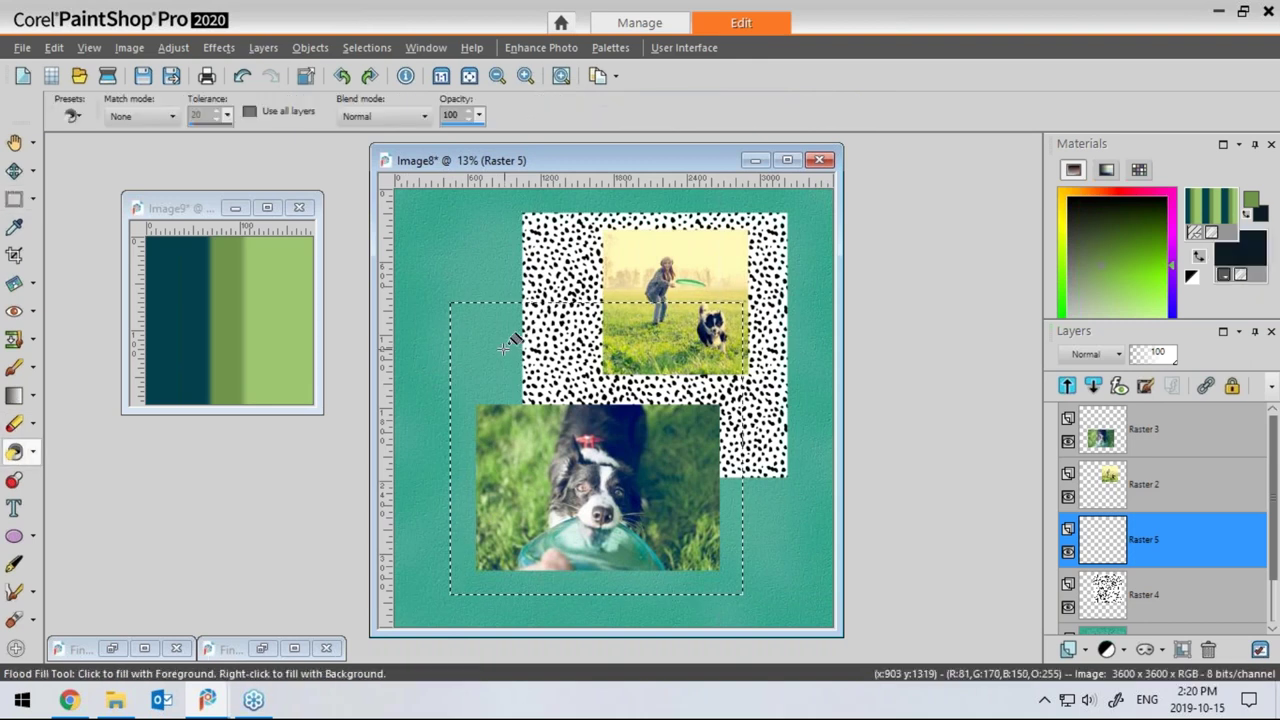
click(476, 484)
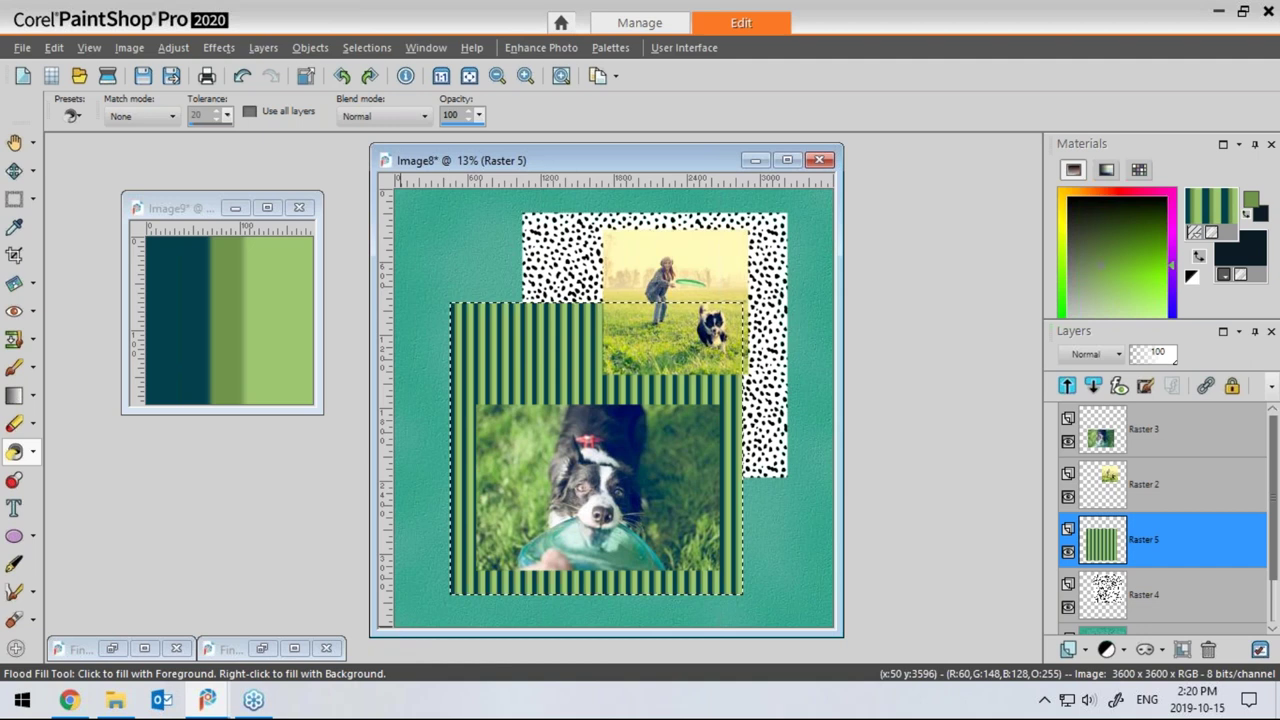
key(ctrl+d)
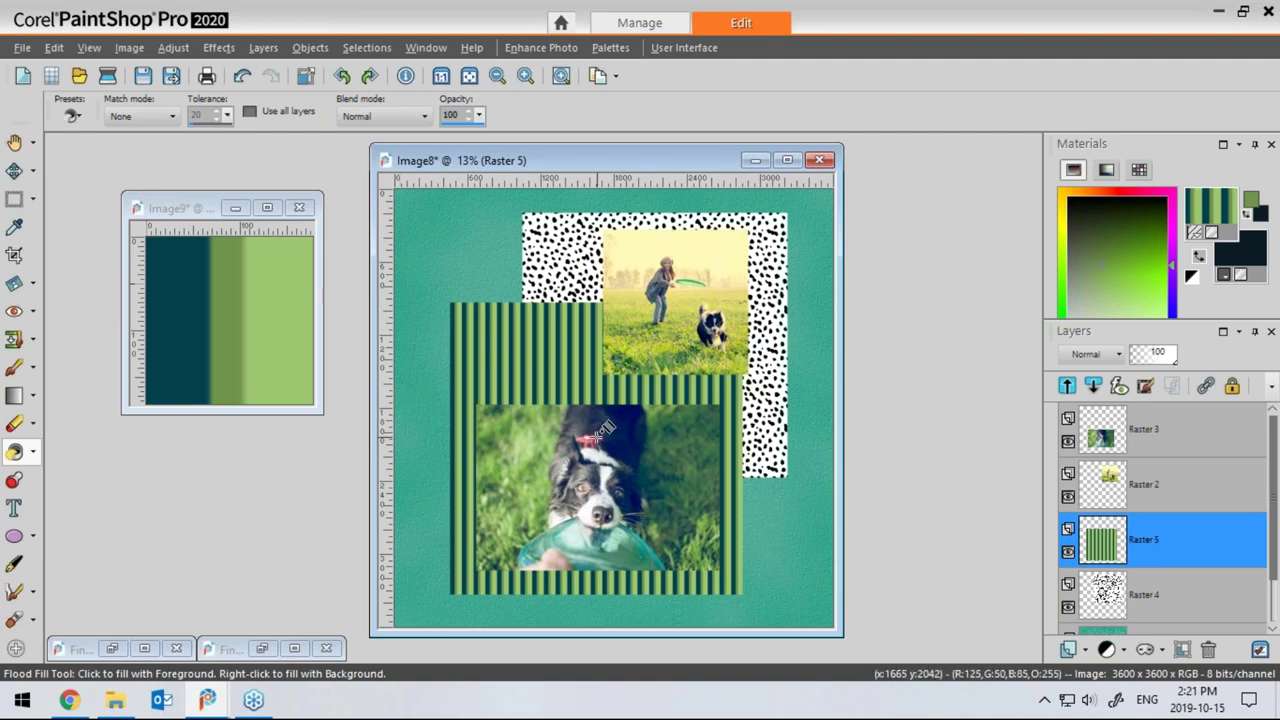
Sample red from the dog's collar in the lower photo, make it the solid foreground colour and darken it to deep red
click(14, 227)
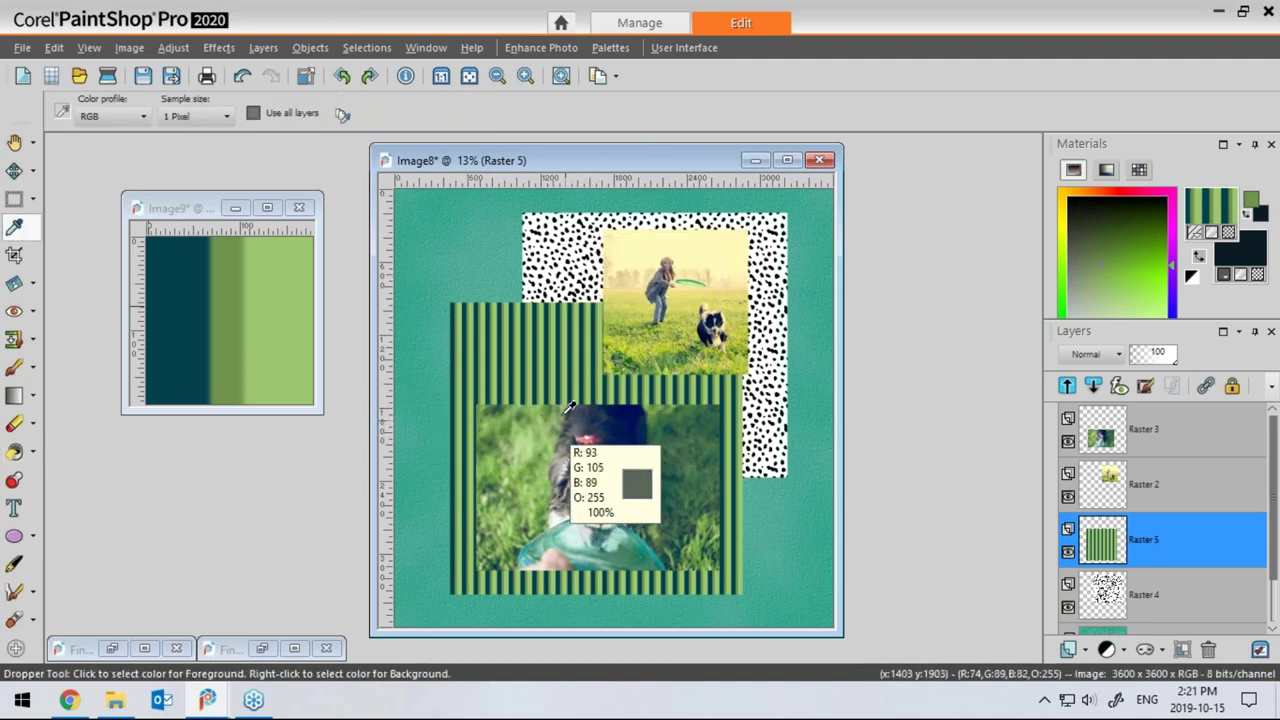
scroll(550, 440, up, 2)
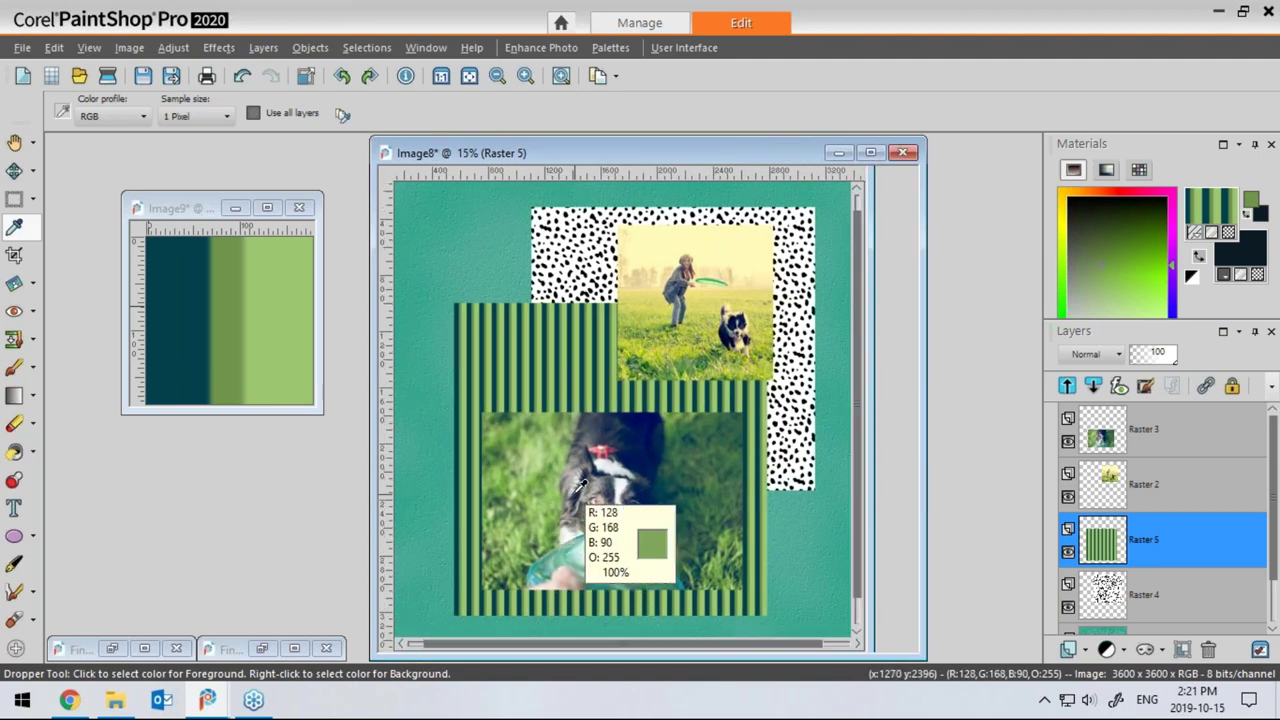
scroll(591, 483, up, 2)
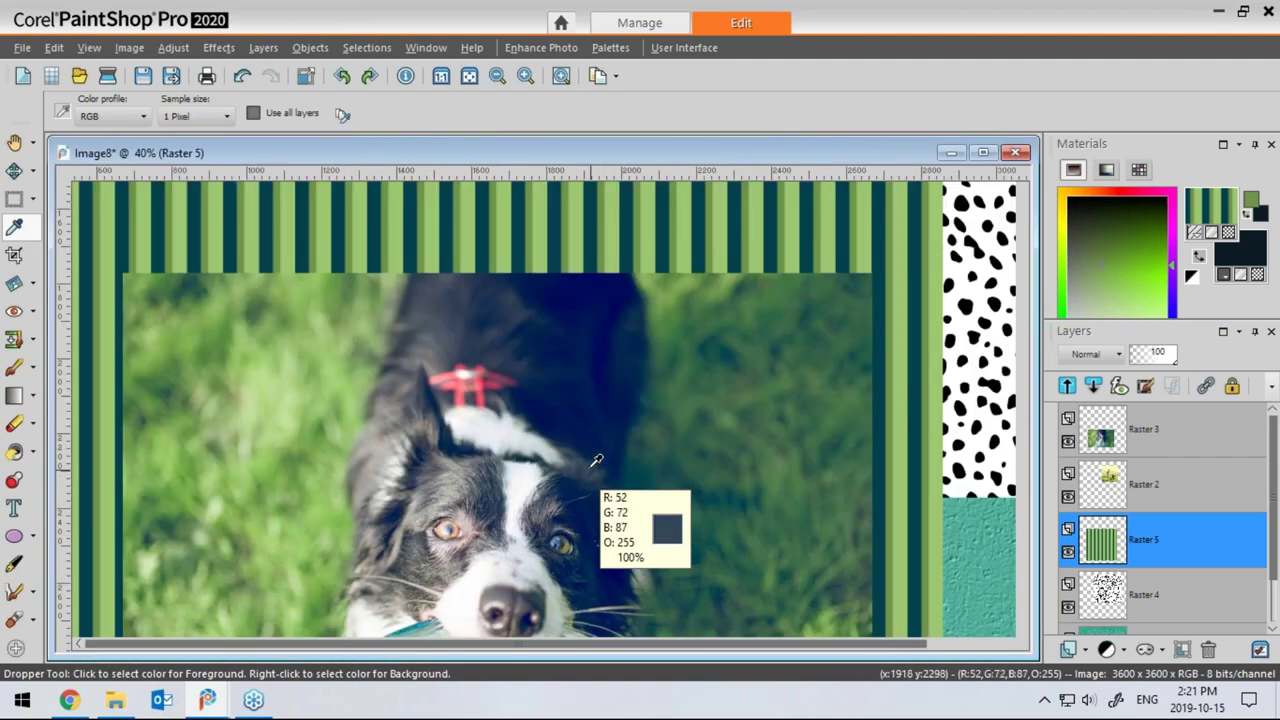
click(486, 380)
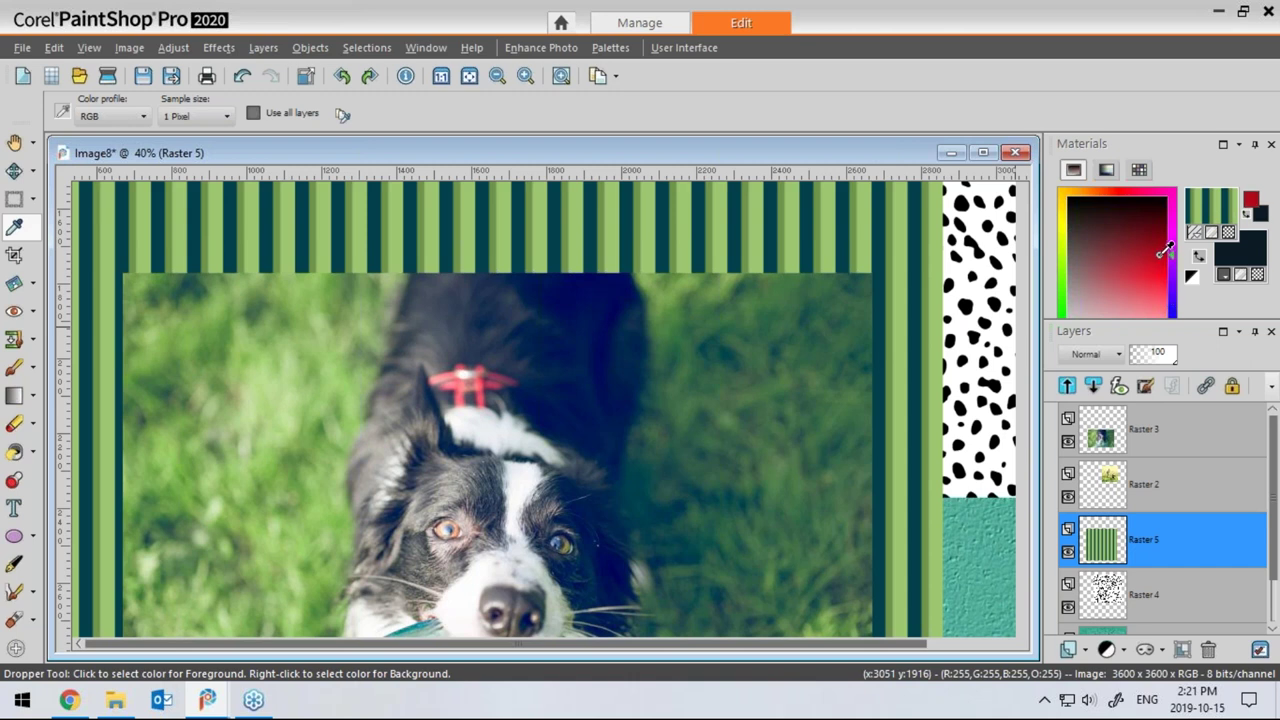
click(1195, 233)
click(1196, 200)
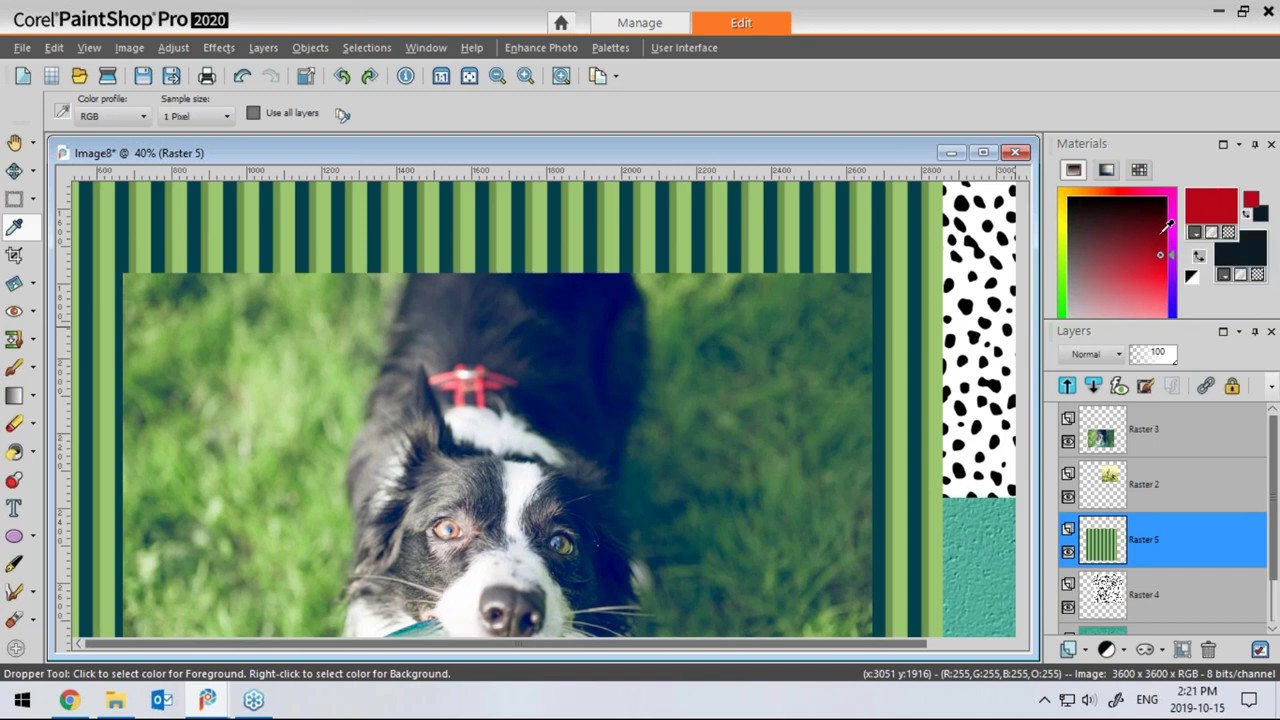
drag(1165, 233, 1168, 222)
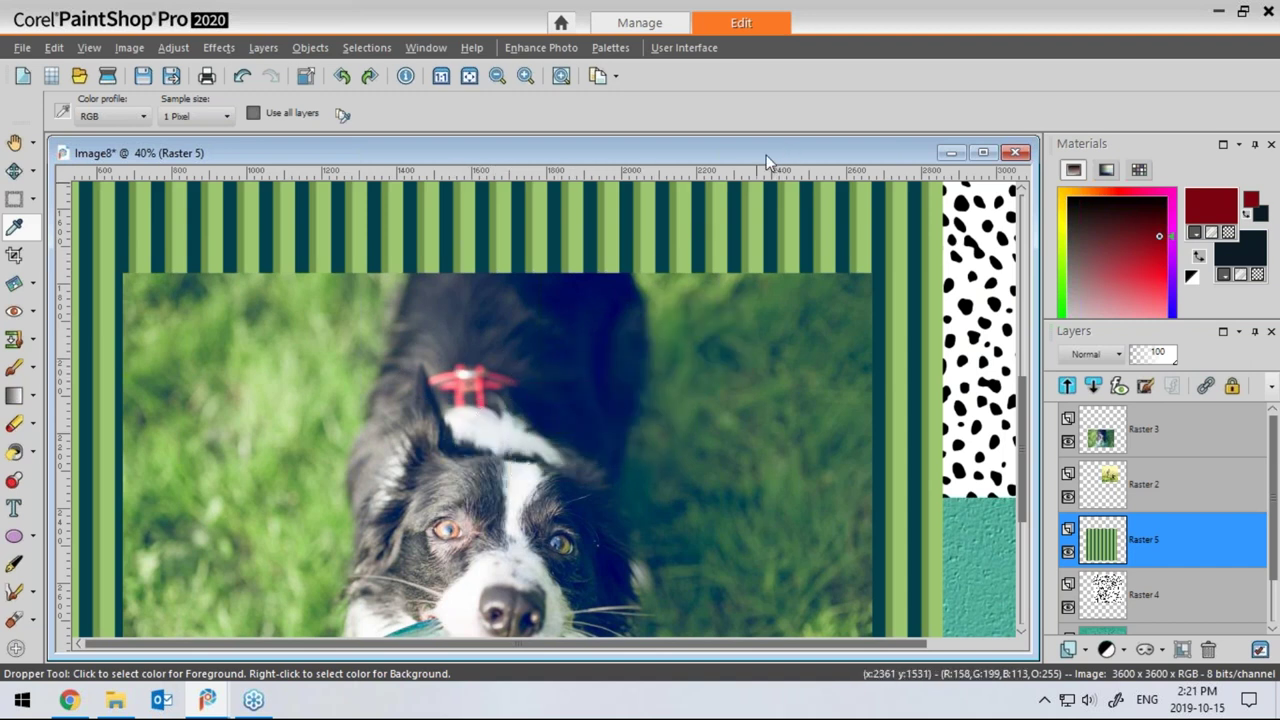
Add a new raster layer named Raster 6 with default settings directly above the striped square's layer
scroll(766, 160, down, 3)
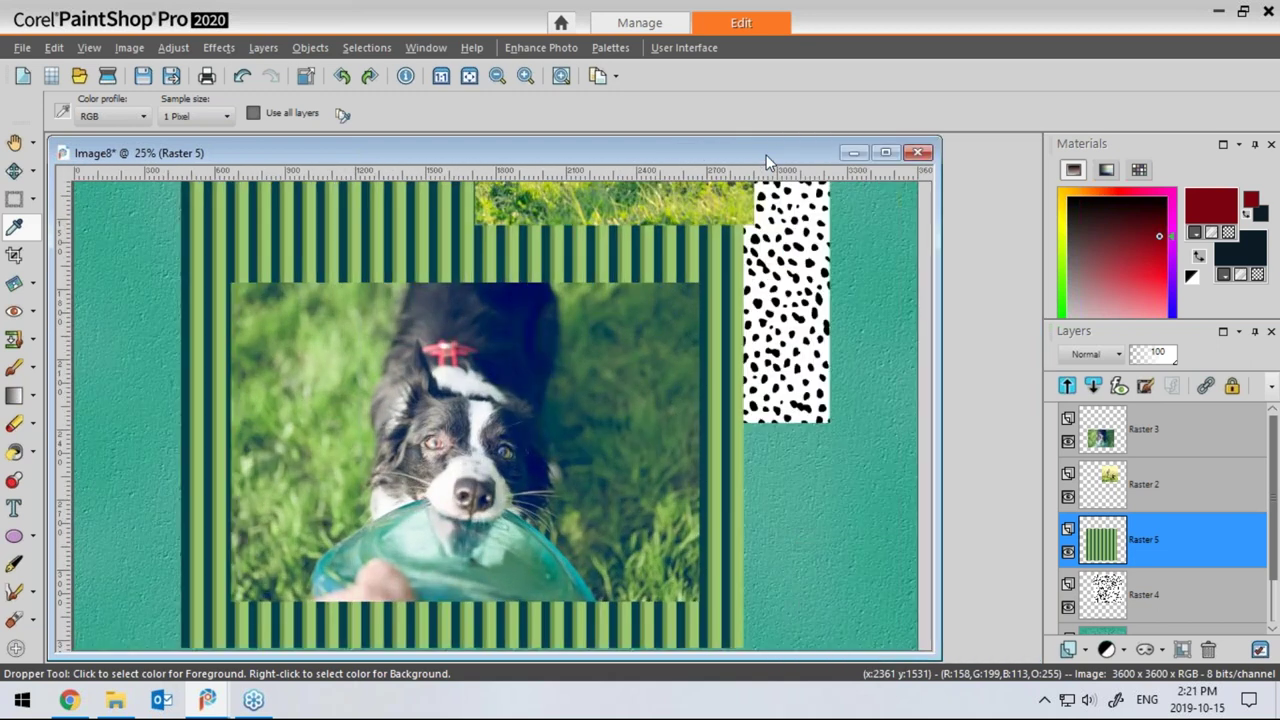
scroll(766, 163, down, 1)
drag(407, 151, 803, 165)
click(1086, 650)
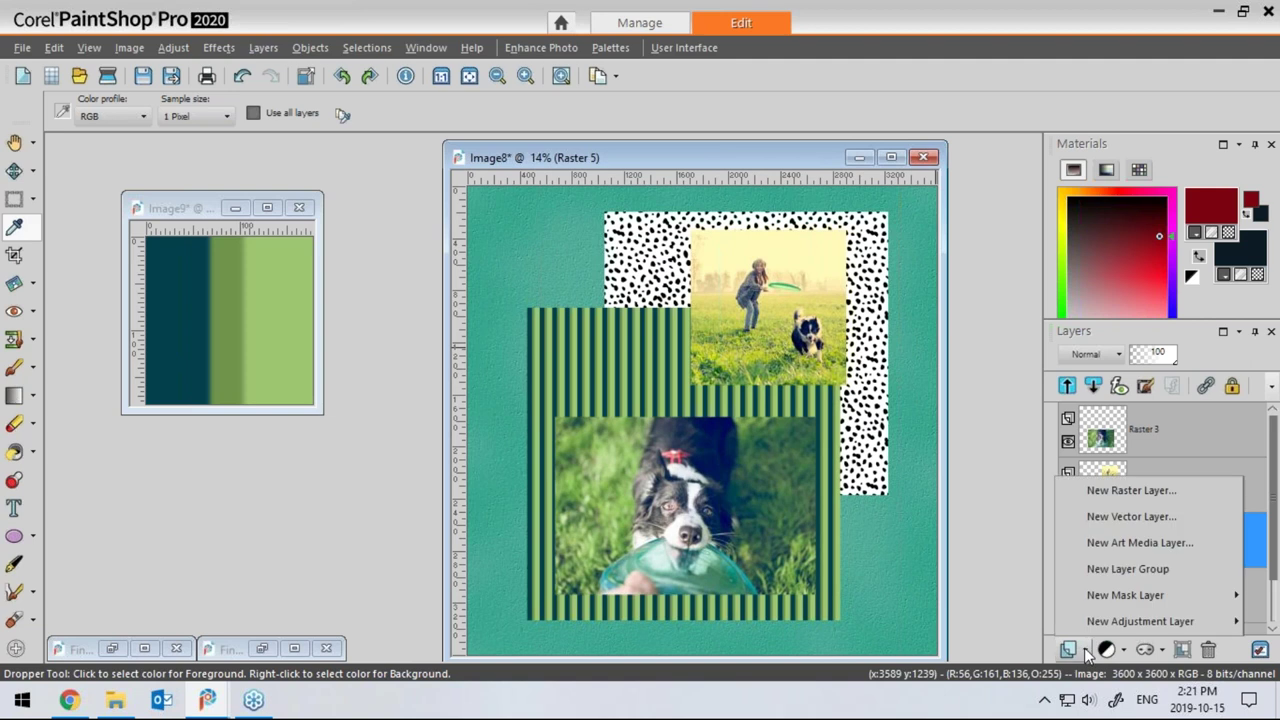
click(1130, 489)
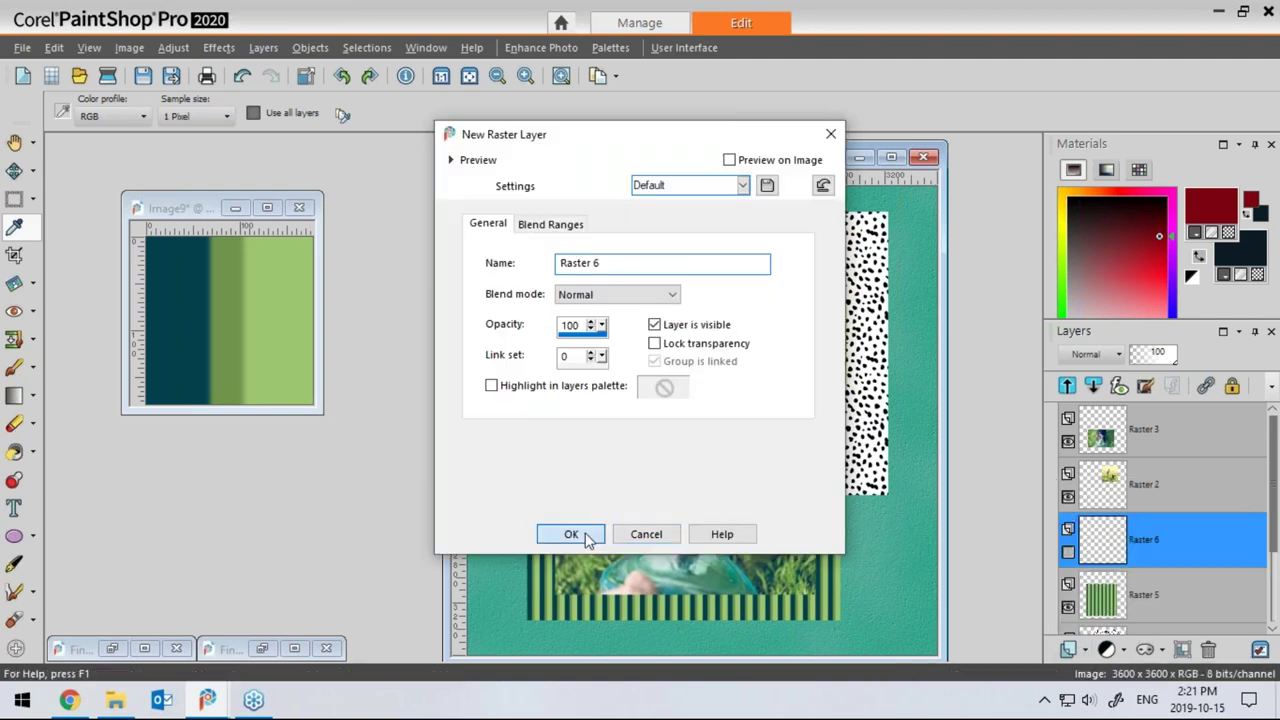
click(568, 528)
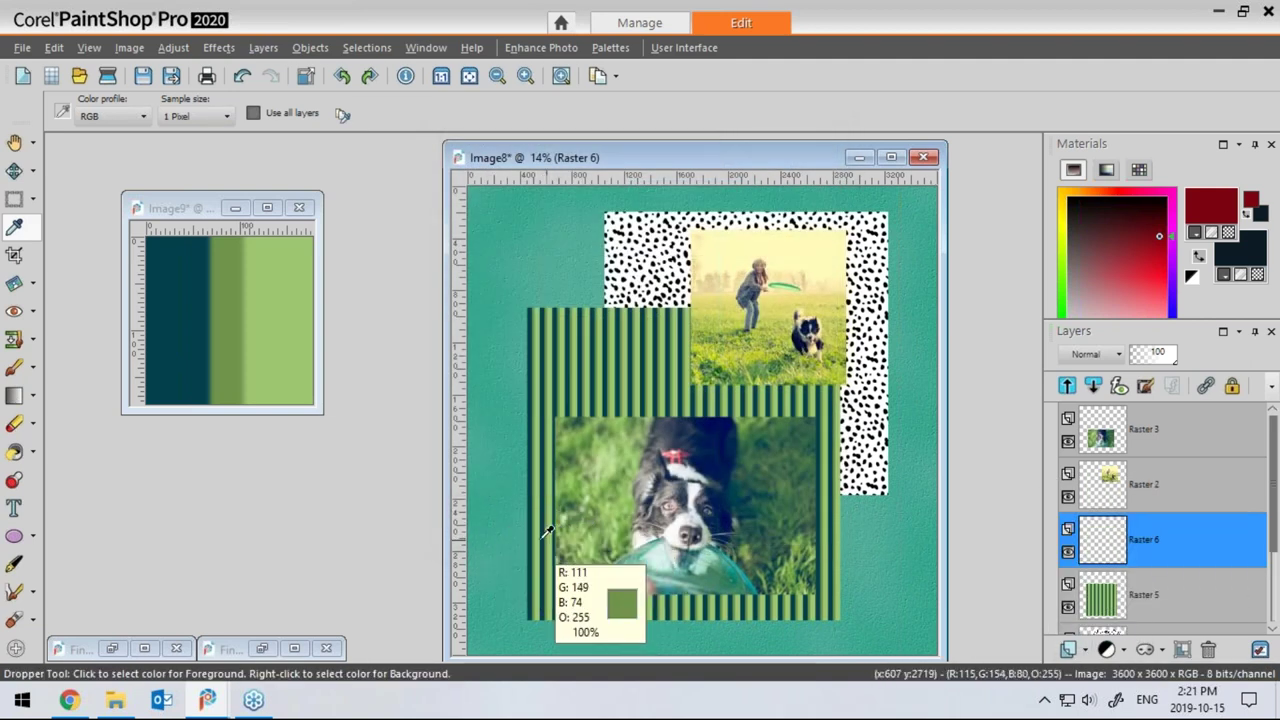
Select a vertical rectangle about 1180 pixels wide behind the photos down to the page's lower edge, flood fill it dark red and deselect
click(14, 198)
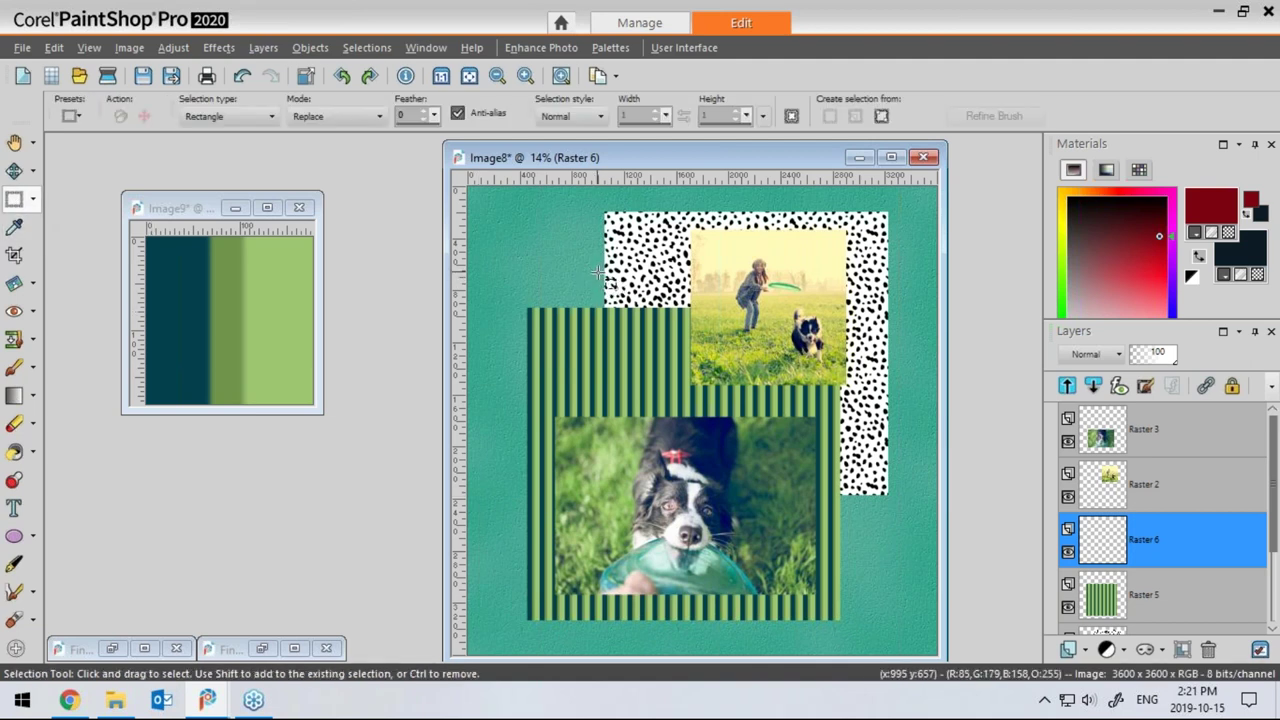
drag(594, 273, 754, 680)
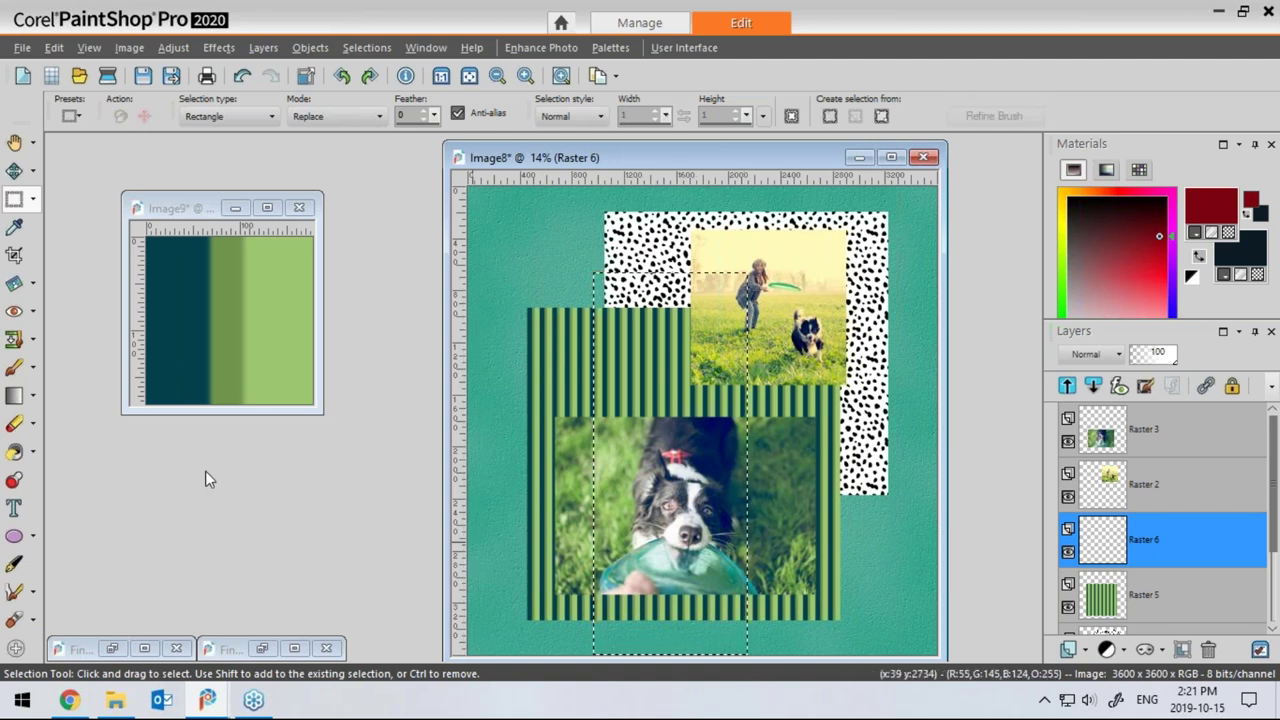
click(17, 453)
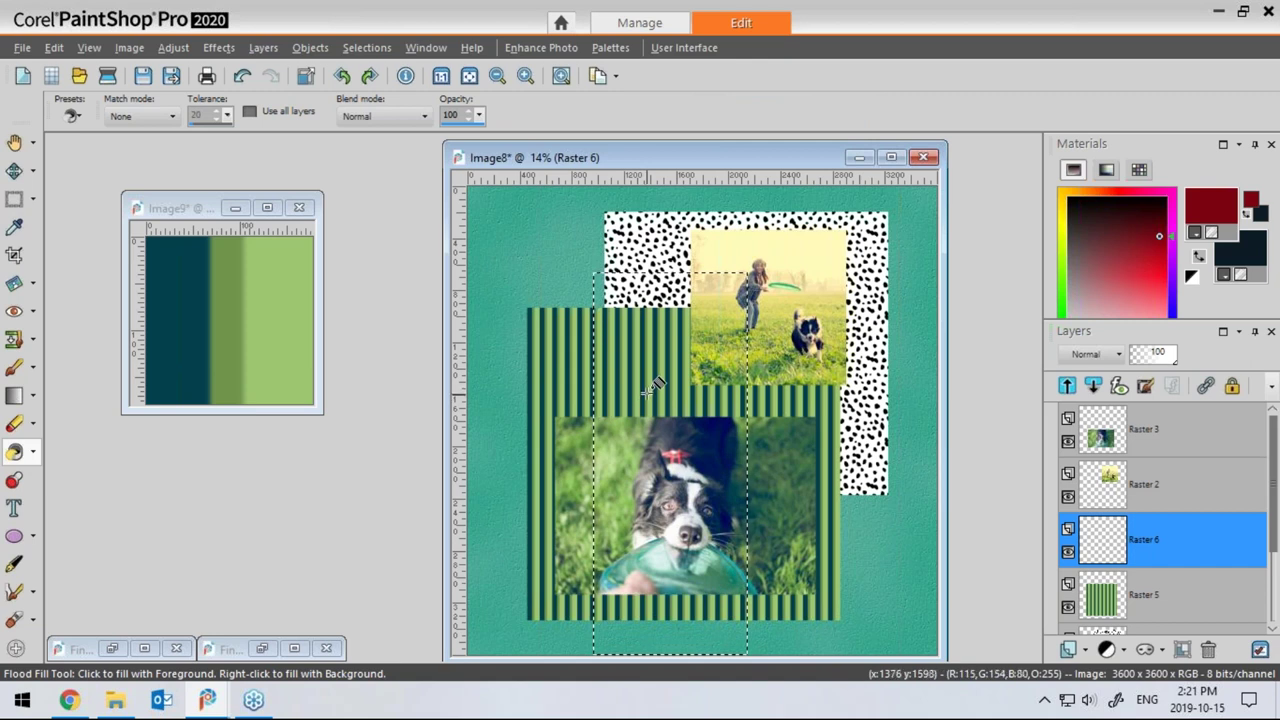
click(659, 381)
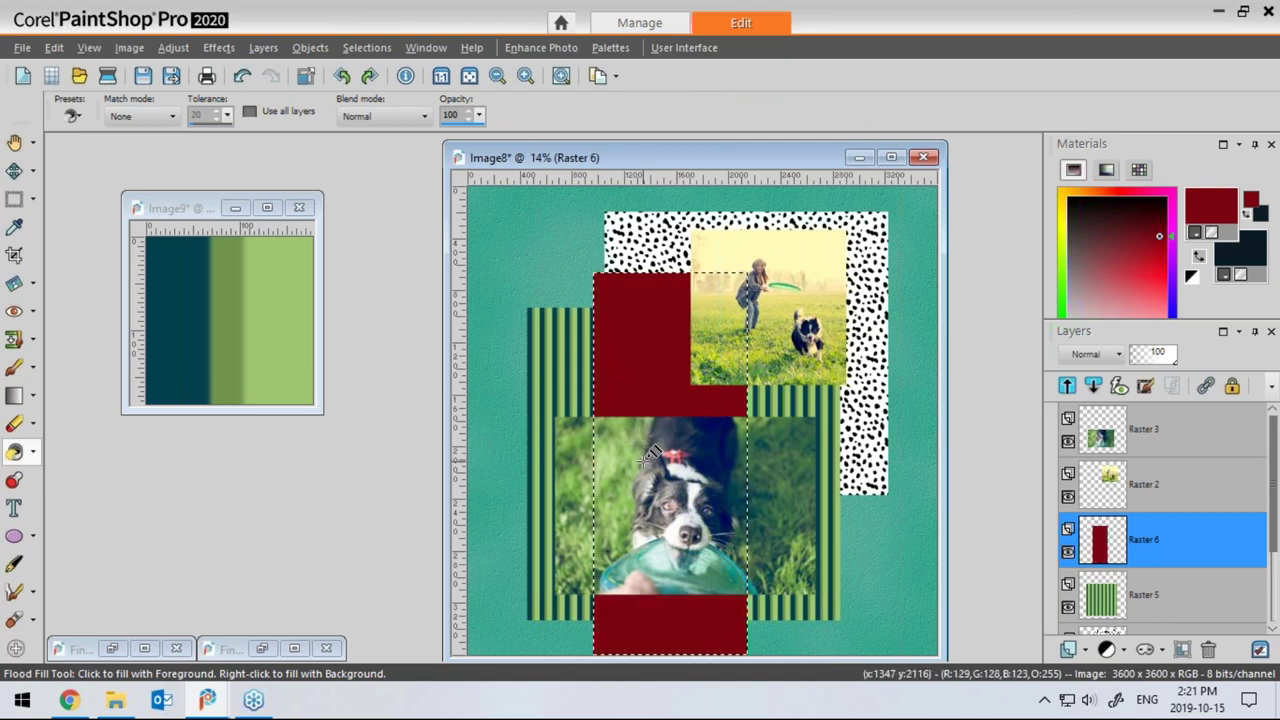
key(ctrl+d)
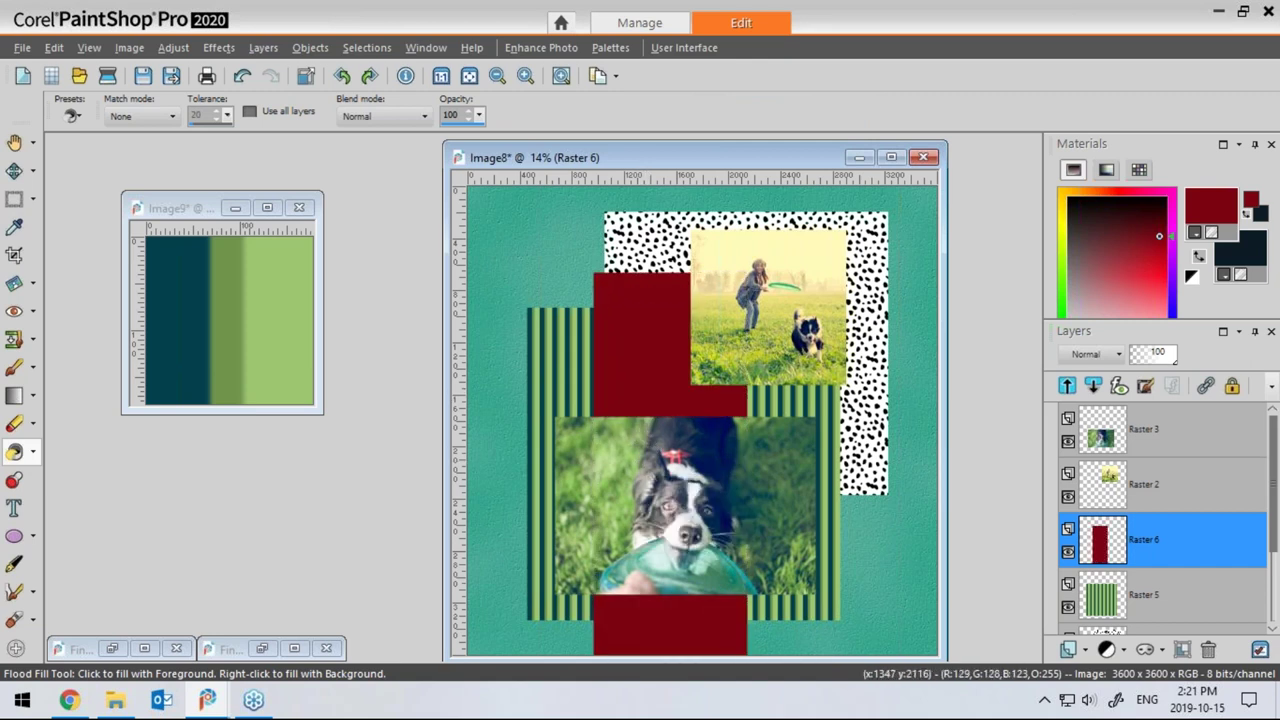
Move the upper dog photo and the black-spotted square slightly right, and the lower dog photo slightly up
click(14, 172)
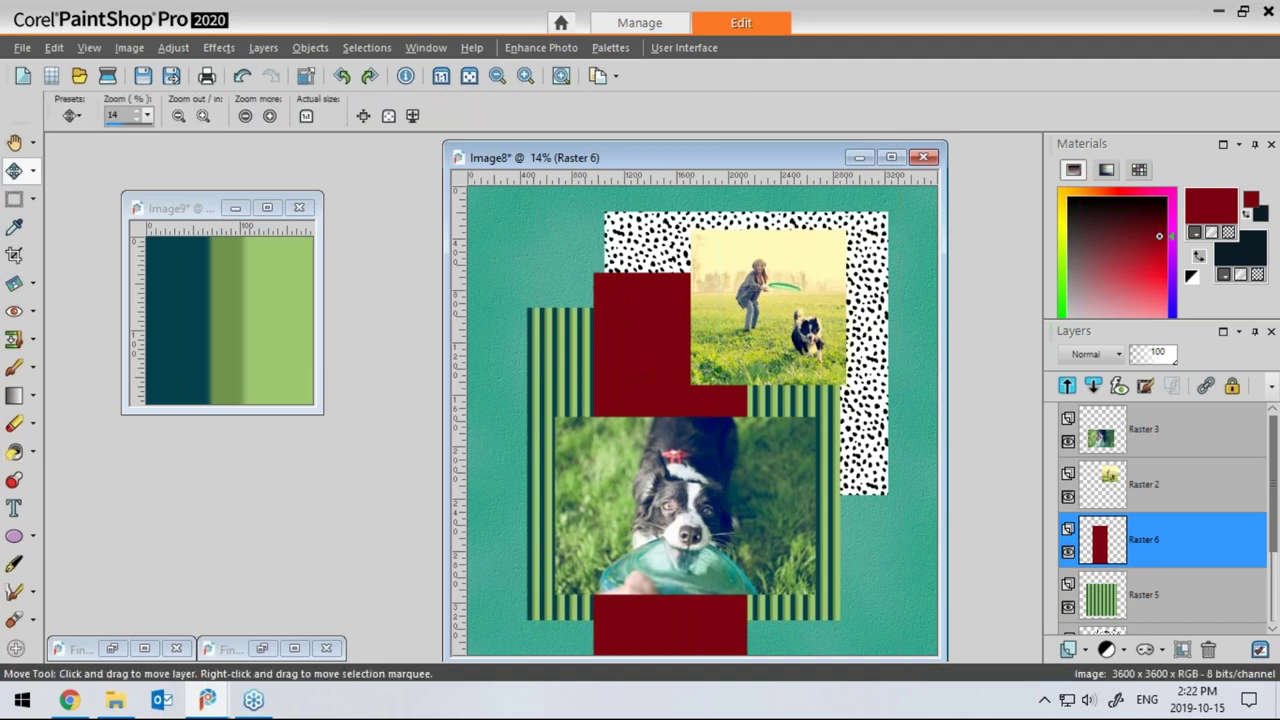
drag(774, 288, 815, 284)
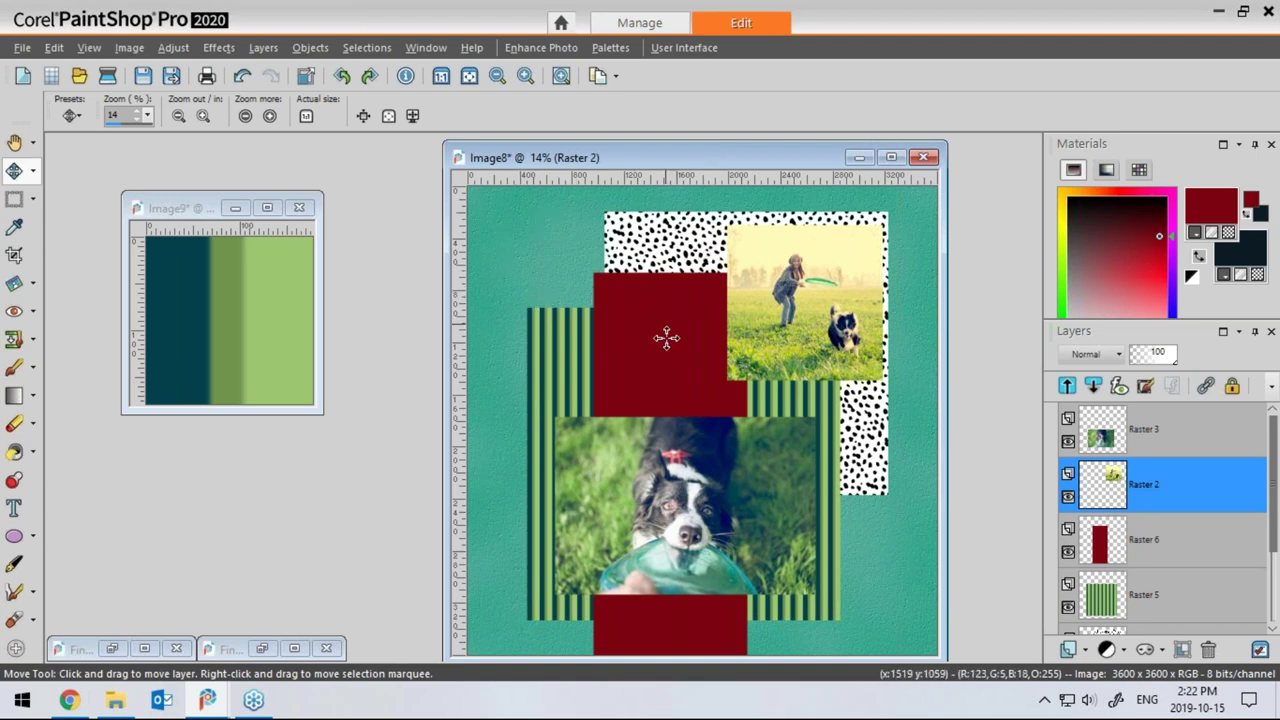
drag(713, 509, 708, 494)
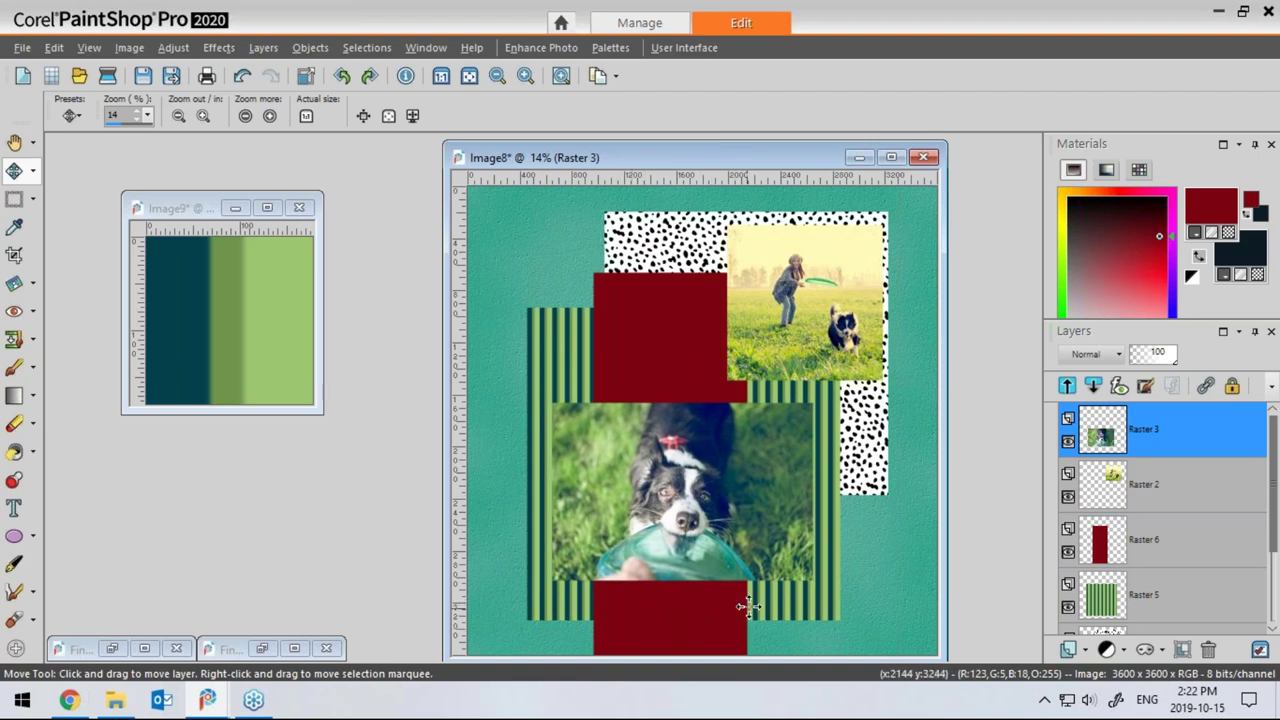
mouse_move(873, 421)
mouse_down()
mouse_move(888, 423)
mouse_move(872, 426)
mouse_up()
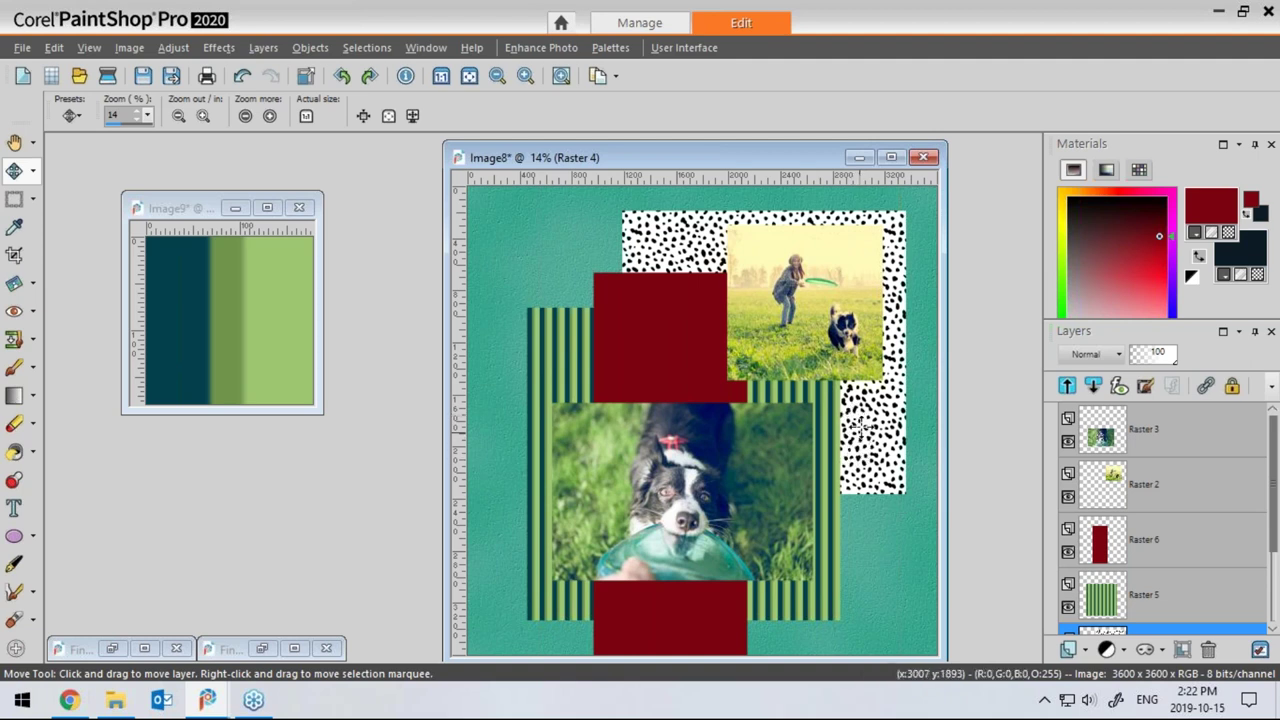
Choose the Chain-Old picture tube for the Picture Tube tool
click(14, 482)
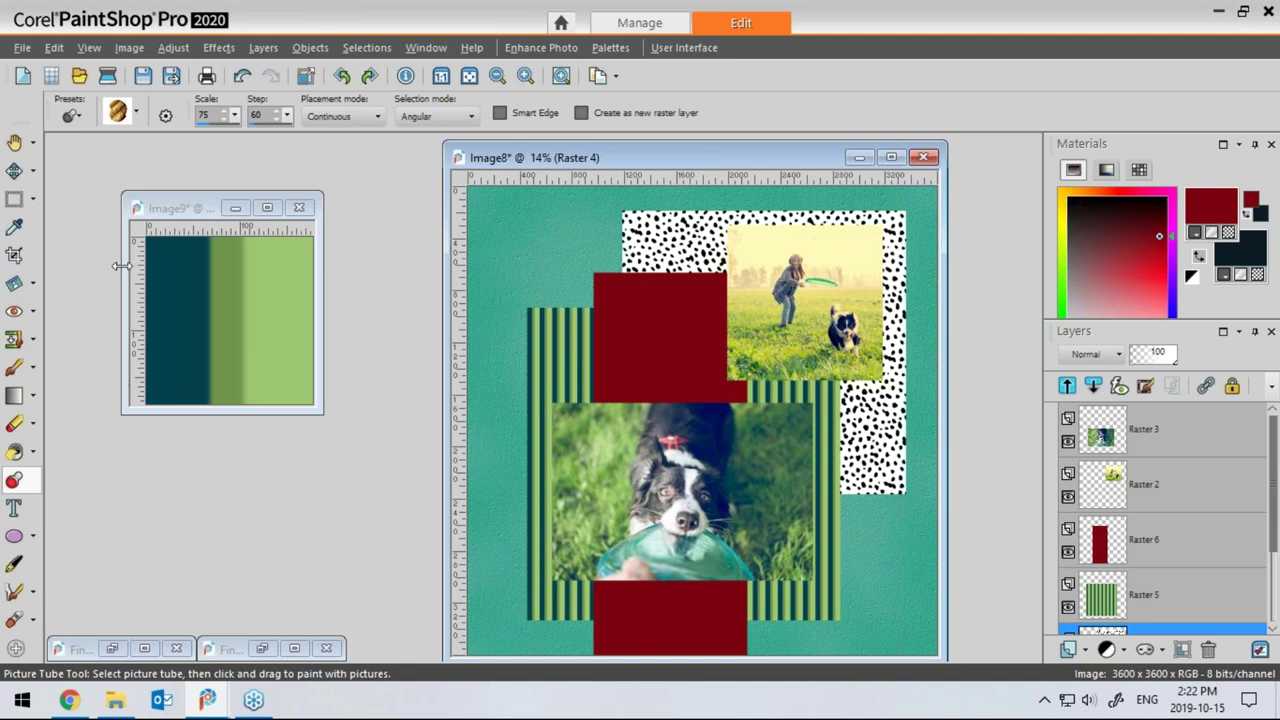
click(139, 116)
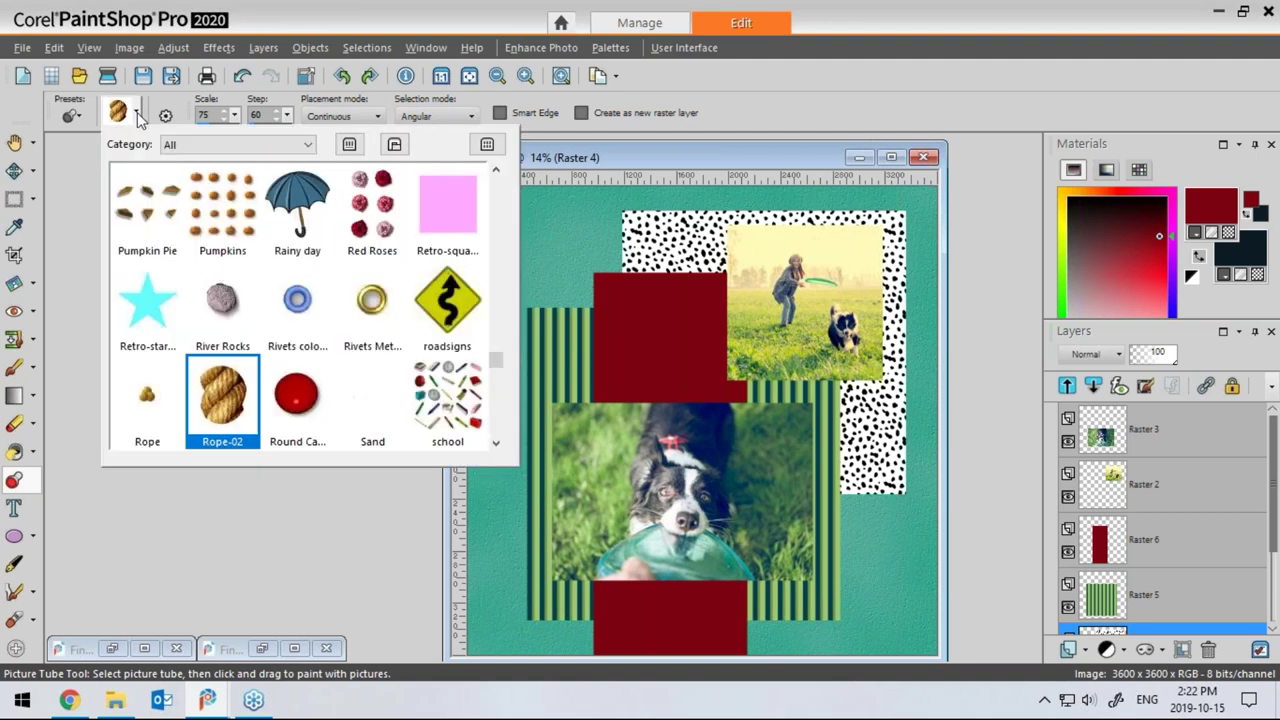
drag(500, 365, 495, 217)
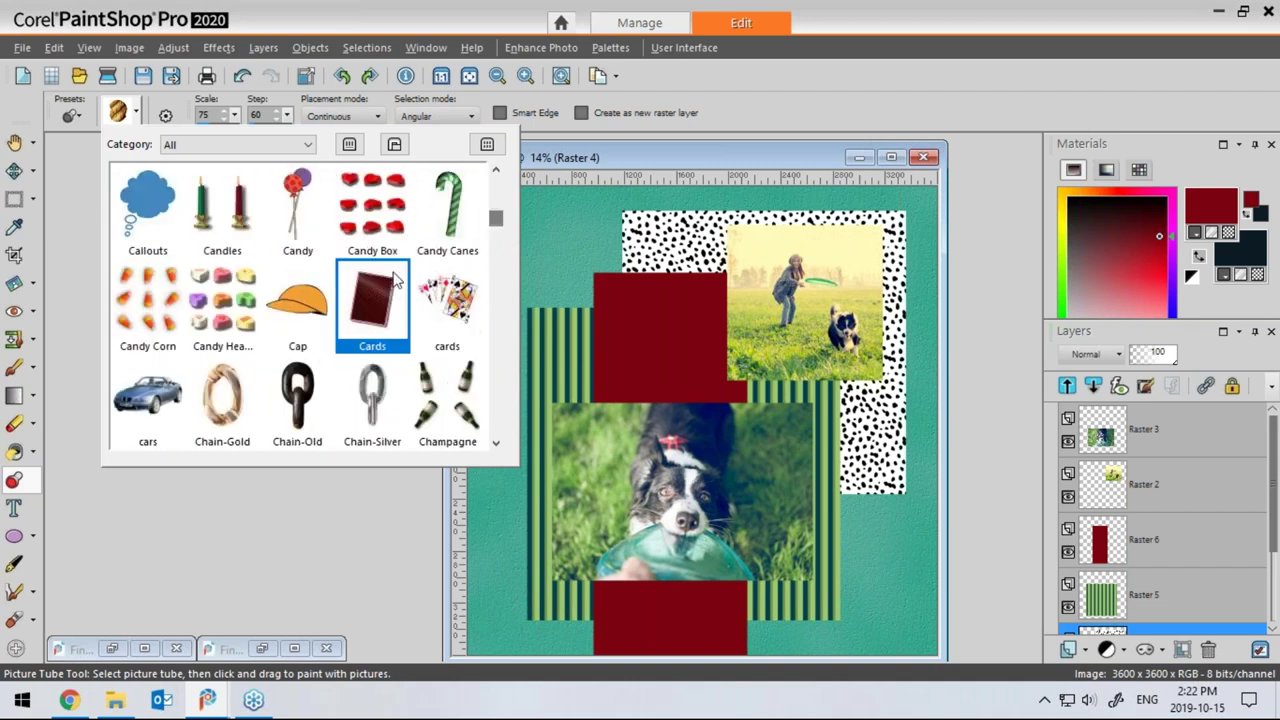
click(297, 400)
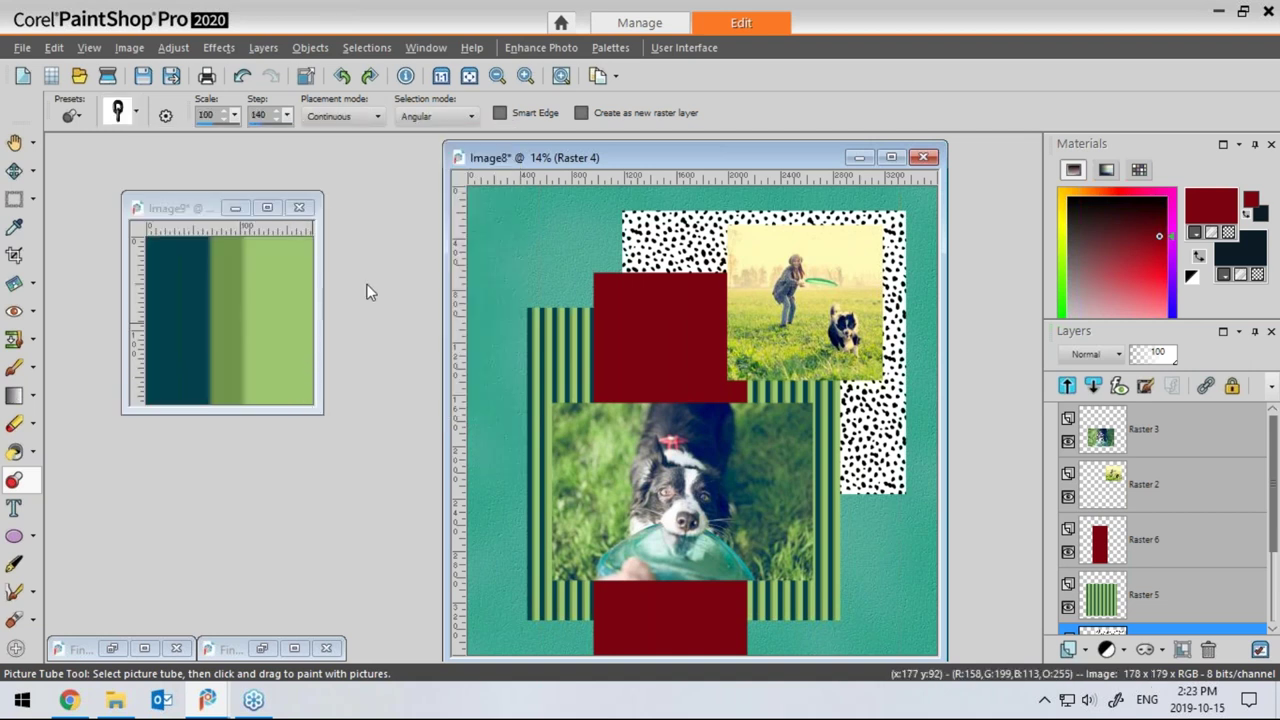
Add a new raster layer named Raster 7 with default settings above the lower dog photo's layer
click(1174, 430)
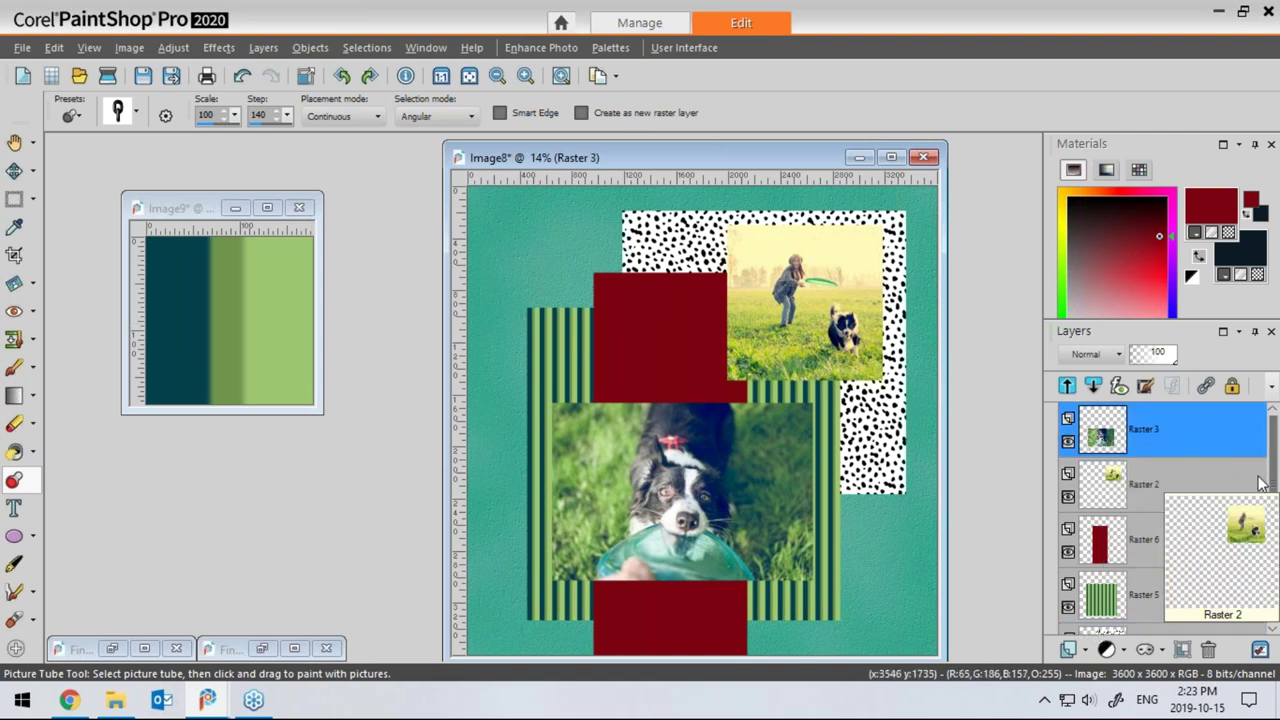
click(1087, 651)
click(1130, 489)
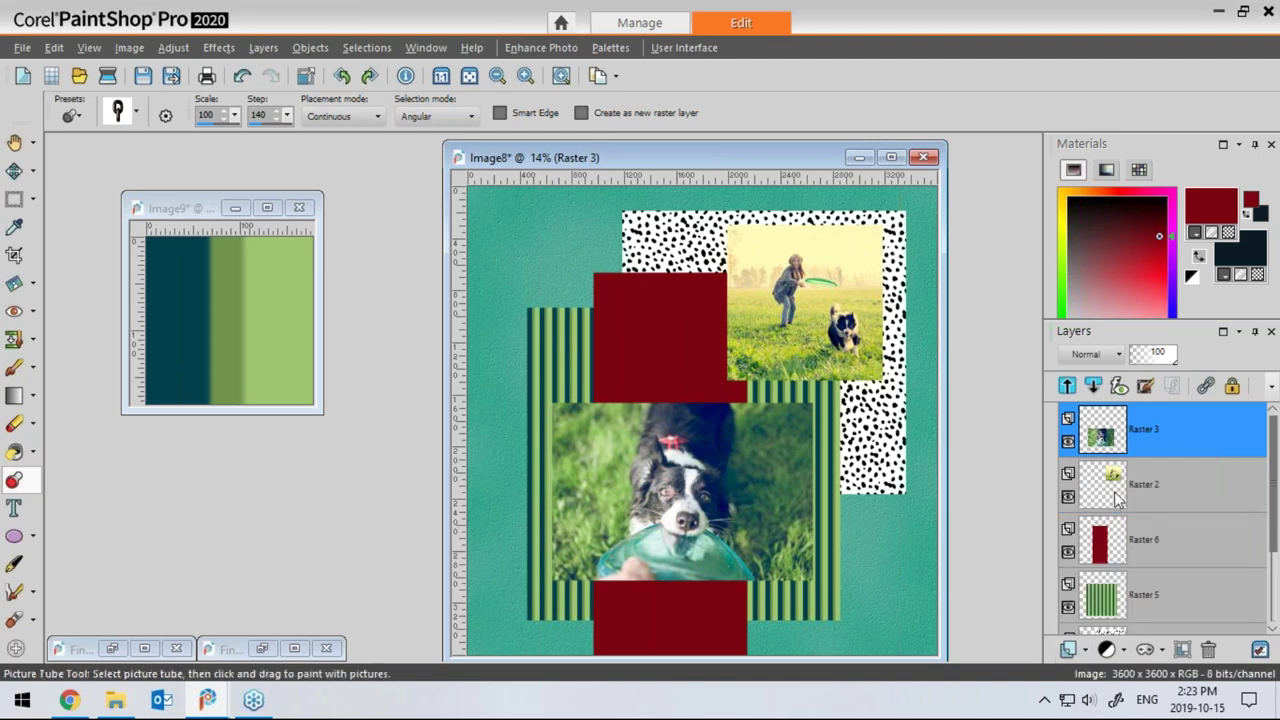
click(571, 533)
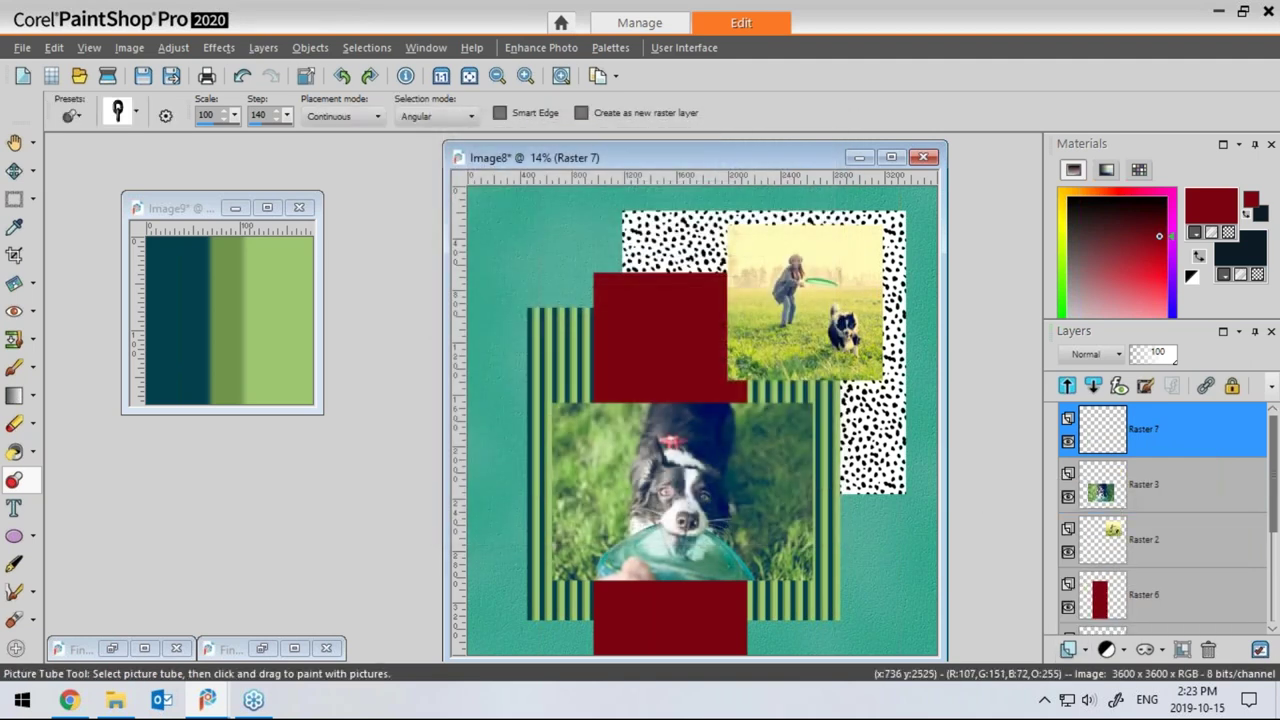
mouse_move(510, 244)
mouse_down()
mouse_move(720, 251)
mouse_move(768, 243)
mouse_up()
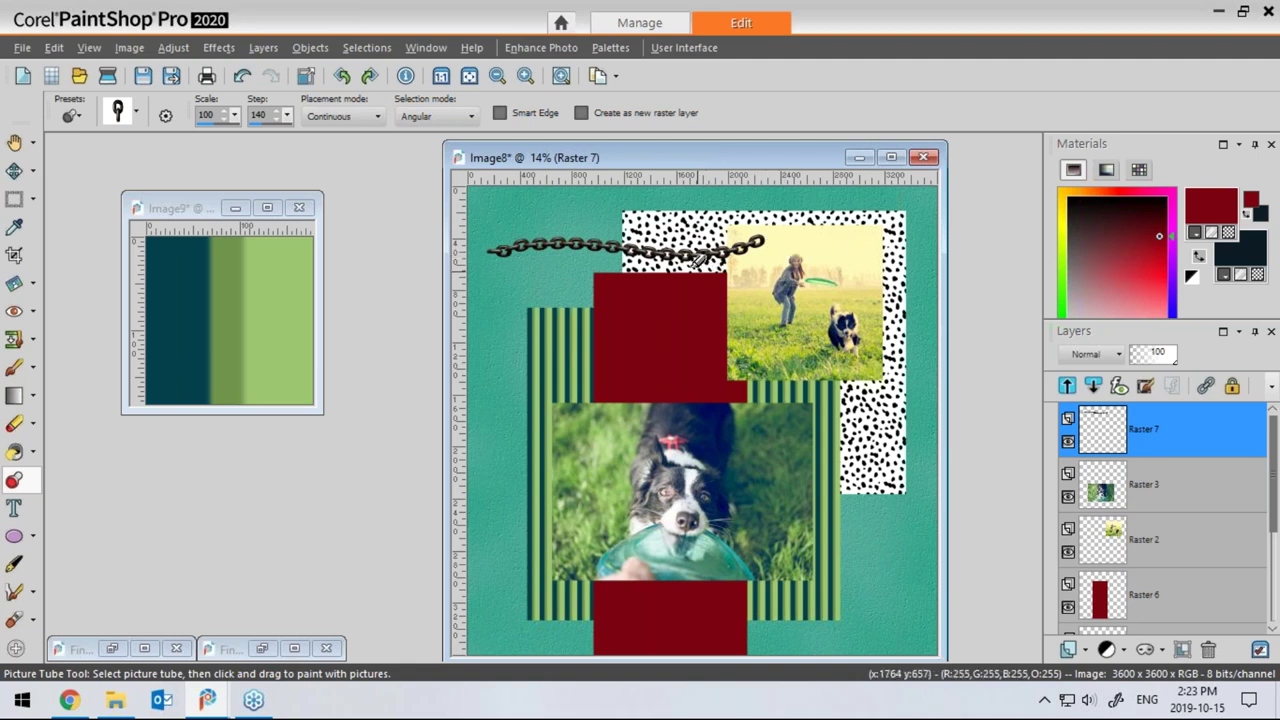
key(ctrl+z)
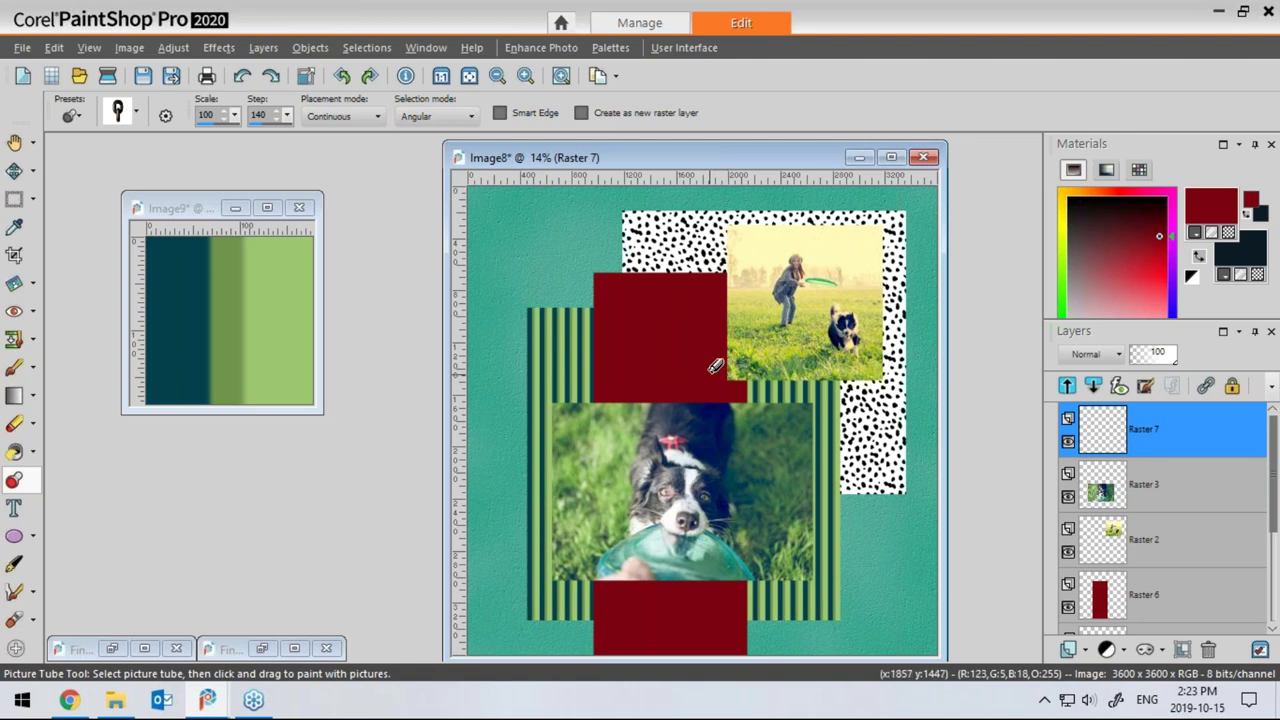
mouse_move(700, 348)
mouse_down()
mouse_move(836, 370)
mouse_move(872, 357)
mouse_move(904, 301)
mouse_move(879, 247)
mouse_move(807, 222)
mouse_move(742, 240)
mouse_move(737, 316)
mouse_move(784, 455)
mouse_move(757, 557)
mouse_move(677, 601)
mouse_move(572, 578)
mouse_move(559, 476)
mouse_move(644, 417)
mouse_move(965, 437)
mouse_up()
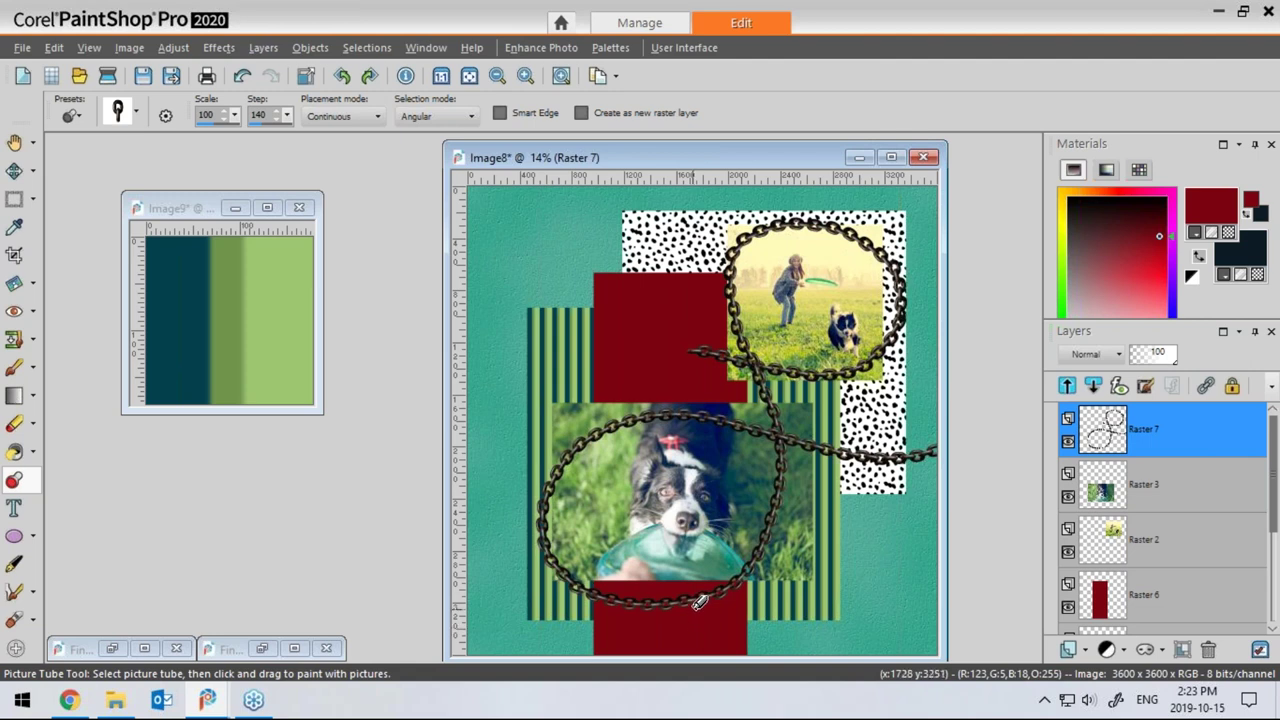
key(ctrl+z)
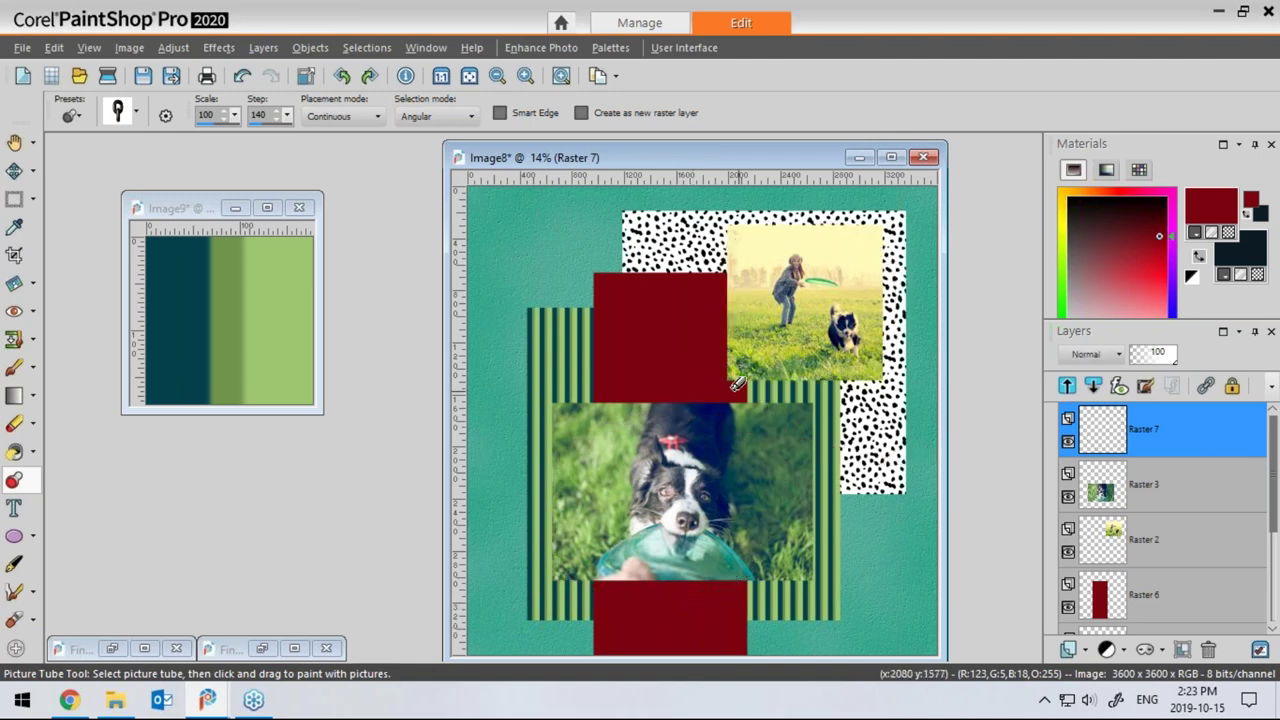
Paint one continuous chain that loops around the upper and lower dog photos and ends near the page's right edge
mouse_move(718, 354)
mouse_down()
mouse_move(801, 370)
mouse_move(906, 302)
mouse_move(848, 225)
mouse_move(814, 220)
mouse_move(748, 276)
mouse_move(802, 443)
mouse_move(787, 517)
mouse_move(700, 558)
mouse_move(560, 534)
mouse_move(514, 463)
mouse_move(523, 421)
mouse_move(591, 378)
mouse_move(925, 435)
mouse_up()
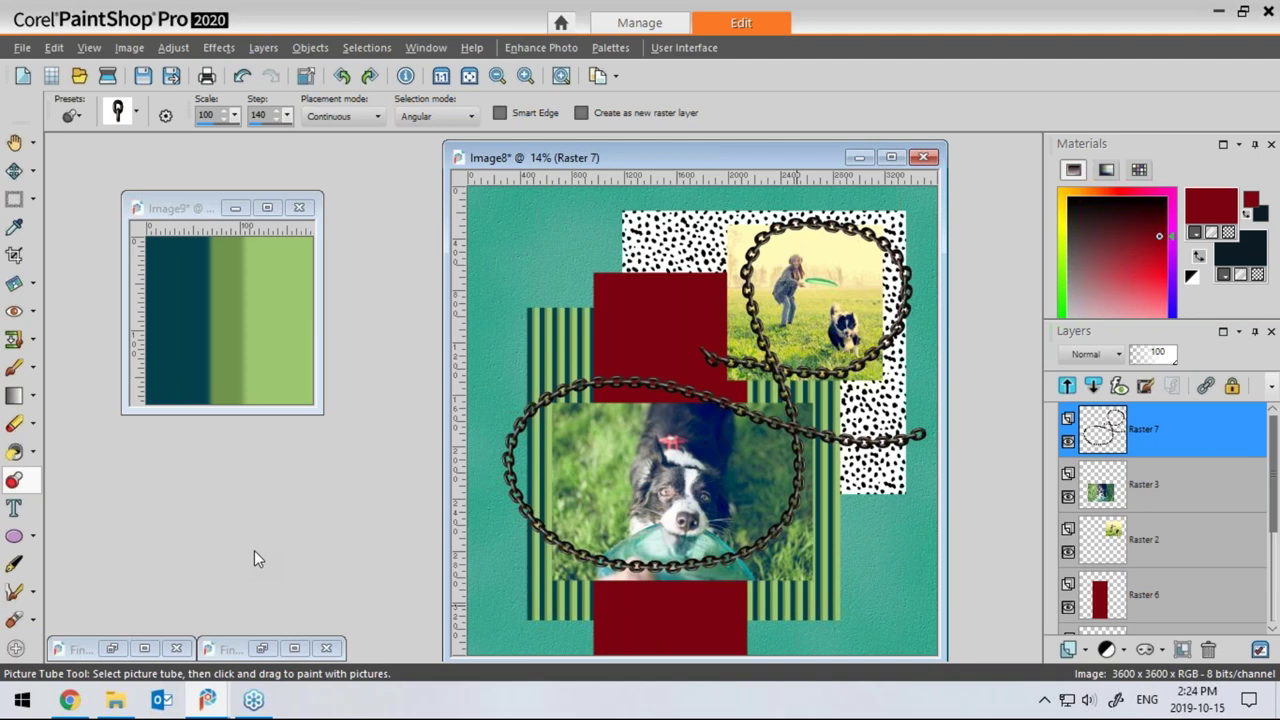
Select a rectangle inside the dark red strip below the lower photo, and set a white fill with a transparent foreground
click(15, 203)
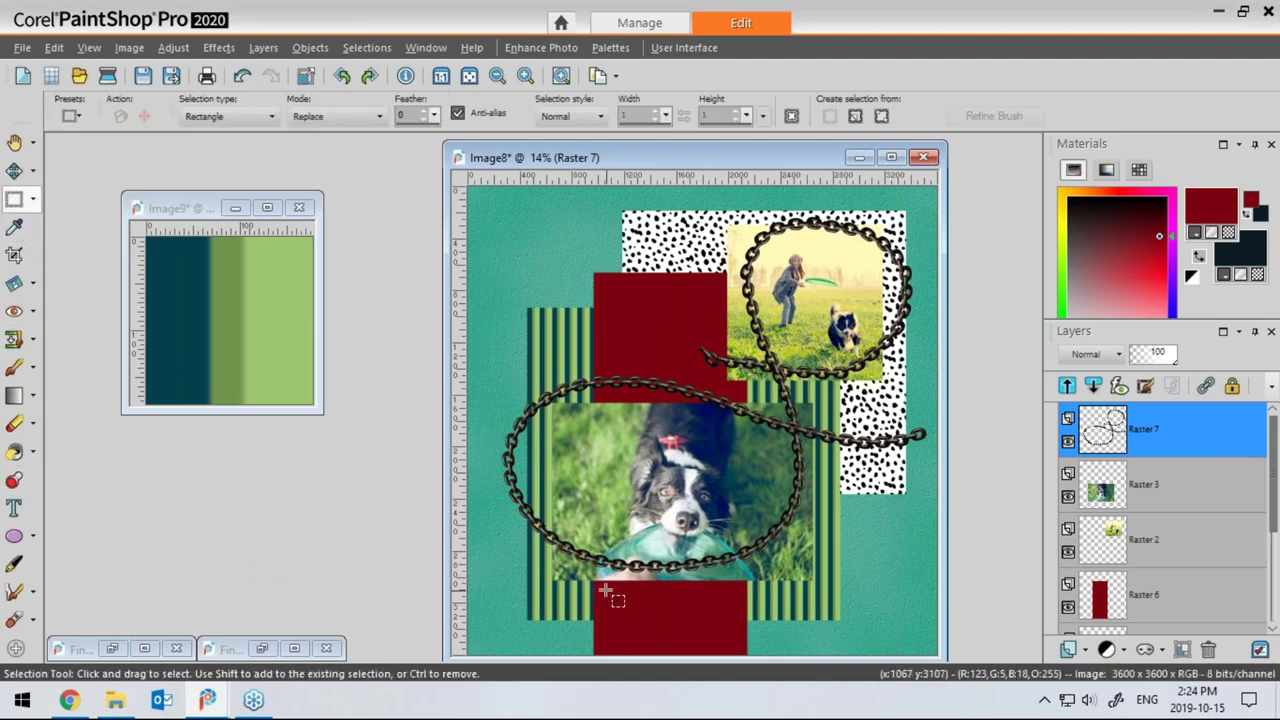
drag(600, 586, 740, 650)
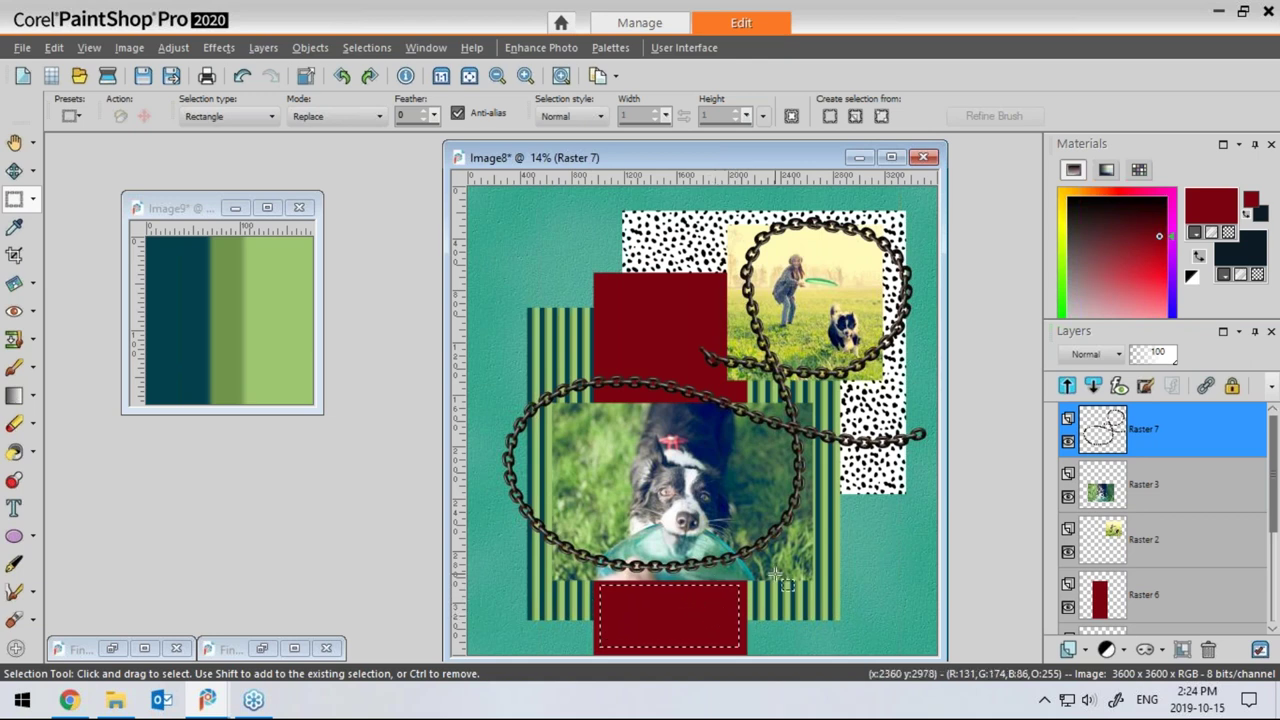
click(1193, 277)
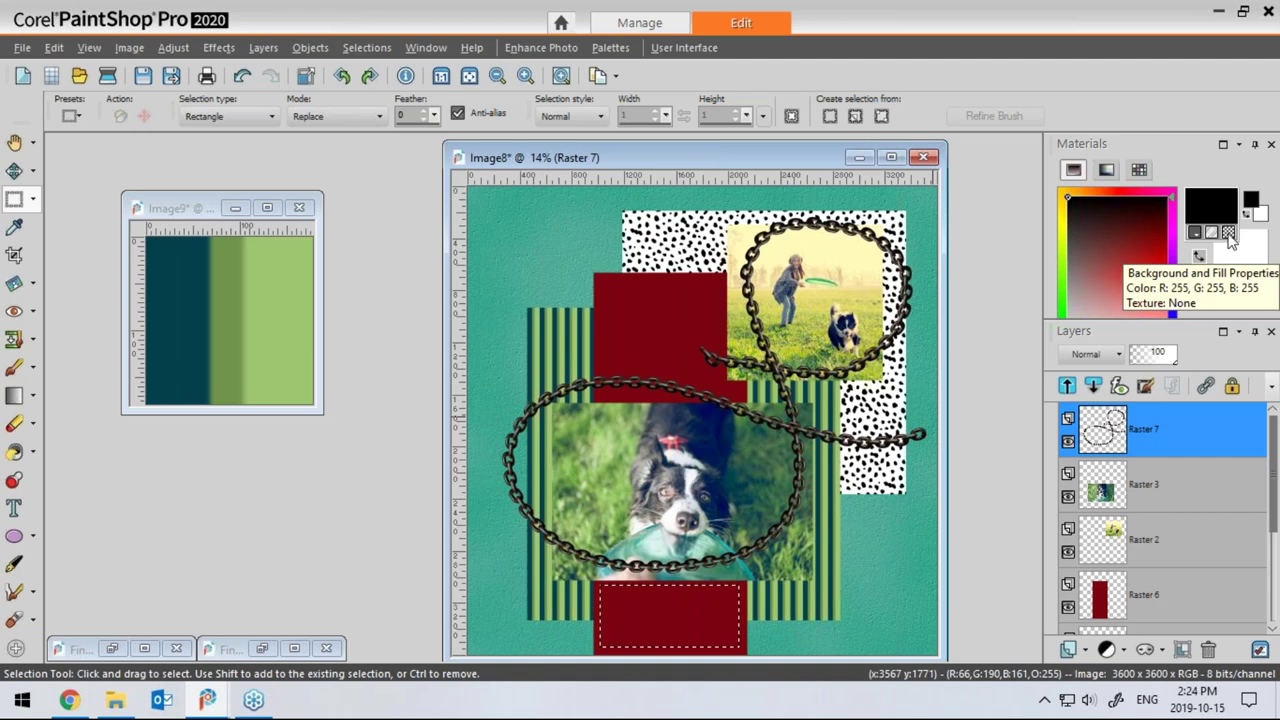
click(1229, 234)
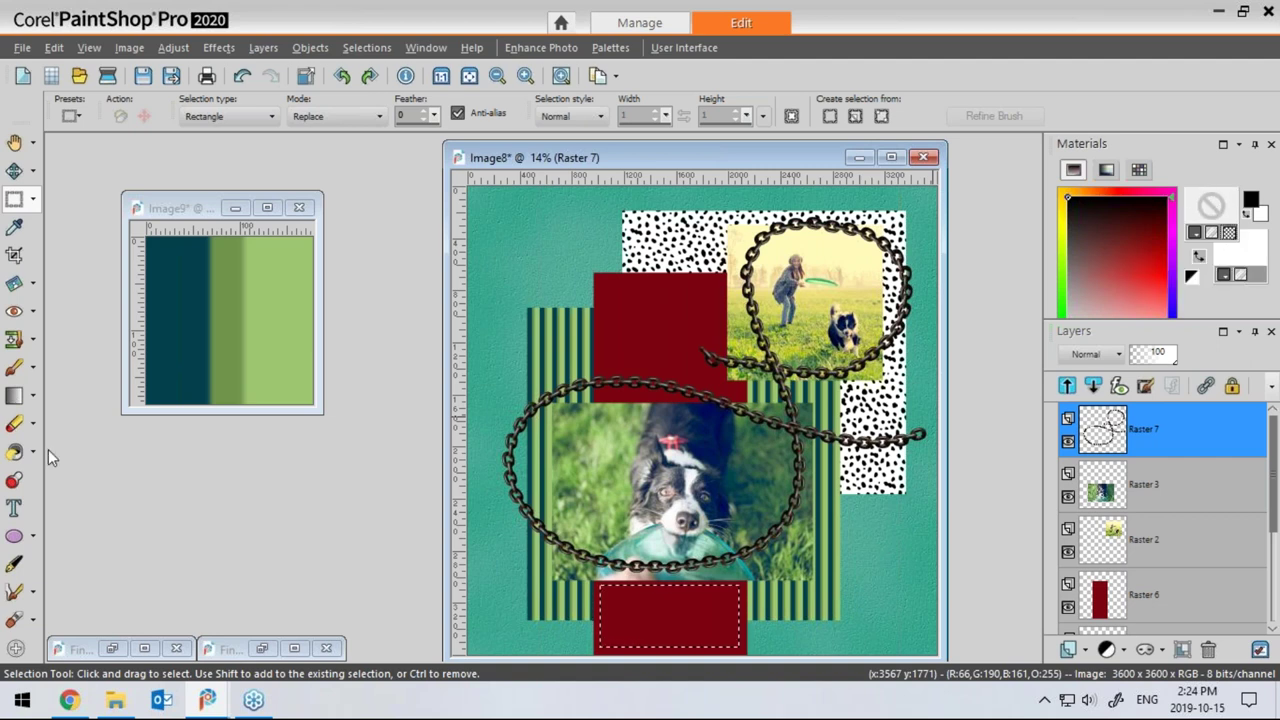
Set up the Text tool with the Arial font at 72 pixels in bold
click(14, 508)
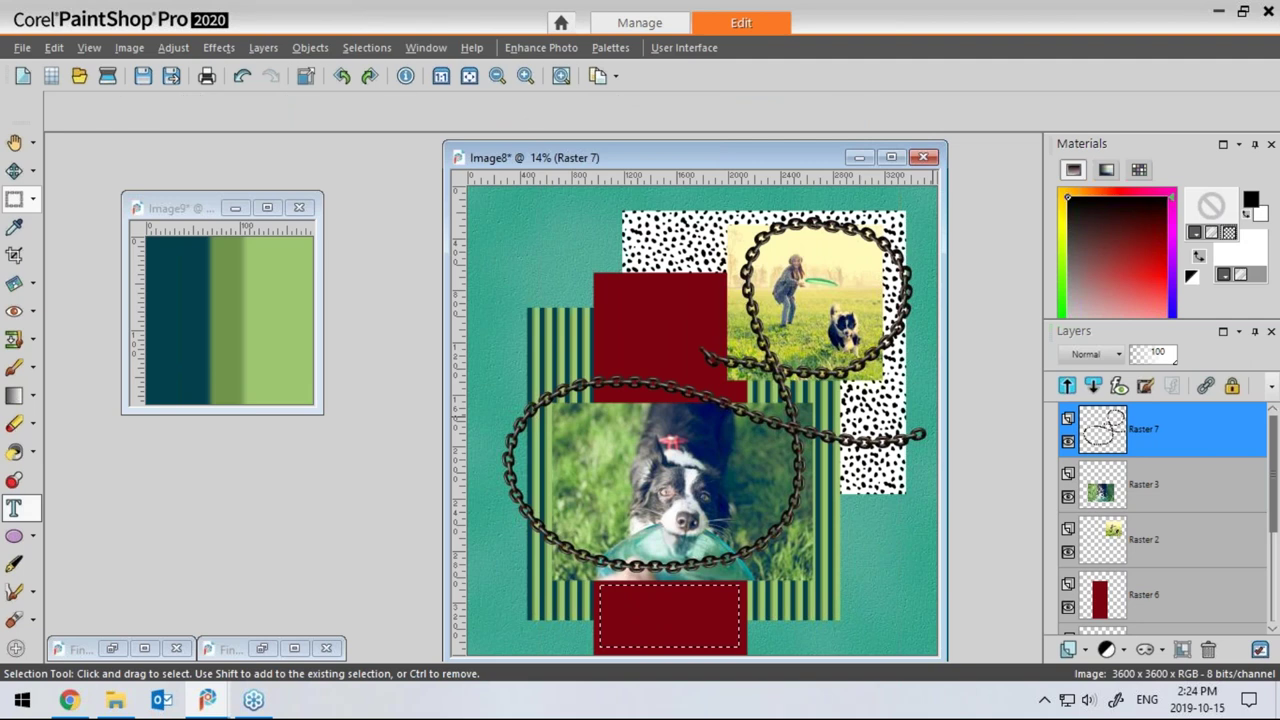
click(262, 114)
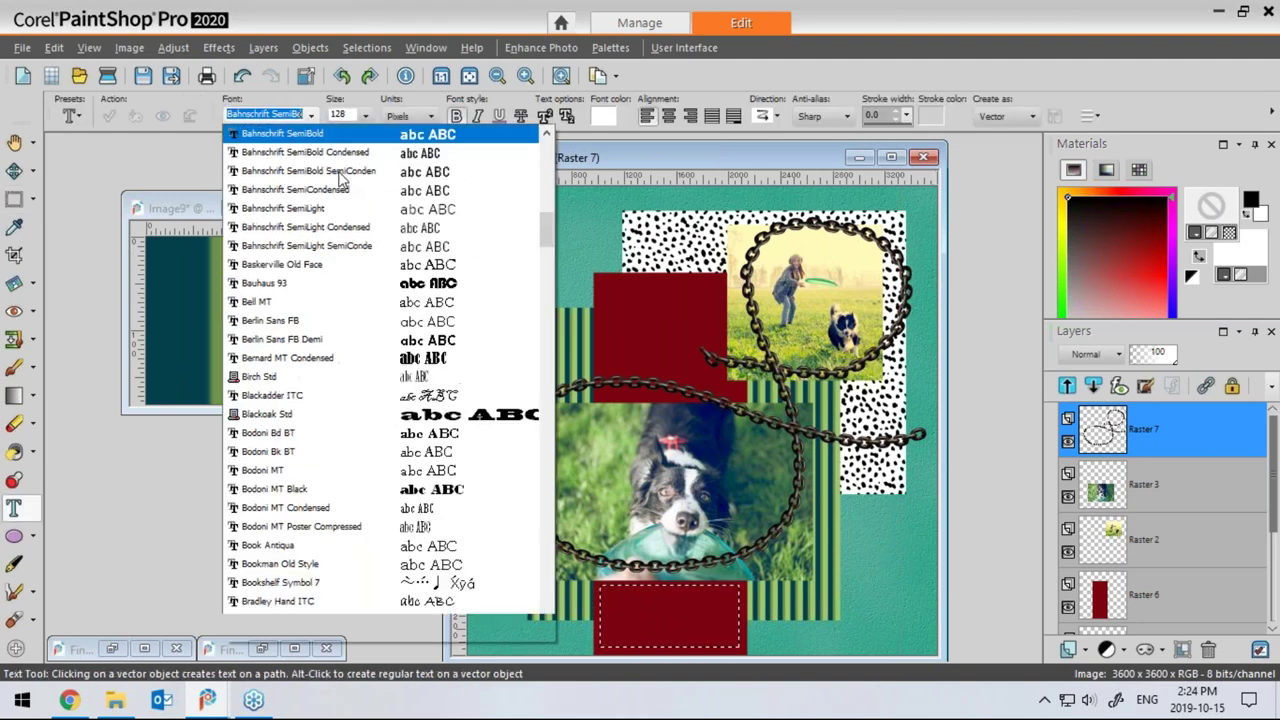
drag(548, 225, 549, 192)
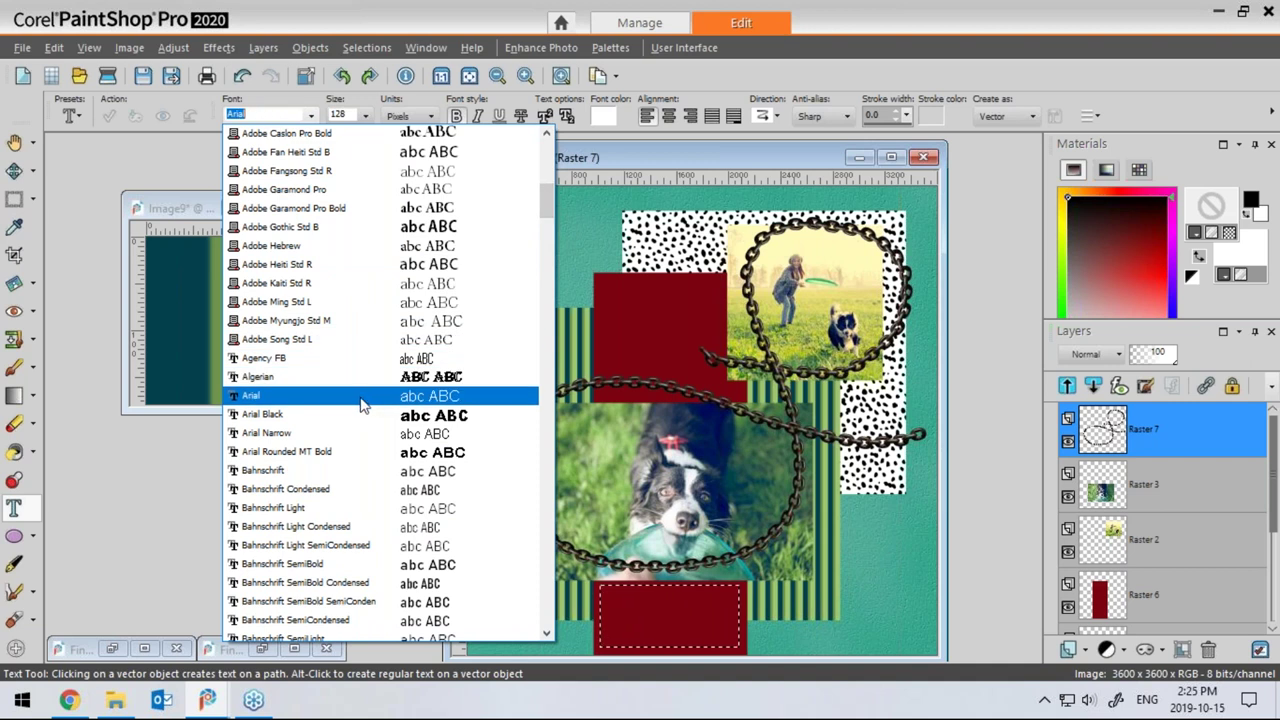
click(362, 397)
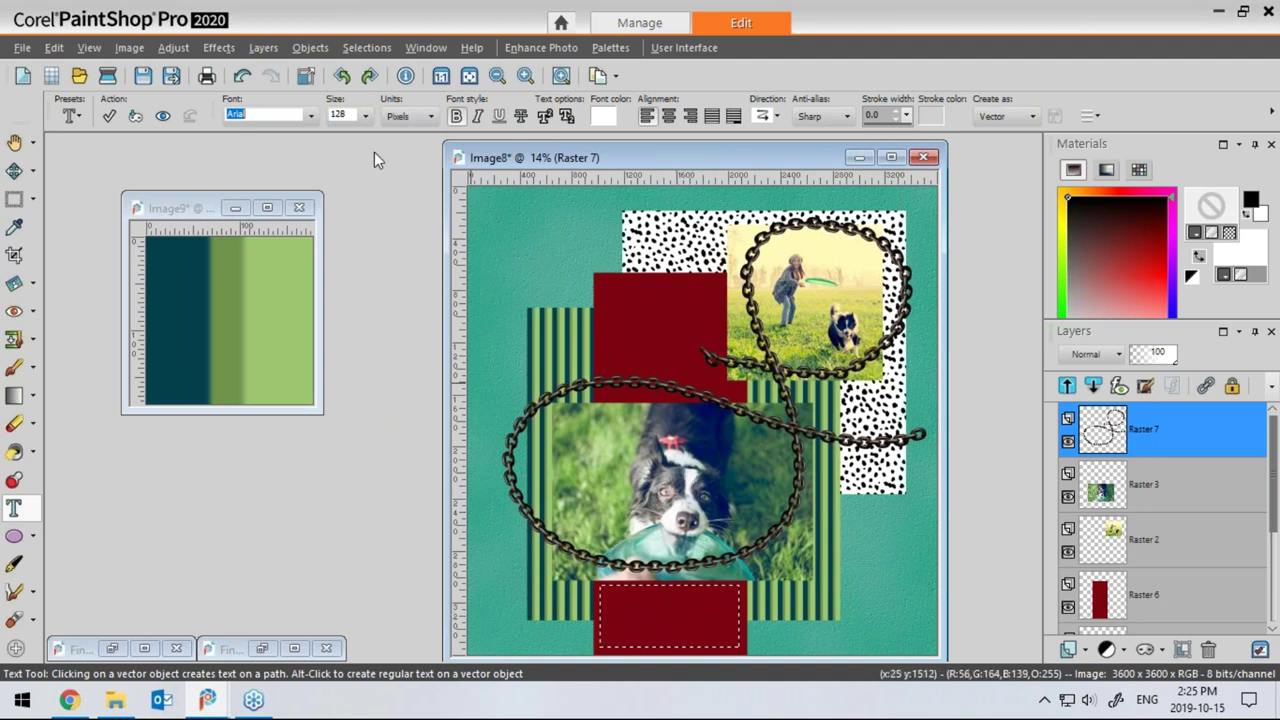
click(366, 116)
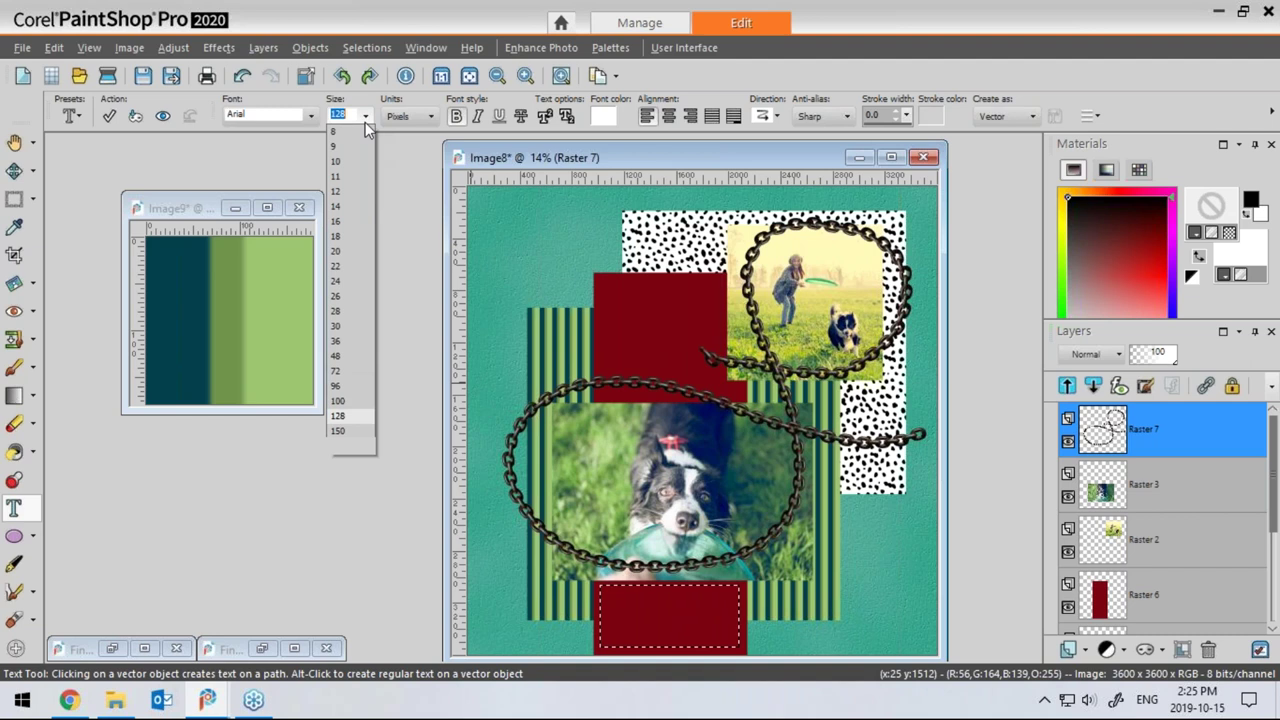
click(344, 372)
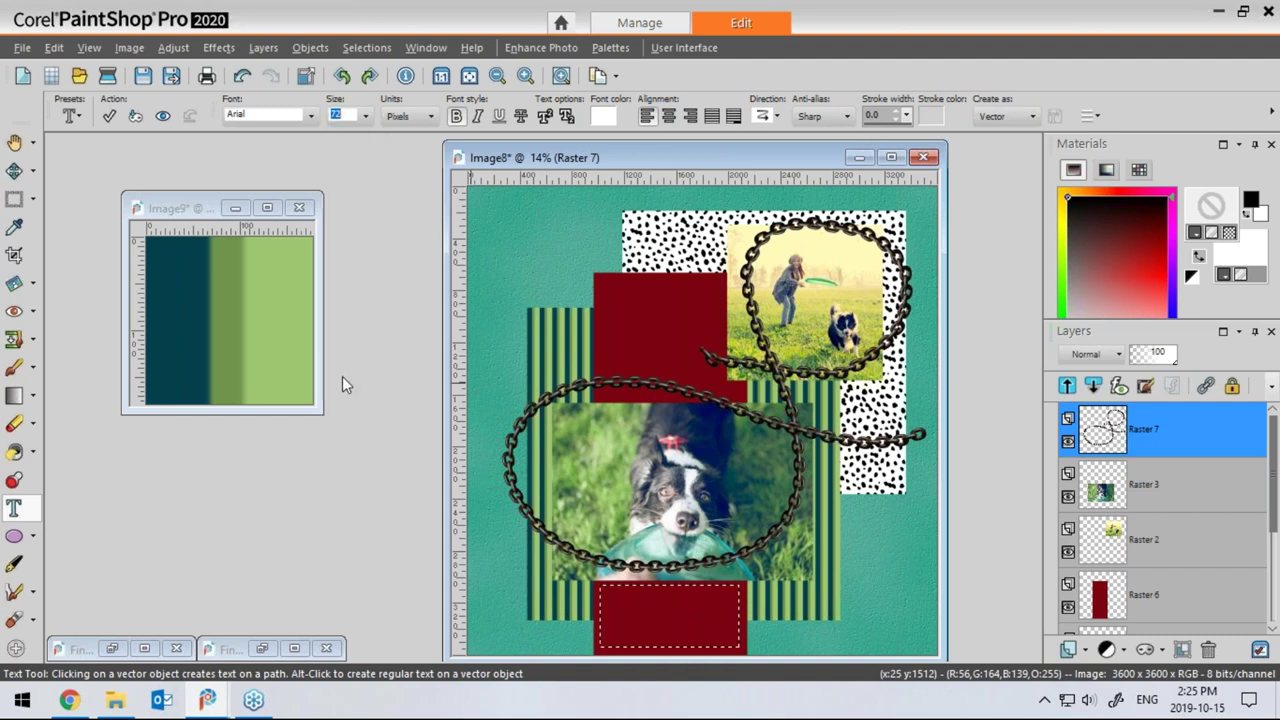
click(455, 117)
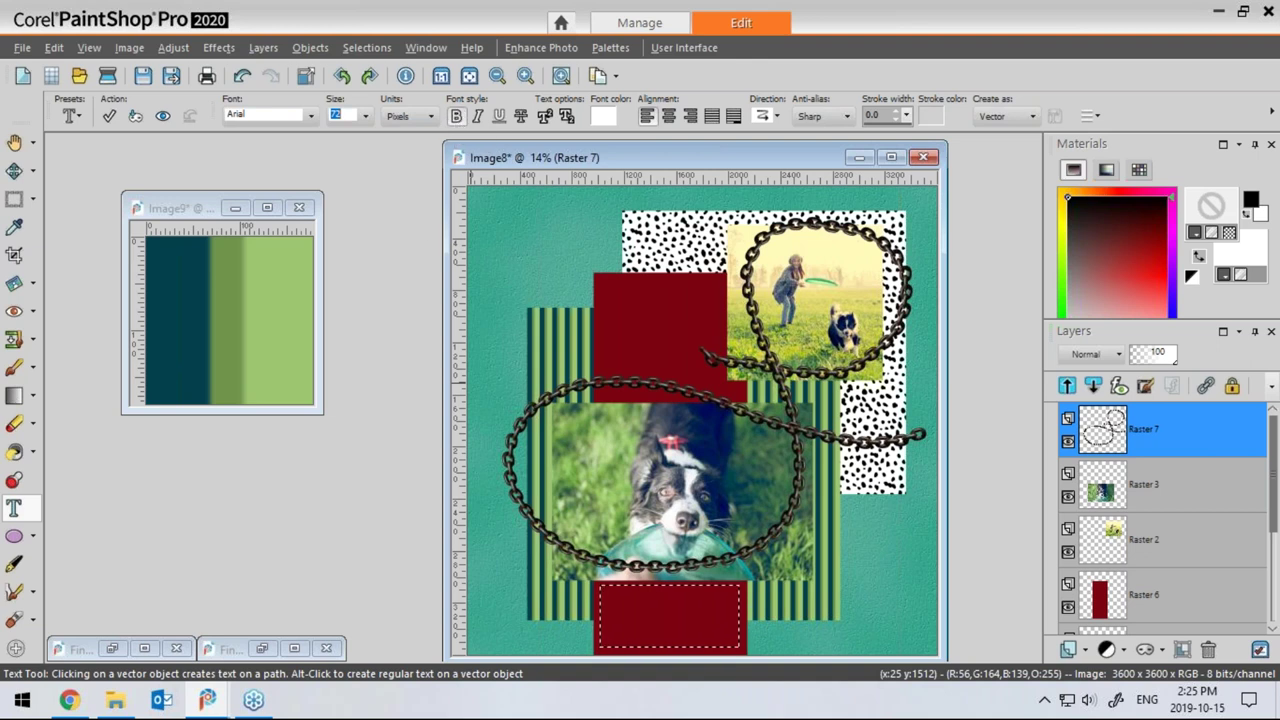
Inside the selection write "Finn loves to play fisbee at the park with", the woman's name, "That is their favorite place to spend a sunny Saturday afternoon."
click(600, 610)
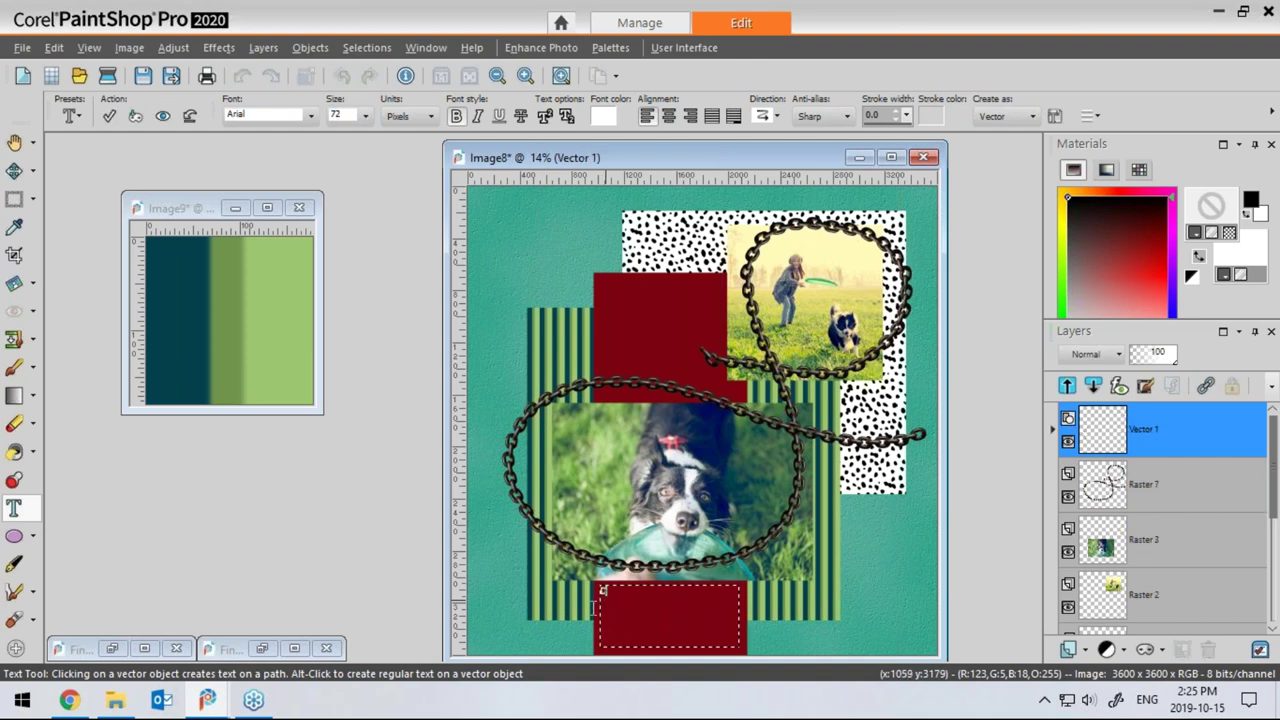
text(dinn)
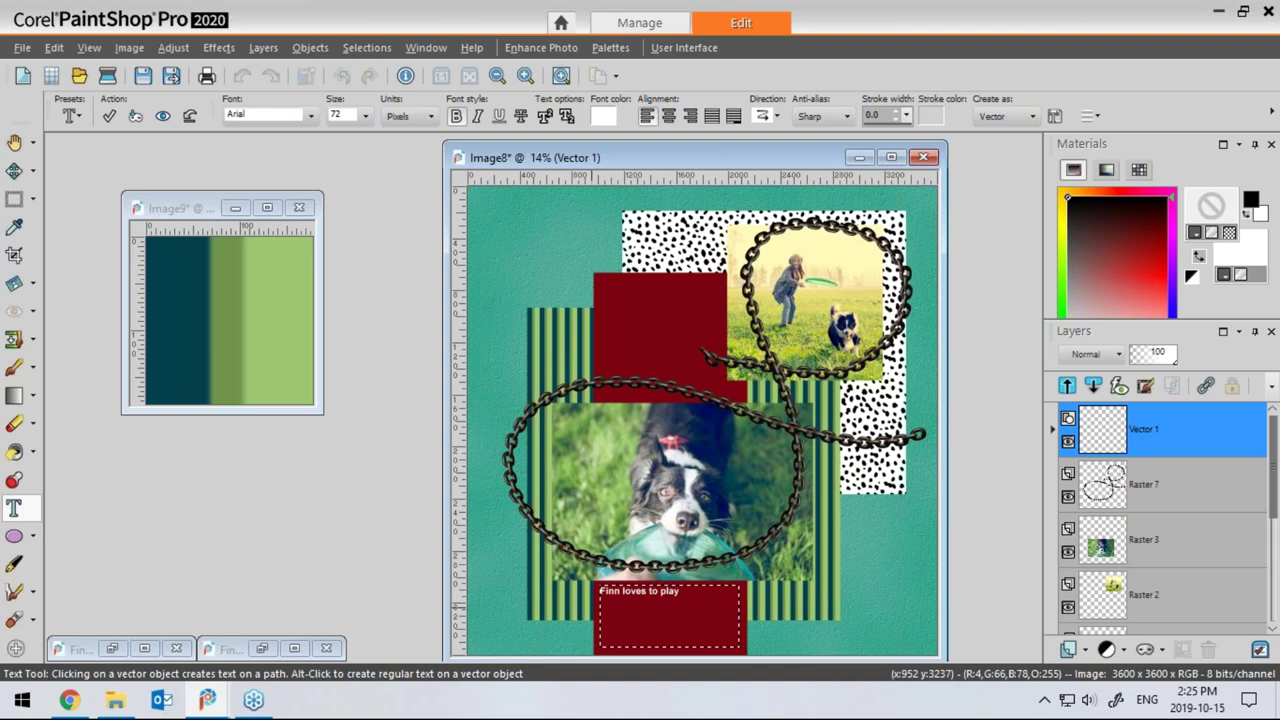
key(BackSpace)
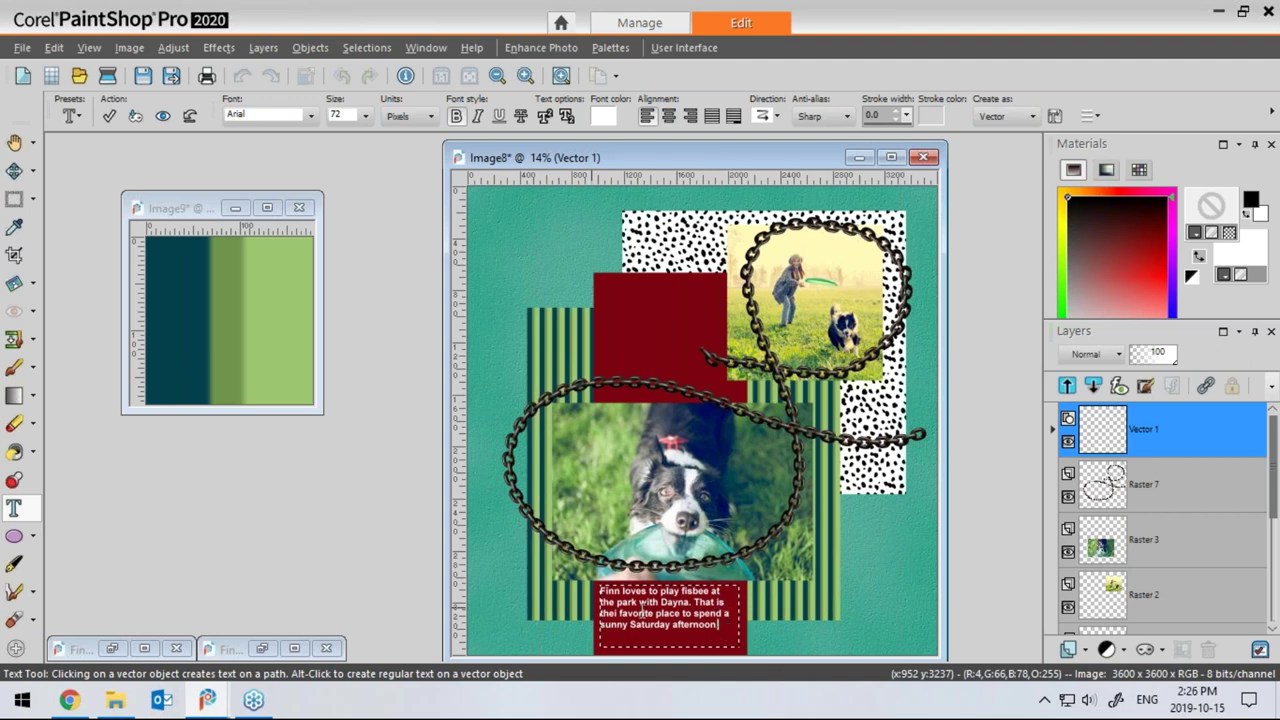
text(.)
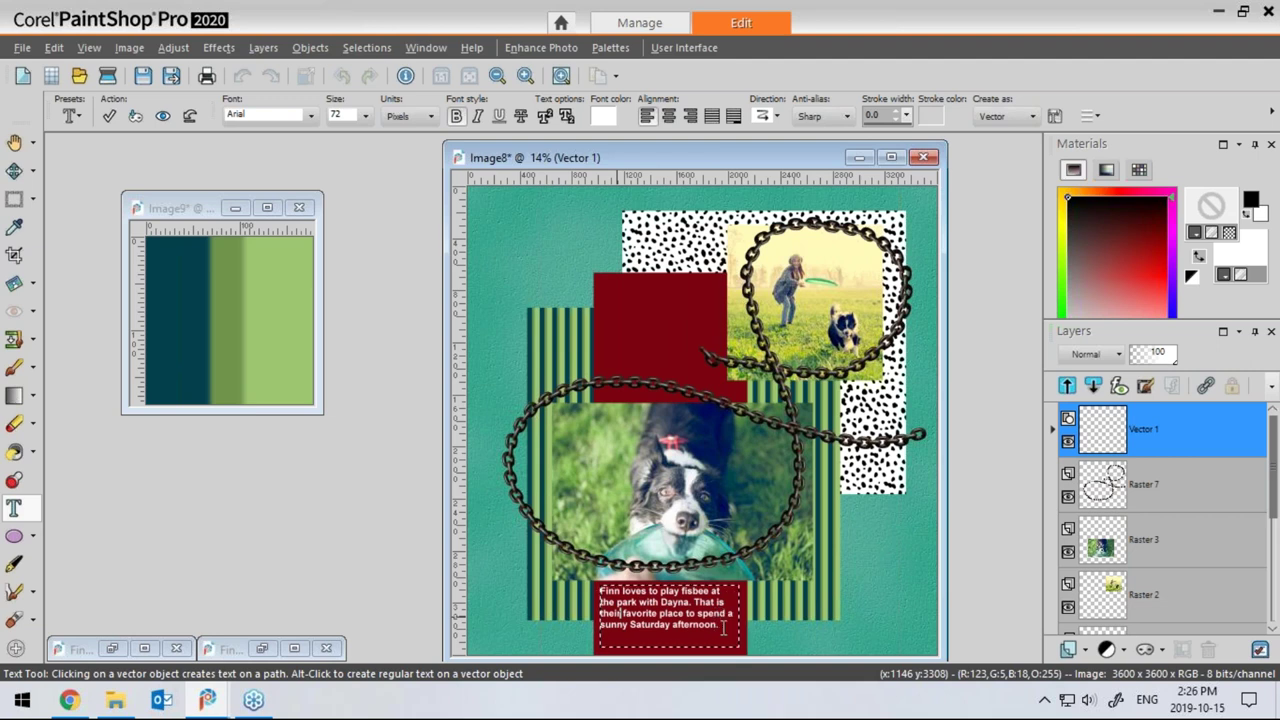
Set the whole caption's font size to 75 pixels and apply the text
drag(722, 628, 366, 174)
click(345, 114)
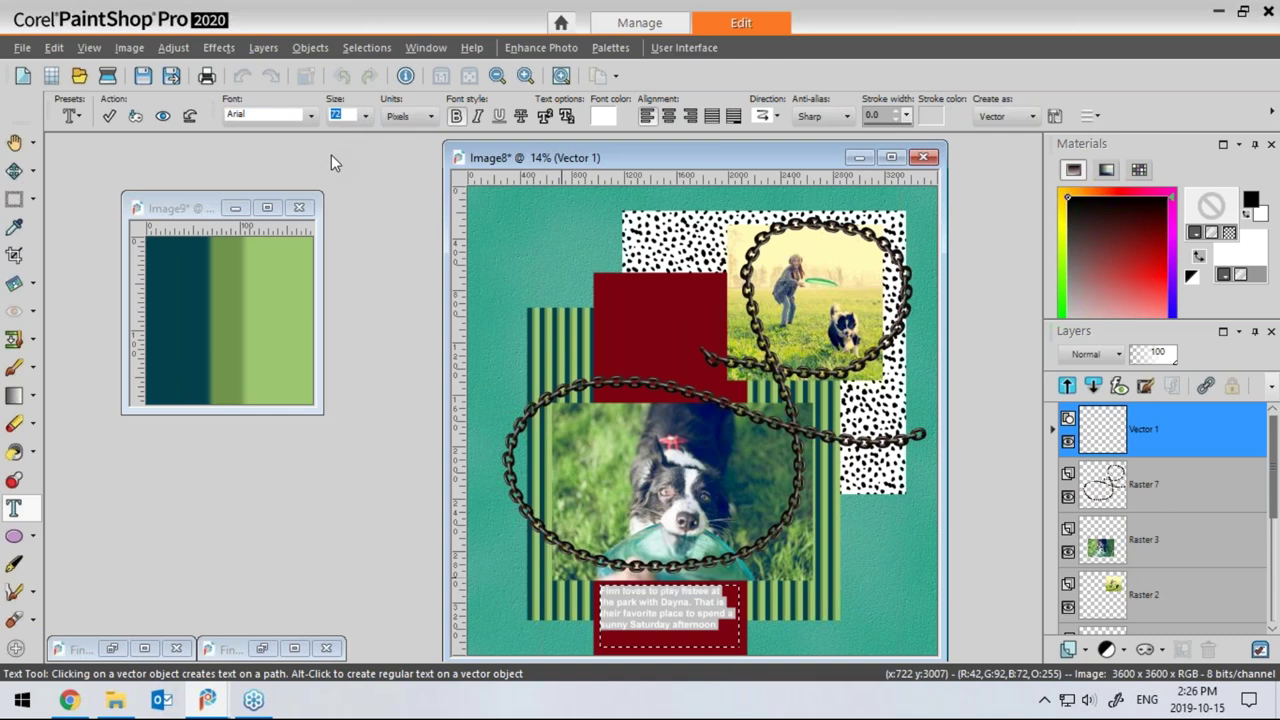
text(75)
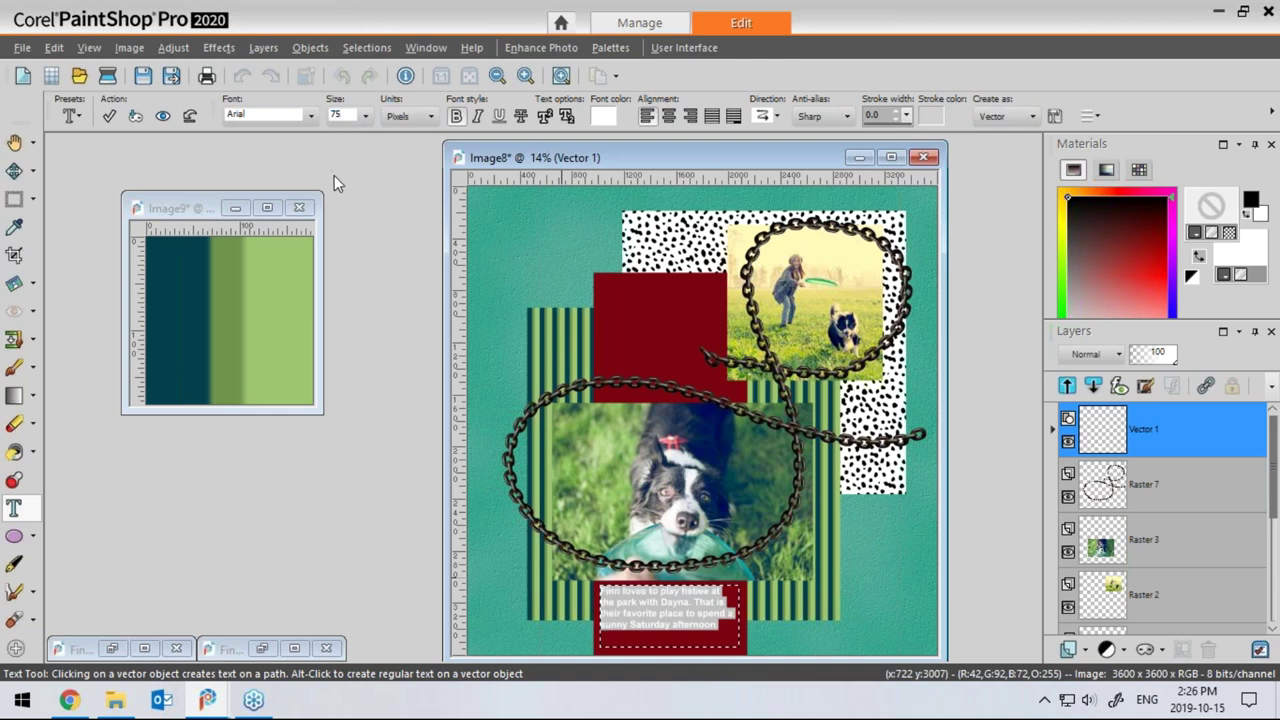
key(Return)
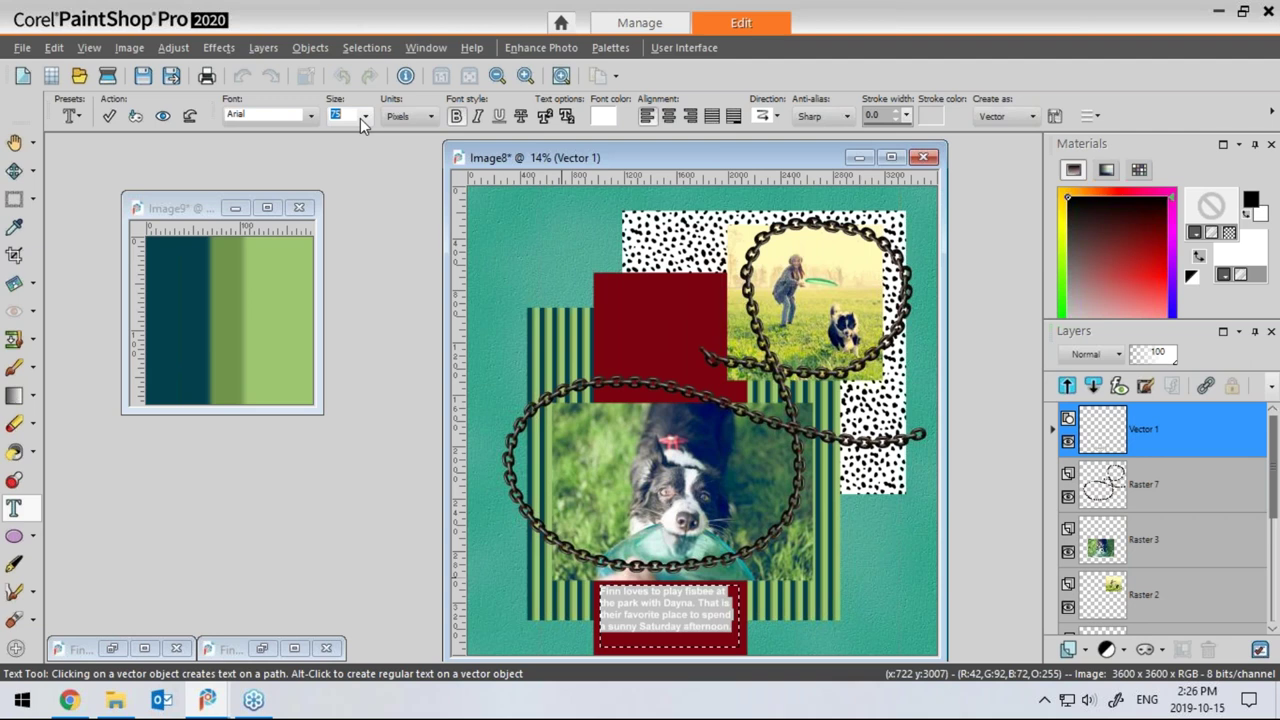
click(110, 115)
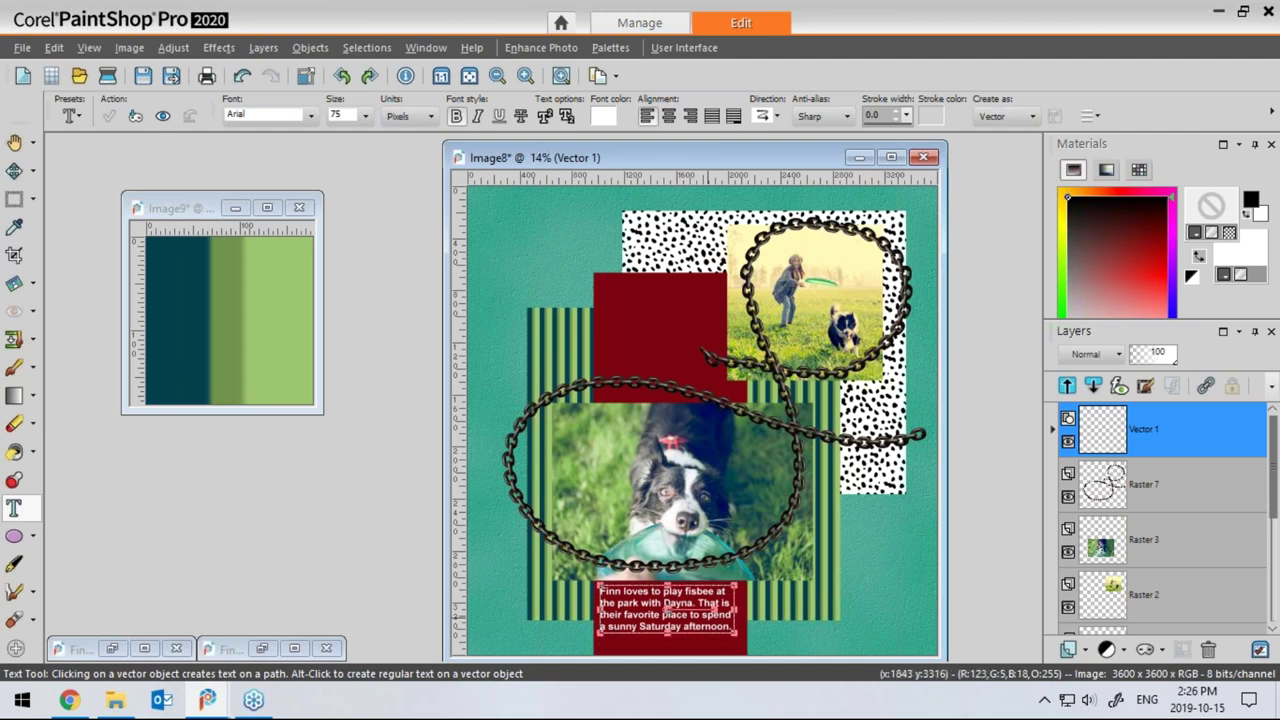
key(m)
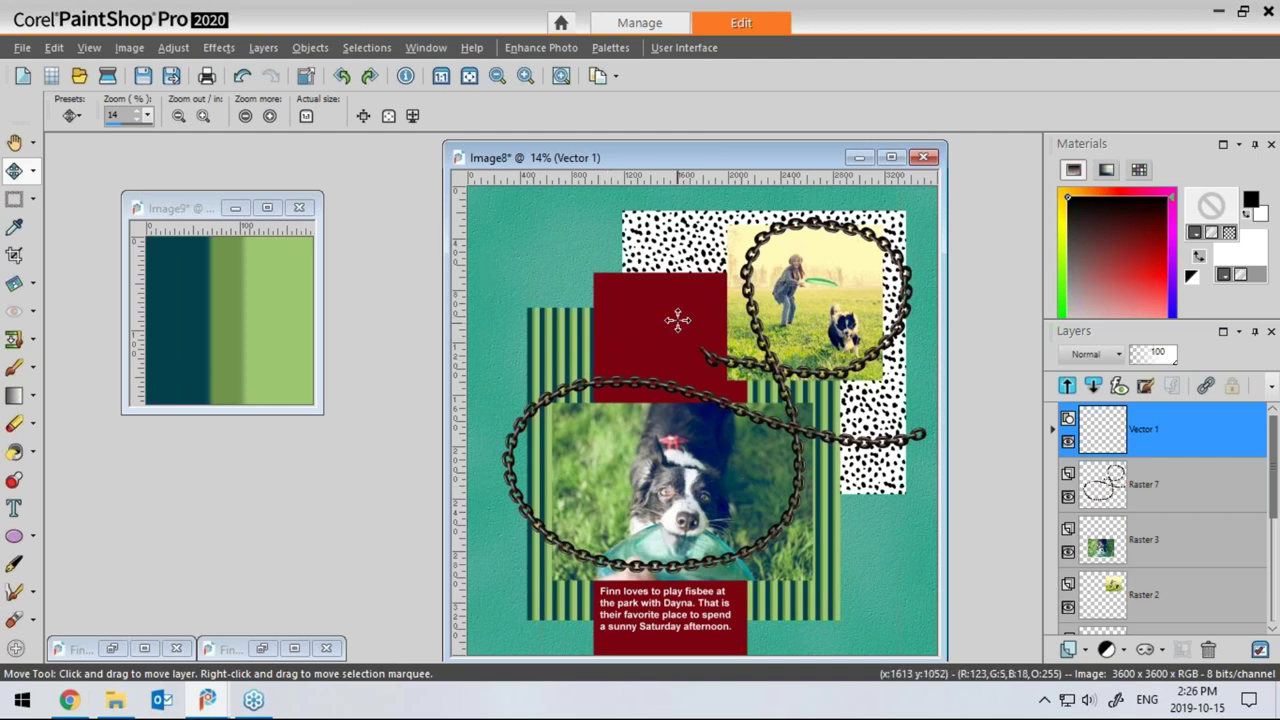
Expand the Vector 1 layer to examine its text object, and make the chain's layer, Raster 7, active
click(14, 510)
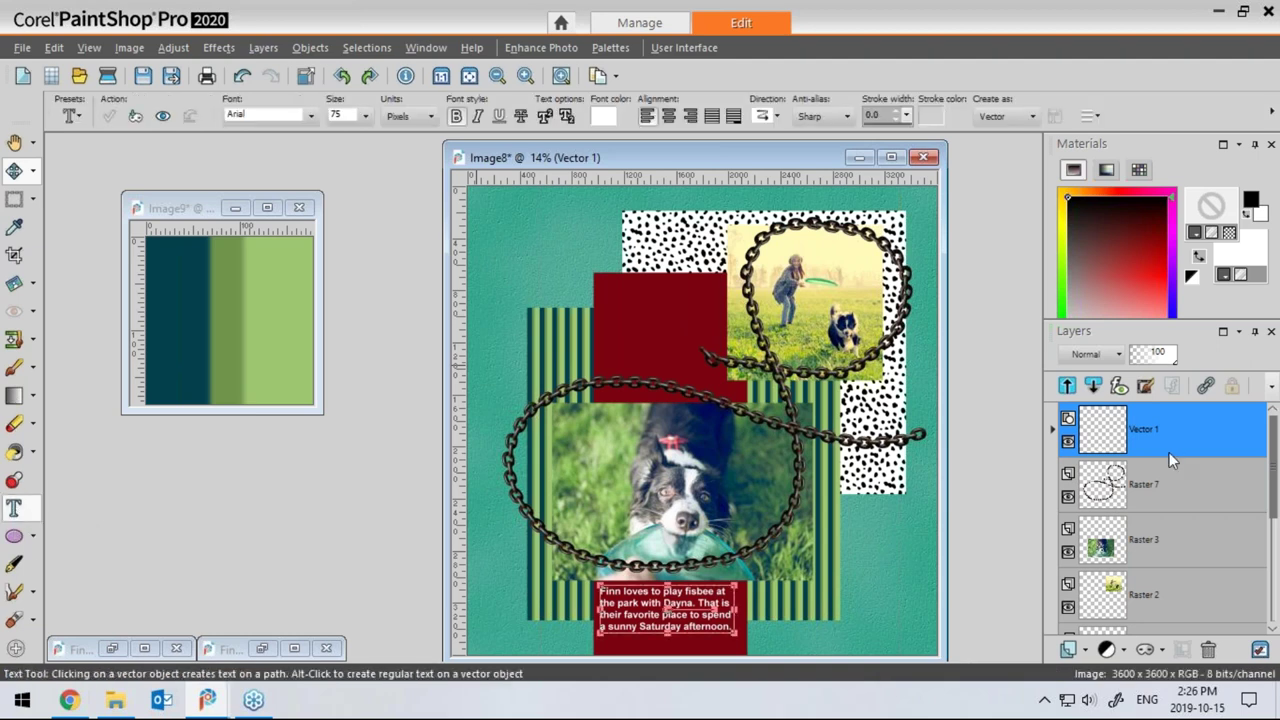
mouse_move(1145, 435)
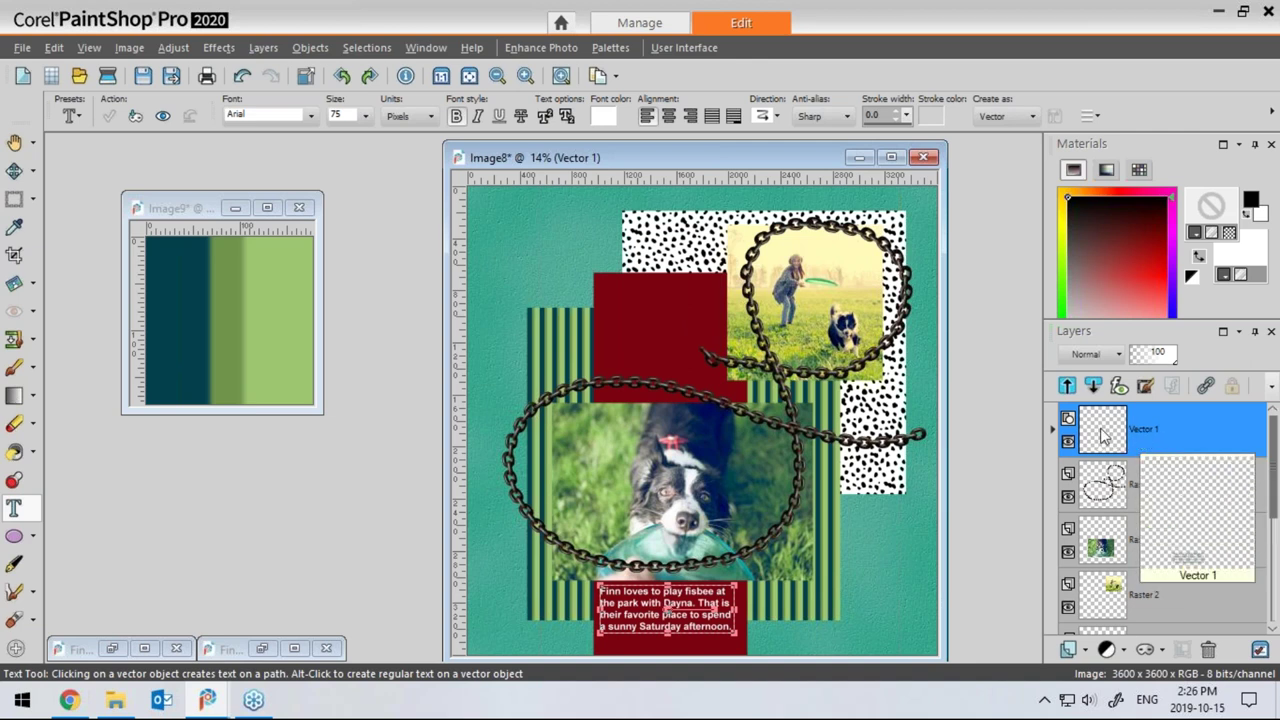
click(1051, 430)
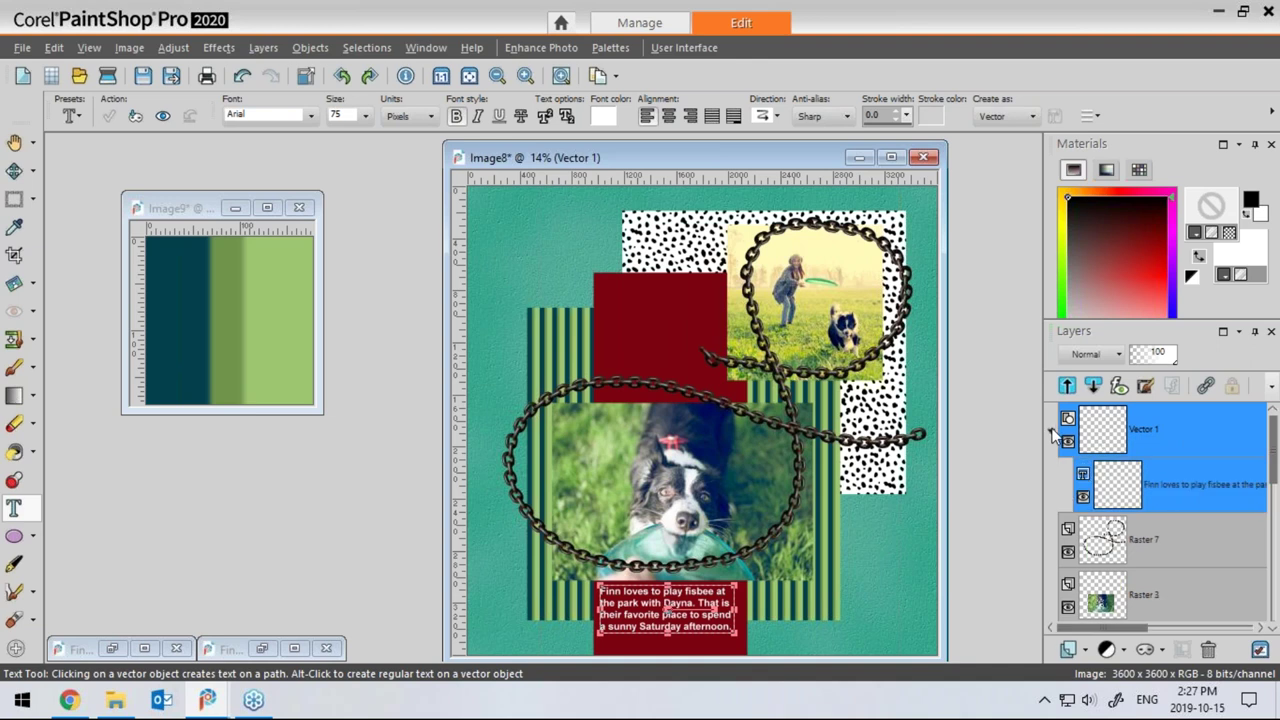
mouse_move(1150, 428)
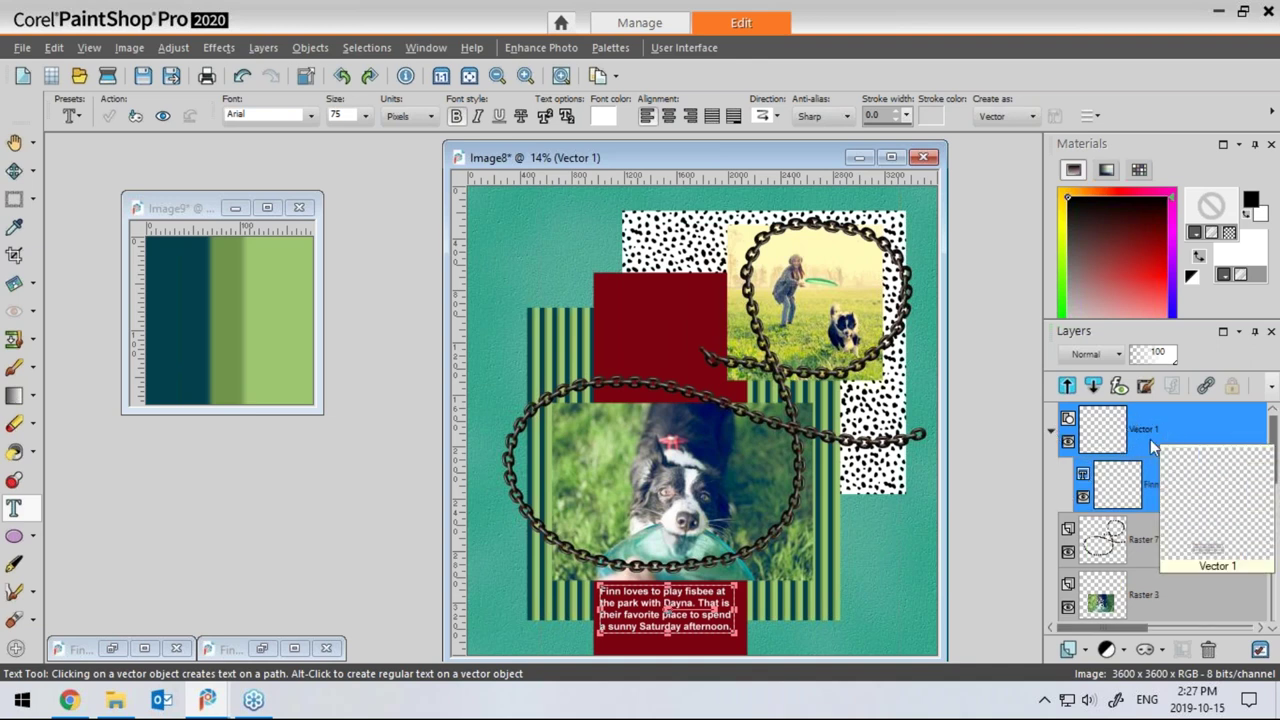
mouse_move(1151, 482)
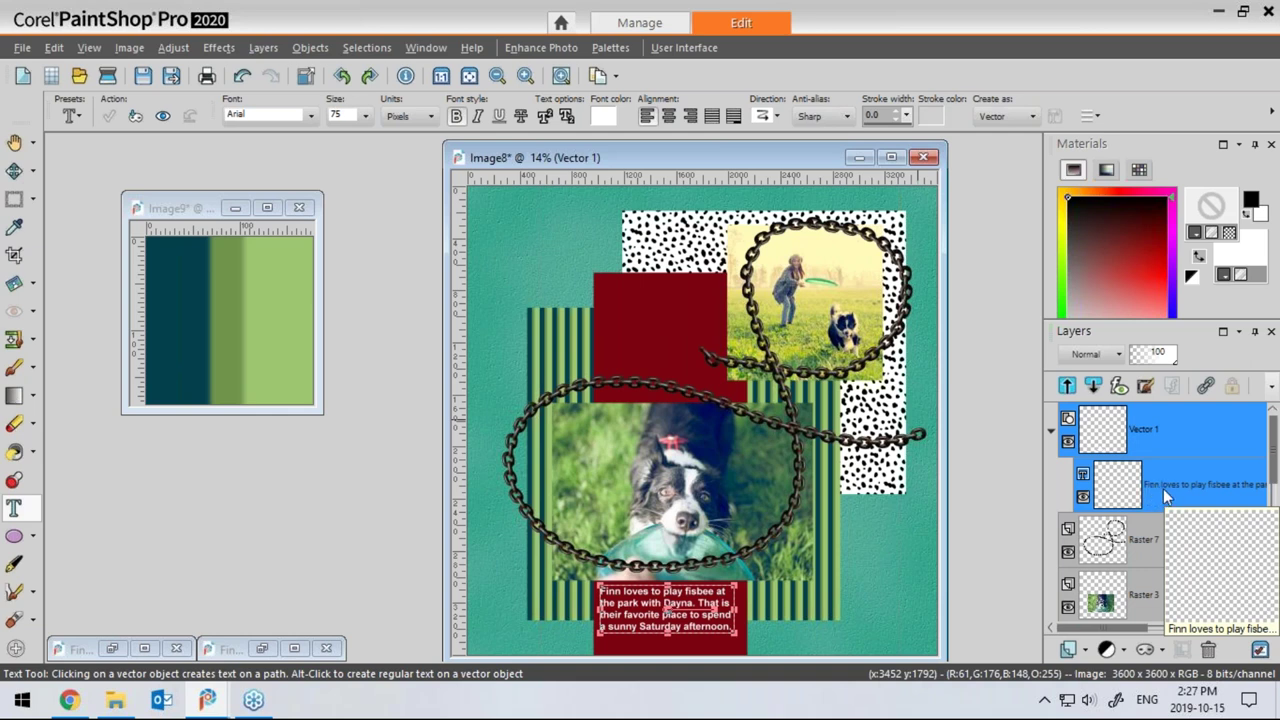
mouse_move(1135, 541)
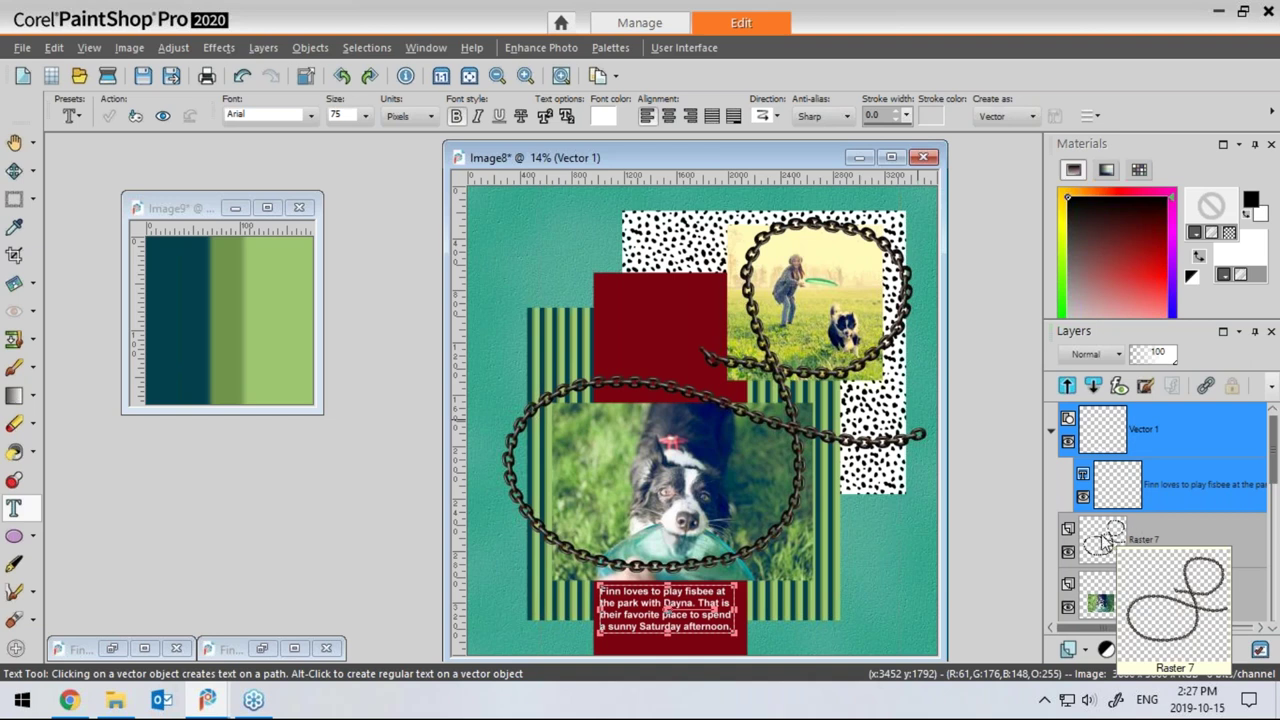
click(1145, 540)
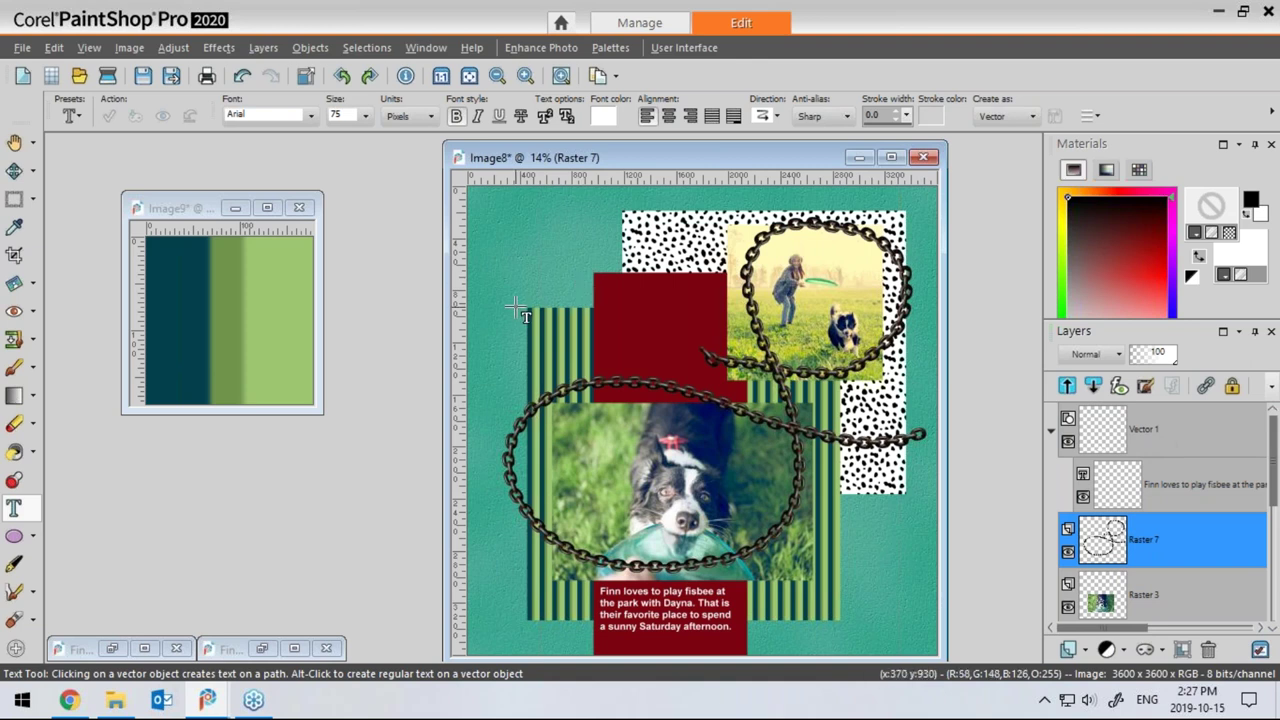
Set the text to Bauhaus 93 at 200 pixels and sample the pale yellow sky of the woman-and-dog photo as its fill colour
click(310, 115)
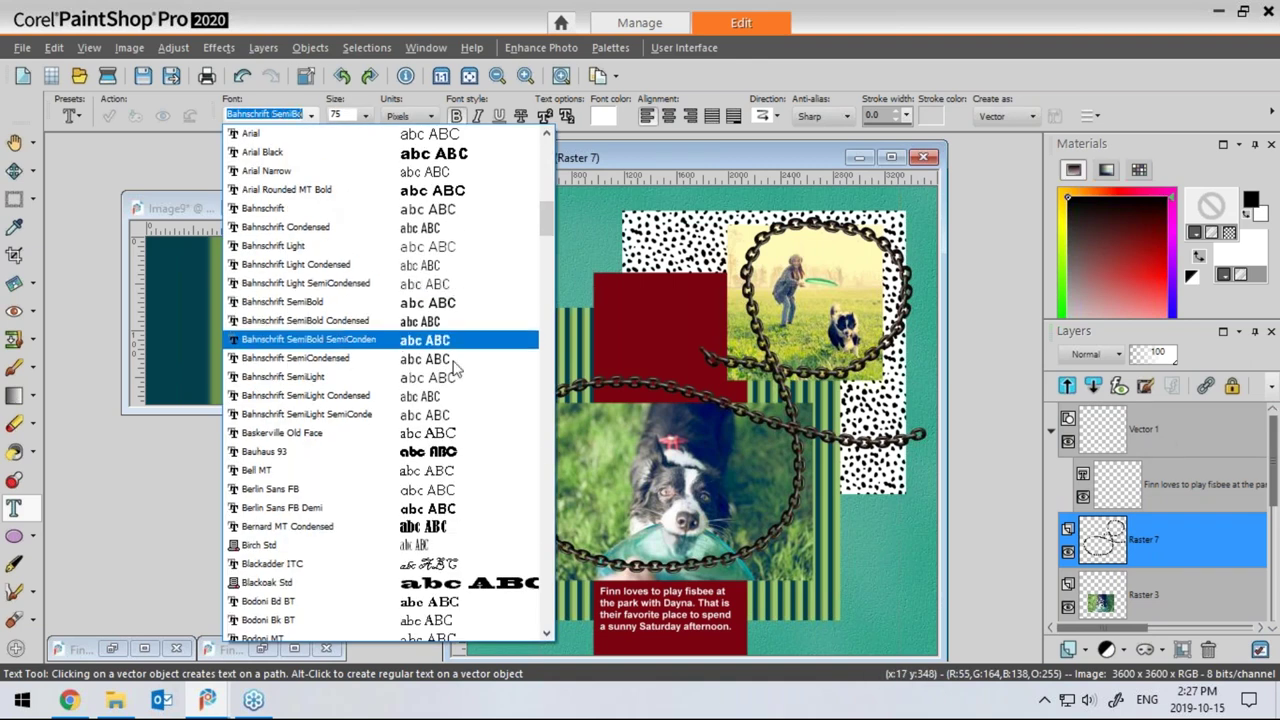
click(415, 455)
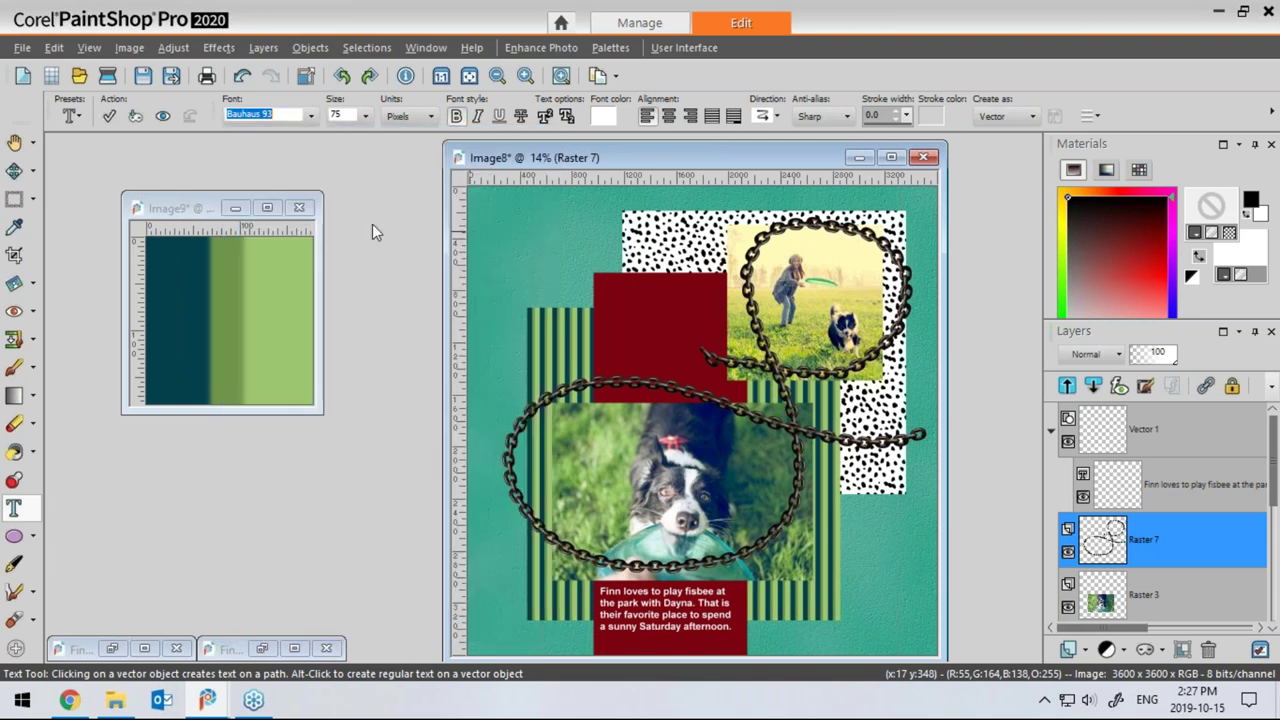
click(366, 116)
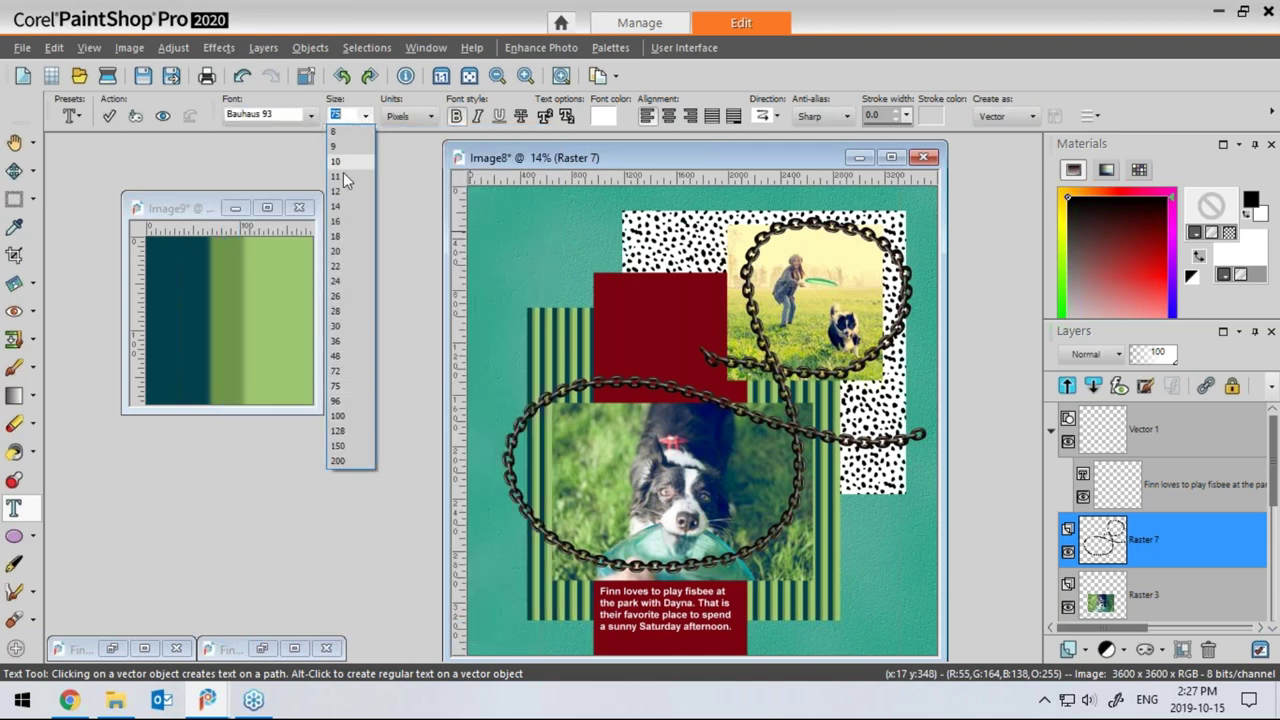
click(339, 462)
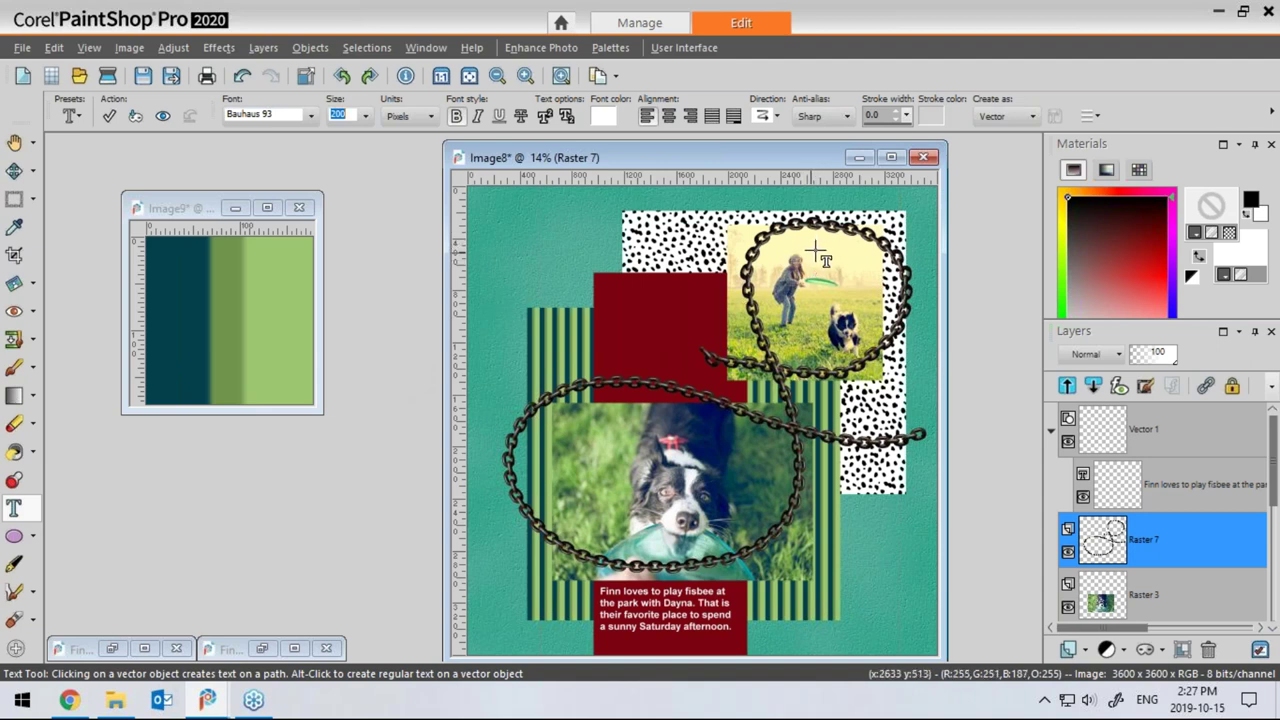
click(14, 230)
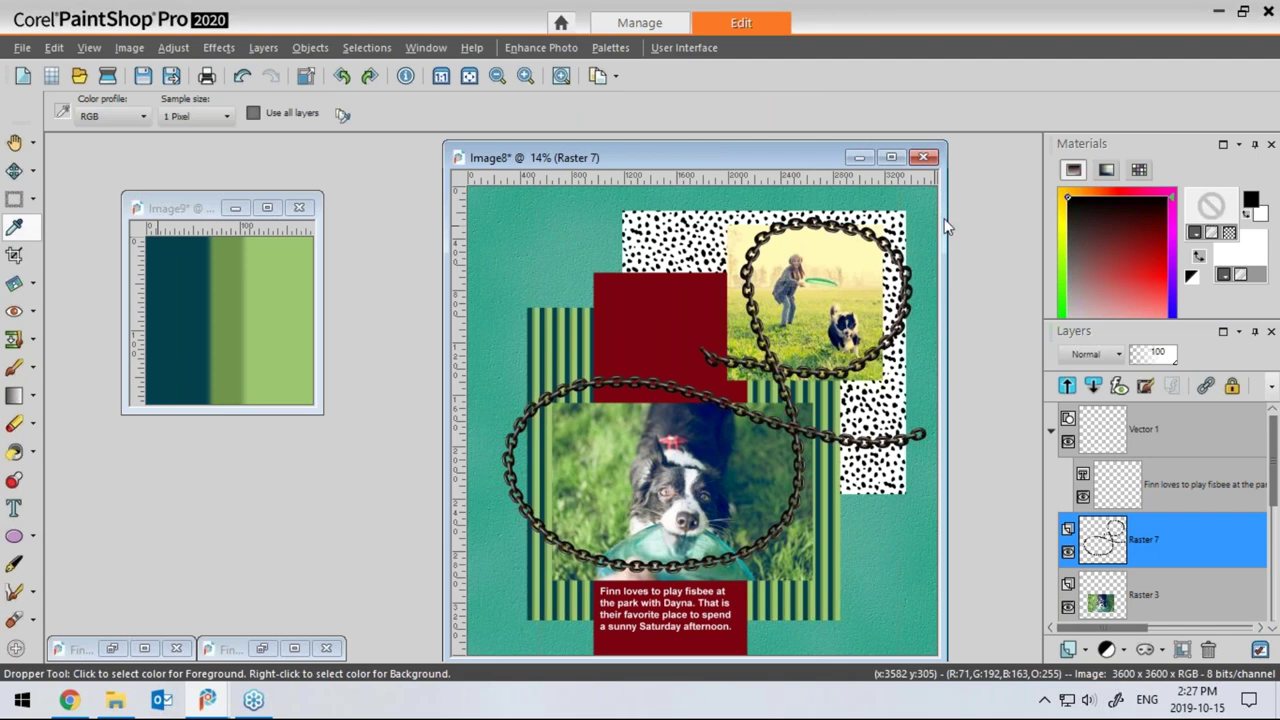
right_click(845, 235)
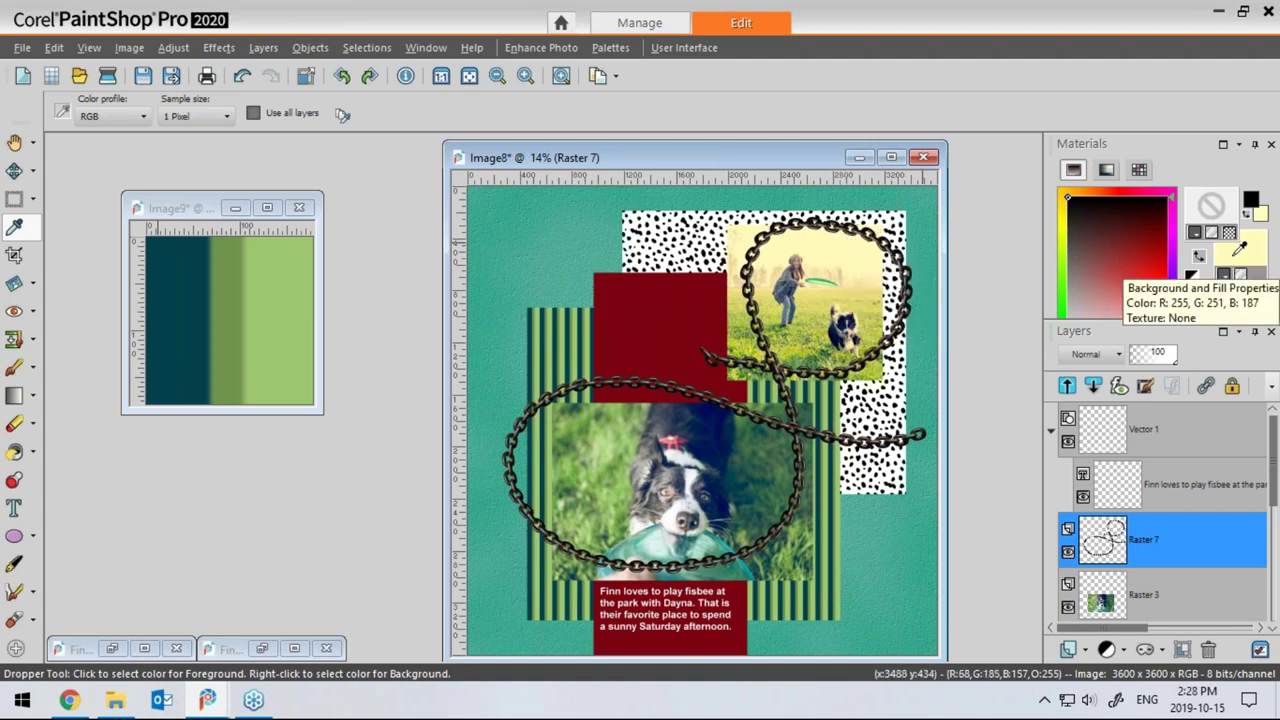
Write the title "FINN" on the green background above the striped paper and apply the text
click(14, 508)
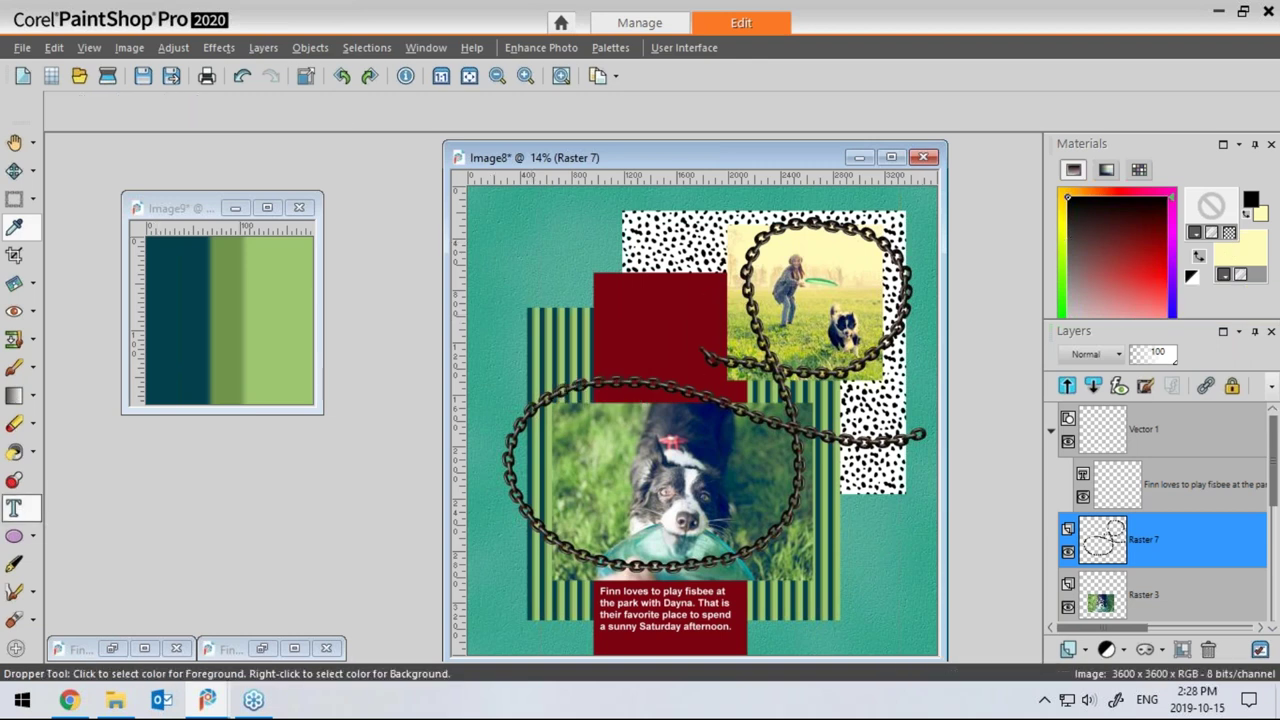
click(511, 287)
text(FUNN)
key(BackSpace)
key(BackSpace)
key(BackSpace)
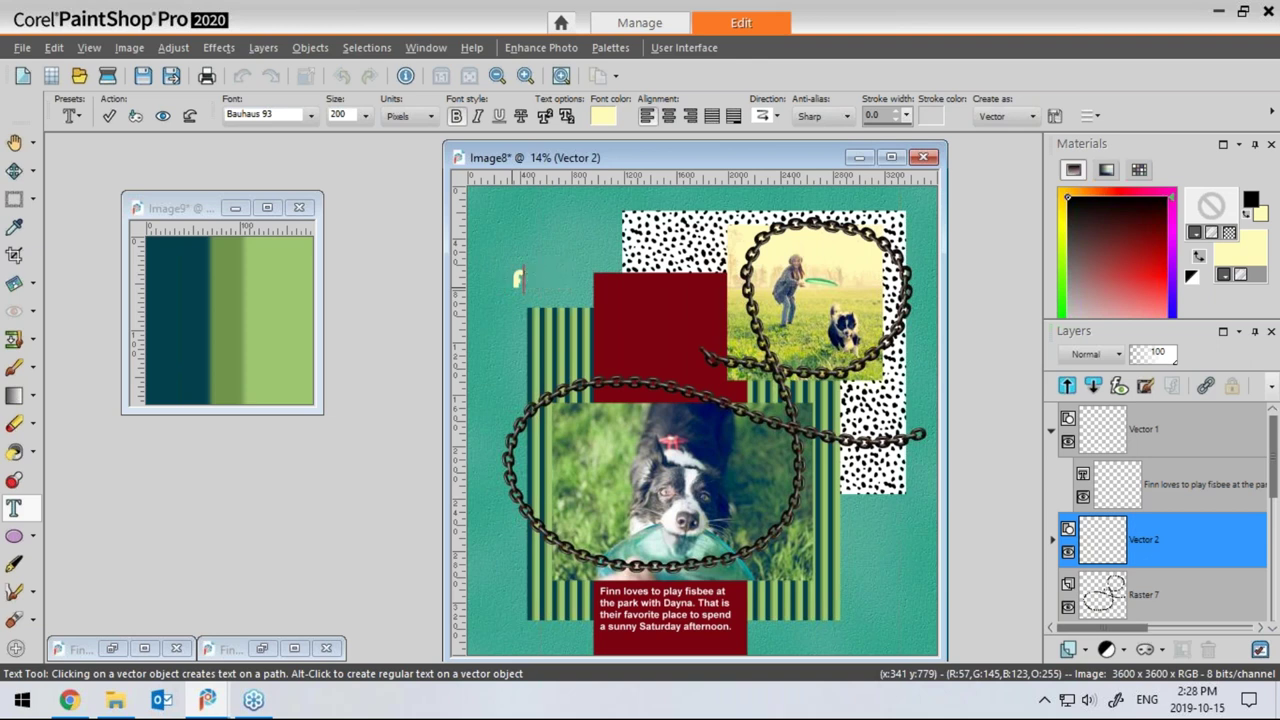
text(INN)
click(108, 116)
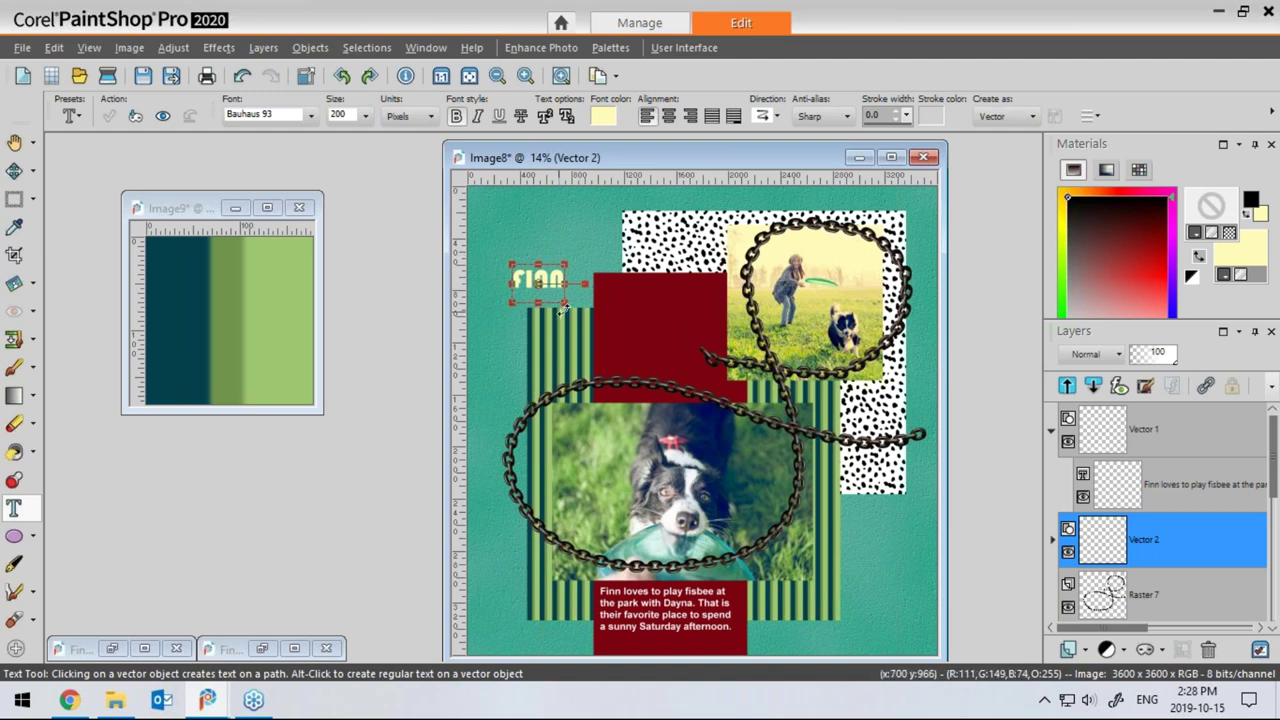
Enlarge the FINN title and place it across the striped and red papers, beside the woman-and-dog photo
drag(566, 262, 667, 195)
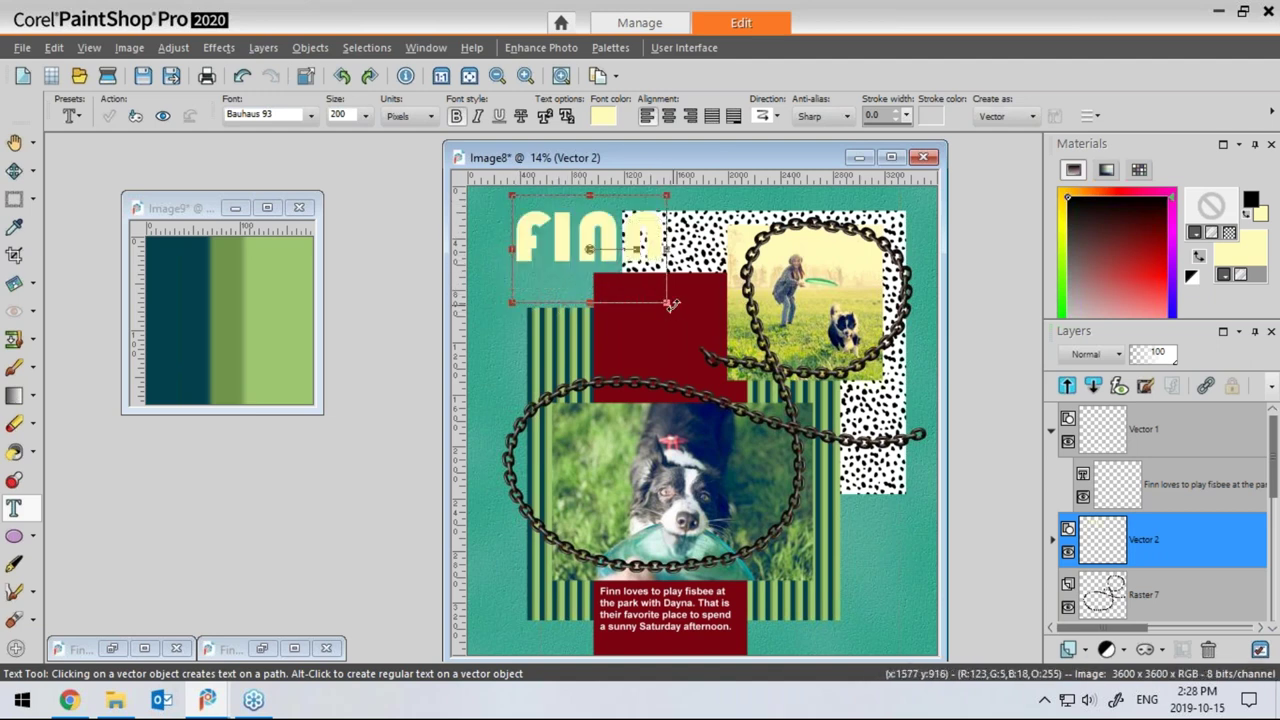
drag(670, 302, 737, 352)
drag(620, 271, 598, 308)
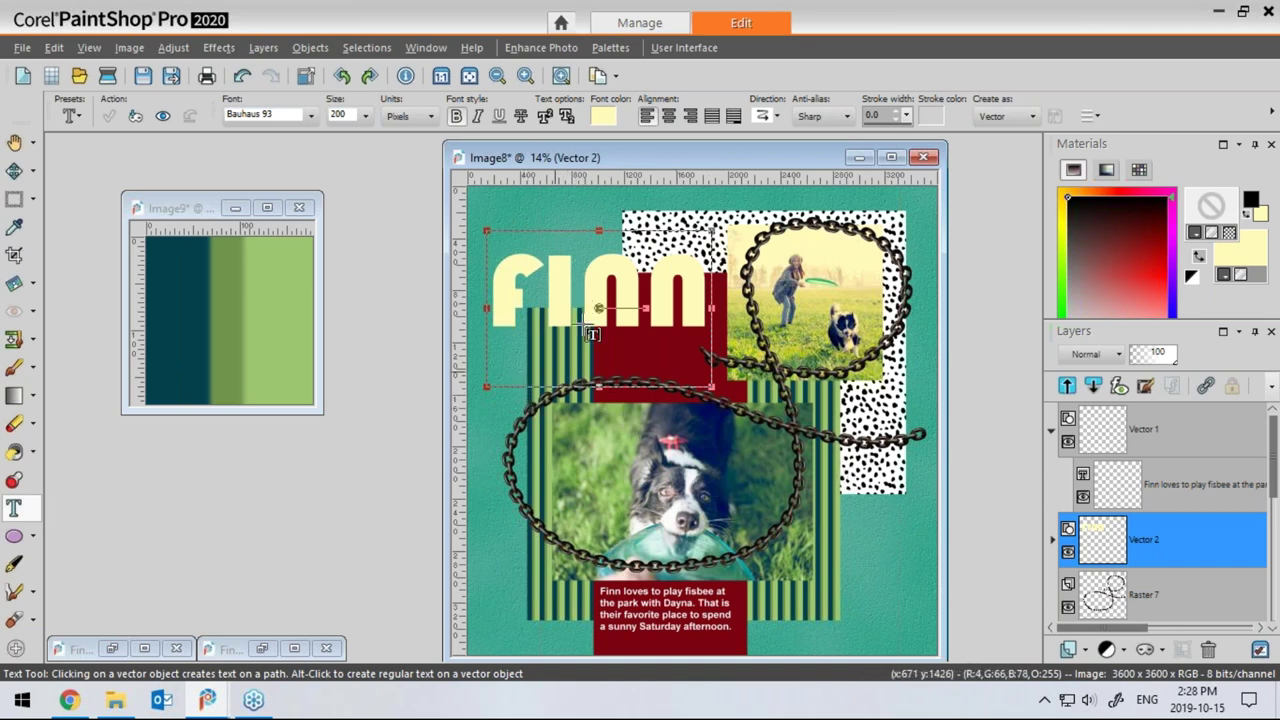
drag(803, 154, 795, 156)
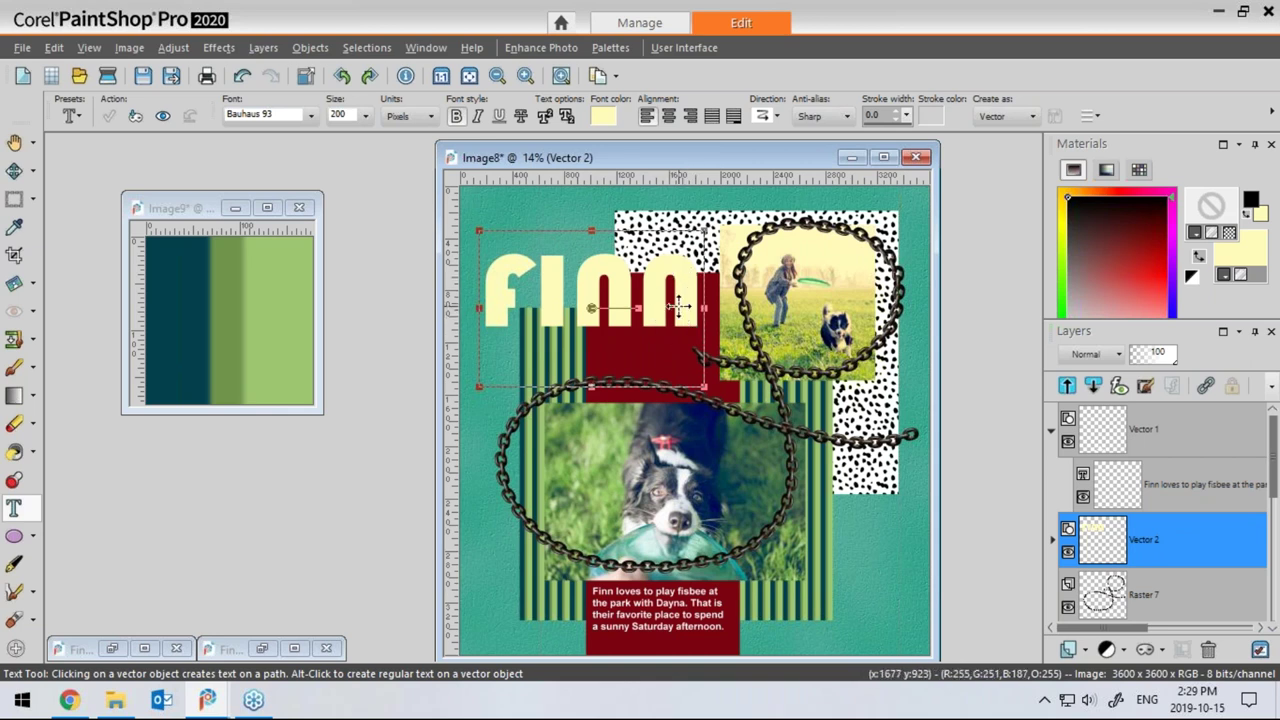
Duplicate the title's Vector 2 layer and hide the original
mouse_move(1098, 541)
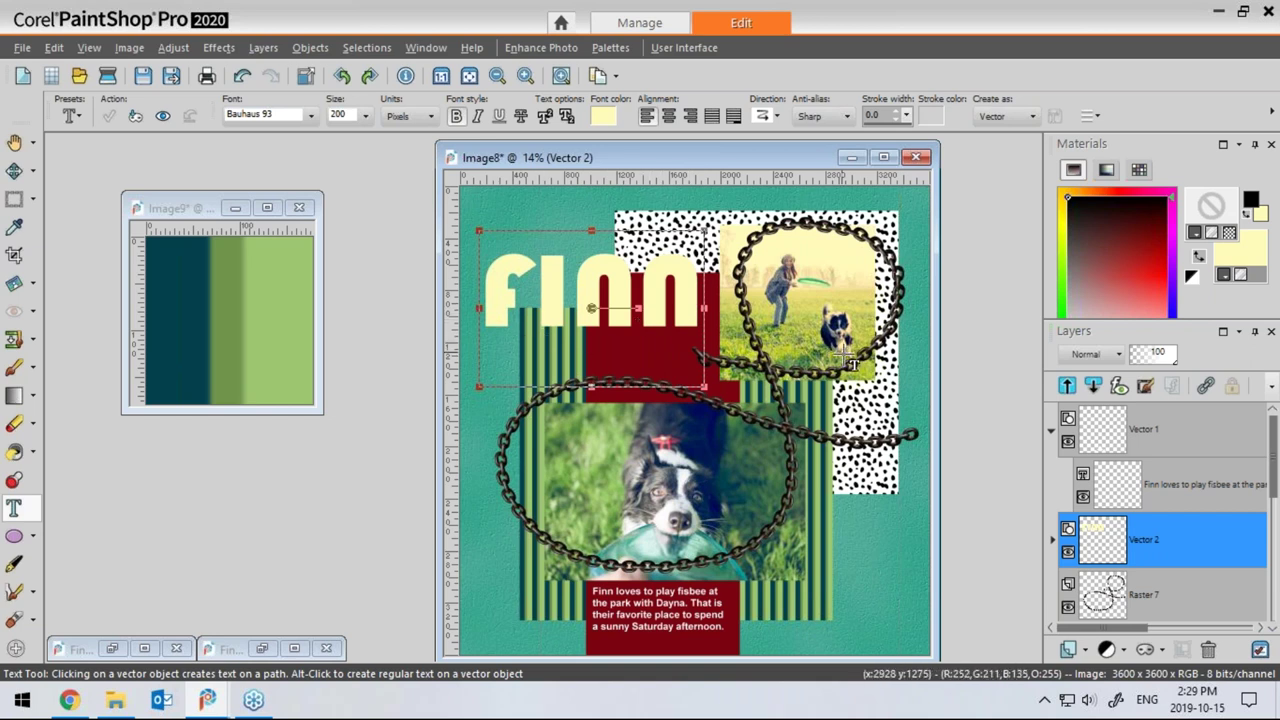
mouse_move(1134, 540)
right_click(1110, 543)
click(1047, 261)
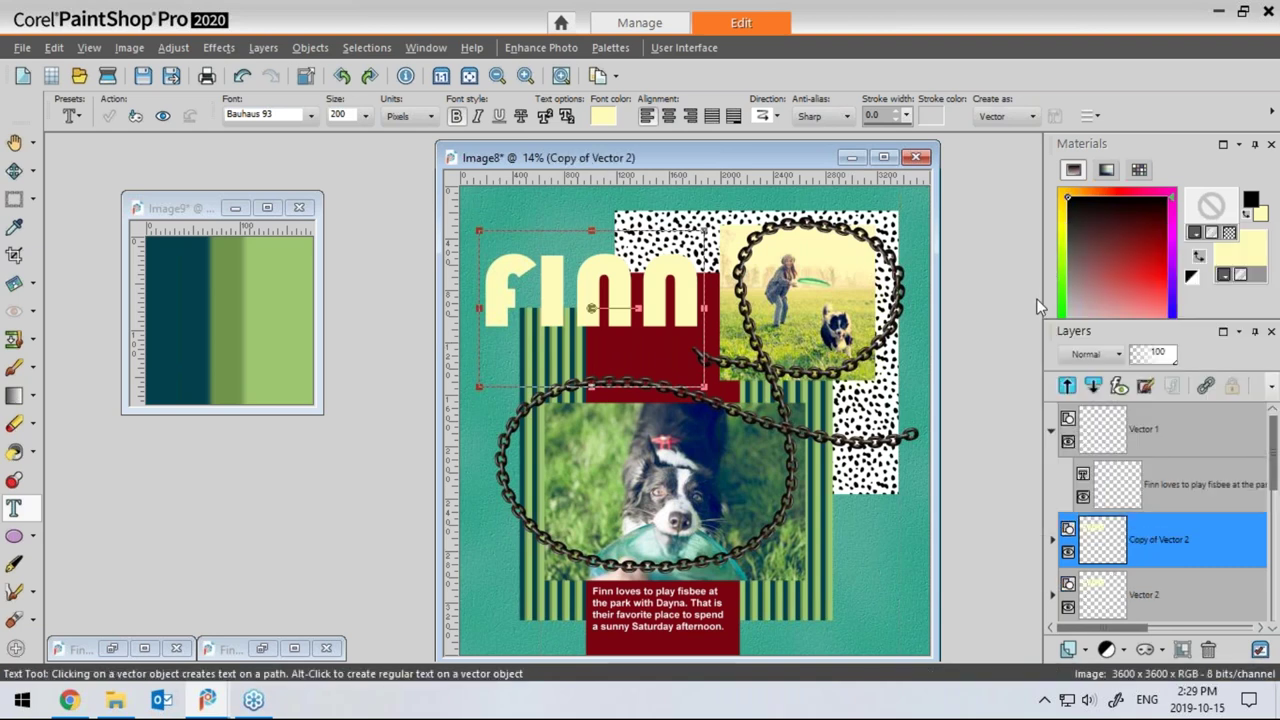
click(1068, 607)
Convert the Copy of Vector 2 layer to a raster layer
right_click(1106, 540)
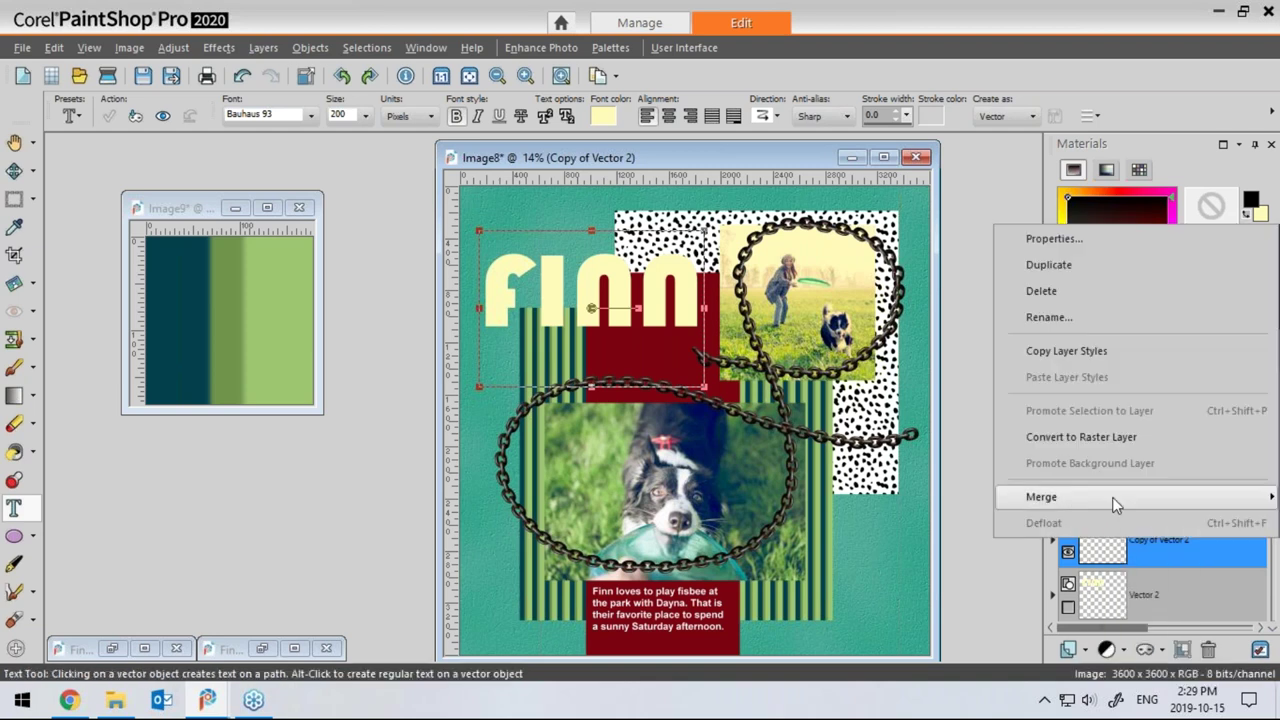
click(1088, 437)
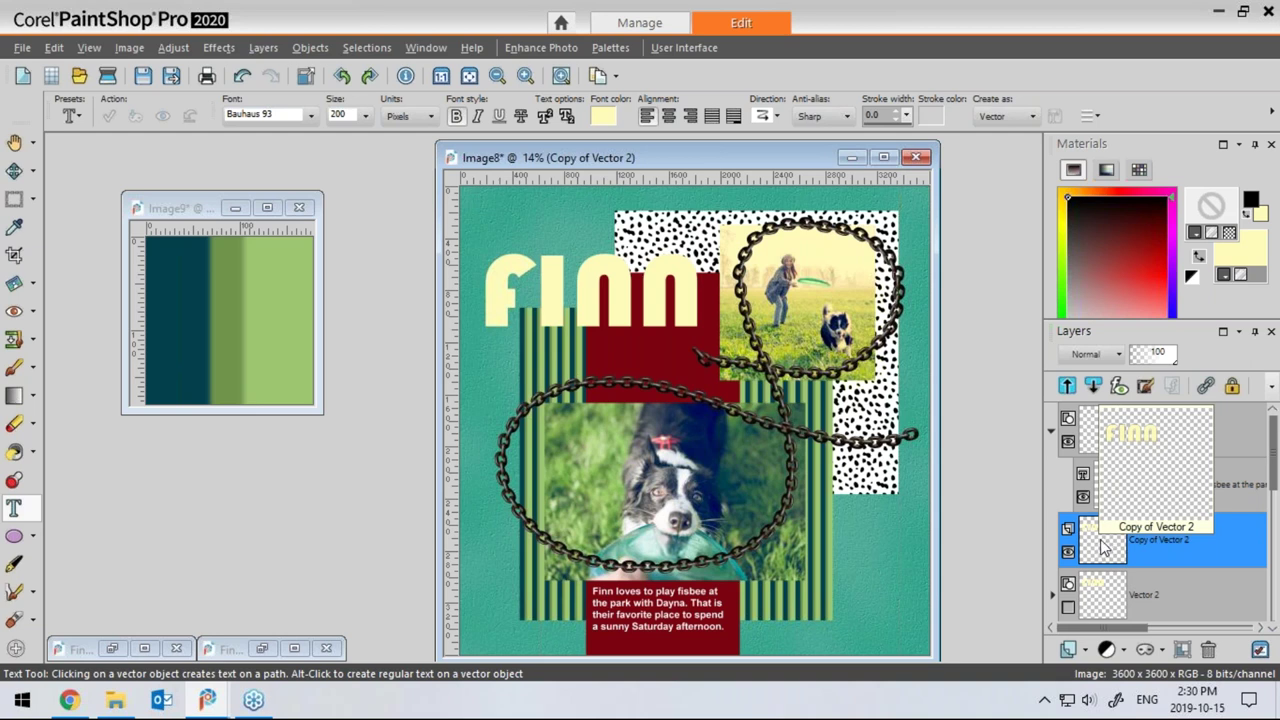
mouse_move(1137, 596)
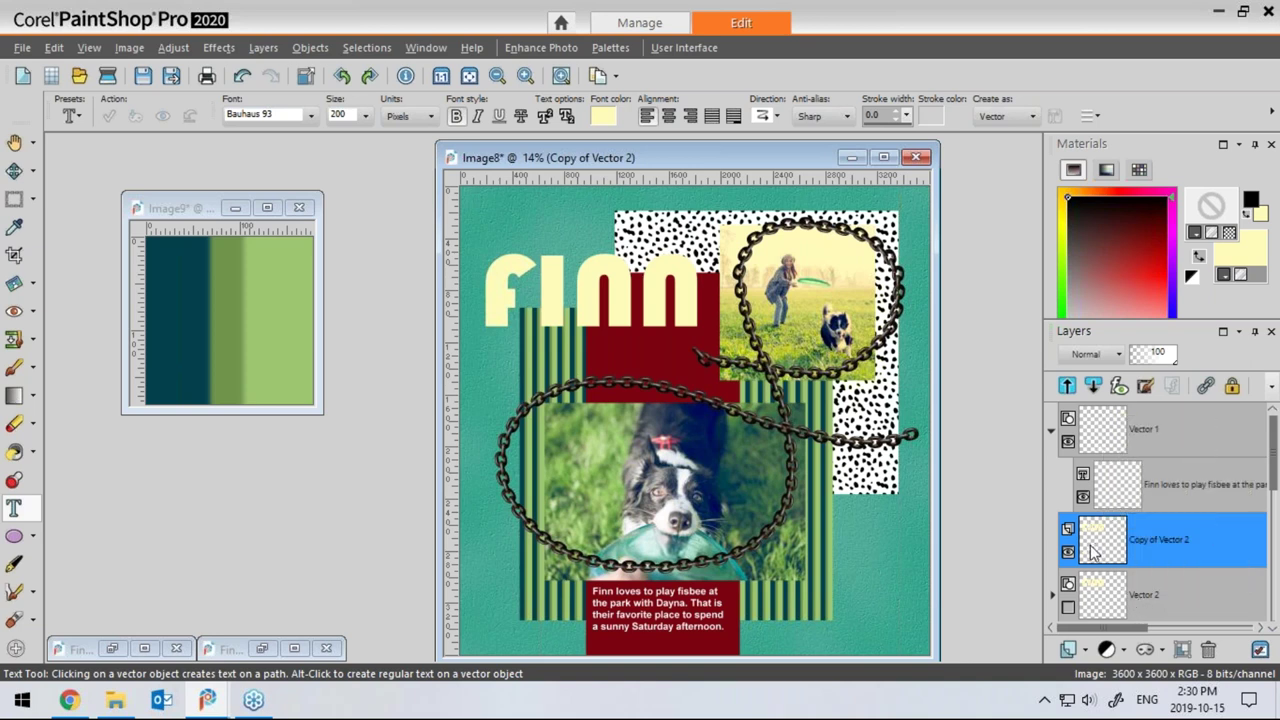
mouse_move(1081, 552)
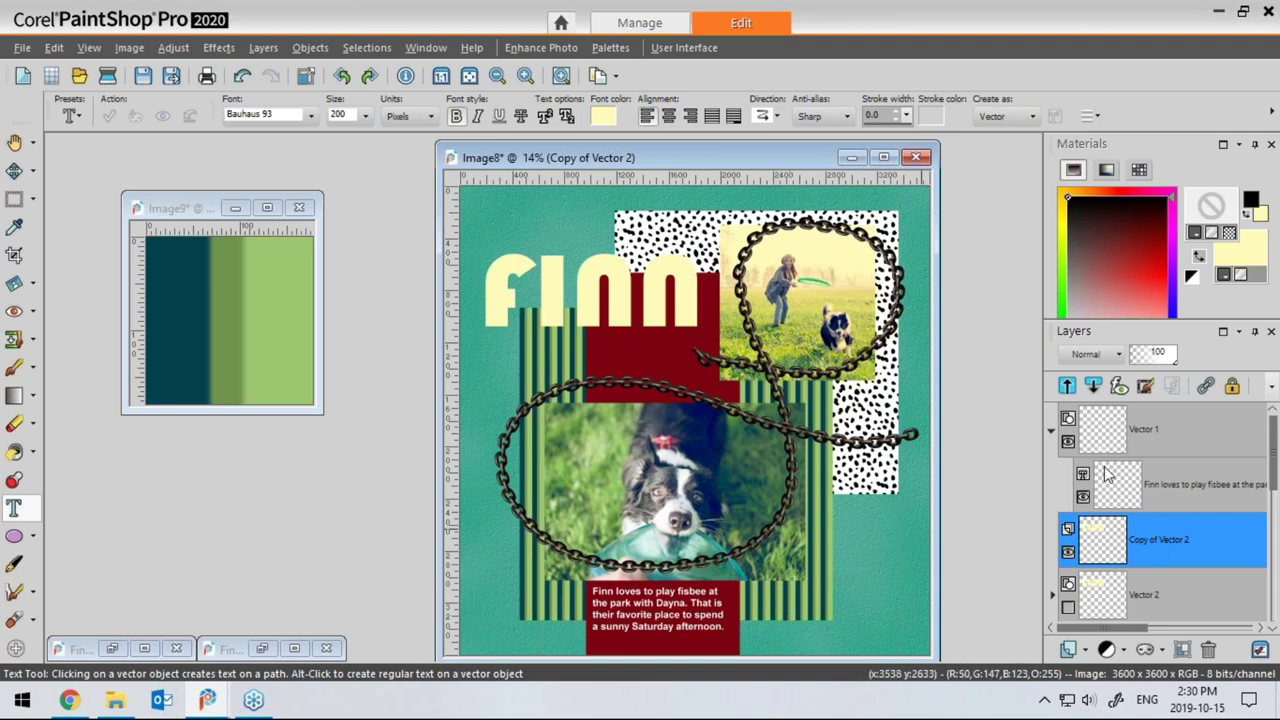
mouse_move(1117, 540)
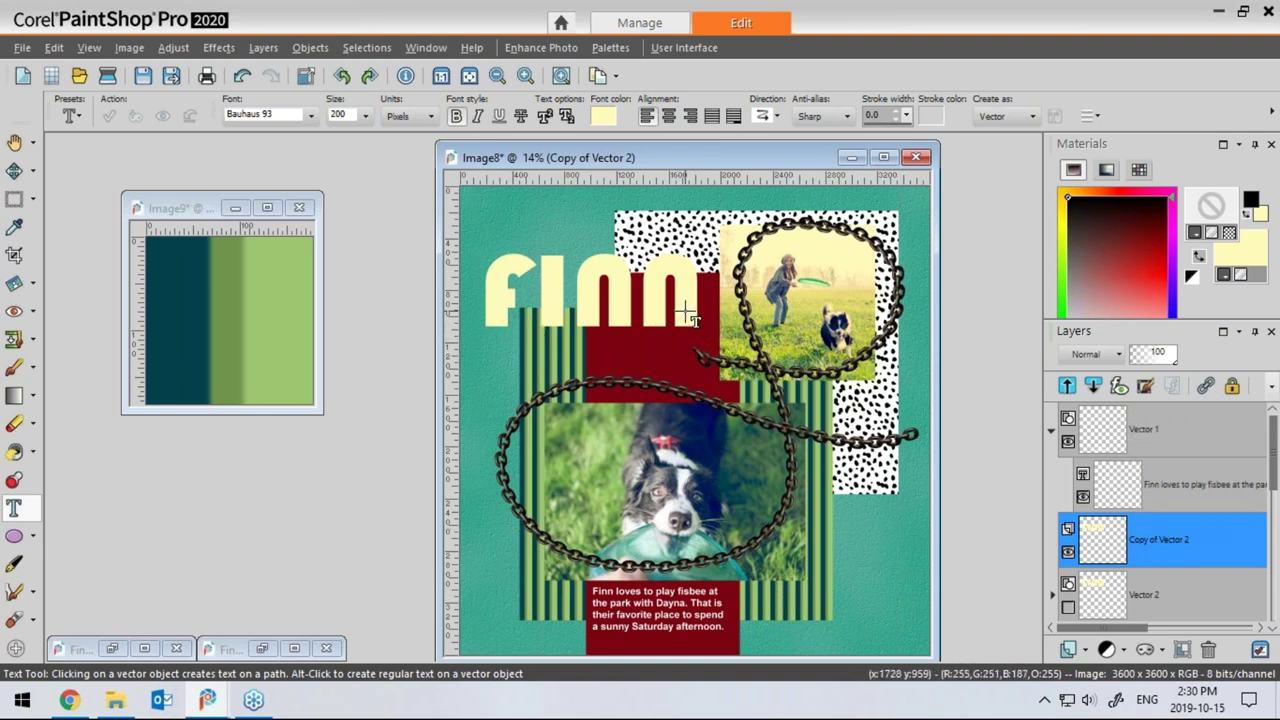
Add a drop shadow on a new layer to the title copy, with vertical and horizontal offsets 10, opacity 80 and blur 10
click(213, 47)
mouse_move(250, 140)
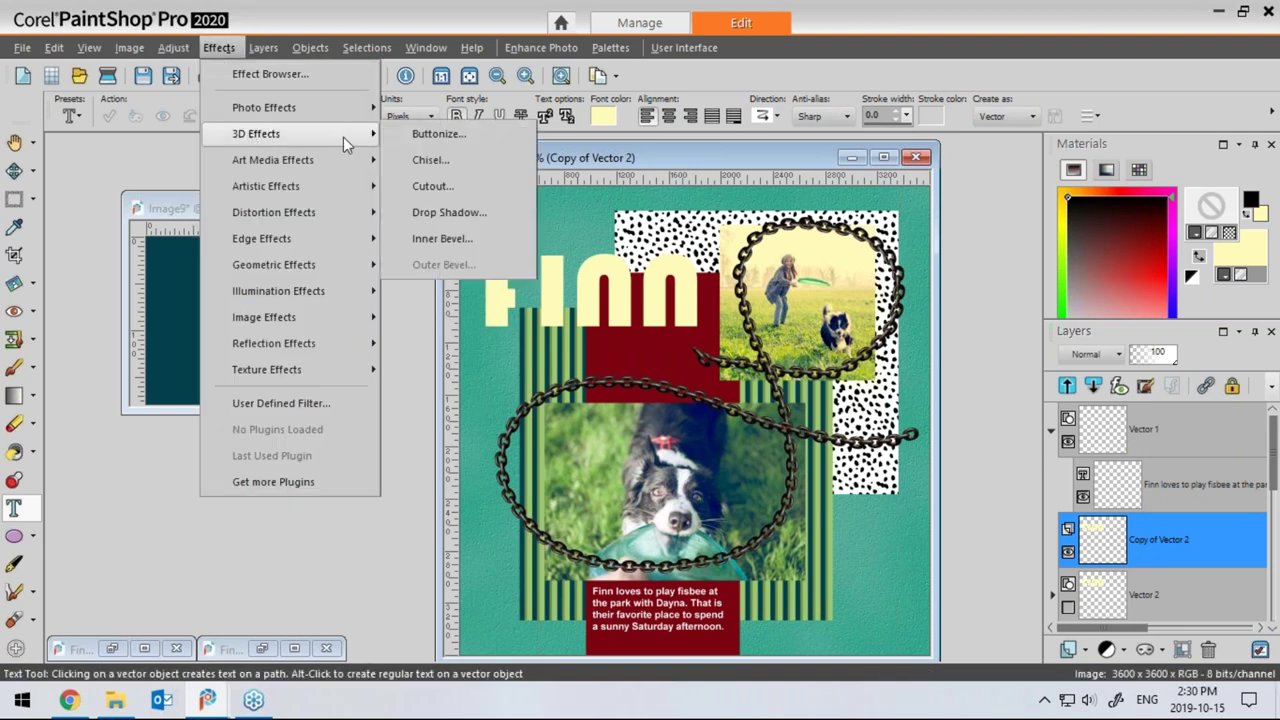
click(446, 213)
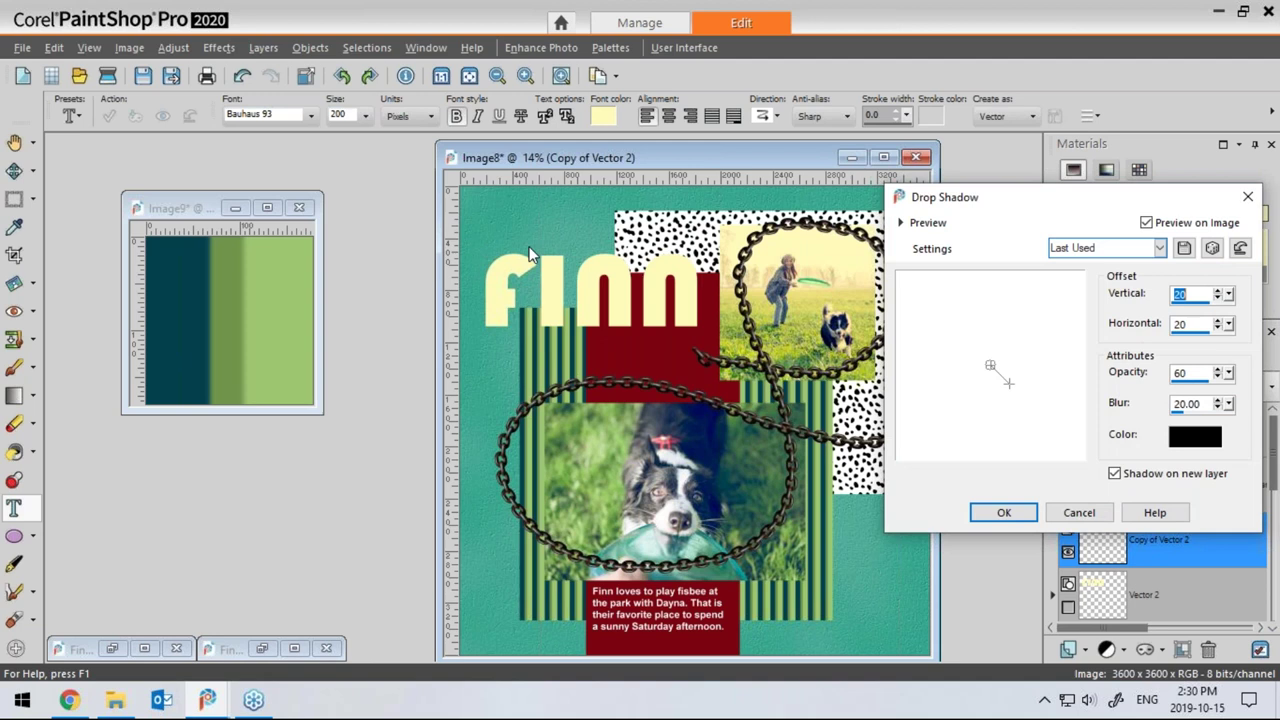
drag(1060, 197, 239, 162)
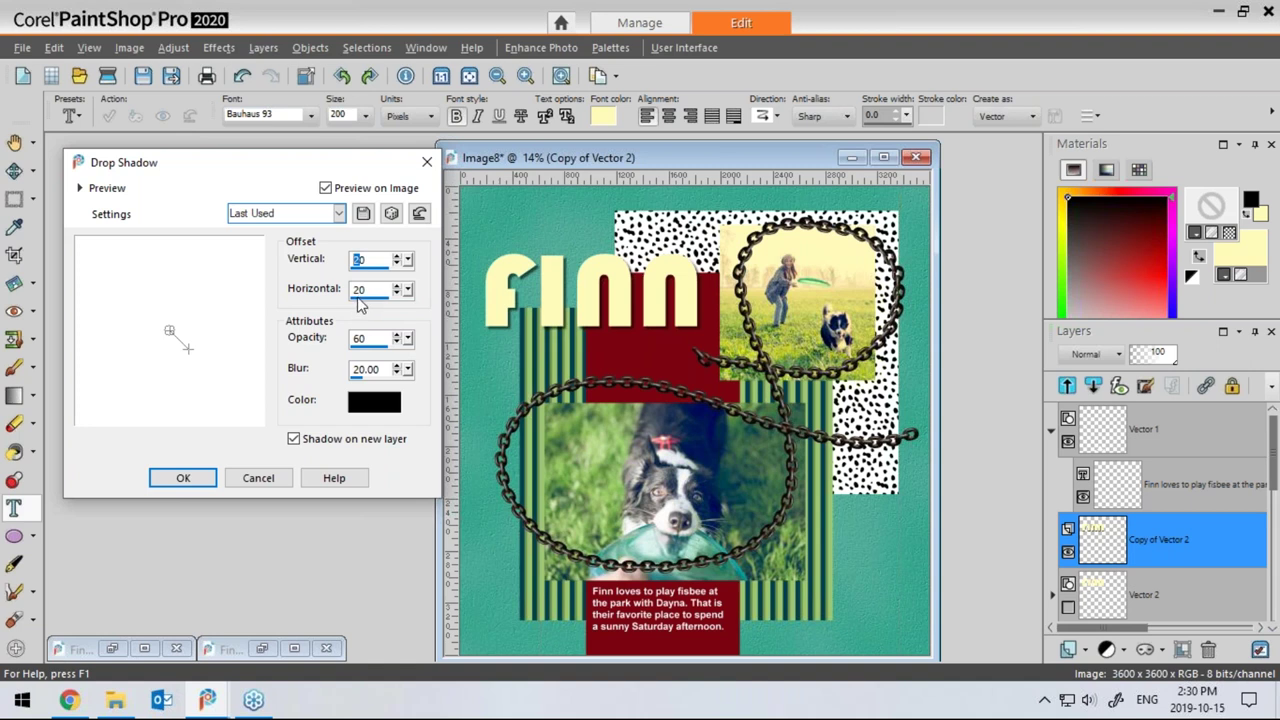
text(1010)
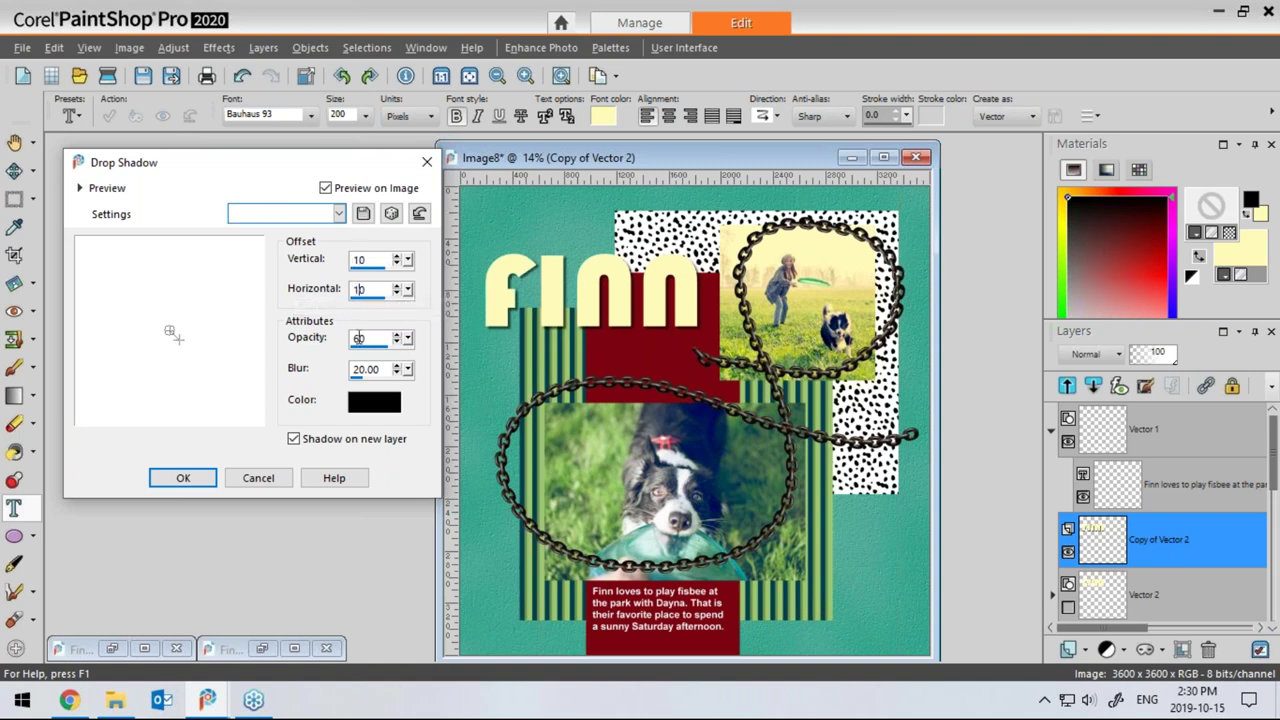
double_click(362, 341)
text(80)
click(357, 369)
key(BackSpace)
text(1)
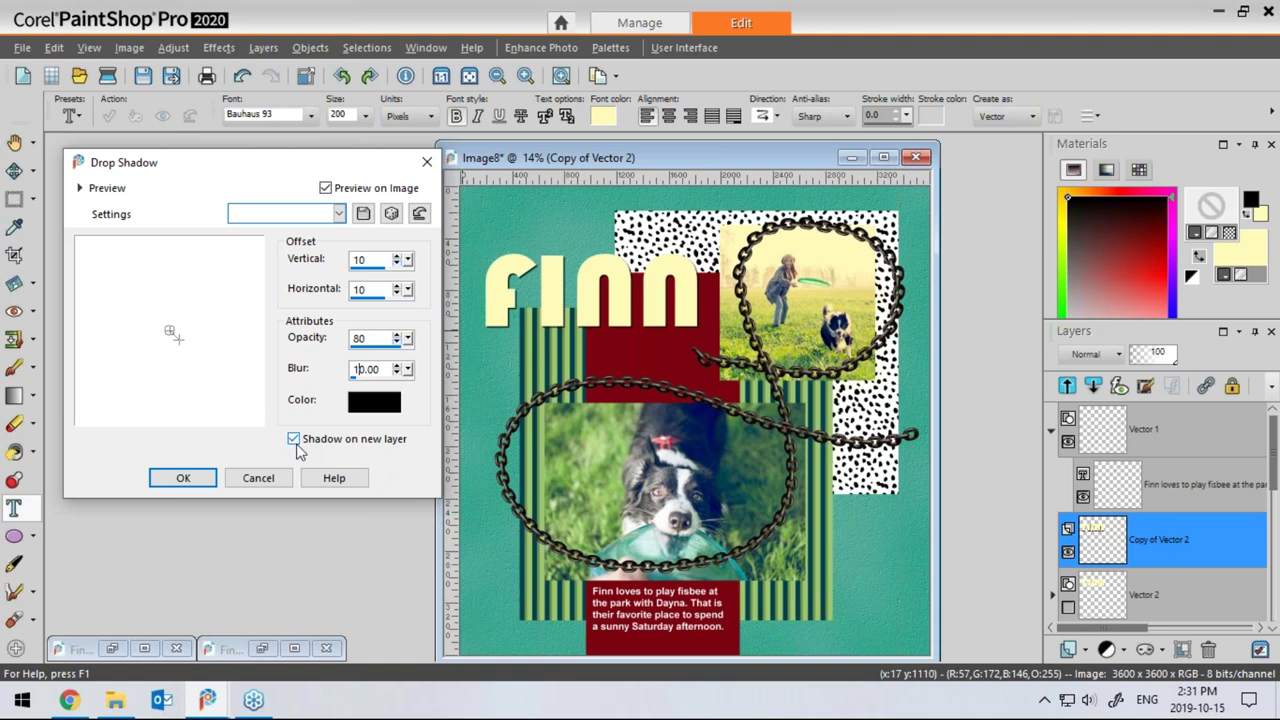
click(183, 479)
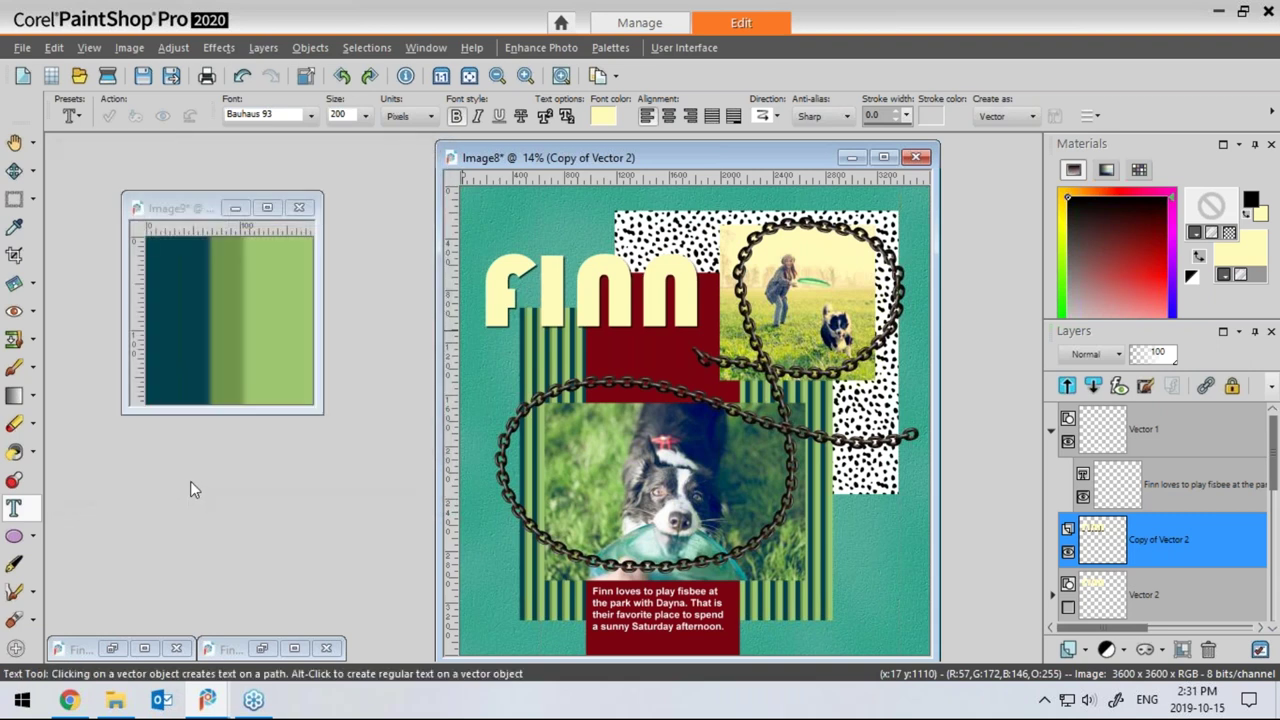
Add drop shadows on new layers to both photos, Raster 3 and Raster 2, with offsets 10, opacity 80 and blur 10
mouse_move(1110, 596)
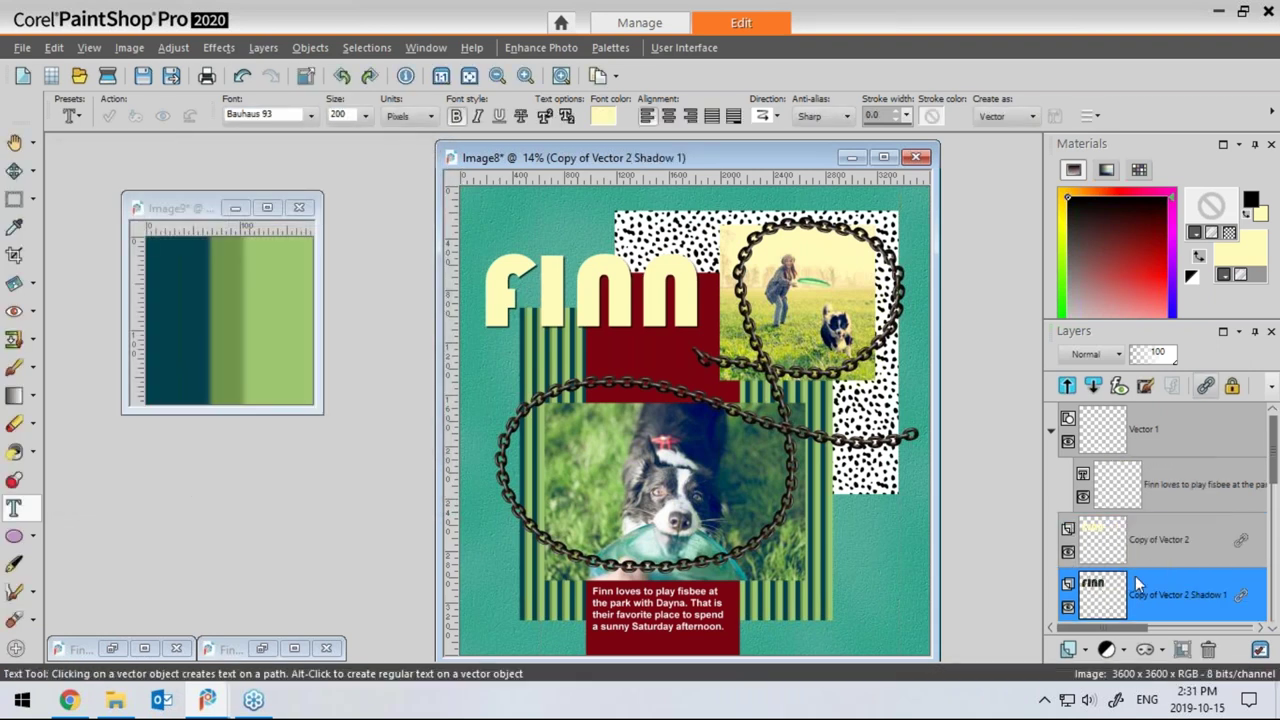
click(1274, 525)
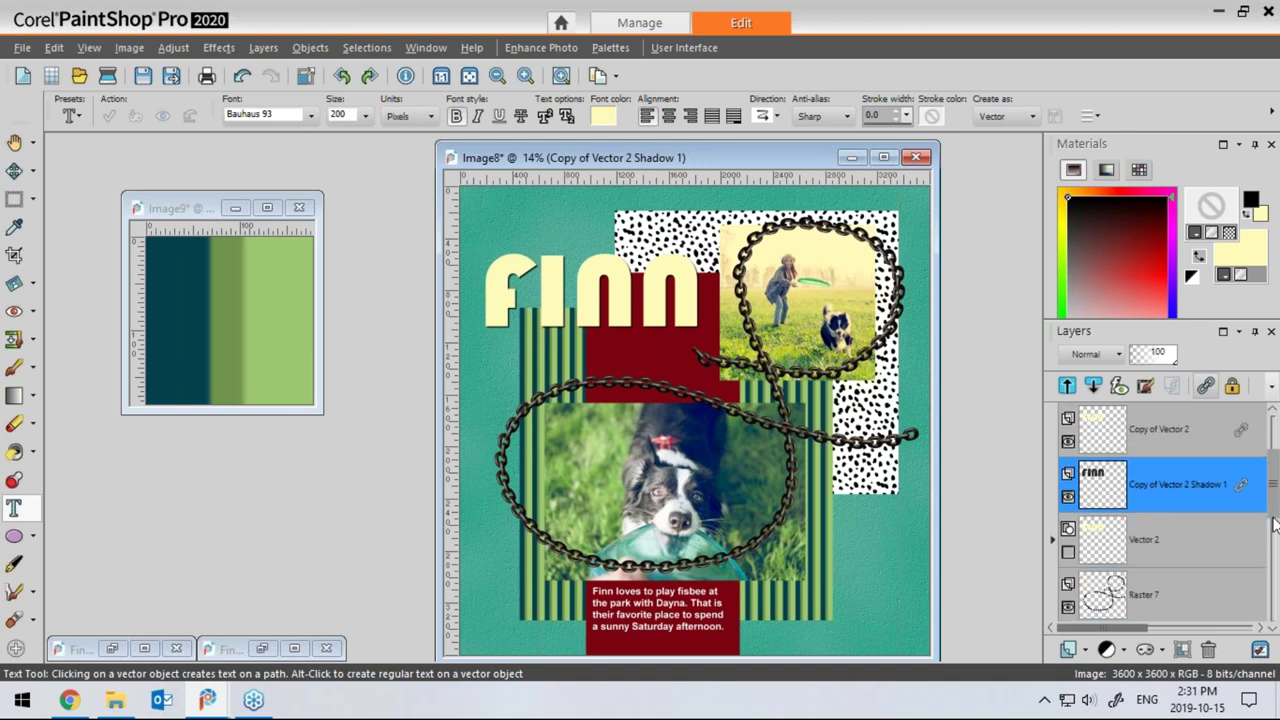
scroll(1274, 525, down, 1)
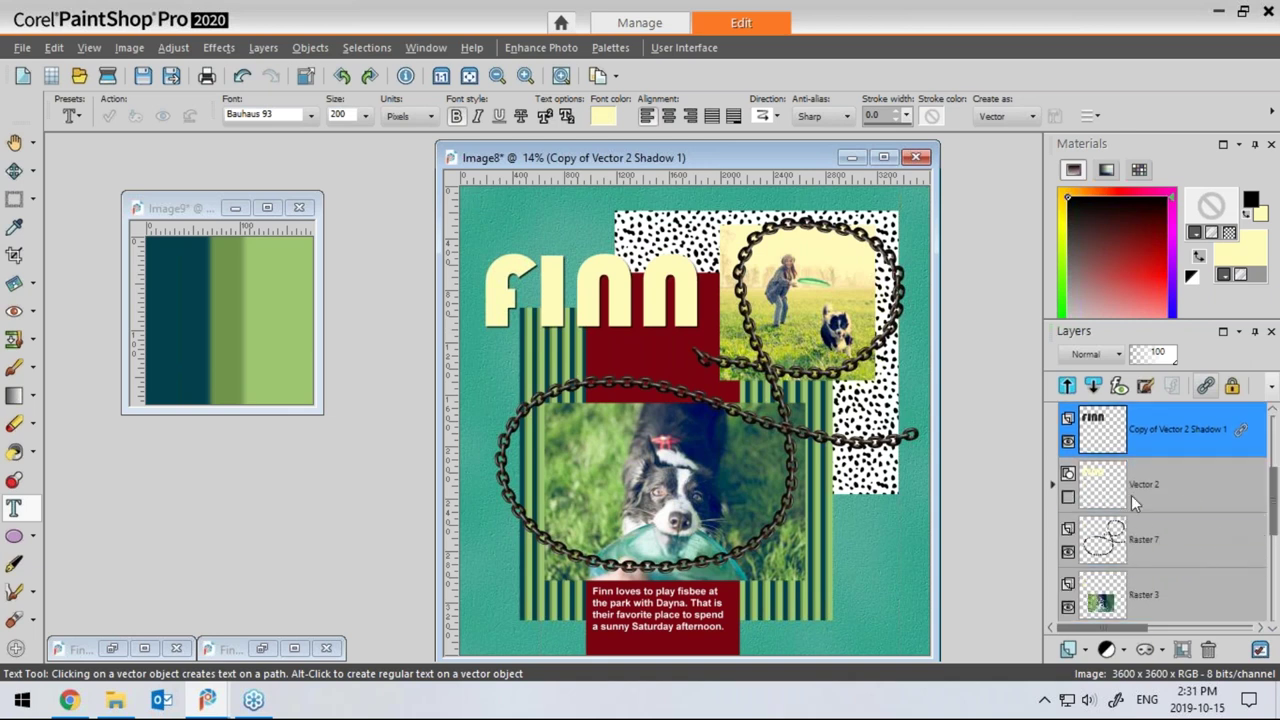
mouse_move(1155, 494)
mouse_move(1104, 546)
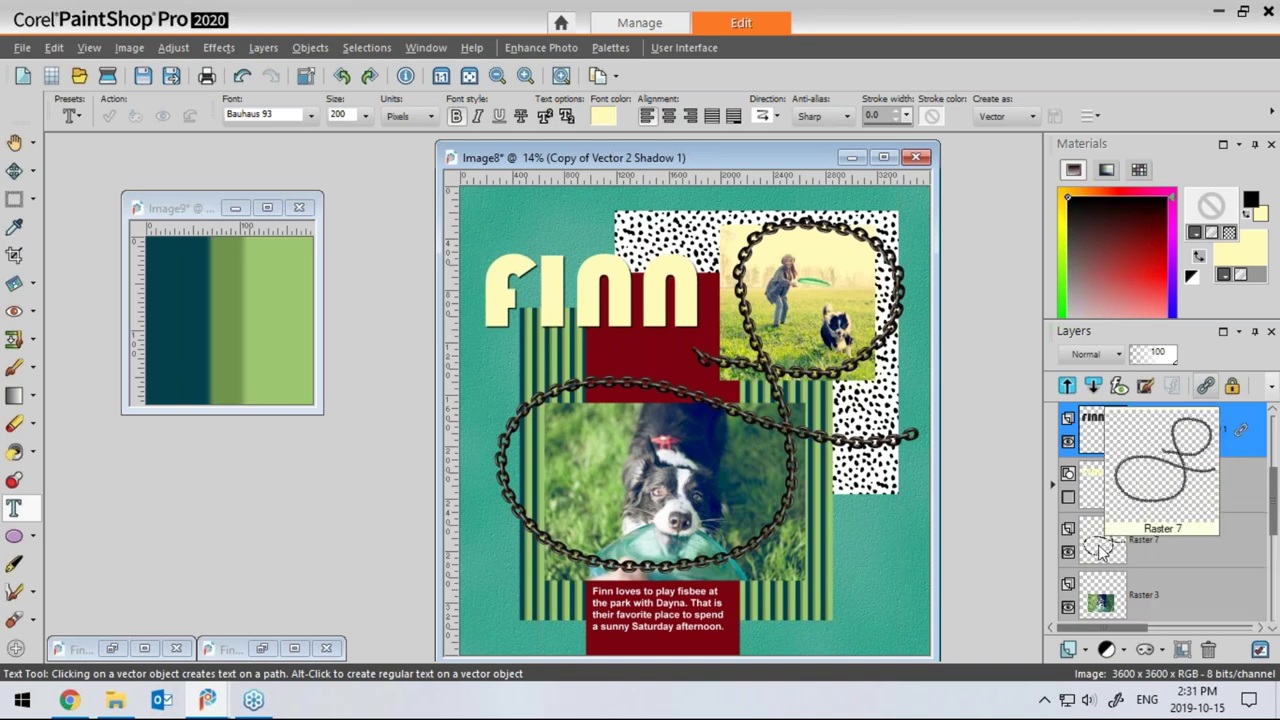
click(1102, 604)
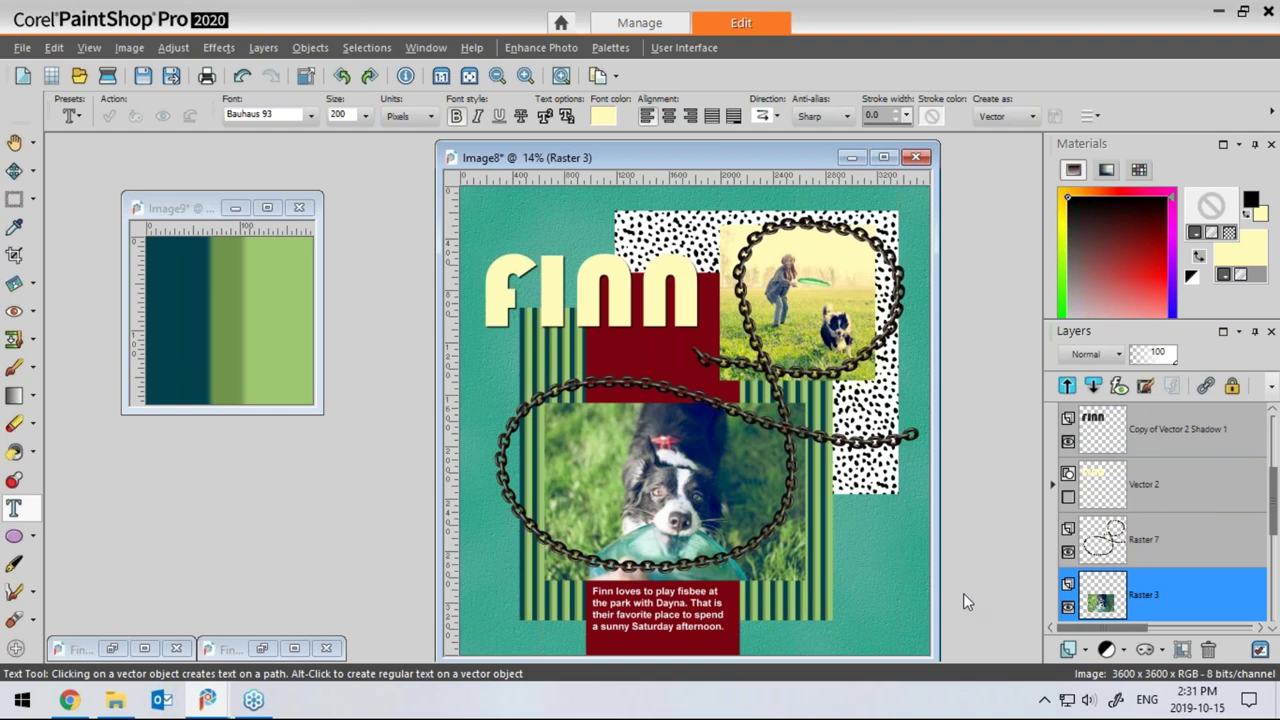
click(219, 48)
mouse_move(255, 140)
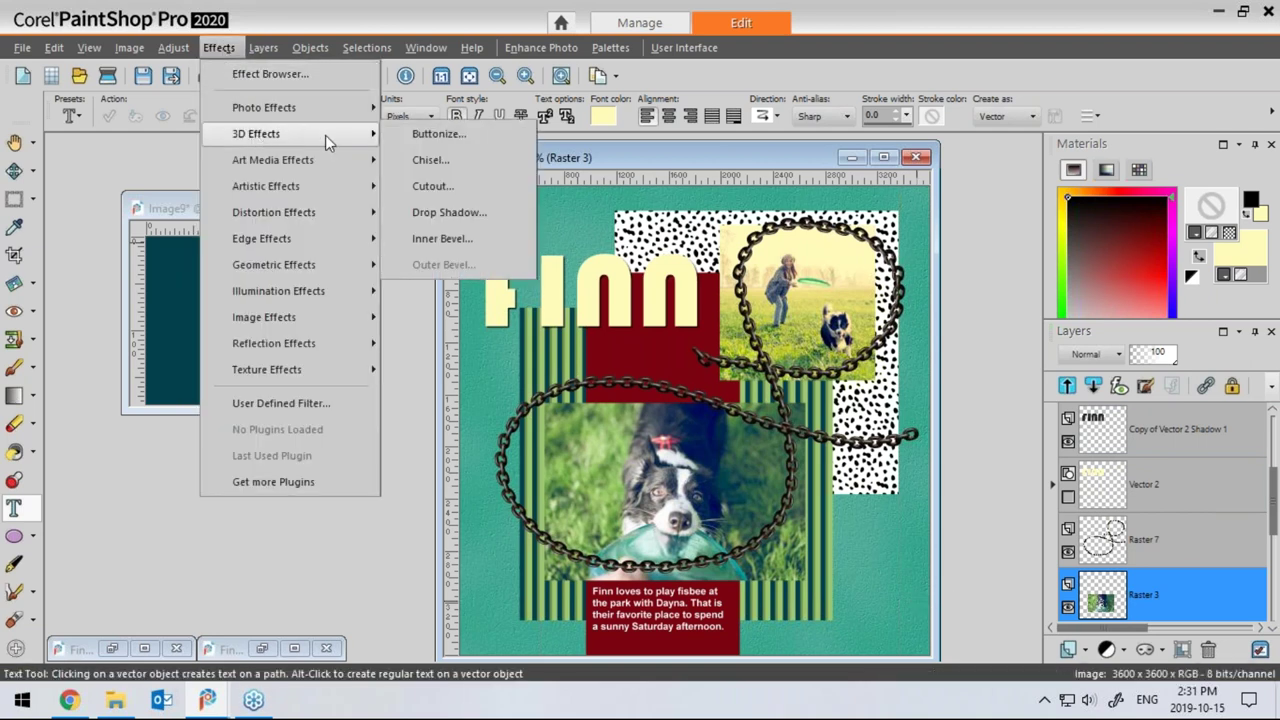
click(431, 211)
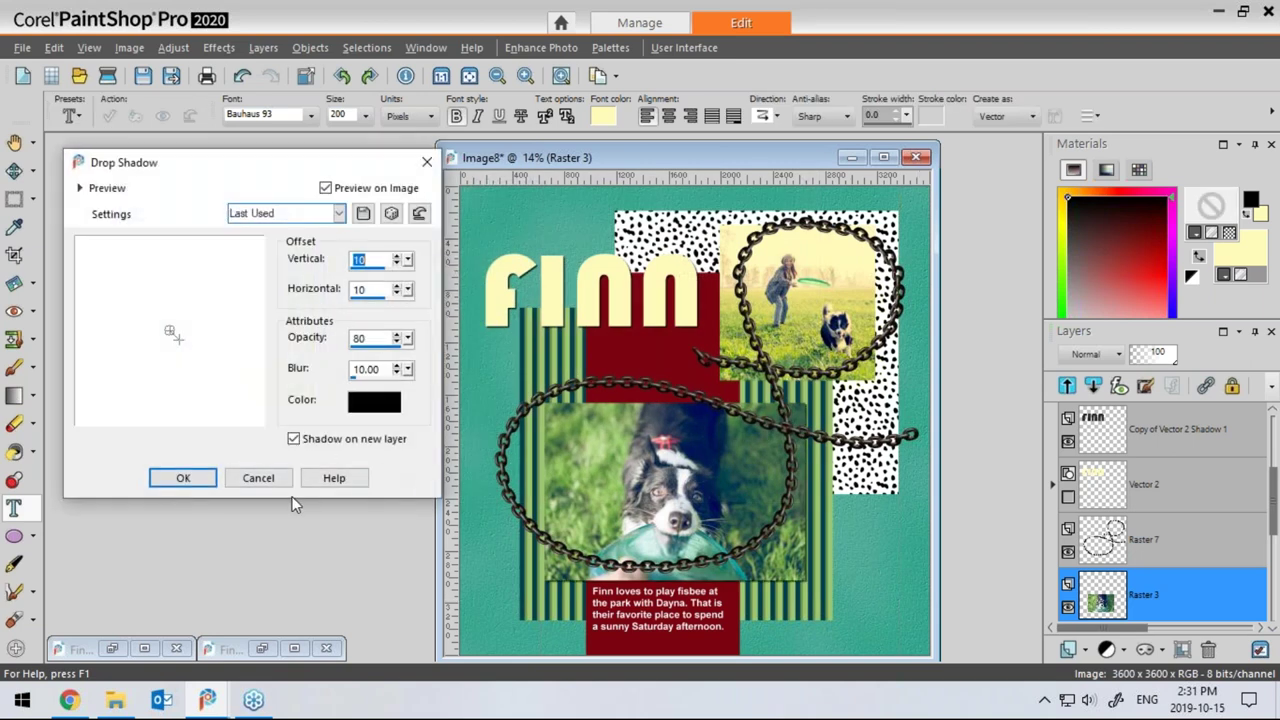
click(190, 479)
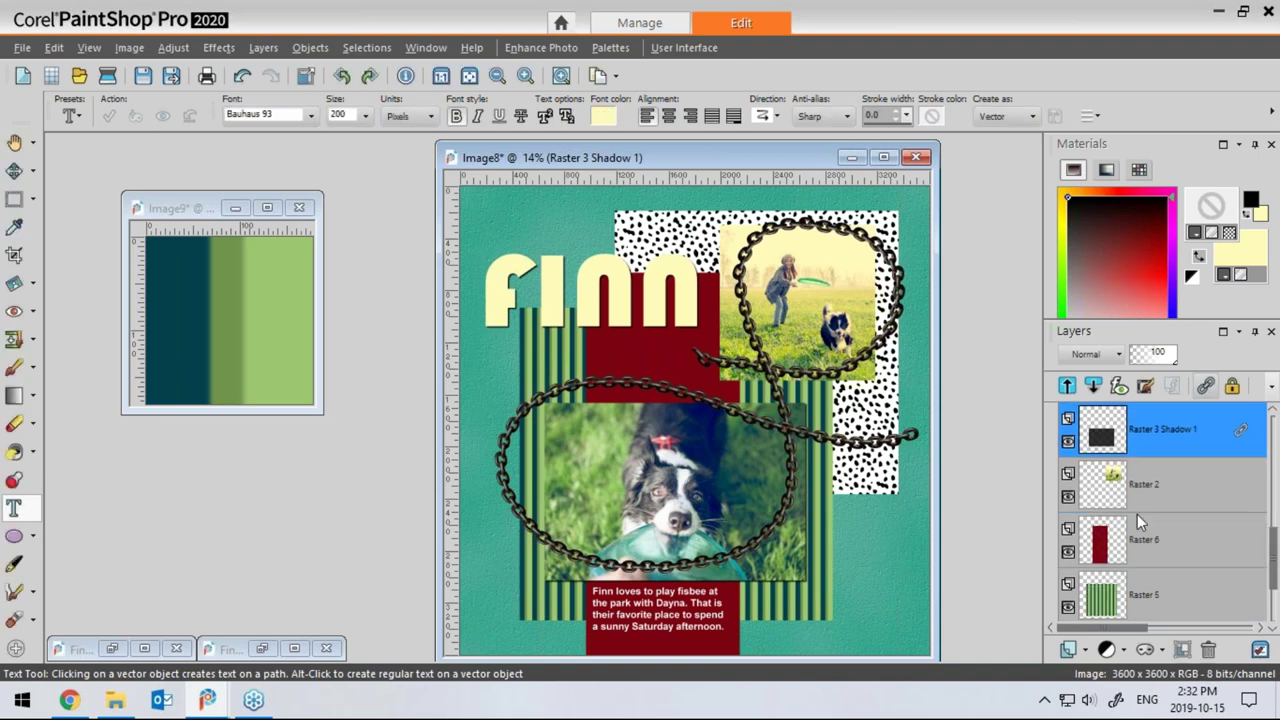
click(1104, 492)
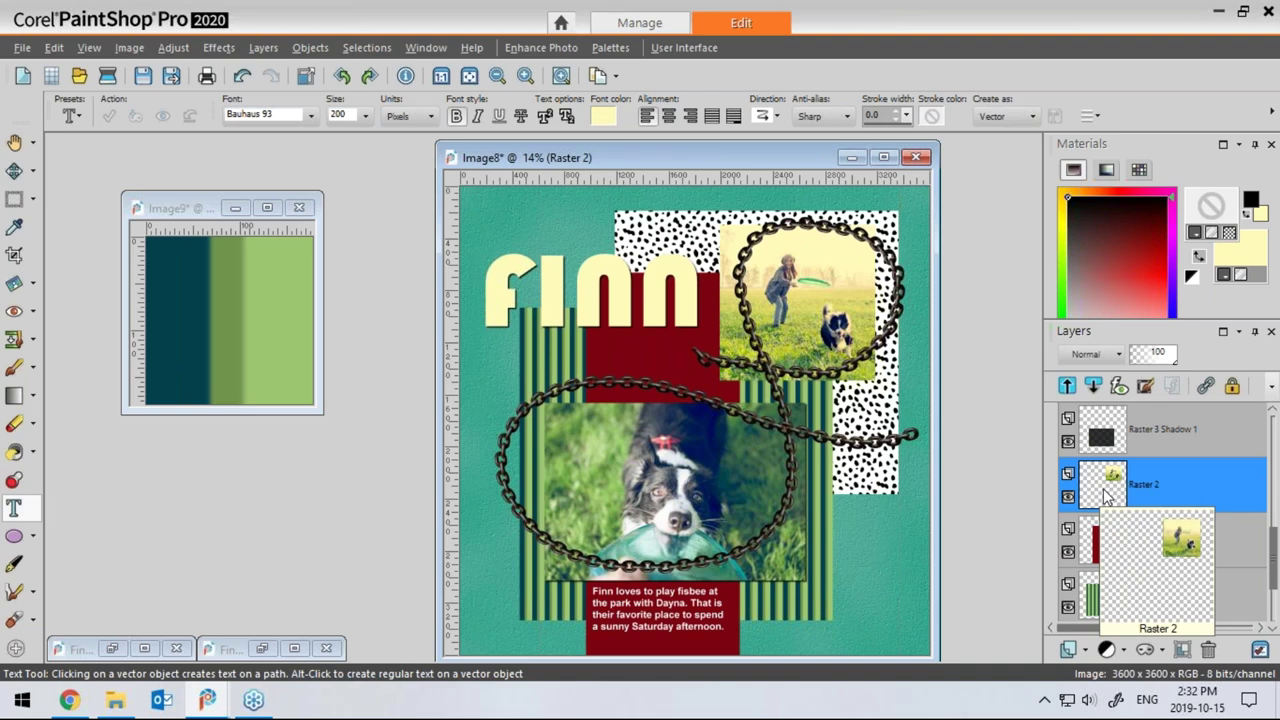
key(ctrl+y)
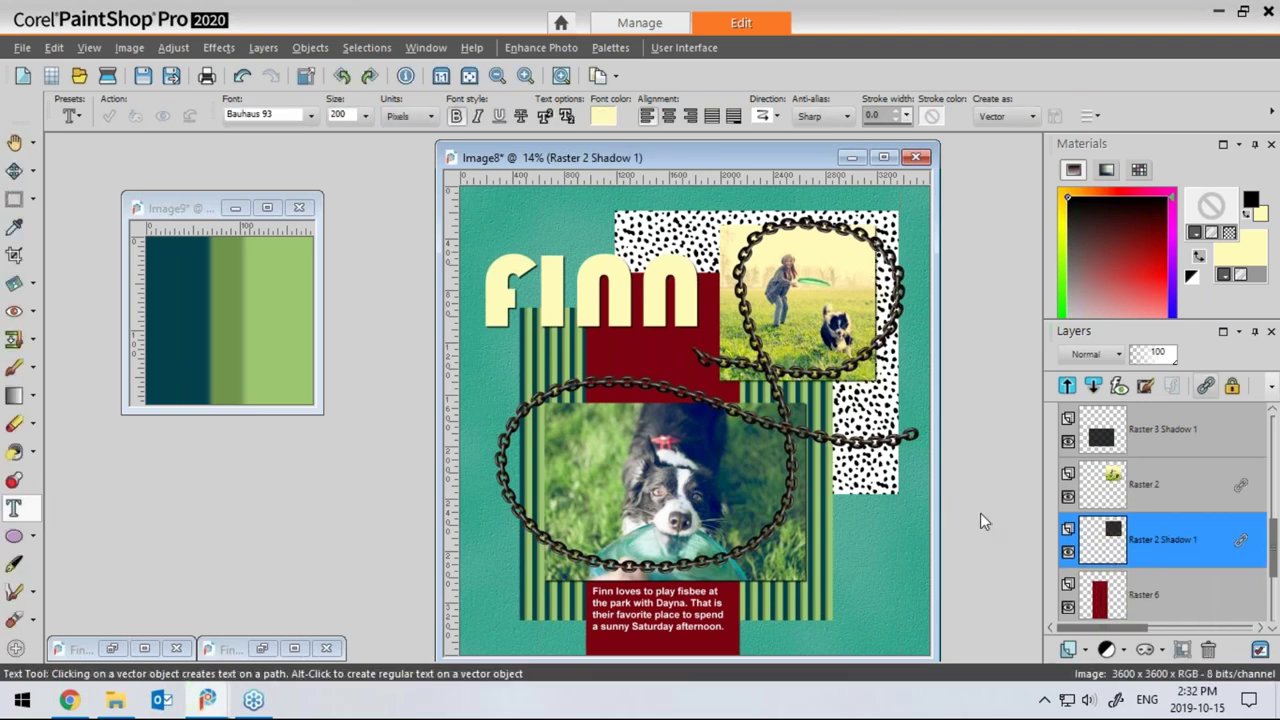
Repeat the drop shadow on new layers for the three background papers: red Raster 6, striped Raster 5 and spotted Raster 4
click(1115, 604)
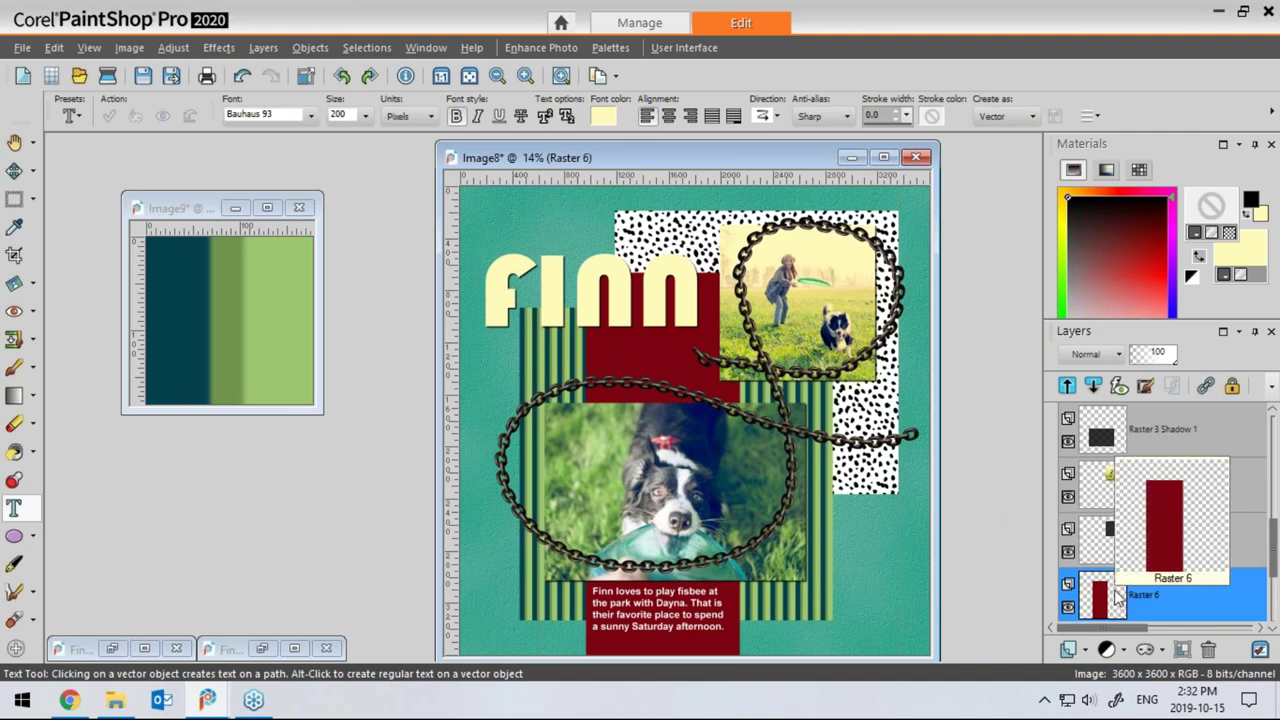
key(ctrl+y)
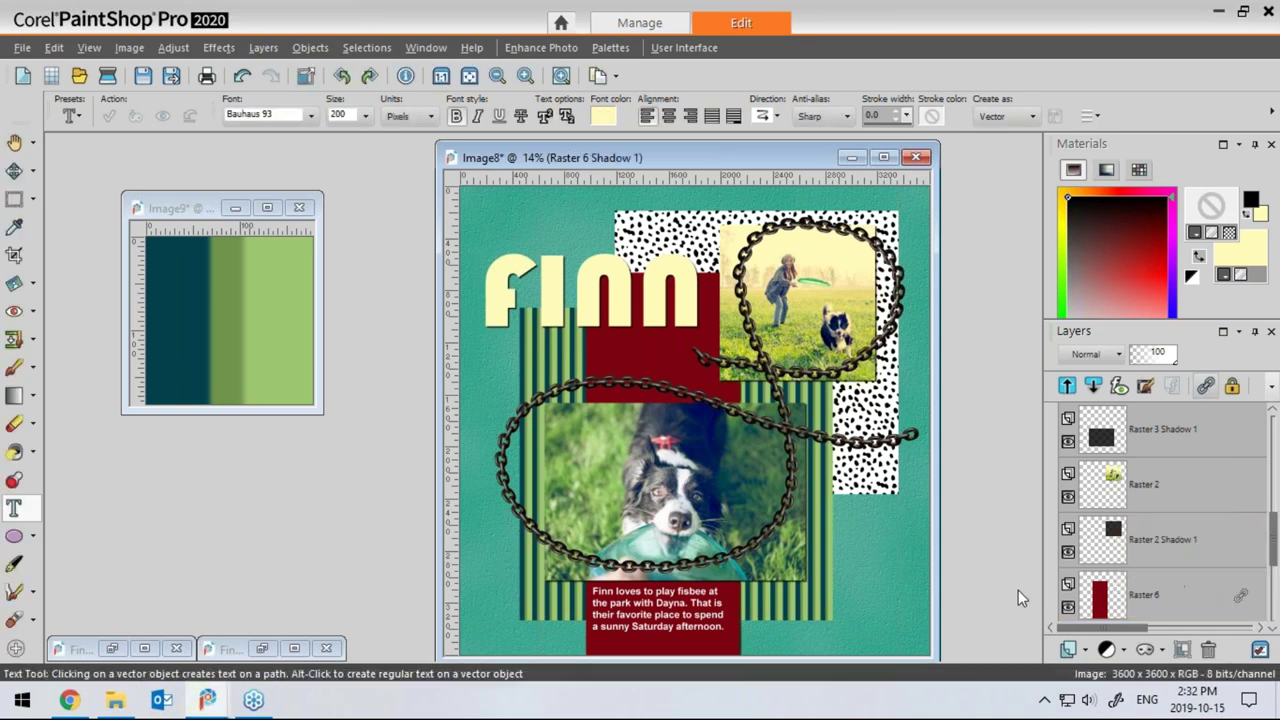
drag(1273, 560, 1275, 612)
click(1100, 490)
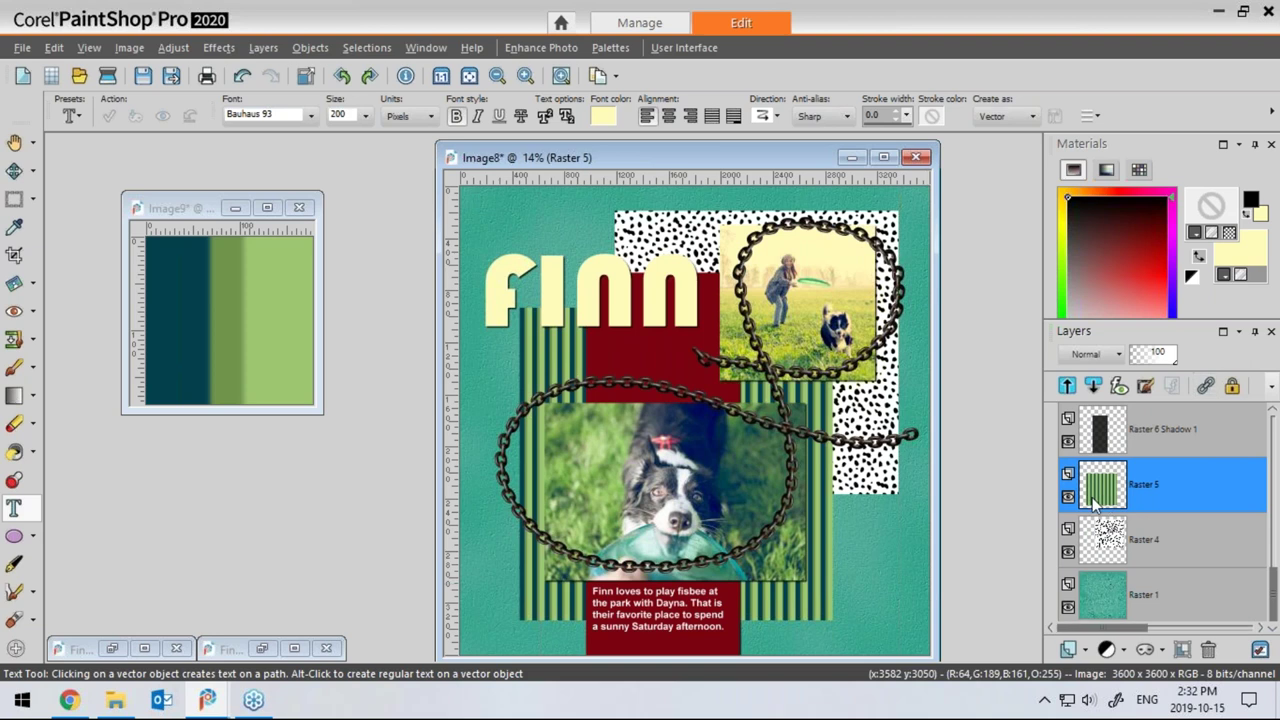
mouse_move(1095, 505)
key(ctrl+y)
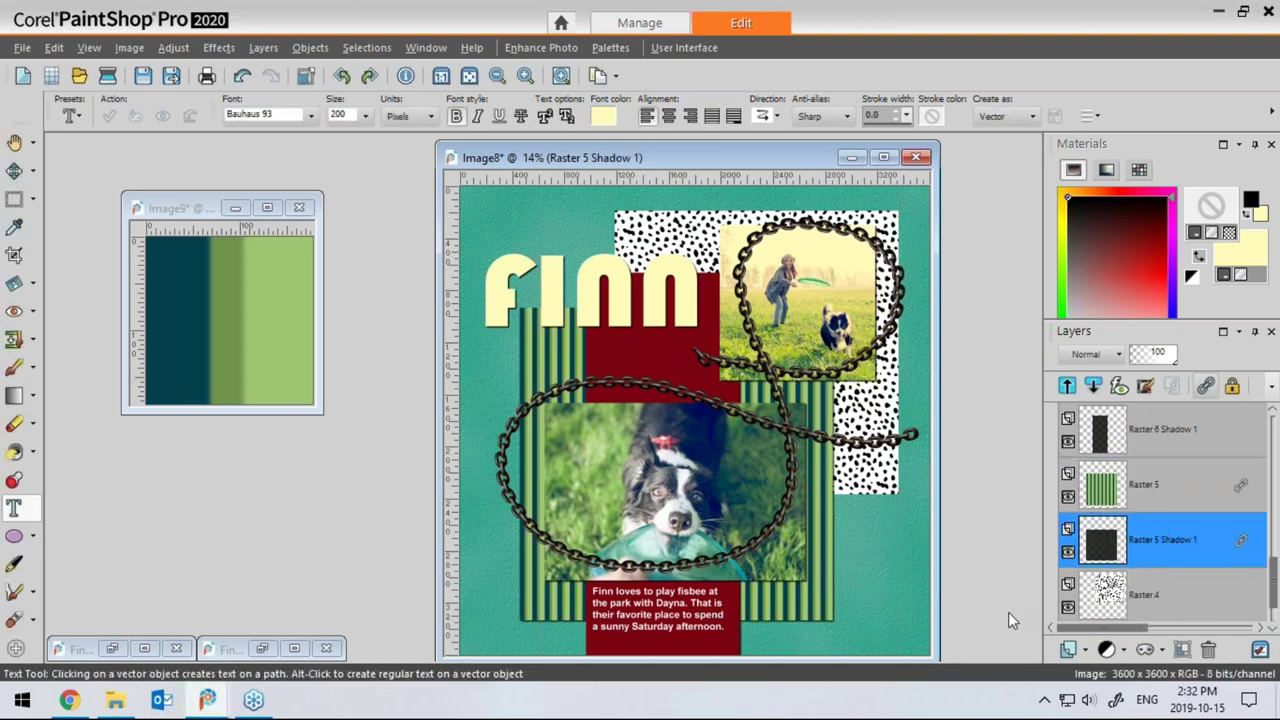
click(1113, 606)
mouse_move(1083, 603)
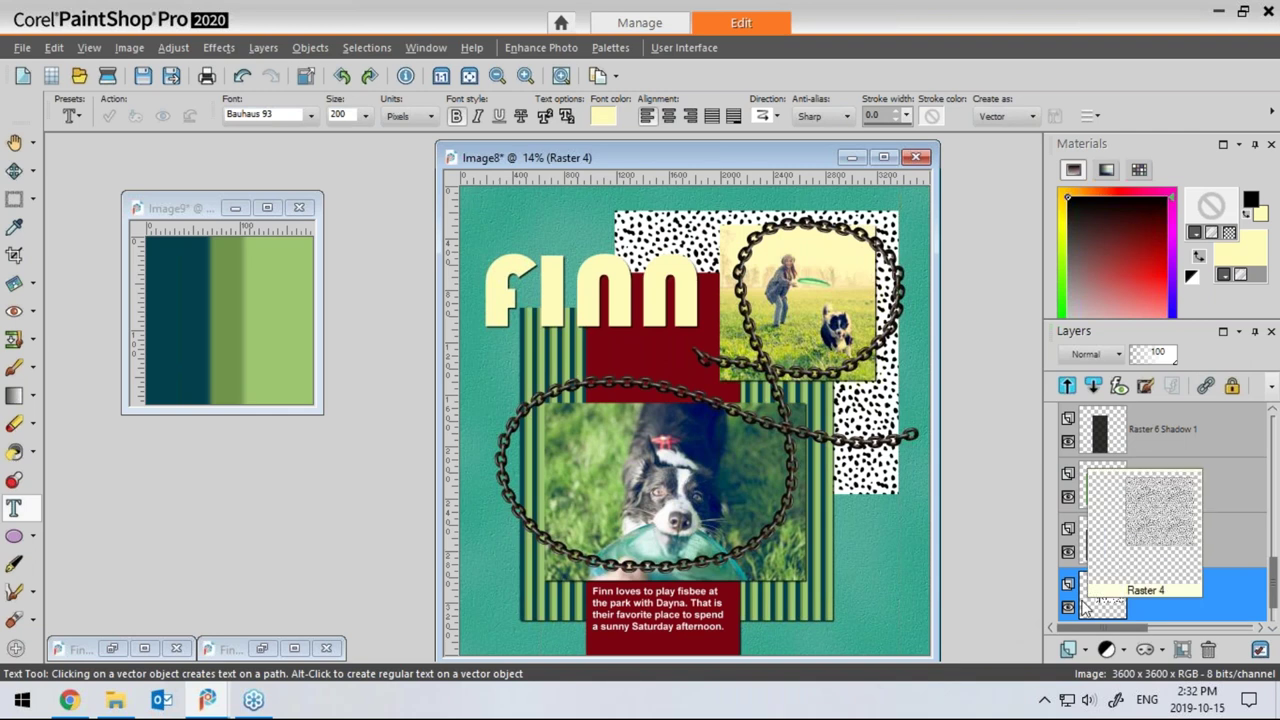
key(ctrl+y)
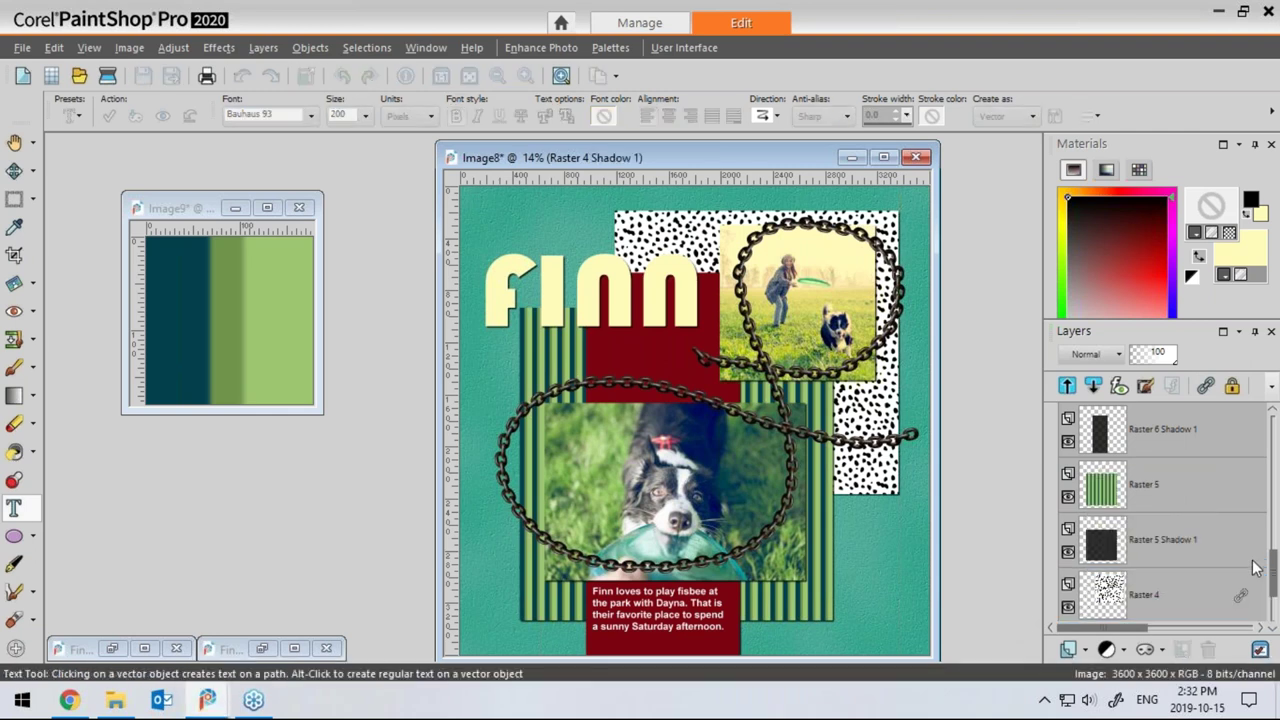
drag(1272, 568, 1272, 596)
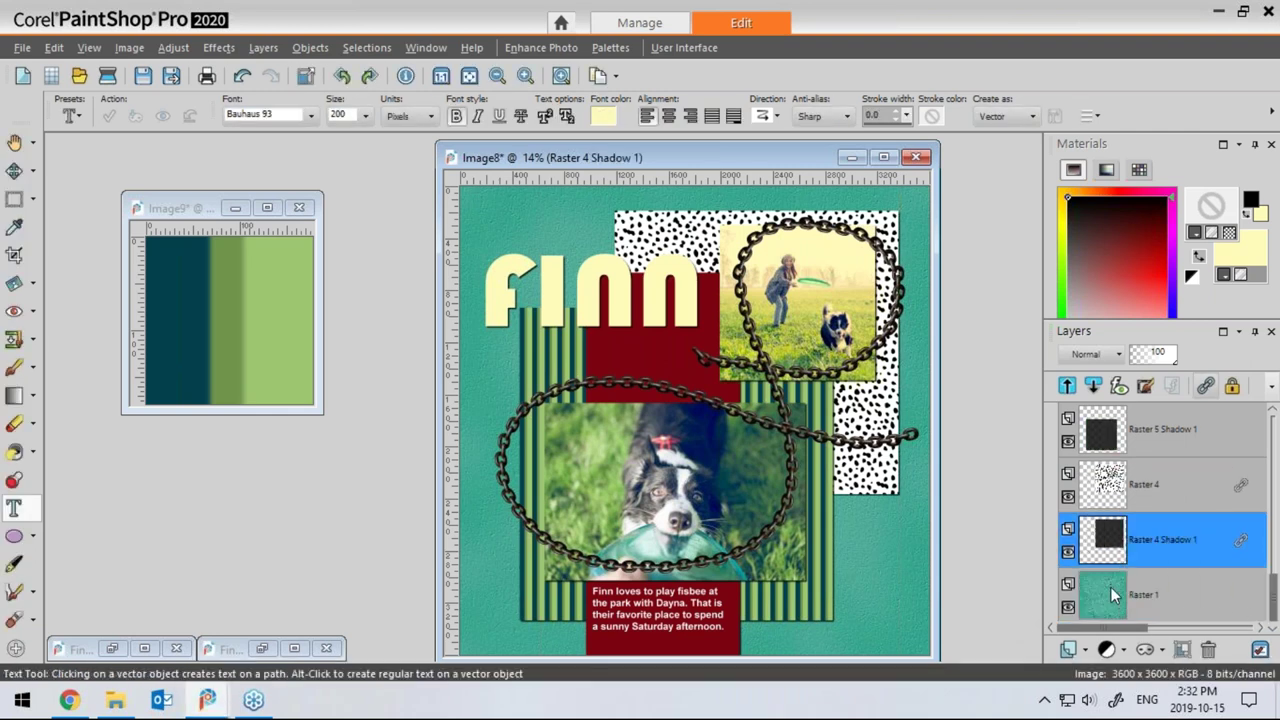
mouse_move(1102, 608)
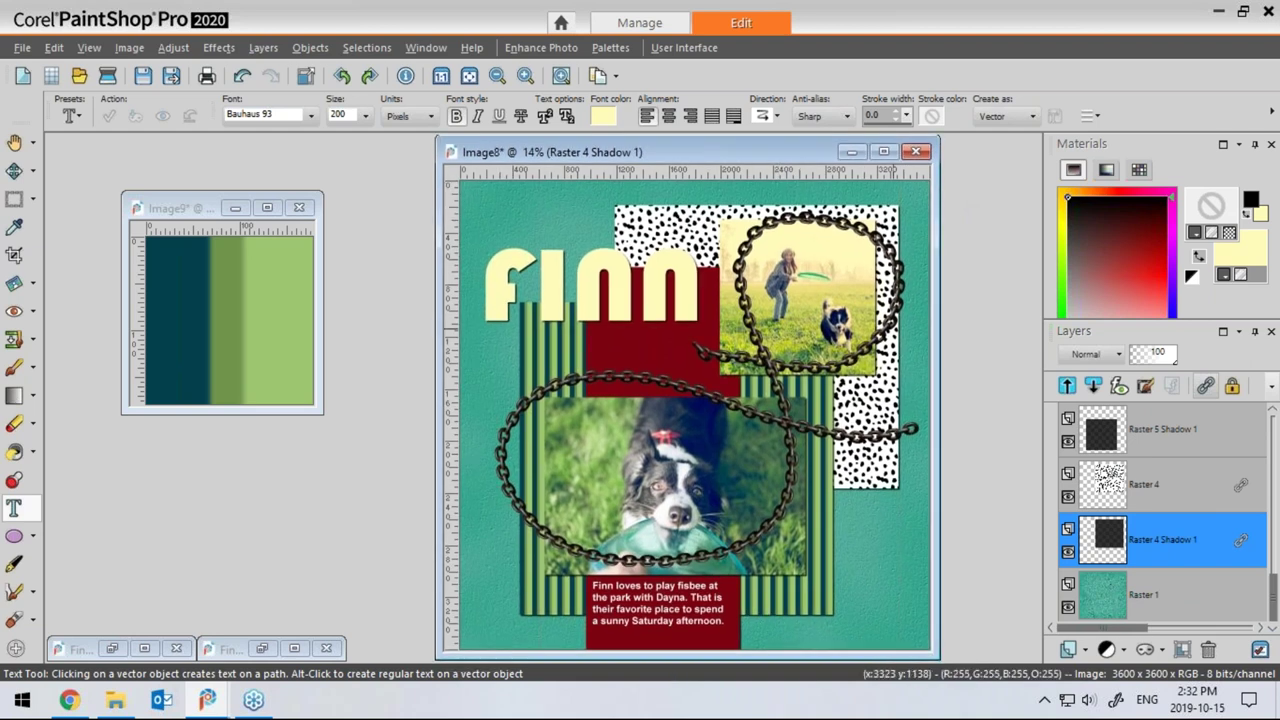
Open the Drop Shadow effect for the chain on the Raster 7 layer
drag(1274, 595, 1274, 468)
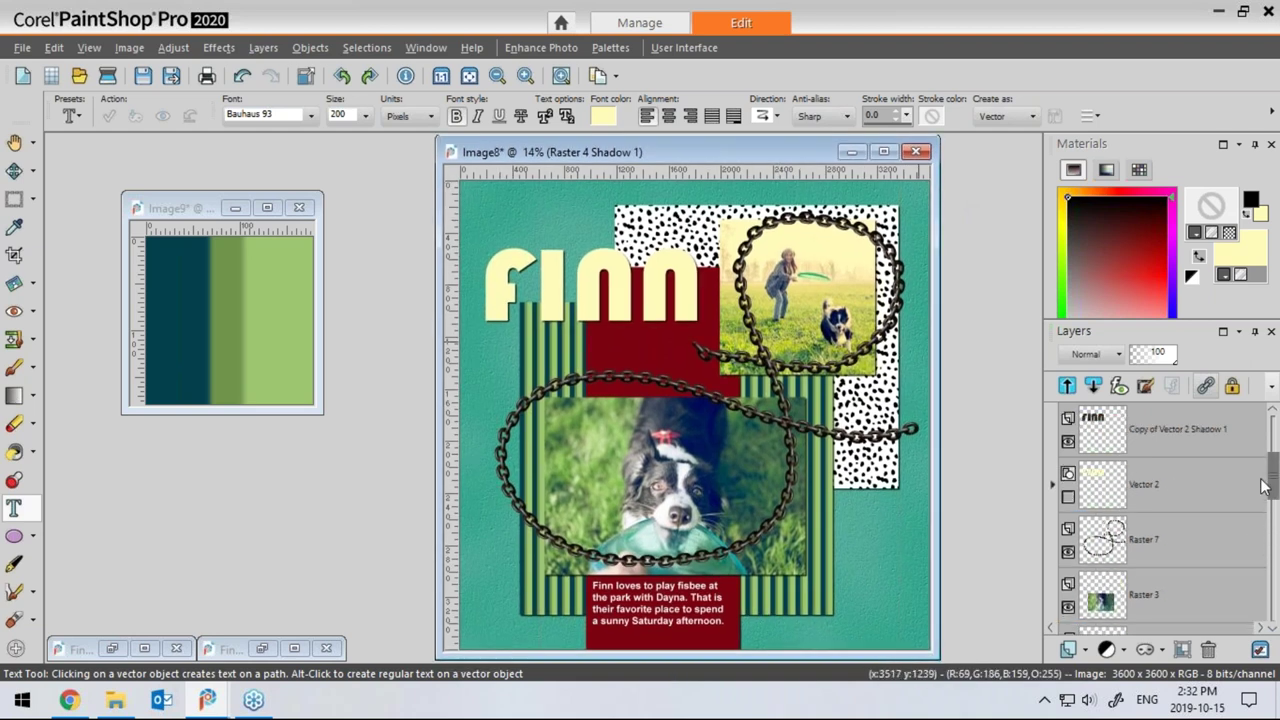
click(1100, 552)
mouse_move(1100, 558)
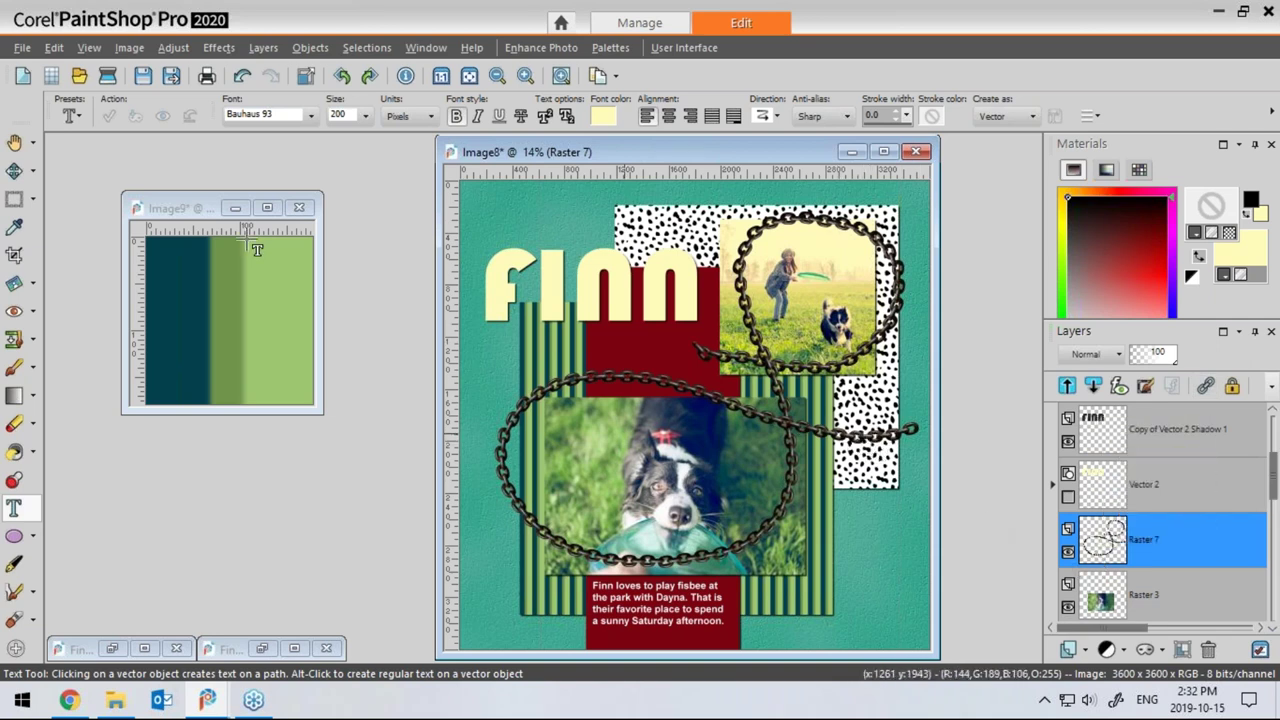
click(219, 48)
mouse_move(242, 136)
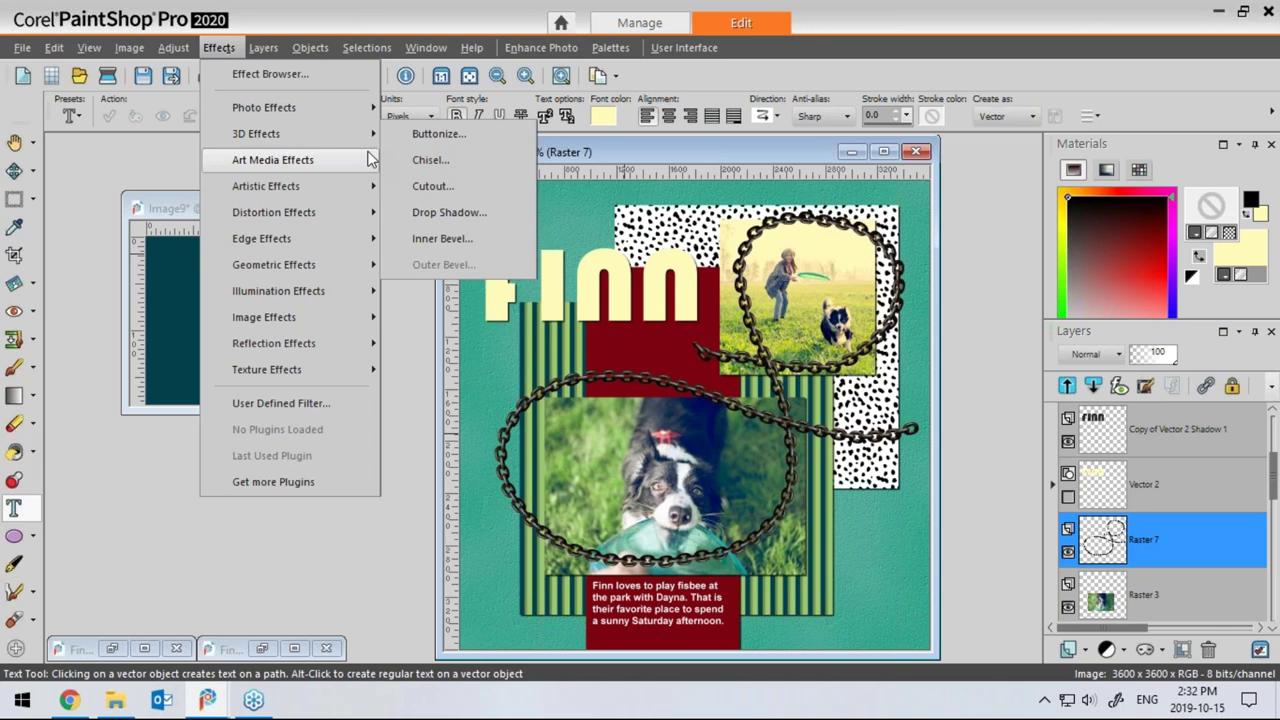
click(452, 211)
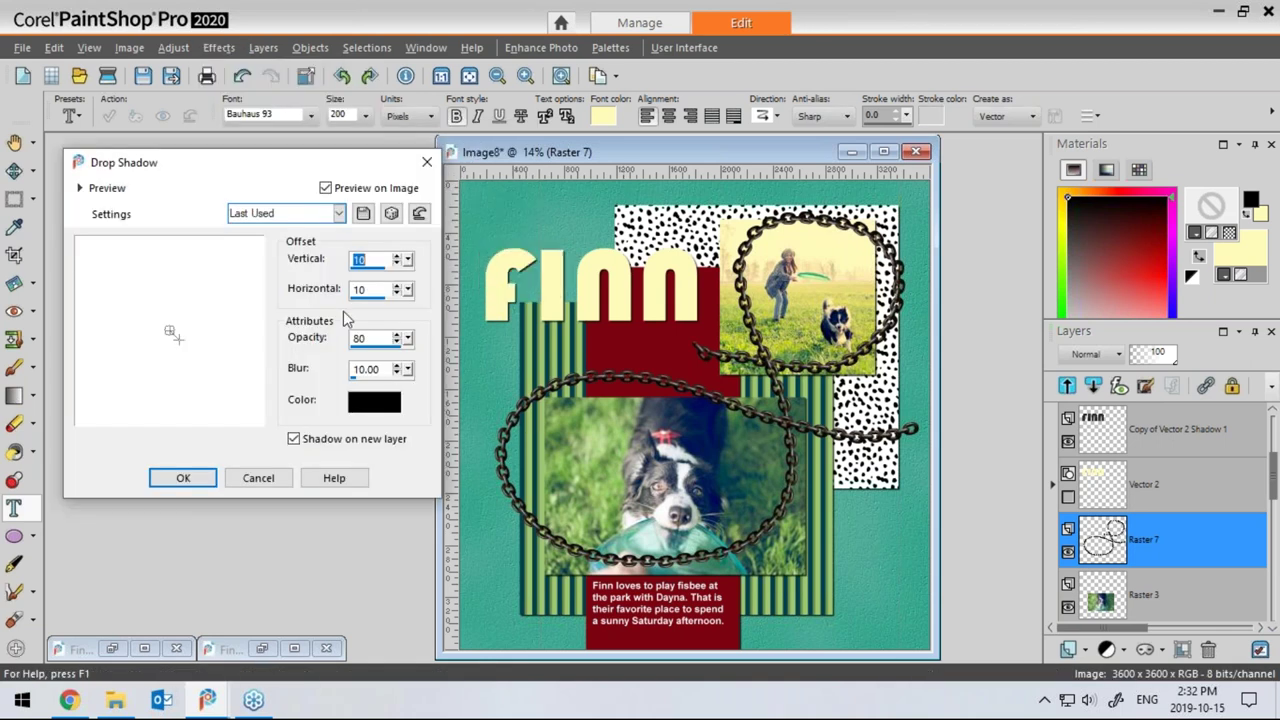
Apply a black drop shadow to the chain on a new layer with 20 vertical and horizontal offsets, 60 opacity and 20 blur
click(359, 259)
text(2)
text(2)
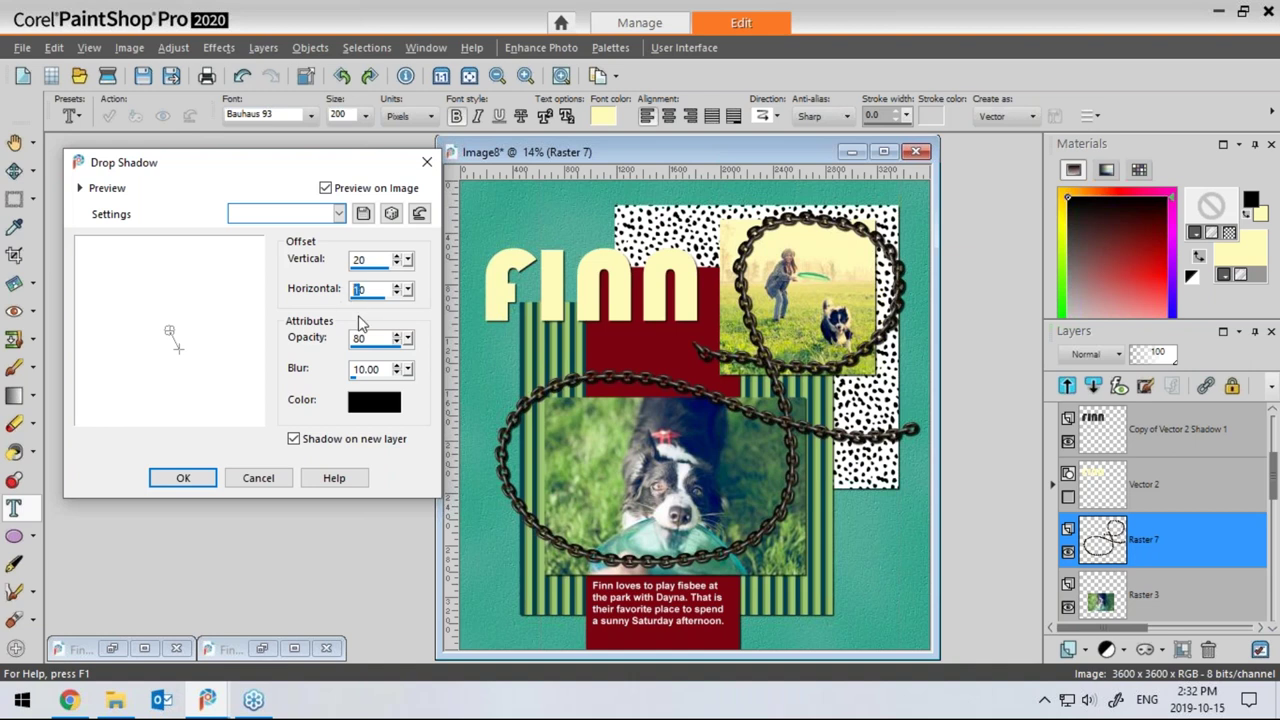
text(2)
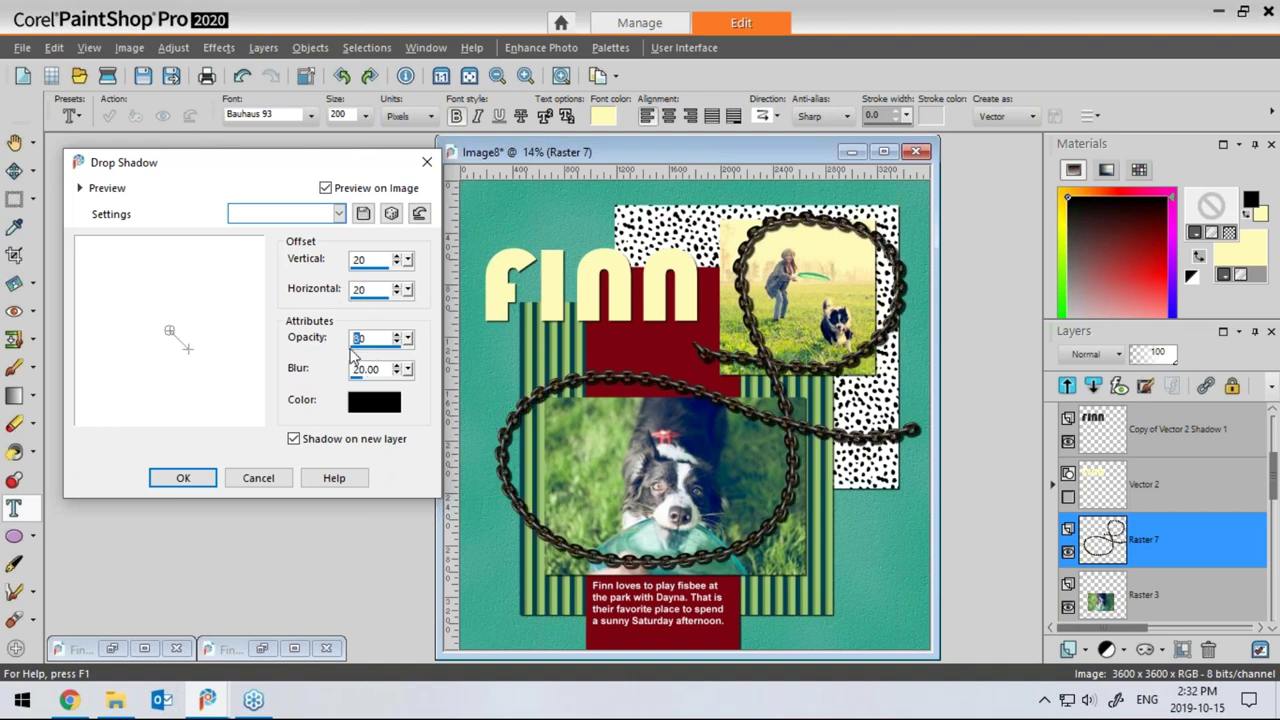
text(6)
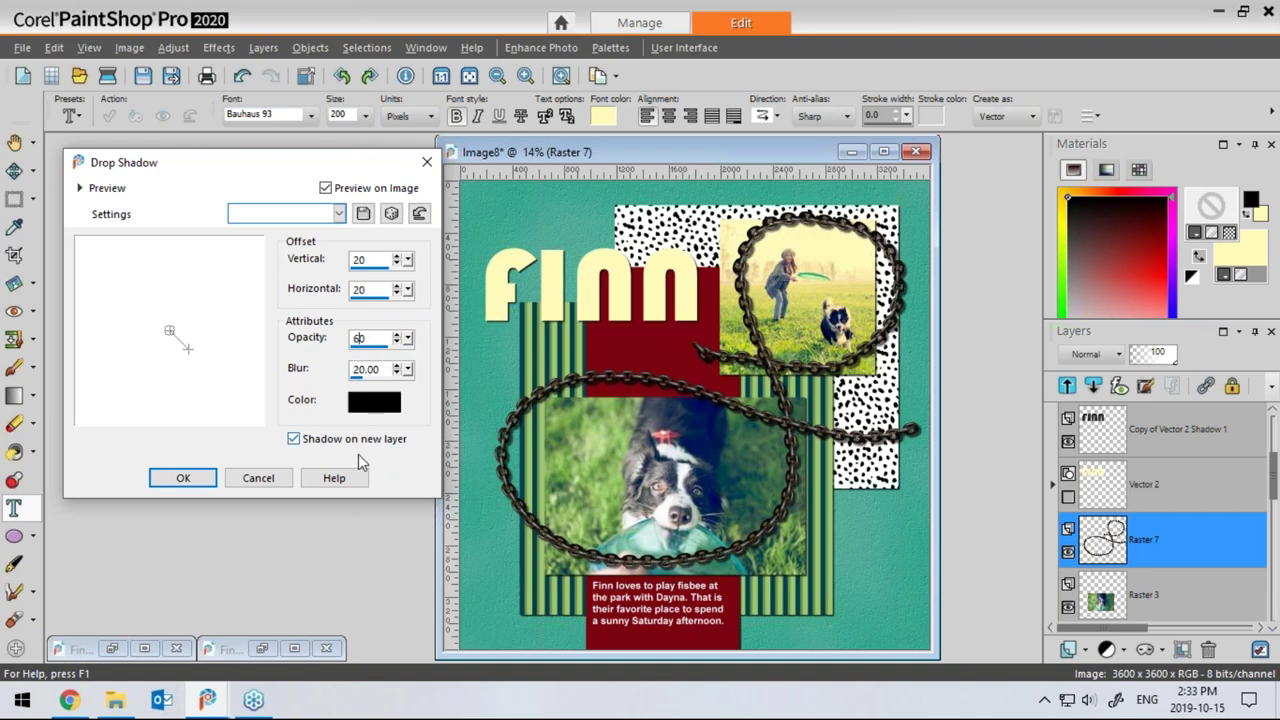
click(183, 478)
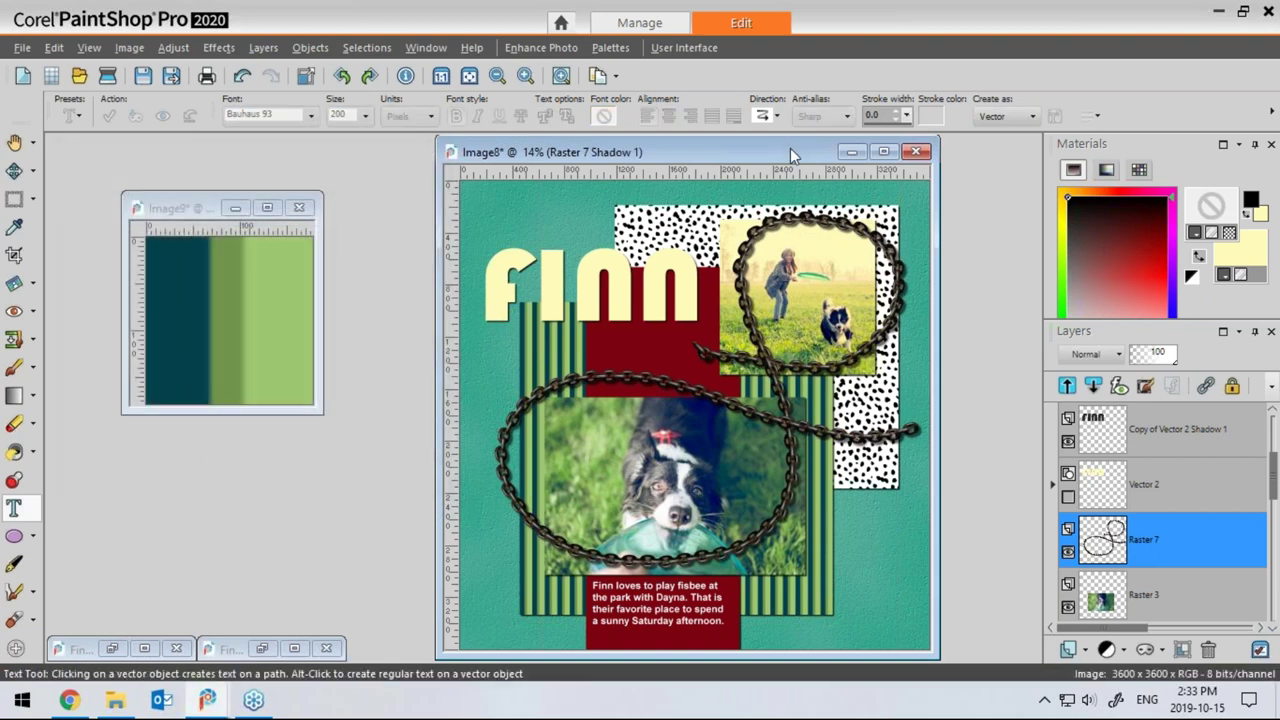
Examine the chain's shadow up close from the title down to the caption, and check the whole layout
scroll(685, 400, up, 2)
scroll(685, 400, up, 1)
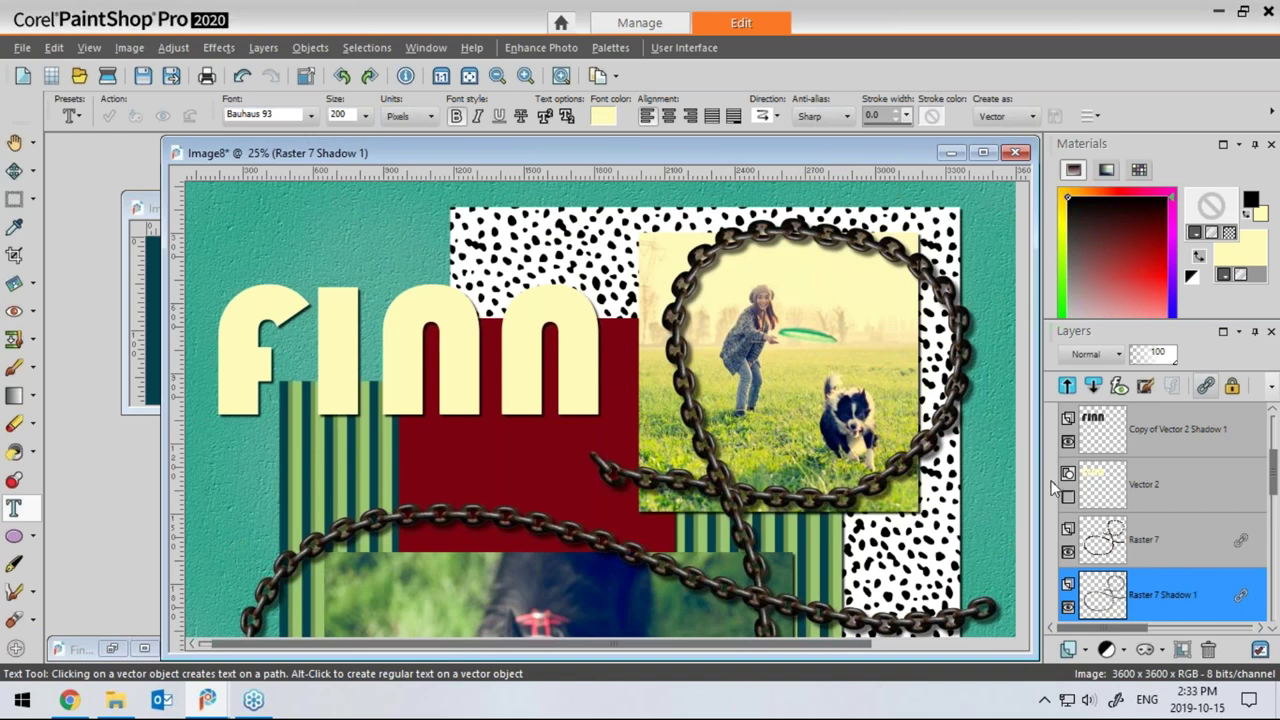
scroll(1040, 495, up, 2)
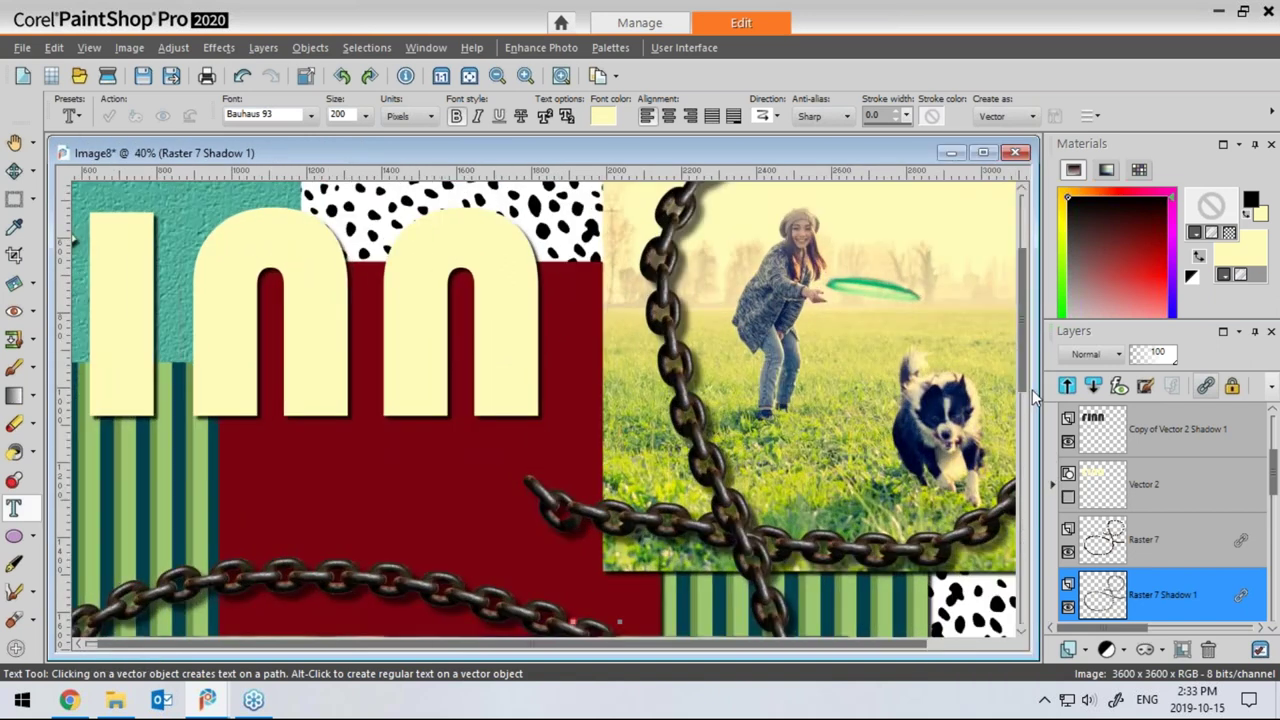
scroll(1032, 505, down, 5)
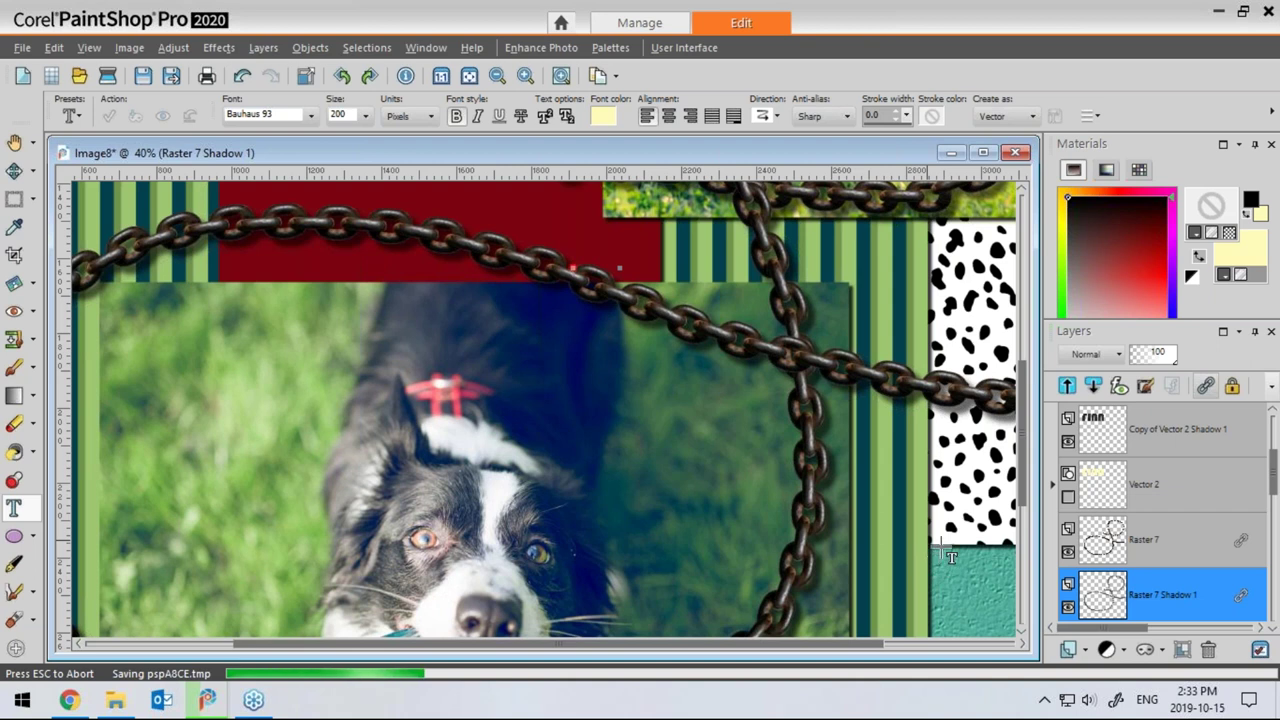
drag(1023, 459, 1025, 593)
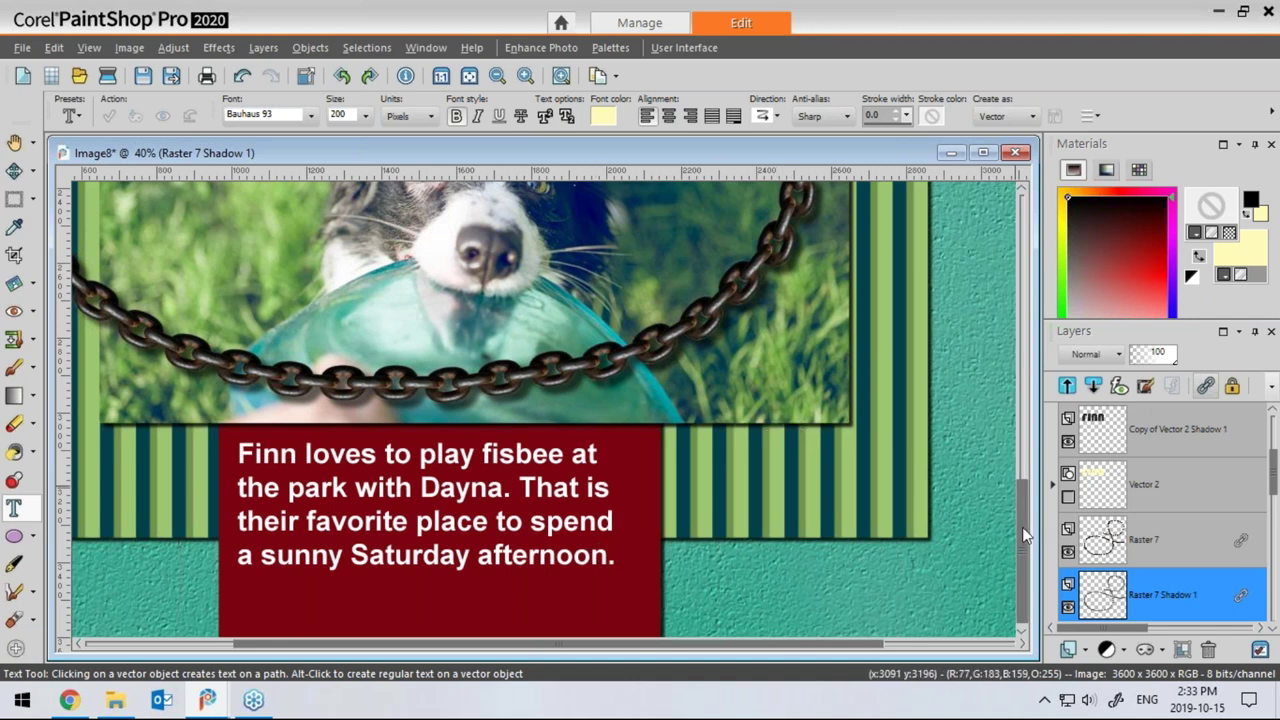
scroll(1022, 527, down, 3)
scroll(1022, 527, down, 2)
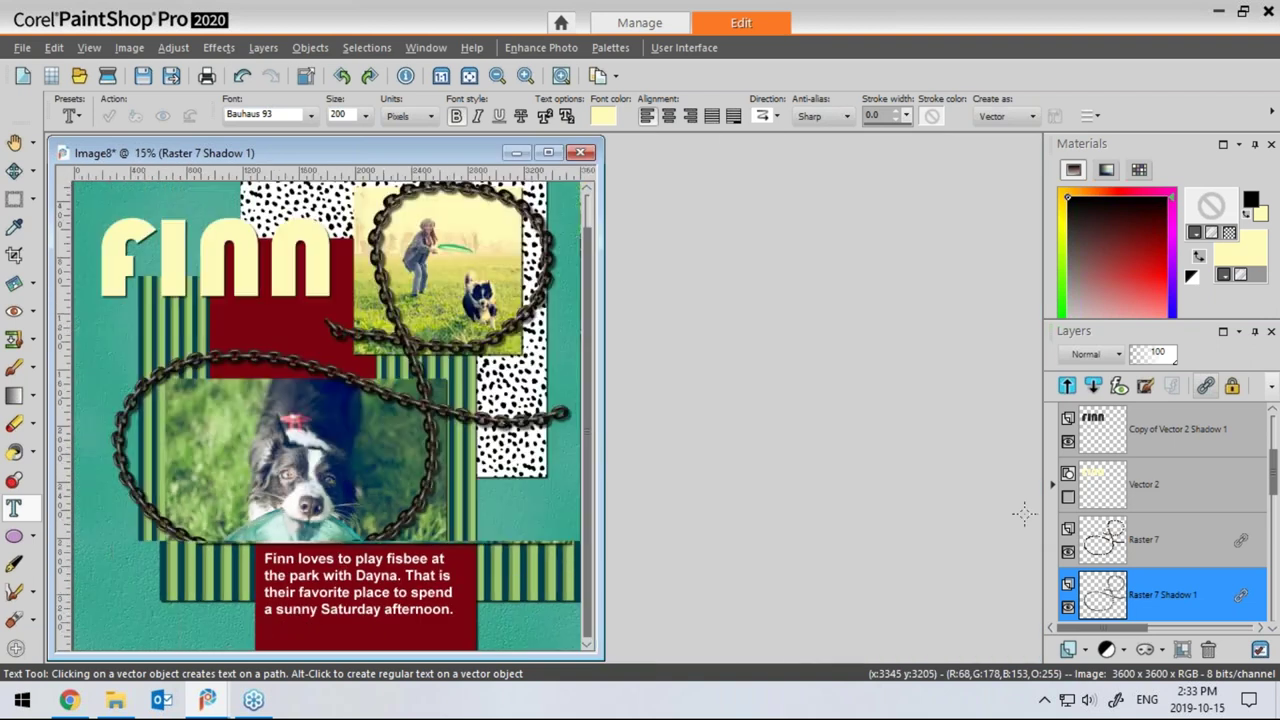
drag(395, 160, 625, 162)
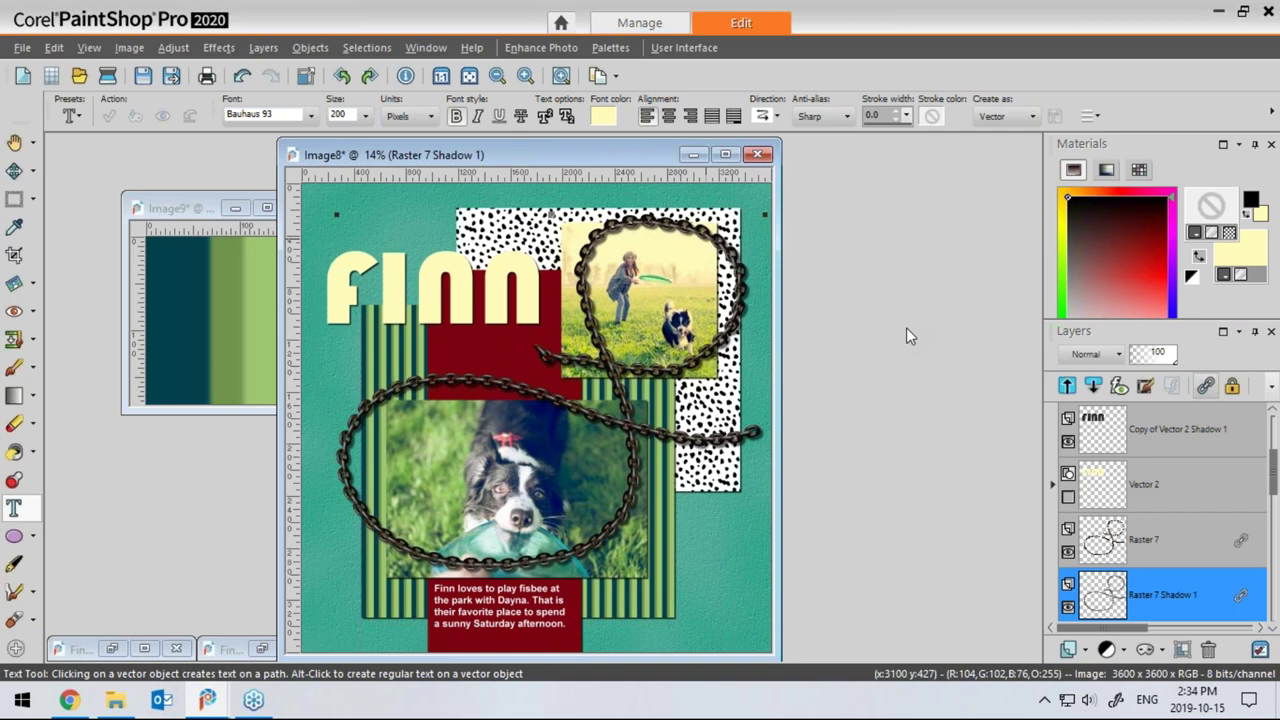
drag(644, 150, 828, 166)
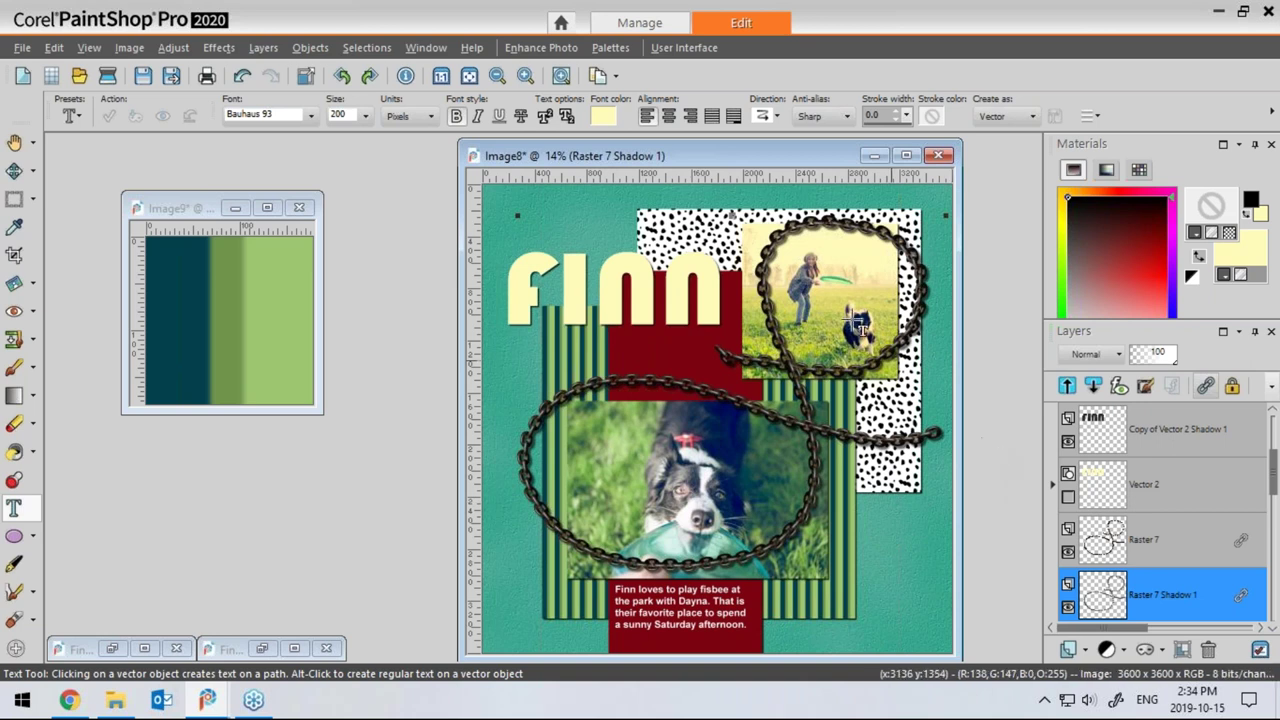
drag(817, 155, 827, 155)
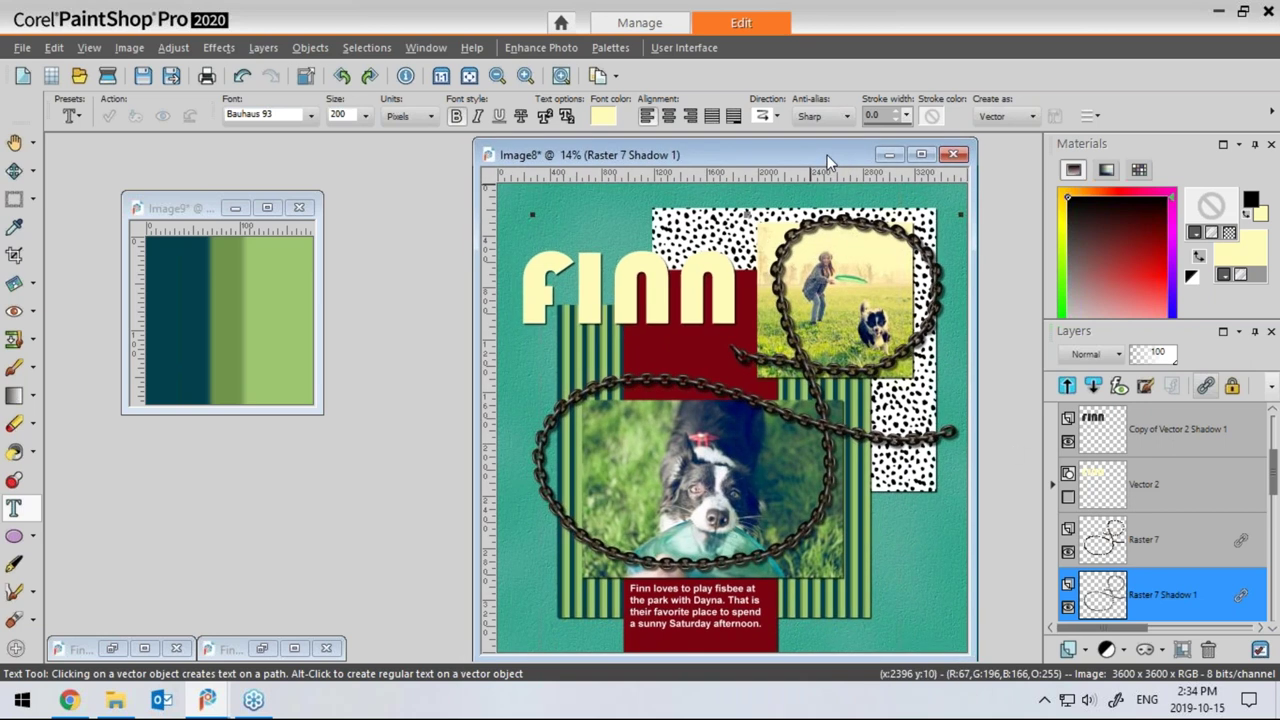
Save the layered layout in the Project1-Finn folder as Finn.pspimage in PSPIMAGE format
click(21, 47)
click(80, 265)
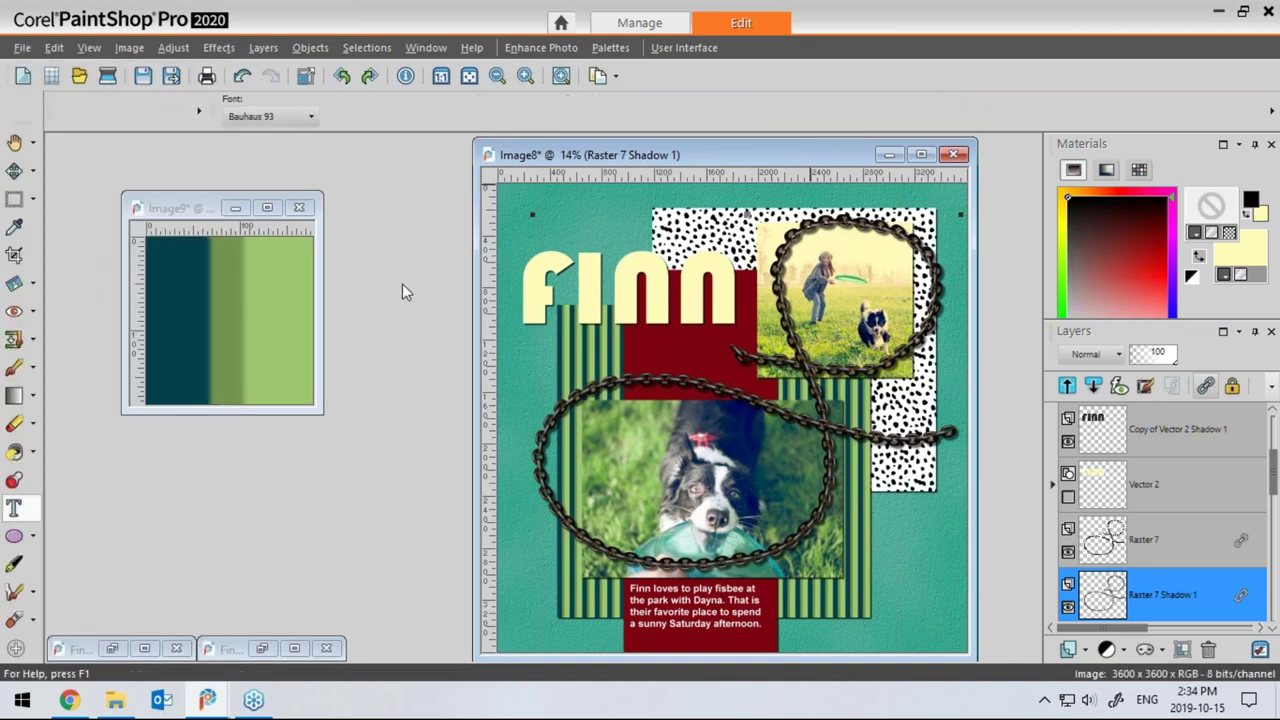
click(576, 515)
drag(576, 515, 520, 519)
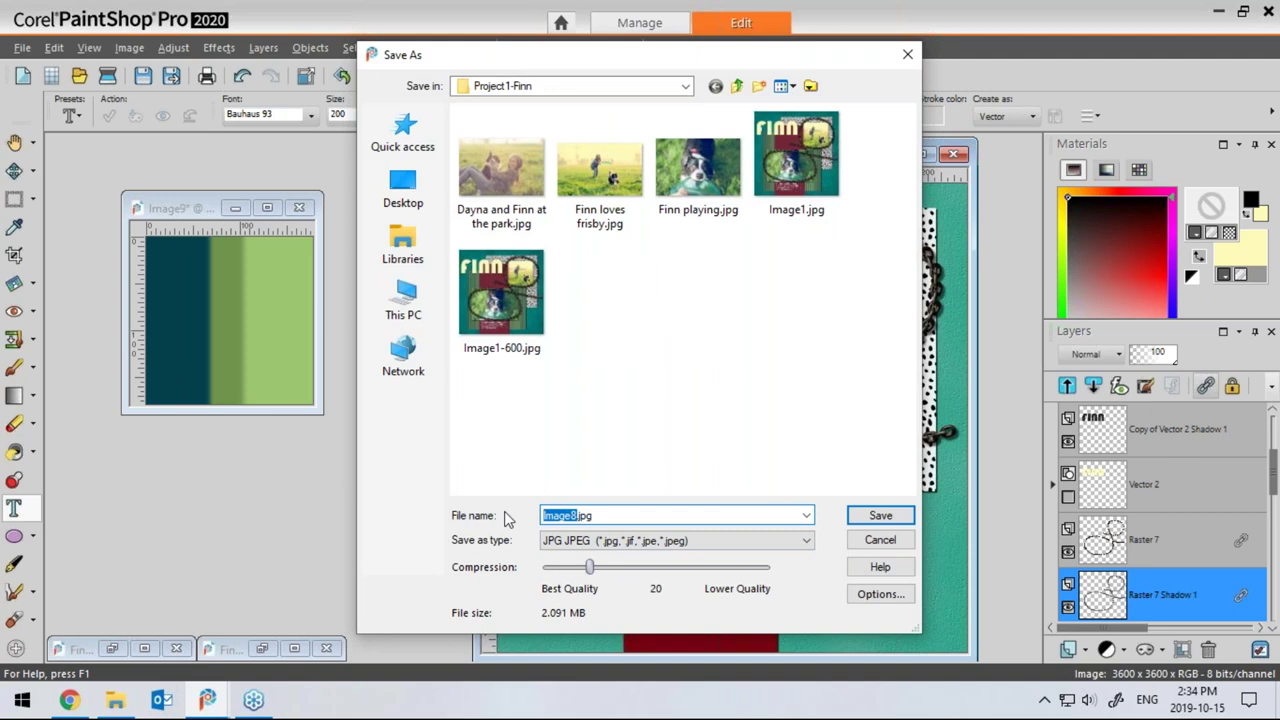
text(Fi)
click(700, 540)
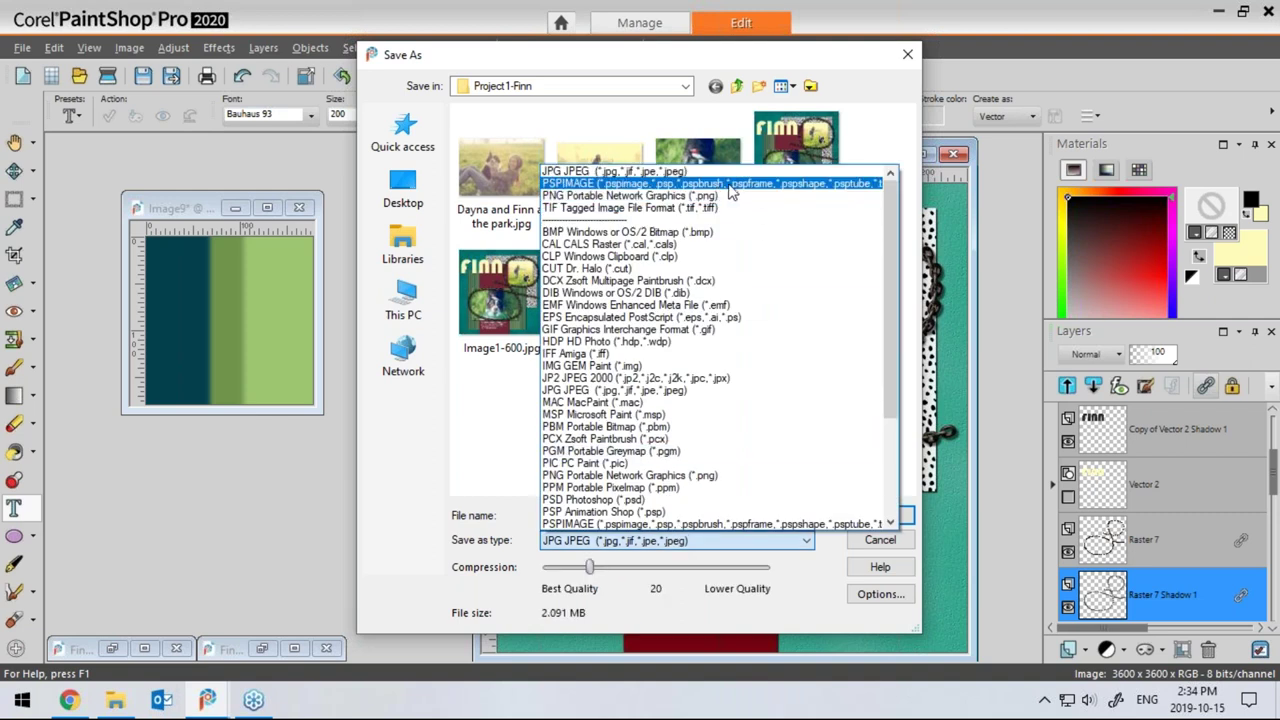
click(730, 185)
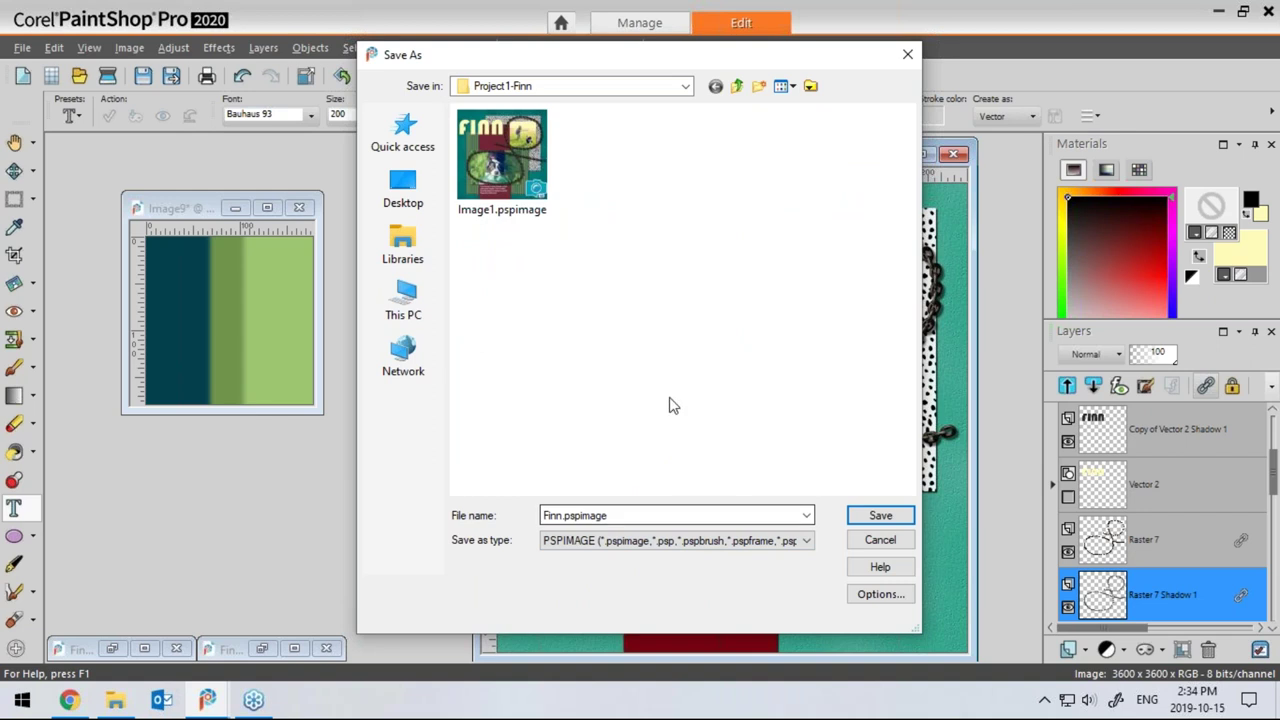
drag(799, 58, 590, 72)
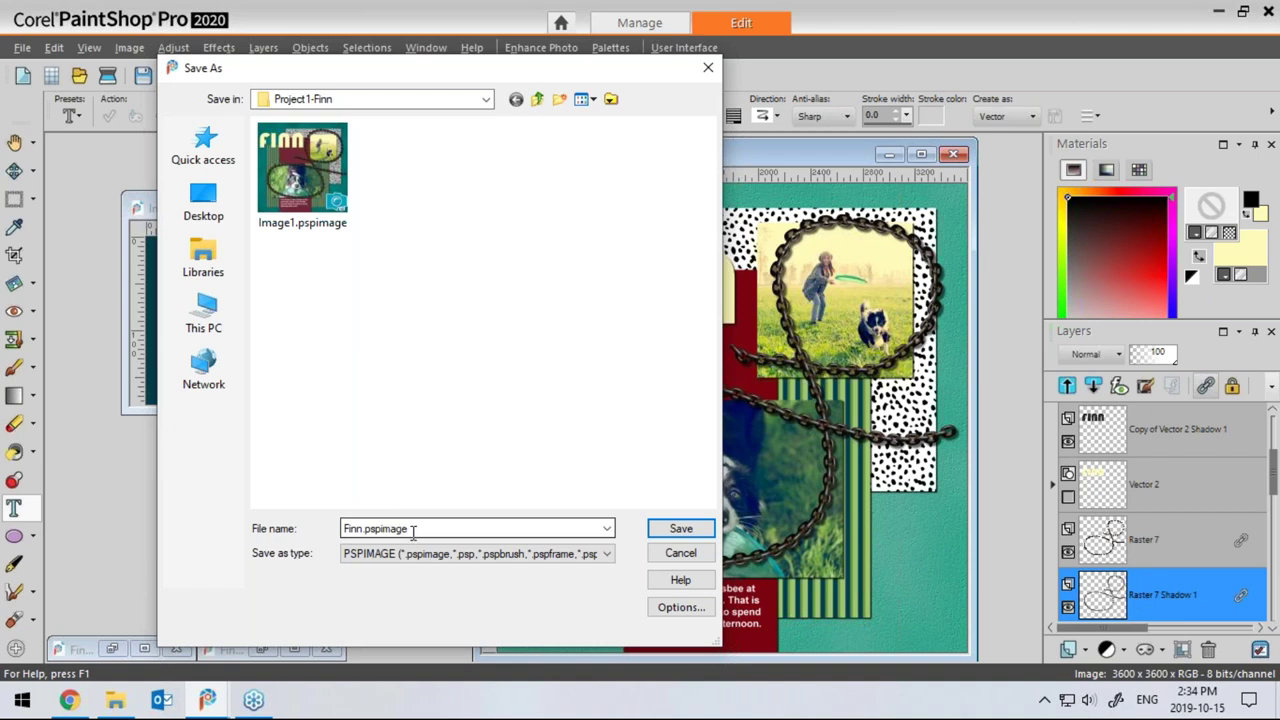
click(680, 531)
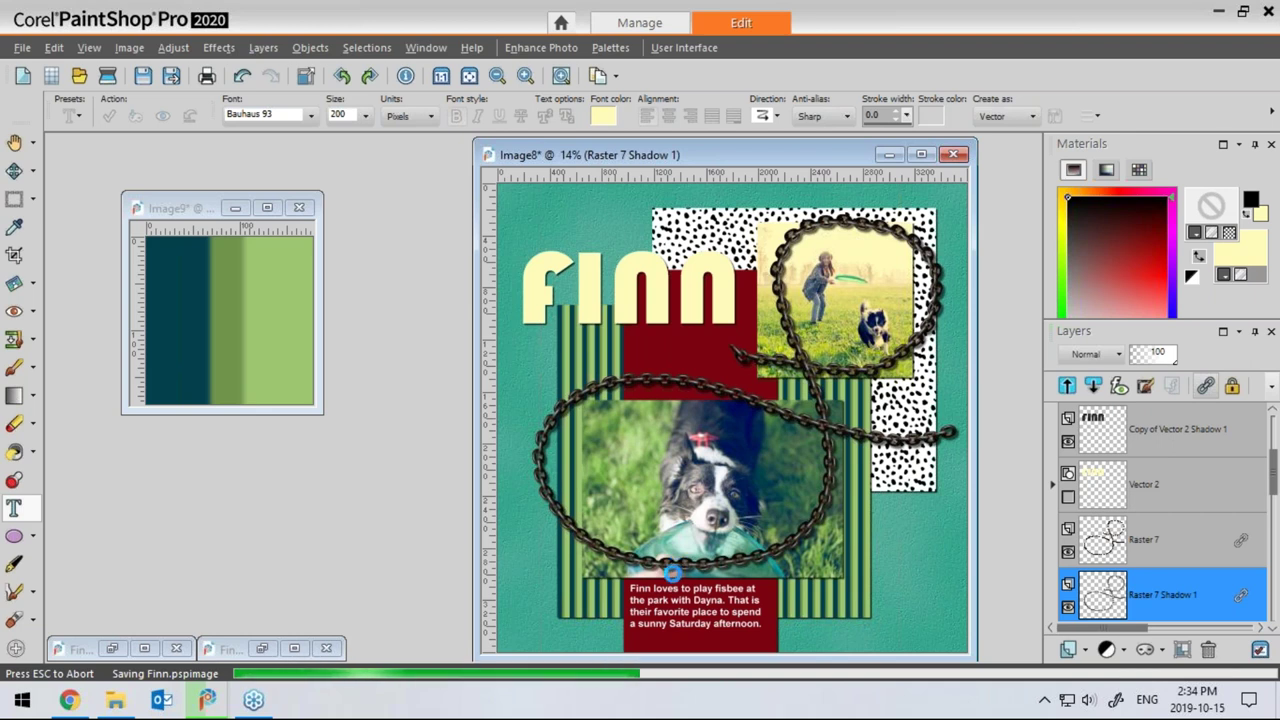
Save the layout as Finn.jpg in JPEG format, accepting a merged image
click(22, 48)
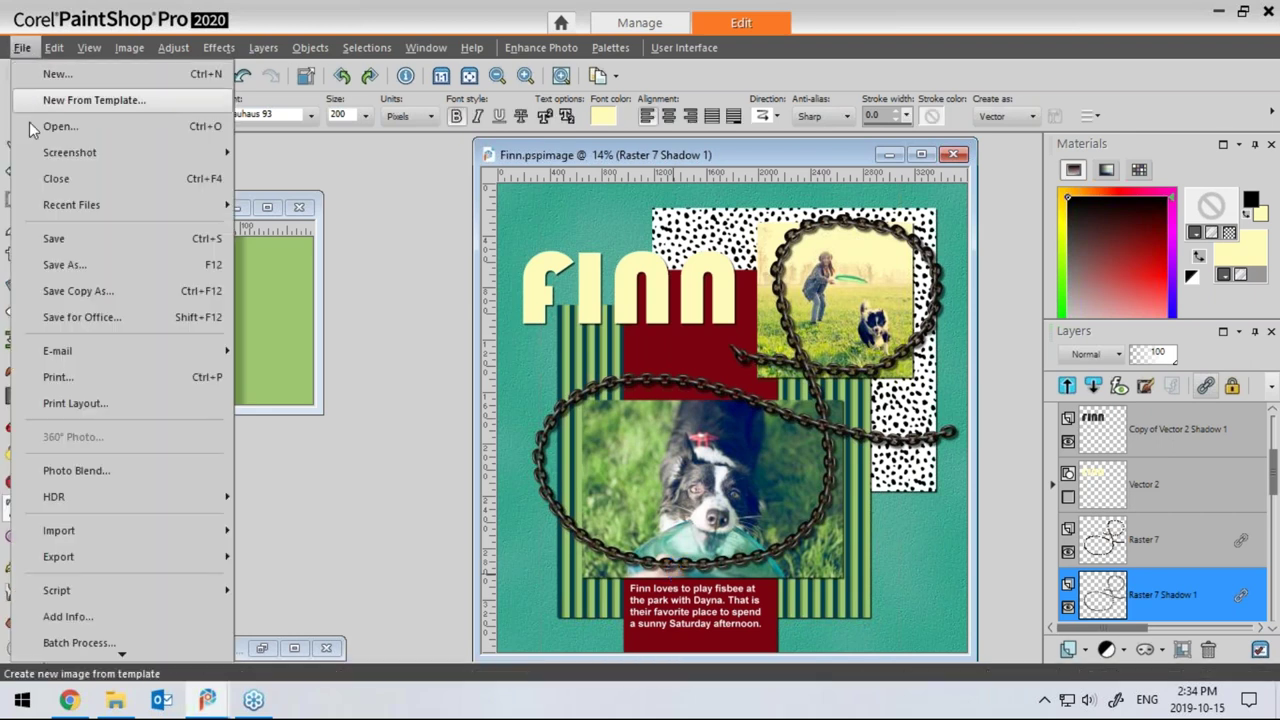
click(75, 266)
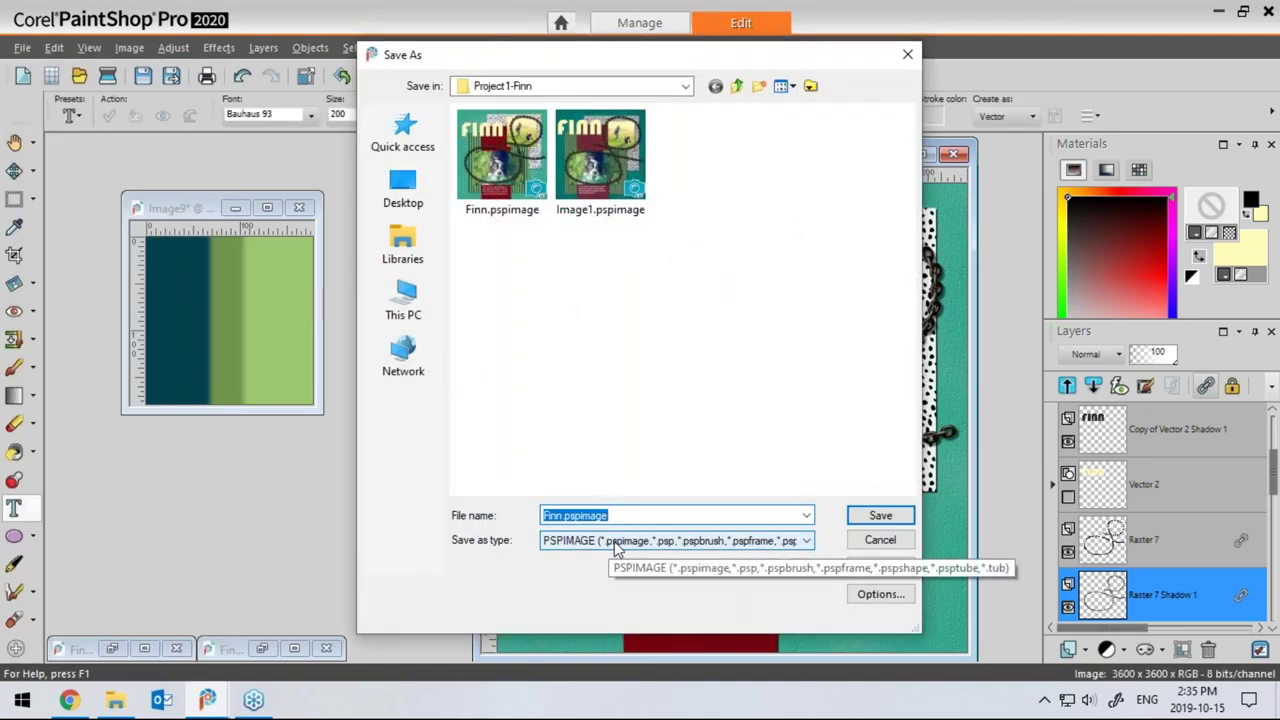
click(617, 541)
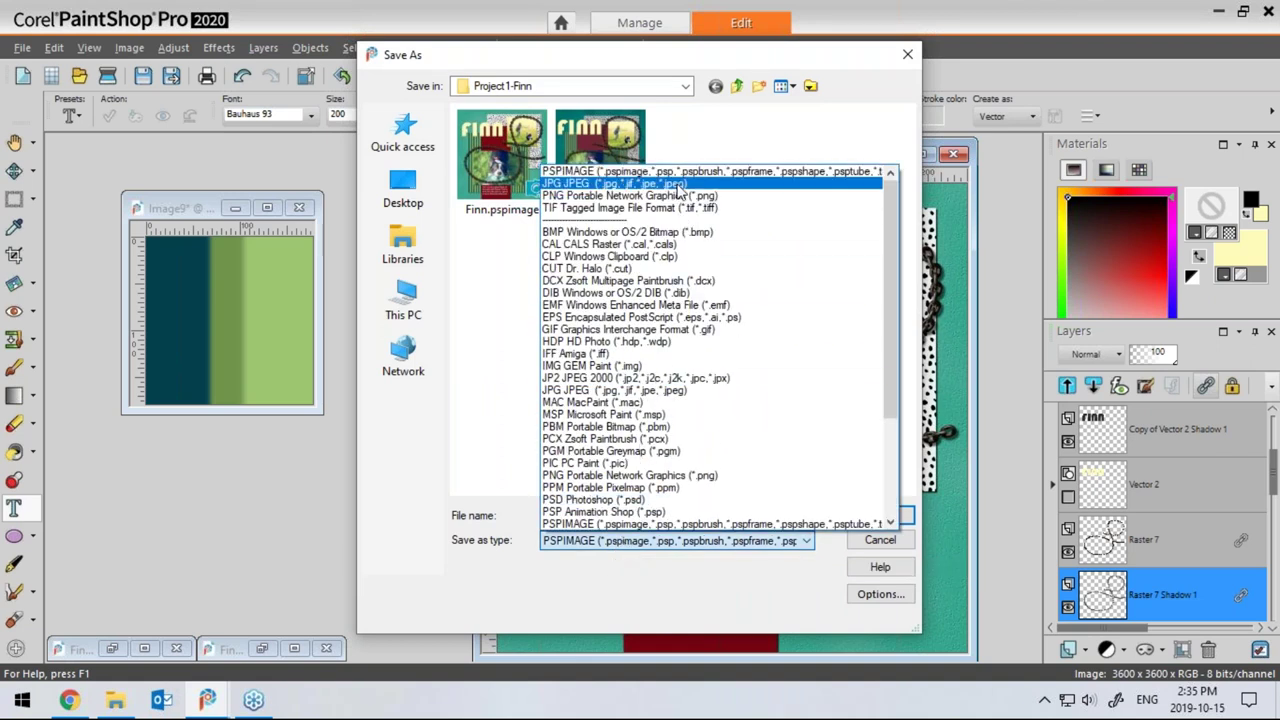
click(680, 190)
click(562, 515)
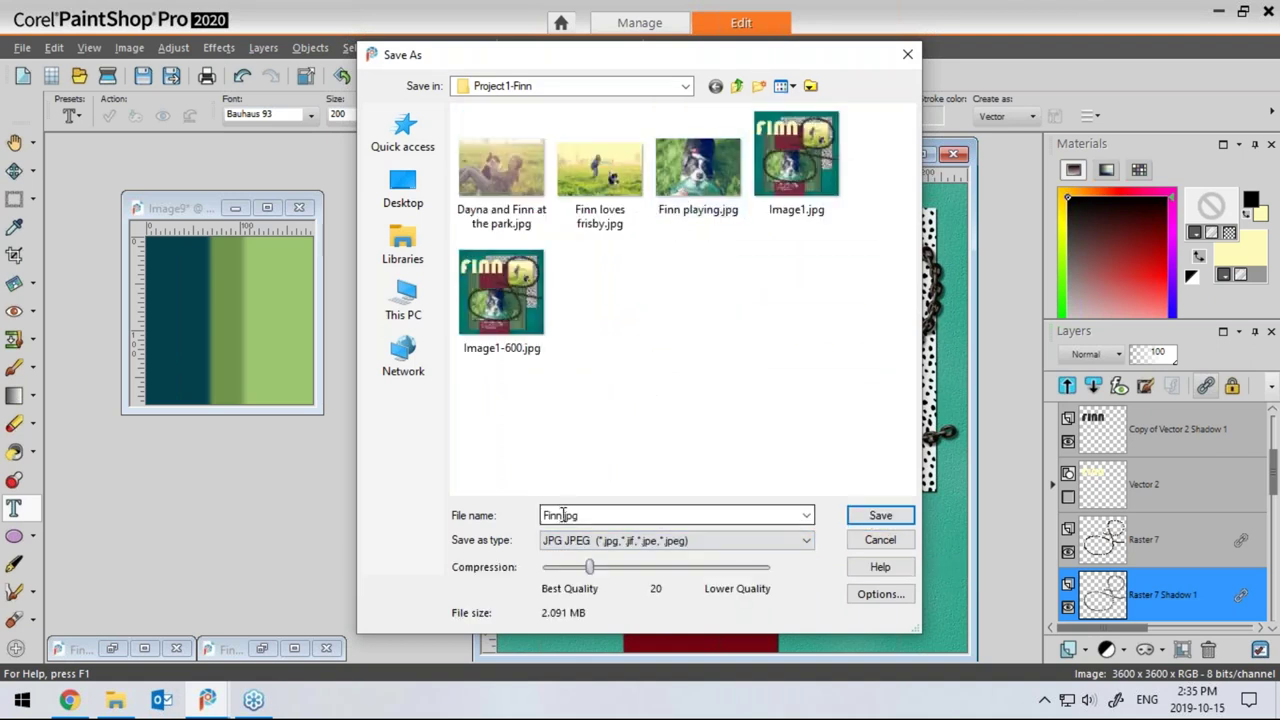
click(880, 518)
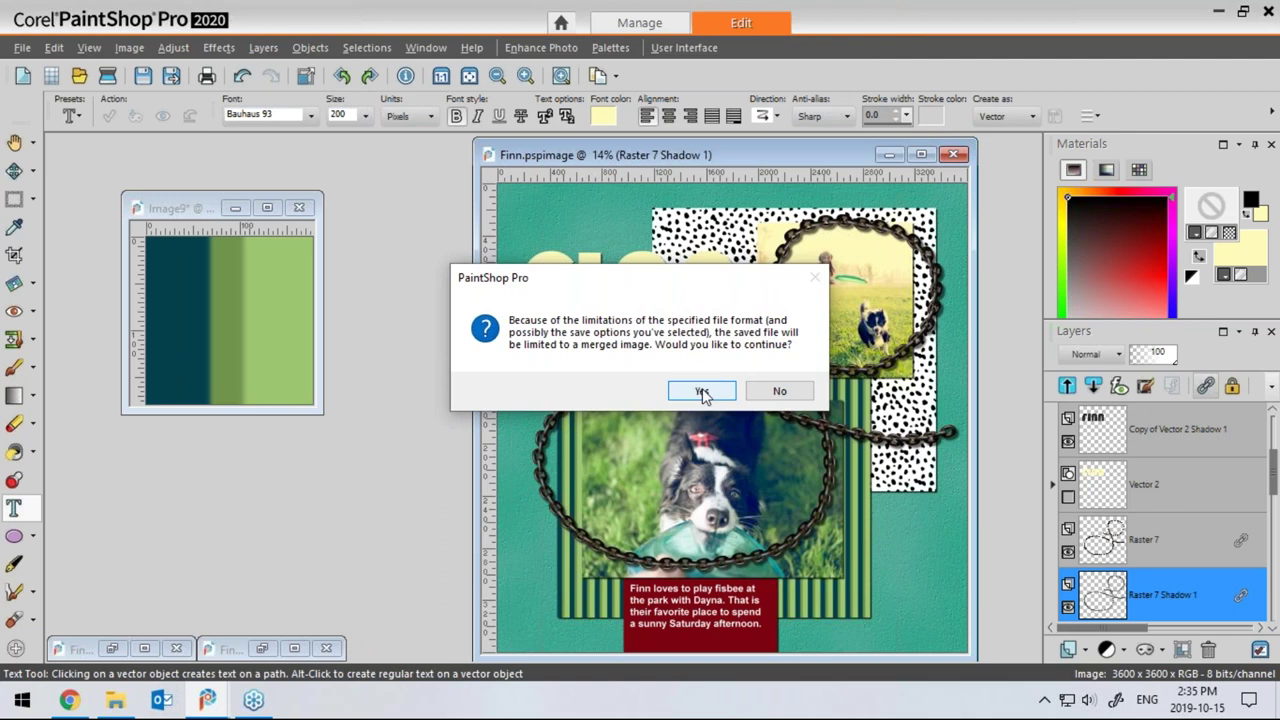
click(702, 391)
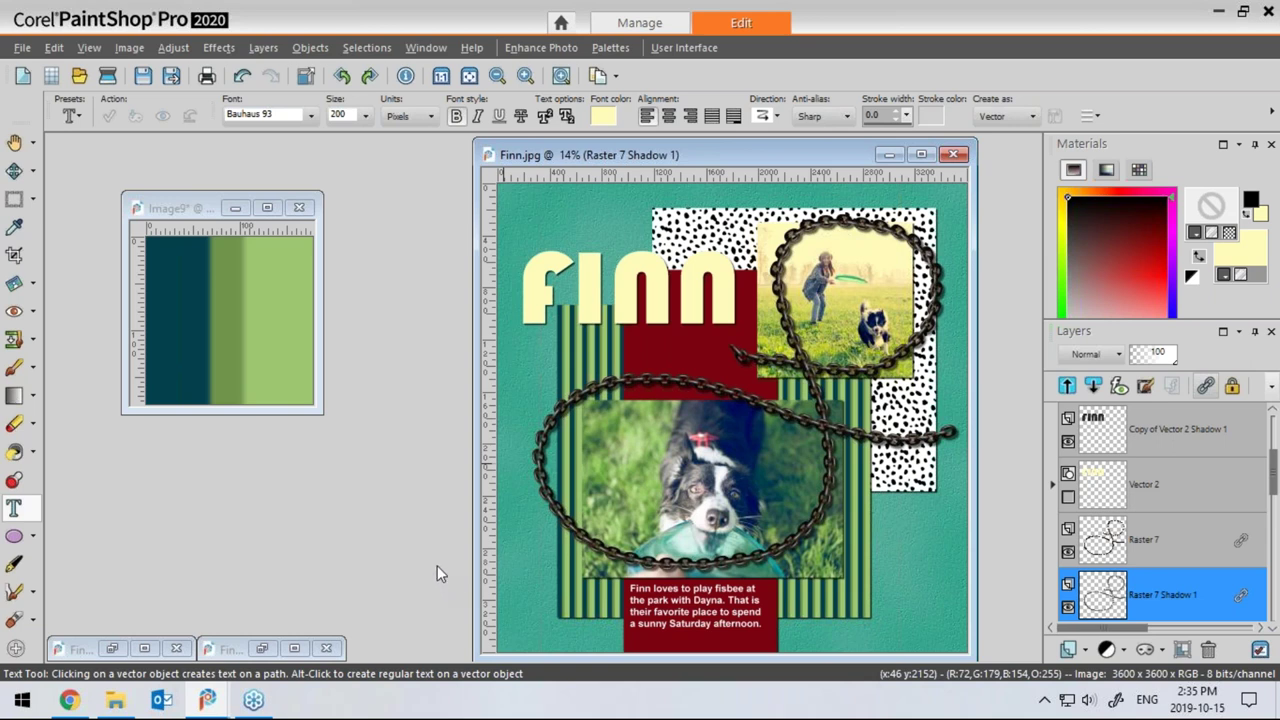
Try to resize the unflattened layout to 600 × 600 pixels with all its layers
drag(770, 153, 757, 153)
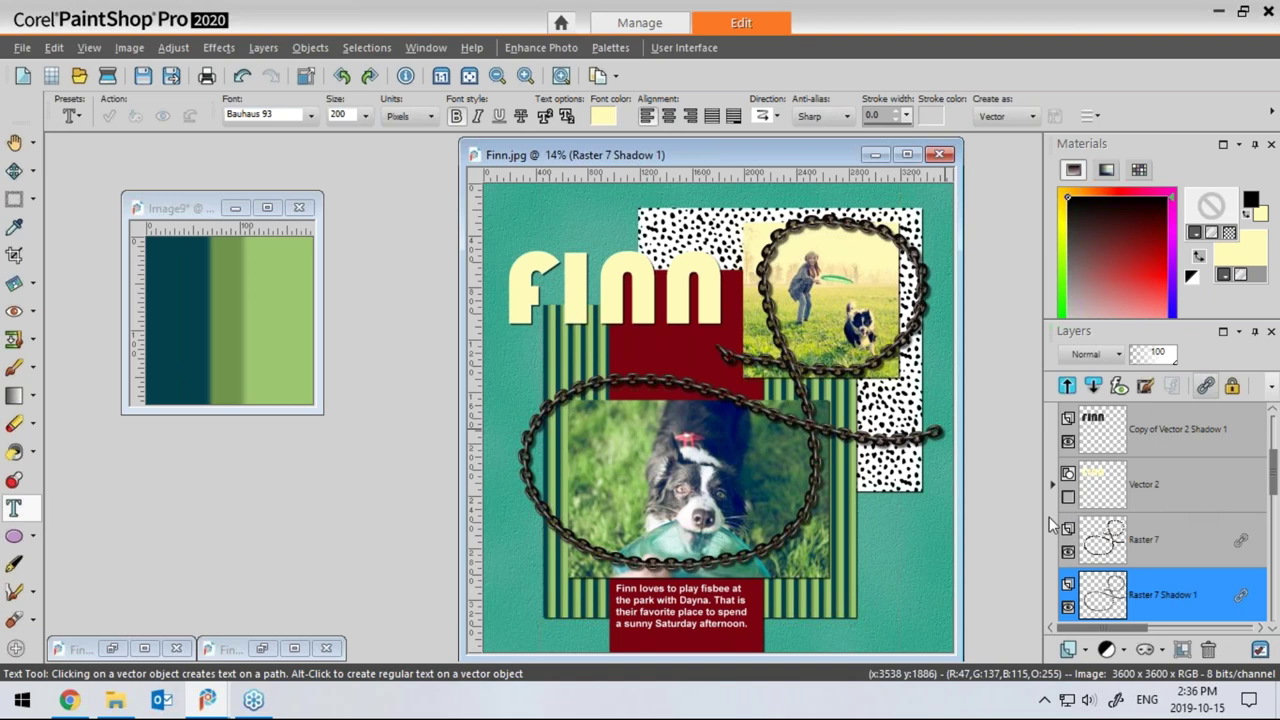
click(132, 47)
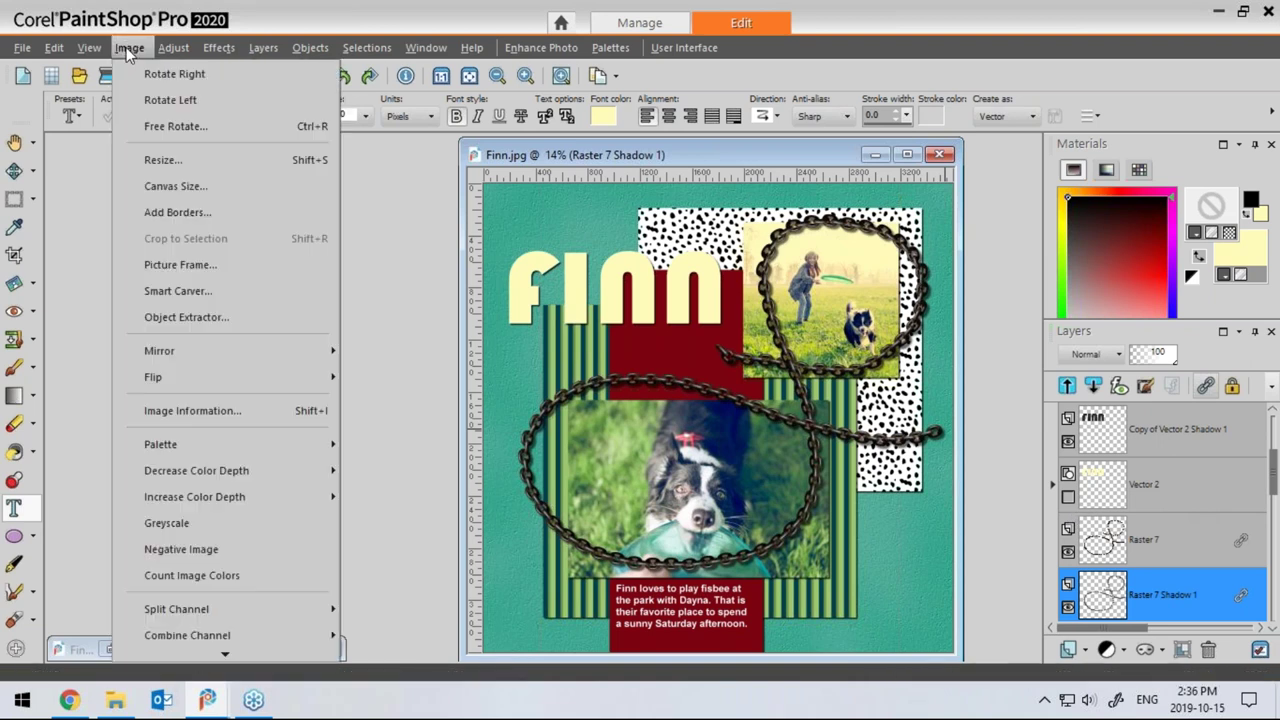
click(174, 163)
double_click(656, 207)
text(600)
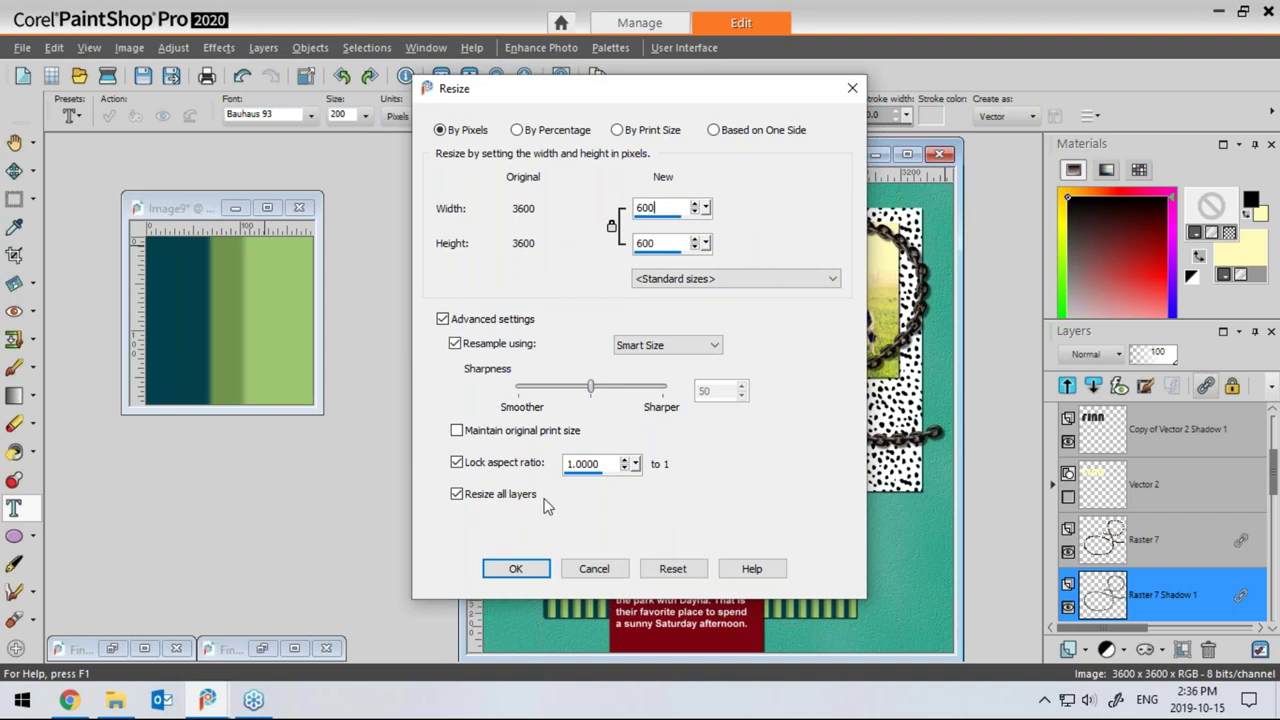
click(510, 574)
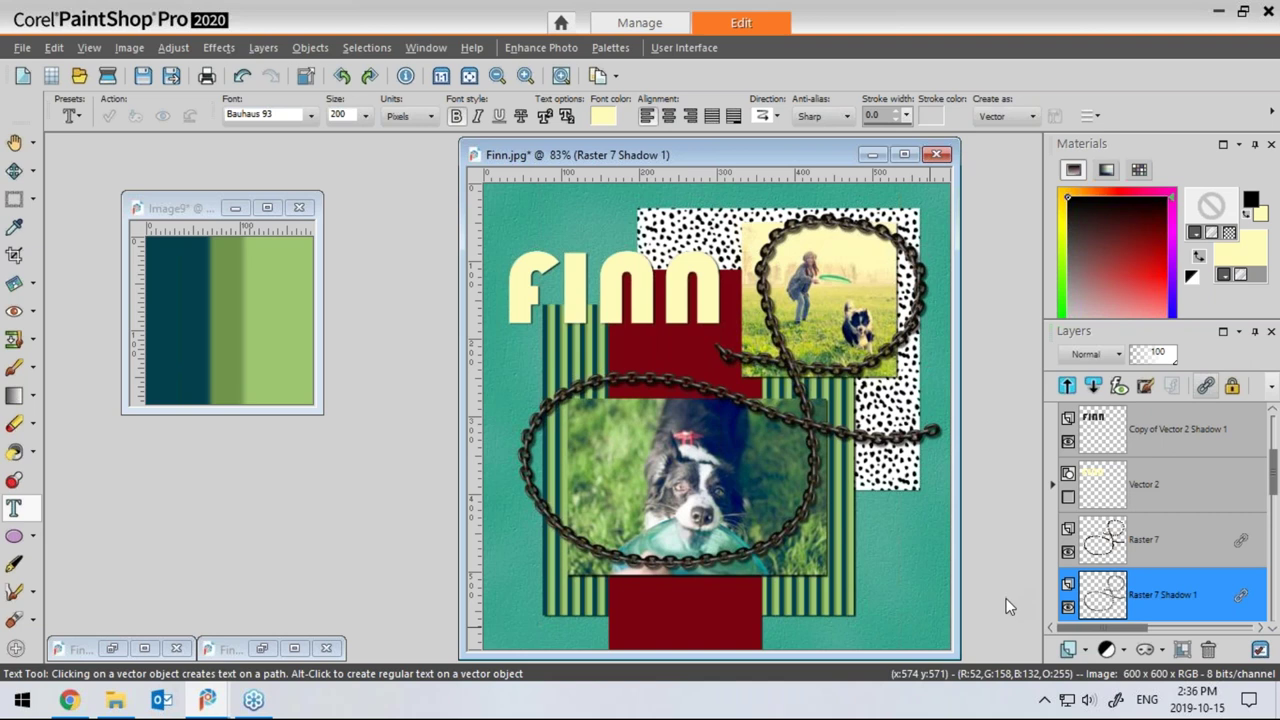
key(ctrl+z)
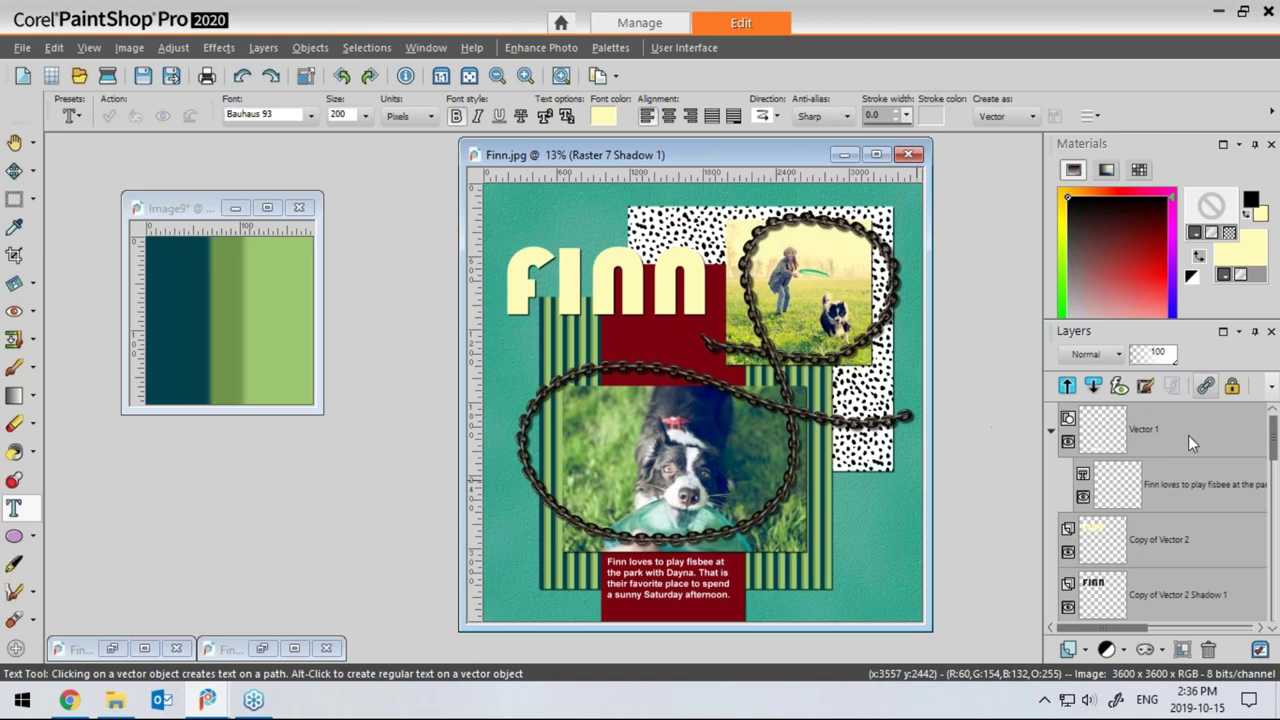
Flatten all layers of the layout into a single background layer
click(1141, 429)
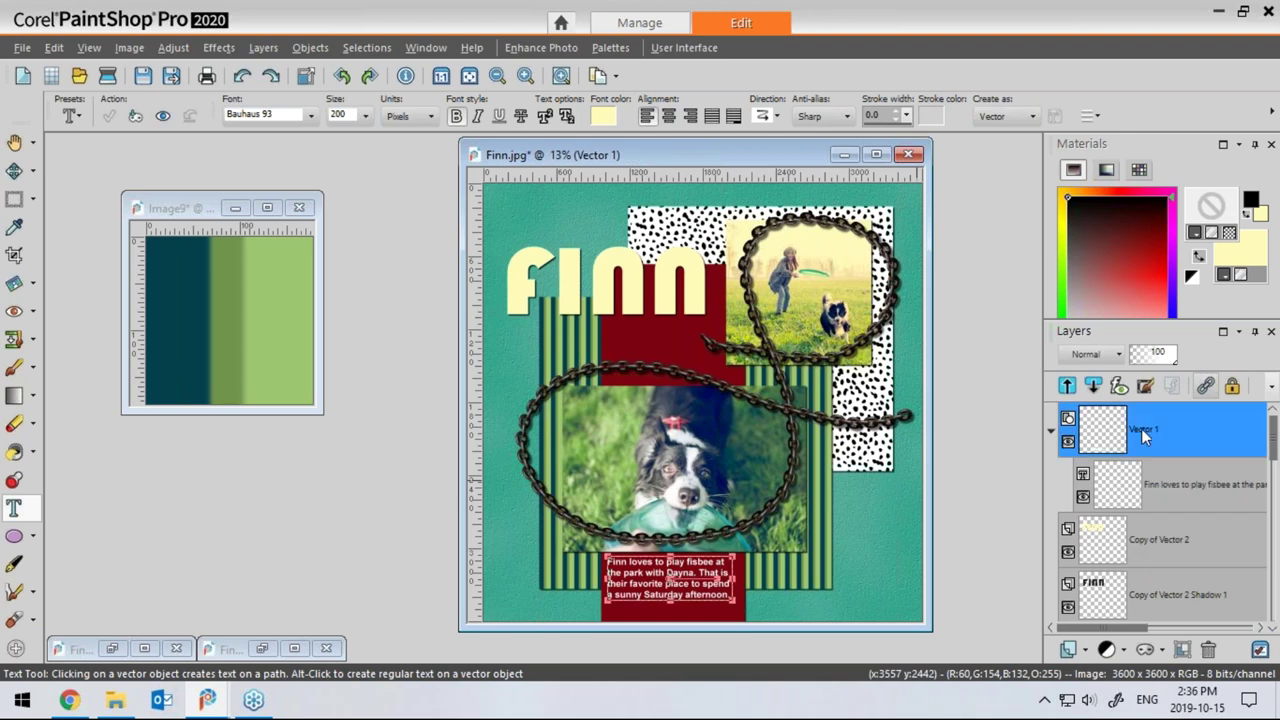
right_click(1140, 431)
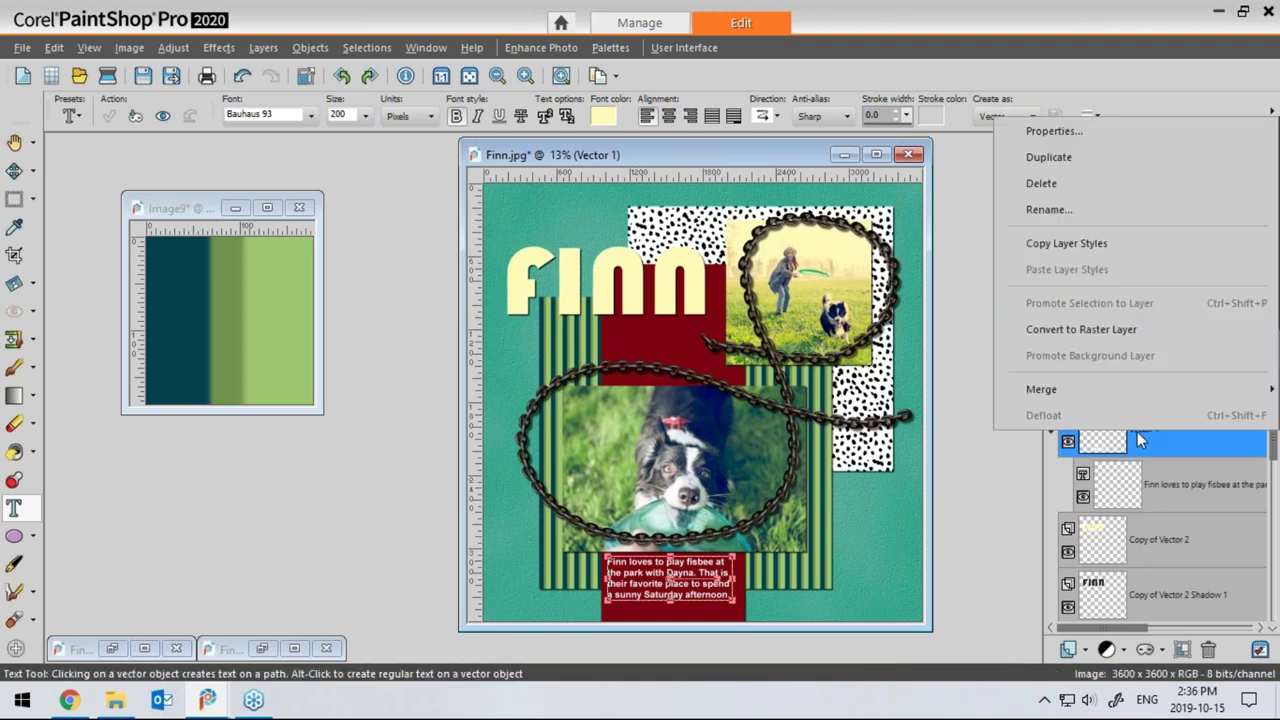
mouse_move(1022, 392)
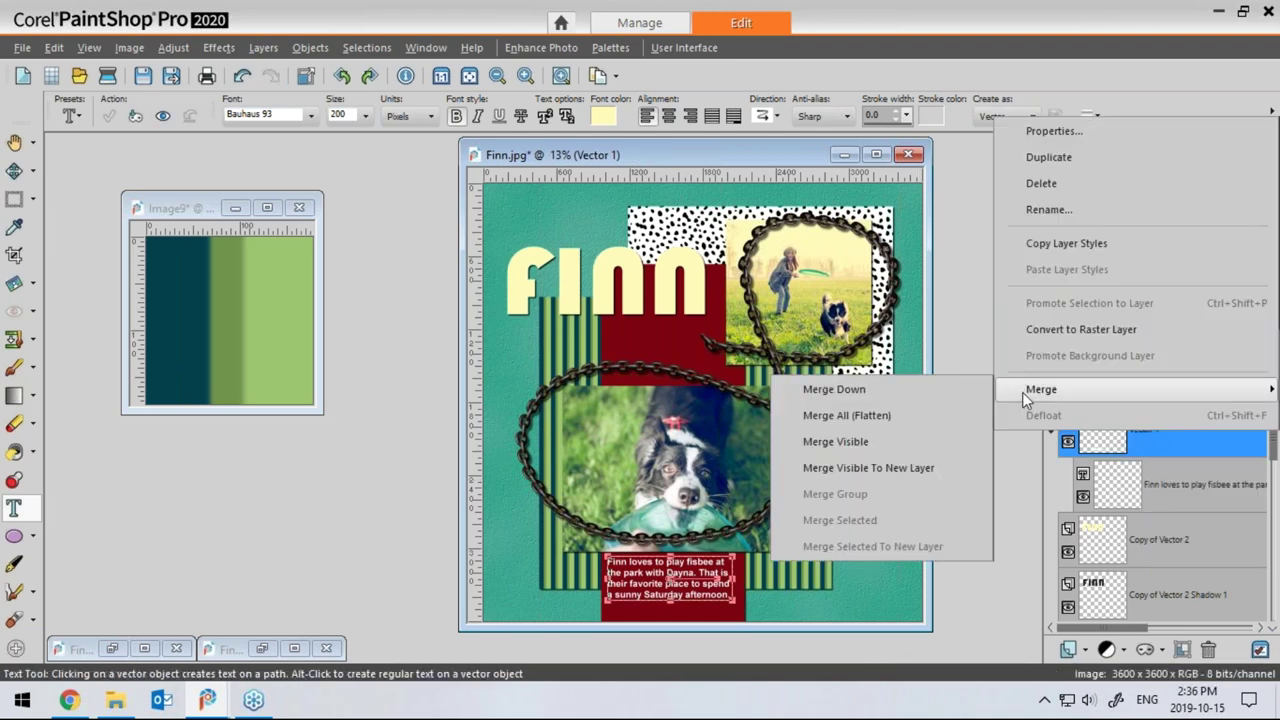
click(846, 415)
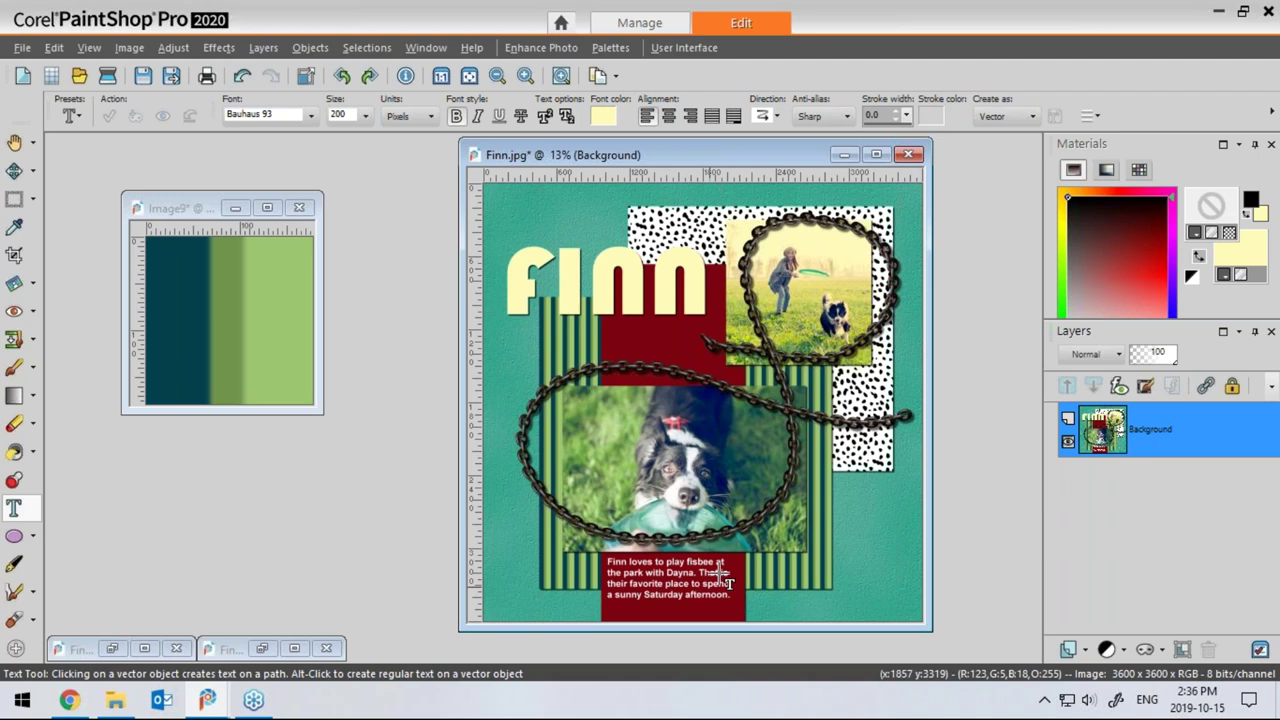
Resize the flattened layout to 600 × 600 pixels using Smart Size resampling
click(129, 47)
click(161, 160)
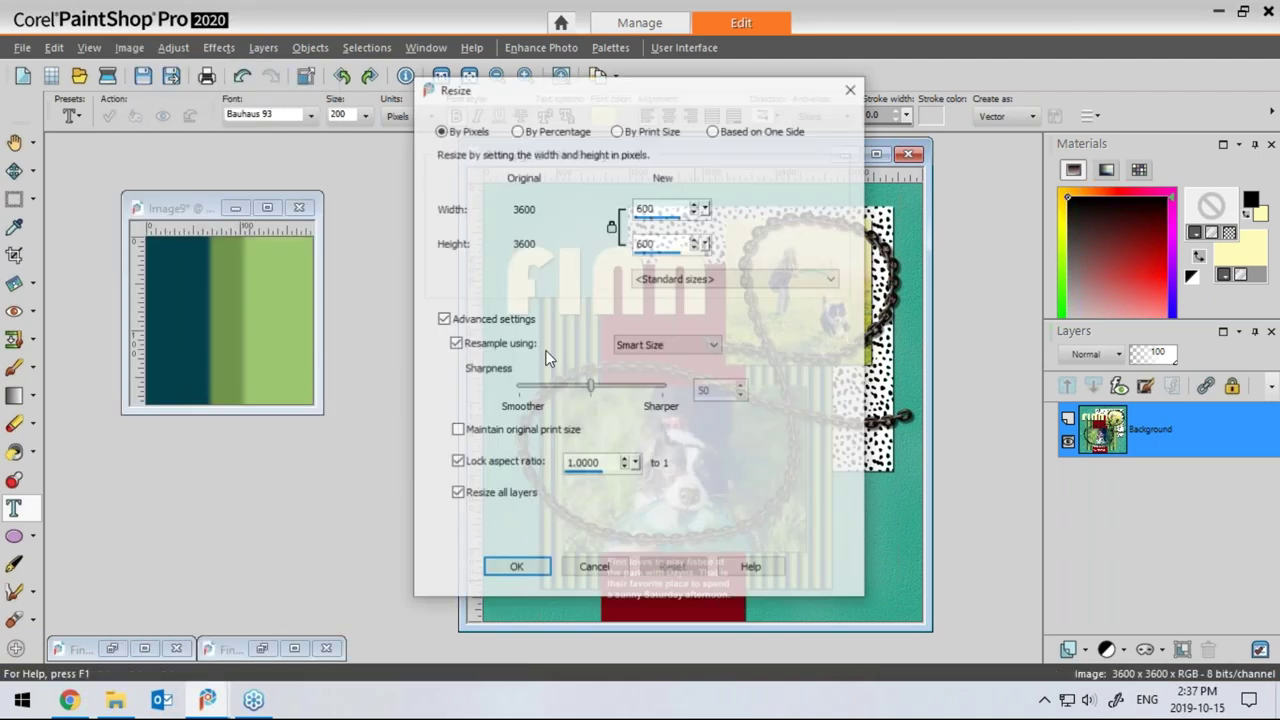
click(516, 569)
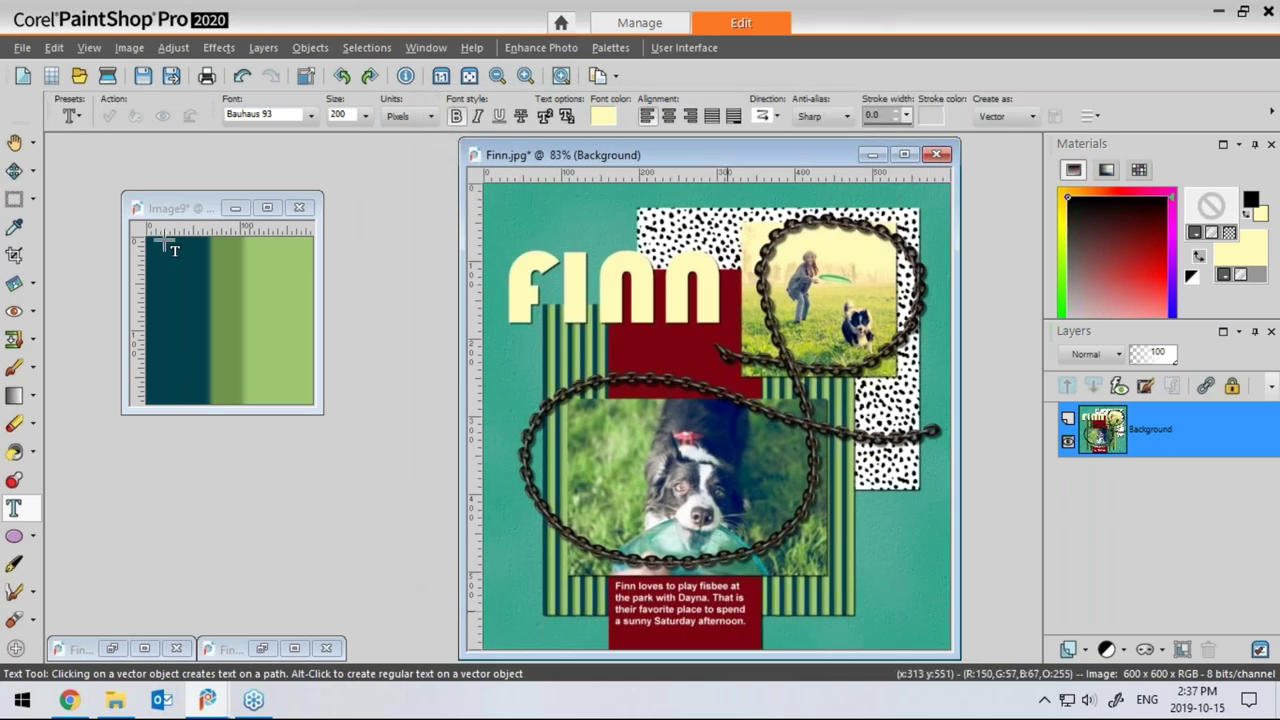
Save the resized layout under the name Finn-600.jpg in JPEG format
click(21, 47)
click(66, 265)
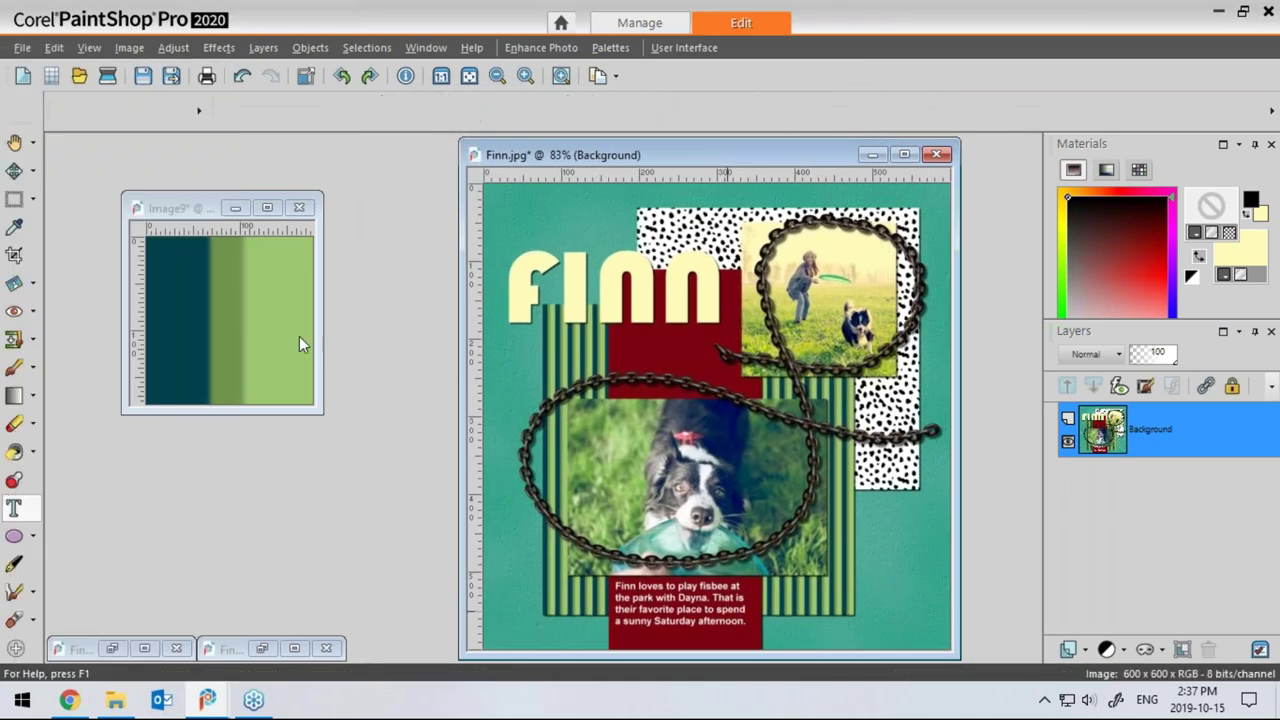
click(564, 516)
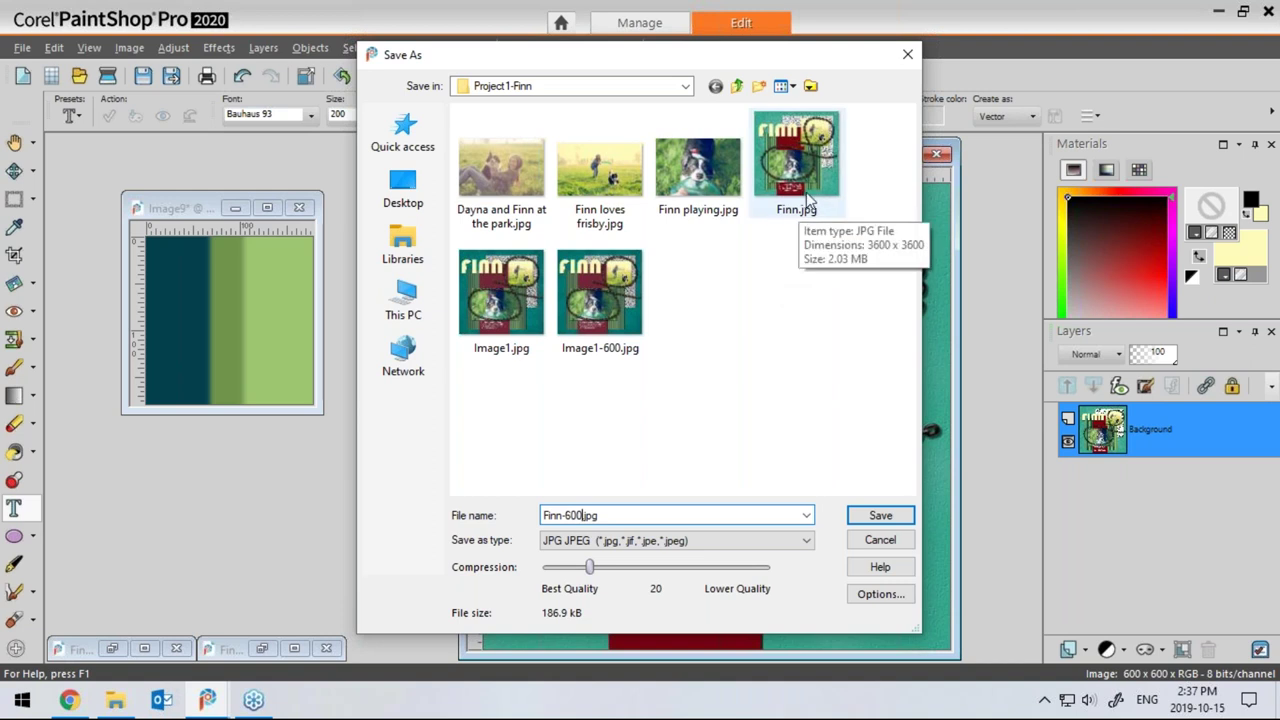
click(881, 516)
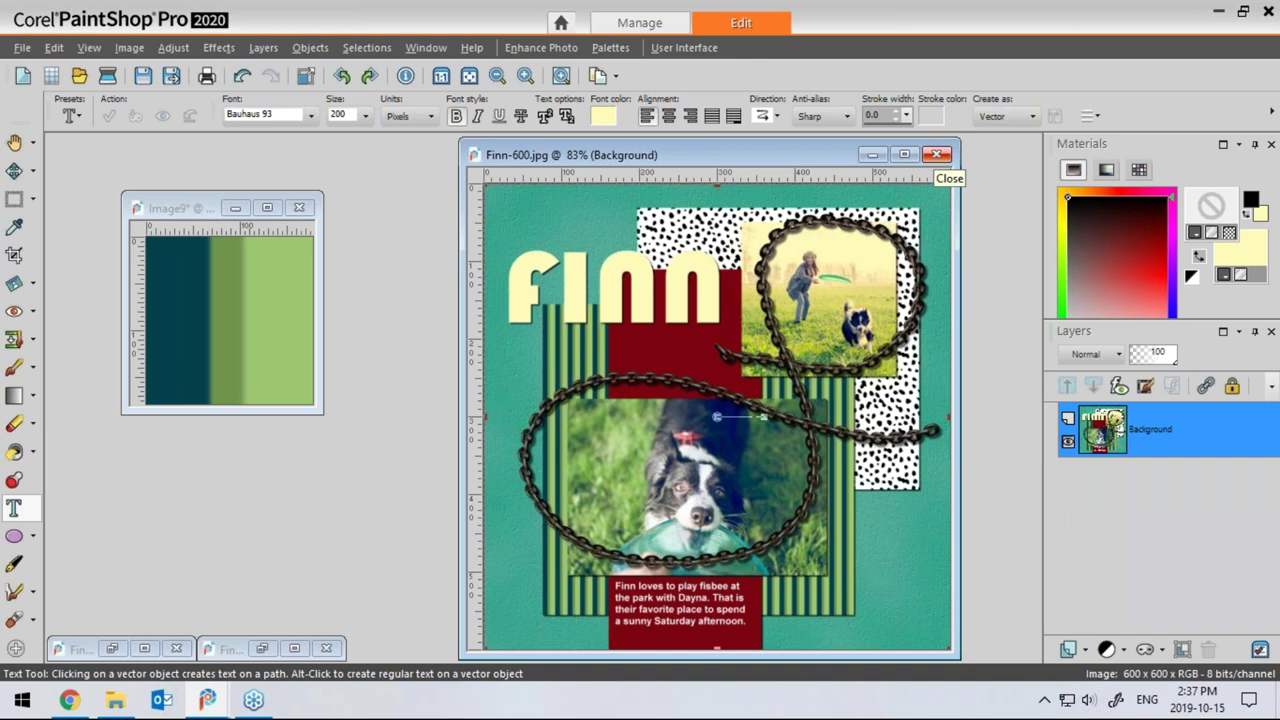
Close the Finn-600 layout and every other open image
click(939, 158)
click(298, 207)
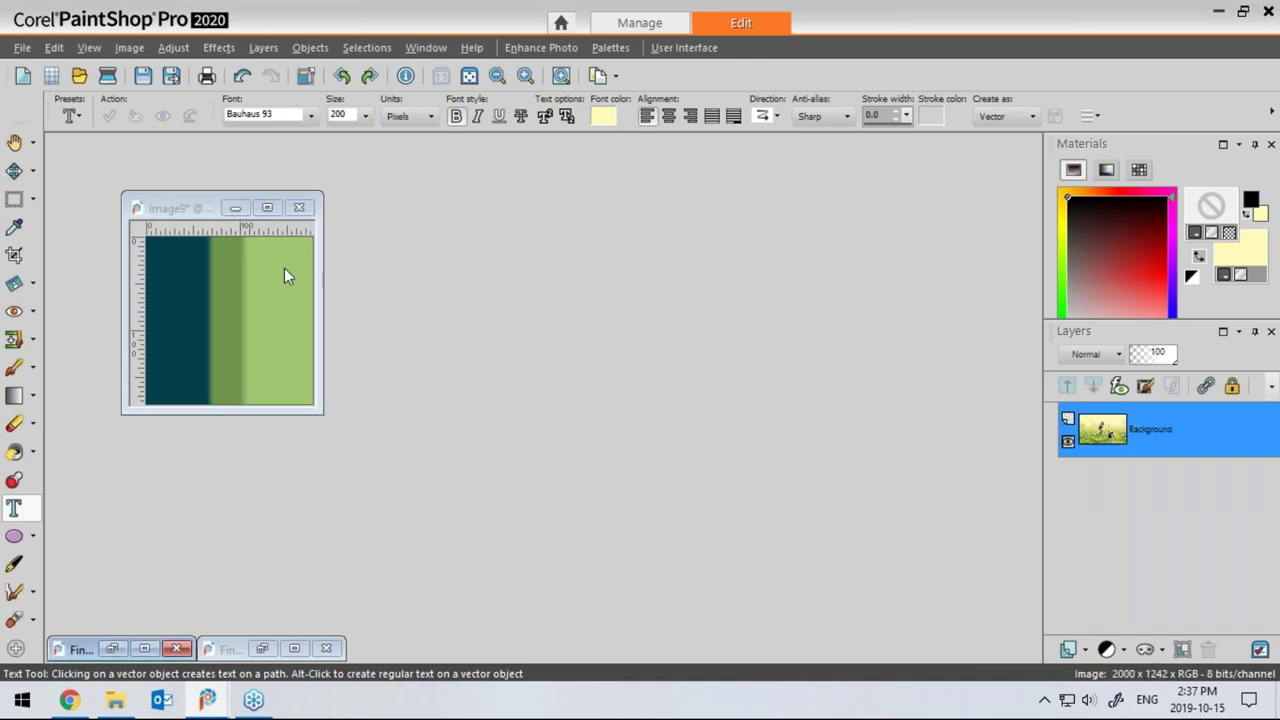
click(326, 648)
click(176, 648)
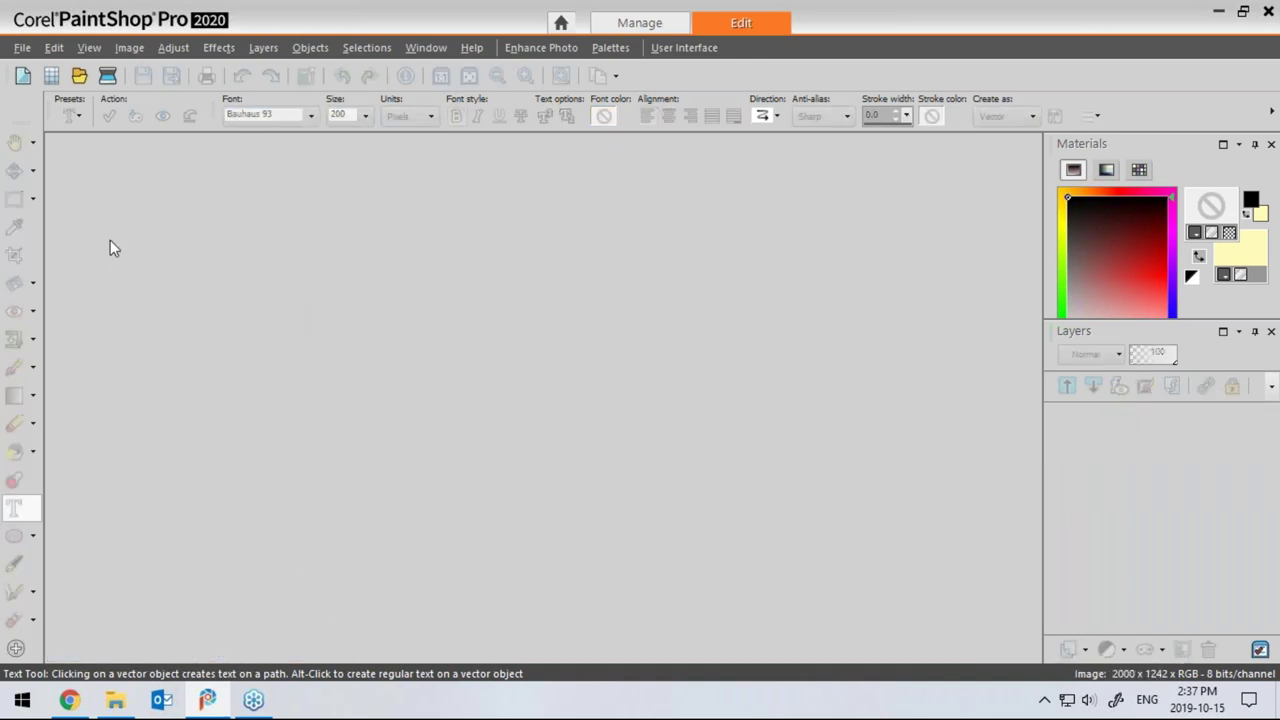
Create a new 3600 × 3600 pixel transparent image from the Scrapbook user preset and place its window aside
click(22, 75)
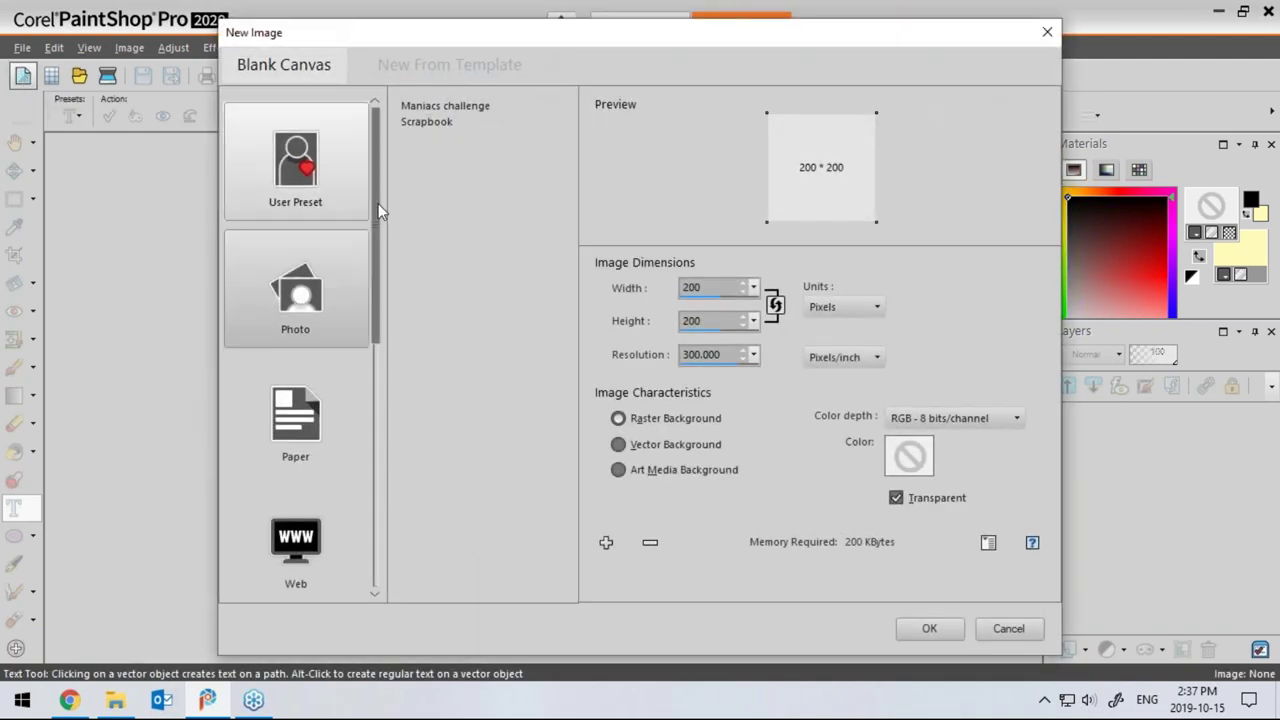
click(434, 121)
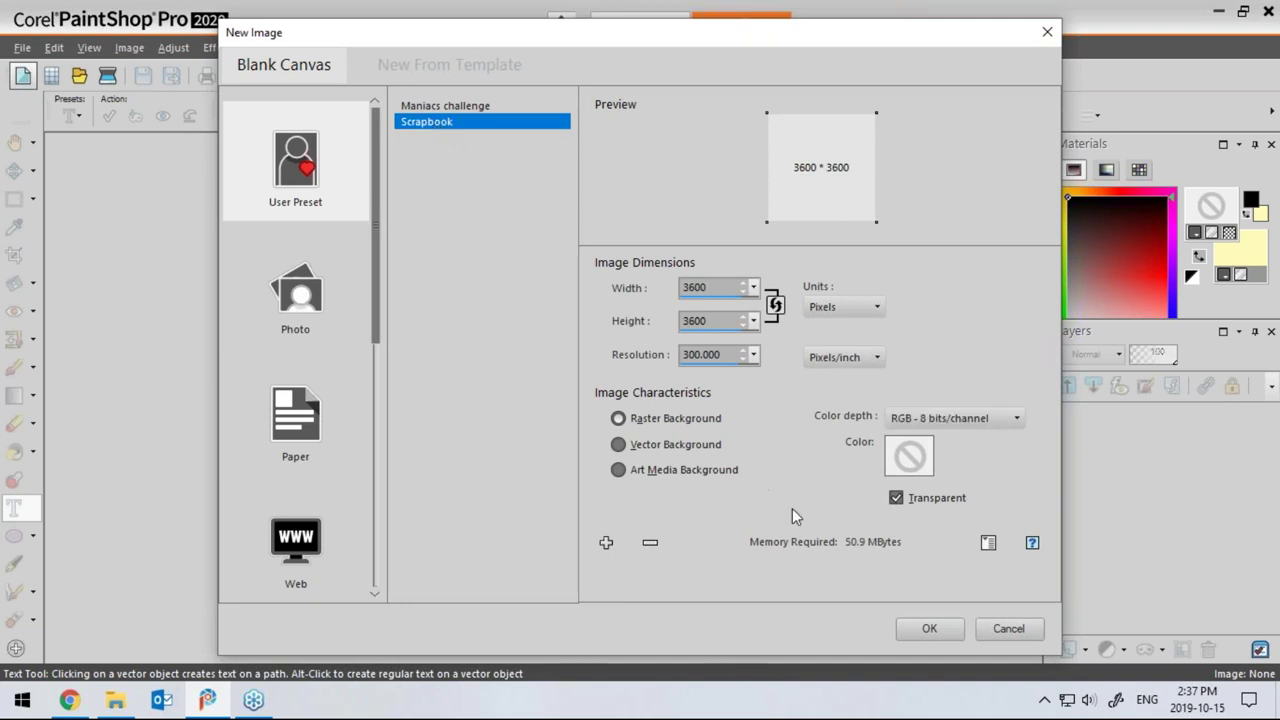
click(929, 628)
drag(394, 180, 862, 177)
click(80, 80)
click(667, 119)
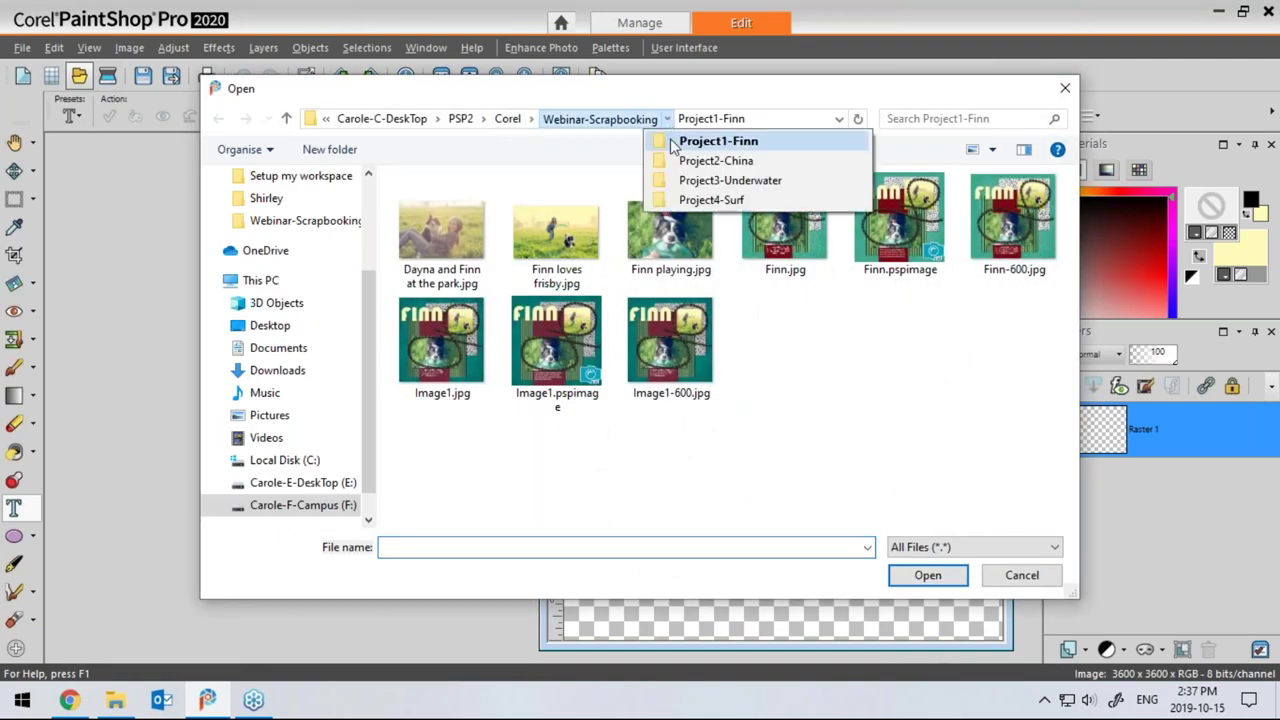
click(680, 160)
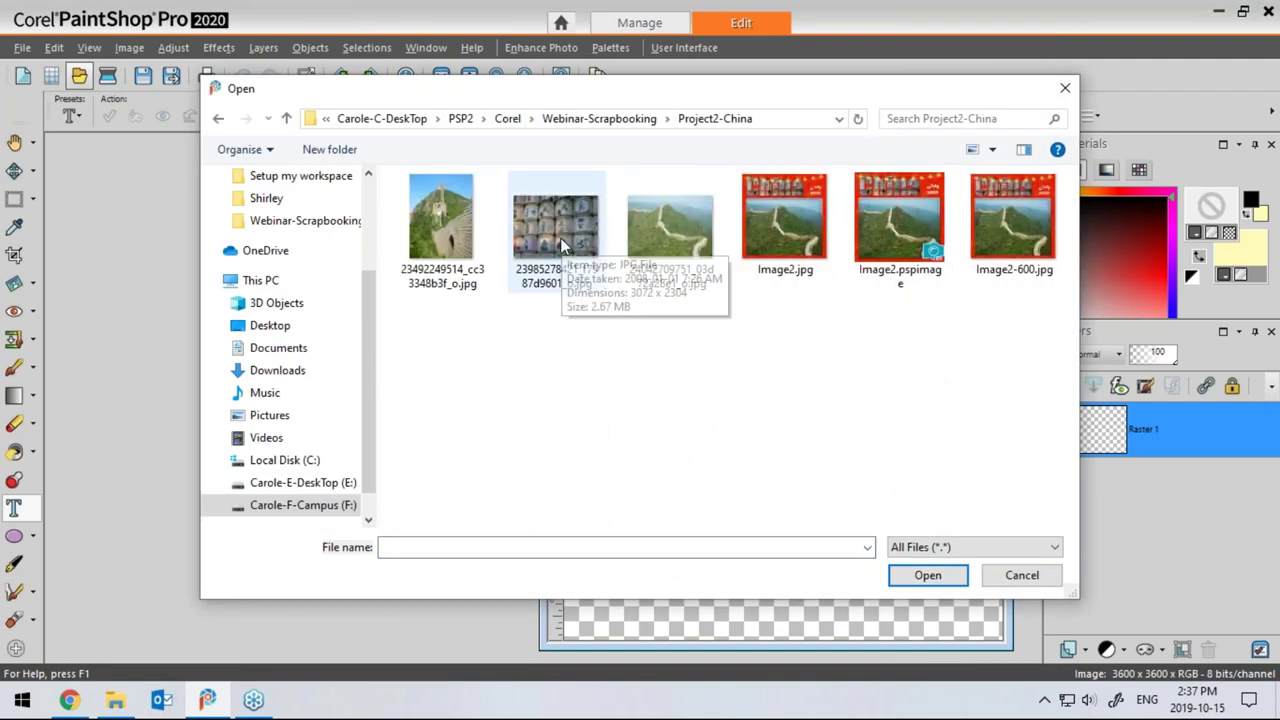
click(561, 240)
ctrl+click(667, 241)
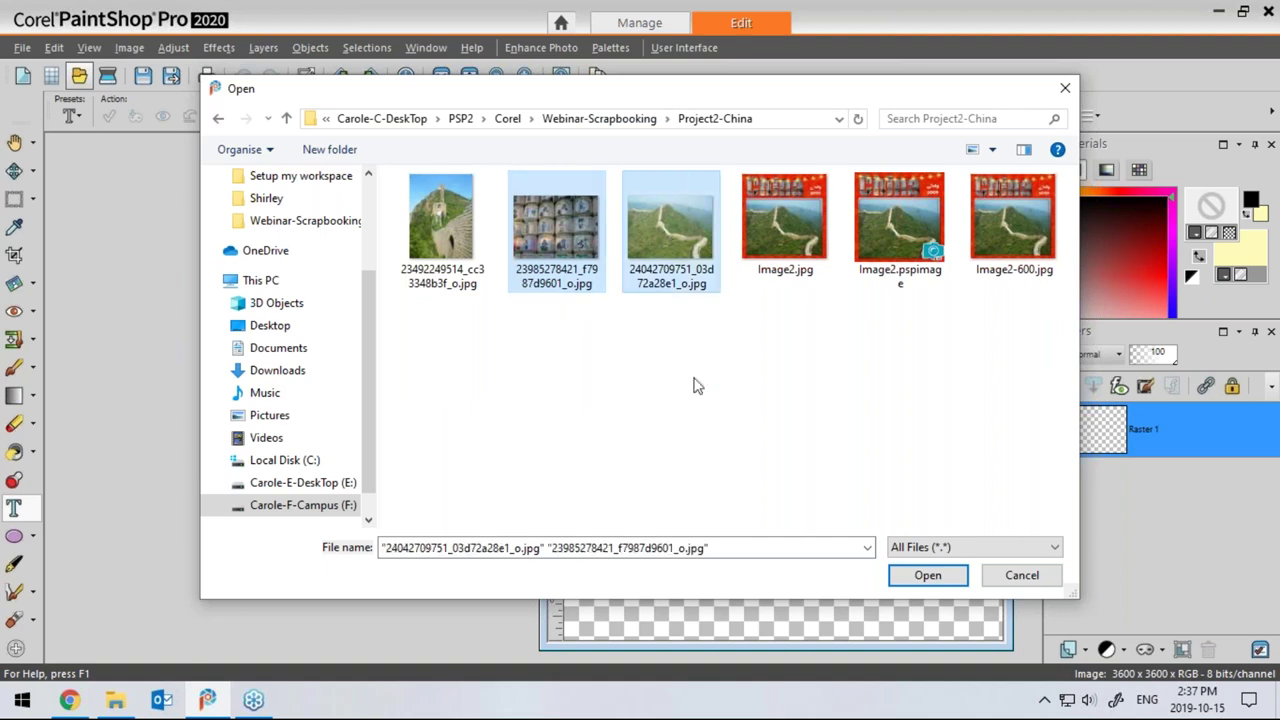
click(927, 575)
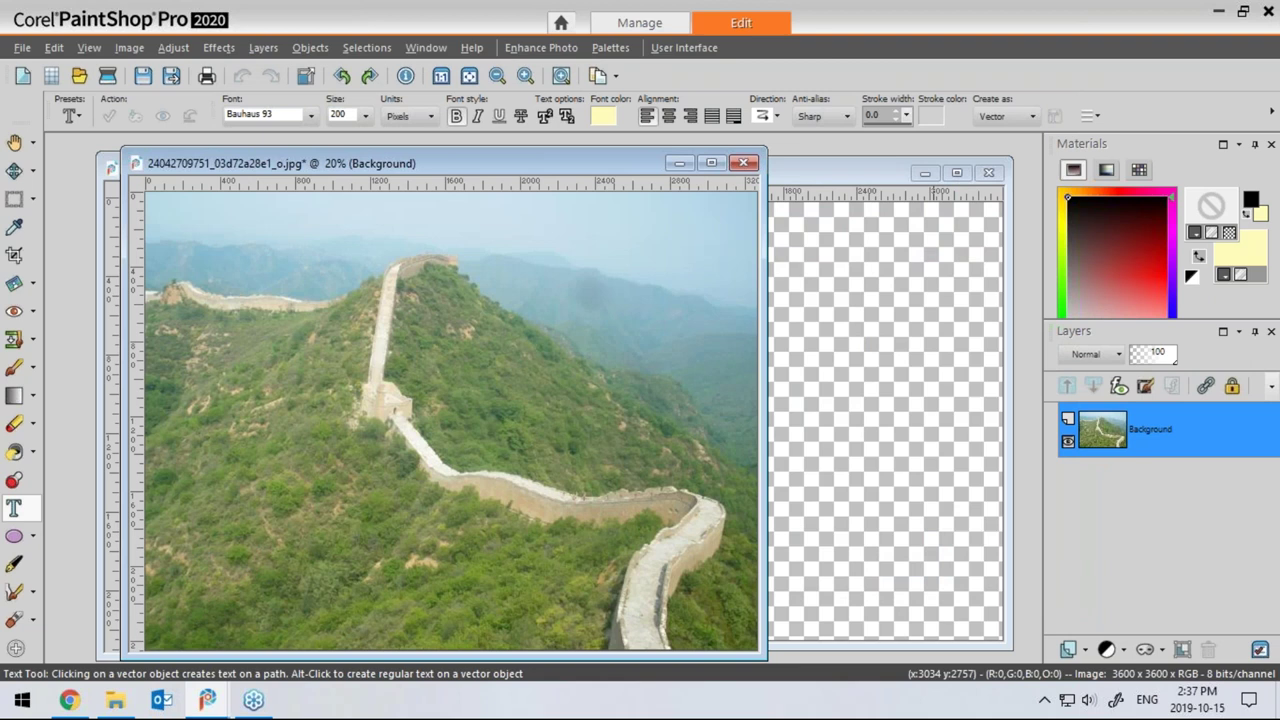
drag(610, 157, 577, 157)
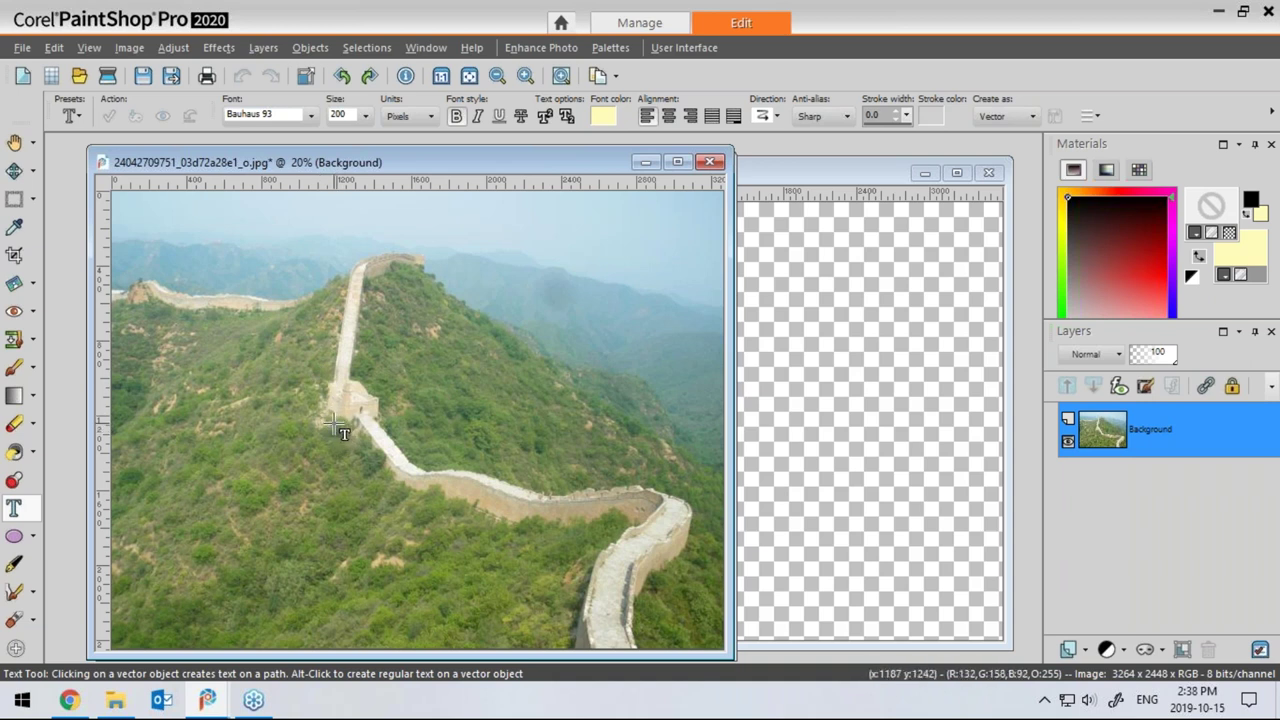
mouse_move(1105, 430)
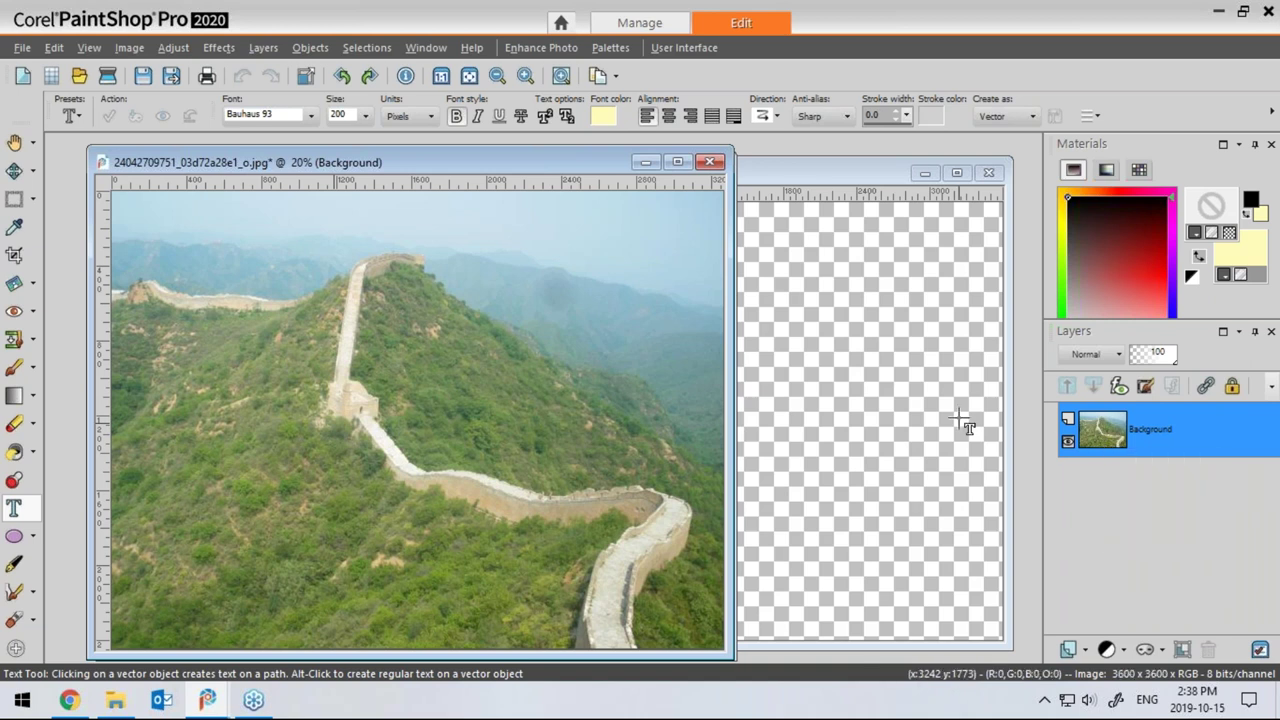
click(177, 47)
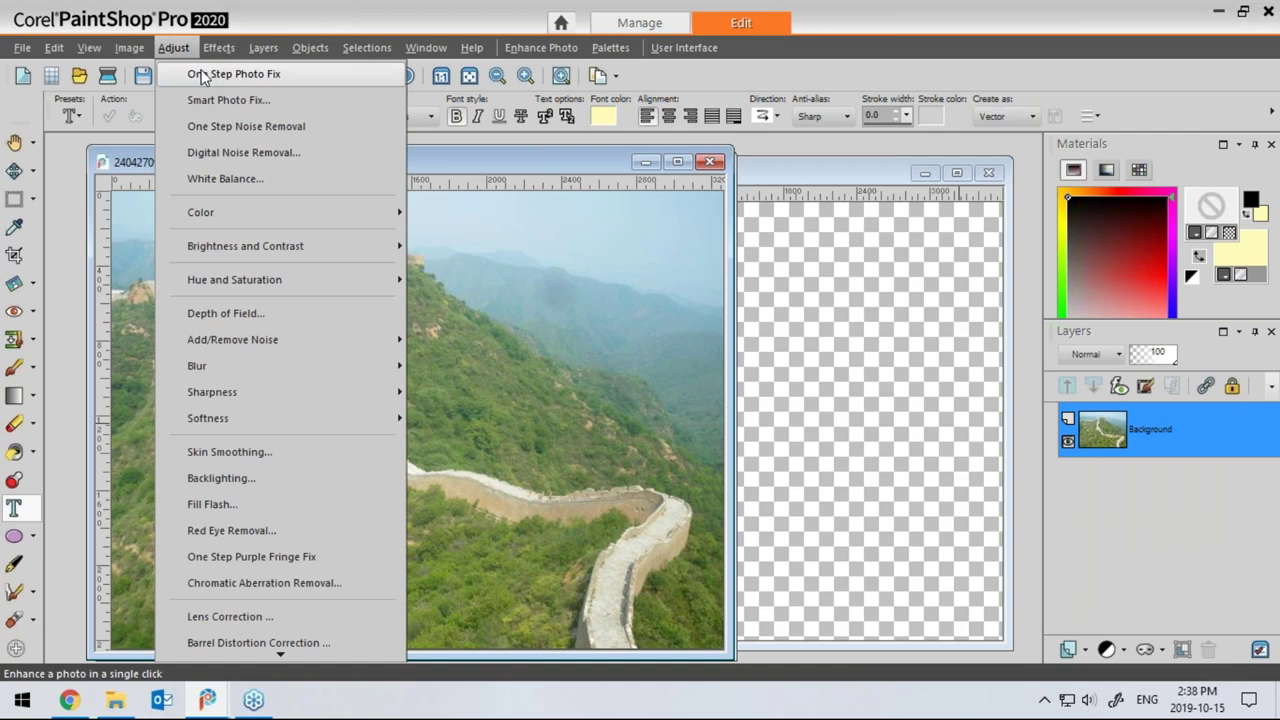
click(433, 166)
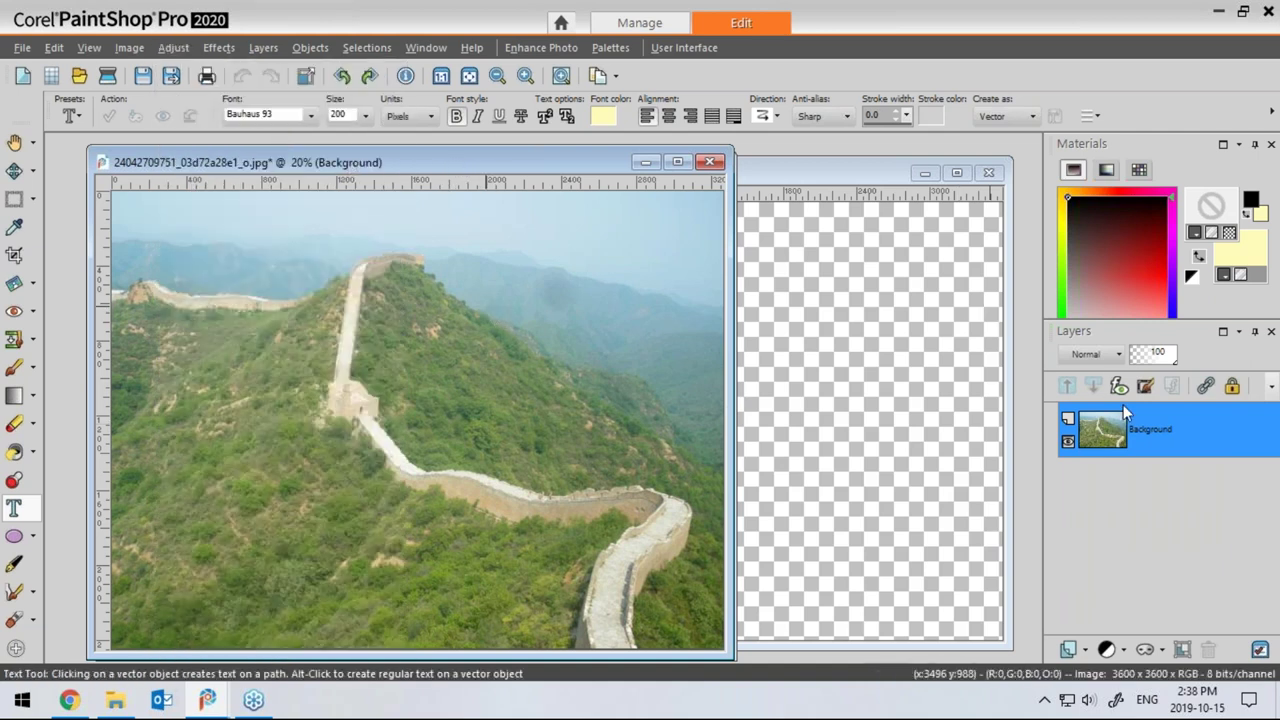
Duplicate the Great Wall photo's background layer and set the copy's blend mode to Multiply
right_click(1104, 435)
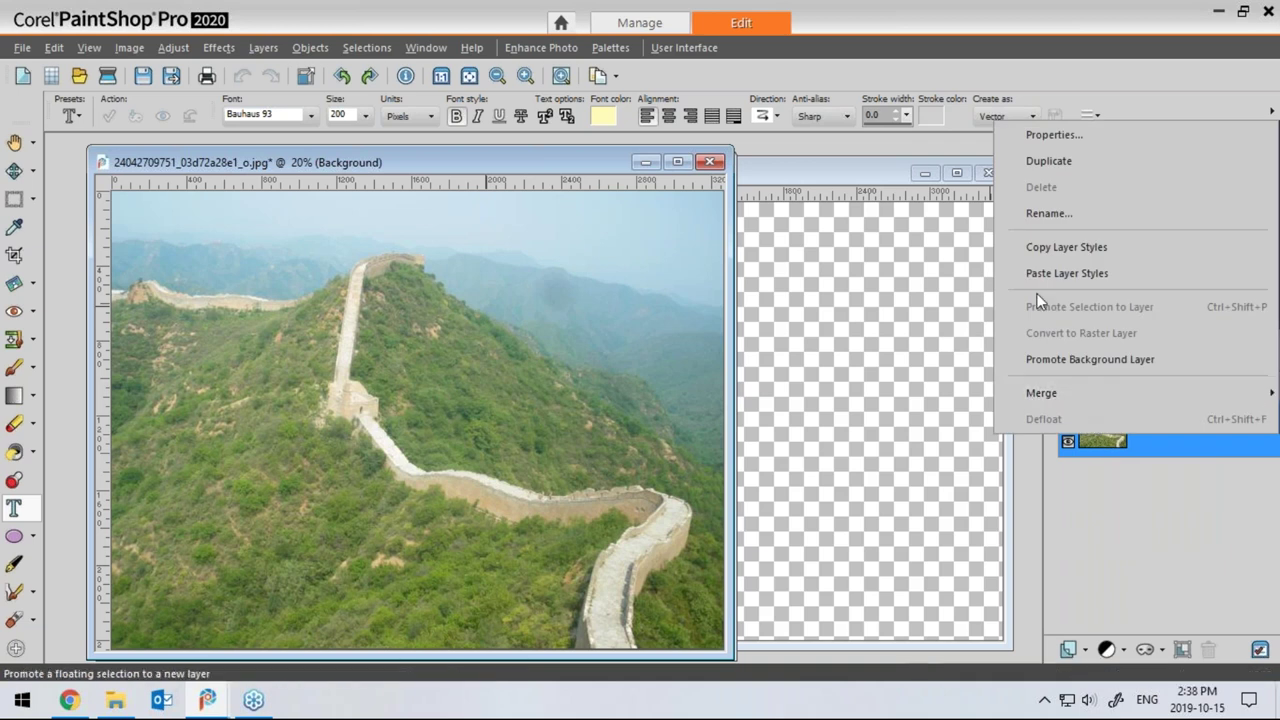
click(1062, 161)
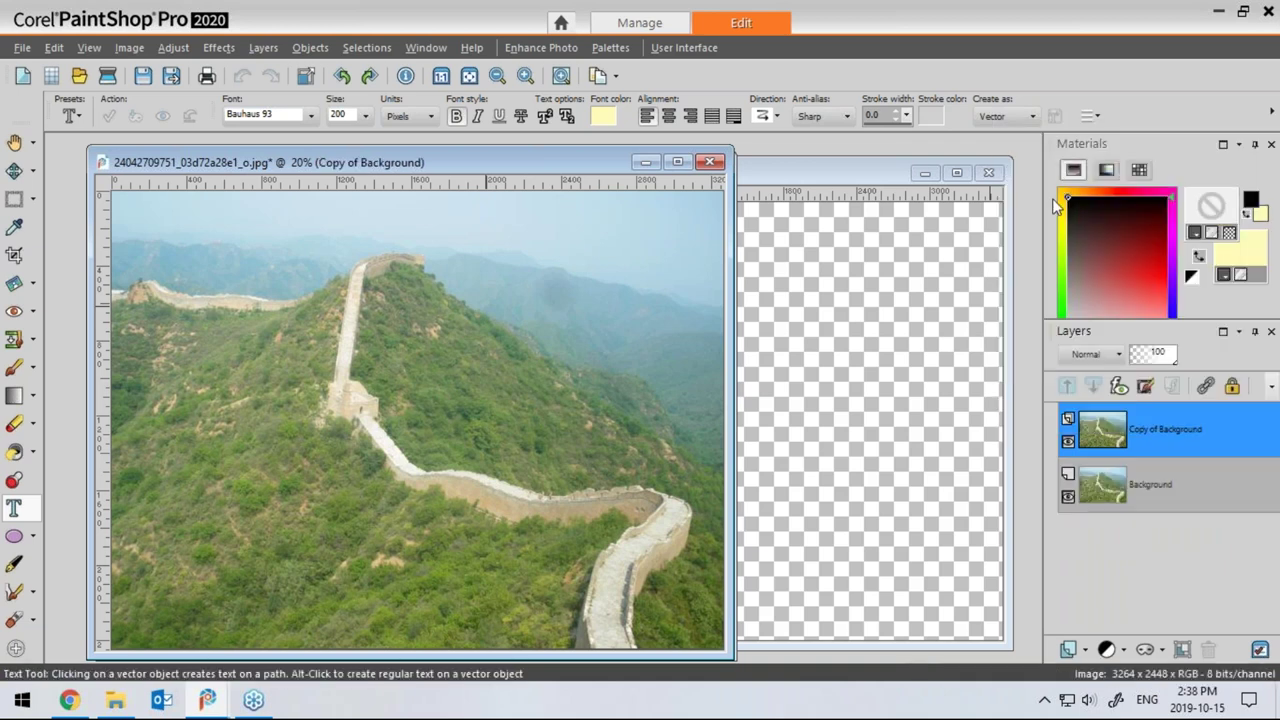
click(1119, 357)
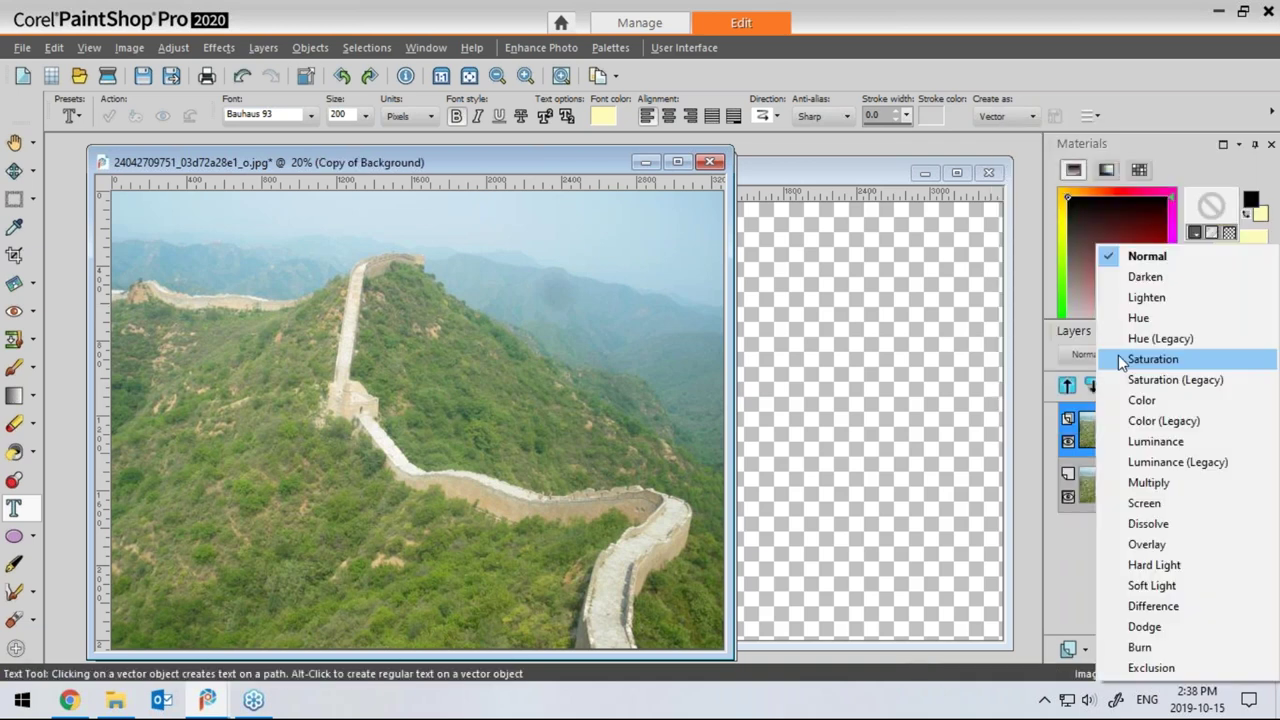
click(1148, 484)
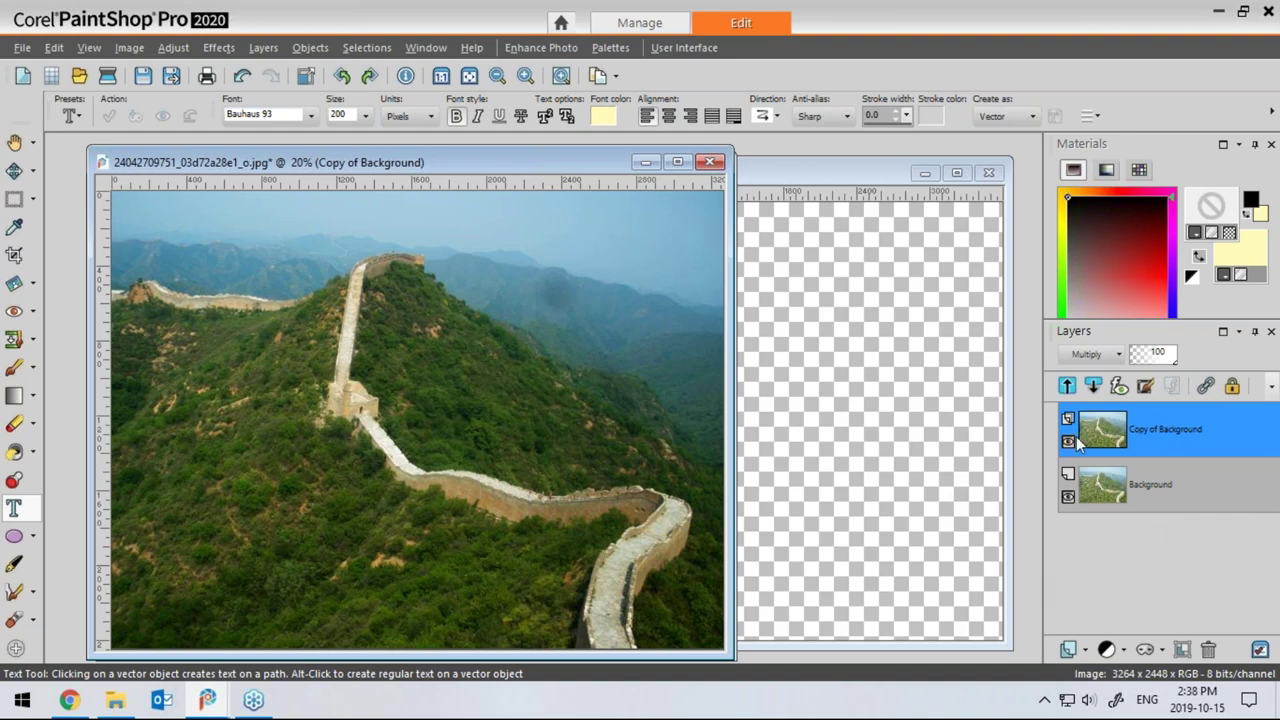
Set the Multiply layer's opacity to 75 and merge the layers into a single background
drag(1174, 366, 1159, 360)
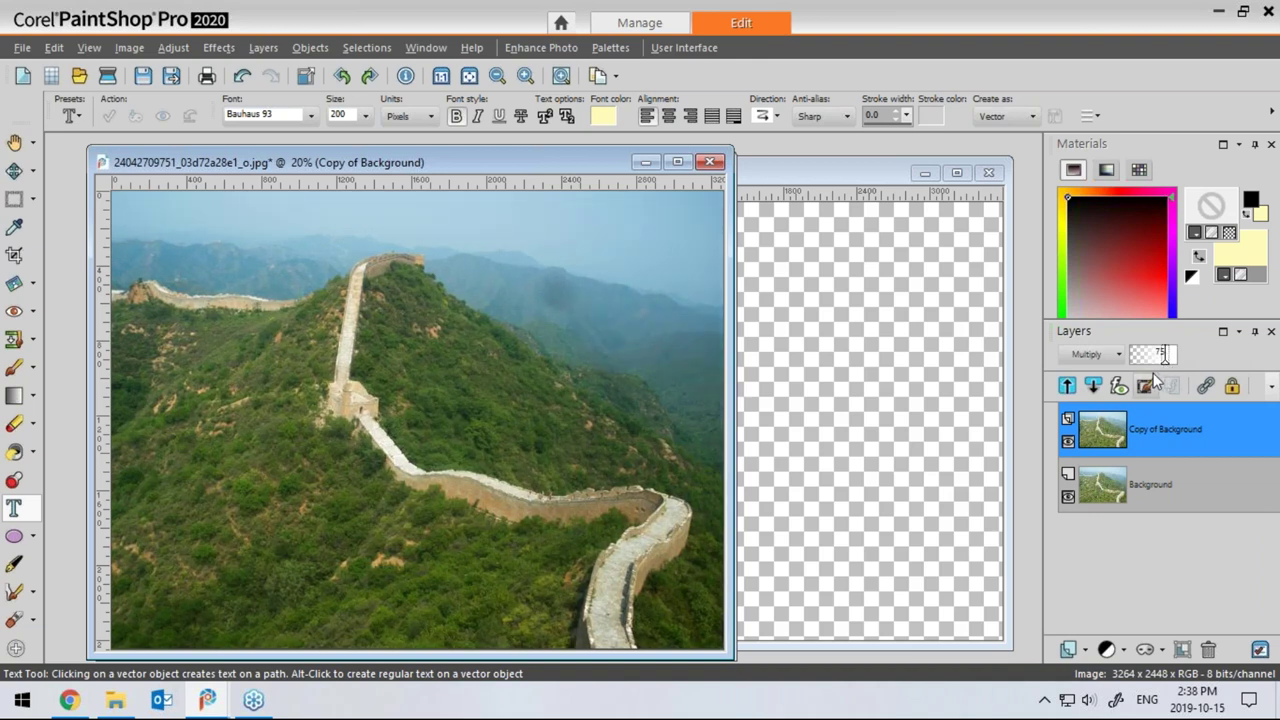
right_click(1140, 436)
mouse_move(1031, 398)
click(922, 397)
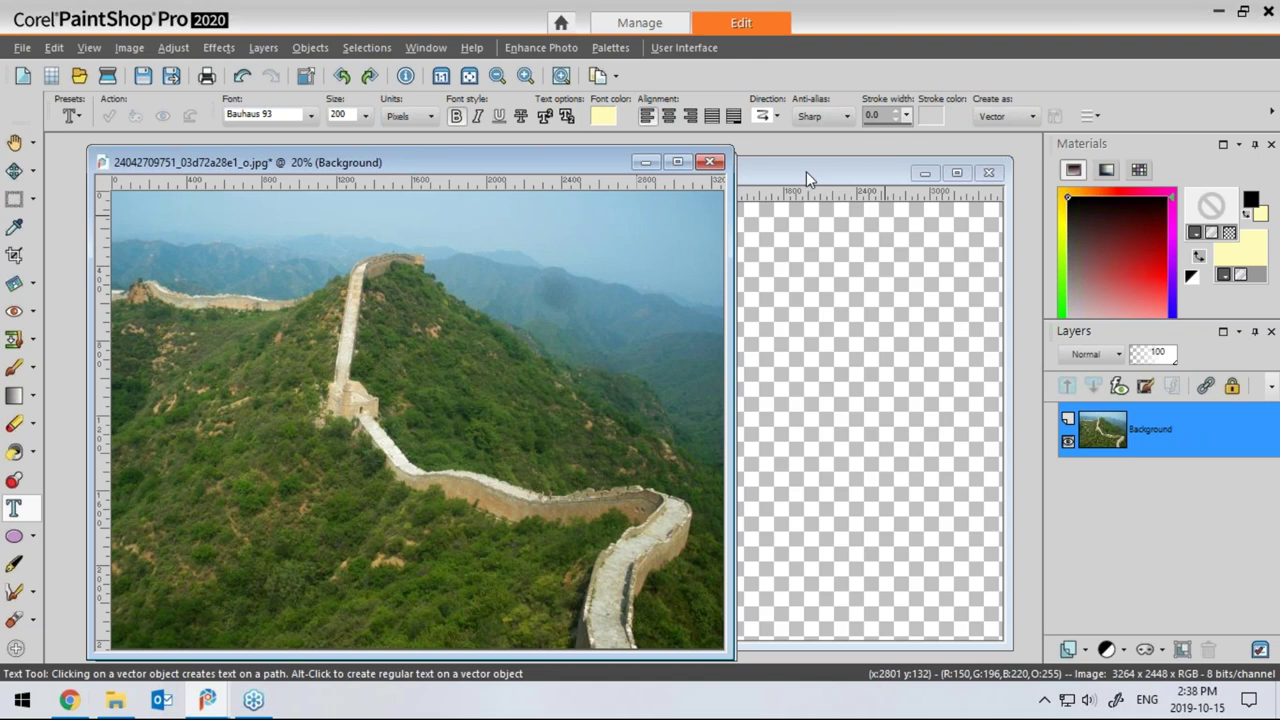
Copy the Great Wall photo's layer into the blank 3600 × 3600 page as a new layer
drag(604, 161, 574, 157)
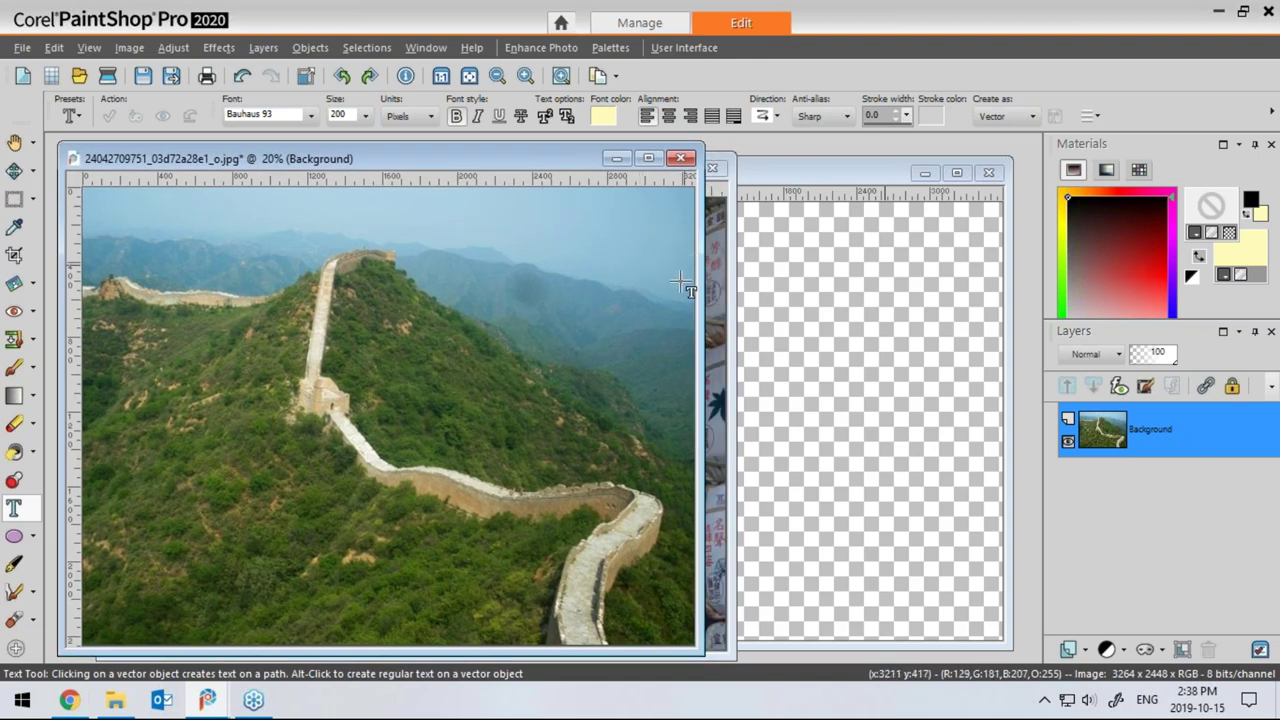
mouse_move(1105, 437)
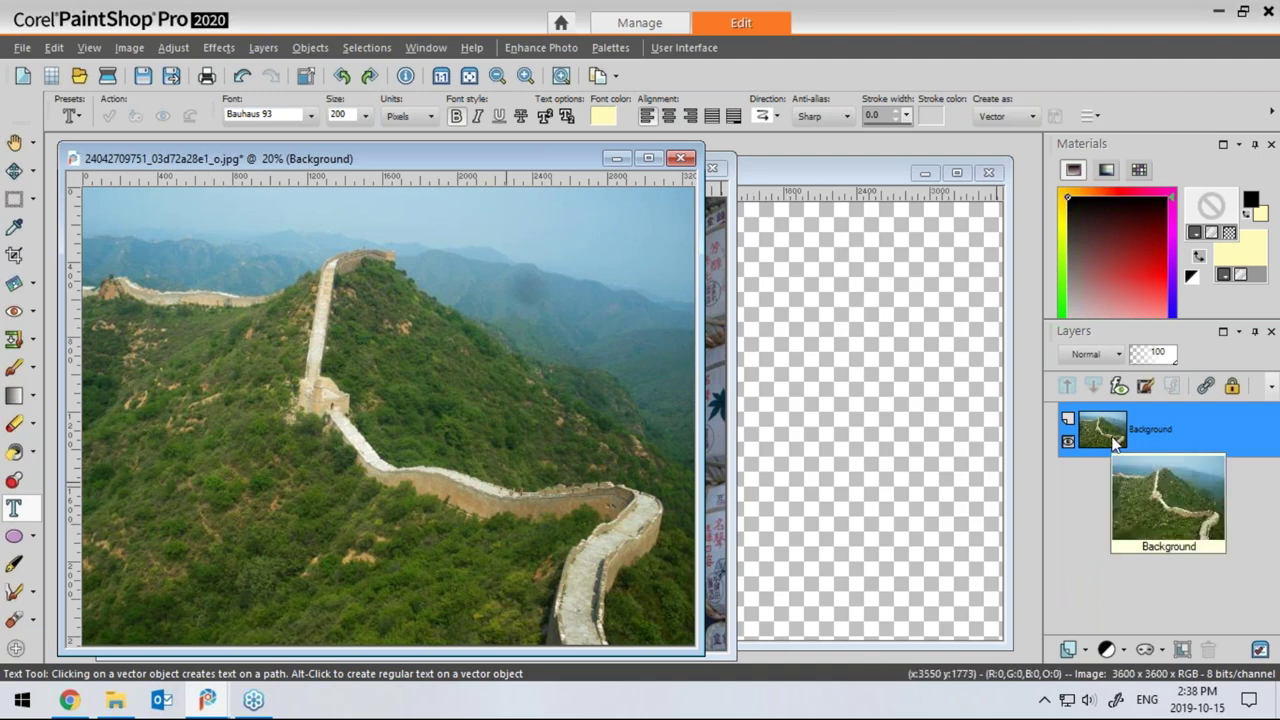
click(819, 470)
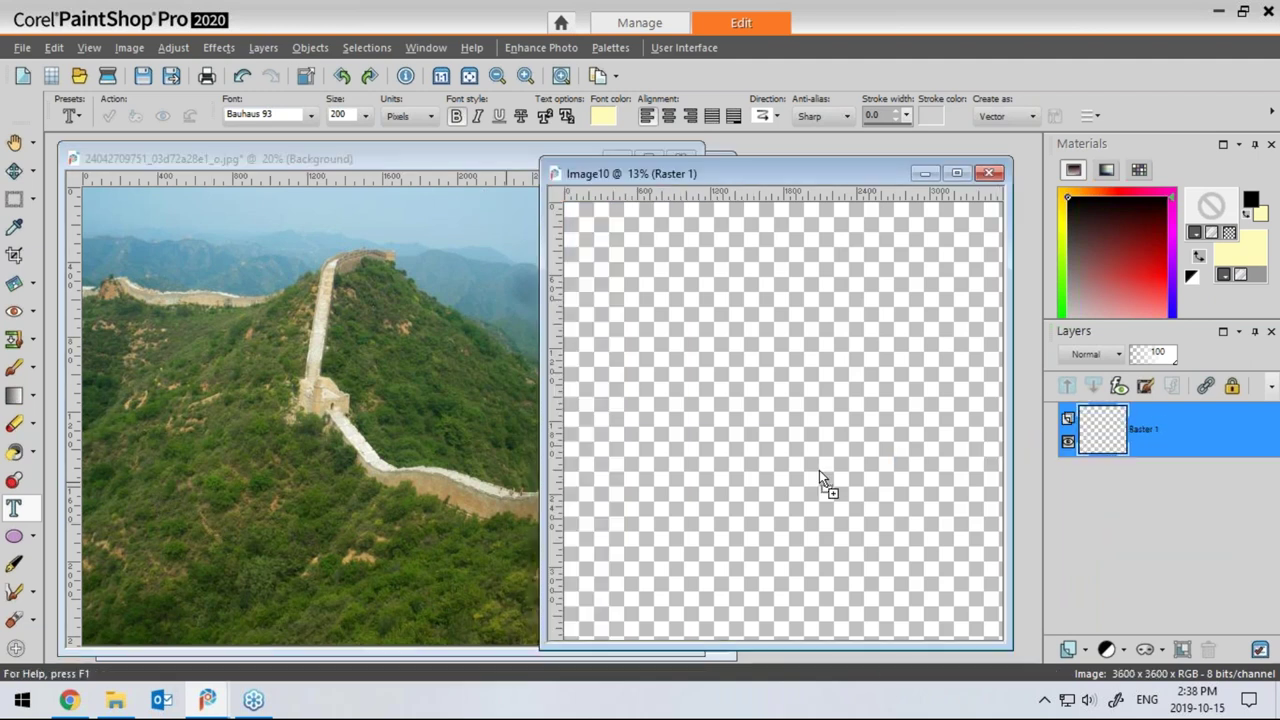
drag(819, 470, 810, 490)
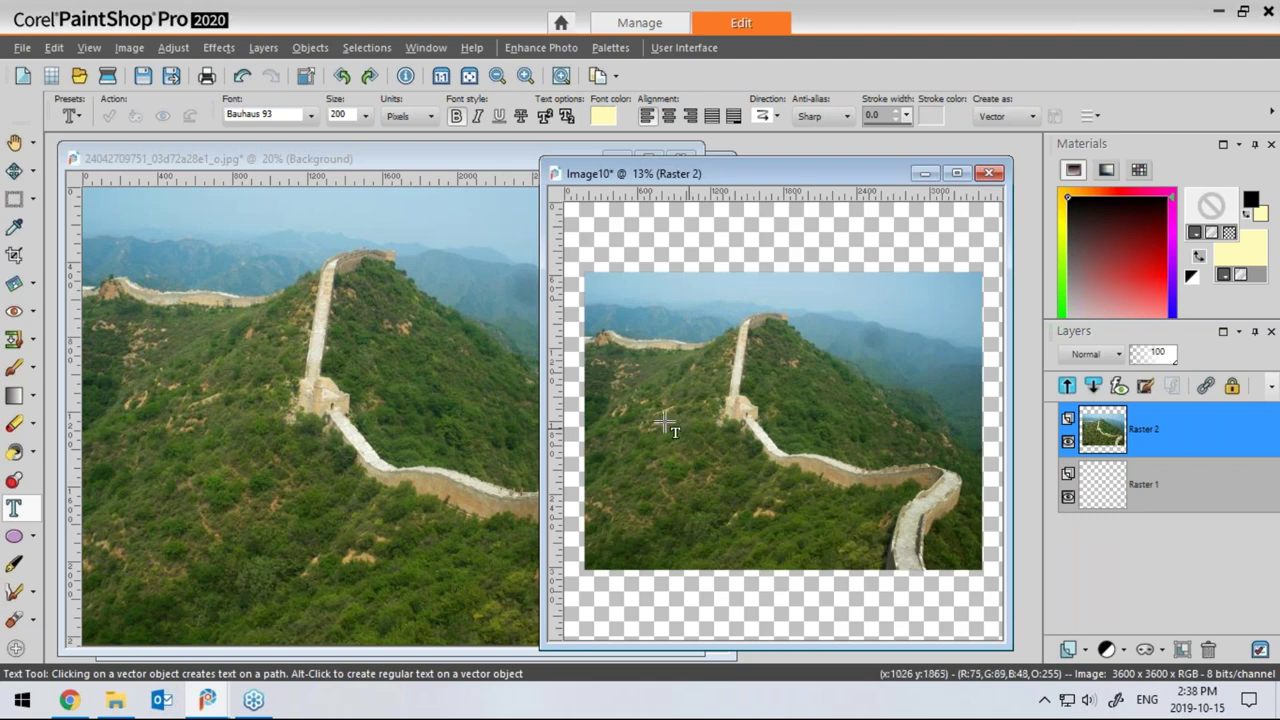
Move the Great Wall photo down to the lower part of the page, leaving a thin margin below it
click(14, 170)
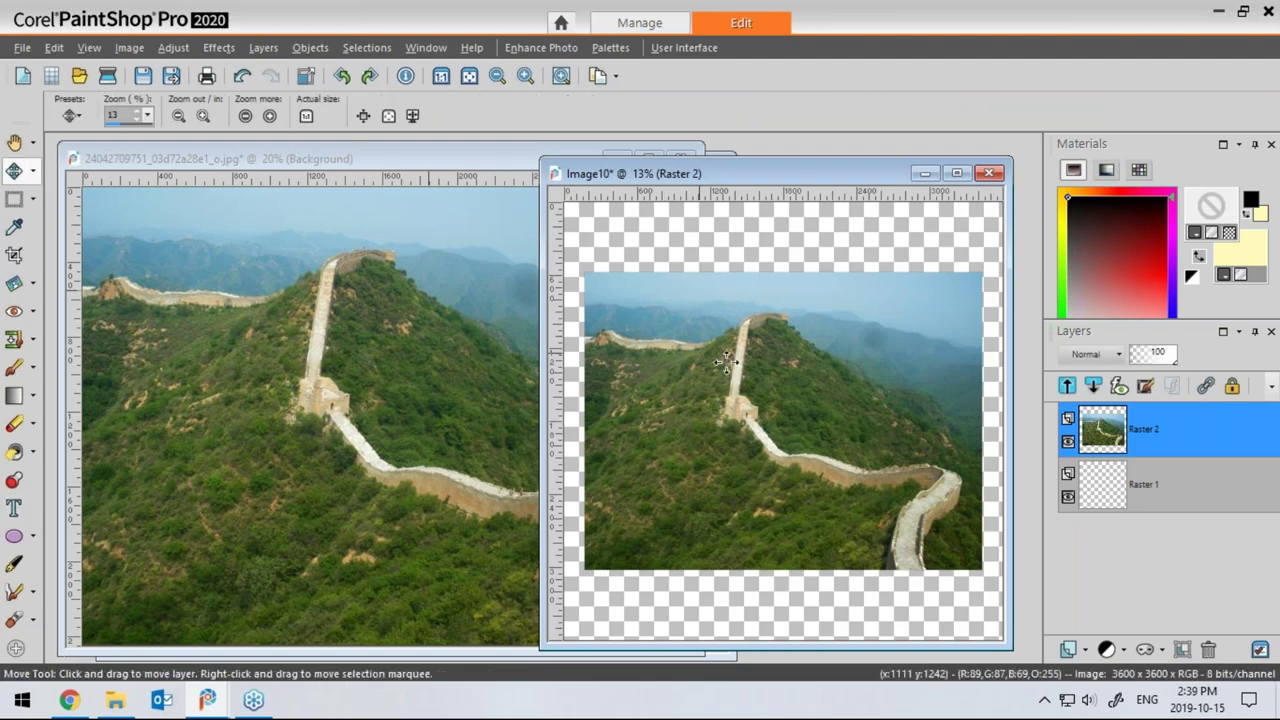
drag(750, 380, 768, 444)
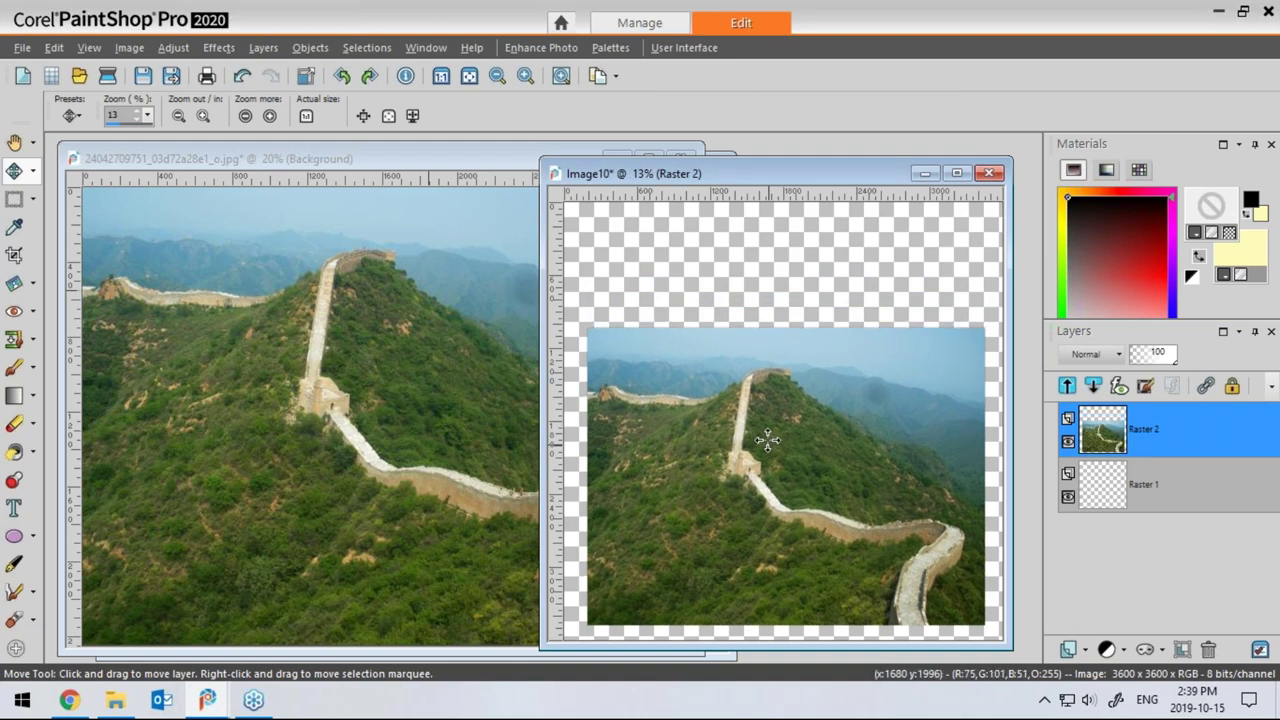
drag(817, 174, 698, 163)
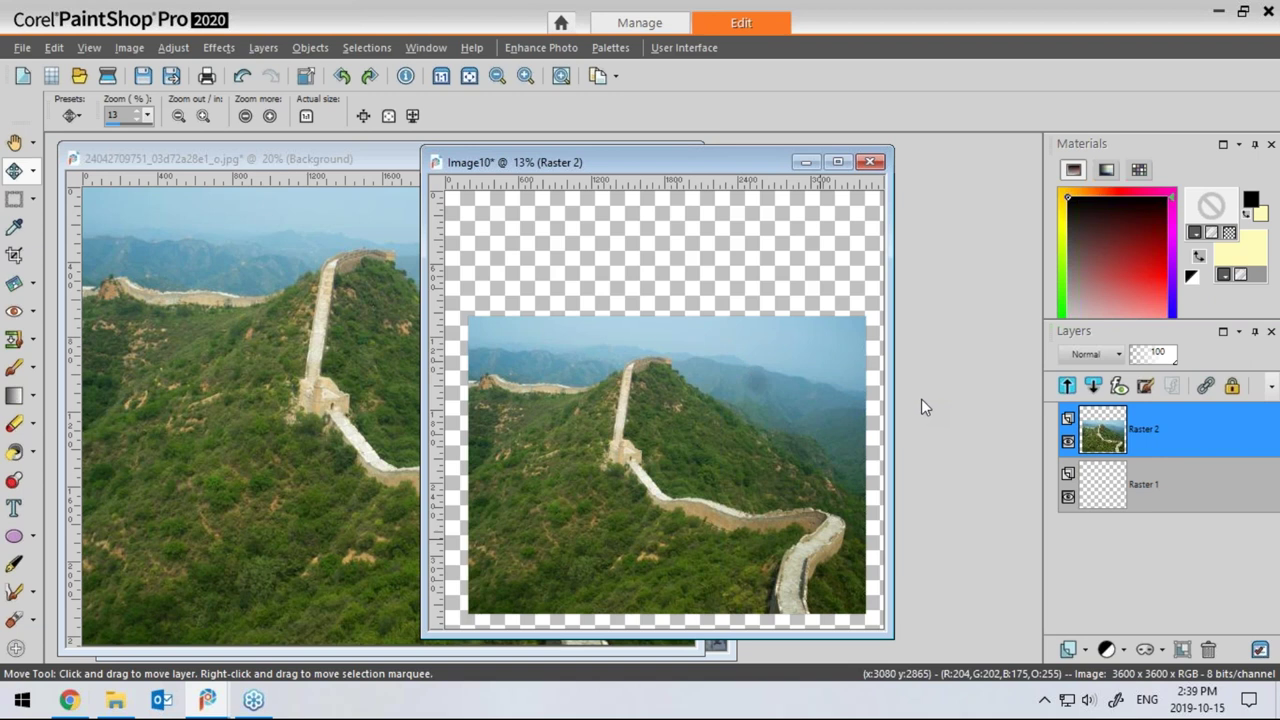
Flood fill the empty Raster 1 layer beneath the photo with a solid red foreground color
click(1145, 264)
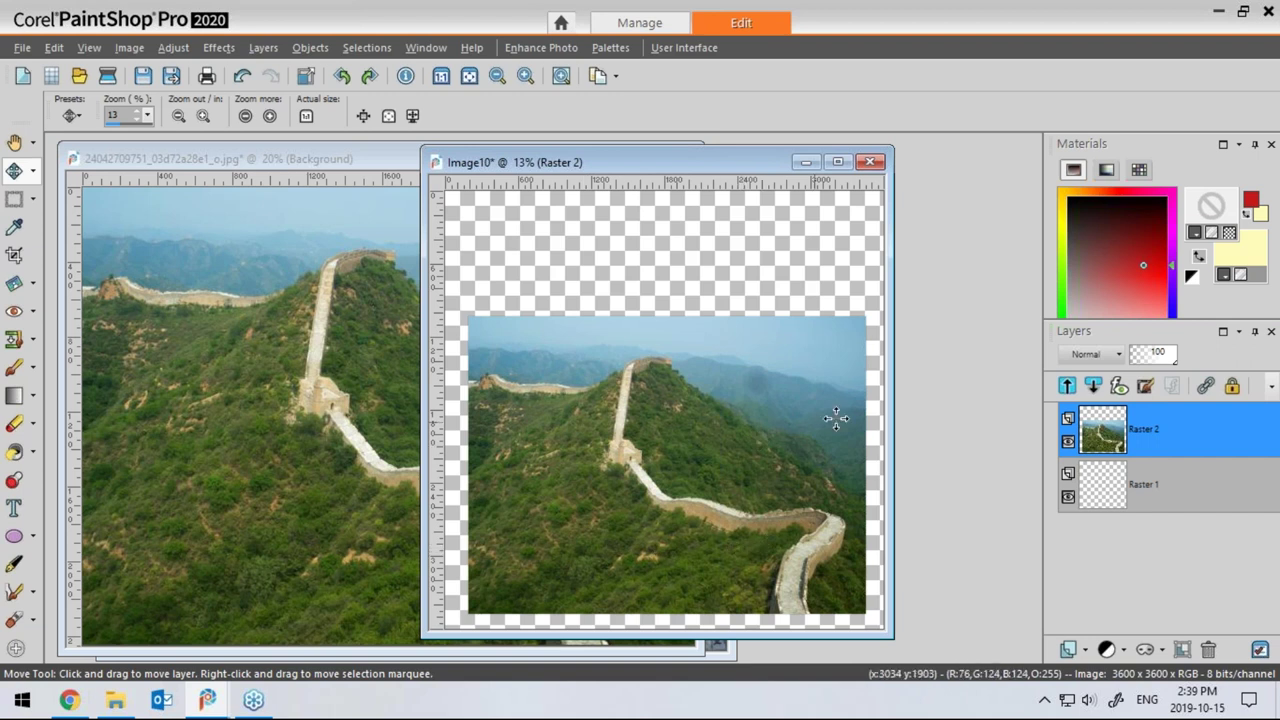
click(1196, 233)
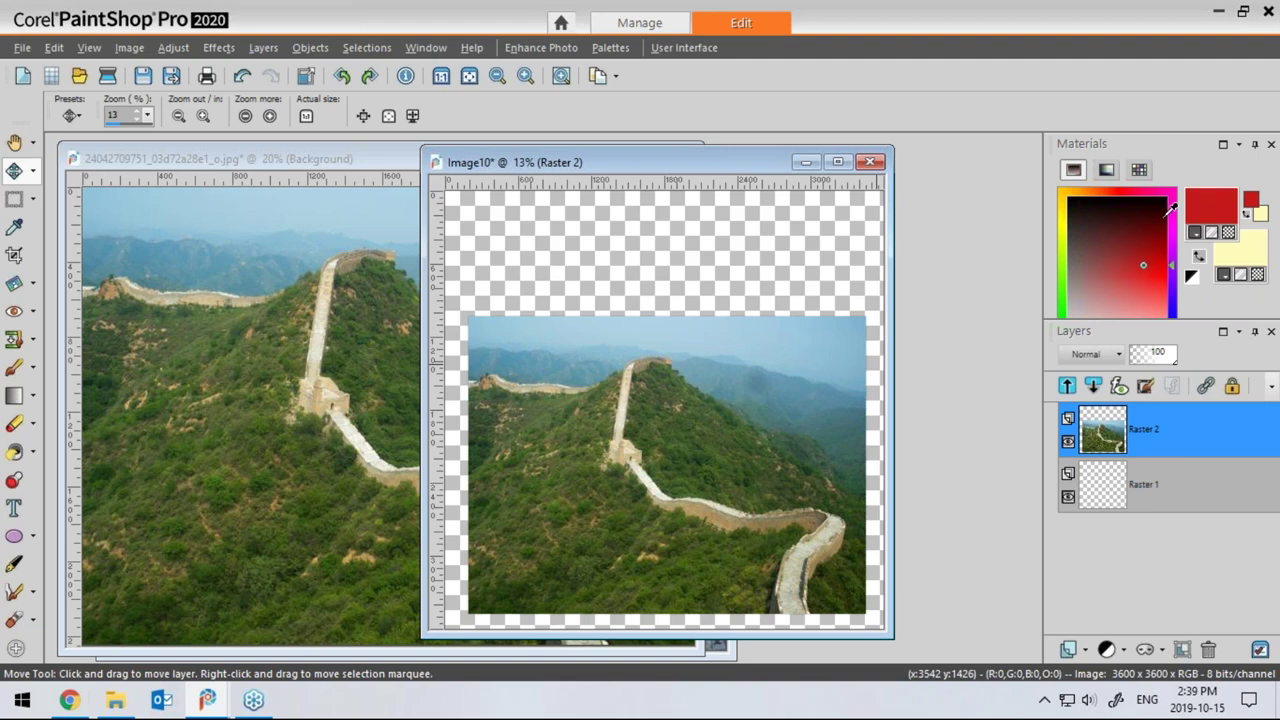
click(14, 455)
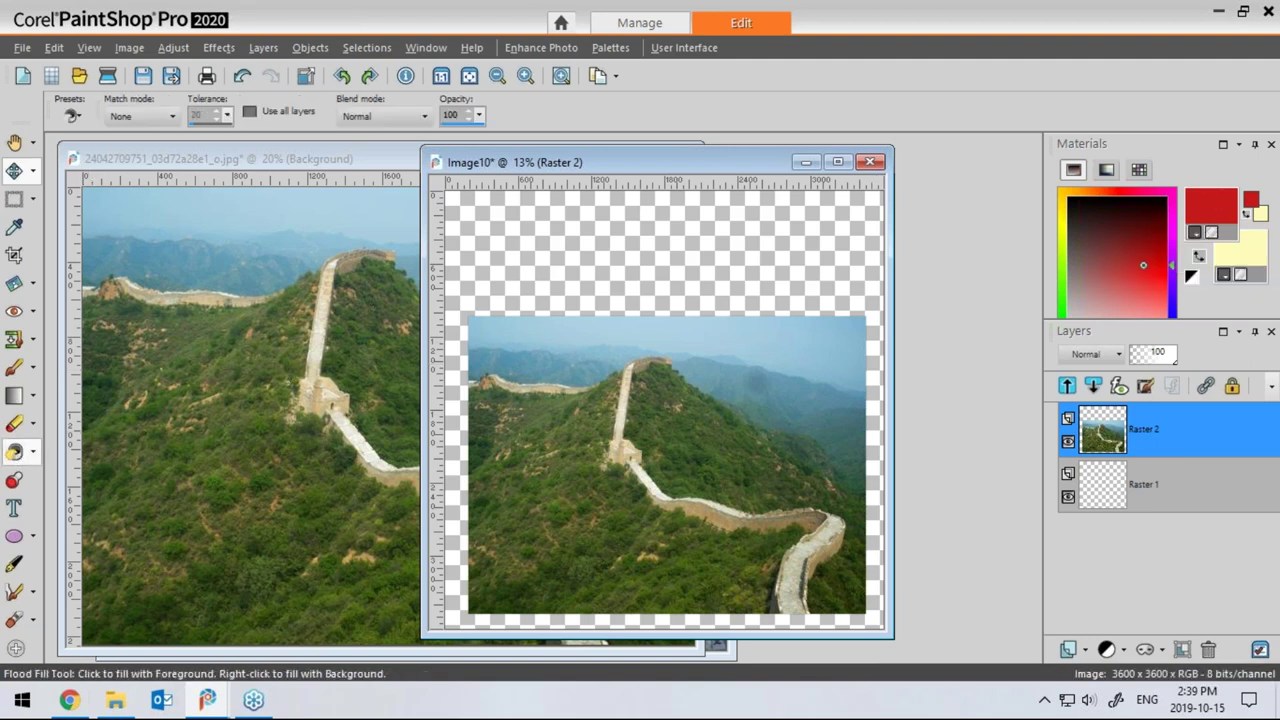
click(1104, 494)
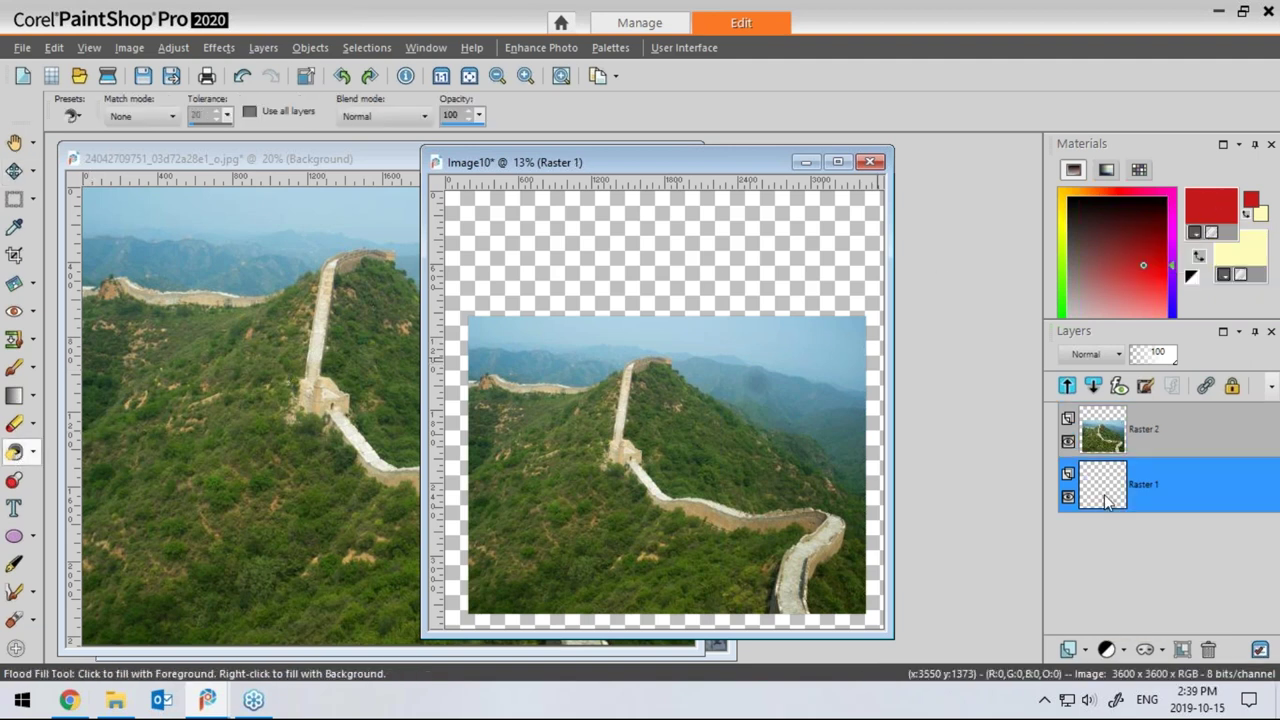
click(876, 440)
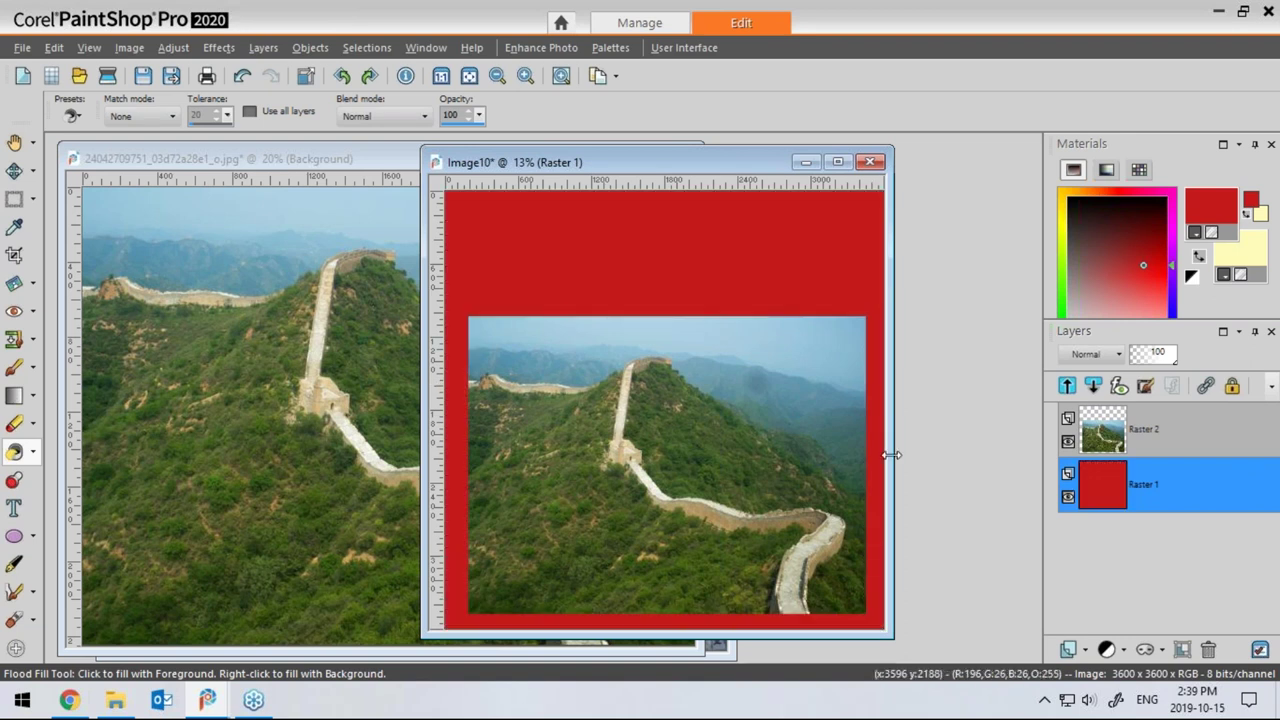
Add a new empty raster layer between the red background and the Great Wall photo
click(1070, 650)
click(1099, 492)
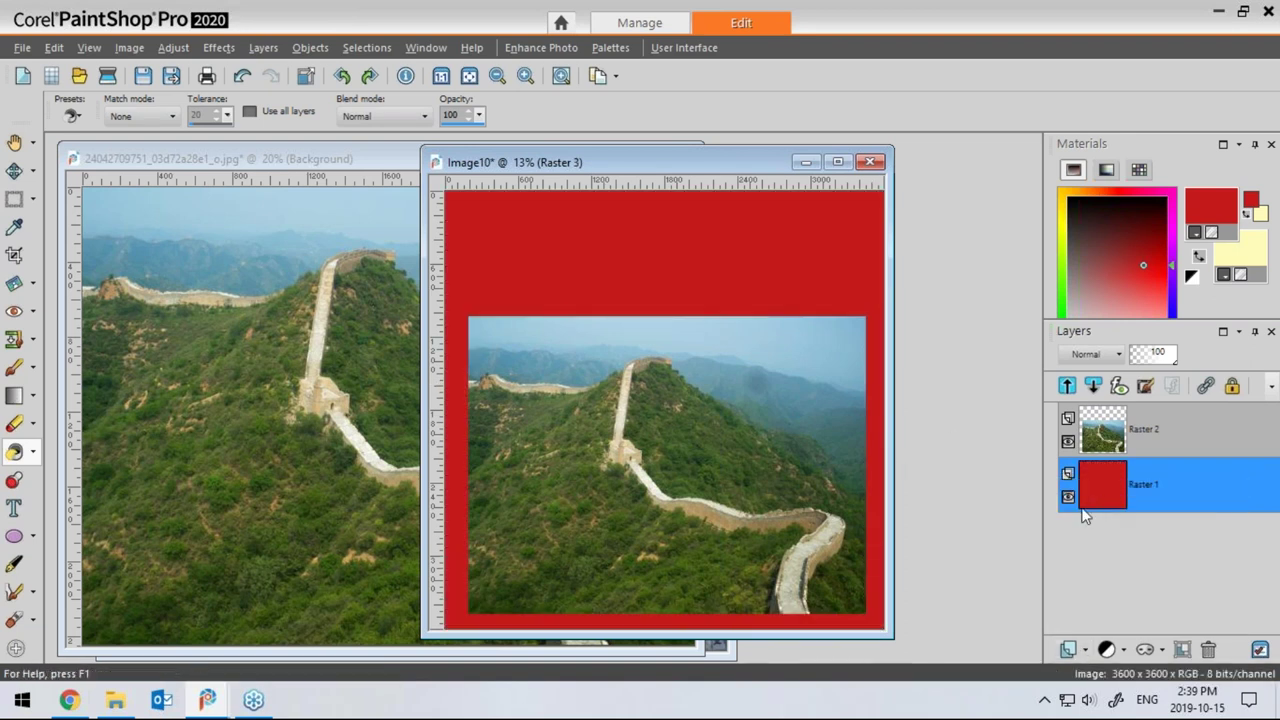
click(568, 536)
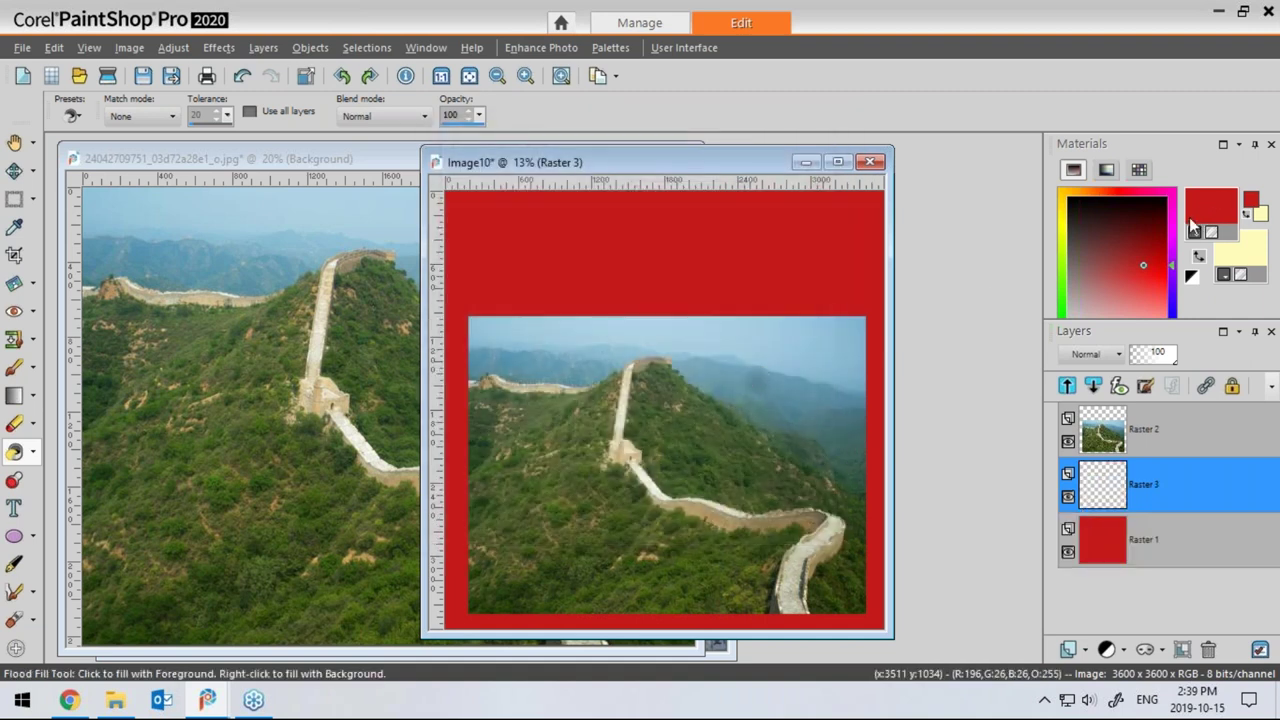
Set the foreground material to the starlacepink pattern and flood fill the empty Raster 3 layer with it
click(1193, 228)
click(640, 156)
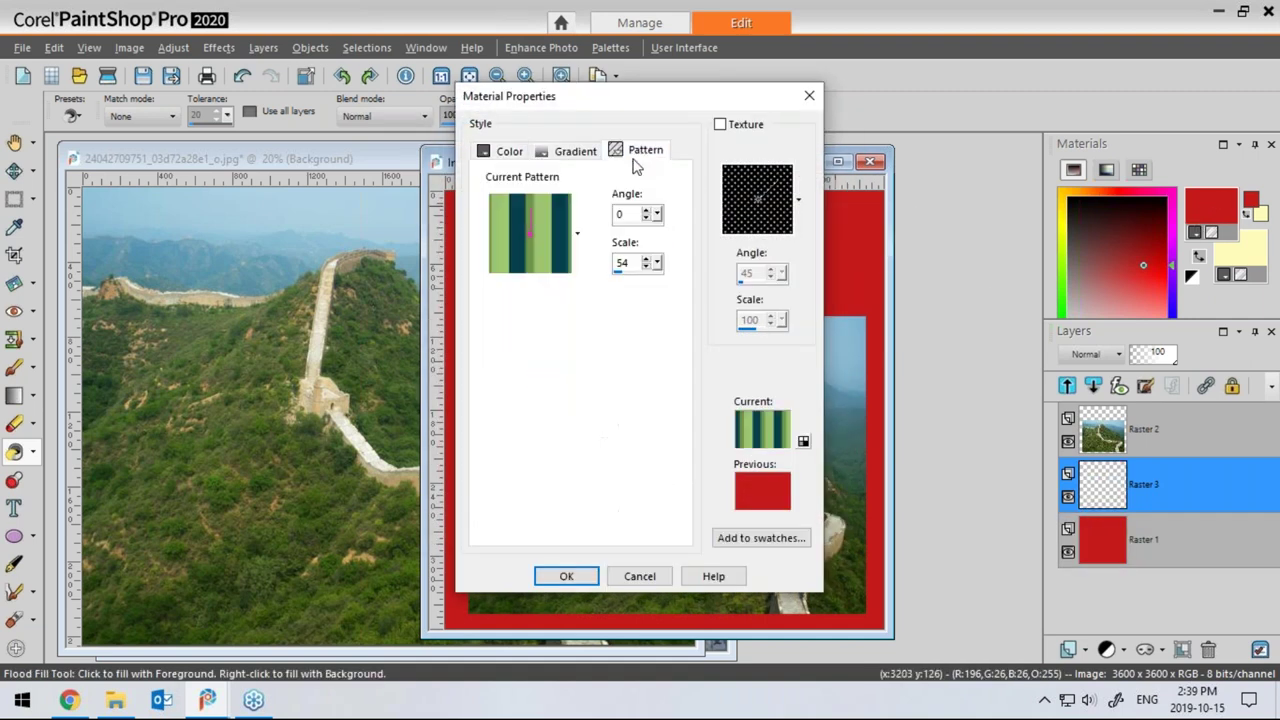
click(577, 235)
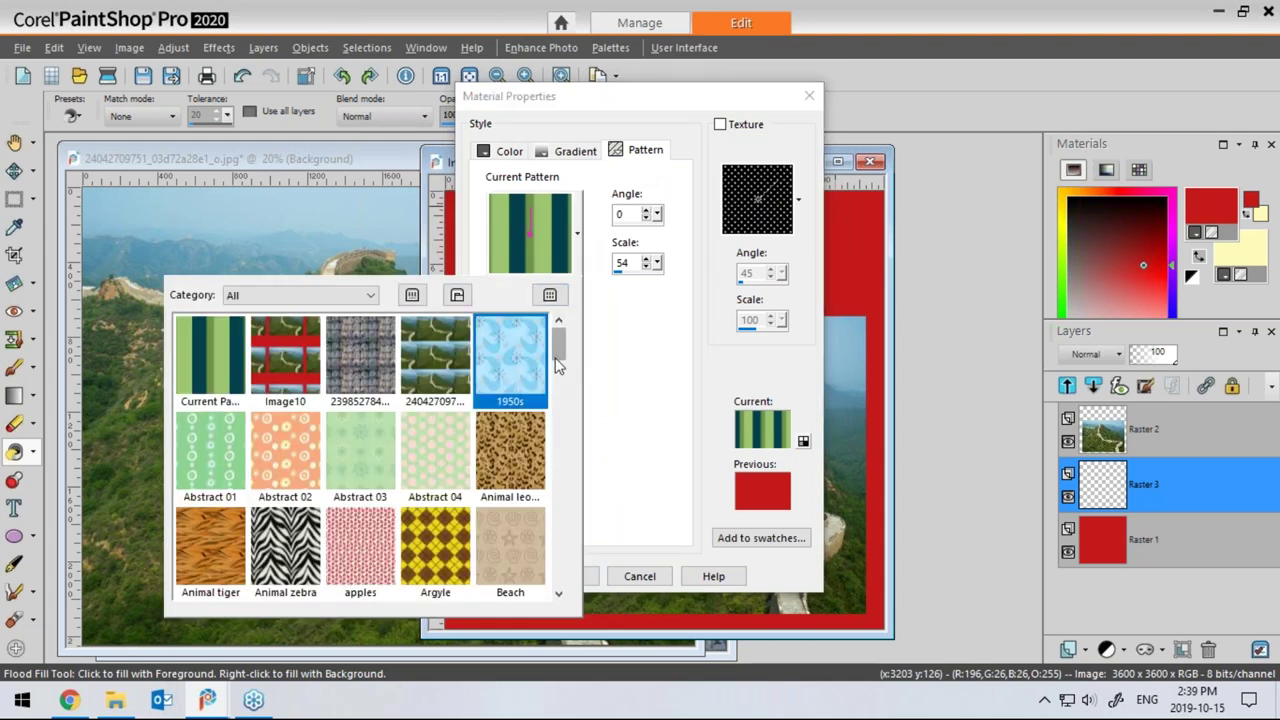
drag(560, 350, 560, 556)
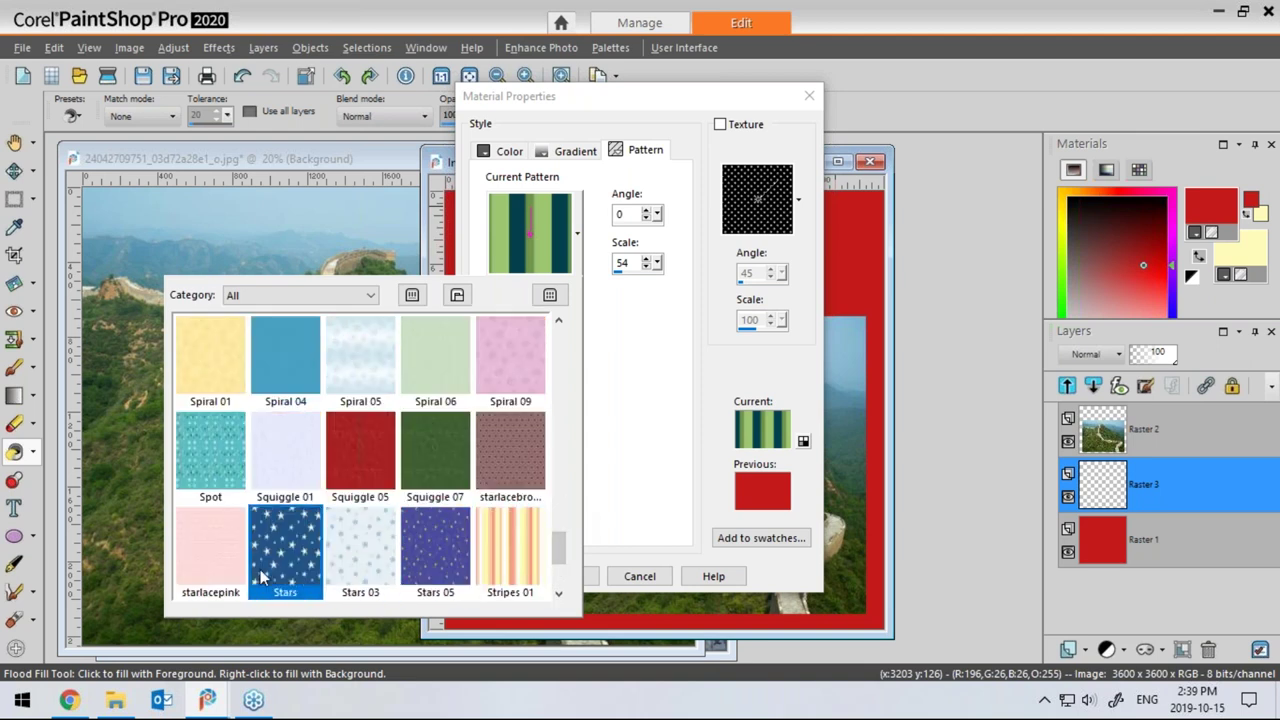
click(210, 553)
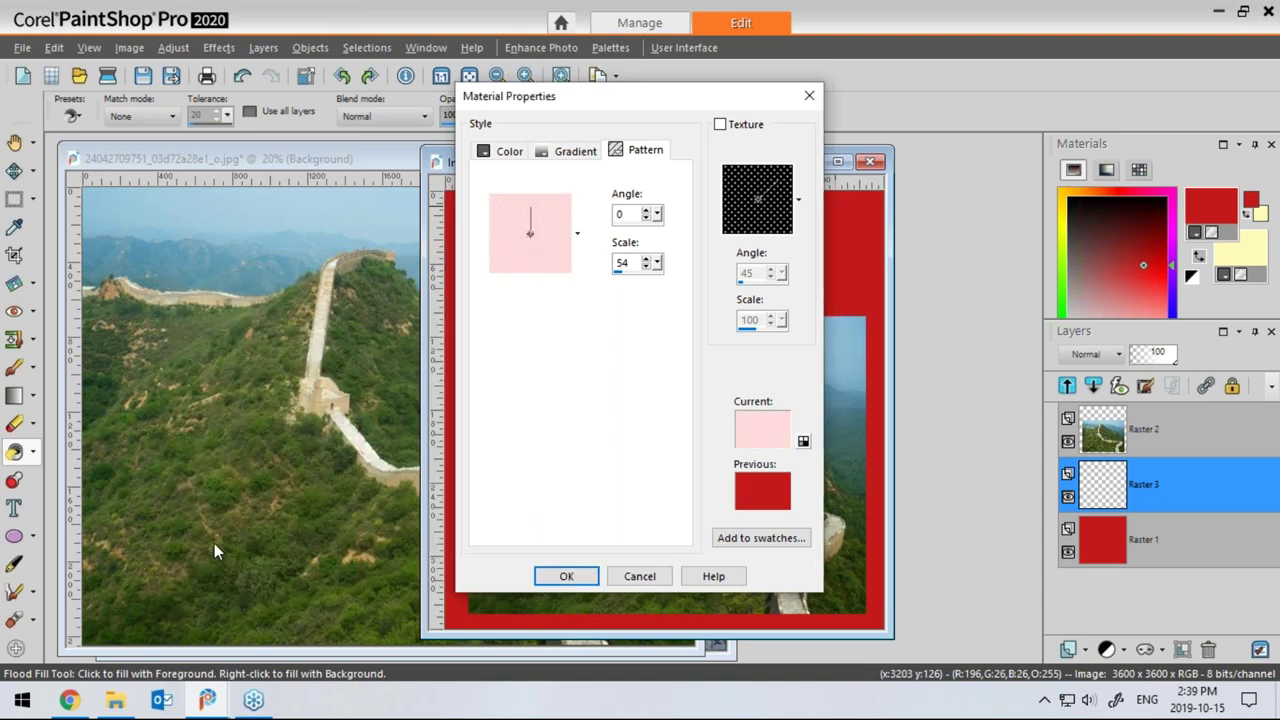
mouse_move(617, 280)
mouse_down()
mouse_move(670, 283)
mouse_move(617, 284)
mouse_up()
click(574, 584)
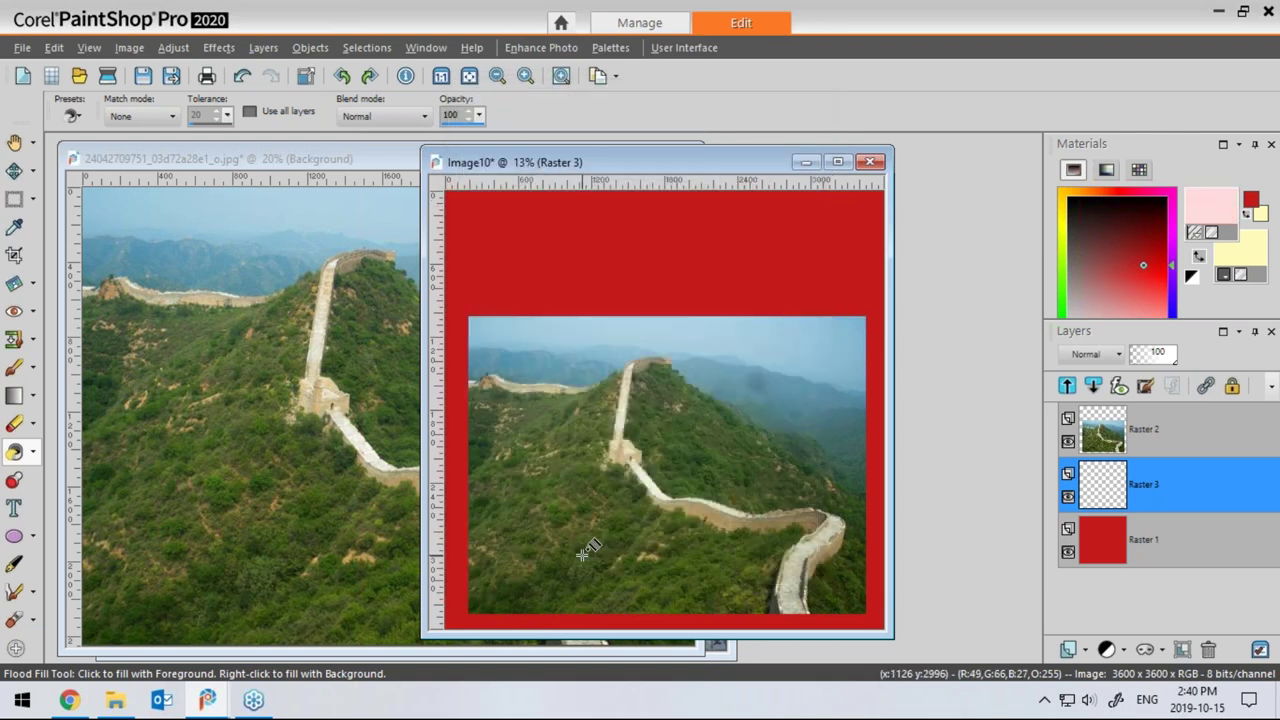
click(776, 300)
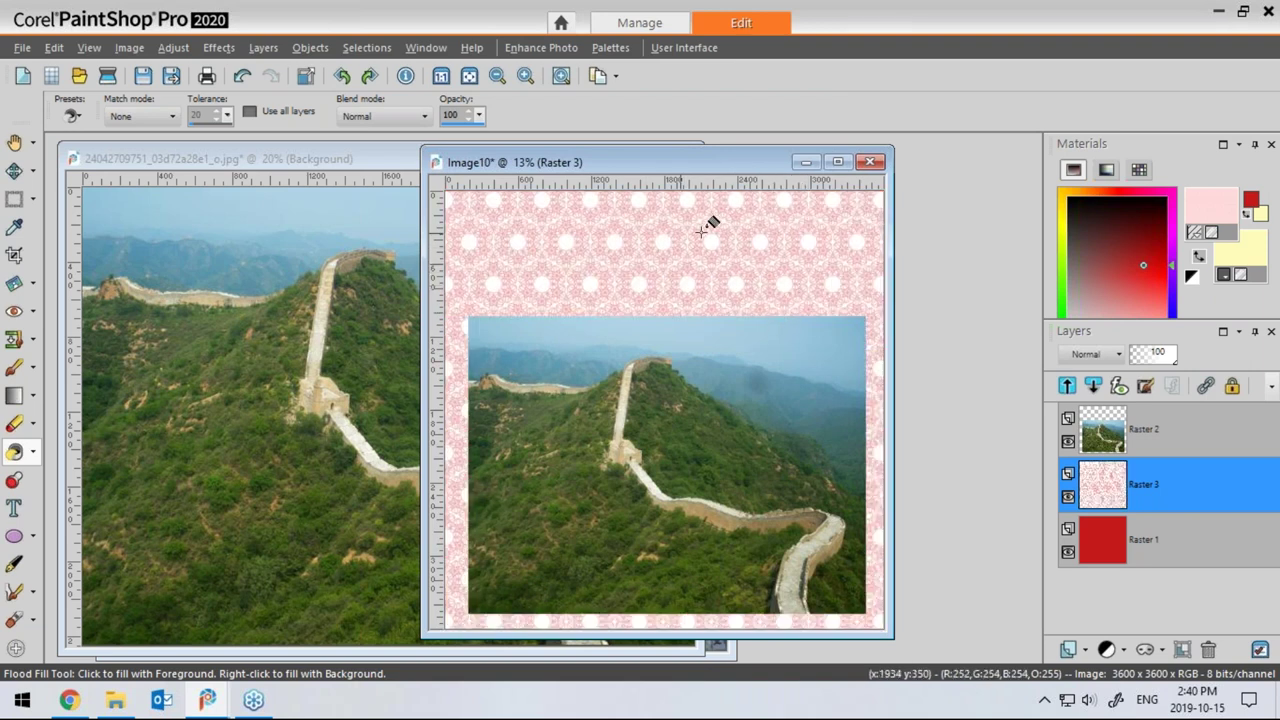
Try the Burn blend mode on the pink pattern layer over the red background
scroll(700, 294, up, 5)
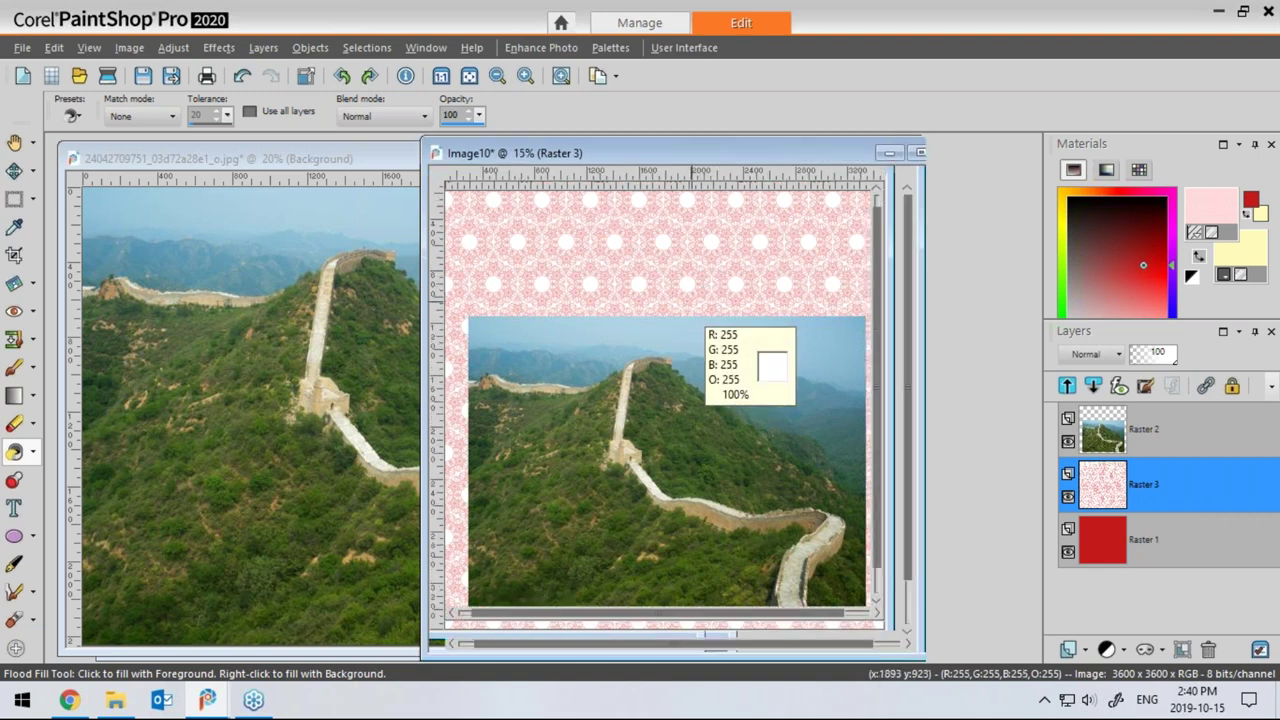
scroll(690, 300, up, 1)
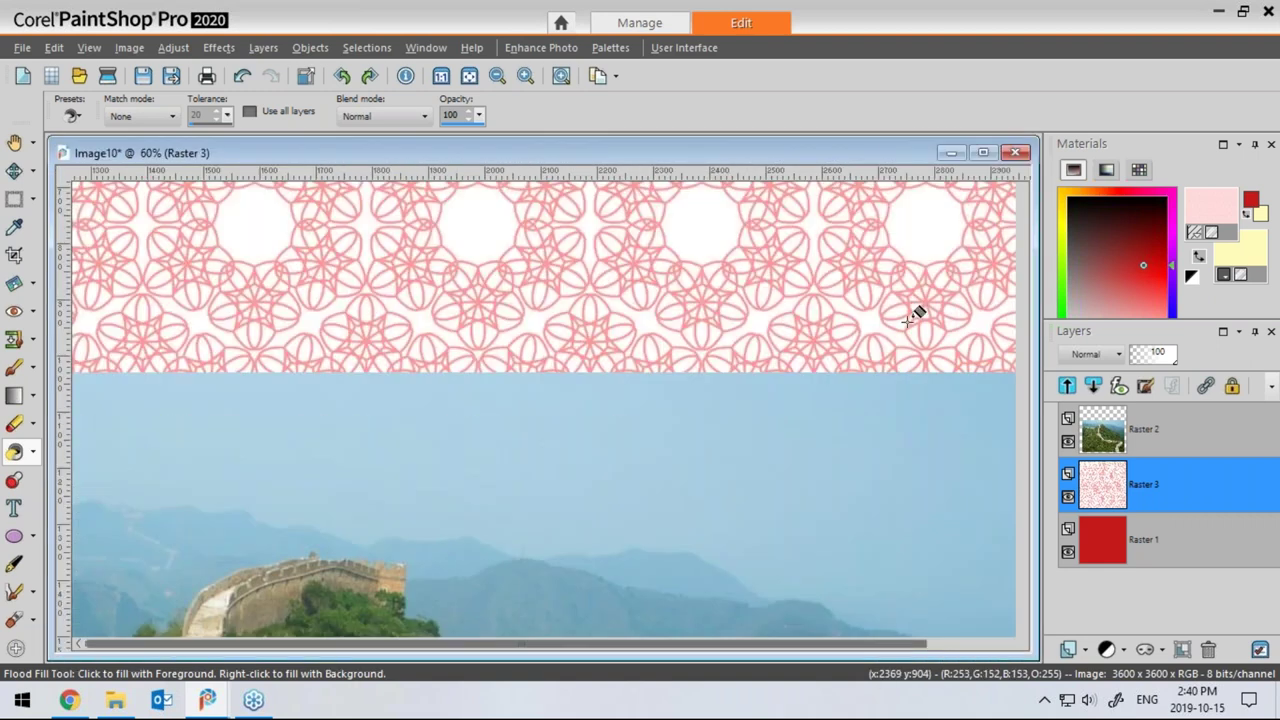
drag(1024, 355, 1028, 303)
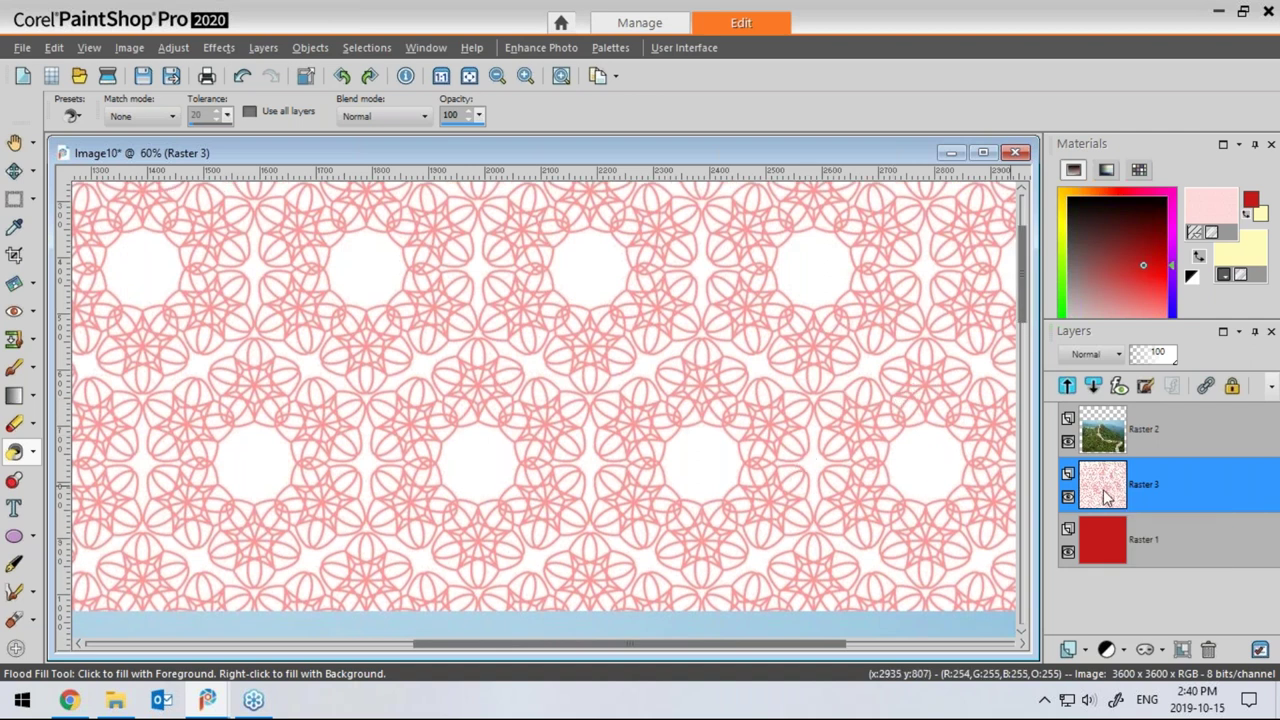
mouse_move(1110, 492)
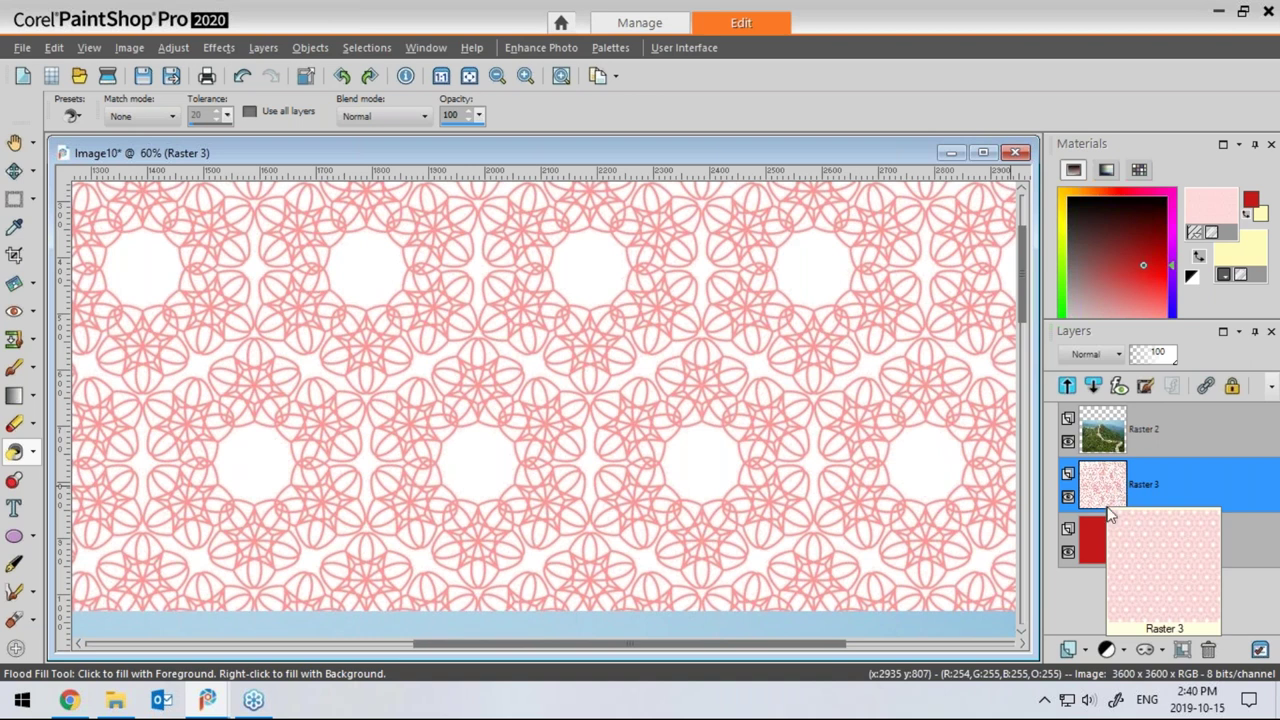
click(1120, 355)
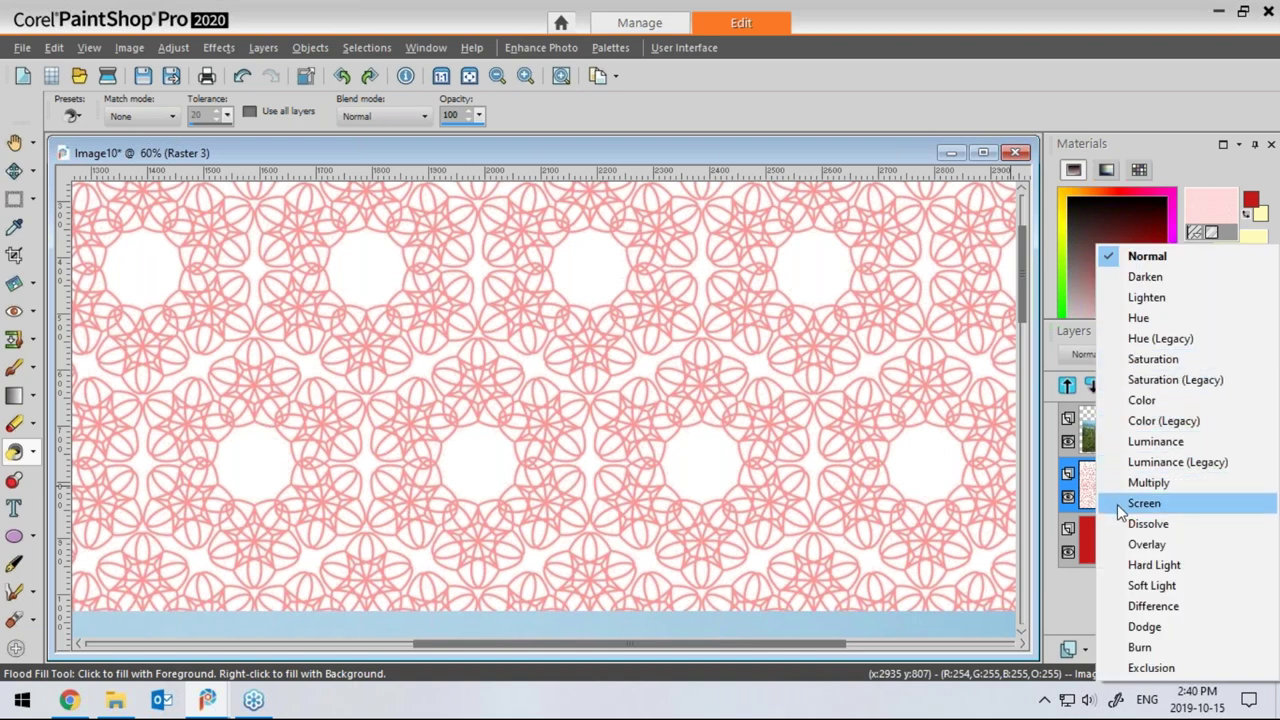
click(1138, 648)
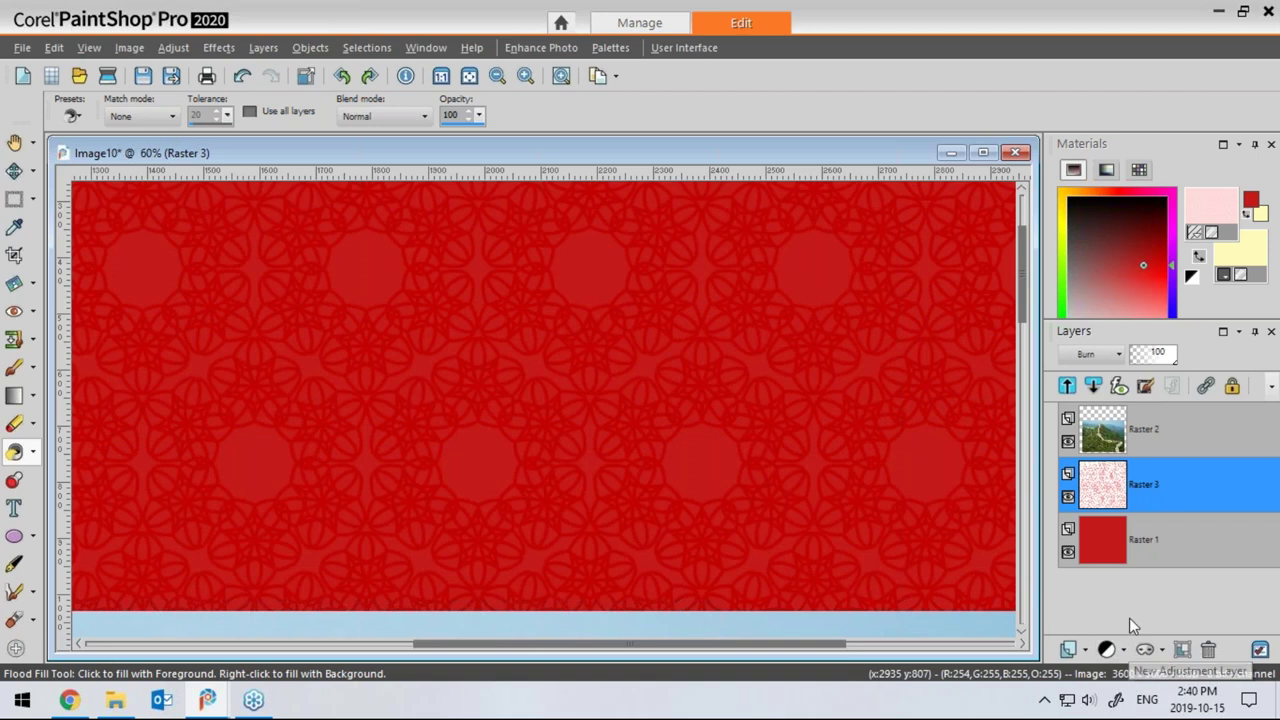
Set the pink pattern layer's blend mode to Soft Light over the solid red layer
mouse_move(1106, 545)
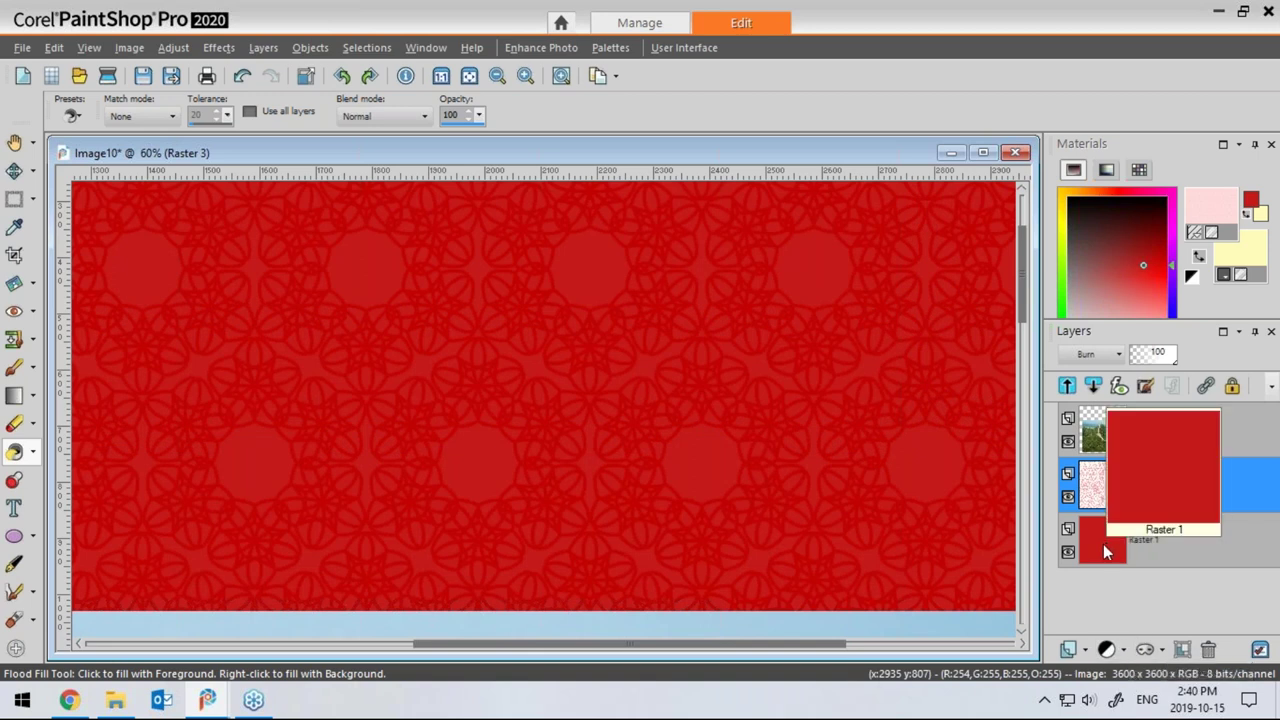
click(1117, 355)
click(1121, 371)
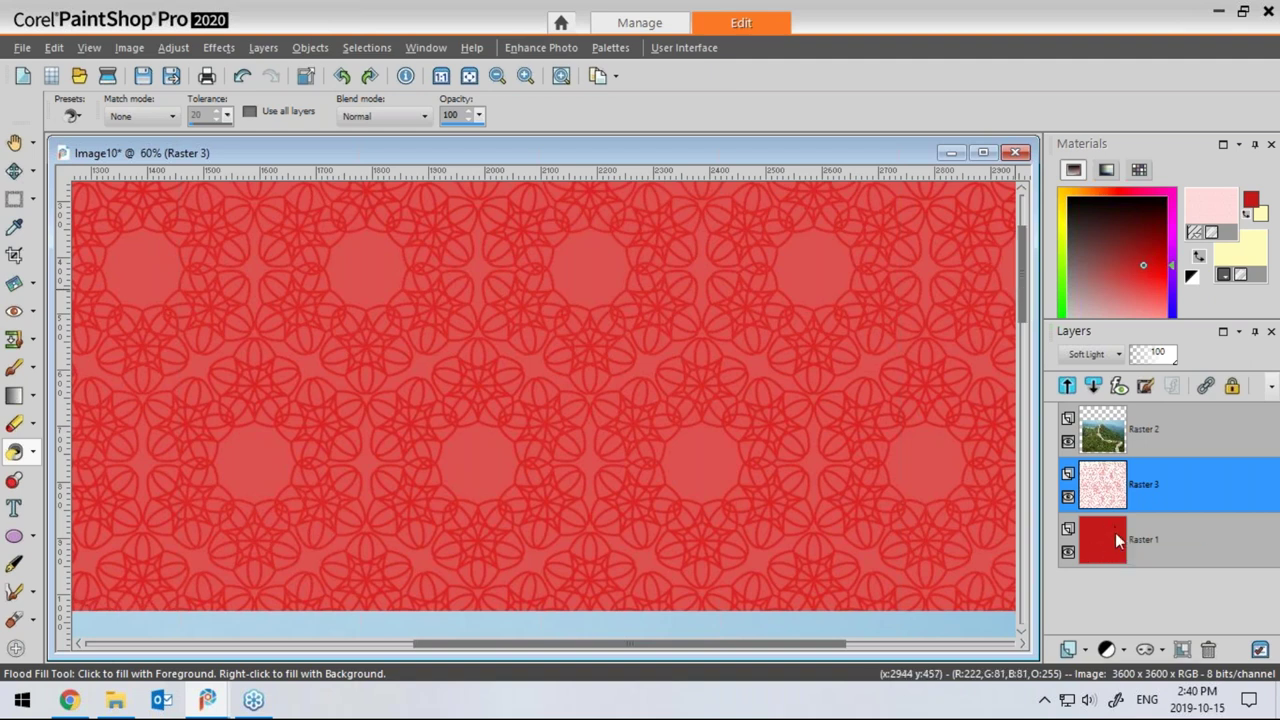
mouse_move(1101, 553)
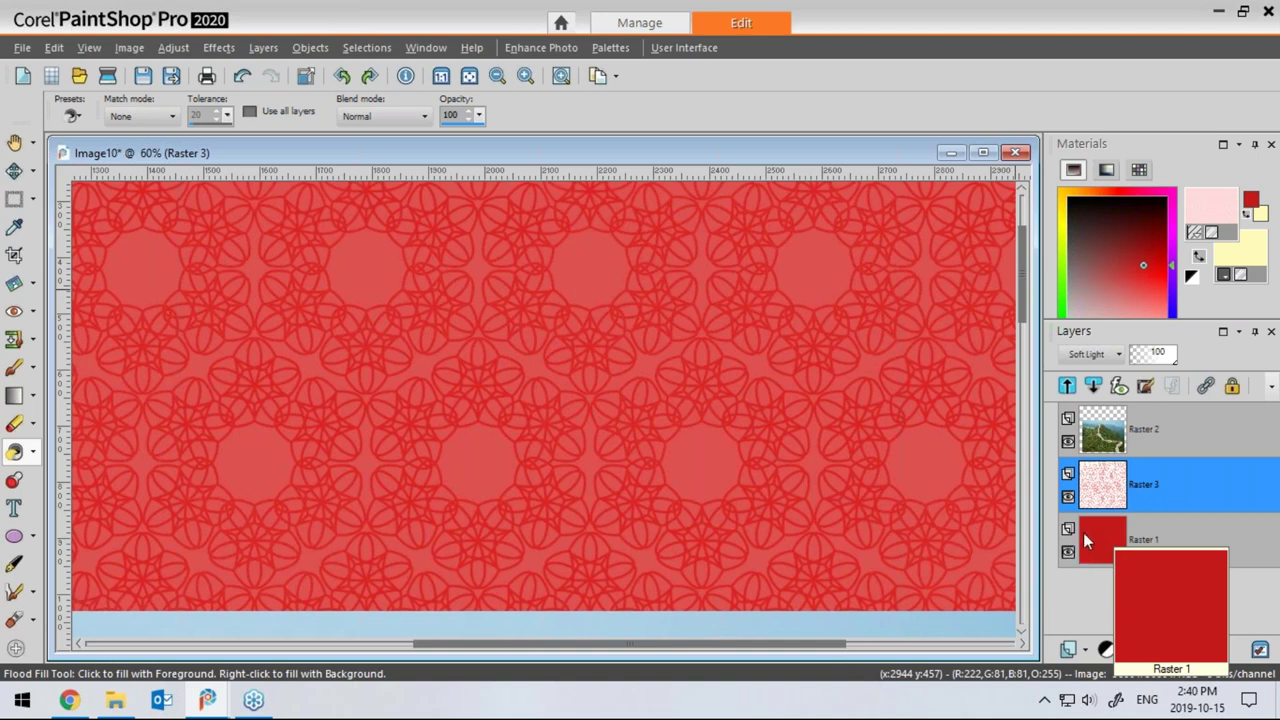
Place the scrapbook page beside the source photos, minimize the Great Wall photo and bring the sake barrels photo to the front
drag(1023, 308, 1031, 277)
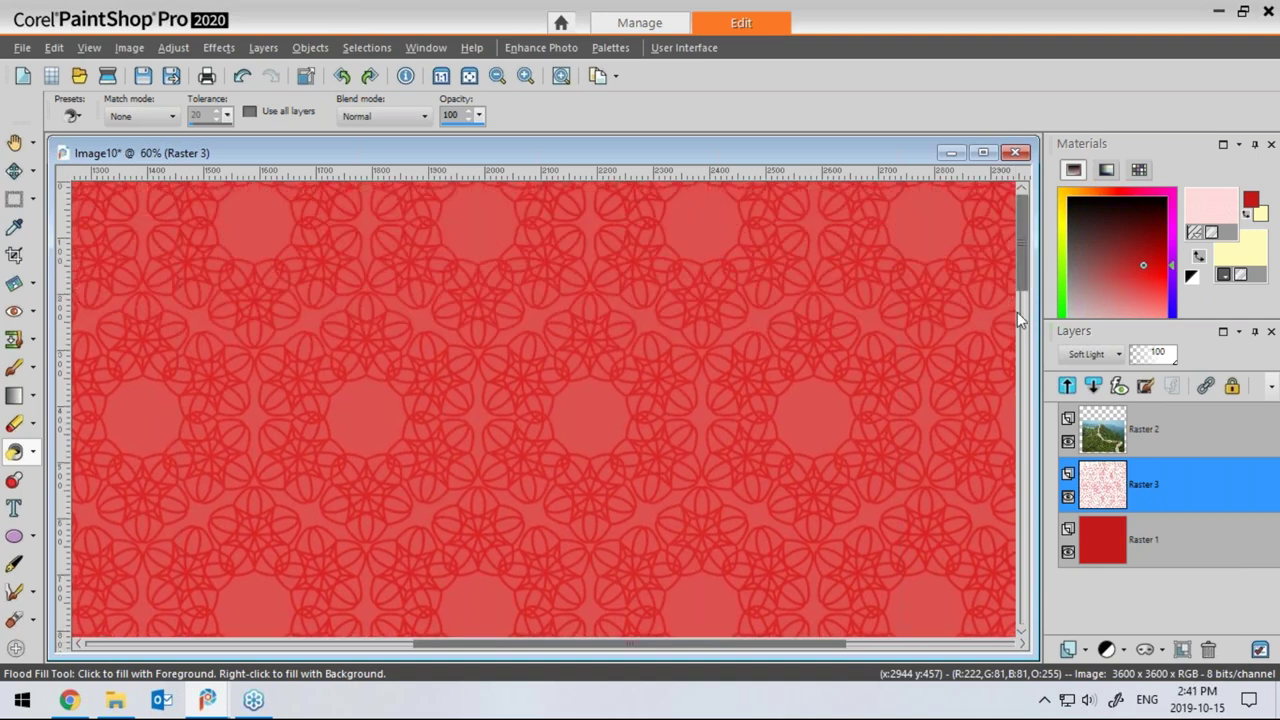
key(minus)
key(minus)
key(minus)
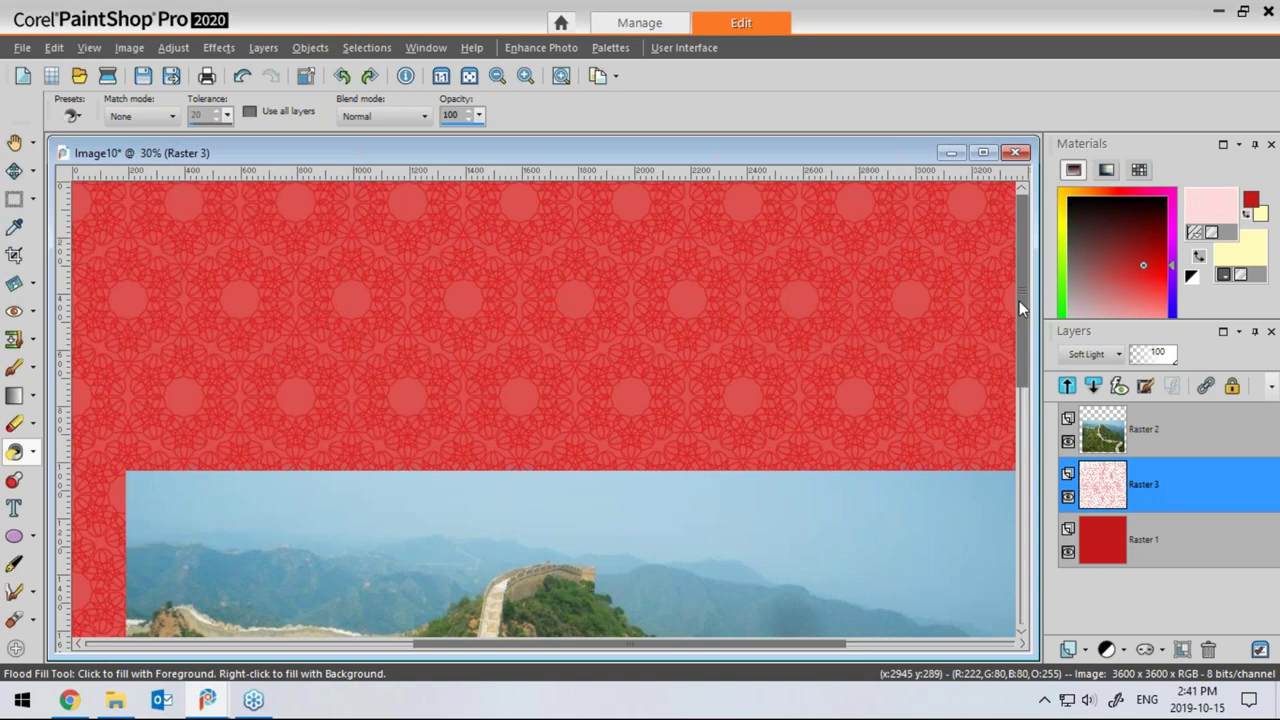
key(minus)
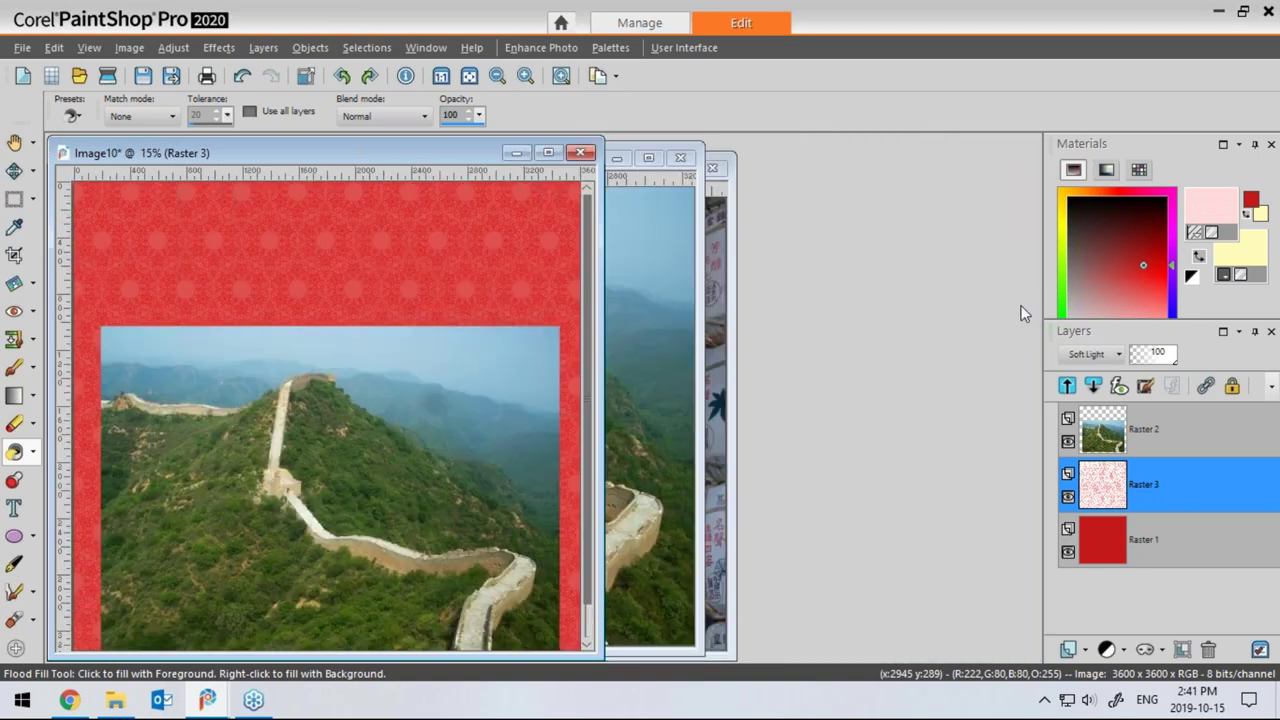
drag(457, 160, 897, 166)
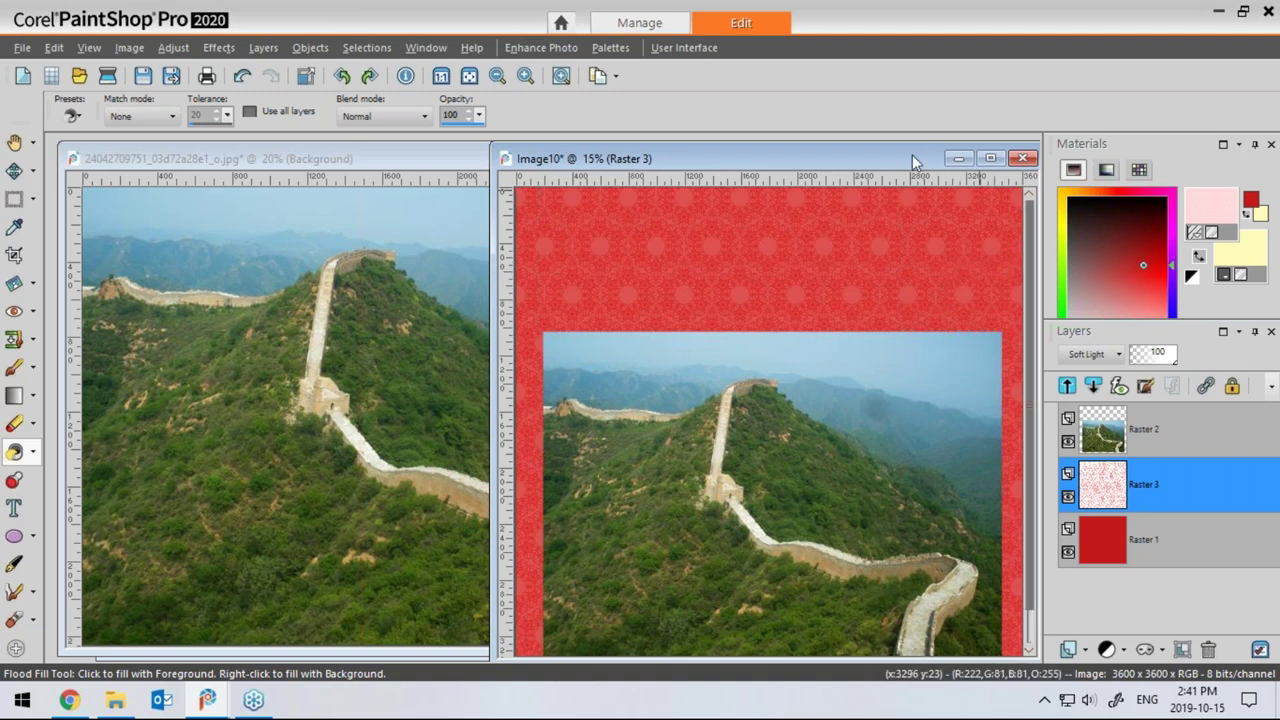
drag(912, 155, 892, 160)
click(450, 157)
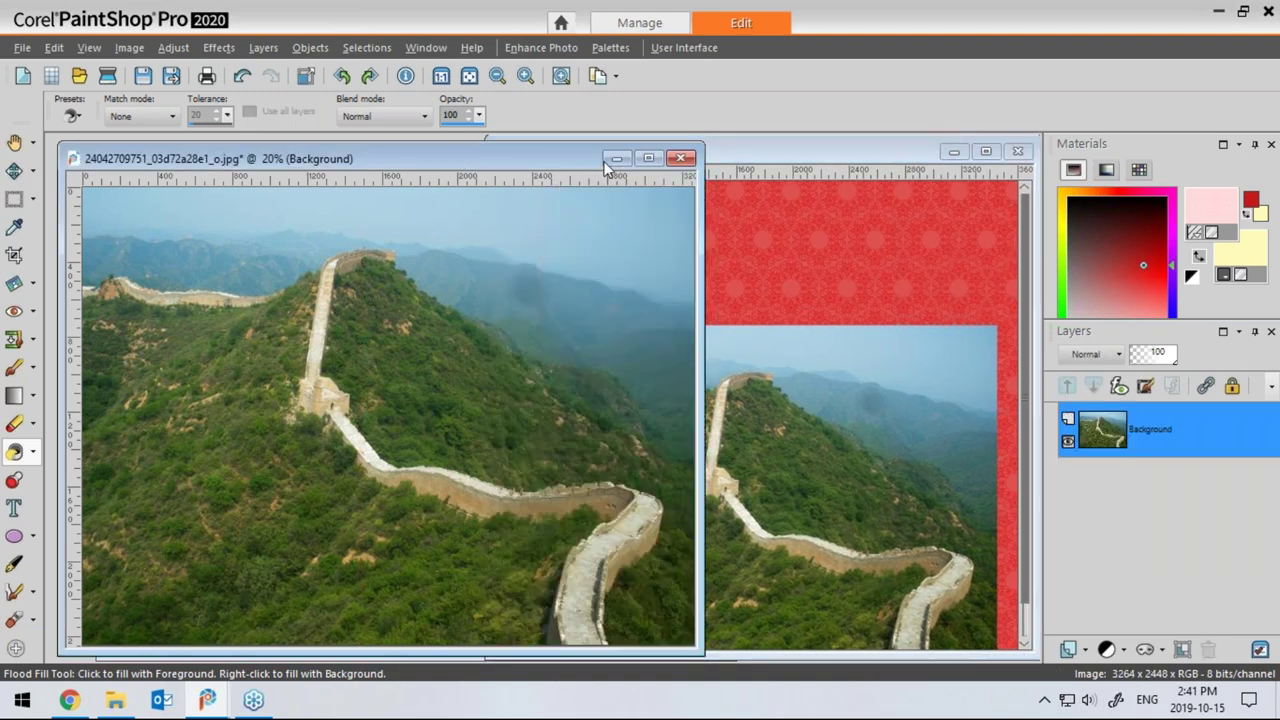
click(618, 154)
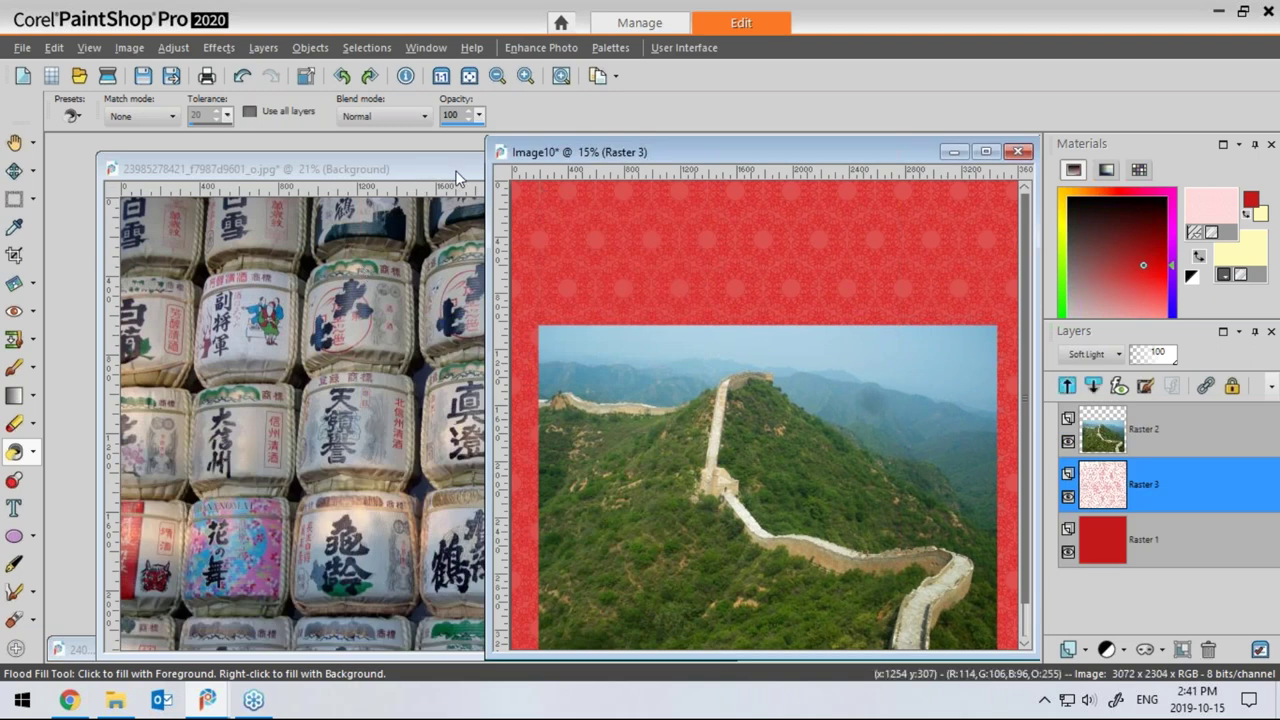
drag(462, 169, 428, 165)
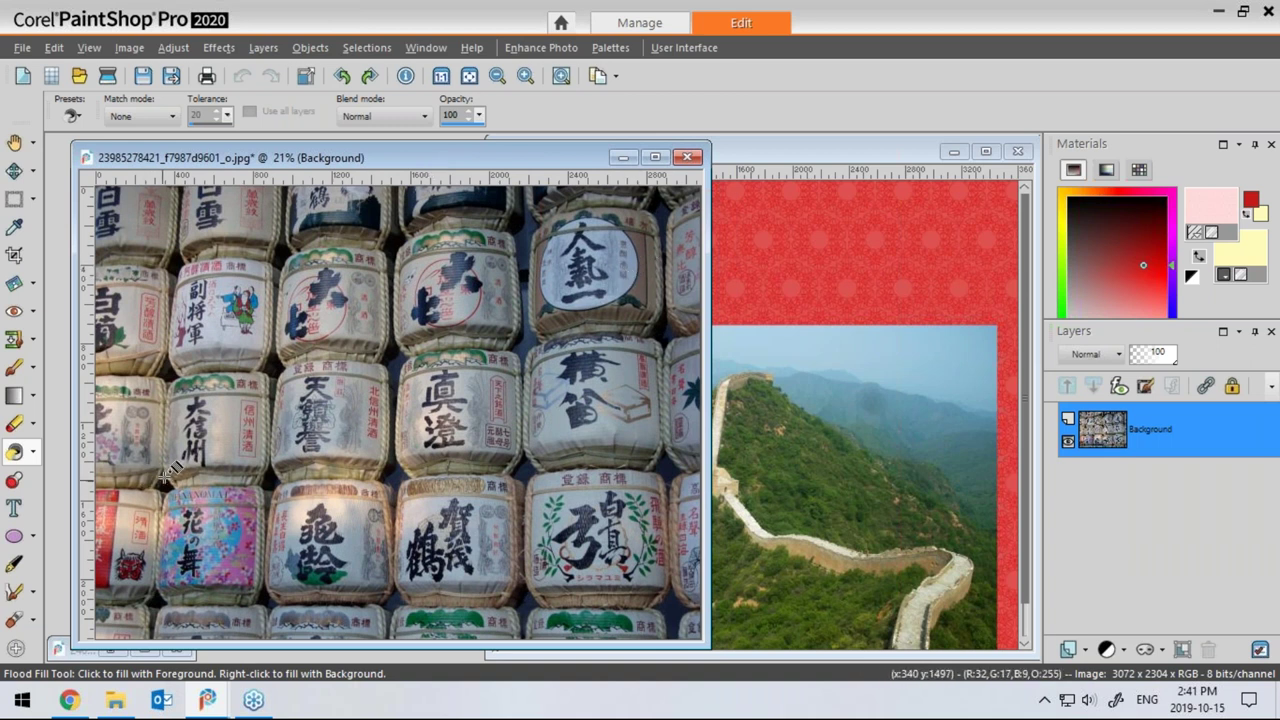
Set up the Text tool with the Impact font, centered alignment and text created as a selection
click(14, 510)
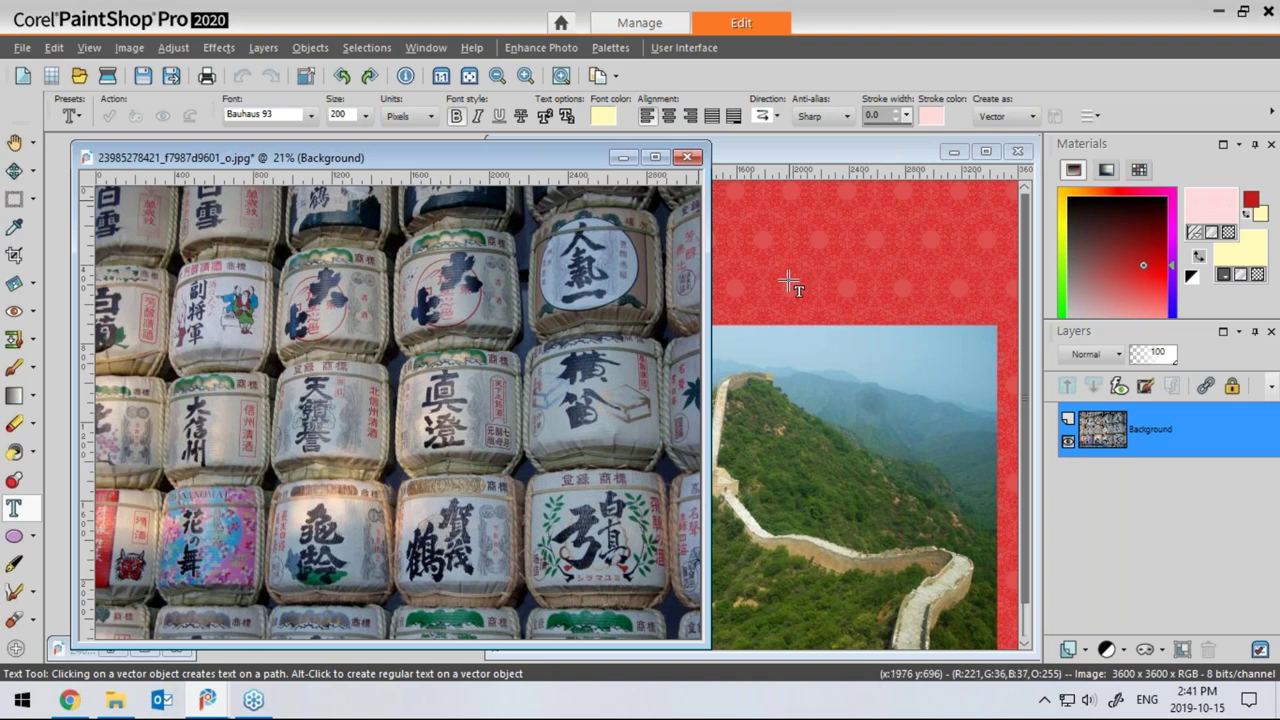
click(312, 118)
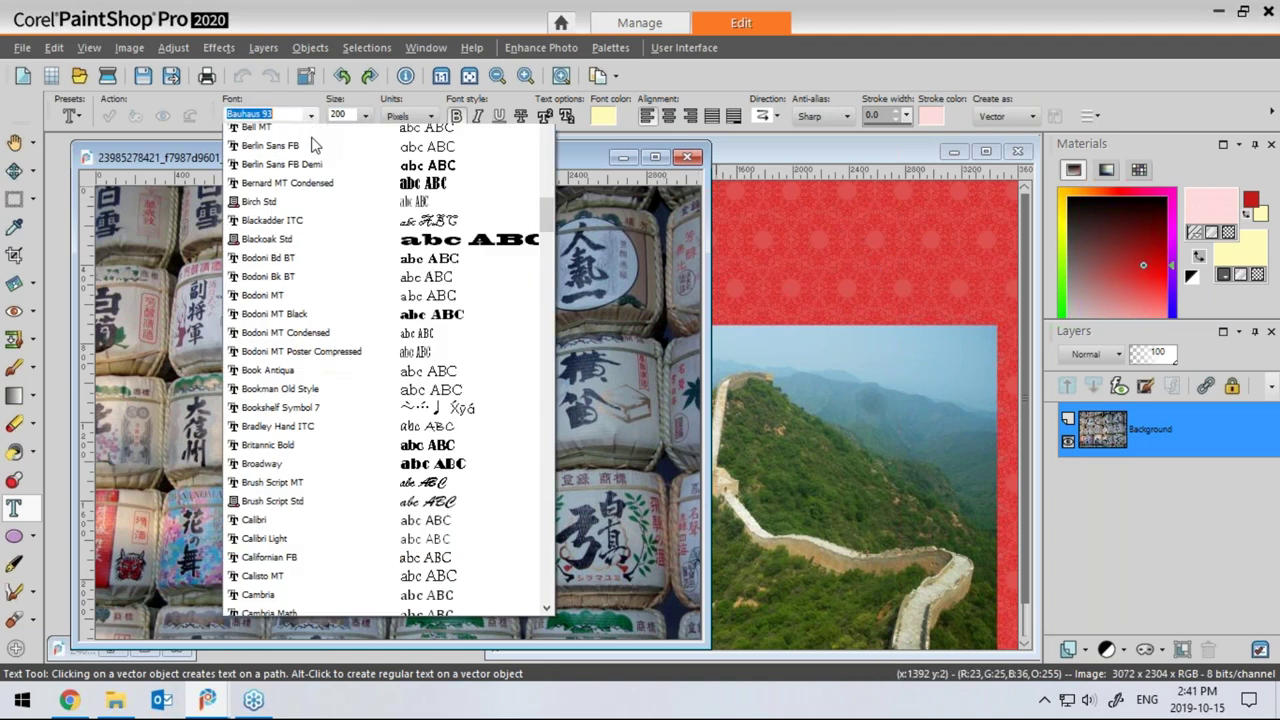
drag(547, 248, 549, 374)
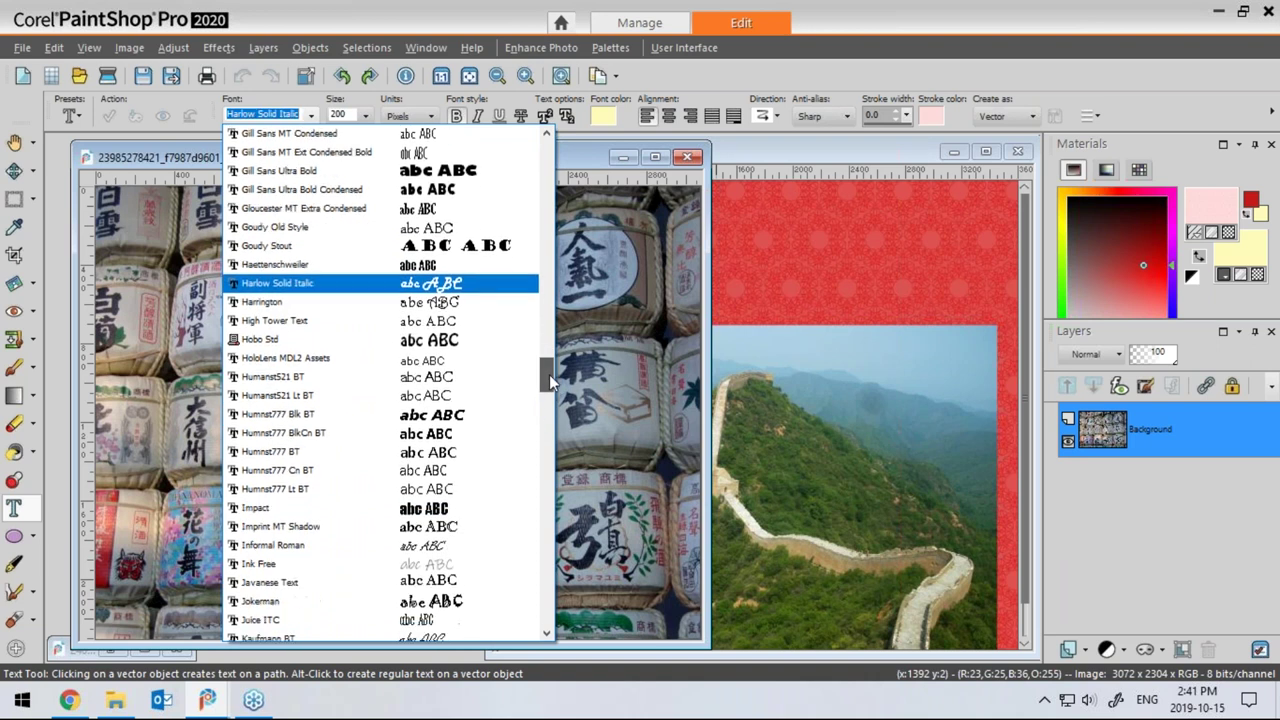
click(435, 510)
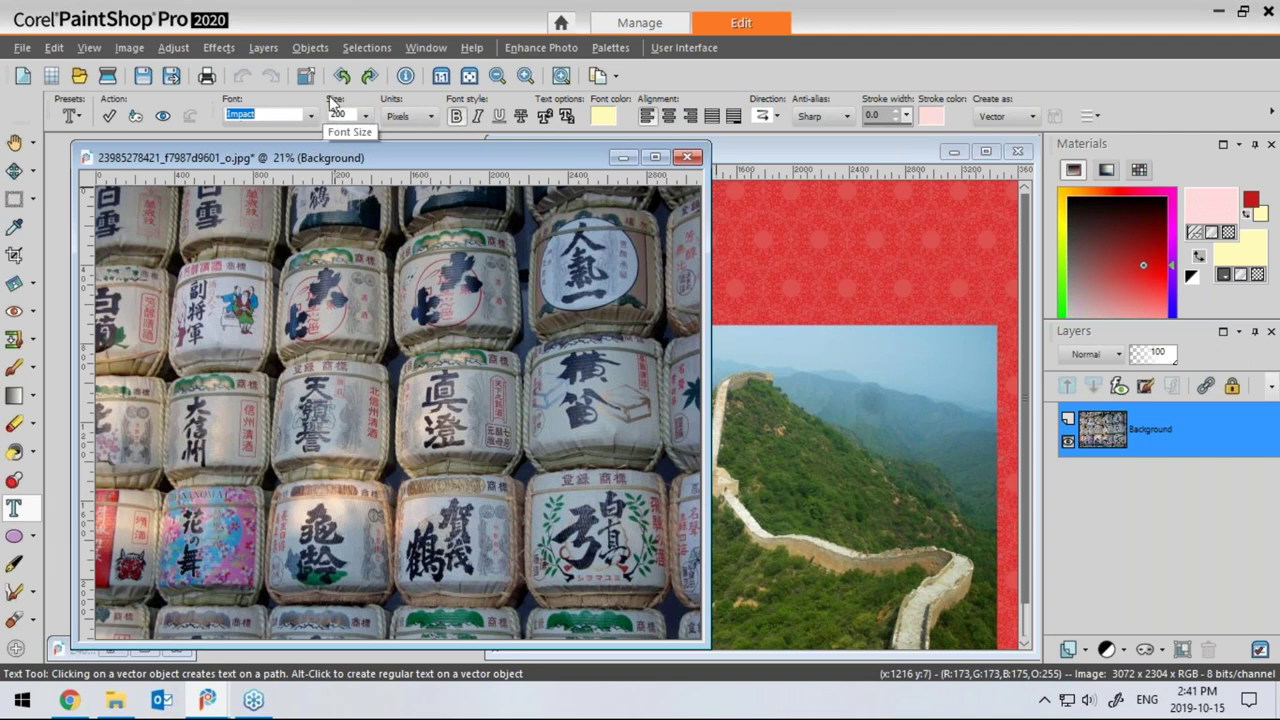
click(1034, 118)
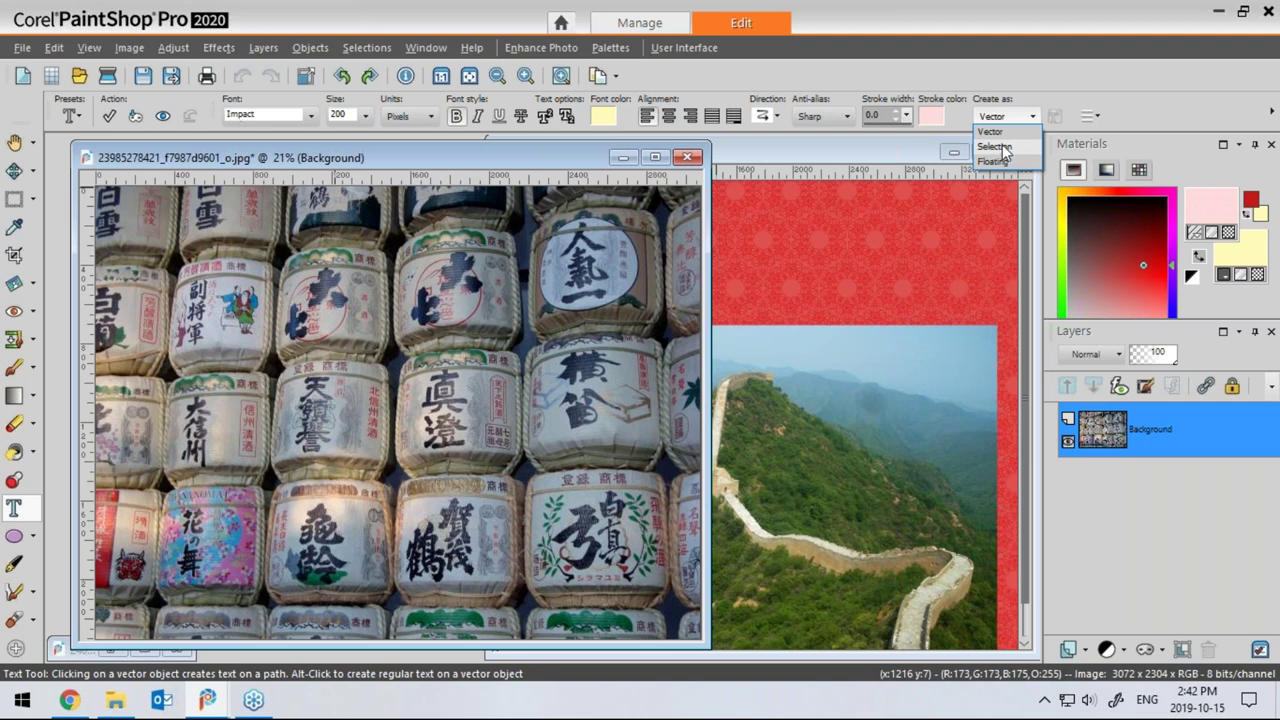
click(1000, 146)
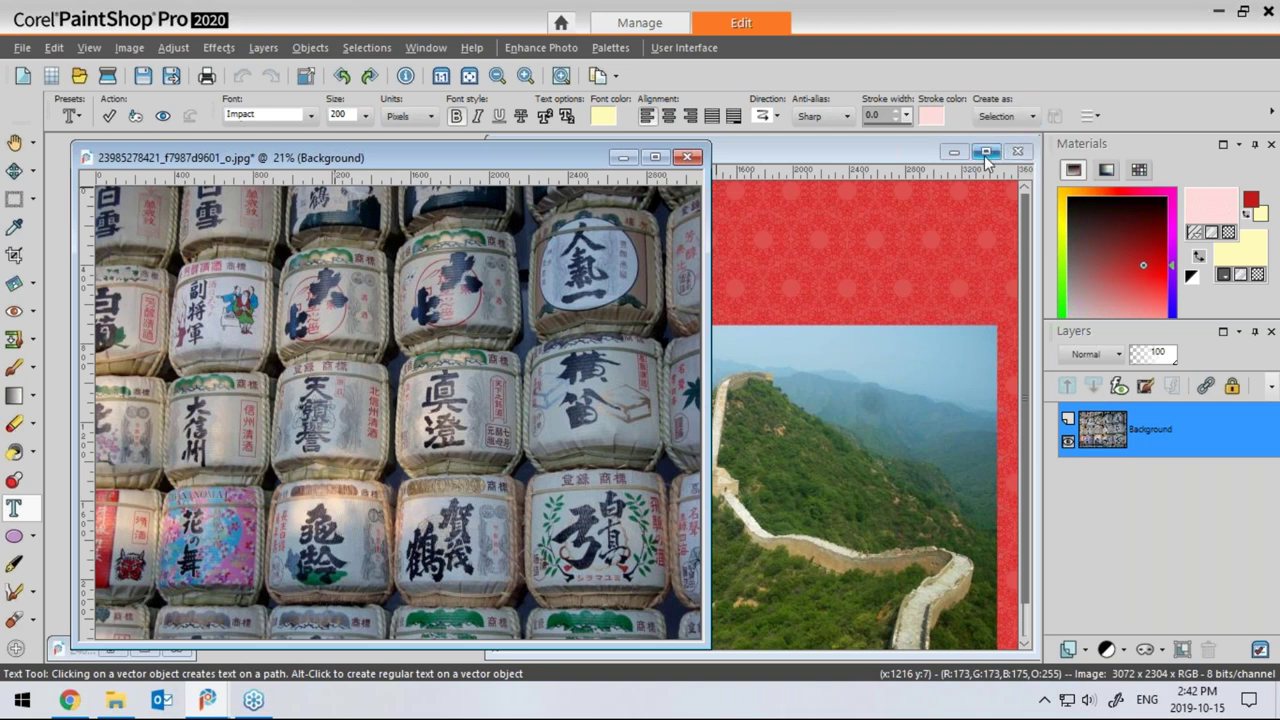
click(668, 117)
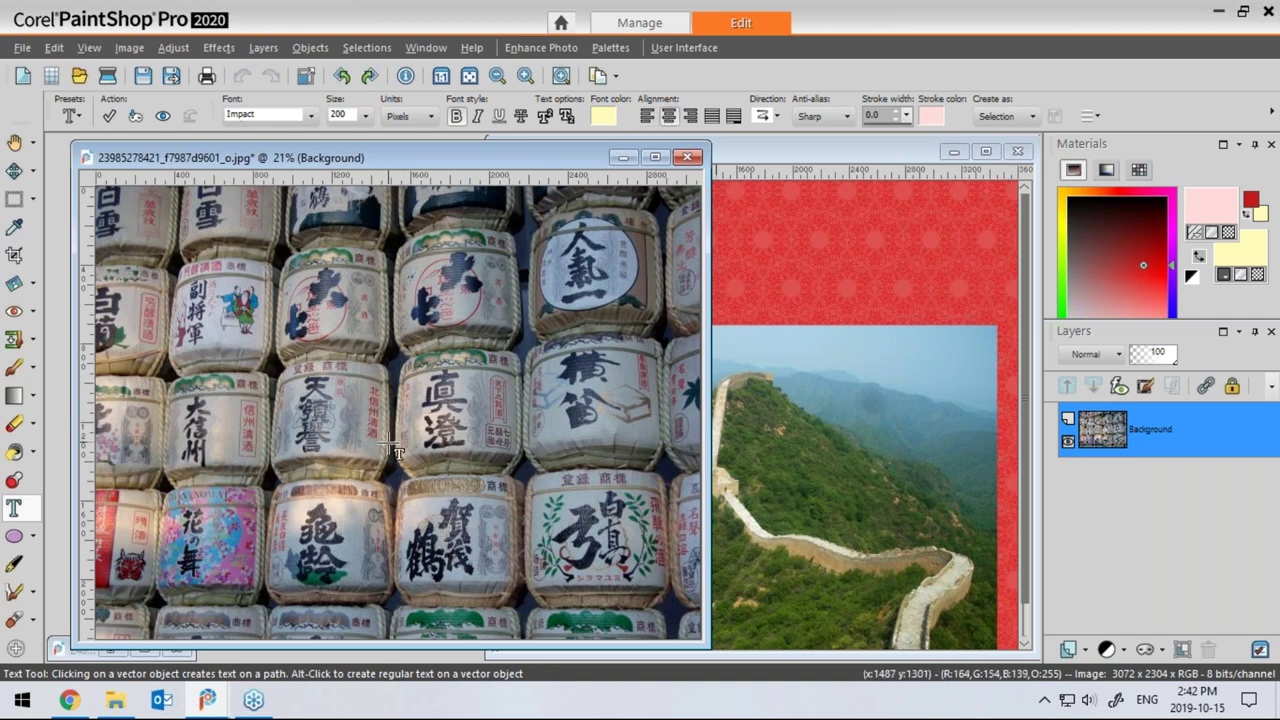
Create a text selection reading "China" in the middle of the sake barrels photo
text(C)
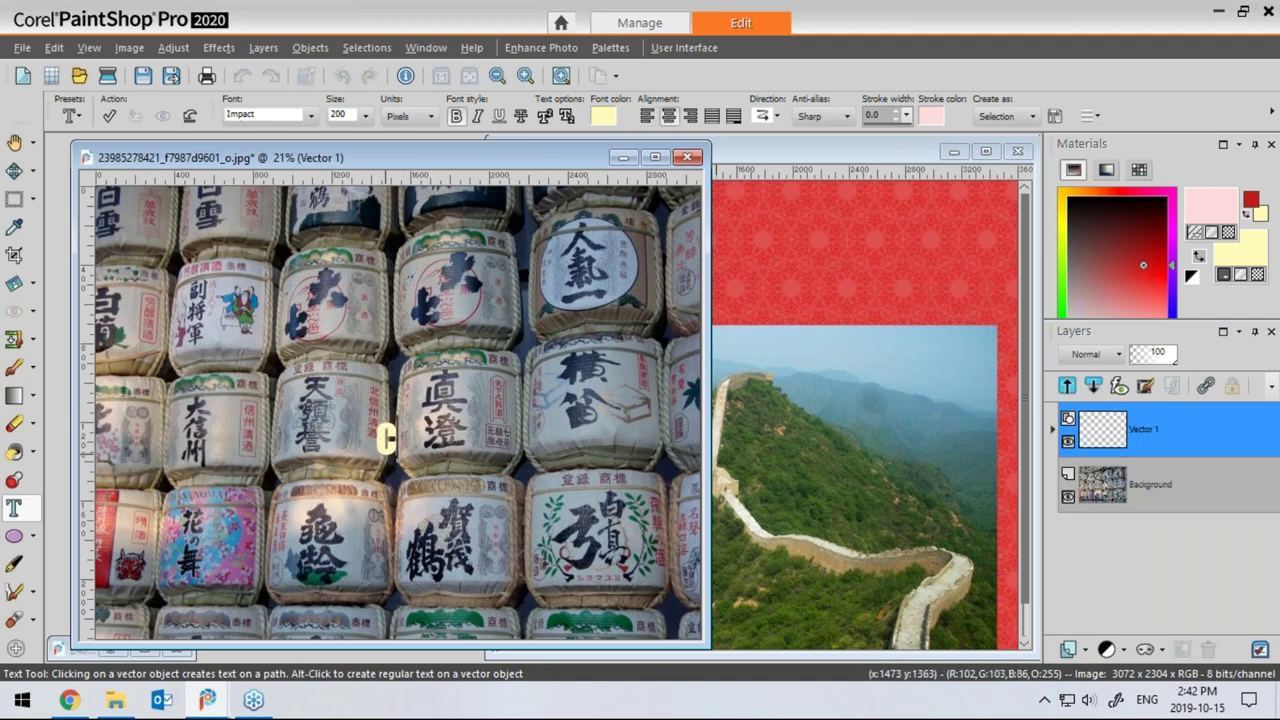
text(hina)
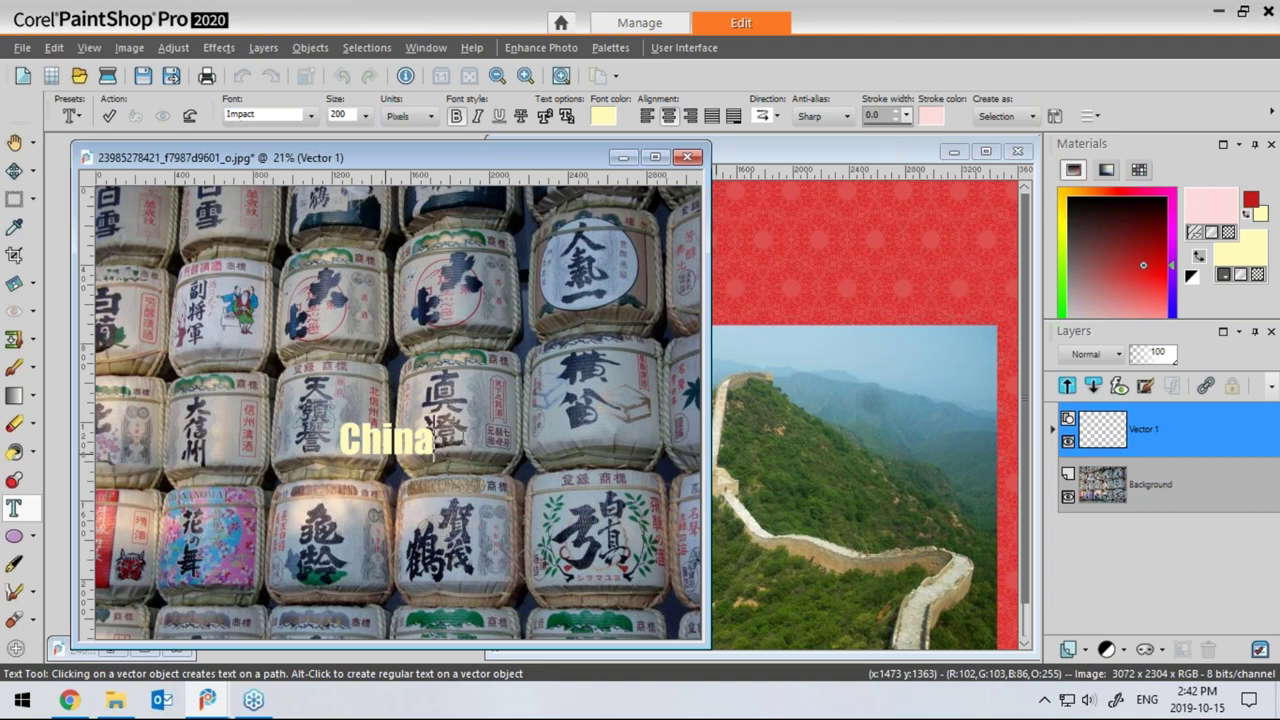
click(110, 116)
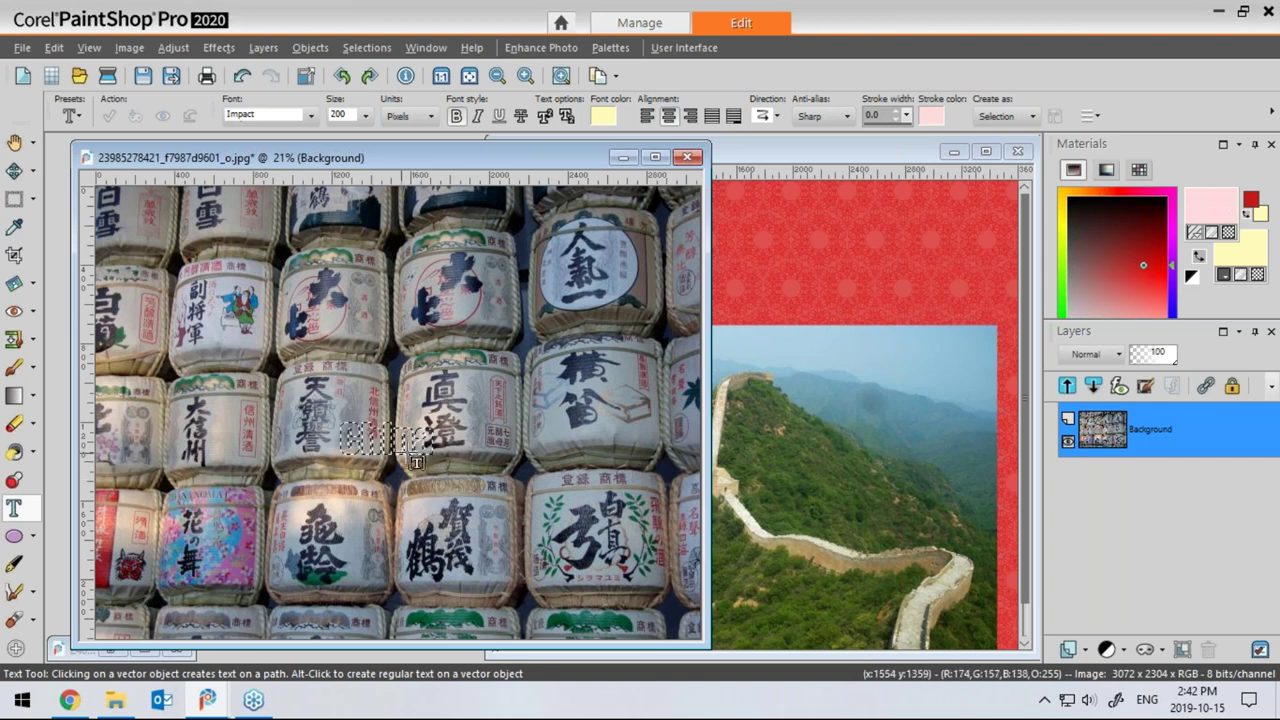
Edit the China text selection on the barrels photo, enlarging it to about 512% wide and 597% high and moving it to about X 159, Y 572
click(14, 170)
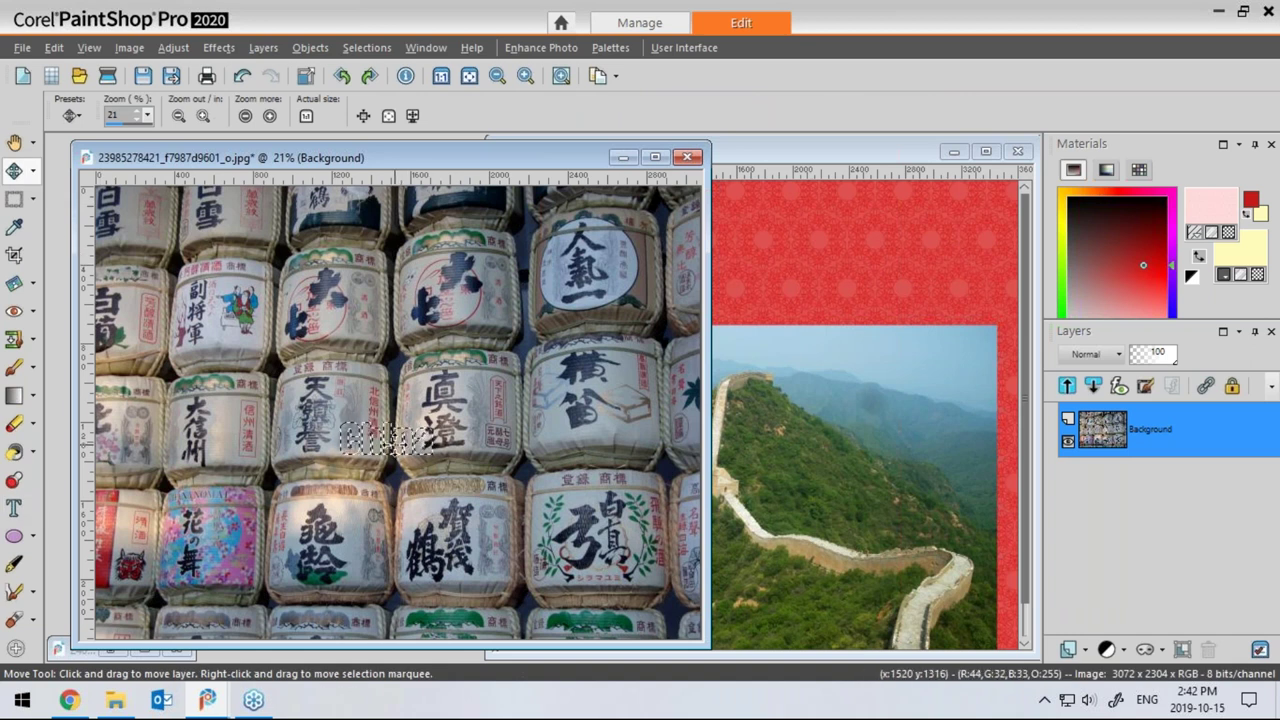
click(1145, 388)
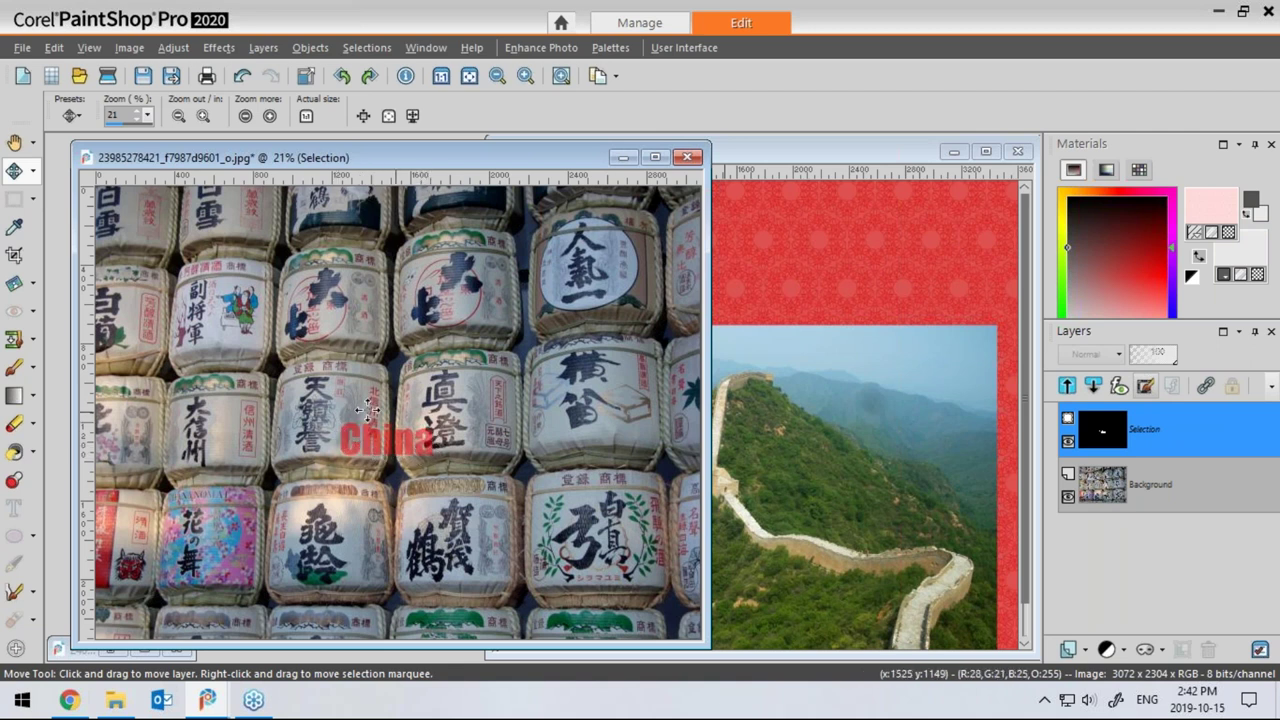
click(32, 172)
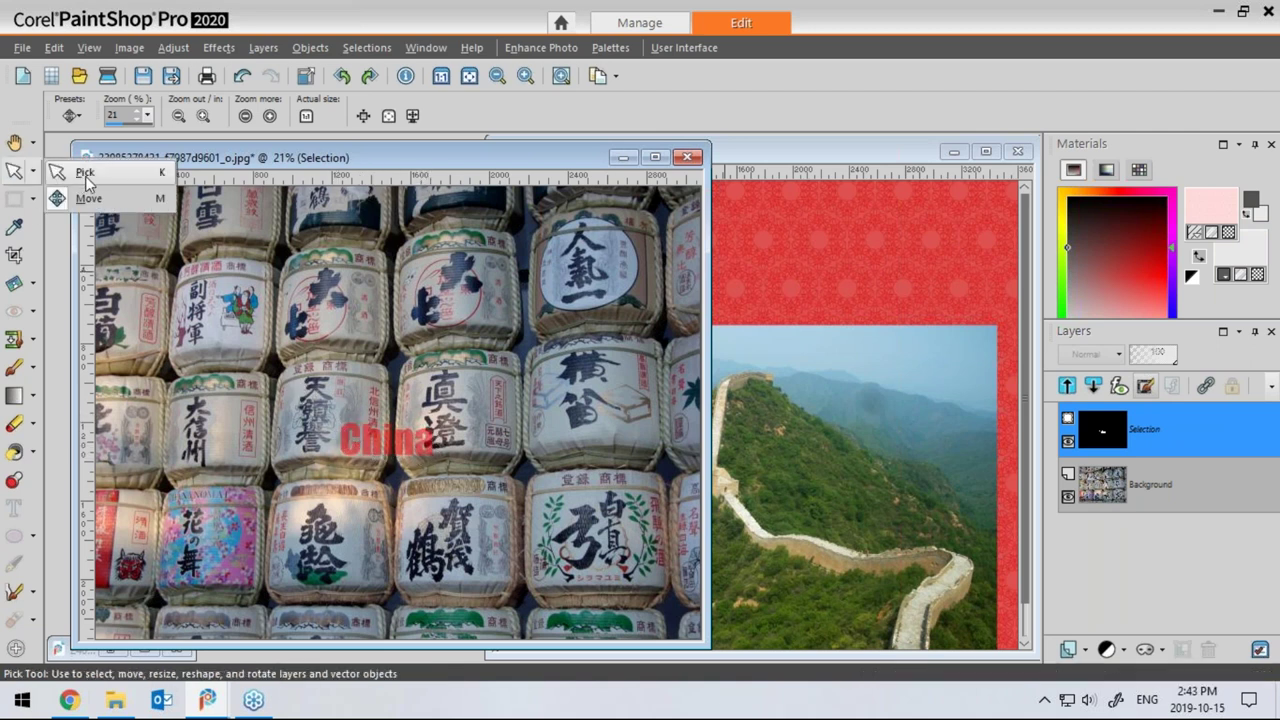
click(85, 174)
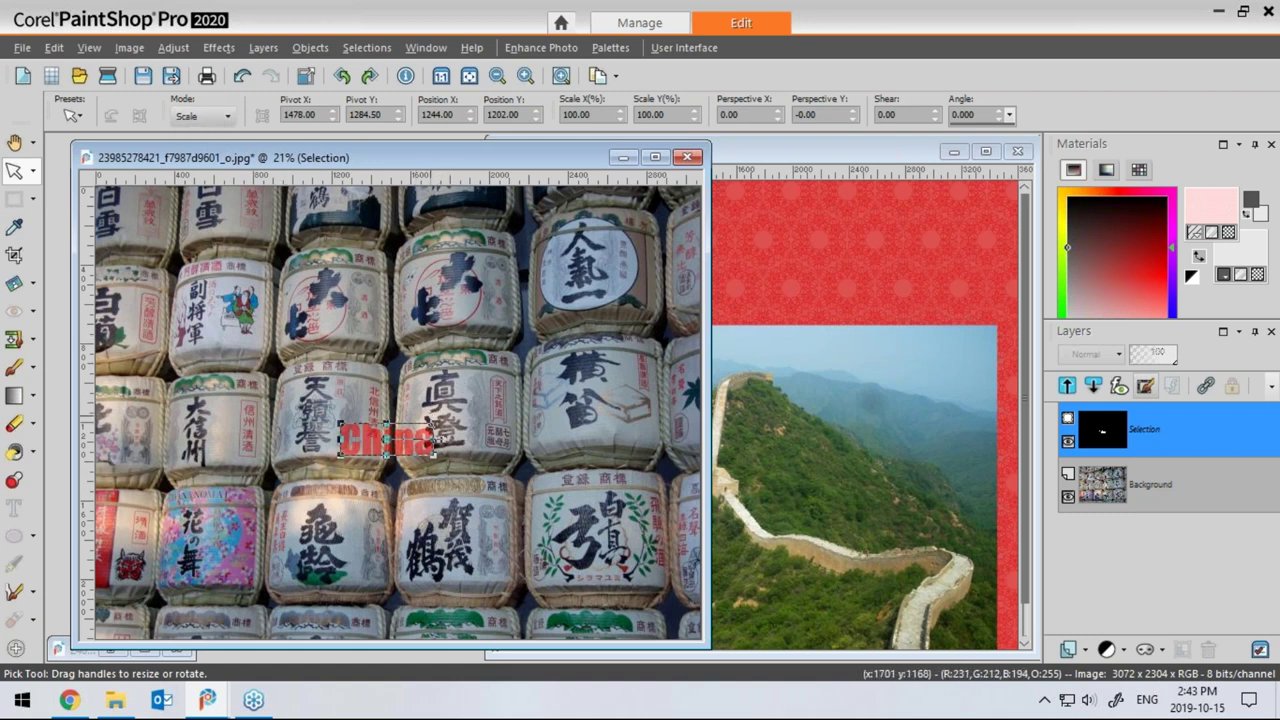
drag(434, 420, 650, 288)
drag(341, 455, 252, 500)
drag(239, 400, 170, 395)
drag(405, 293, 405, 308)
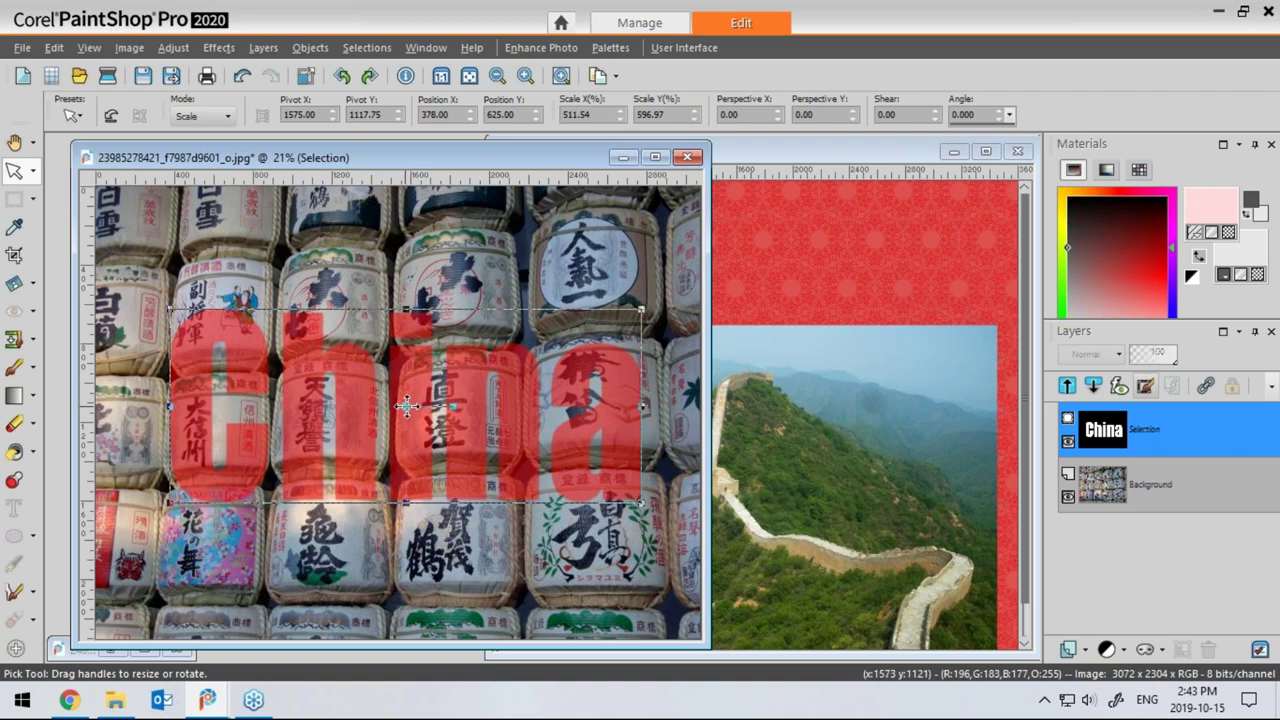
drag(405, 405, 362, 393)
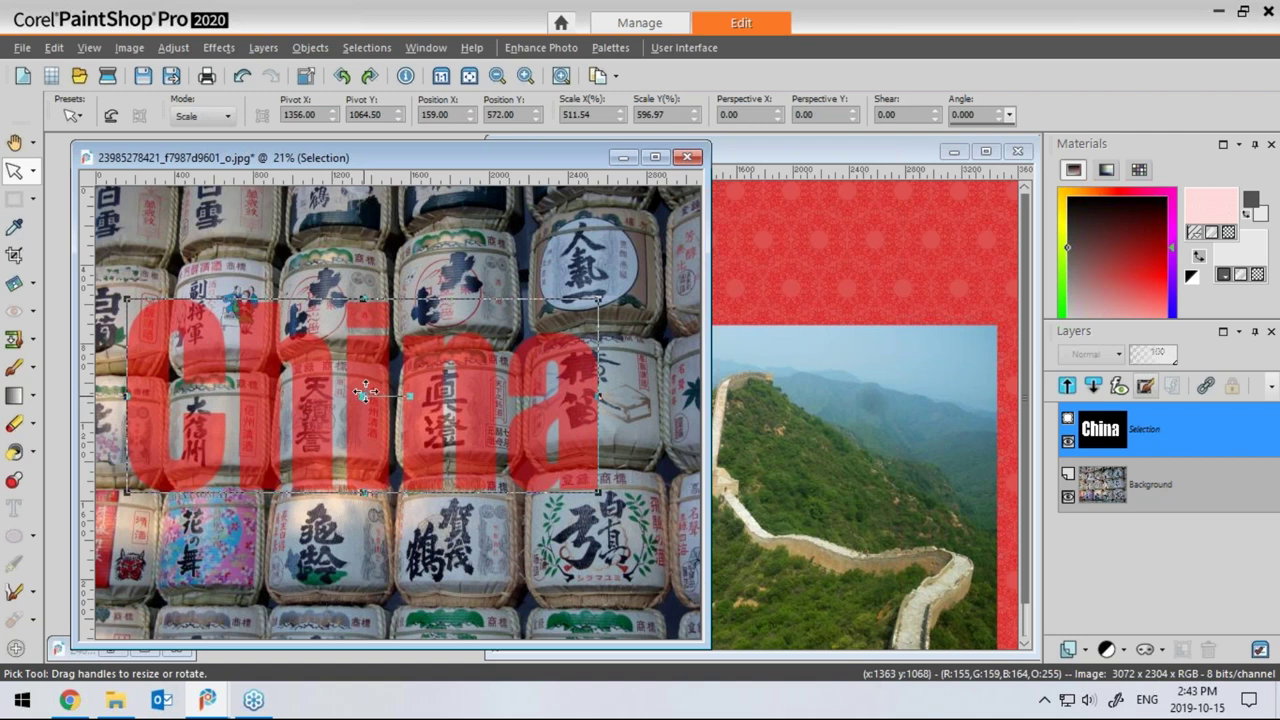
click(1147, 388)
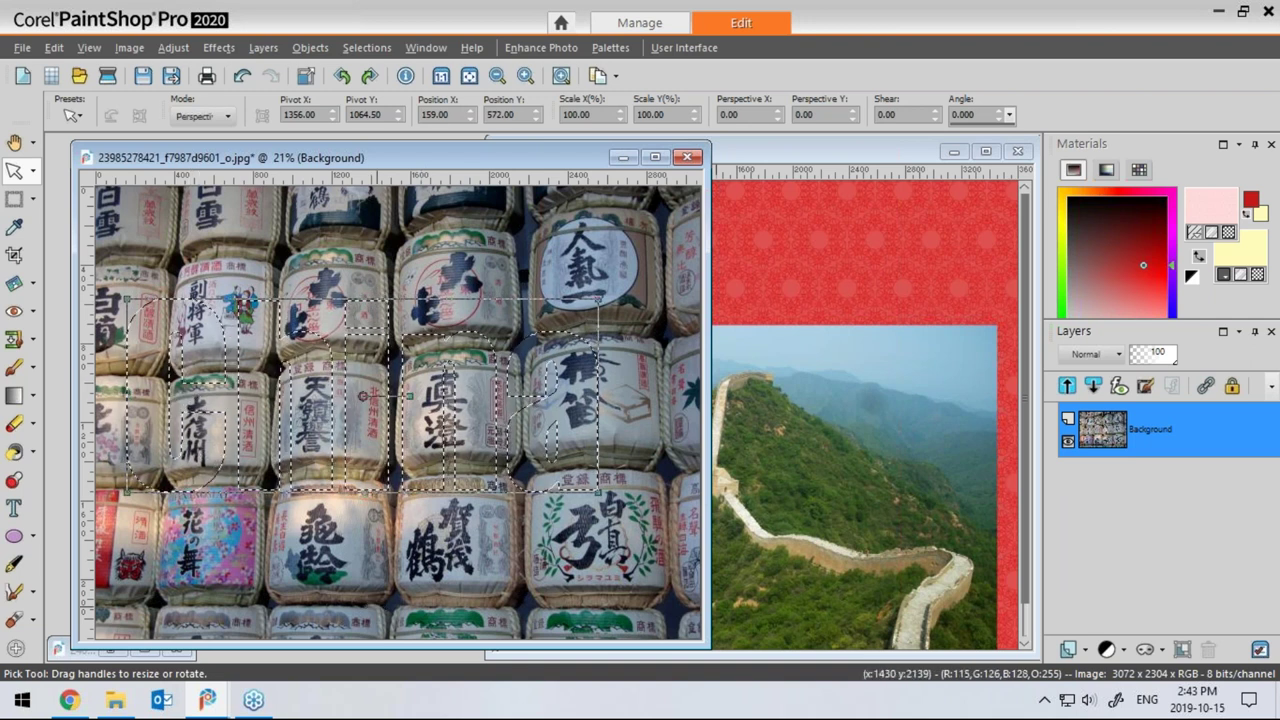
Copy the selected barrel letters into the scrapbook page as a new layer and move that layer above the Great Wall photo
click(790, 168)
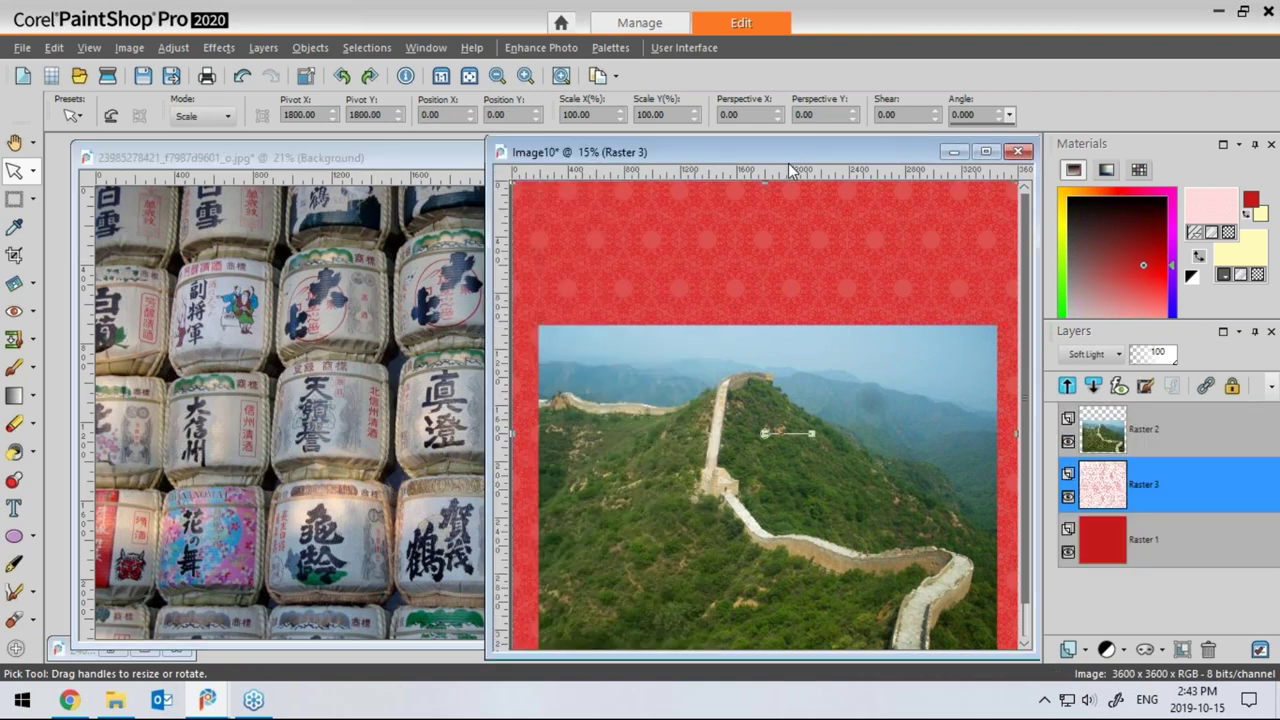
key(ctrl)
key(ctrl+v)
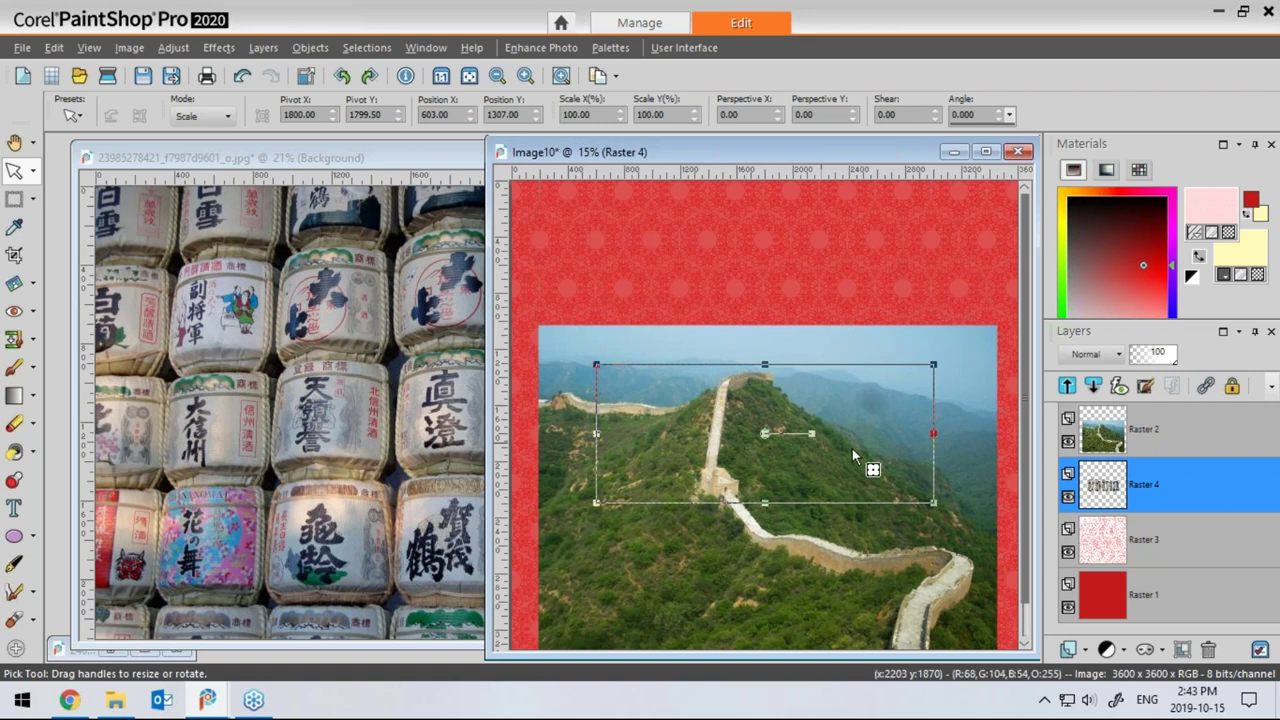
mouse_move(1107, 487)
drag(1145, 494, 1143, 425)
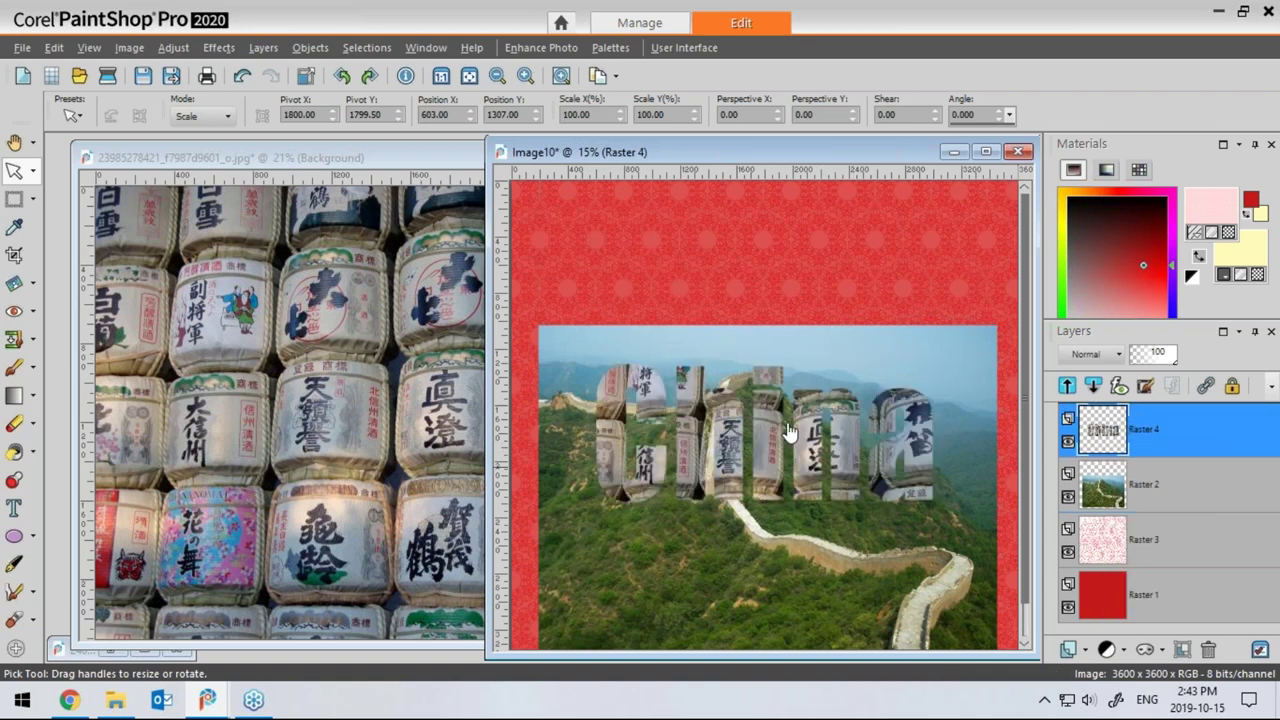
Move the China title to the page's upper left at about X 189, Y 140, overlapping the top edge of the photo
drag(706, 287, 704, 268)
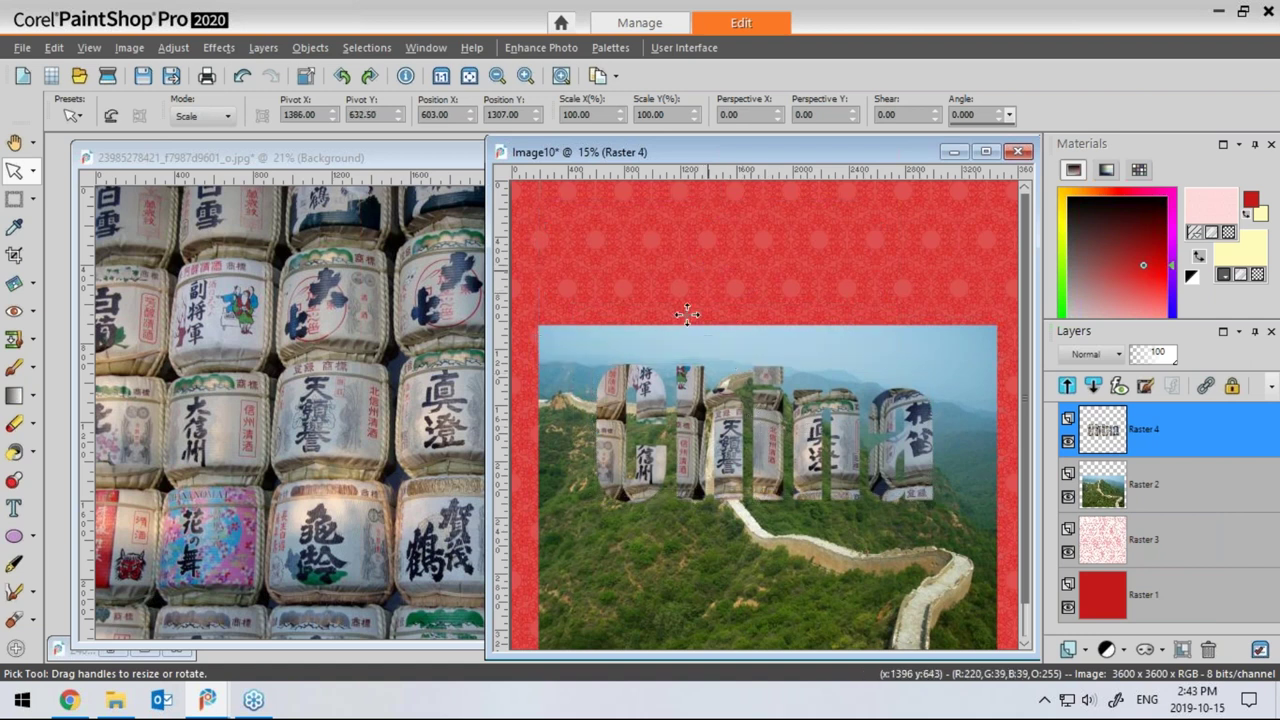
drag(686, 314, 628, 151)
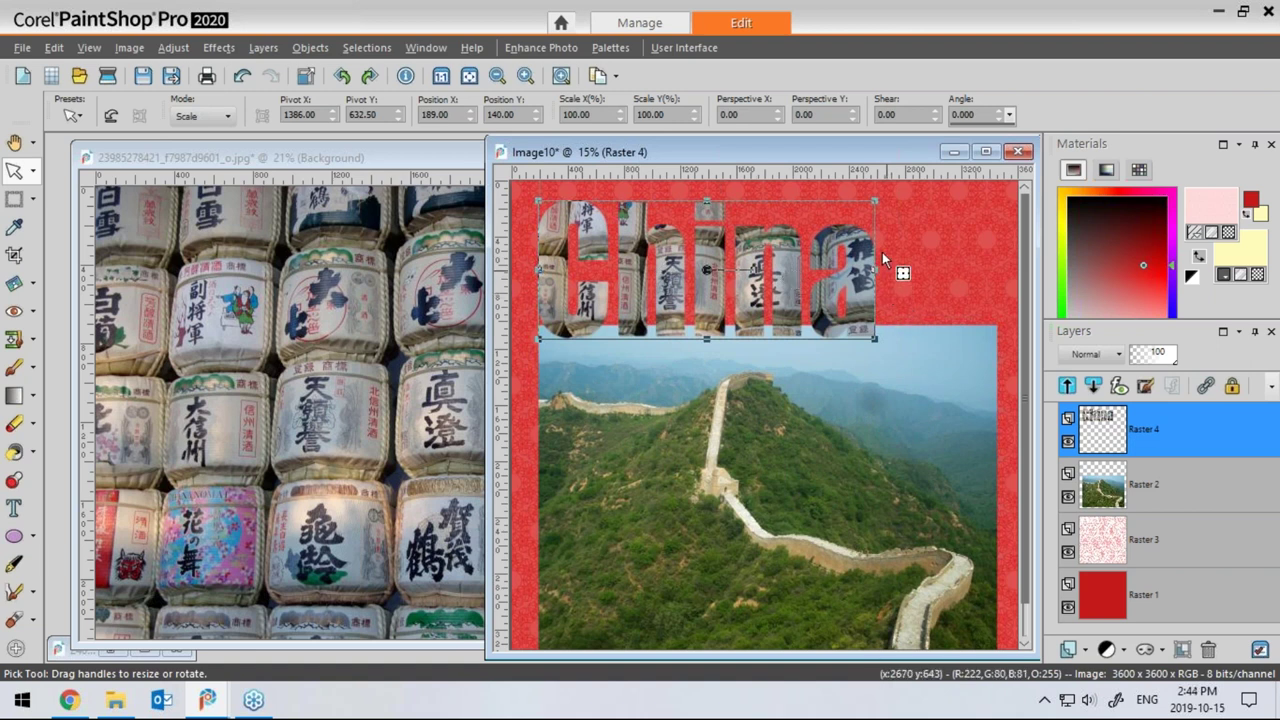
drag(876, 149, 760, 150)
scroll(910, 359, down, 2)
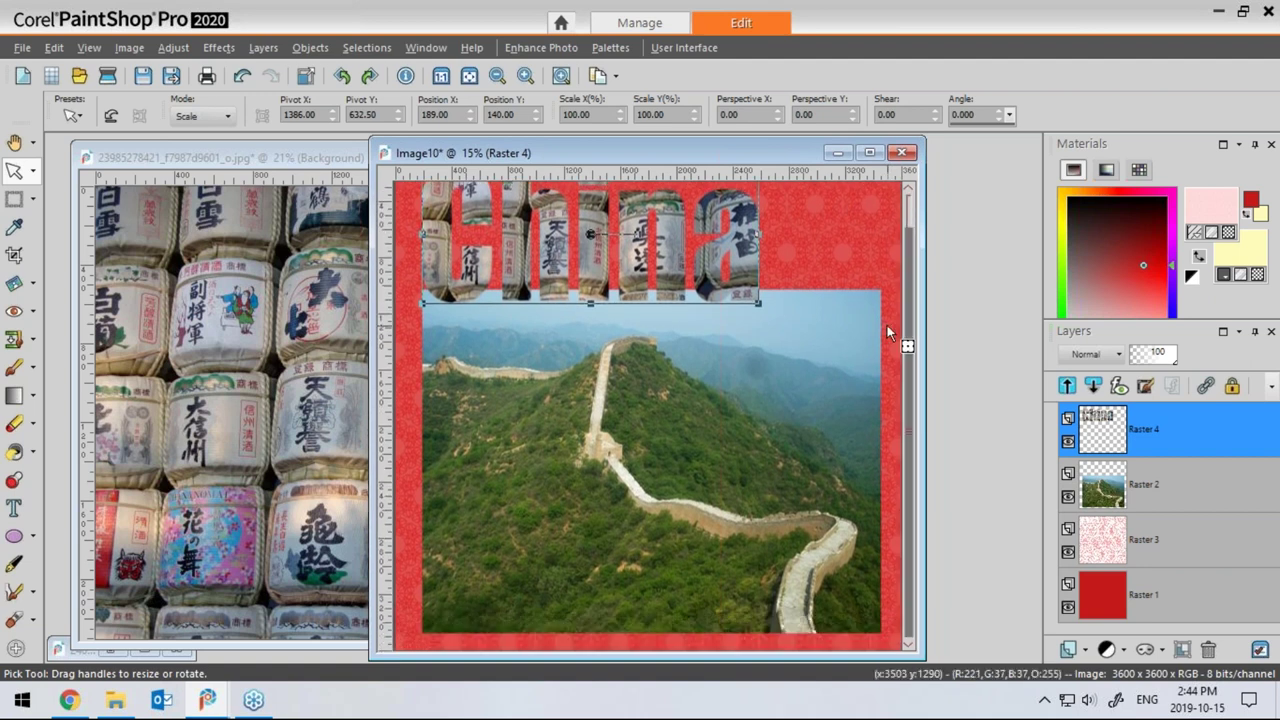
Draw a rounded rectangle about 3101 × 2307 with a 20-pixel outline just inside the Great Wall photo, layered directly above it
mouse_move(1147, 493)
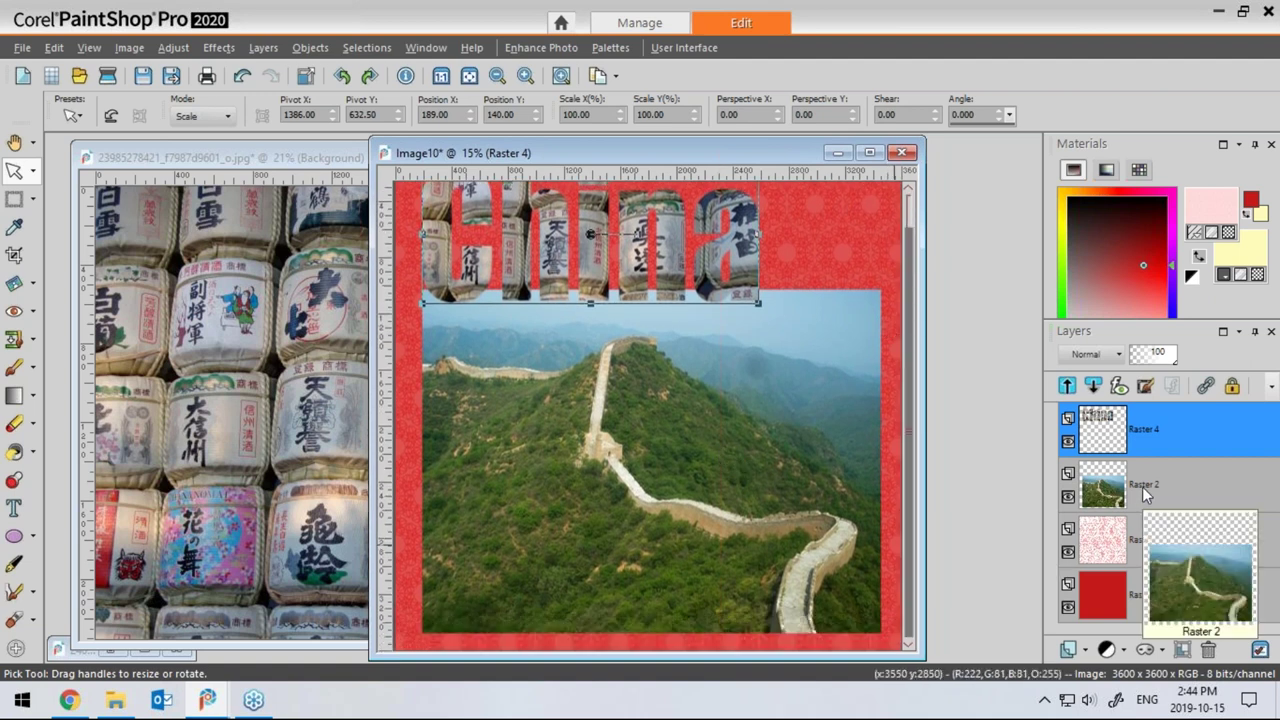
click(1103, 493)
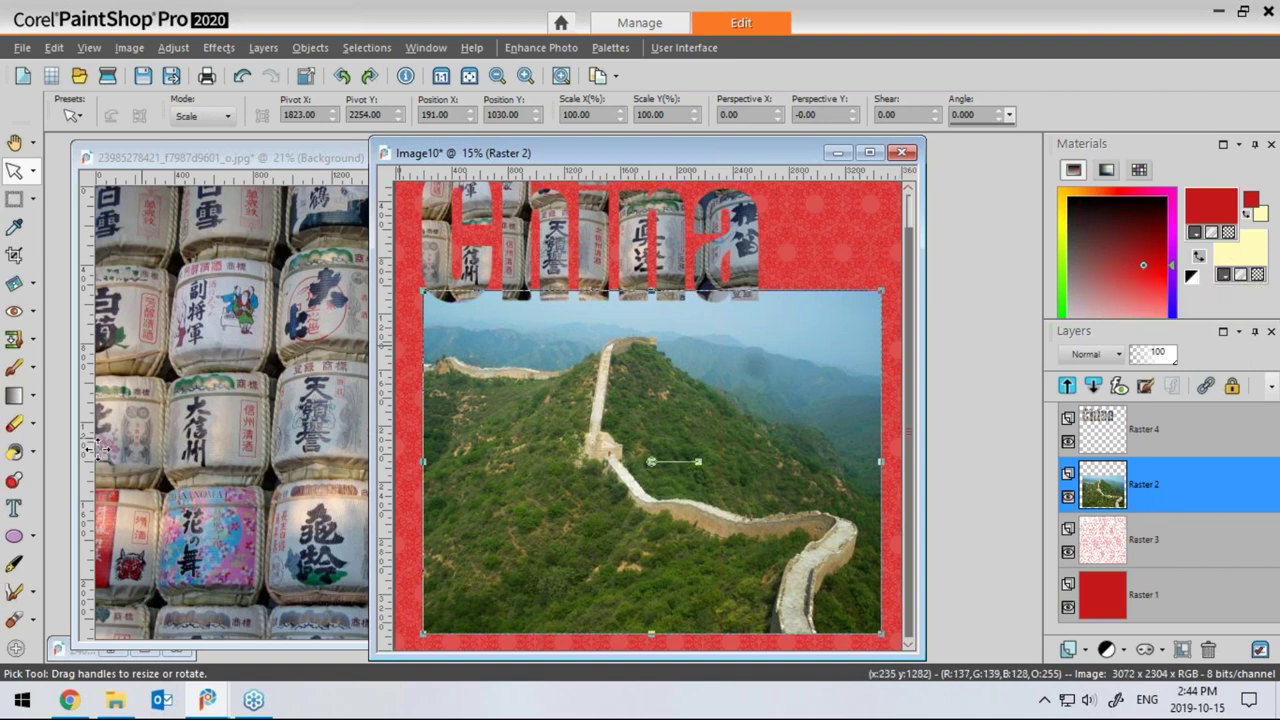
click(33, 540)
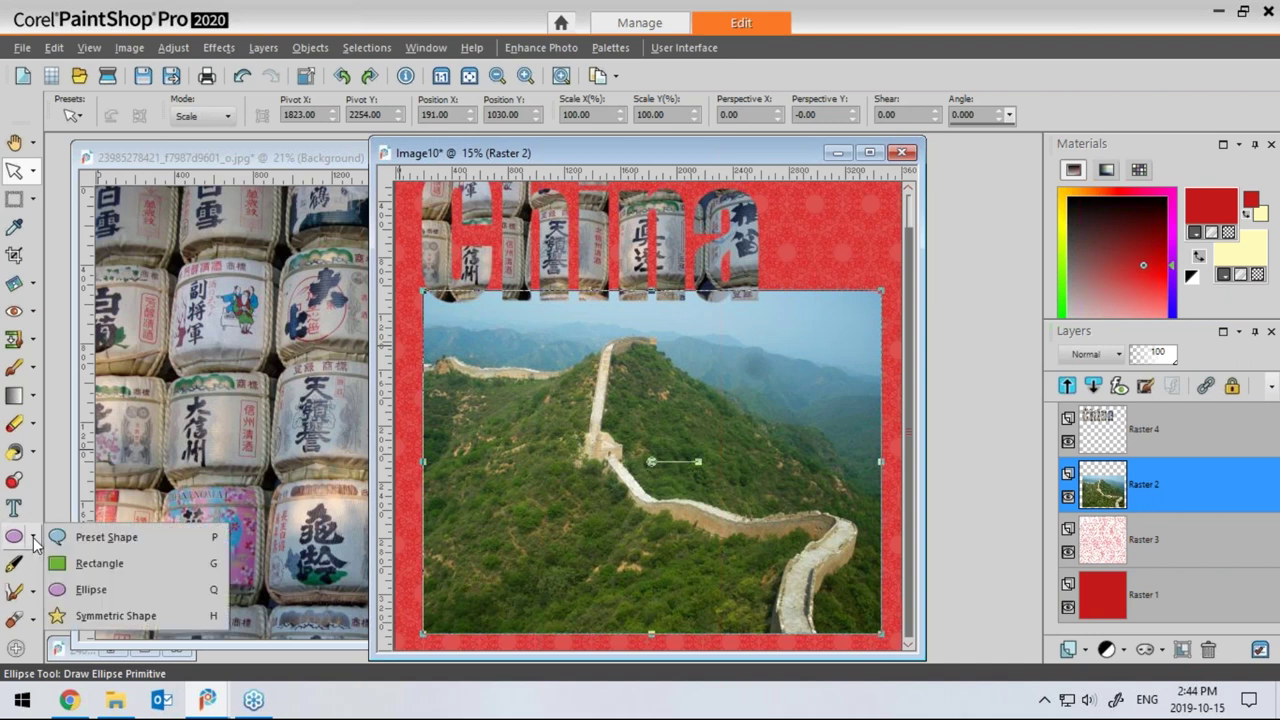
click(88, 565)
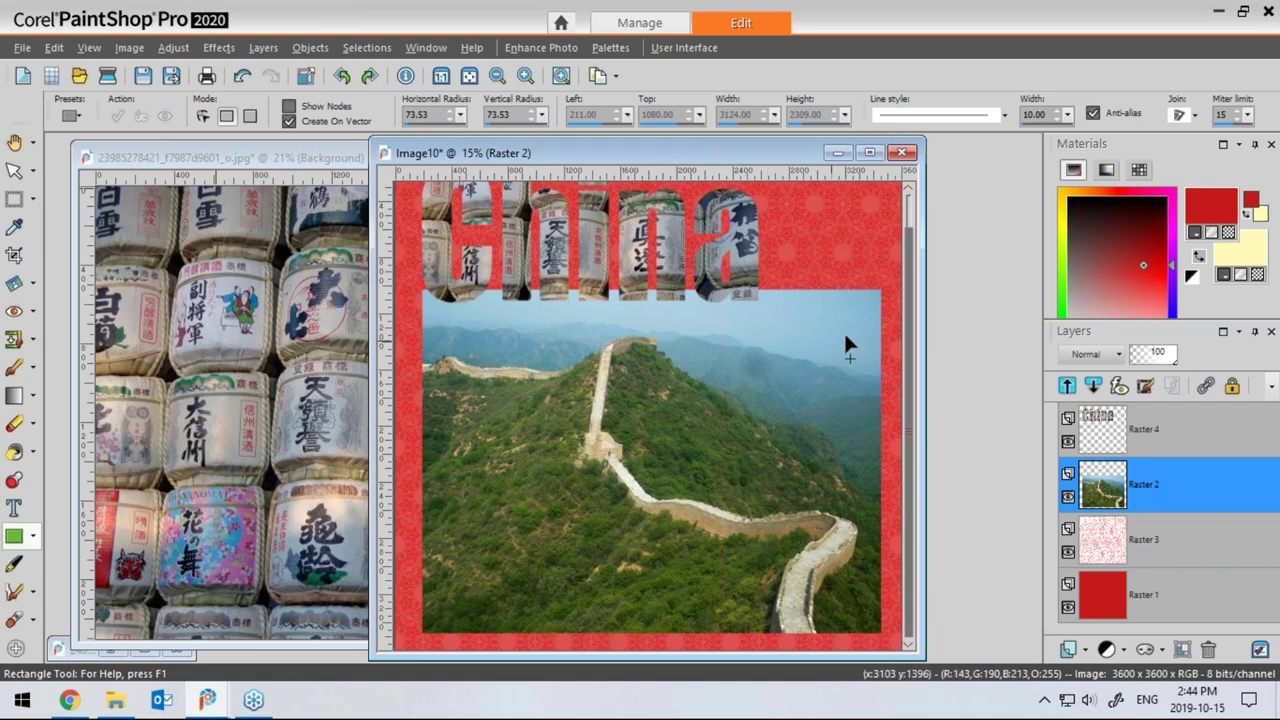
click(1003, 118)
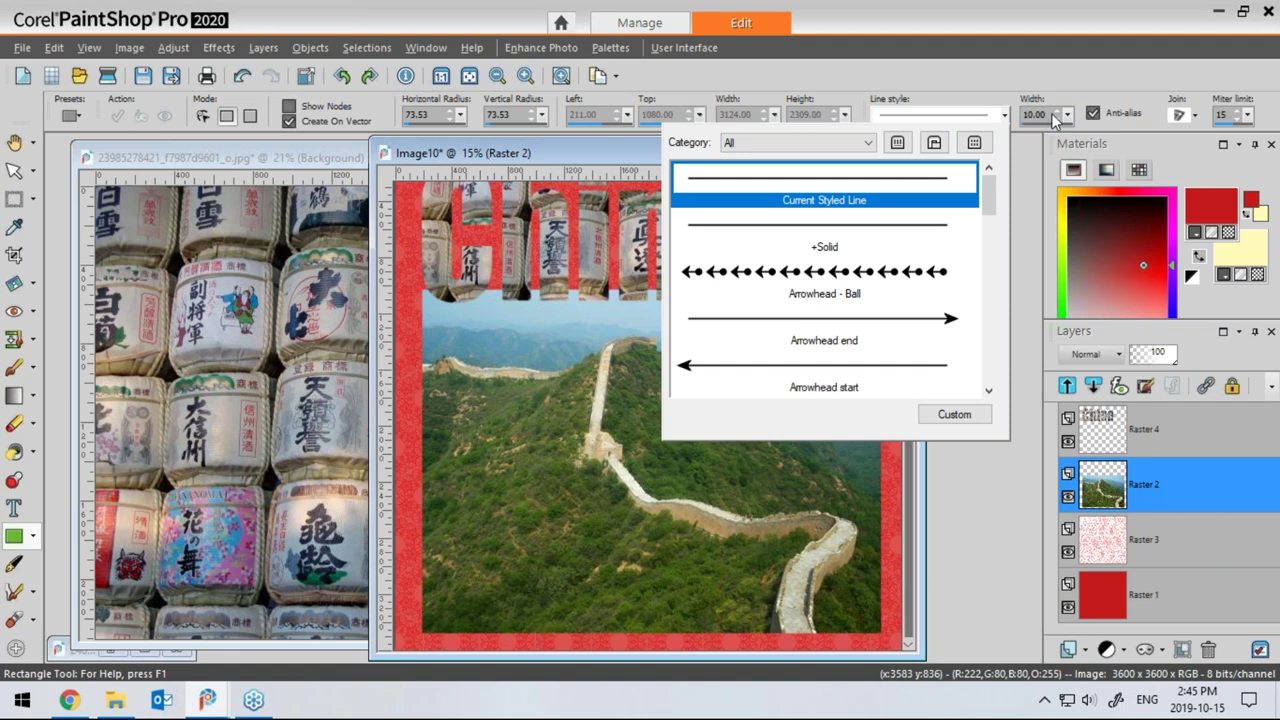
click(1033, 143)
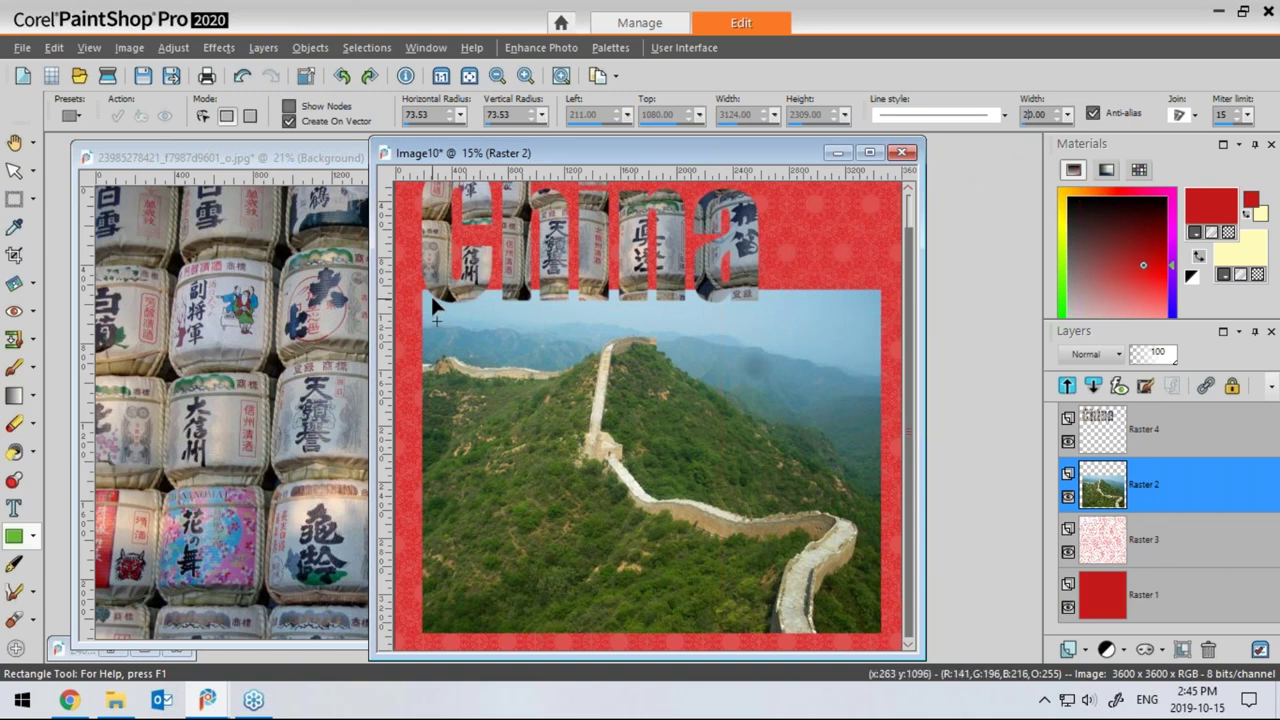
drag(431, 294, 867, 621)
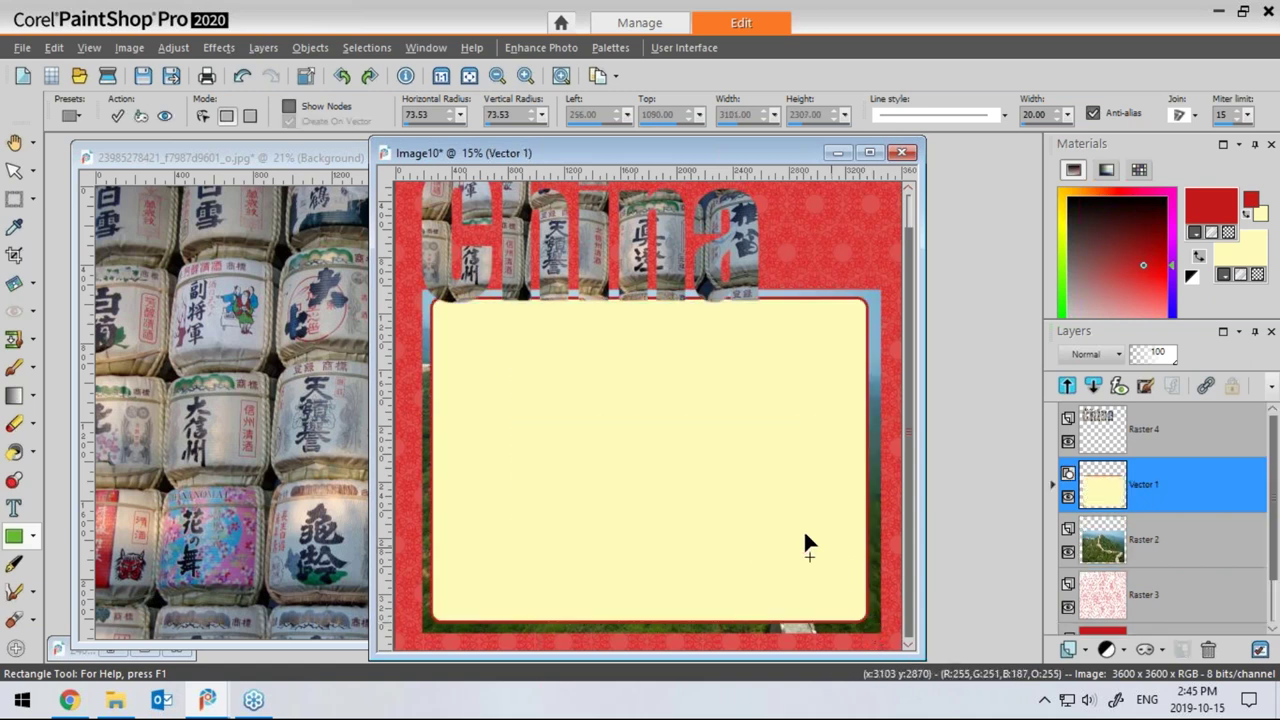
Remove the rounded rectangle's fill and set its stroke width to 10
click(1051, 486)
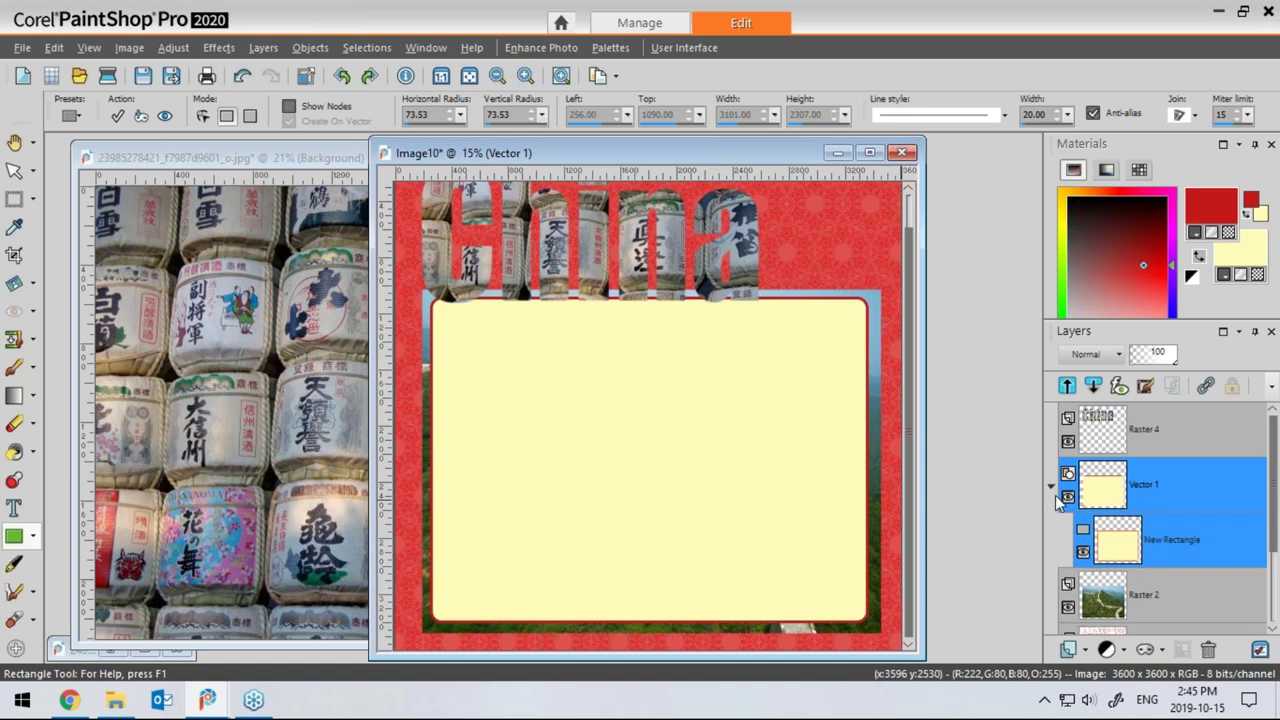
double_click(1150, 552)
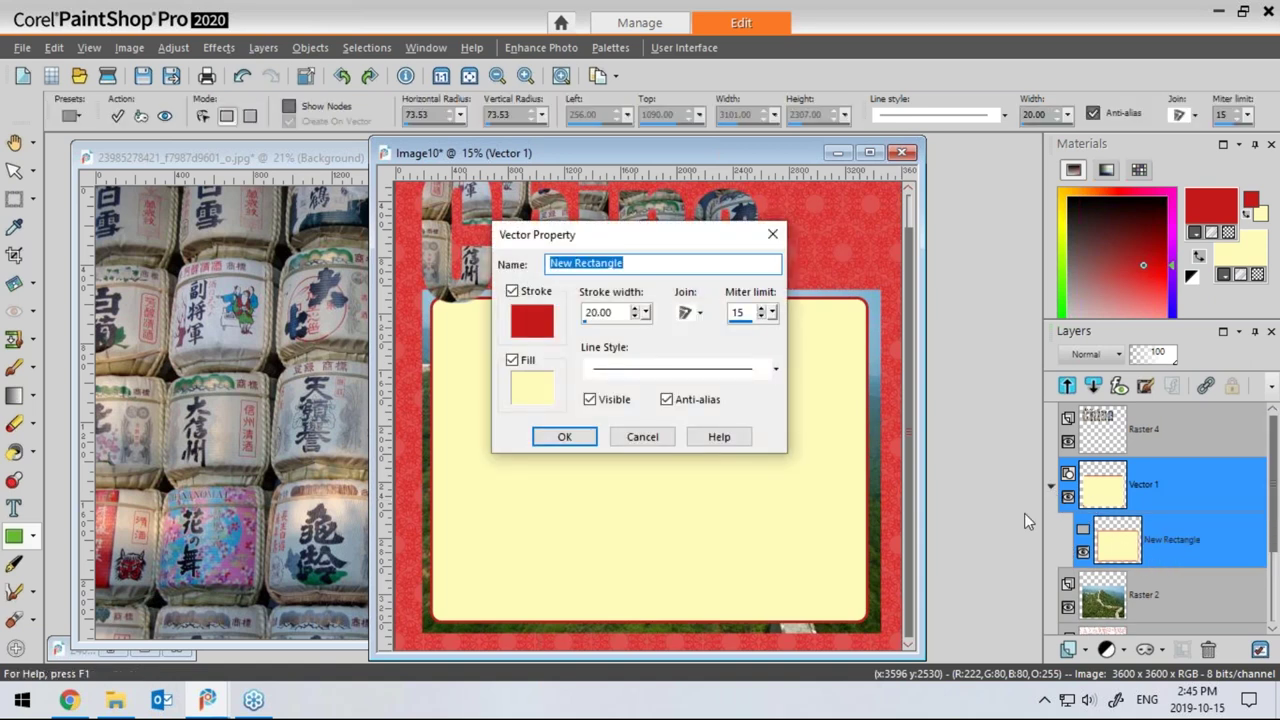
click(513, 361)
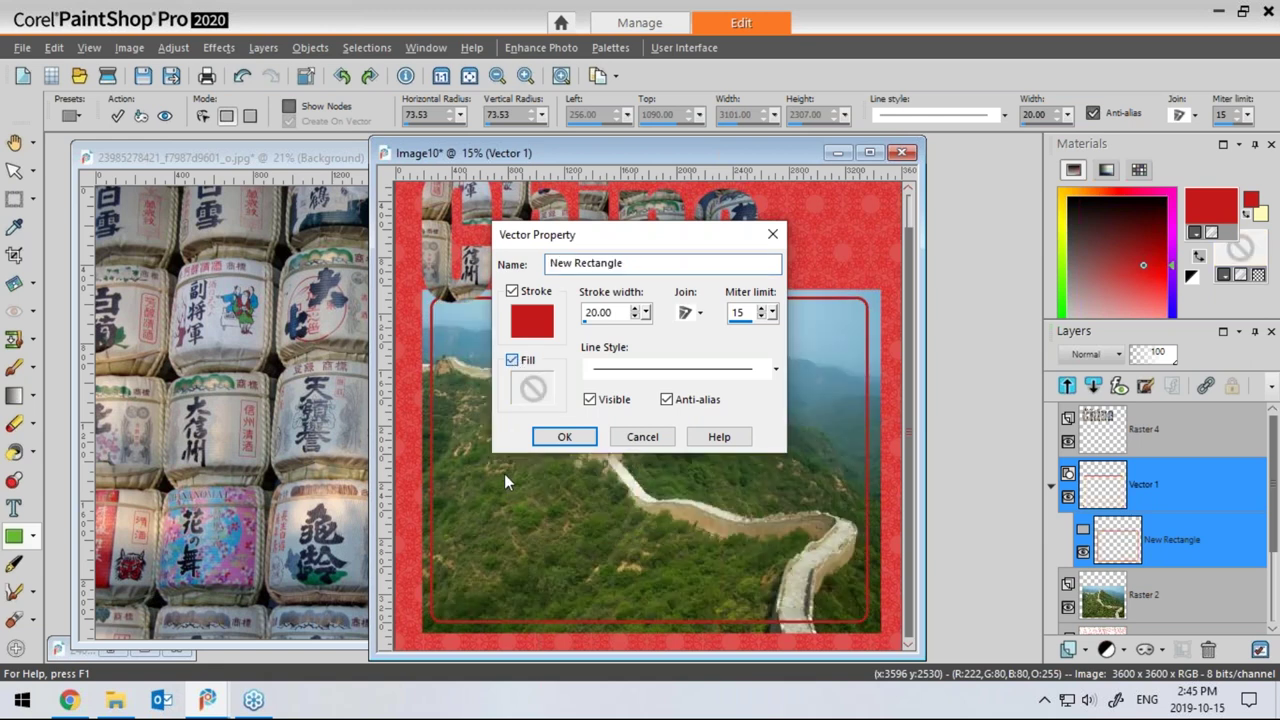
click(566, 436)
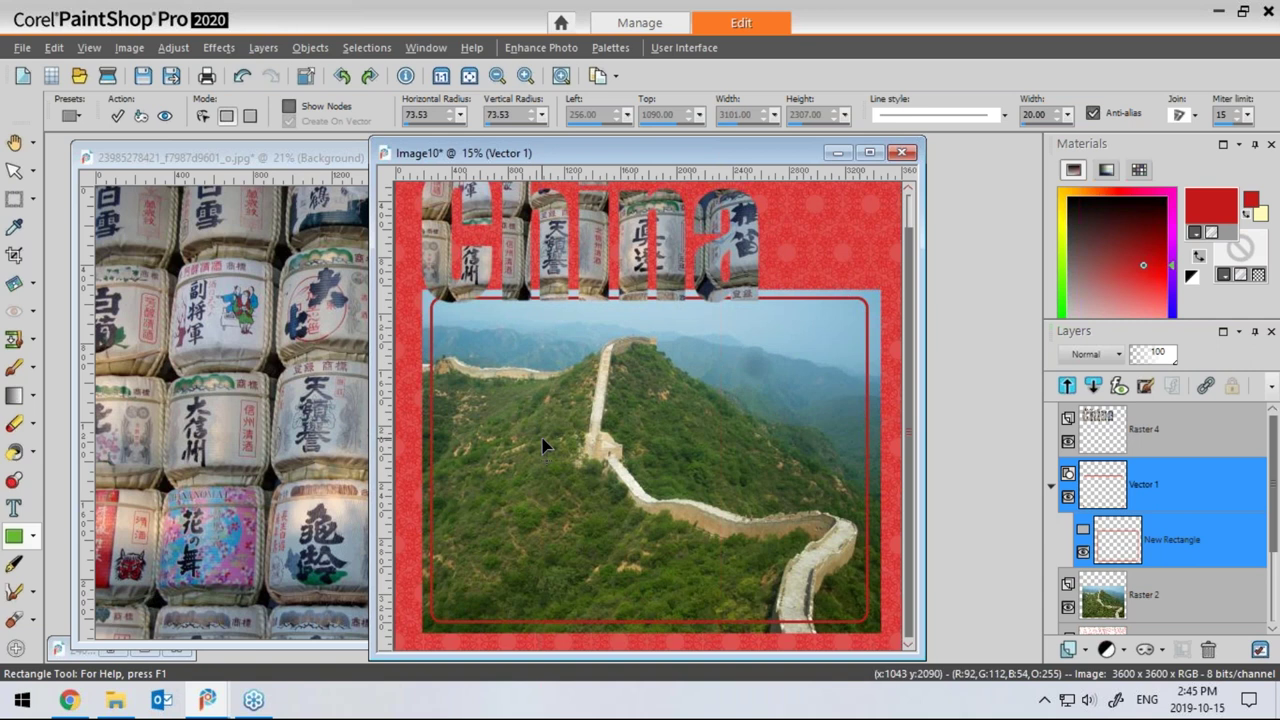
double_click(1168, 535)
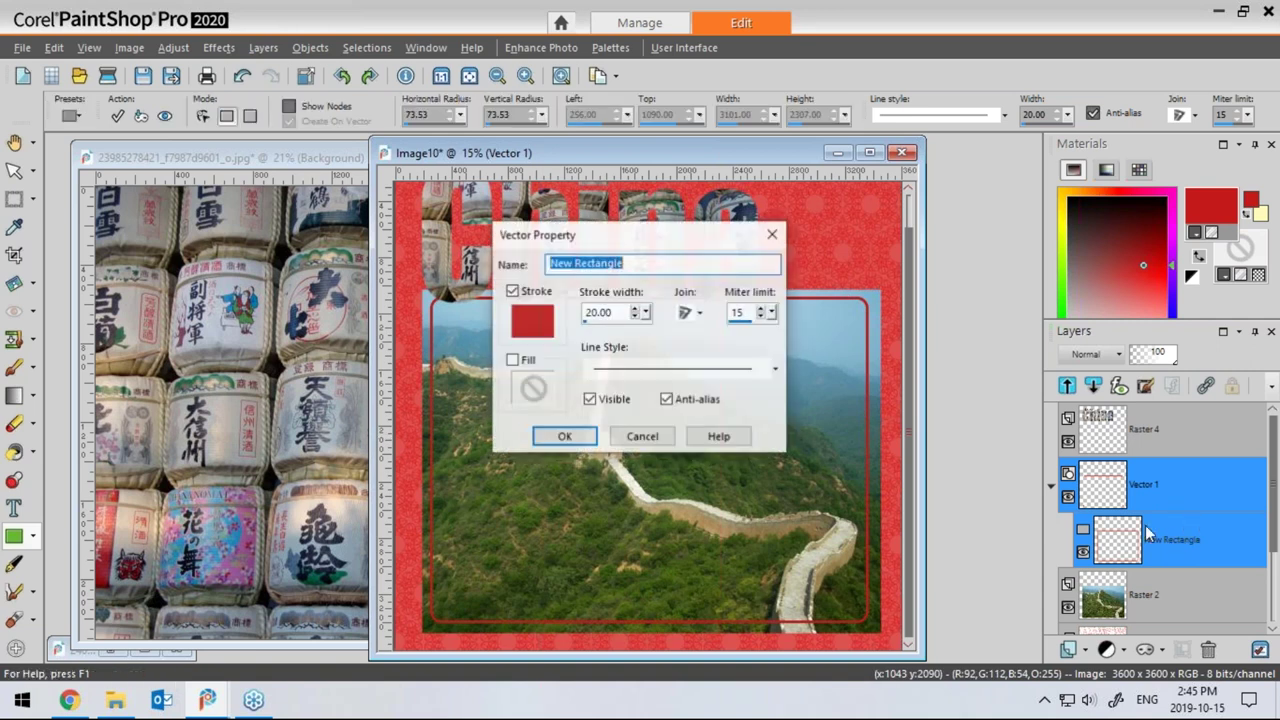
click(587, 313)
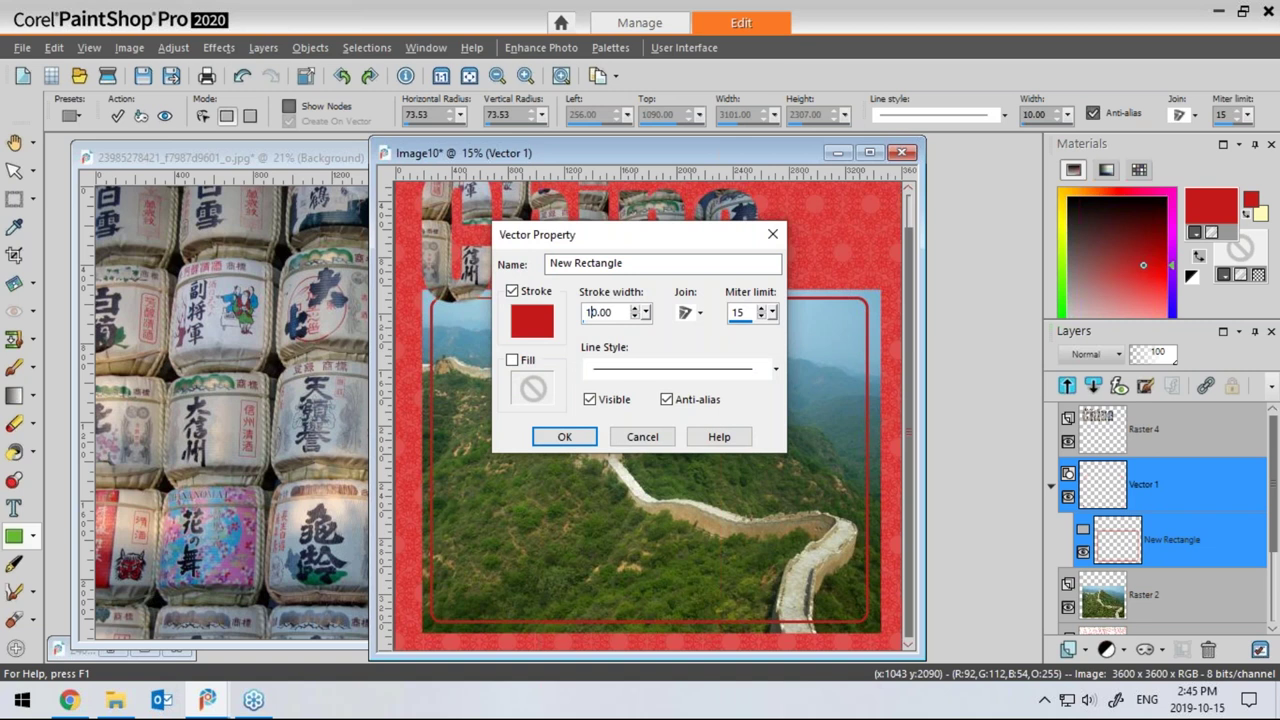
click(565, 437)
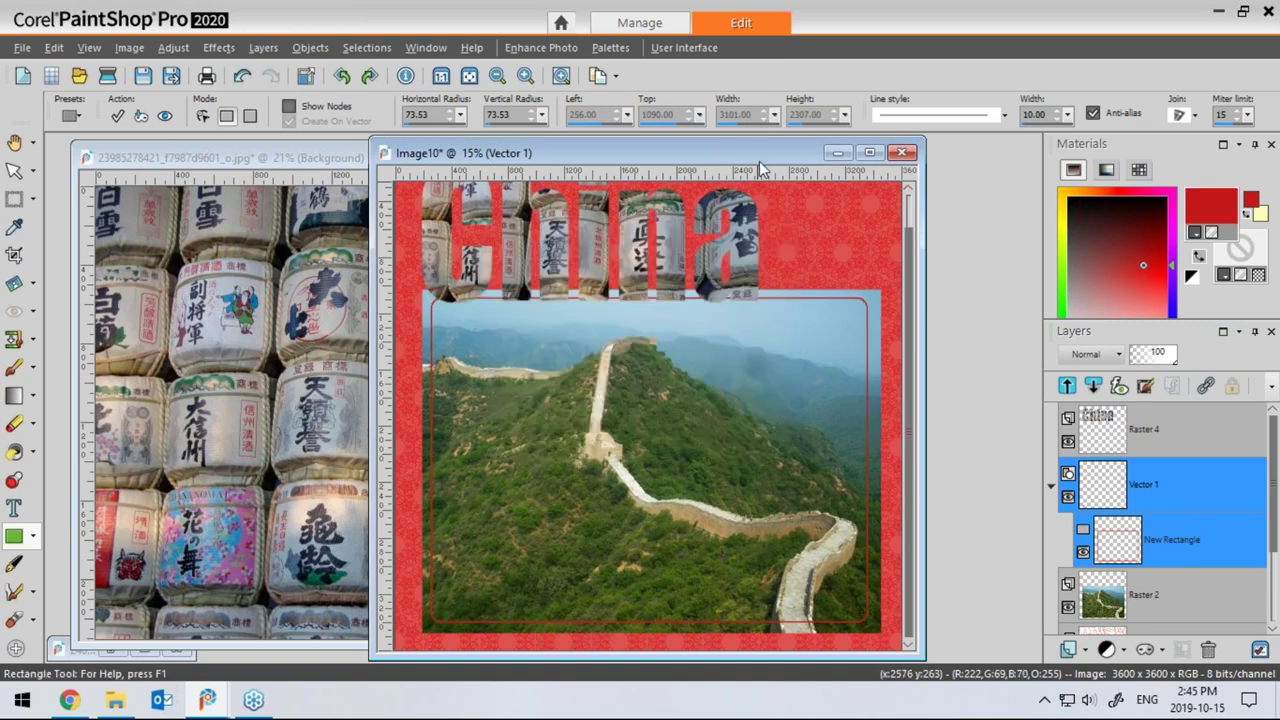
Add a new raster layer with default settings above the China title layer
drag(760, 169, 755, 209)
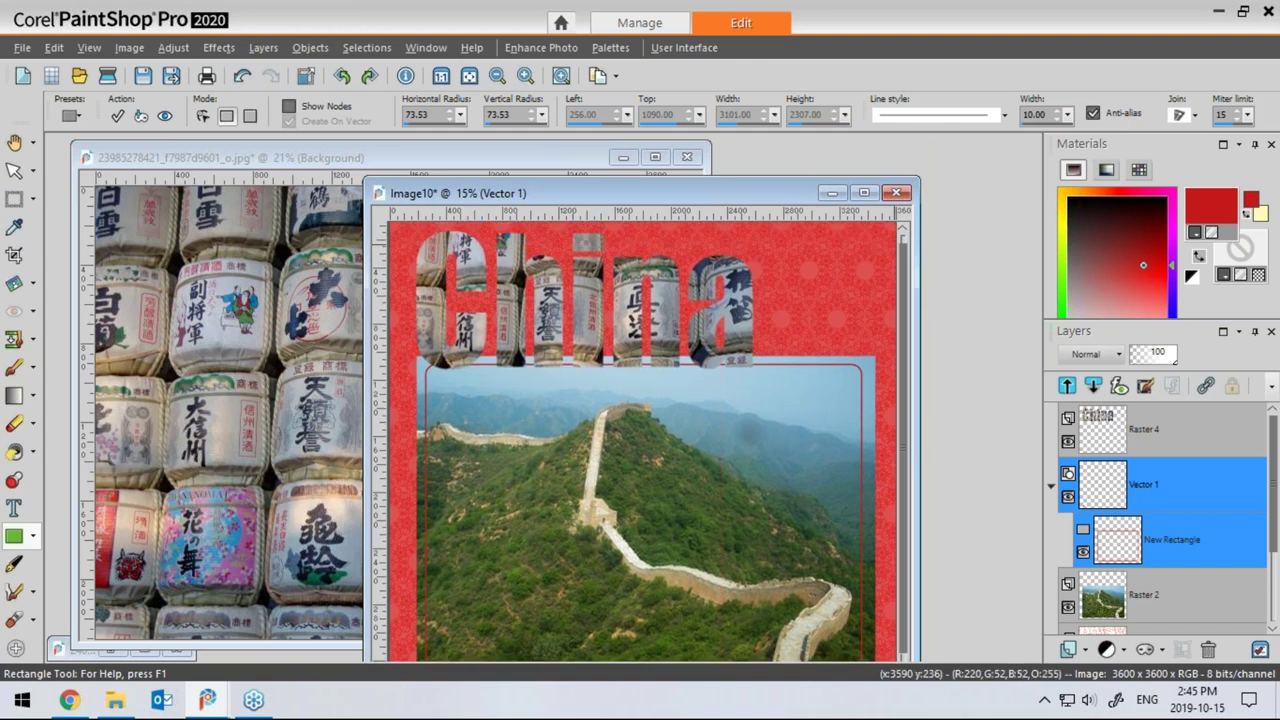
key(minus)
drag(705, 165, 763, 172)
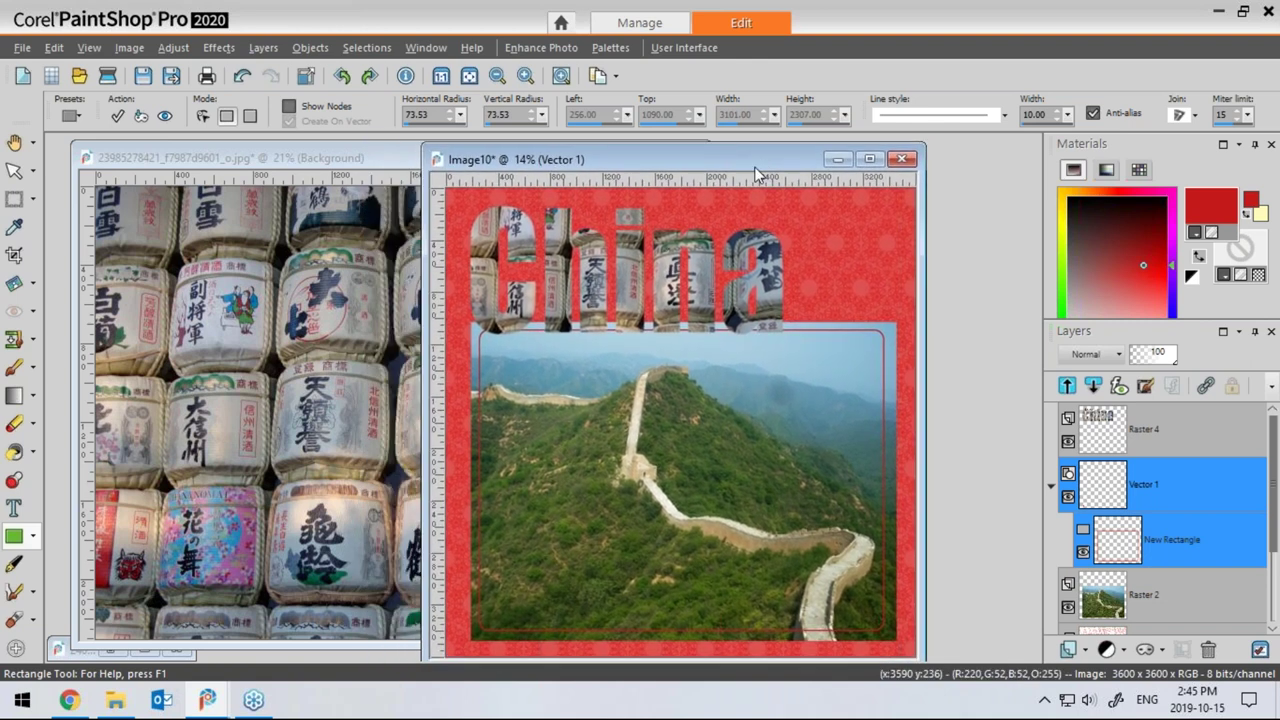
click(1160, 443)
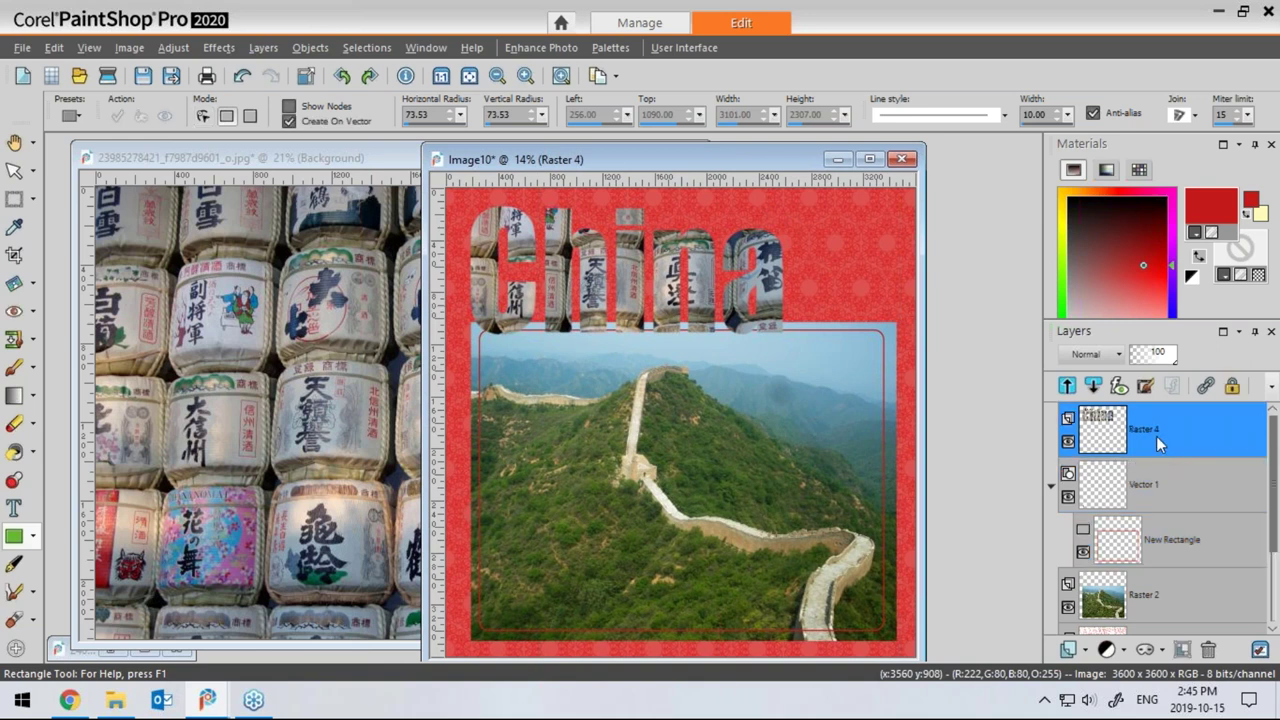
click(1085, 650)
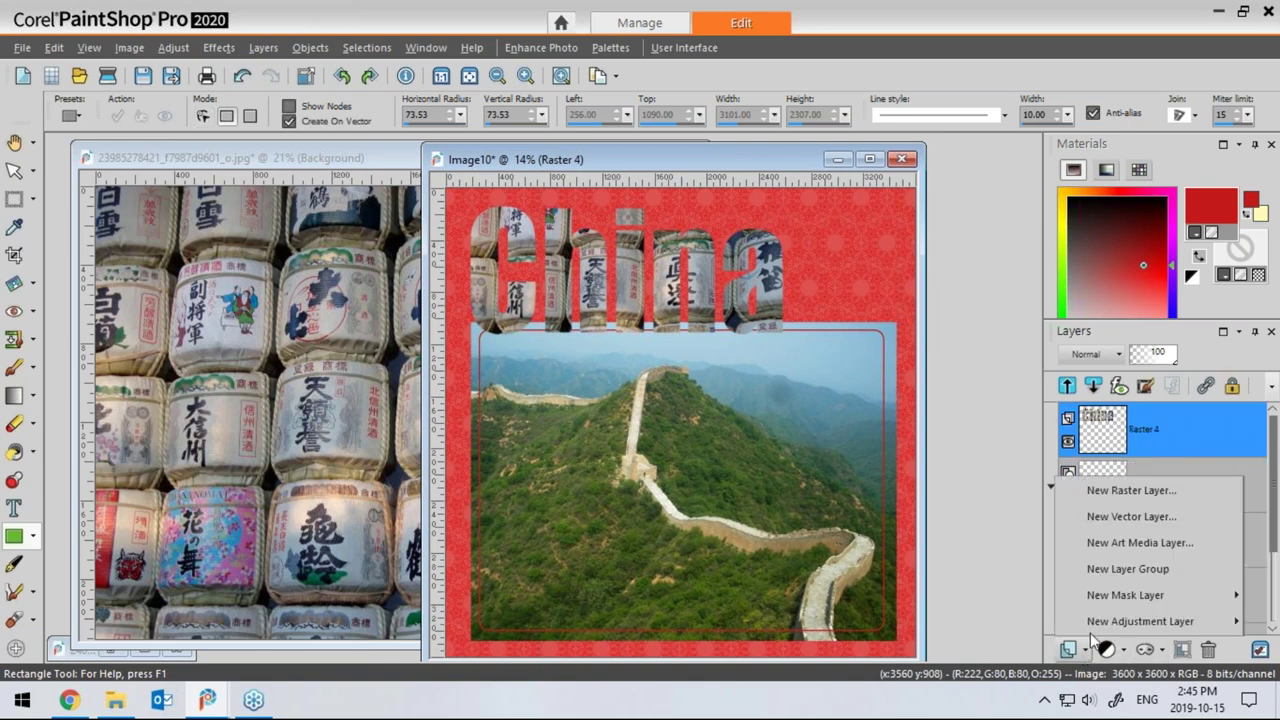
click(1108, 496)
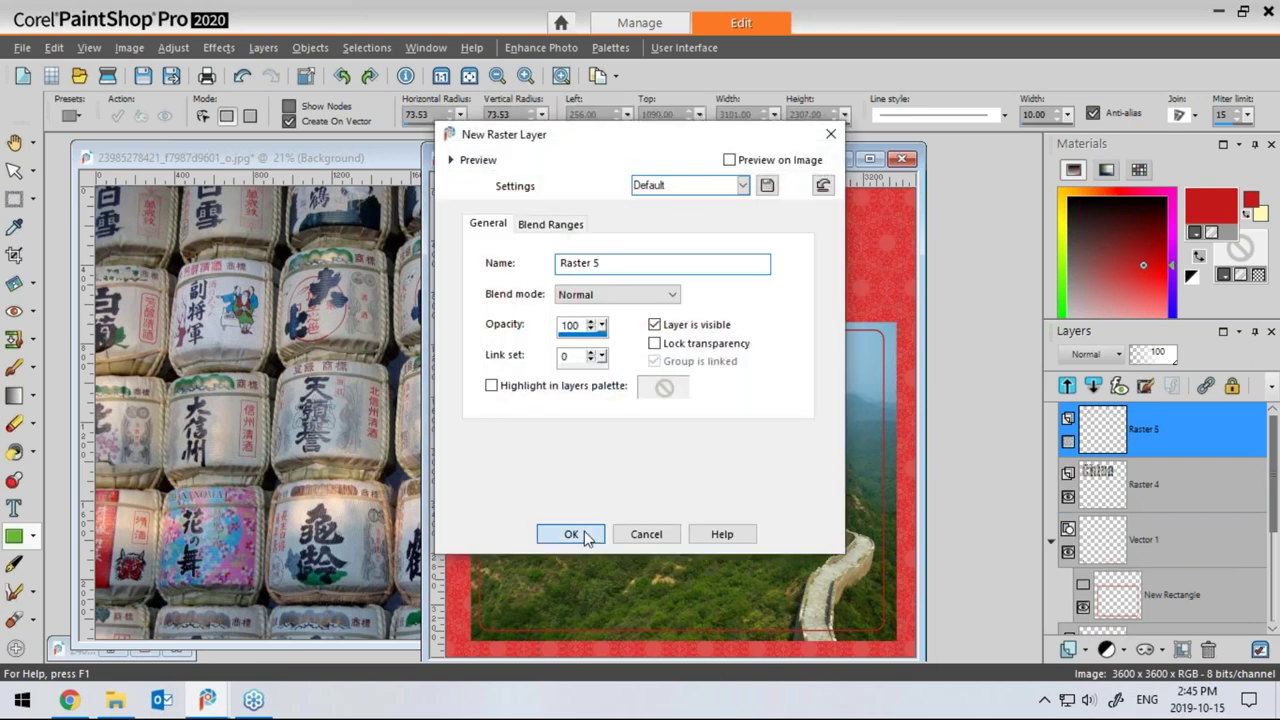
click(572, 528)
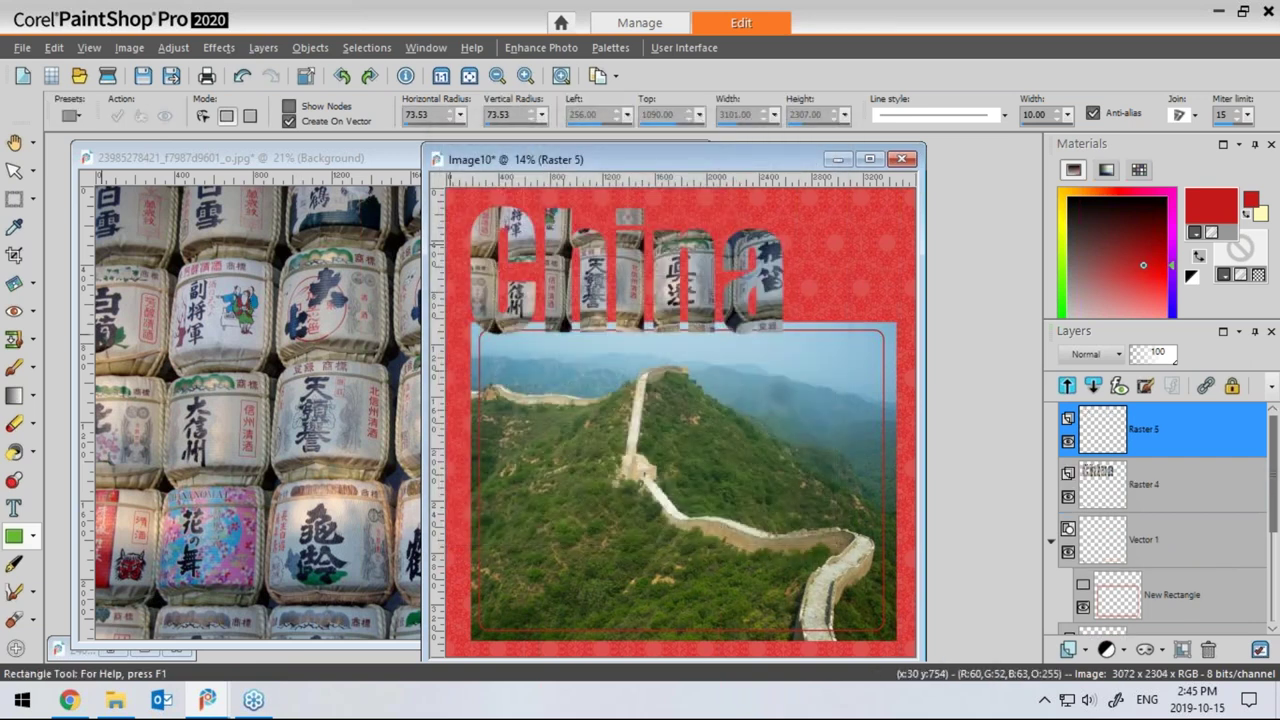
Load the yellow Light-String picture tube for painting on the empty raster layer of the China page
click(14, 483)
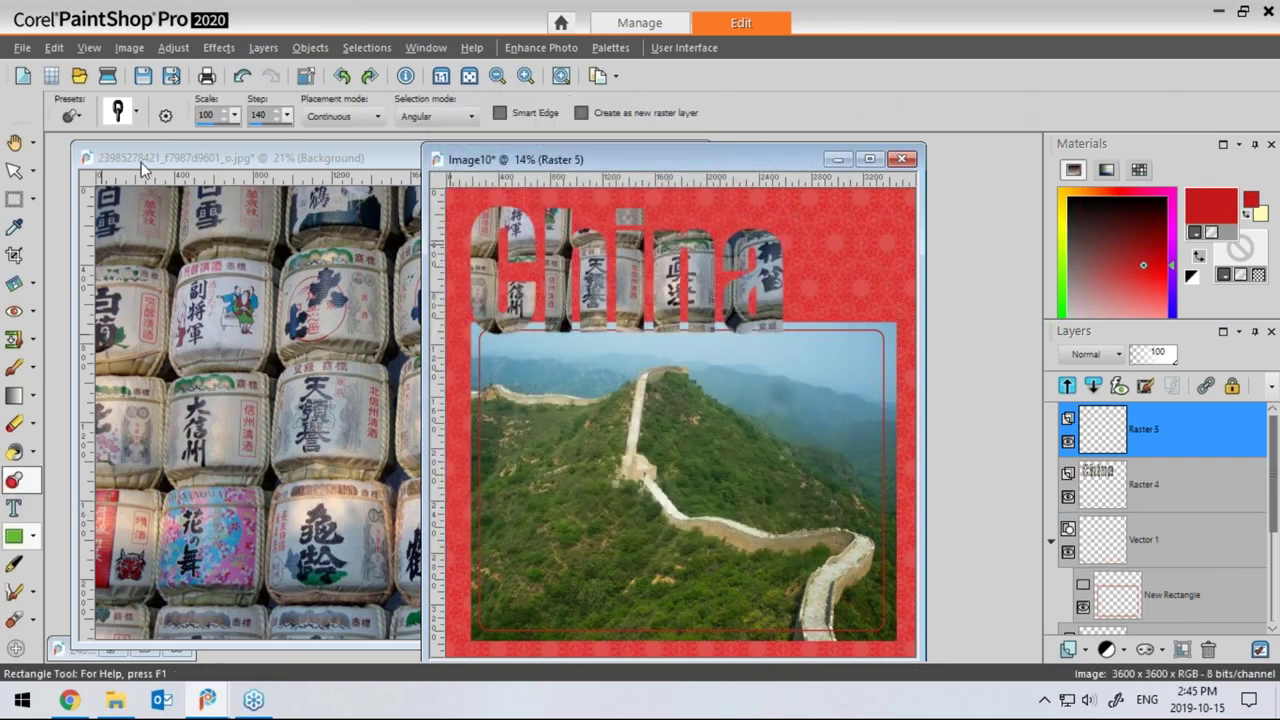
click(136, 116)
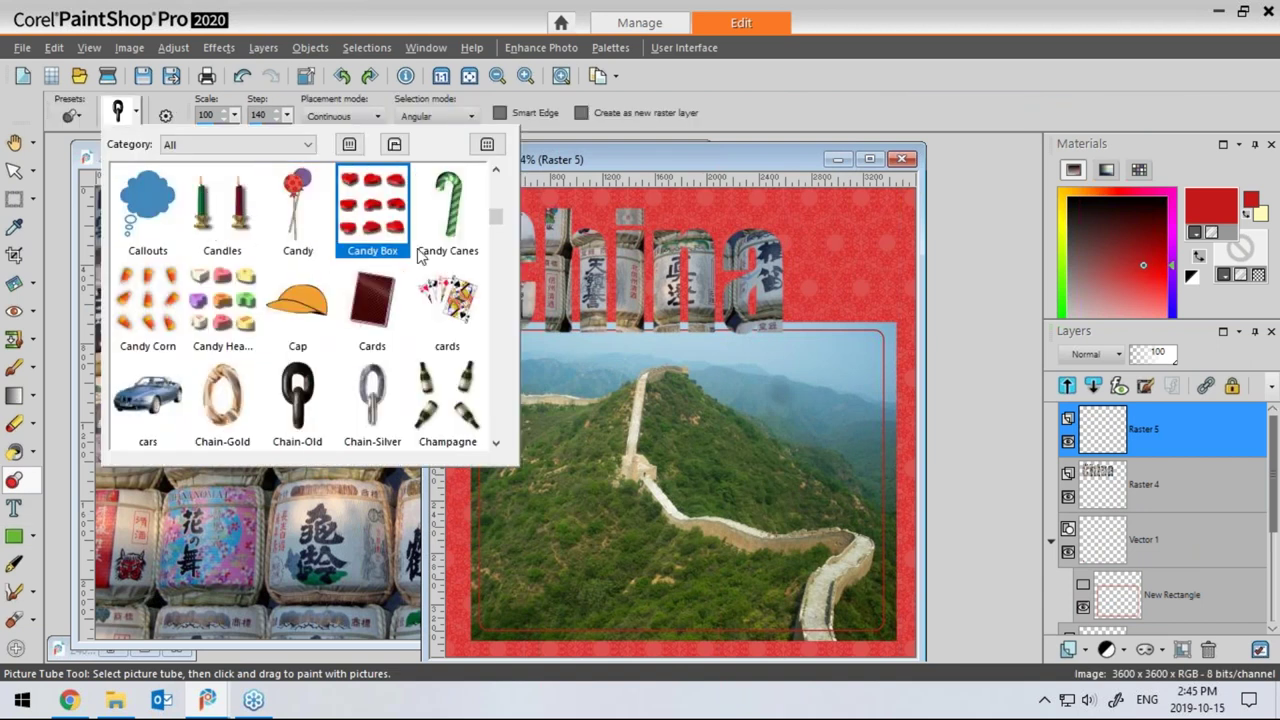
drag(500, 224, 506, 272)
drag(505, 288, 509, 320)
click(375, 305)
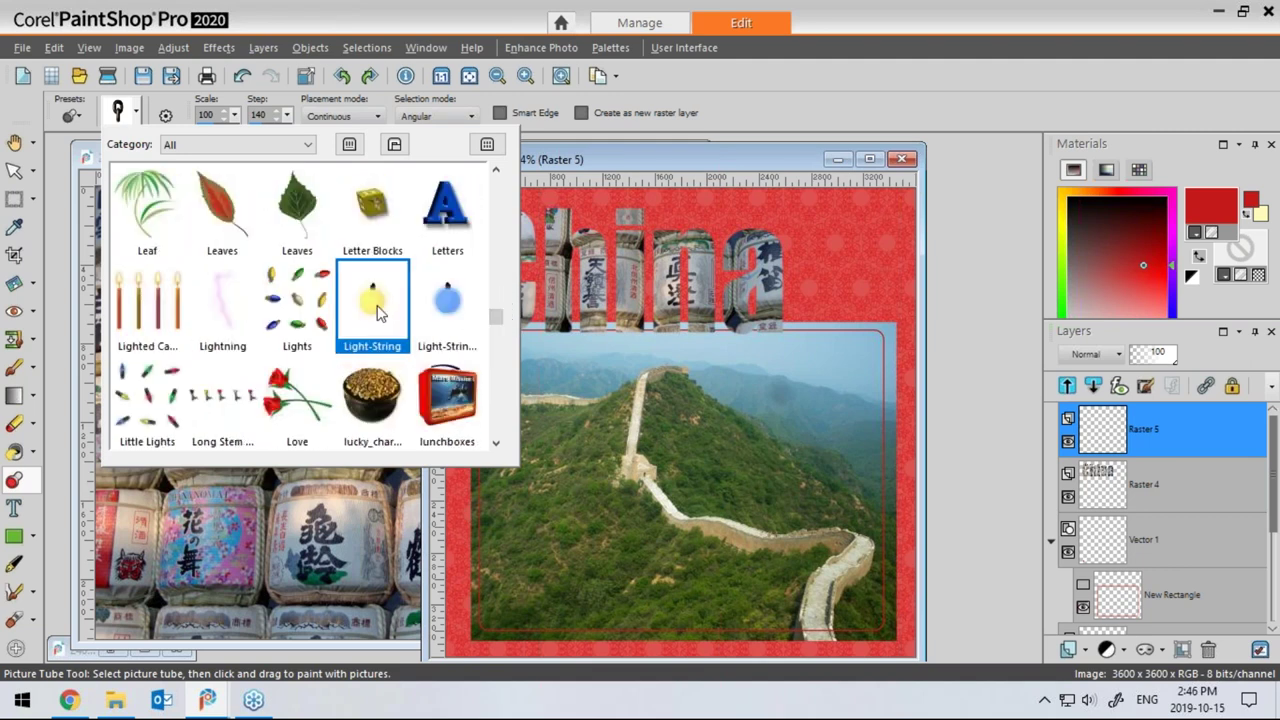
click(377, 307)
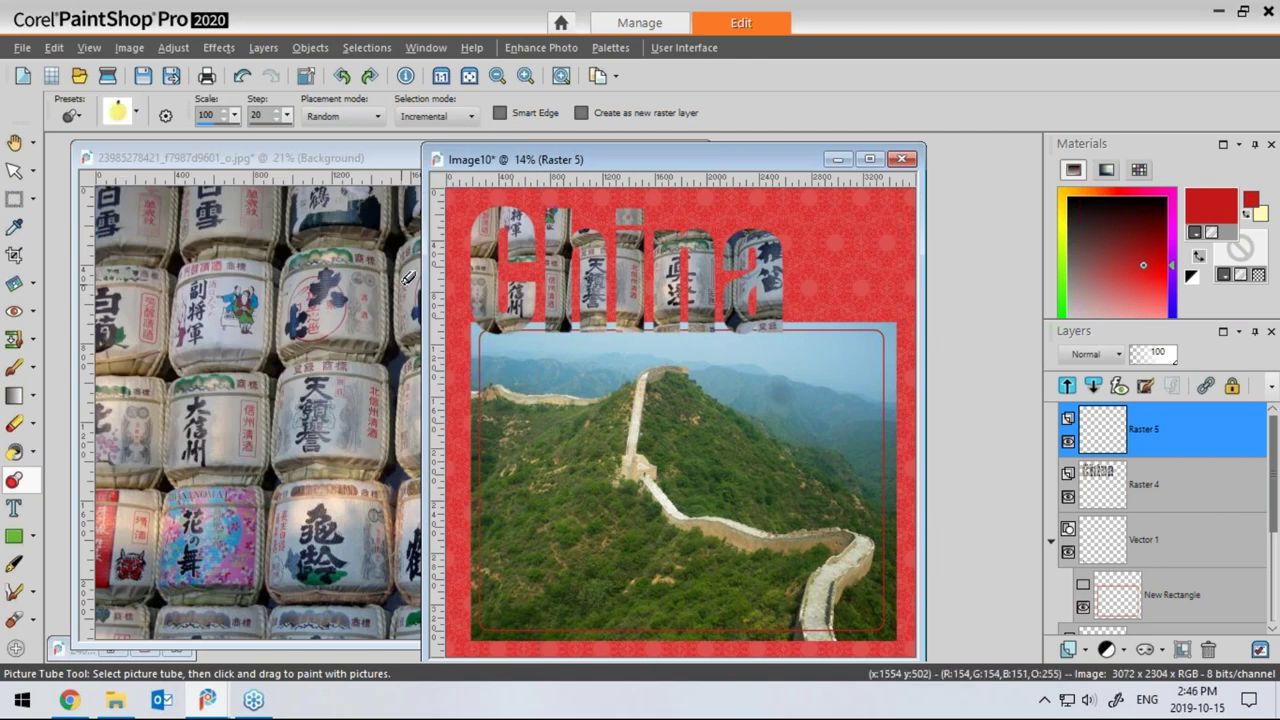
drag(424, 240, 267, 210)
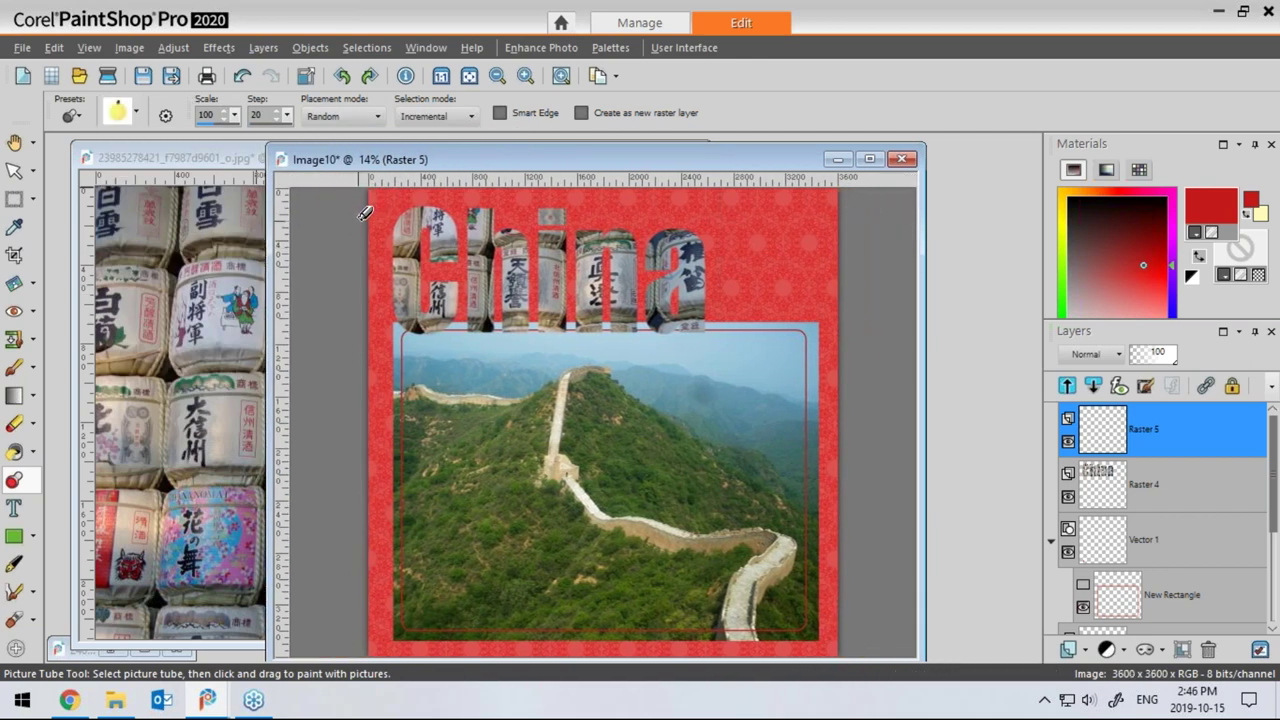
Try painting the light string across the page's upper edge at scales 100 and 75, undoing each stroke
mouse_move(370, 186)
mouse_down()
mouse_move(424, 226)
mouse_move(544, 234)
mouse_move(842, 192)
mouse_up()
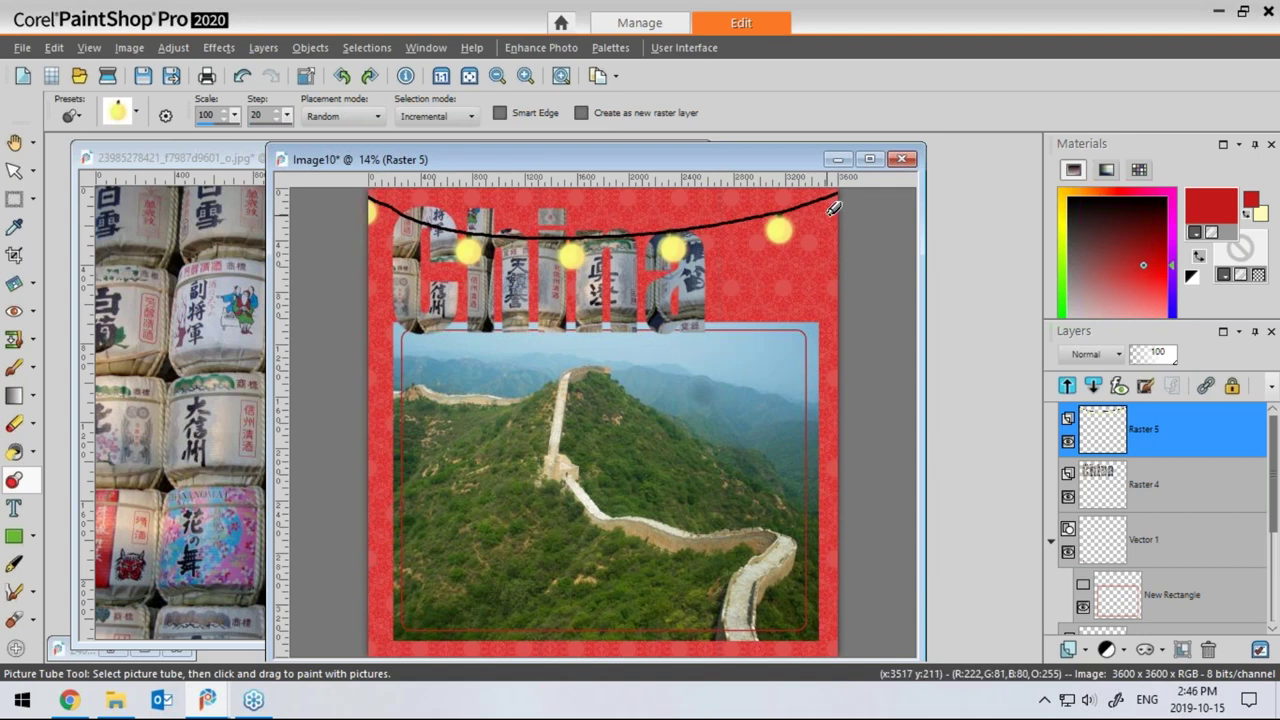
key(ctrl+z)
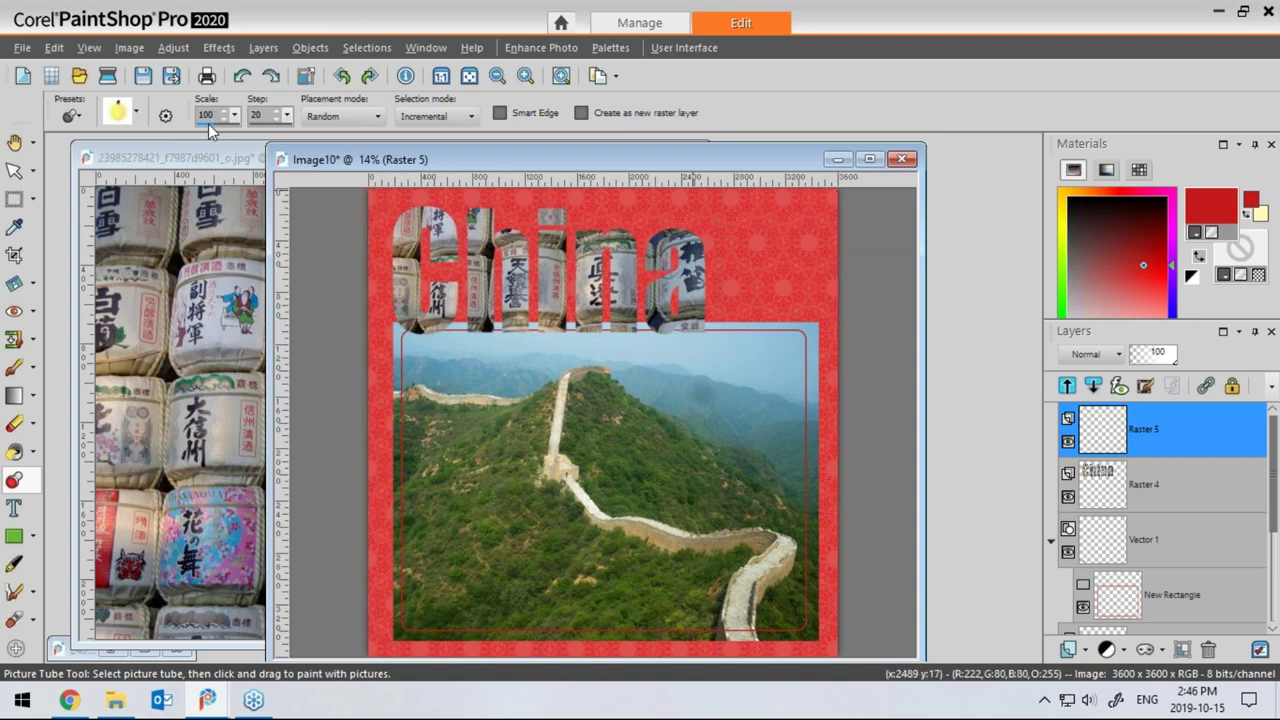
mouse_move(370, 192)
mouse_down()
mouse_move(590, 222)
mouse_move(800, 200)
mouse_move(846, 178)
mouse_up()
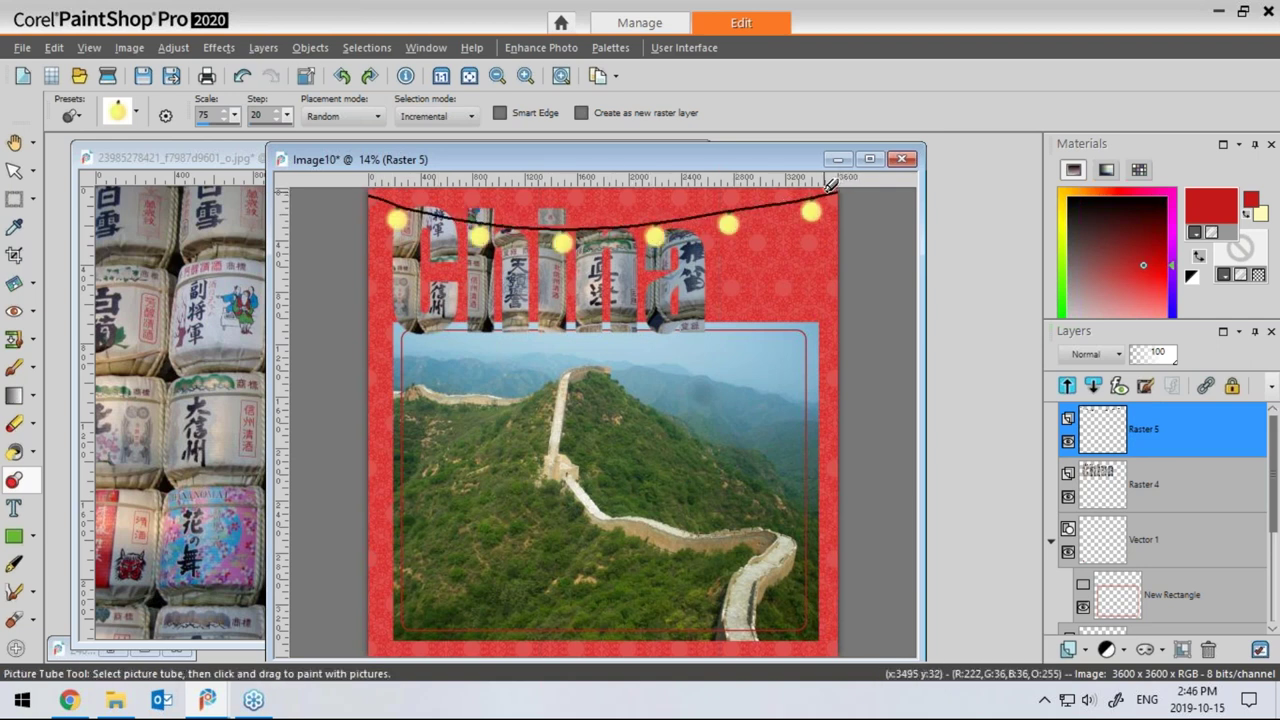
key(ctrl+z)
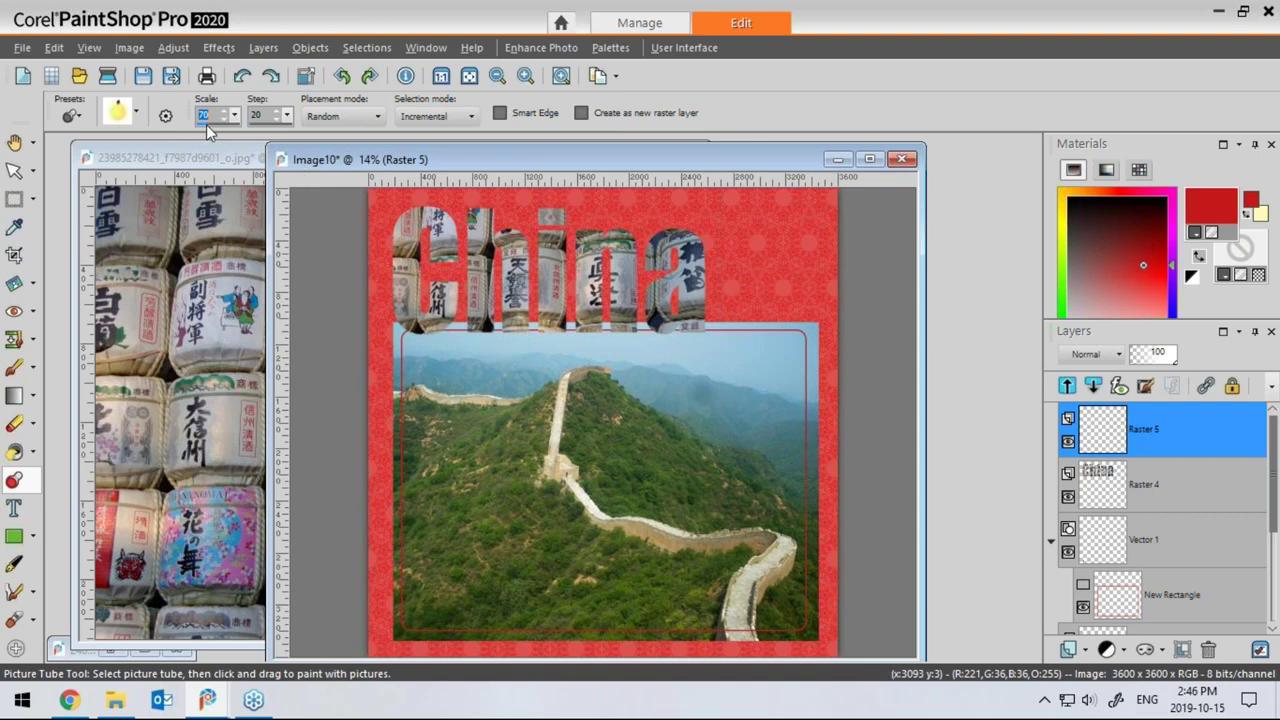
Set the picture tube scale to 60 and paint a sagging string of lights across the page's upper edge from corner to corner
text(60)
mouse_move(373, 185)
mouse_down()
mouse_move(455, 213)
mouse_move(620, 225)
mouse_move(855, 175)
mouse_move(857, 207)
mouse_up()
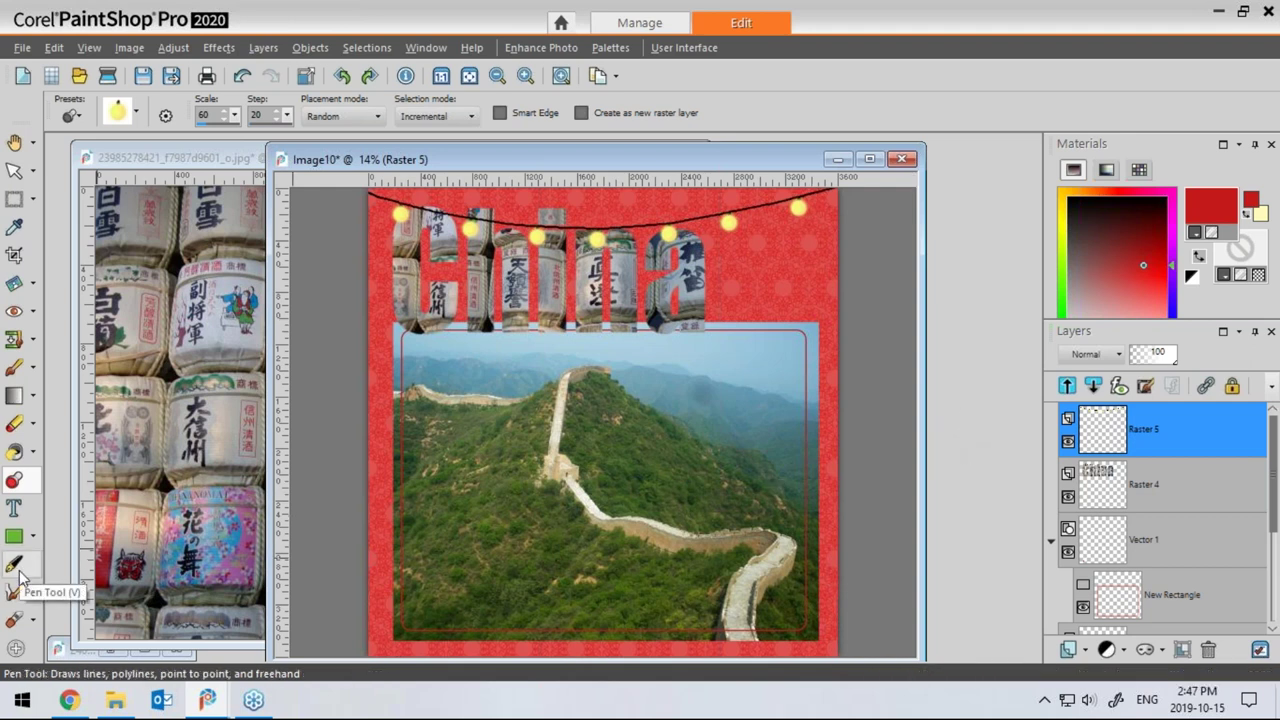
Prepare the Text tool with a solid #d0d5c4 fill sampled from the Great Wall's pale stone and no stroke material
click(14, 510)
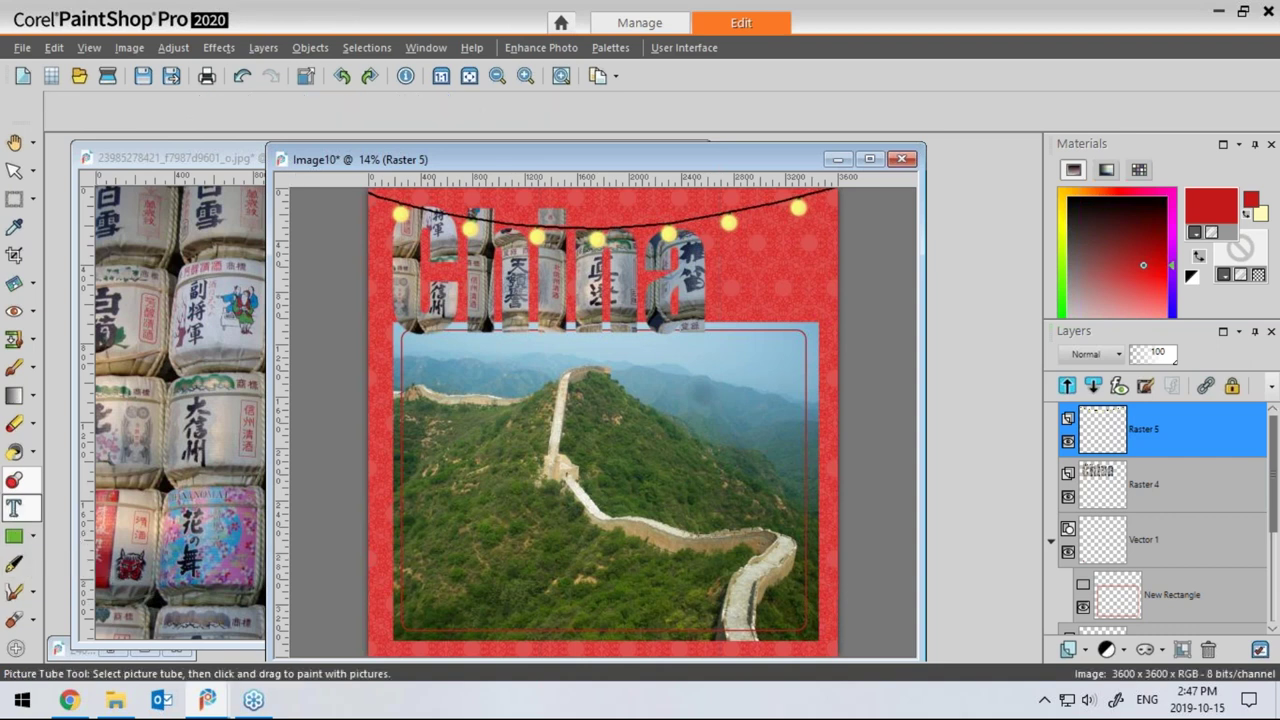
click(1224, 279)
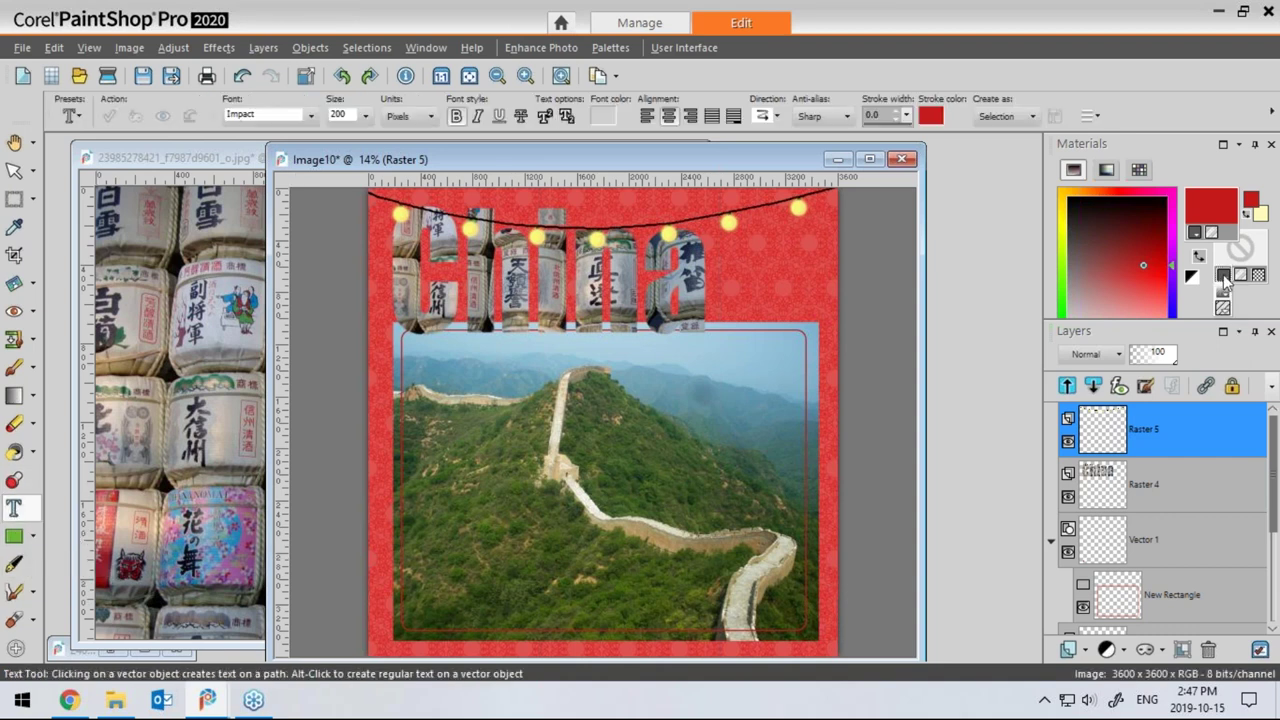
click(1224, 282)
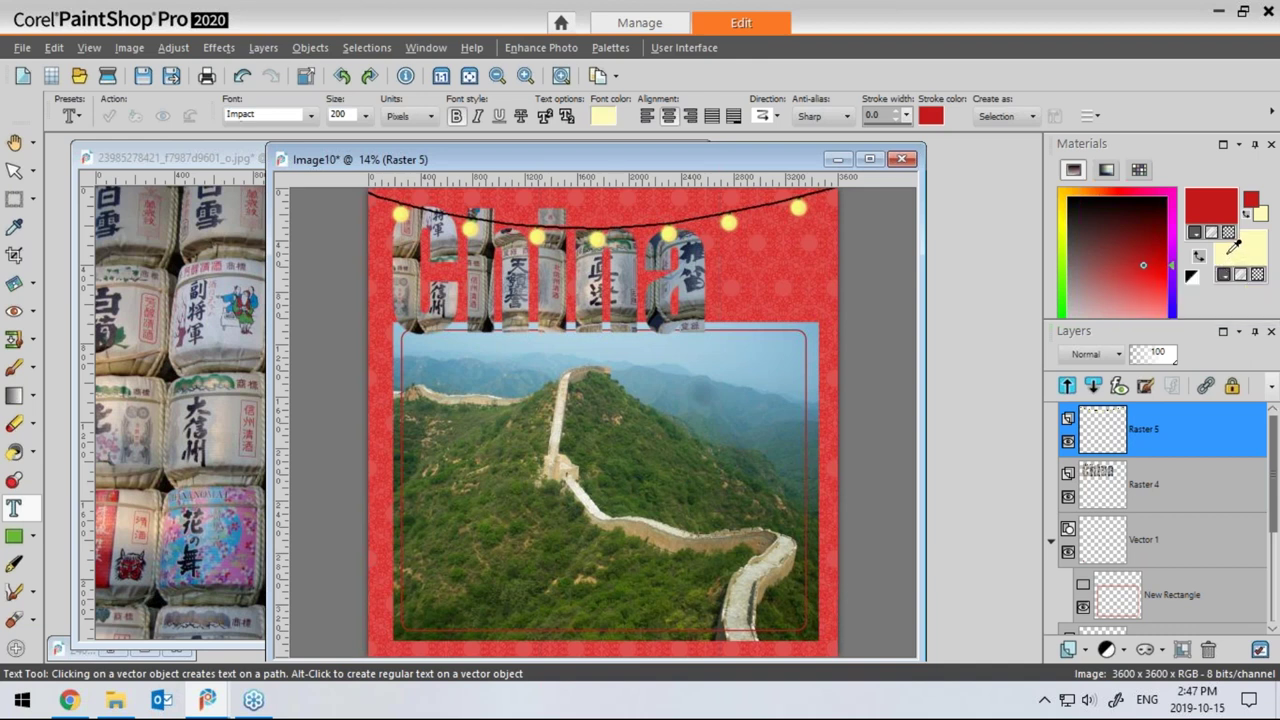
click(1236, 248)
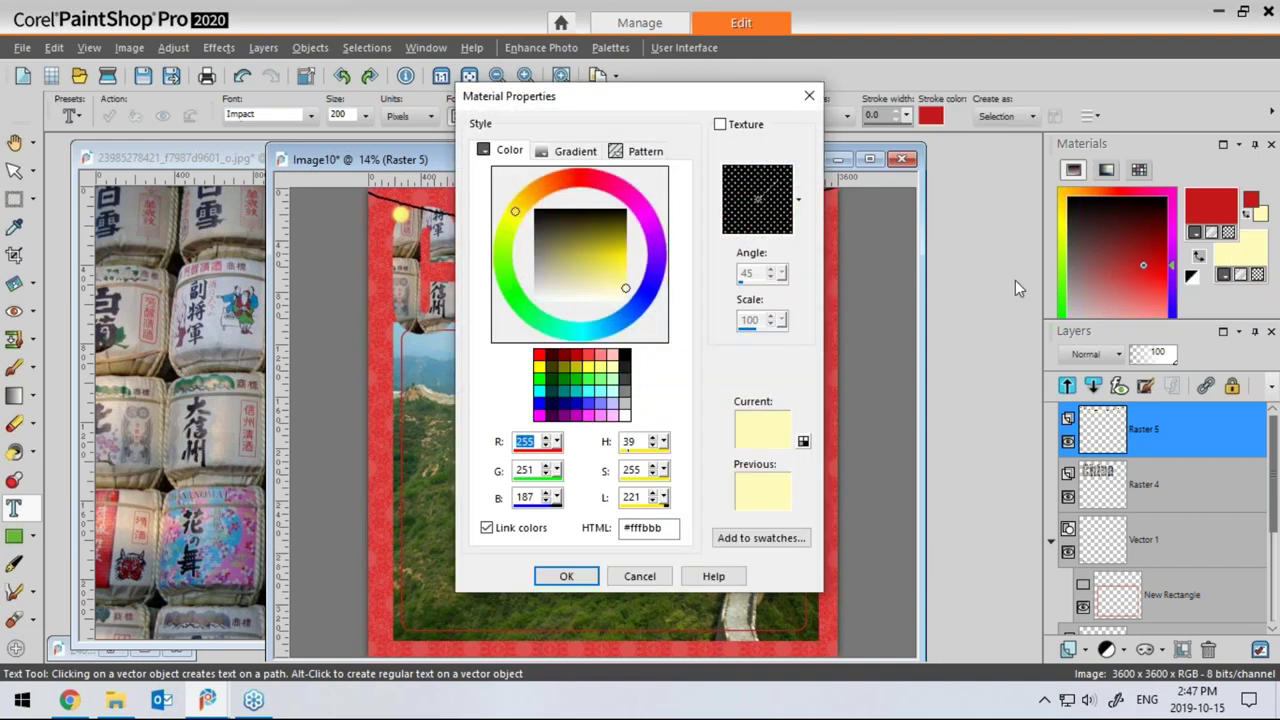
drag(657, 100, 321, 105)
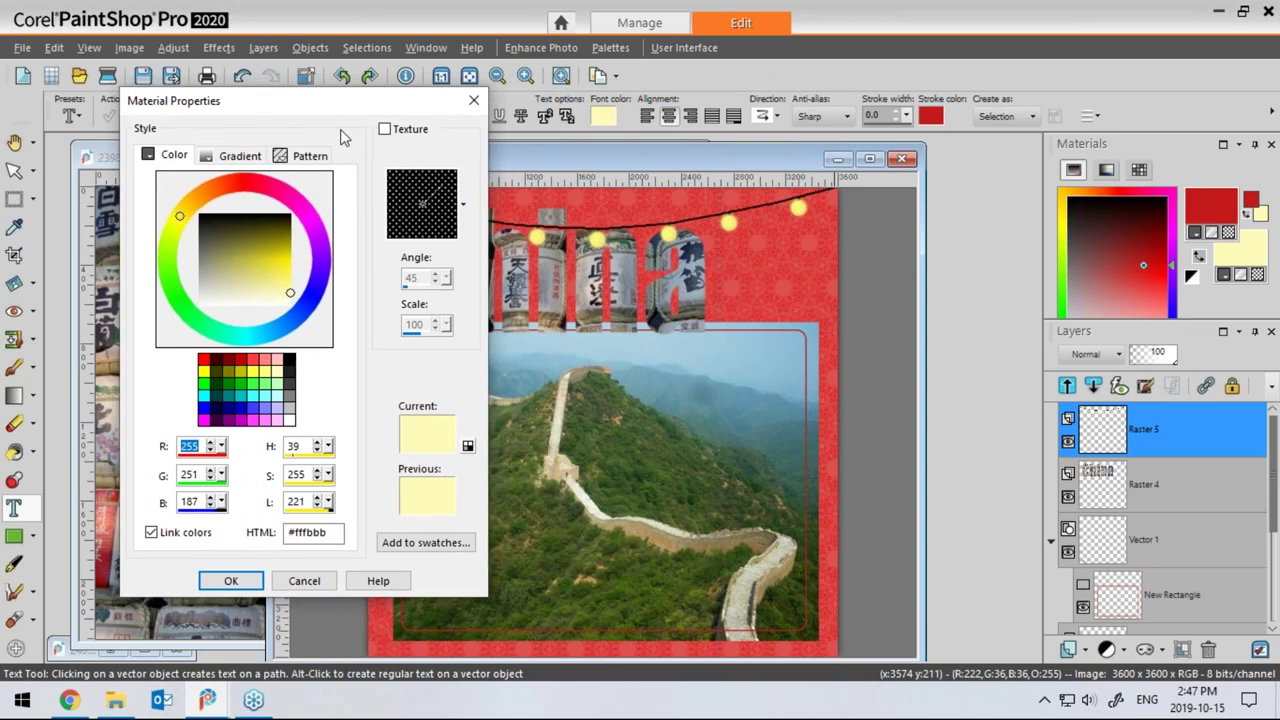
click(769, 556)
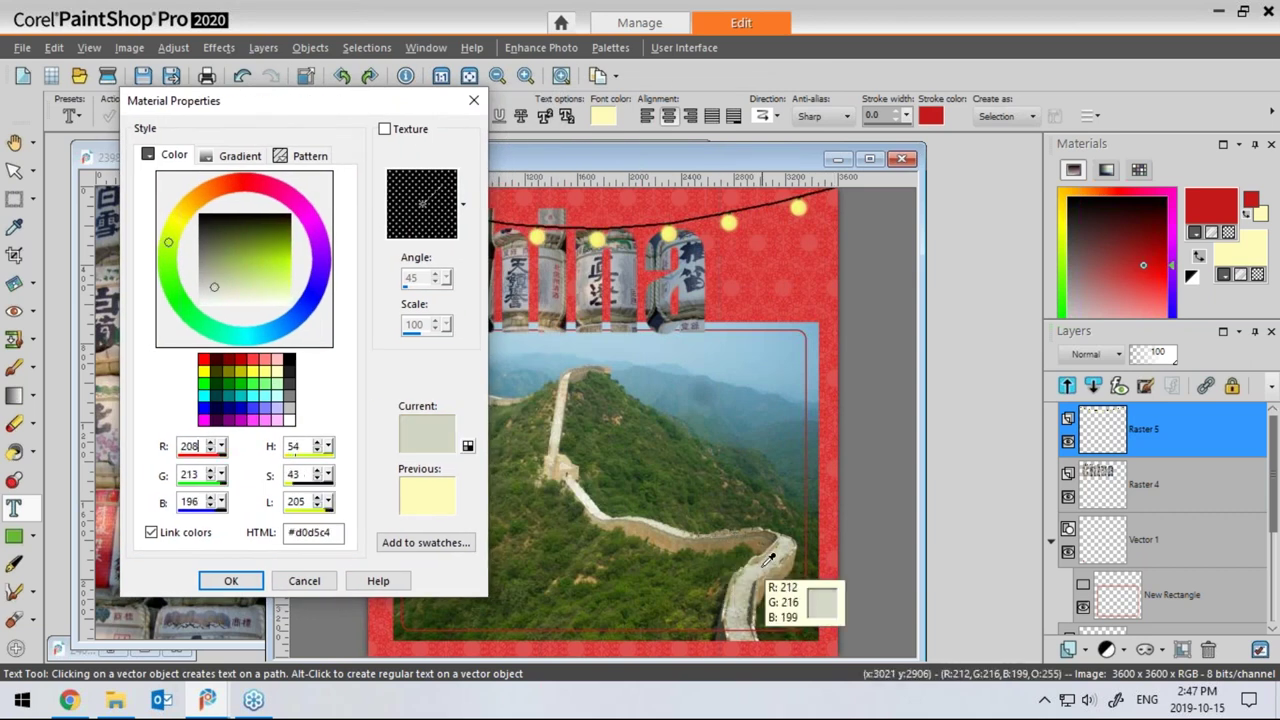
click(237, 588)
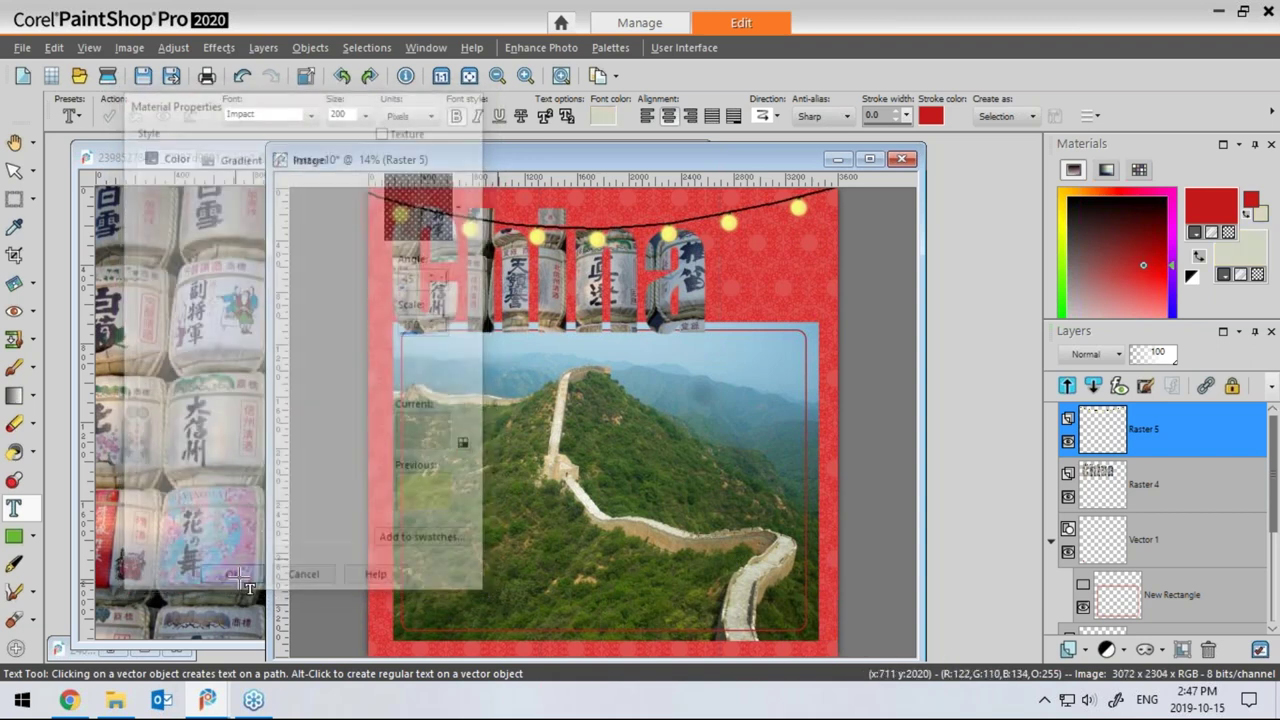
click(1228, 232)
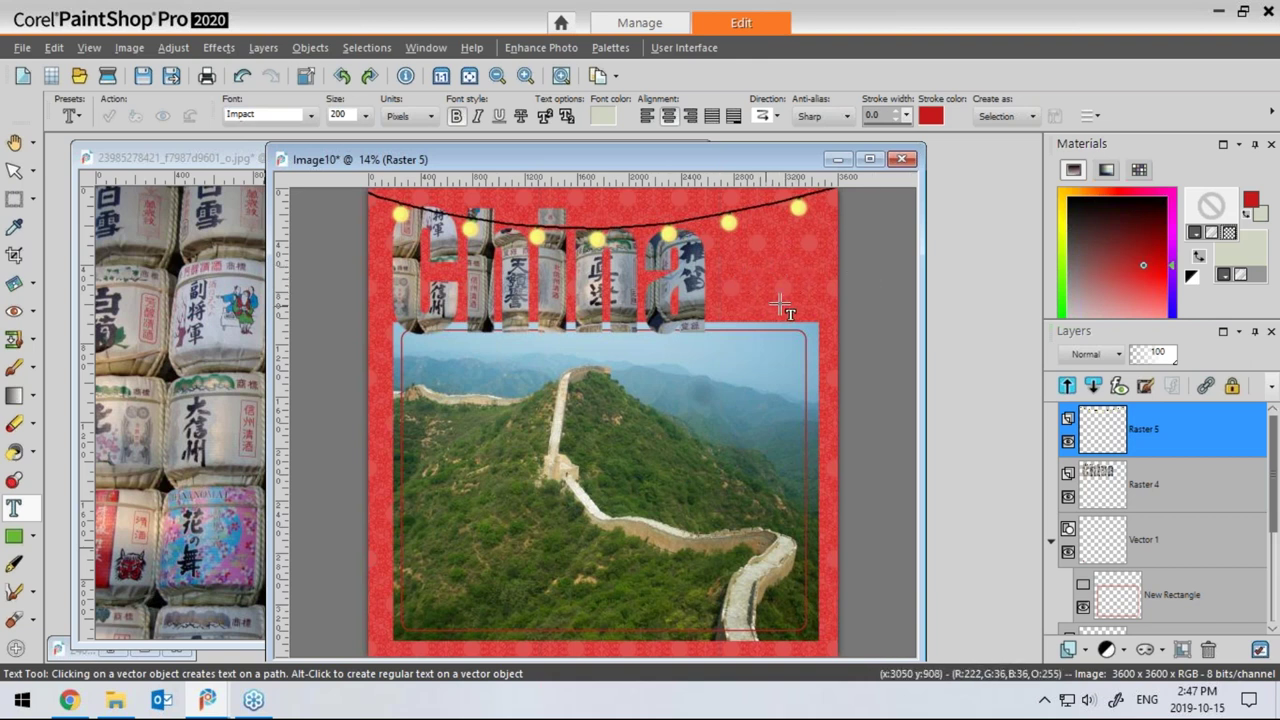
Set the text font to Matura MT Script Capitals
click(300, 115)
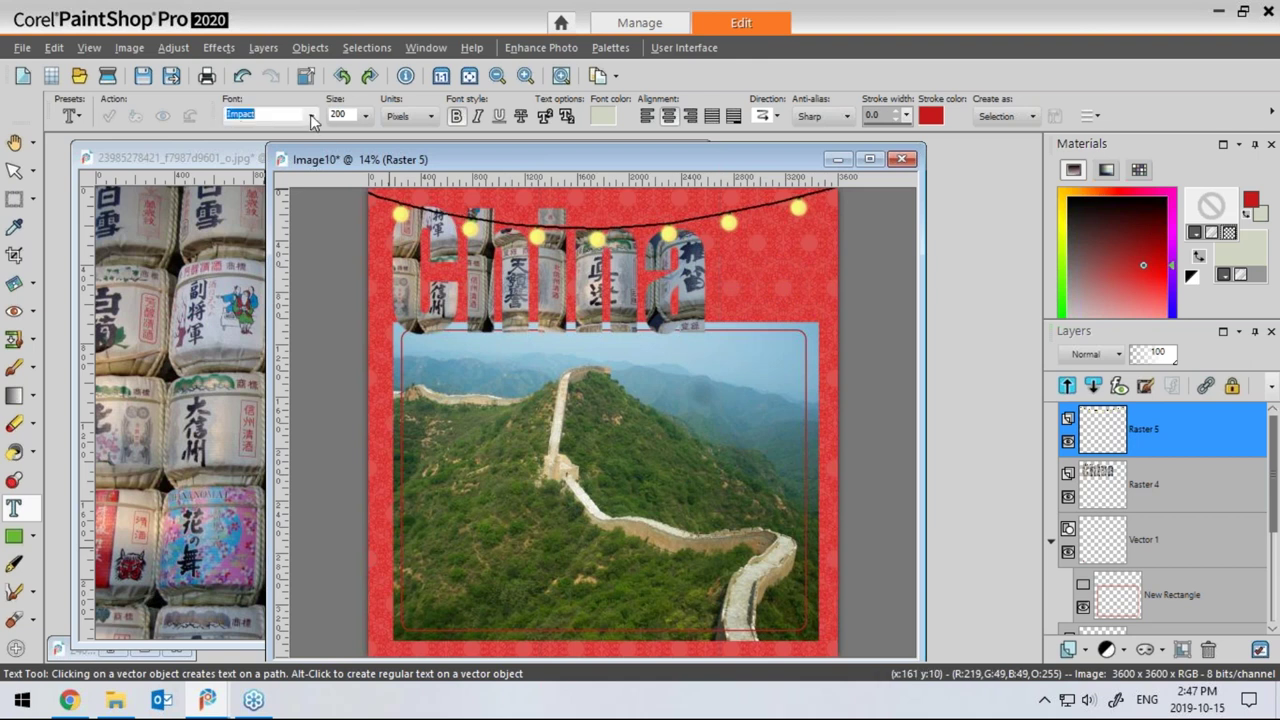
click(311, 115)
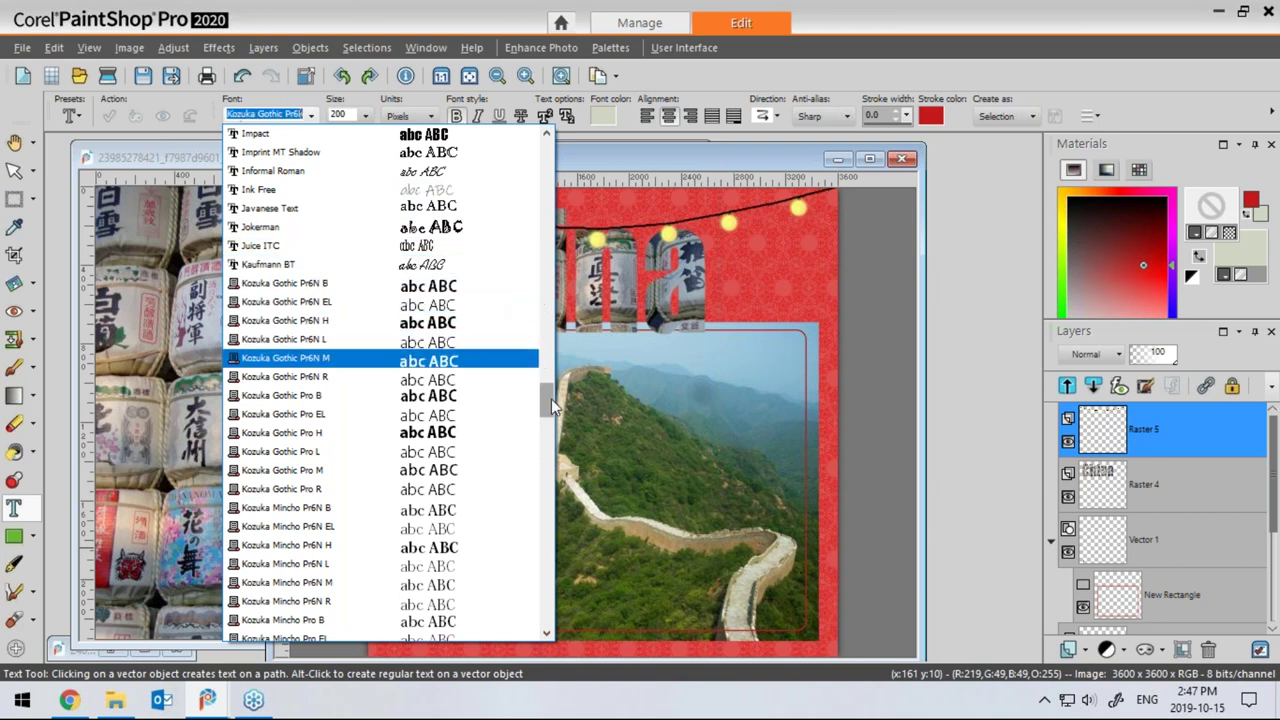
drag(551, 400, 549, 454)
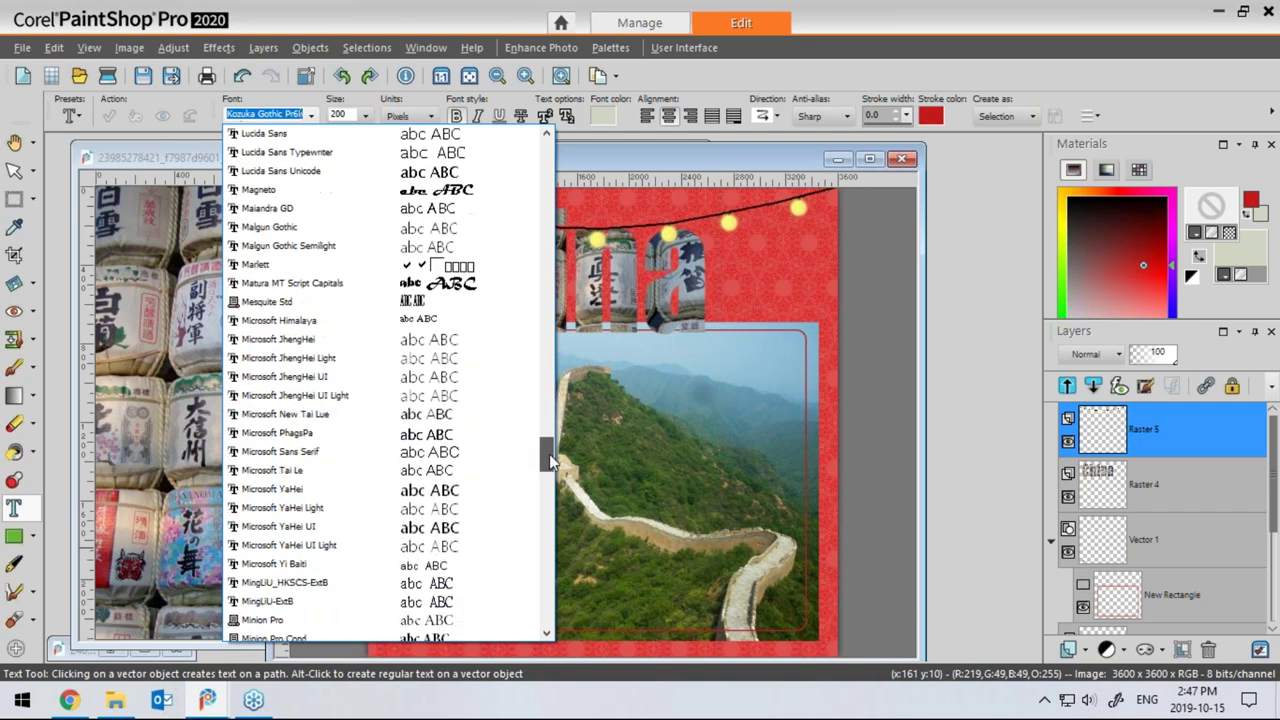
click(451, 286)
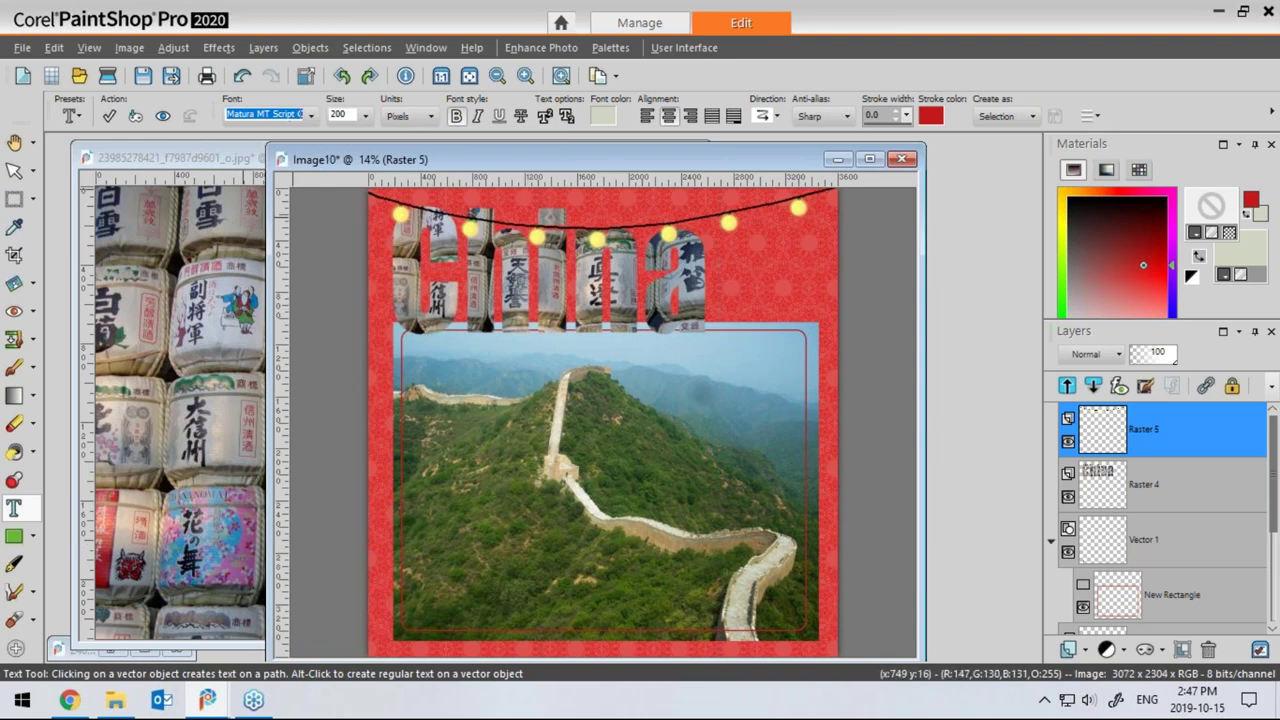
Try adding July 2009 on two lines beside the China title as a text selection, and deselect it
click(741, 277)
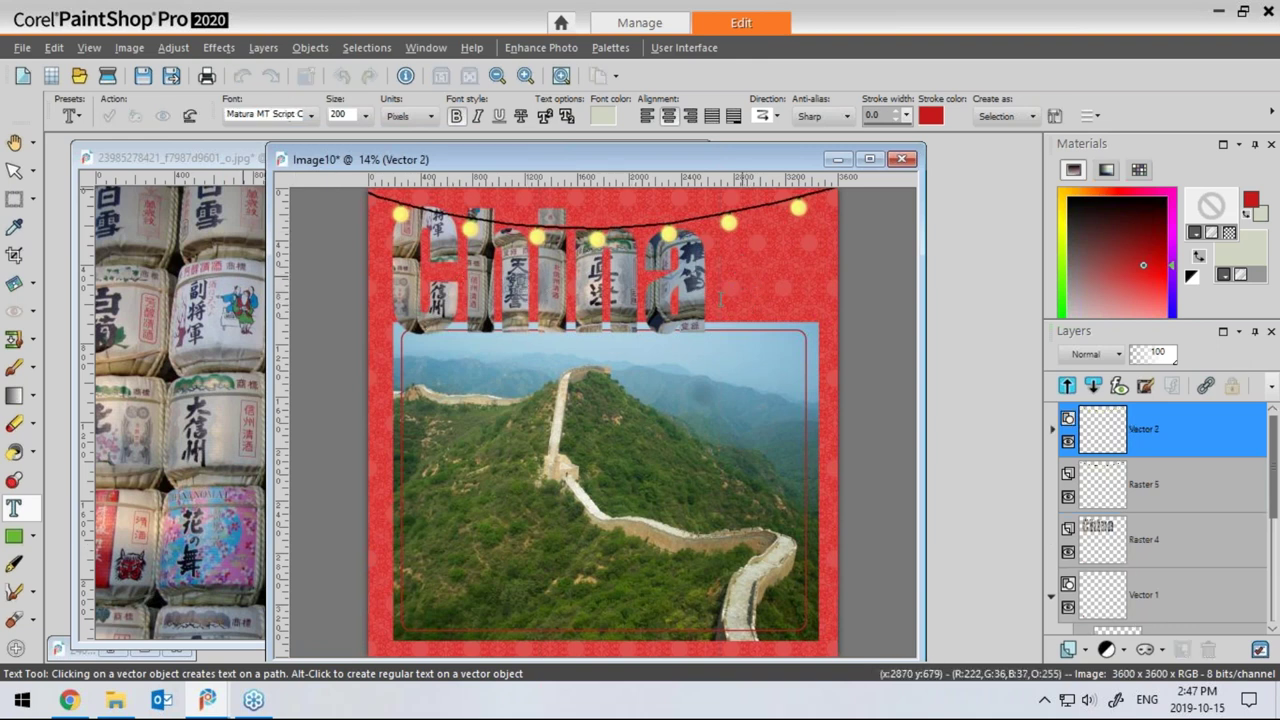
text(July)
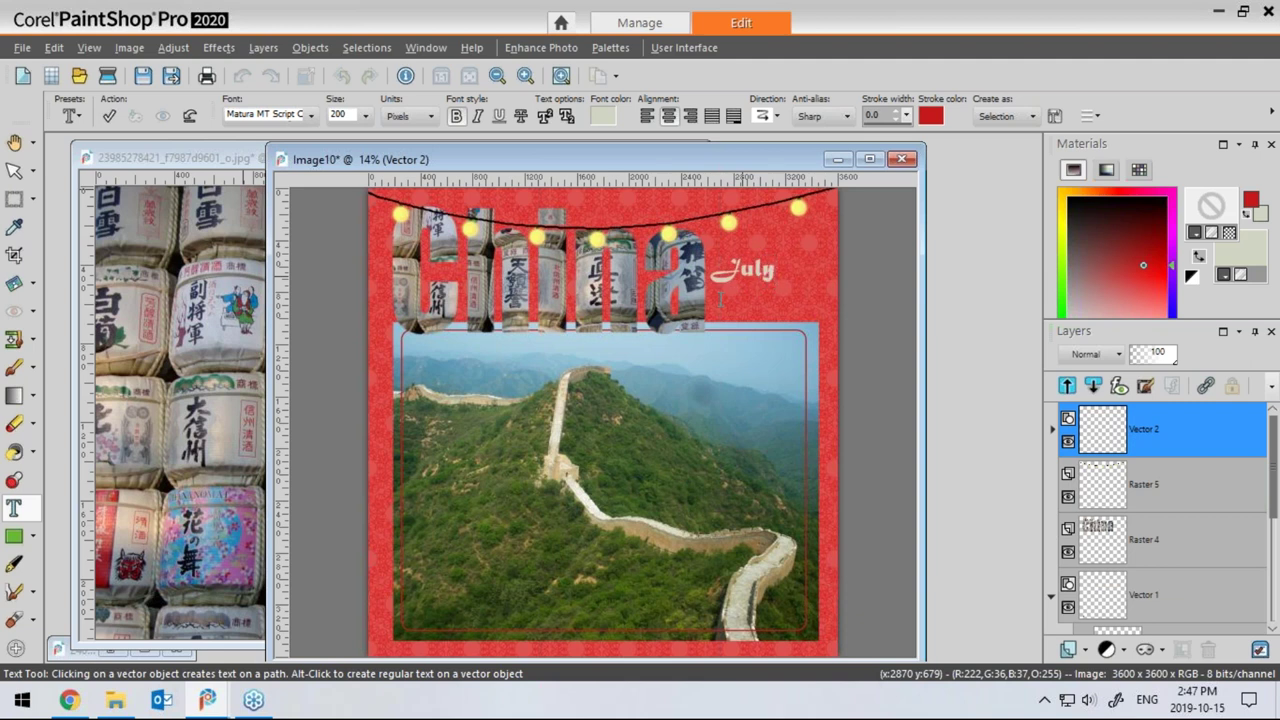
text( 2009)
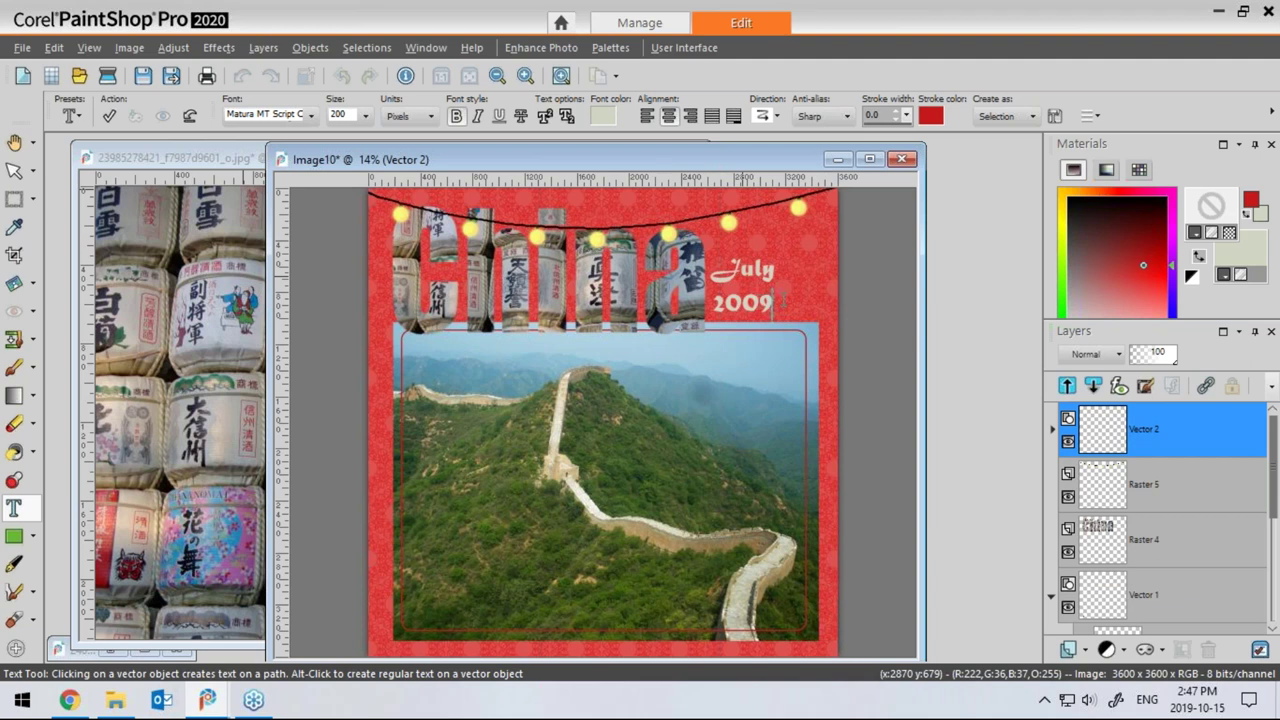
click(133, 113)
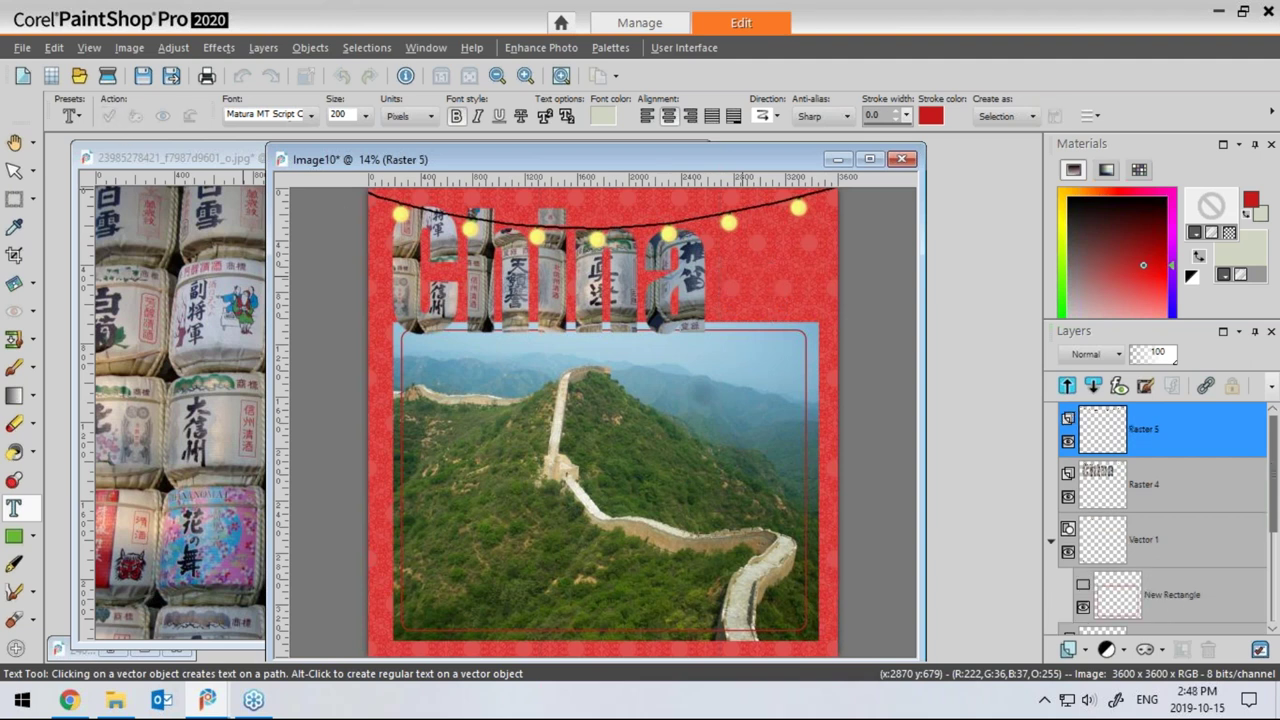
click(733, 304)
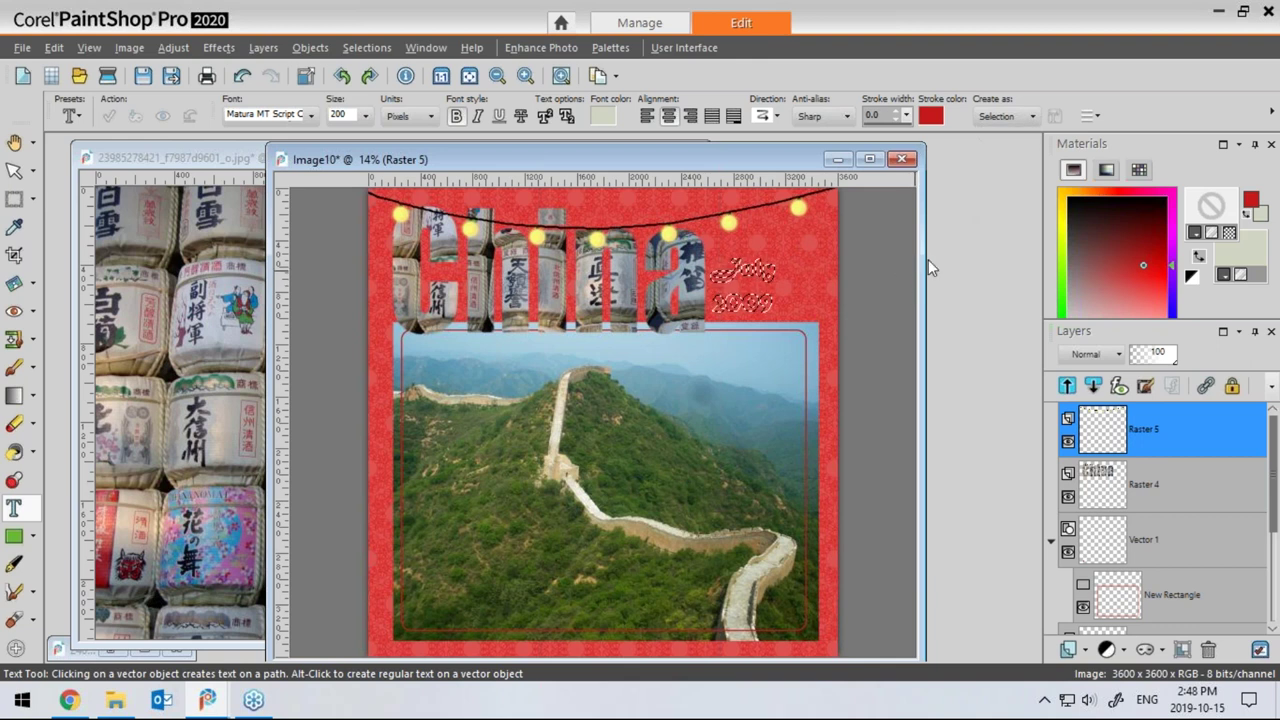
key(ctrl+d)
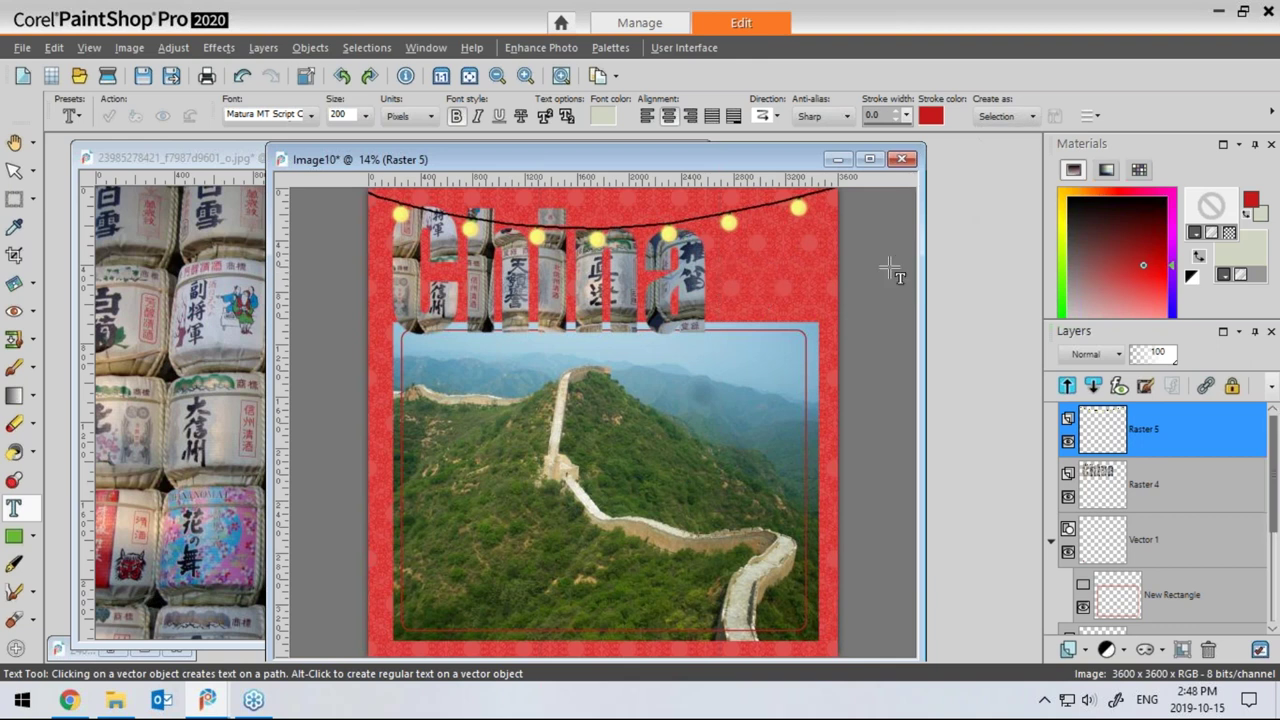
Add July 2009 as vector text on two lines in the red space beside the China title
click(1031, 117)
click(990, 133)
click(757, 257)
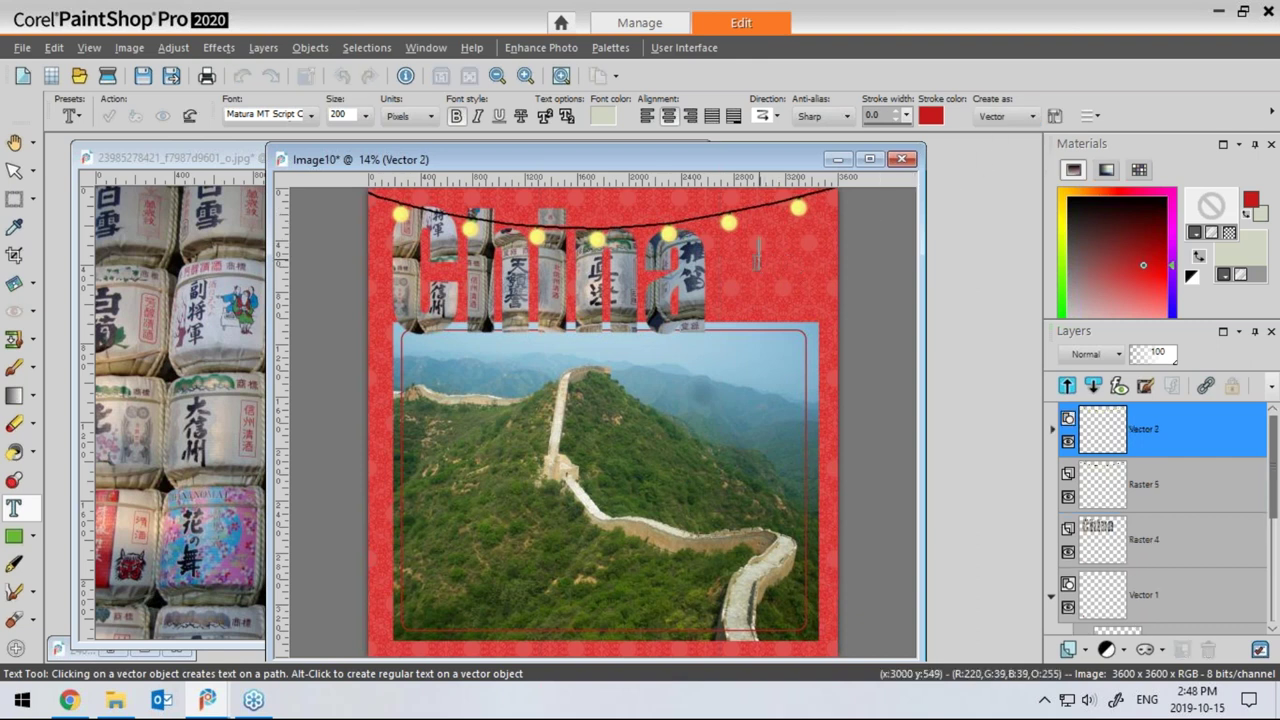
text(July )
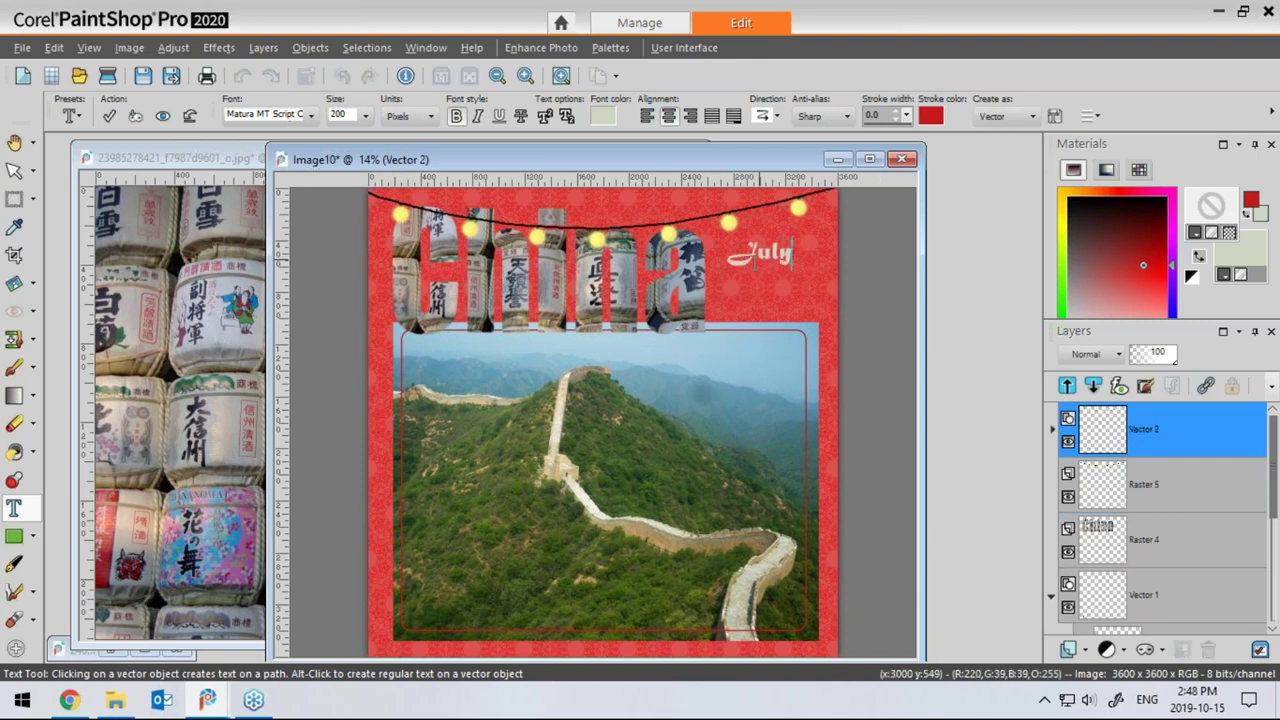
text(2009)
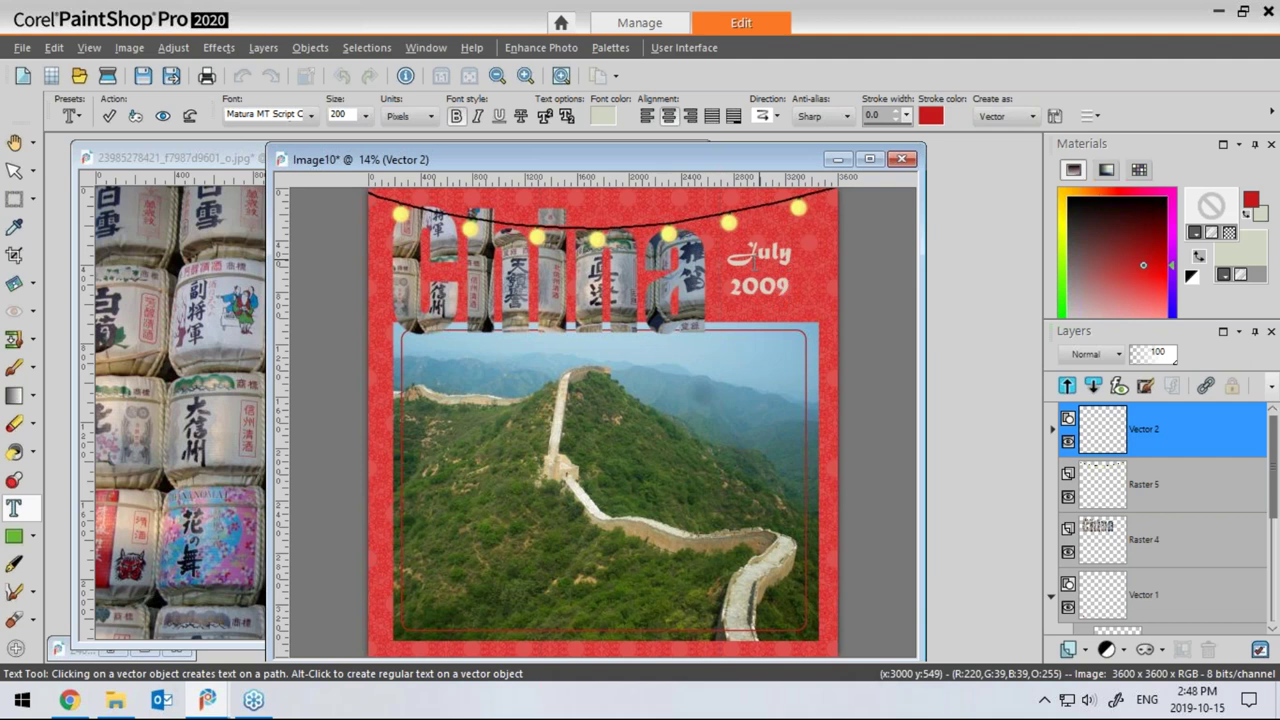
click(109, 116)
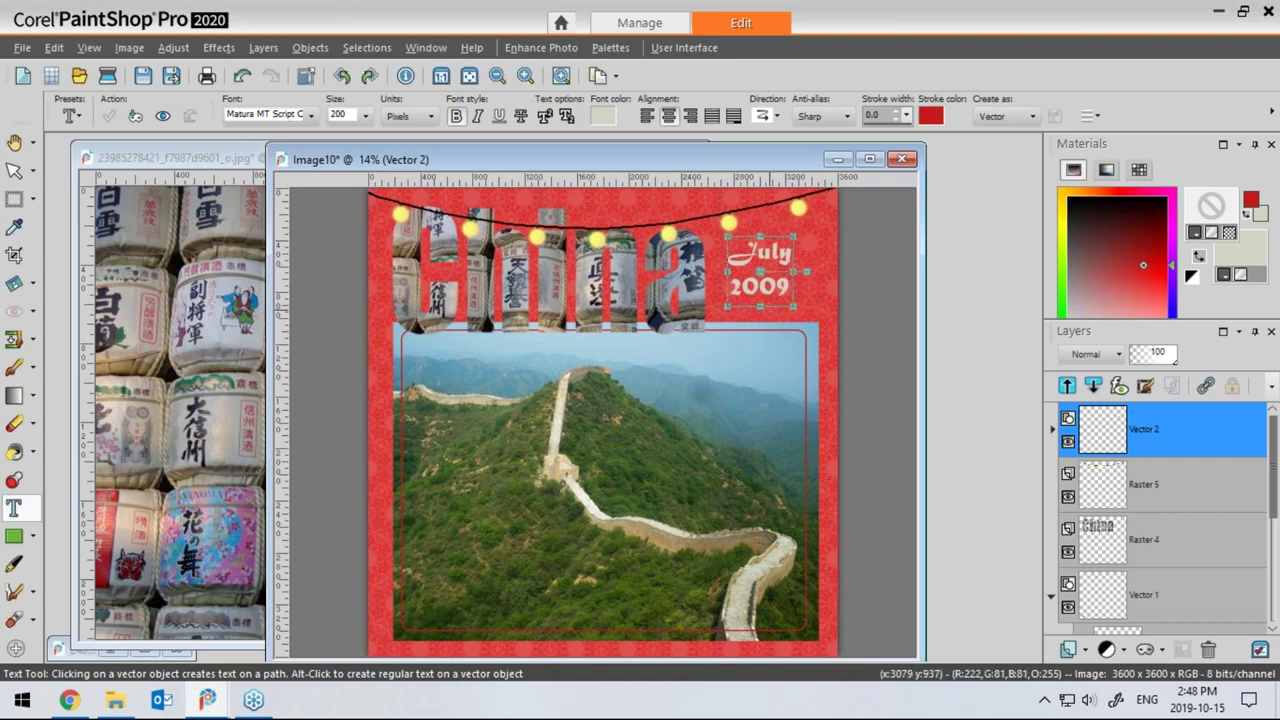
Nudge the July 2009 text slightly down and right above the photo's corner, and switch to the Move tool
drag(762, 272, 776, 283)
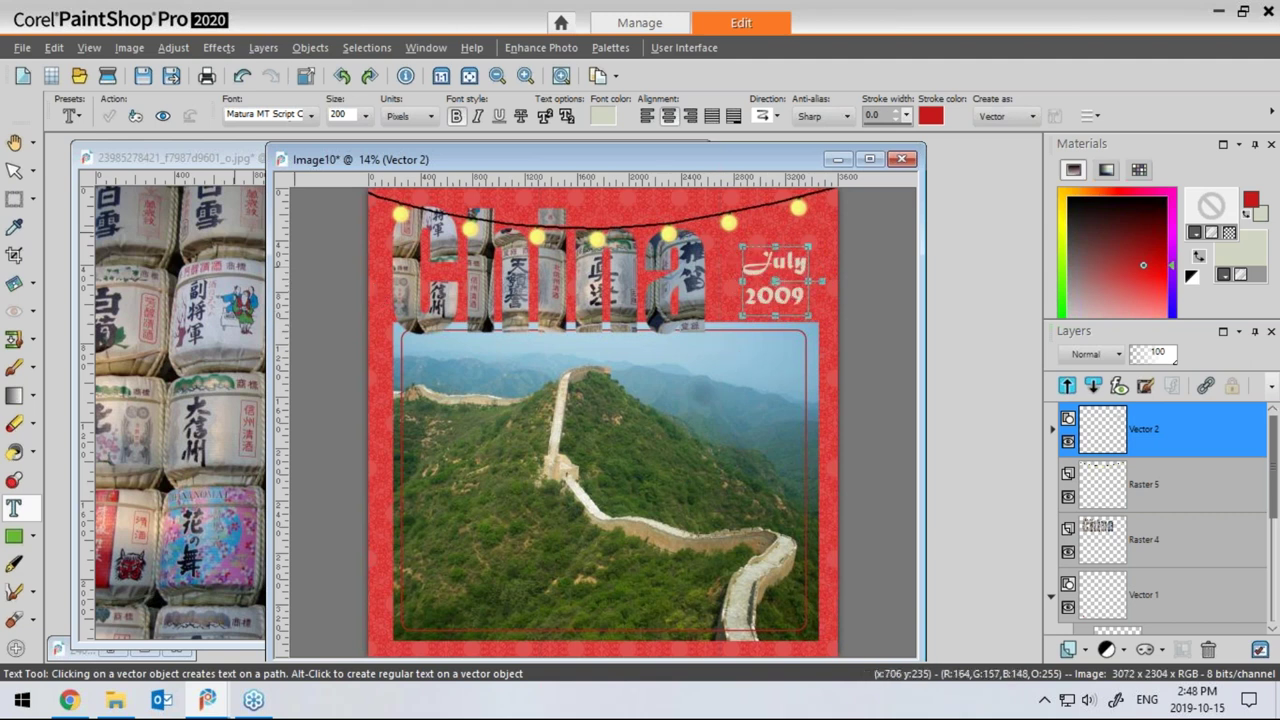
click(14, 170)
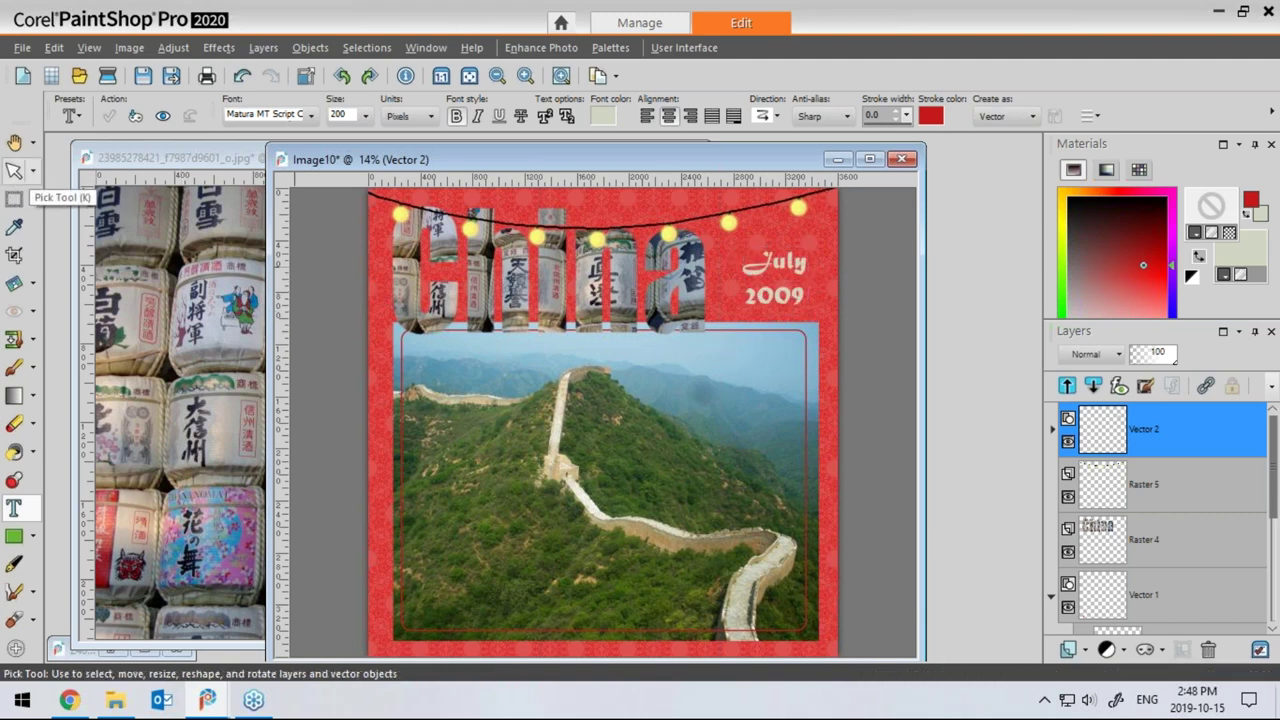
key(m)
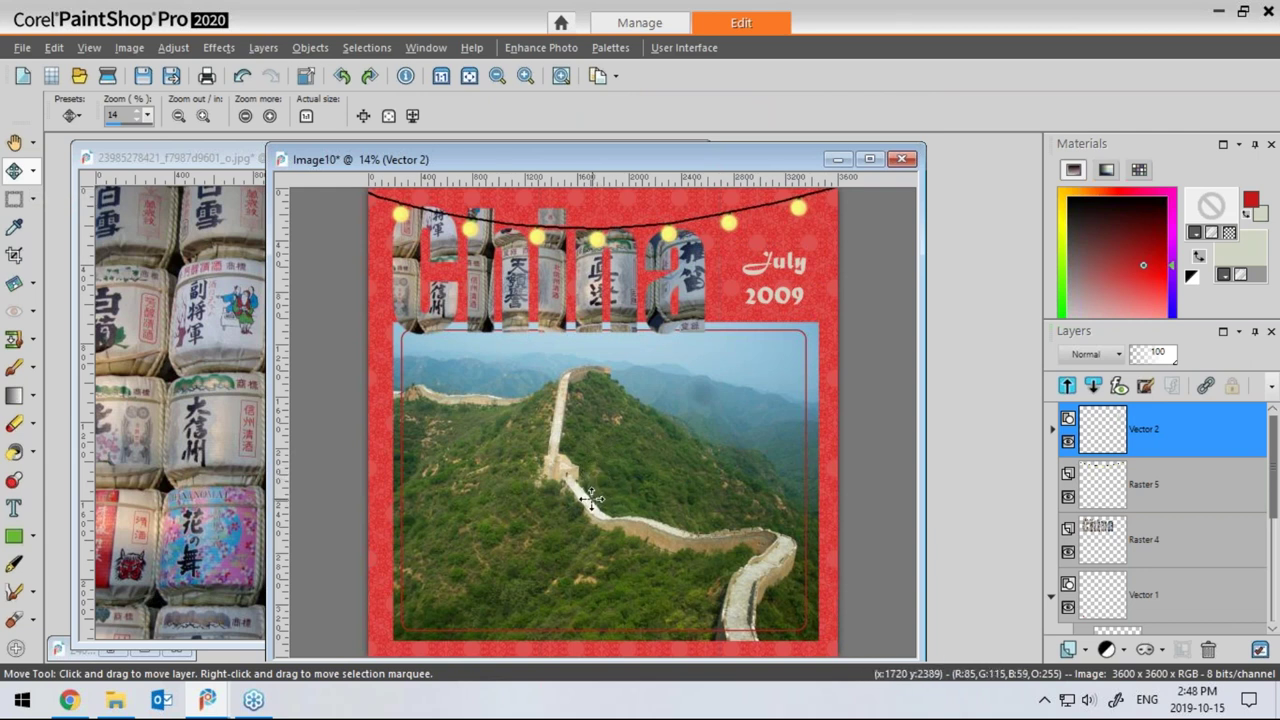
Apply a drop shadow on a new layer to the China title with 20 offsets, 60 opacity and 20 blur
mouse_move(1140, 492)
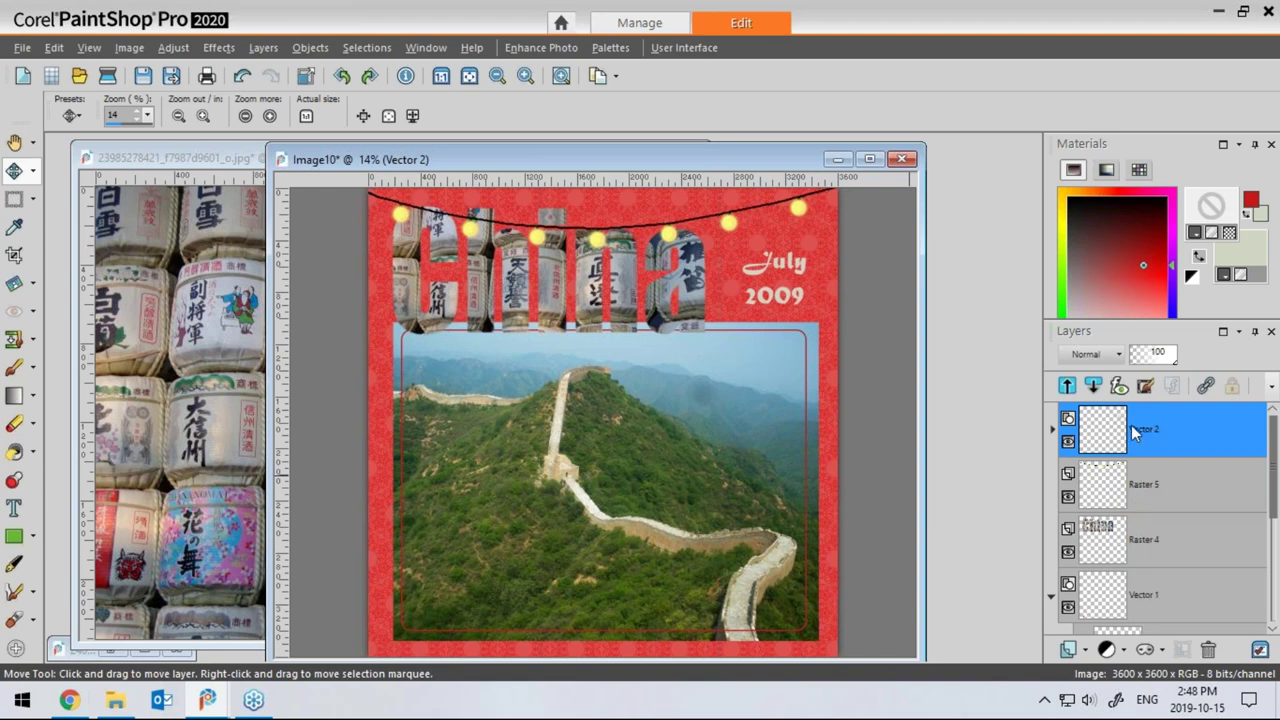
mouse_move(1155, 437)
click(1106, 554)
mouse_move(1110, 556)
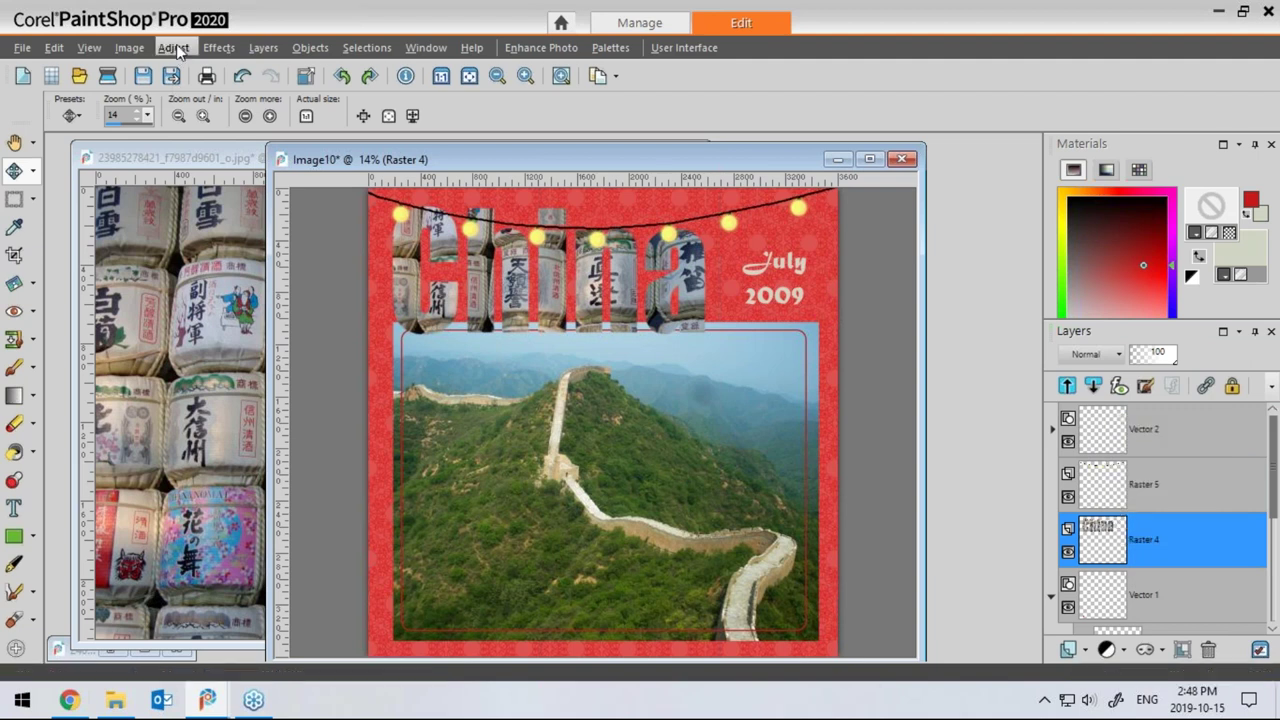
click(218, 47)
mouse_move(252, 140)
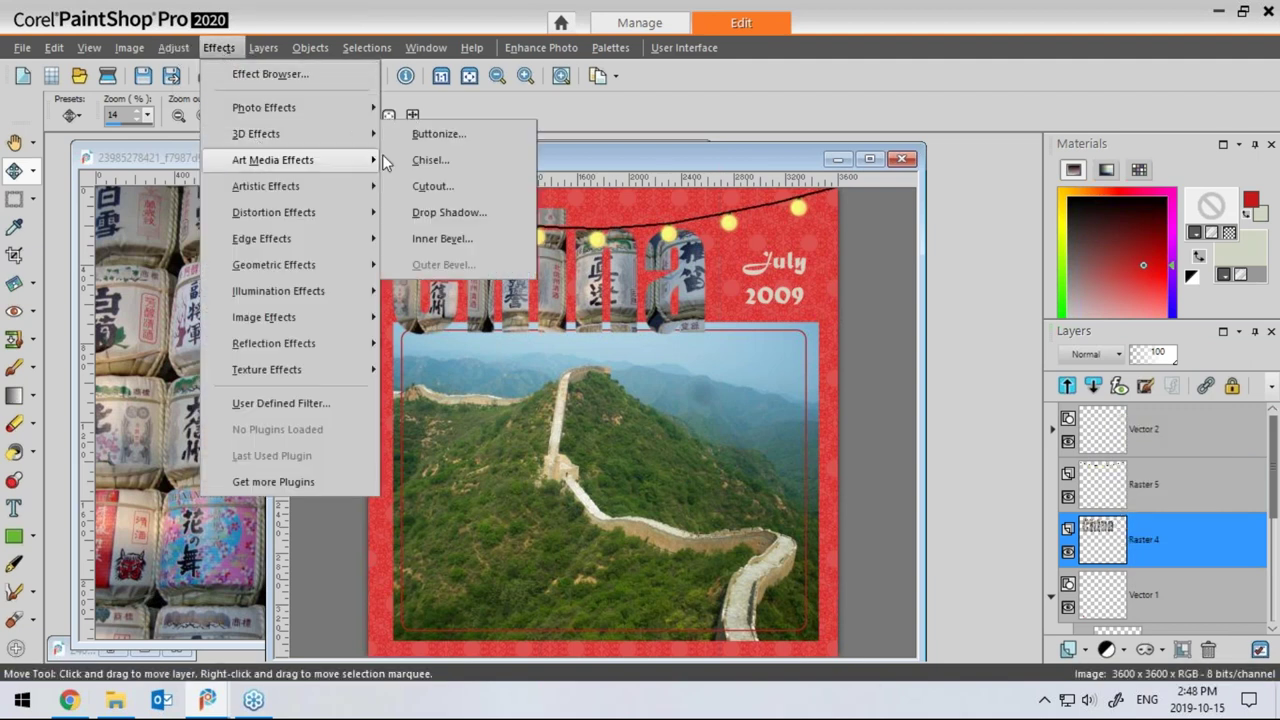
click(447, 213)
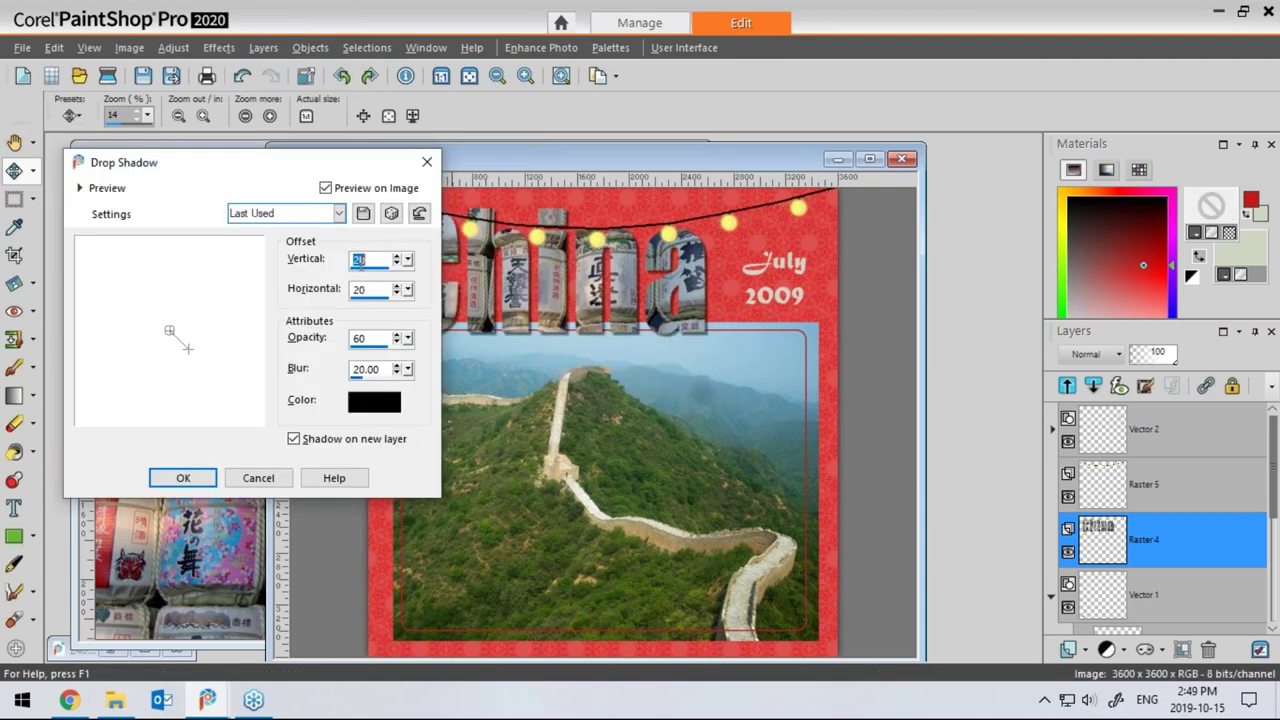
drag(293, 175, 259, 317)
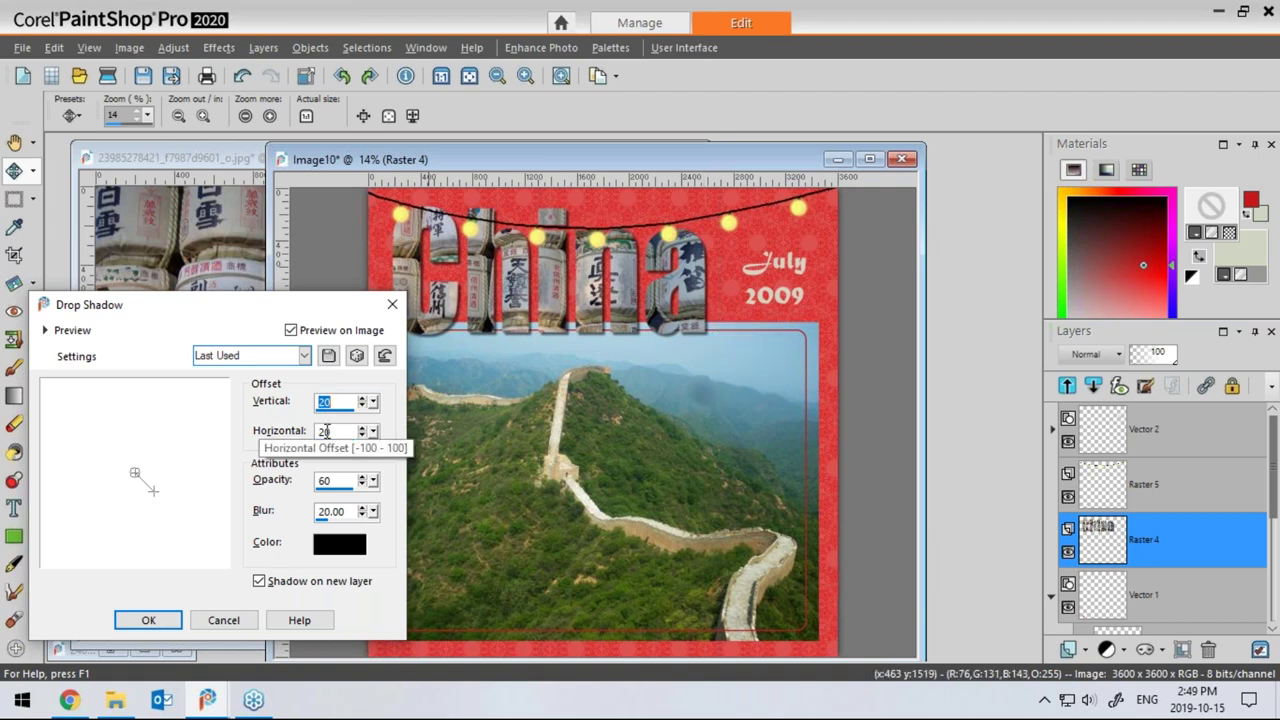
click(151, 620)
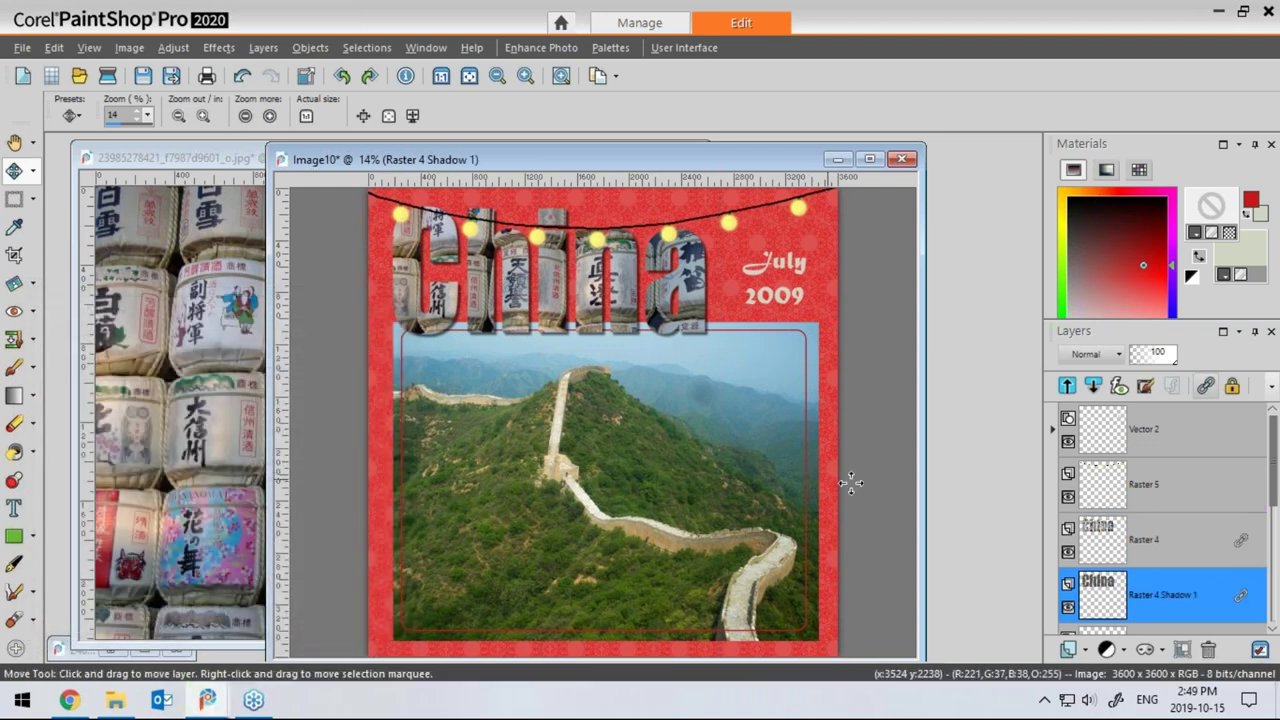
Apply a drop shadow on a new layer to the Great Wall photo with vertical and horizontal offsets of 10 and blur 10
click(1276, 575)
scroll(1257, 597, down, 2)
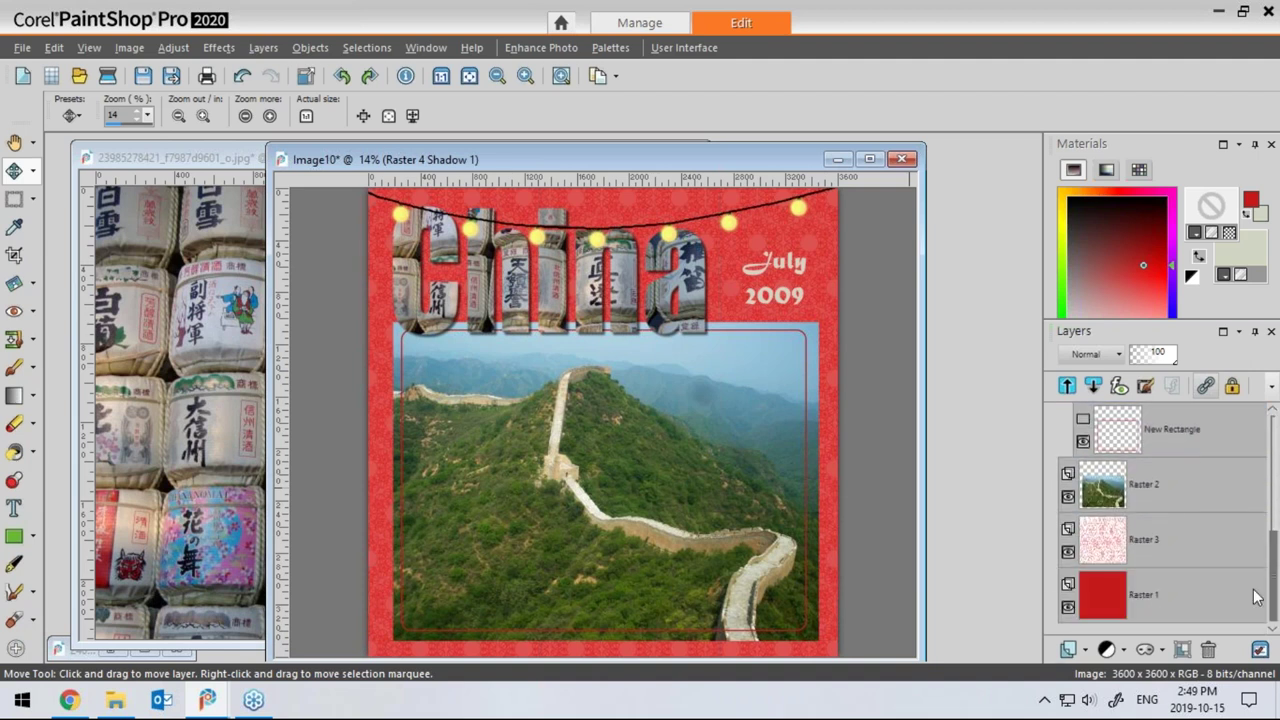
click(1106, 500)
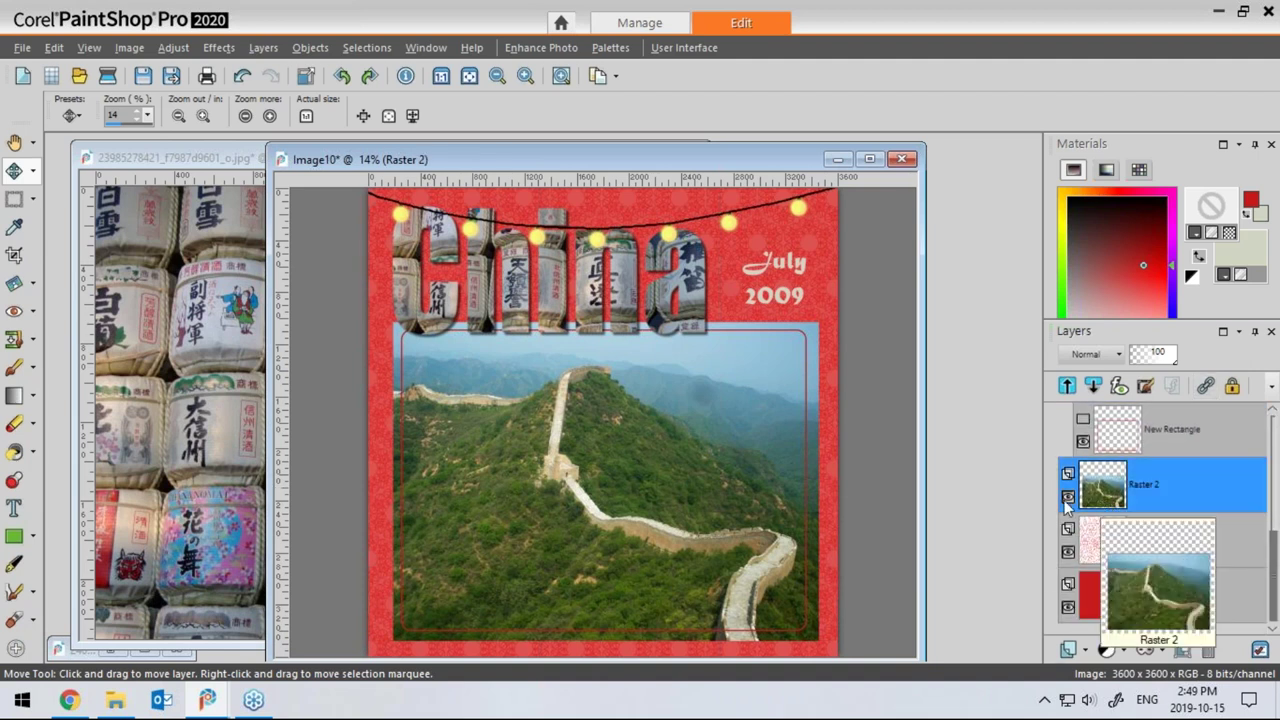
click(218, 47)
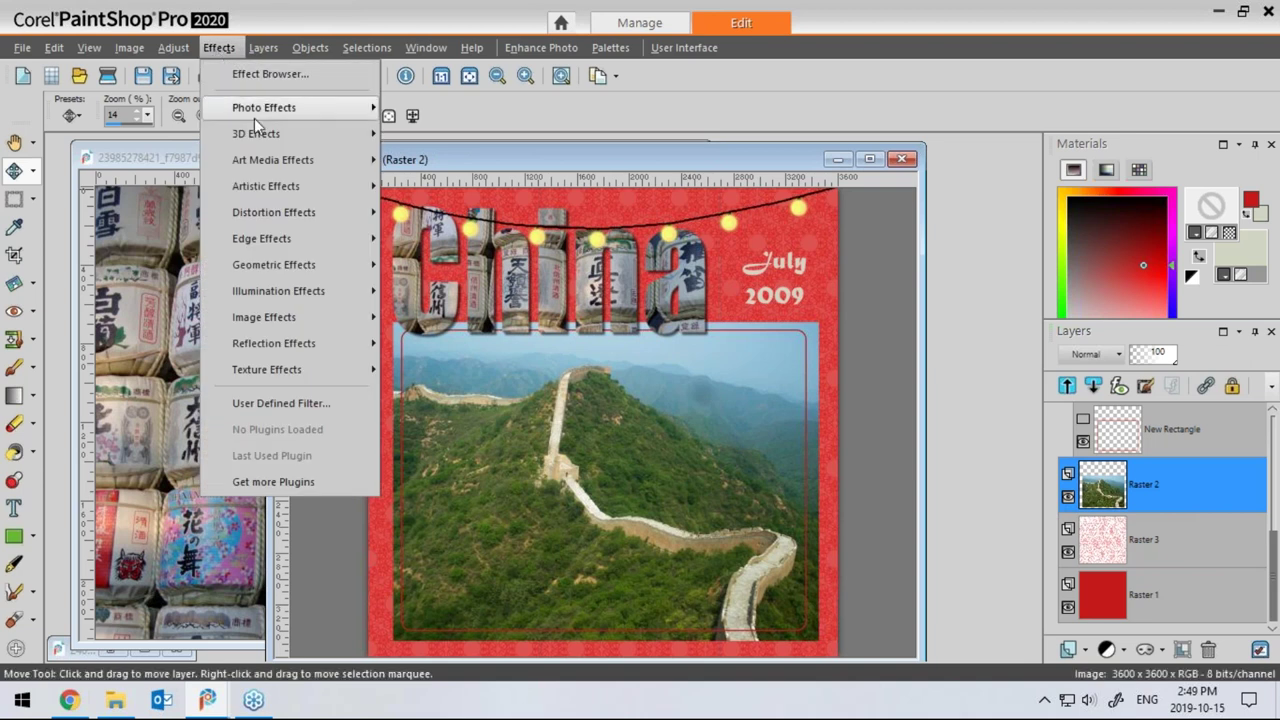
mouse_move(258, 133)
click(448, 210)
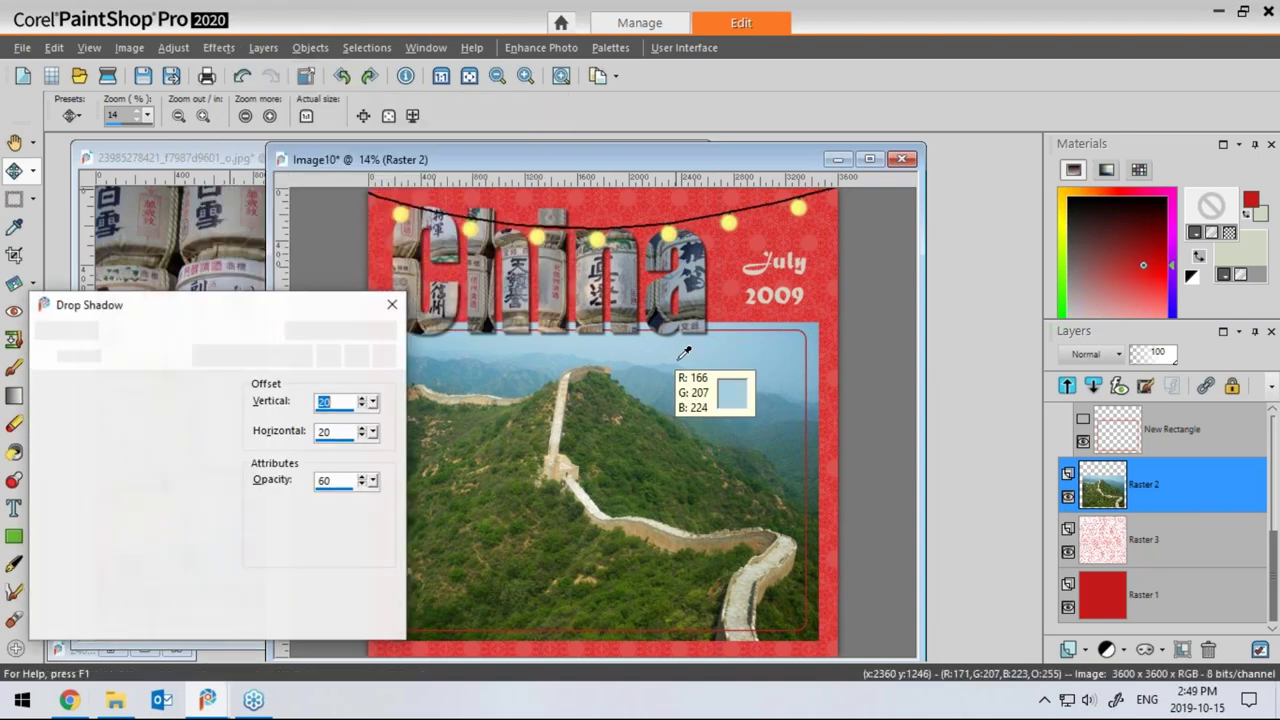
text(10)
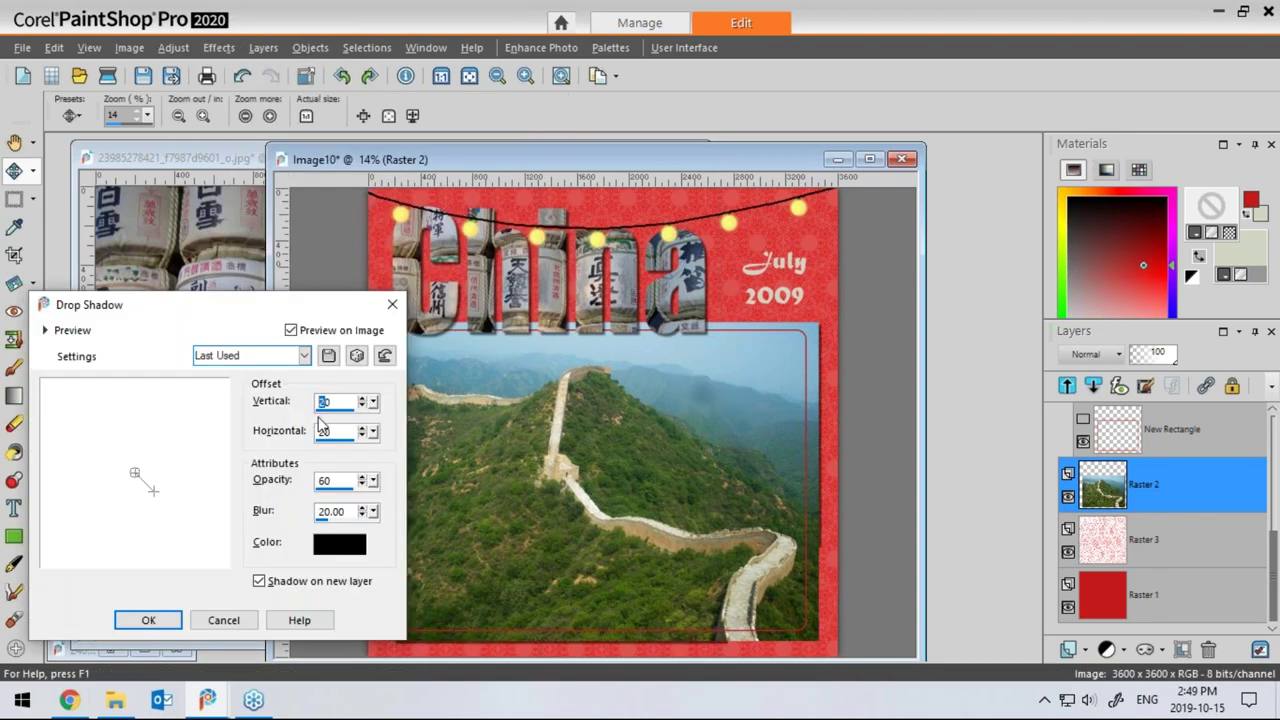
text(10)
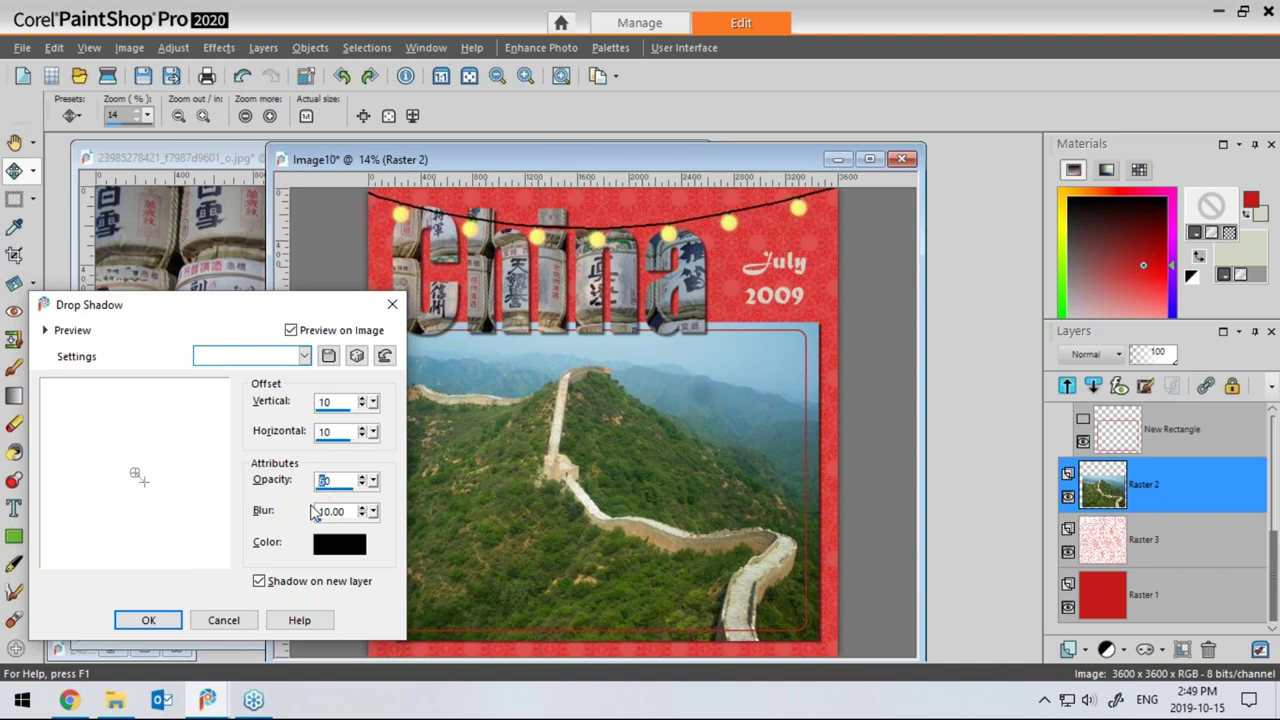
click(154, 612)
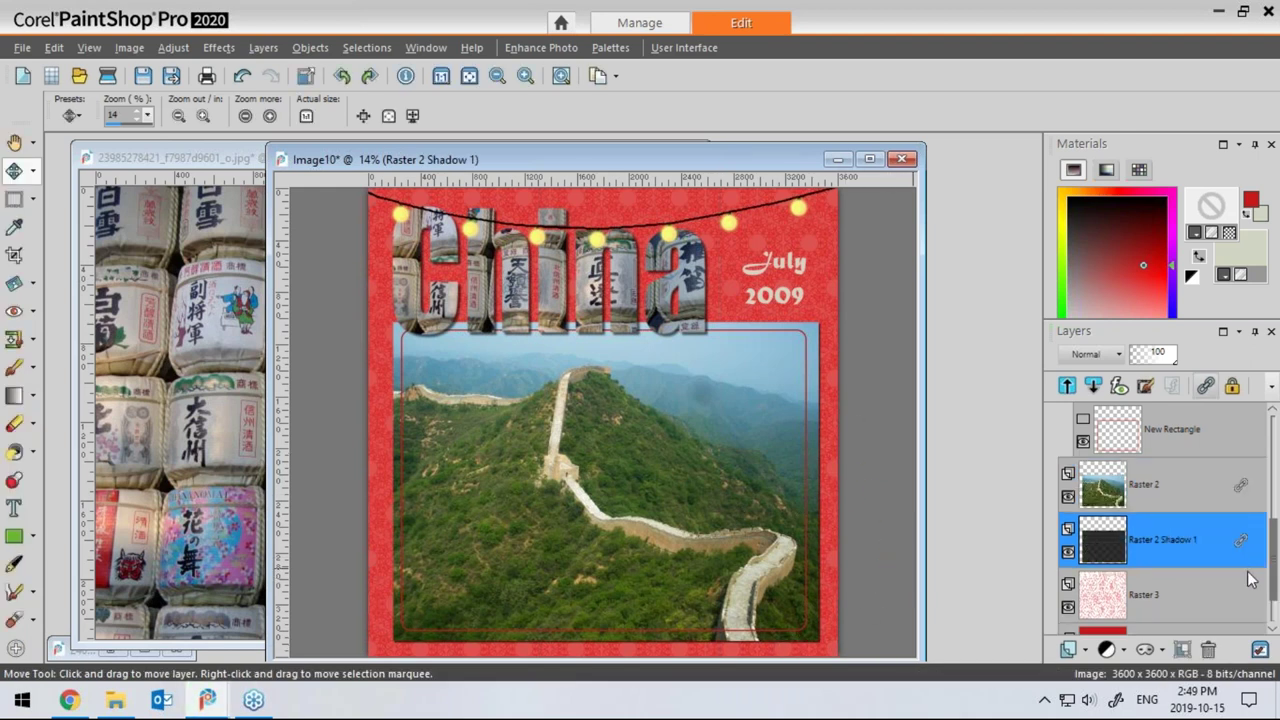
Add a new raster layer with default settings directly above the light-string layer, Raster 5
mouse_move(1116, 600)
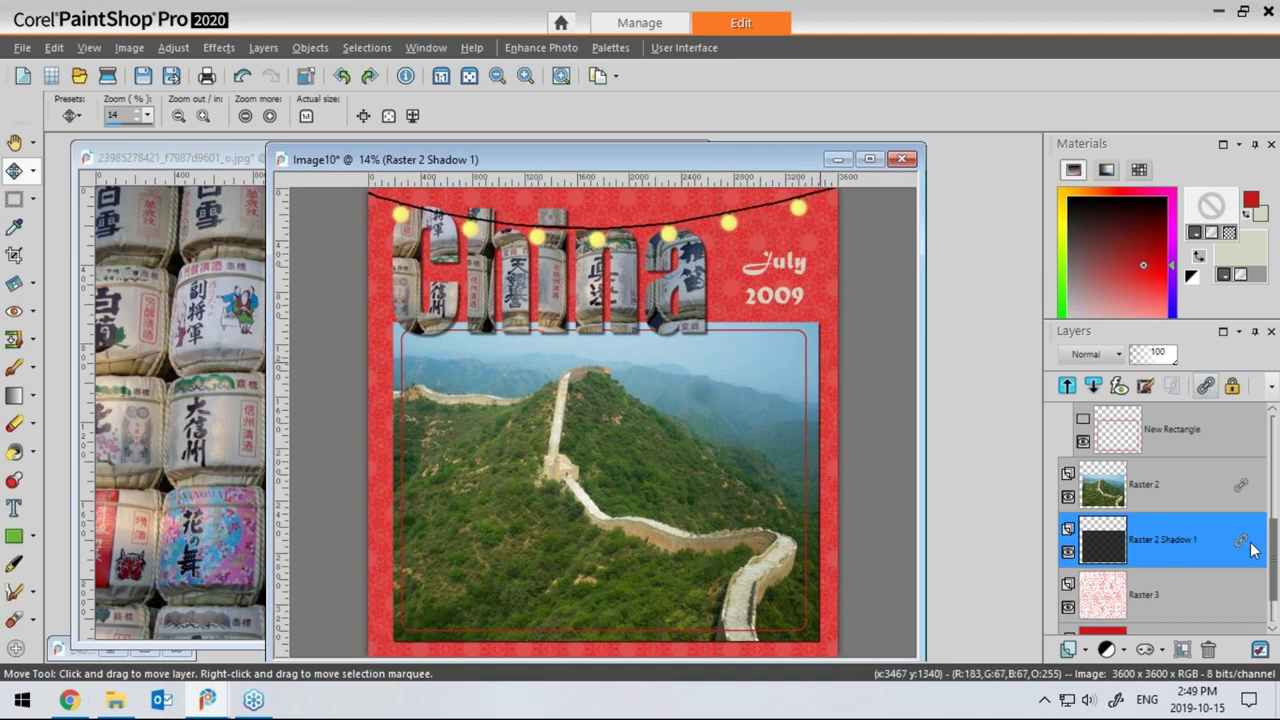
drag(1273, 543, 1275, 445)
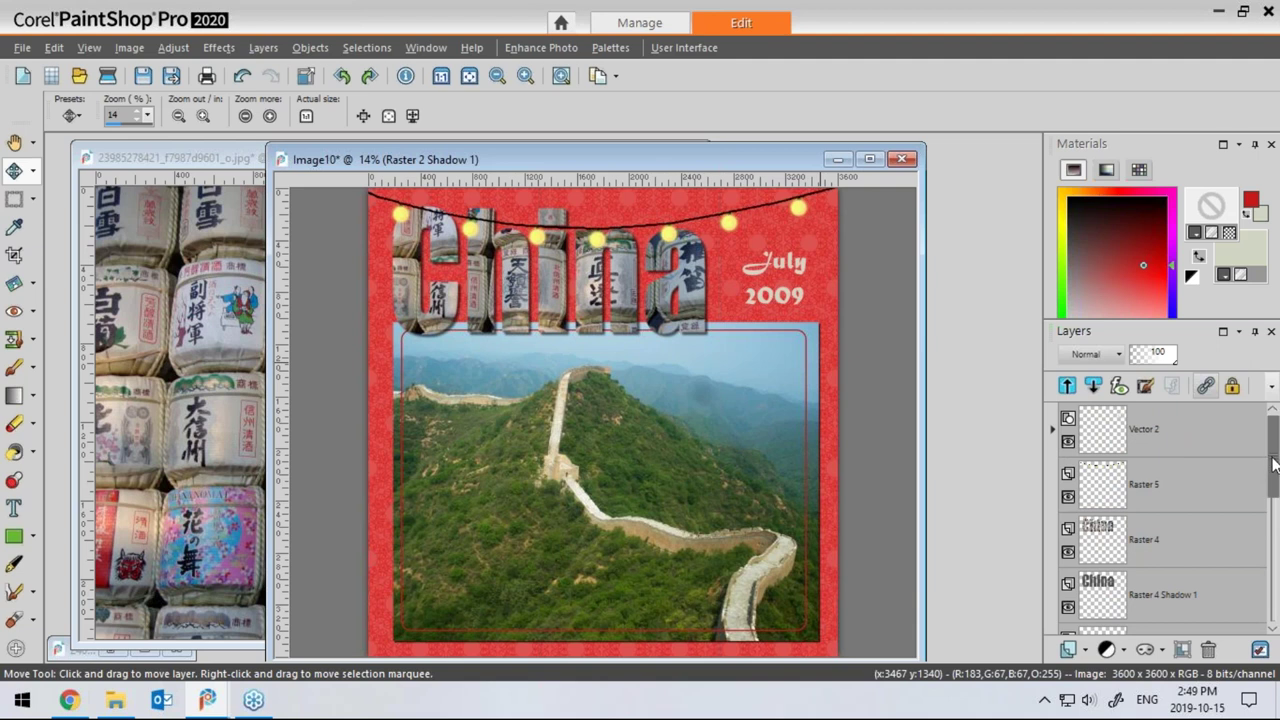
mouse_move(1135, 485)
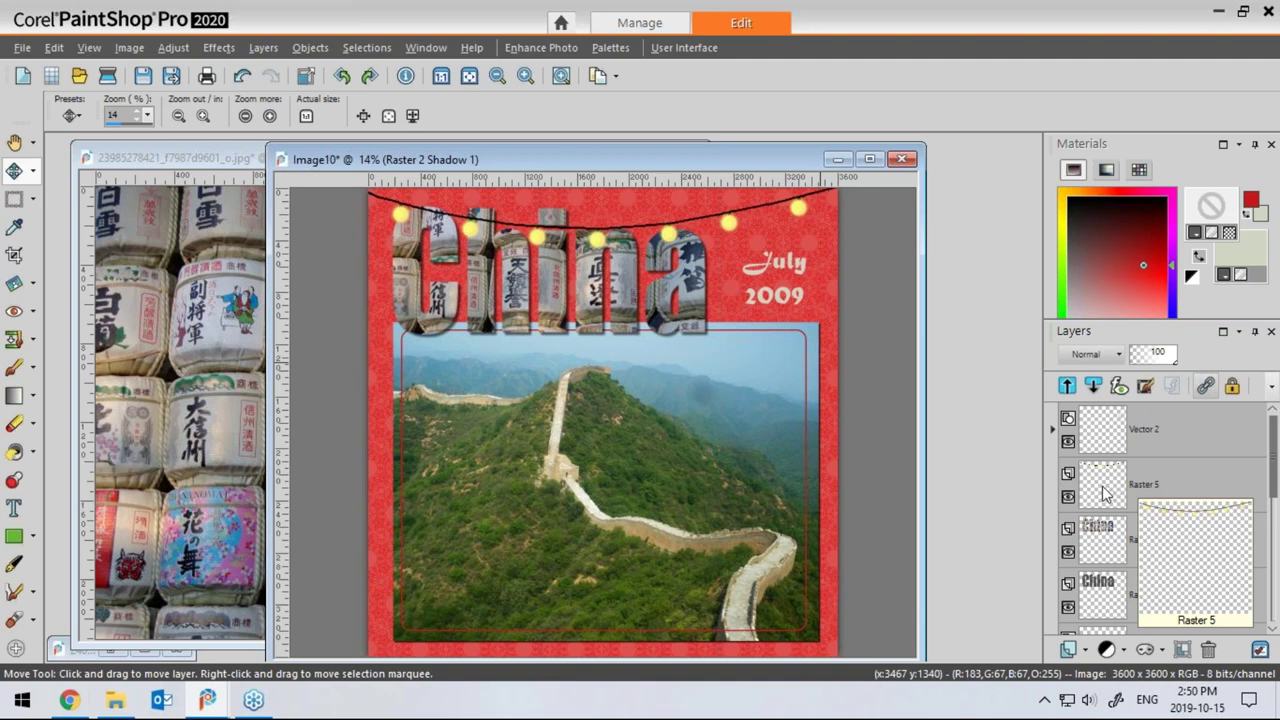
click(1103, 490)
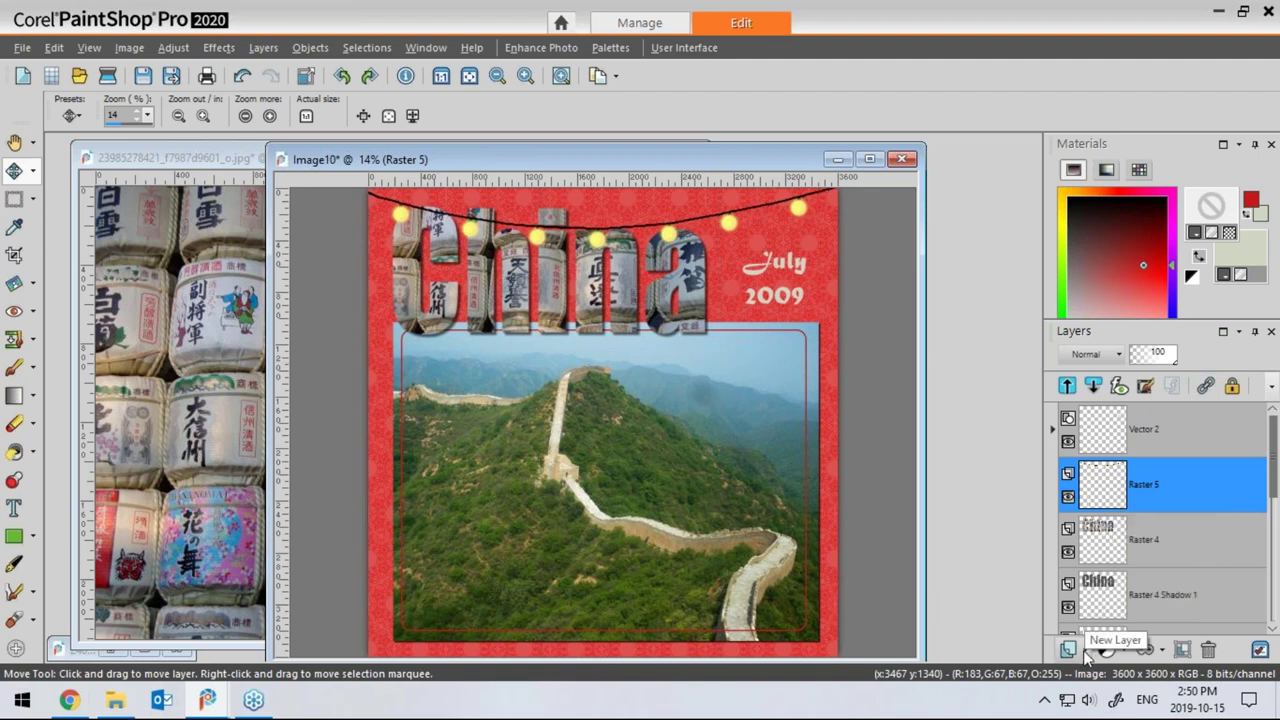
click(1086, 650)
click(1128, 489)
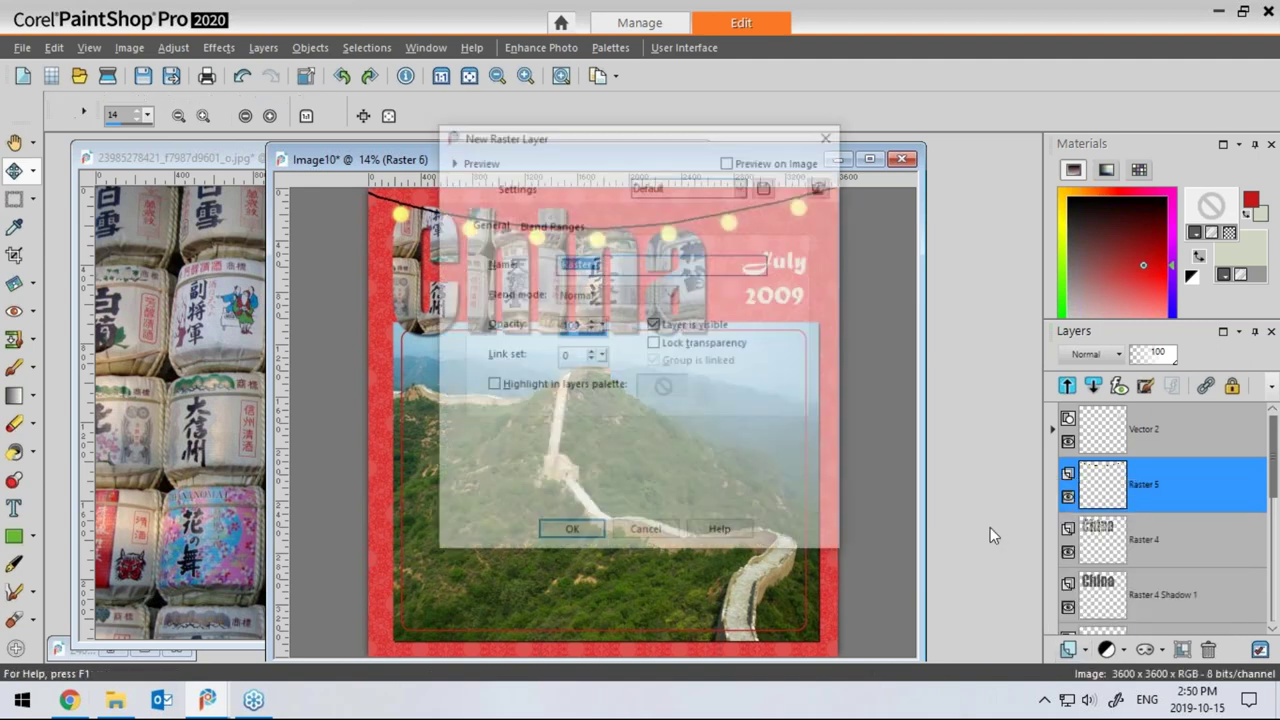
click(572, 528)
mouse_move(1158, 503)
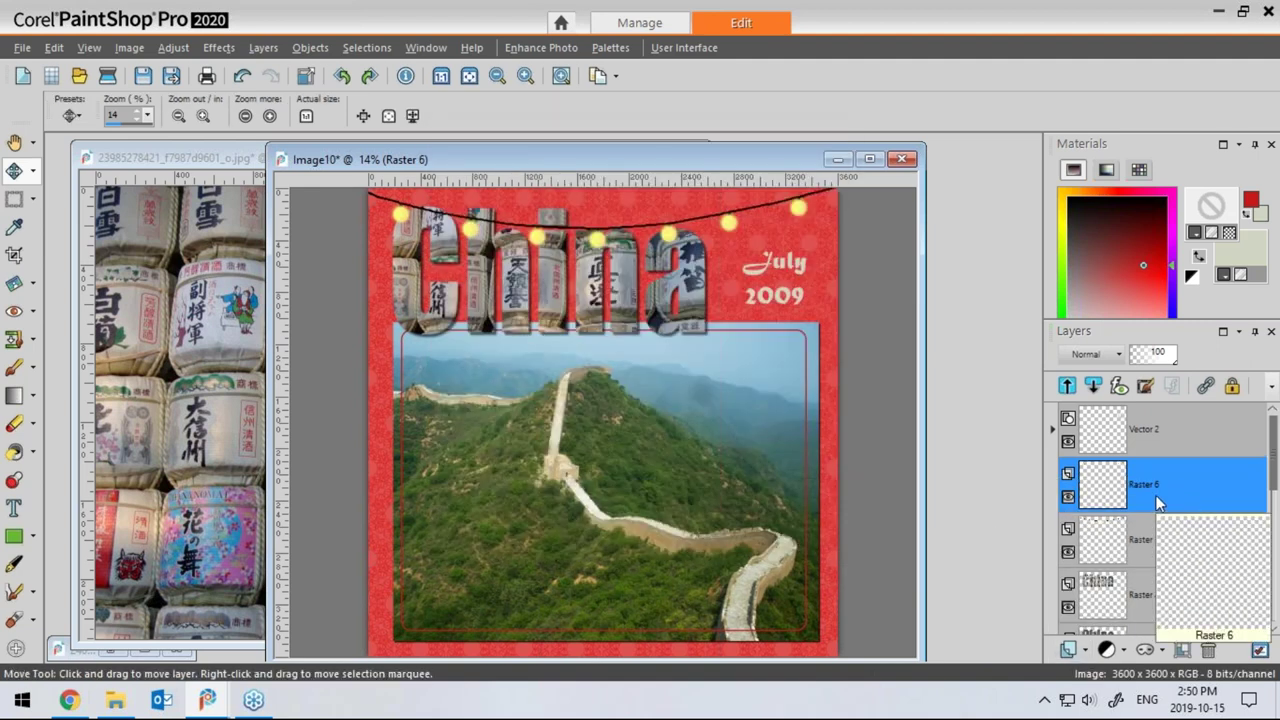
Set the Paint Brush to size 200 with hardness 33
click(14, 367)
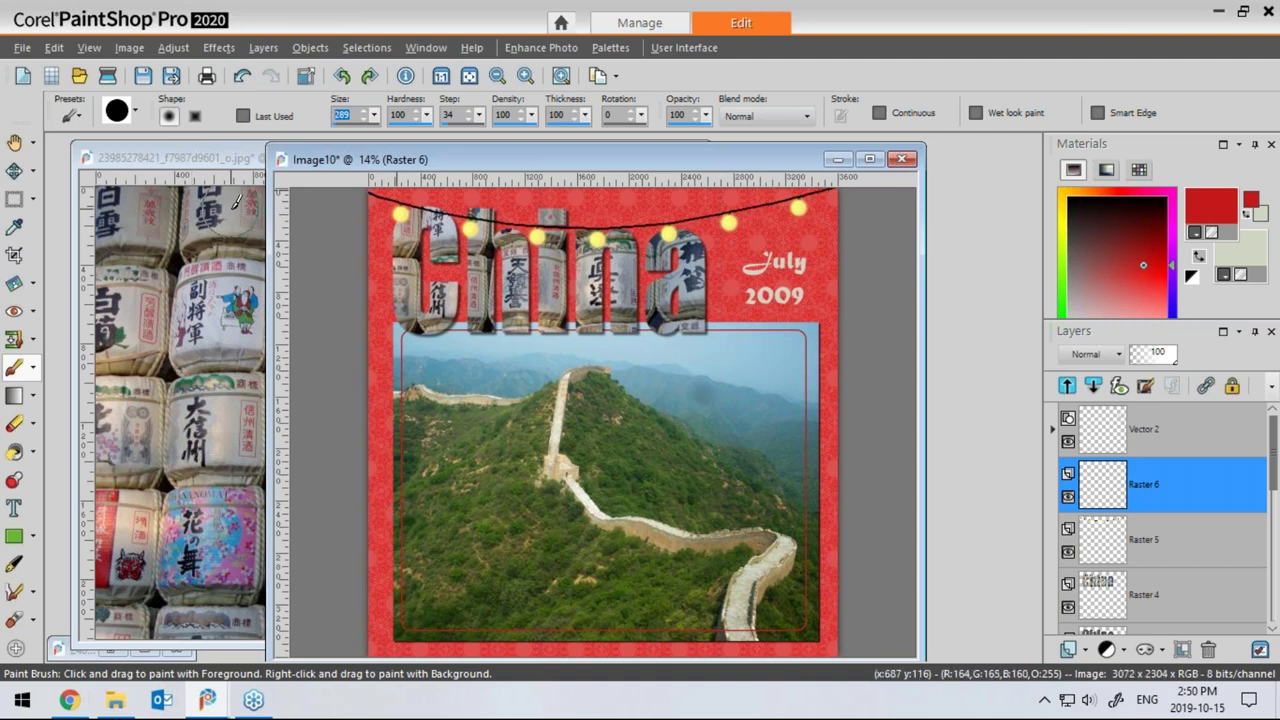
text(200)
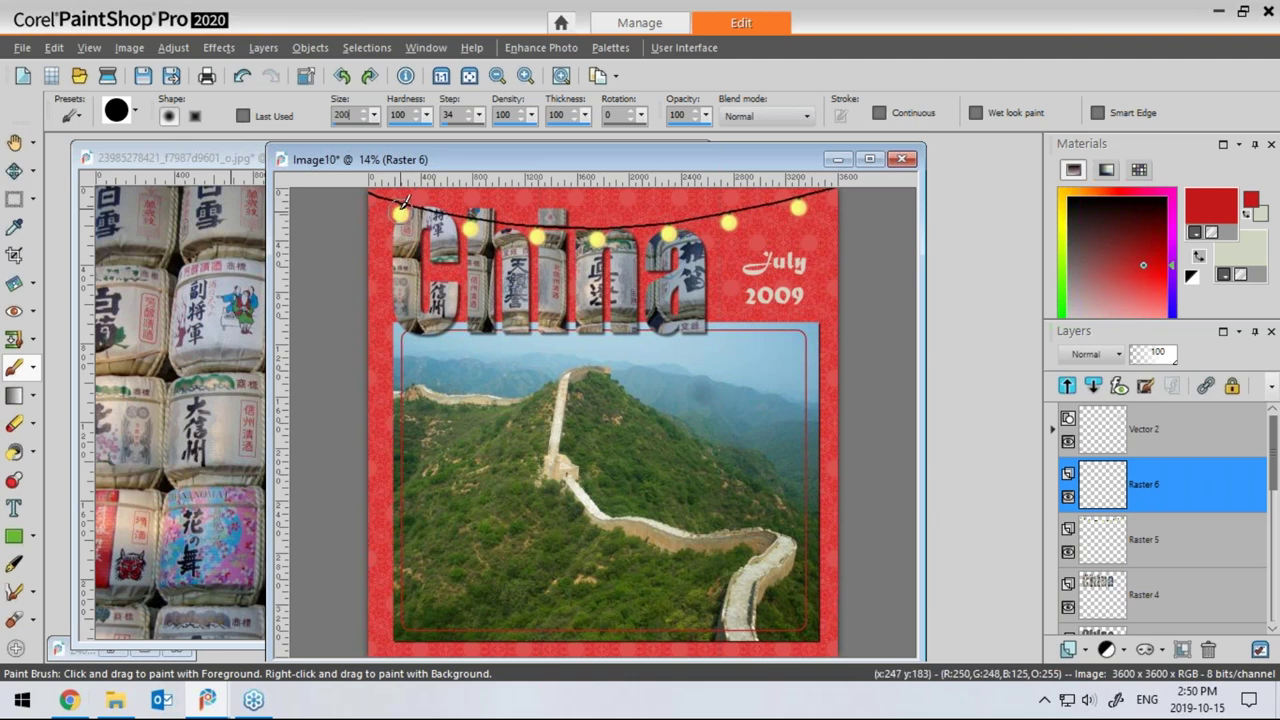
key(Tab)
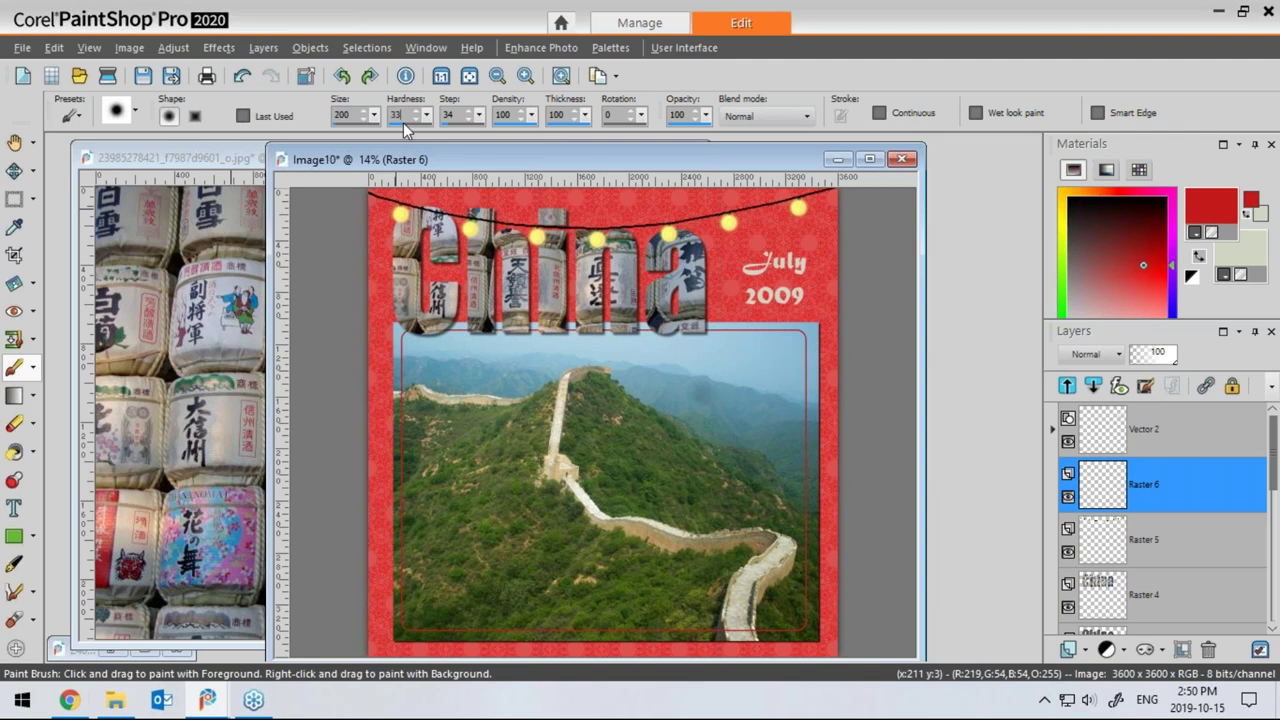
Set the foreground colour to the light bulbs' yellow, #fafb7d, by sampling it from a bulb
click(1236, 252)
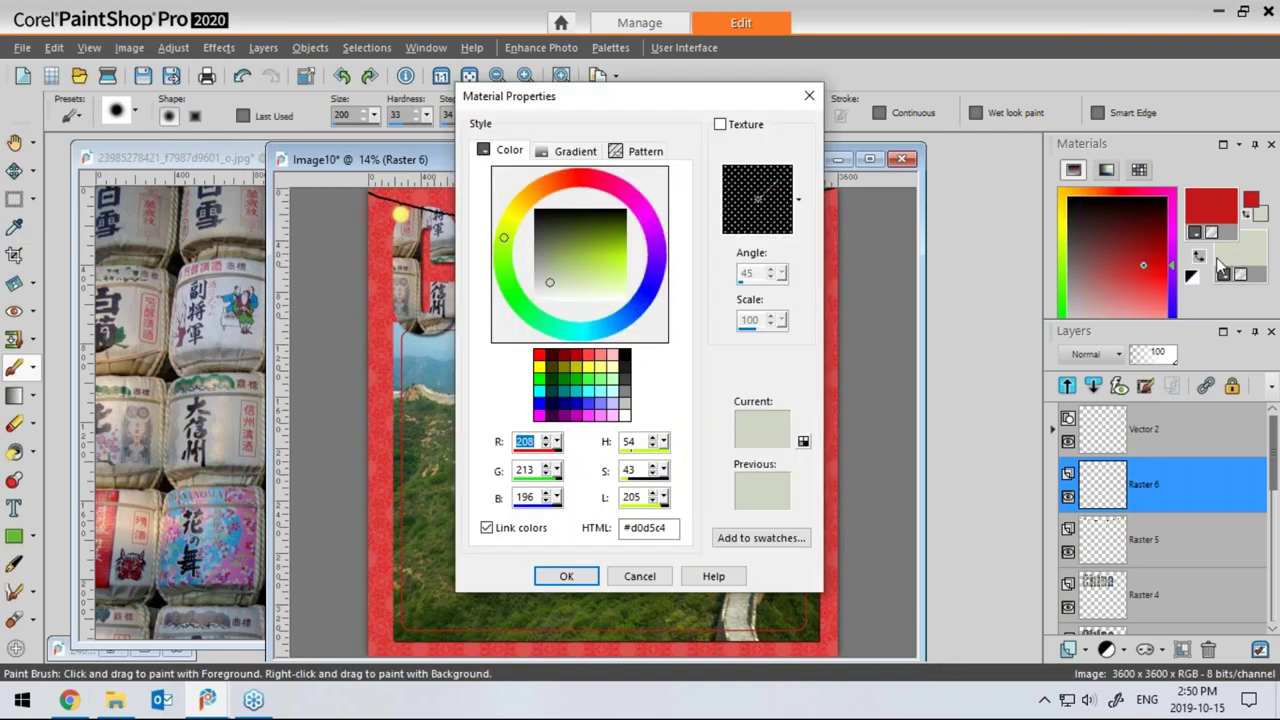
click(640, 575)
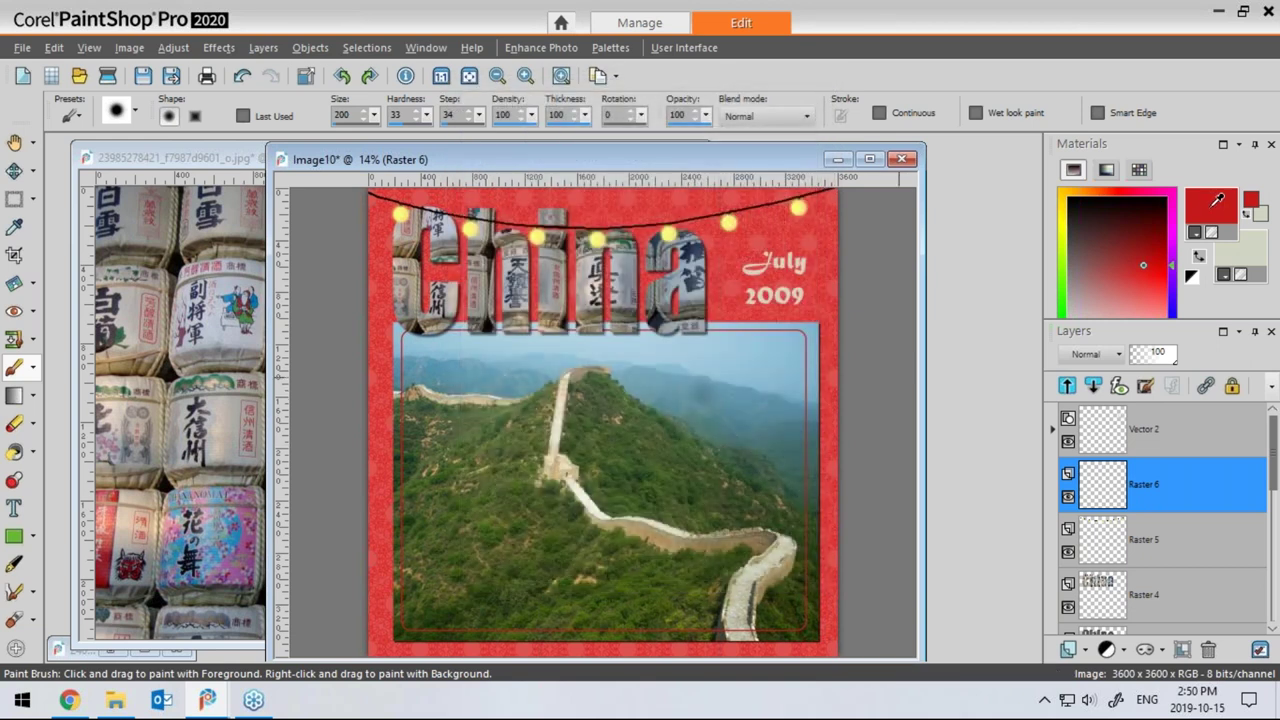
drag(658, 99, 882, 110)
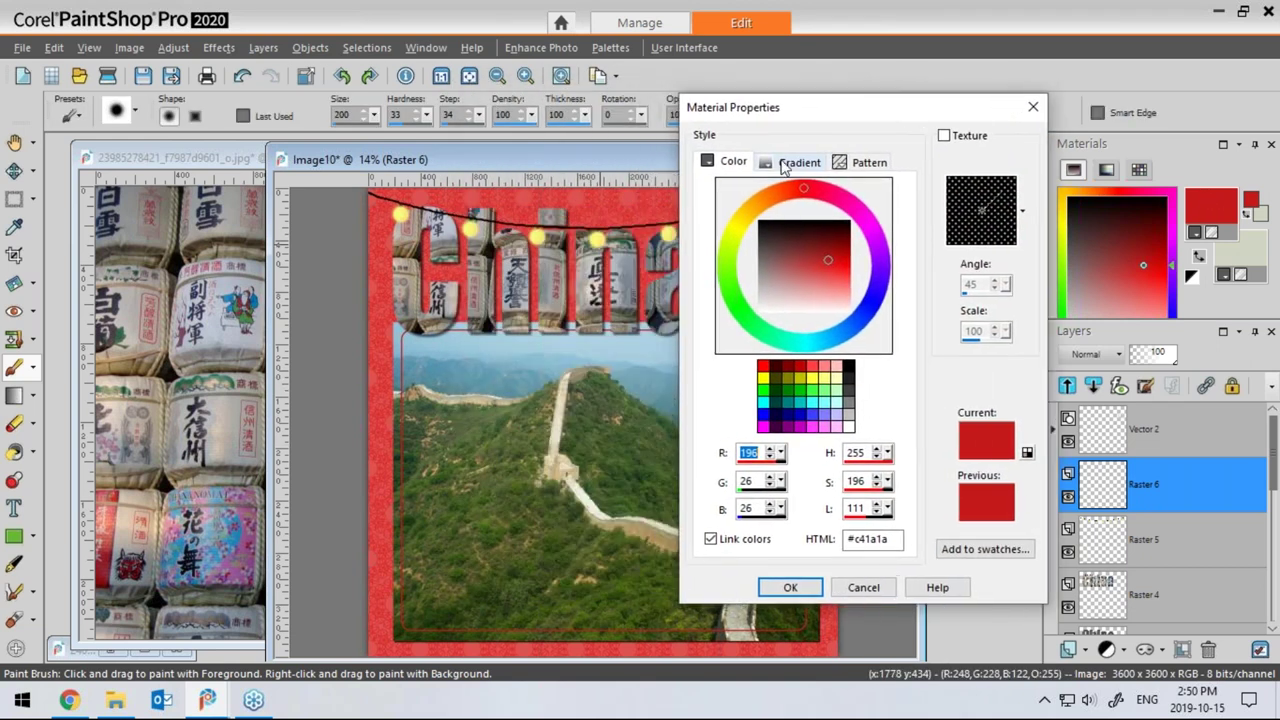
click(604, 234)
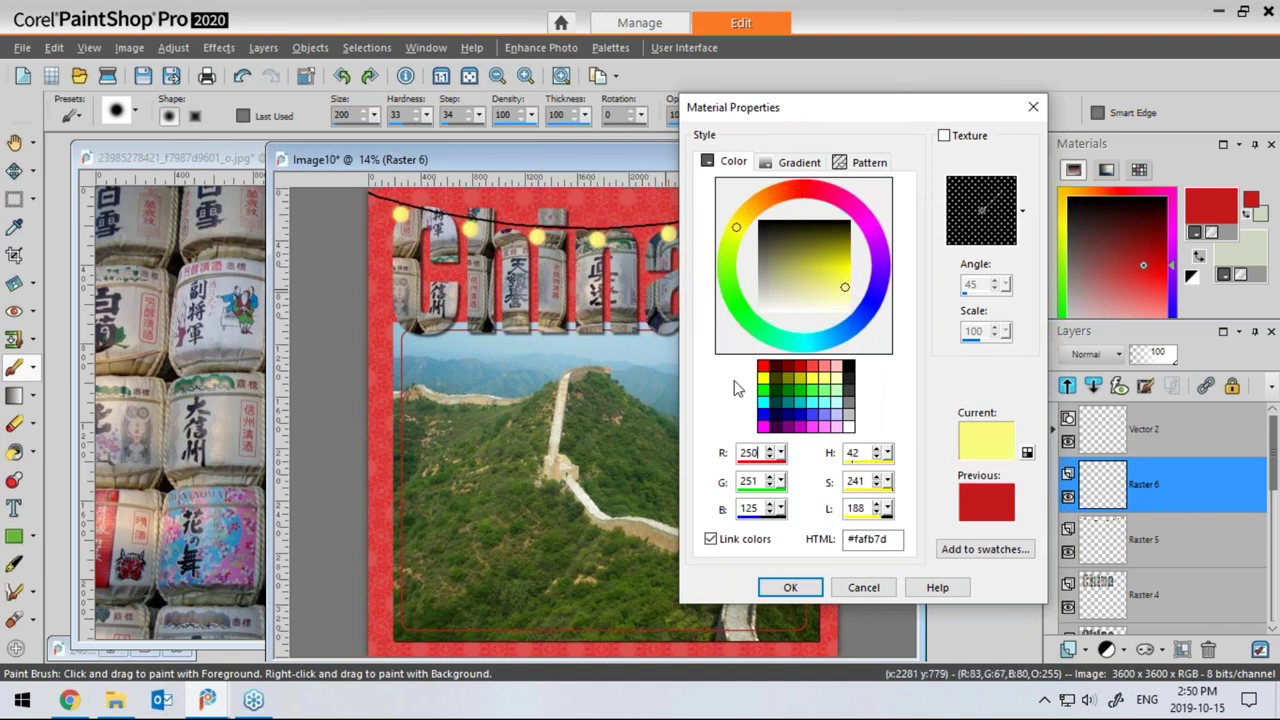
click(787, 587)
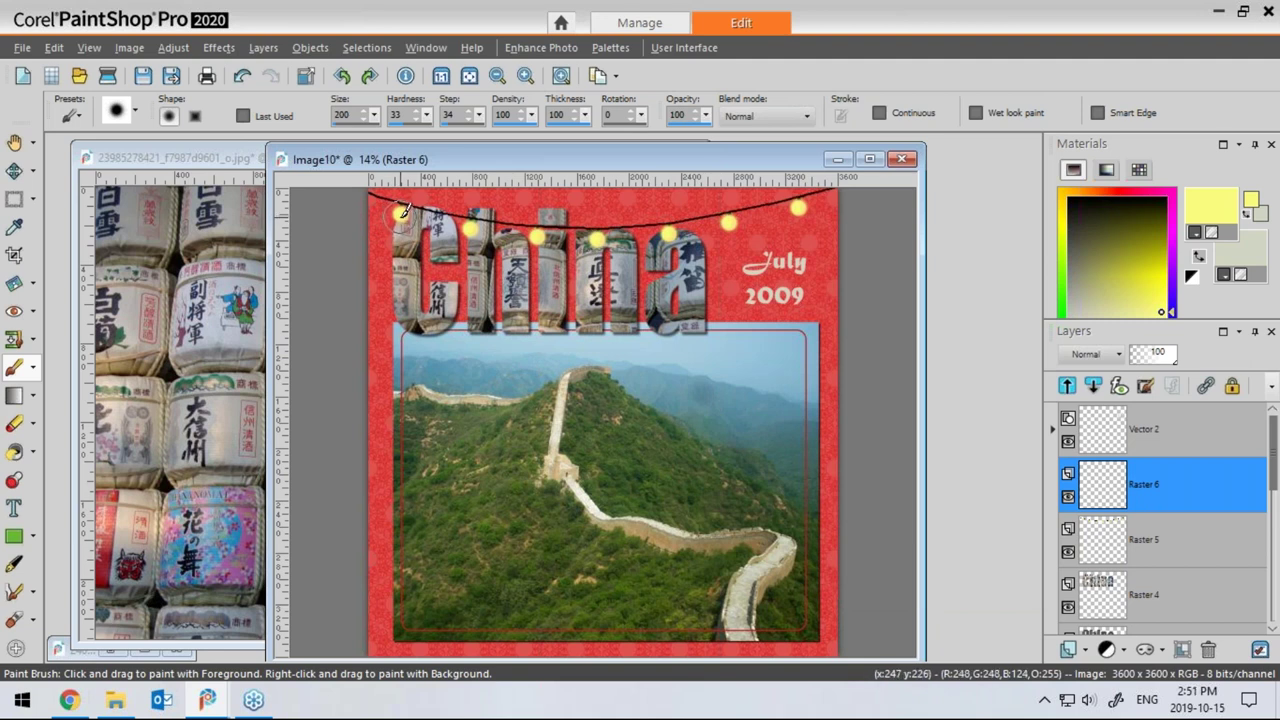
Test and undo a yellow dab between the first two bulbs, and set the brush variance's size and position jitter to 0
click(443, 230)
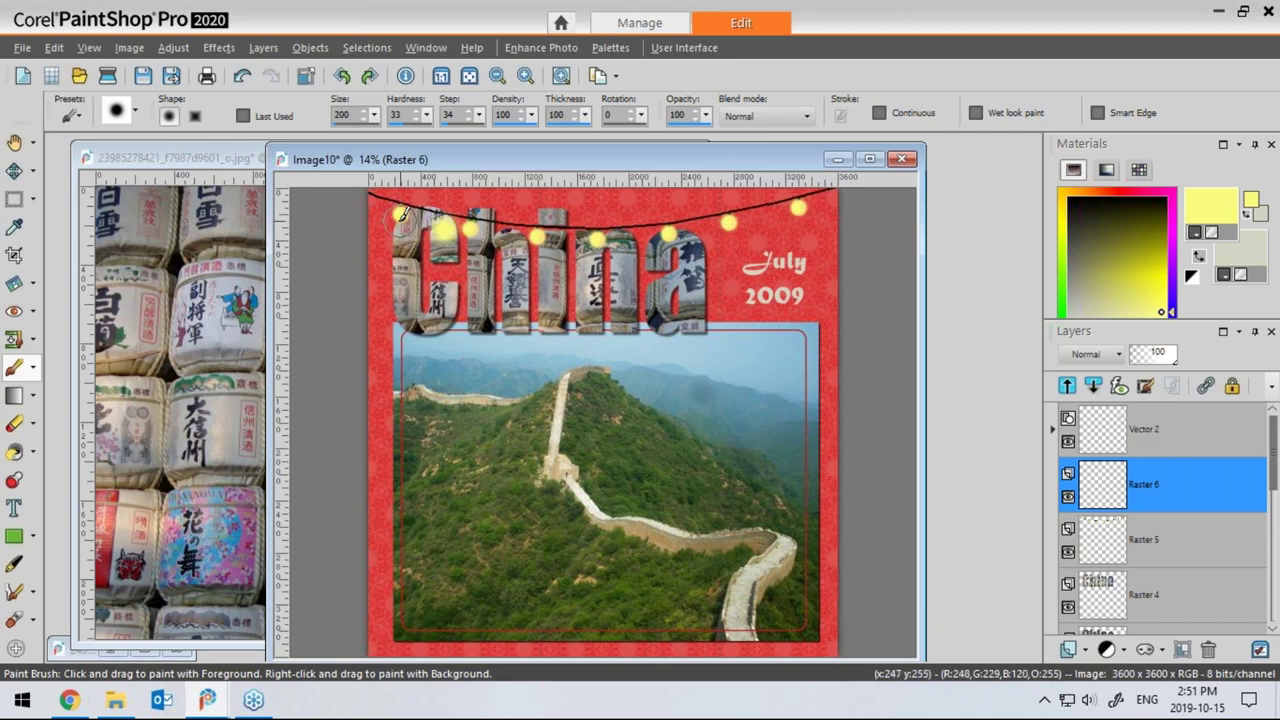
key(ctrl+z)
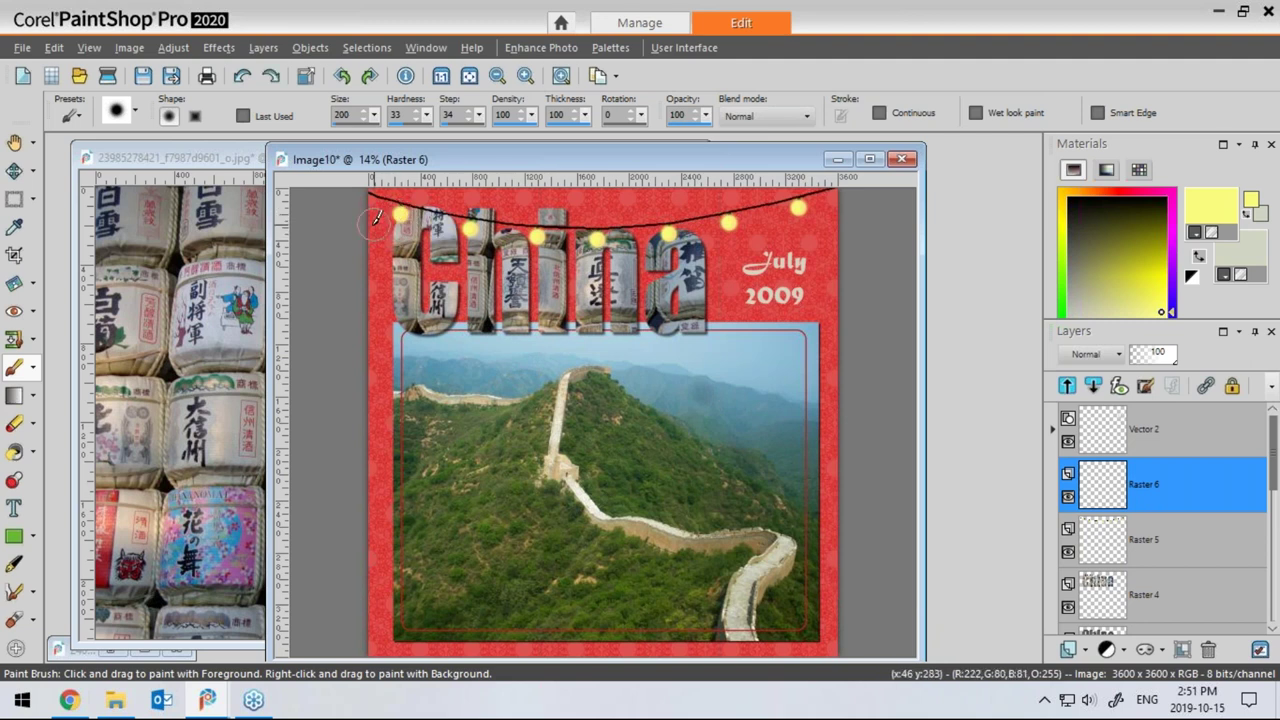
key(F11)
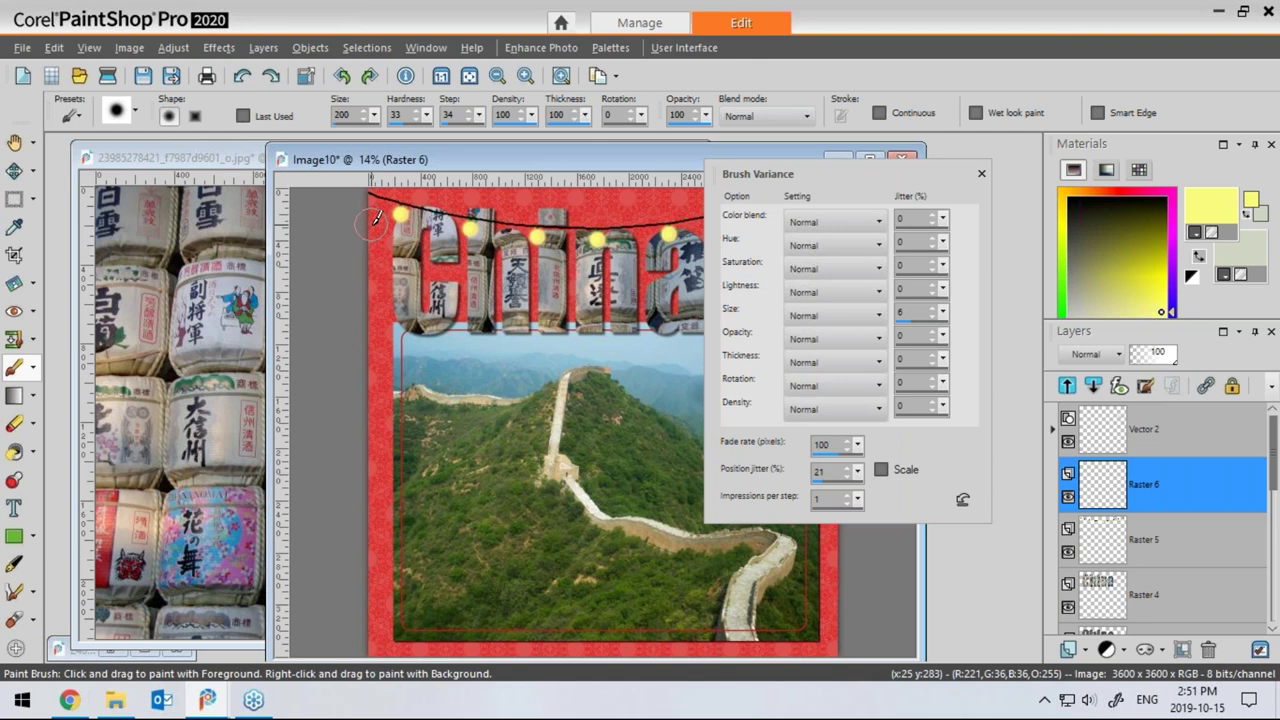
mouse_move(882, 170)
mouse_down()
mouse_move(1257, 176)
mouse_move(1014, 182)
mouse_up()
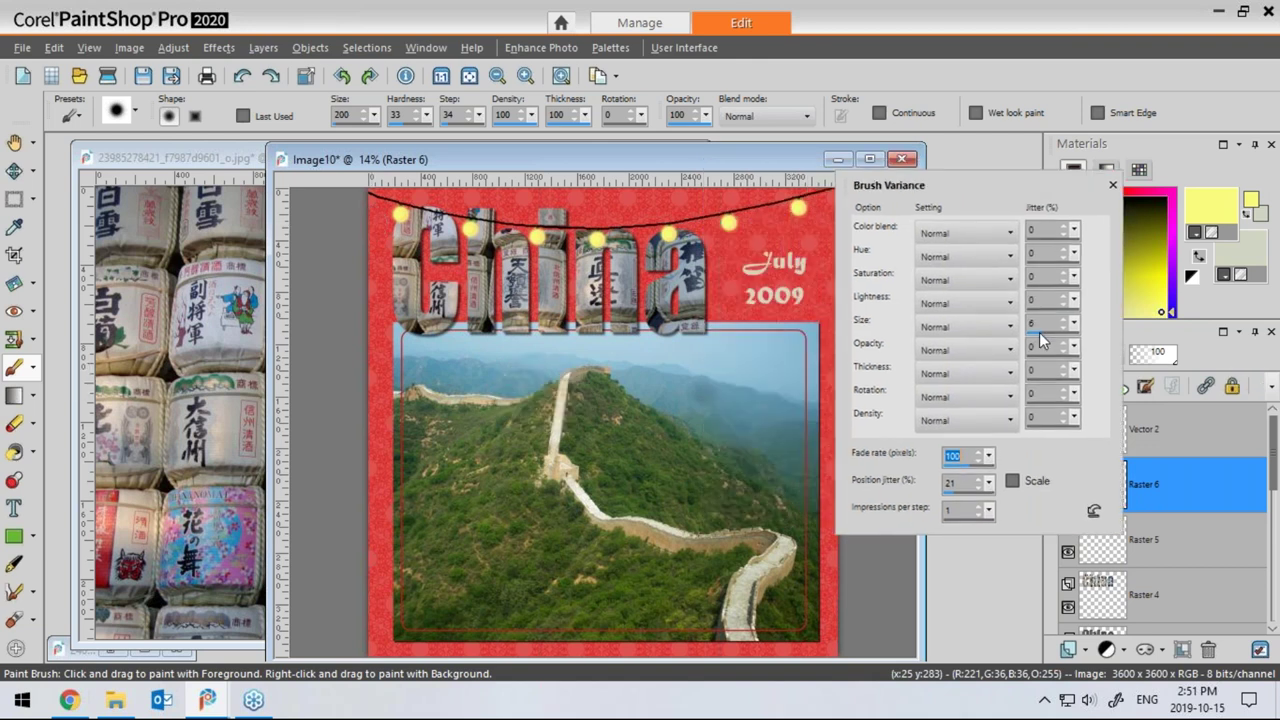
double_click(1034, 324)
text(0)
double_click(952, 482)
text(16)
double_click(952, 483)
text(0)
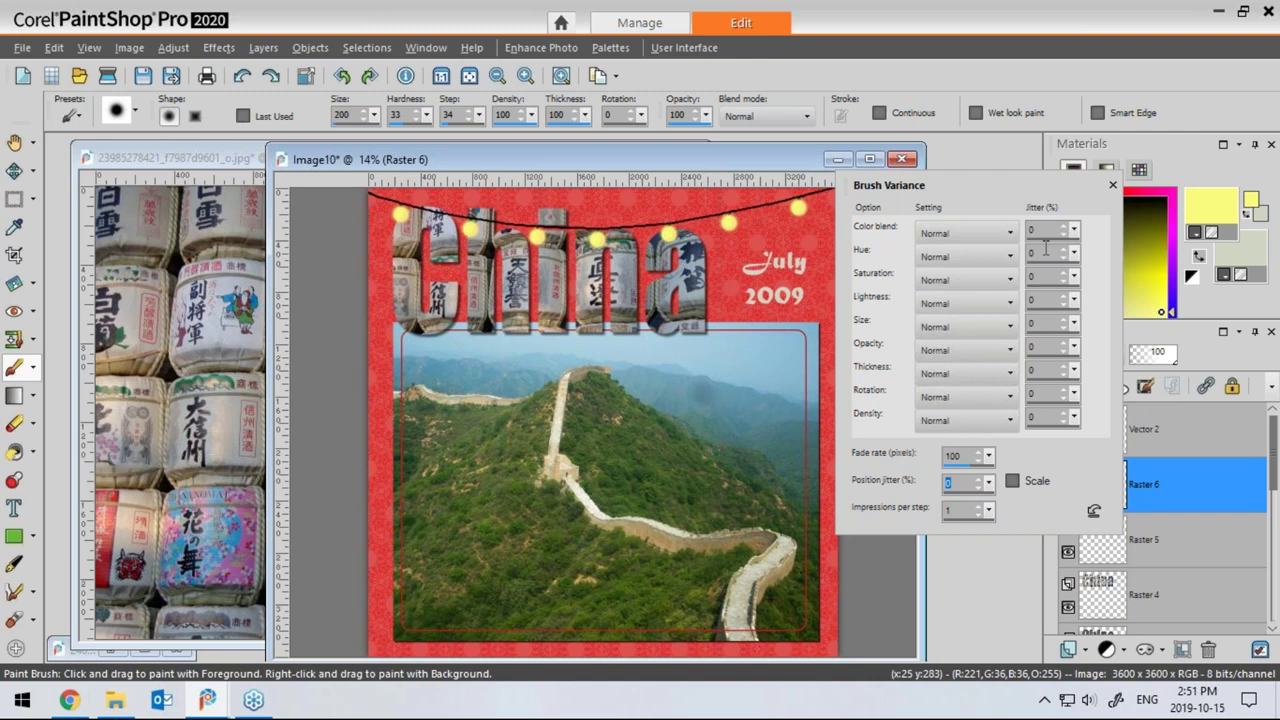
click(1113, 188)
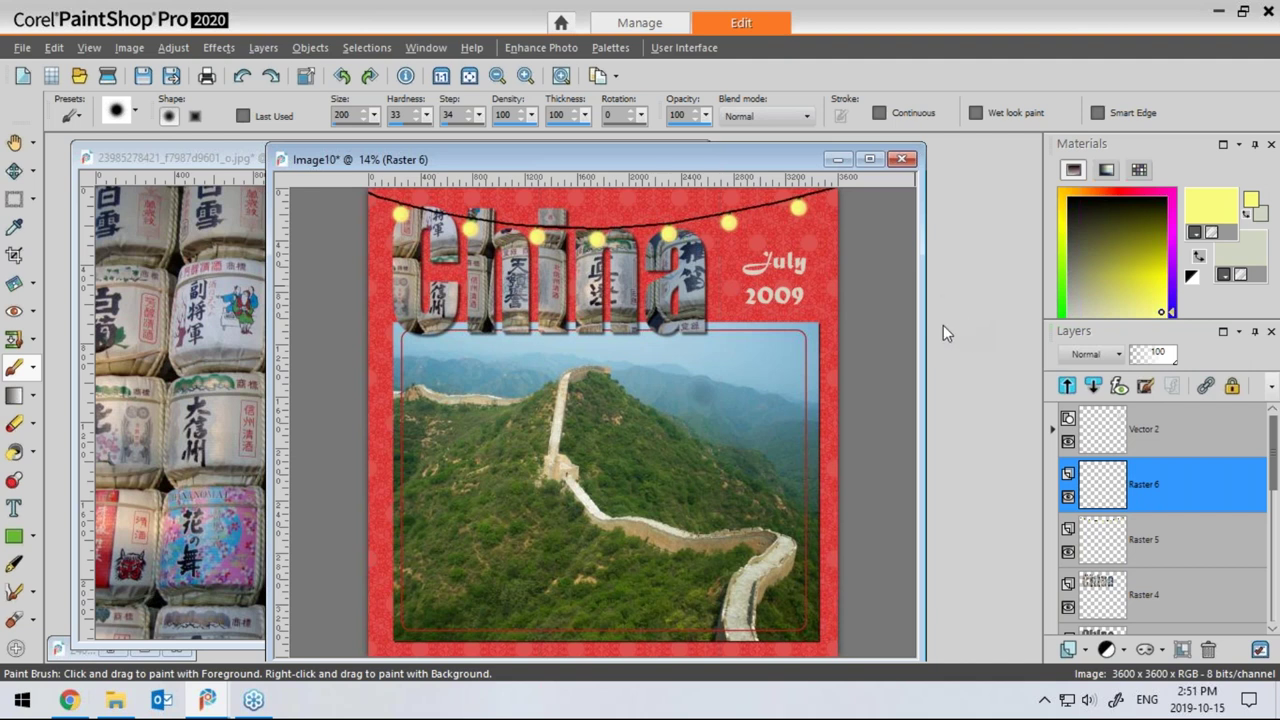
click(401, 213)
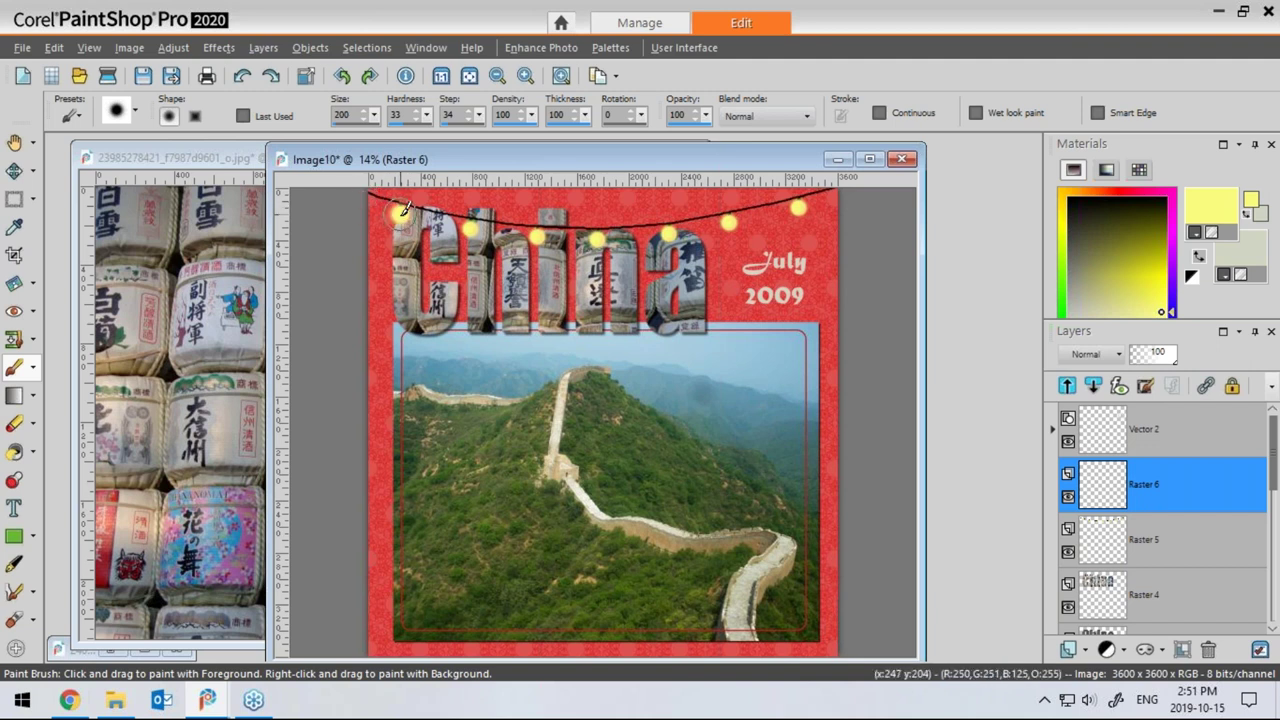
click(470, 229)
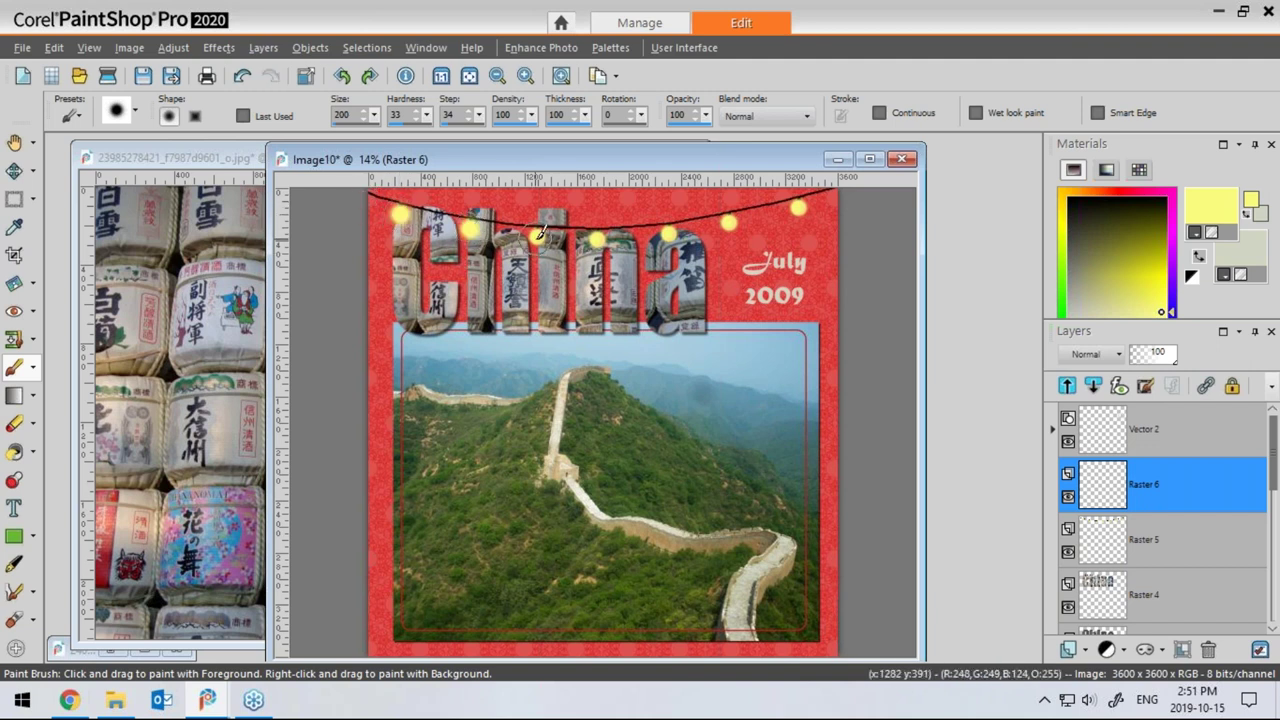
click(598, 238)
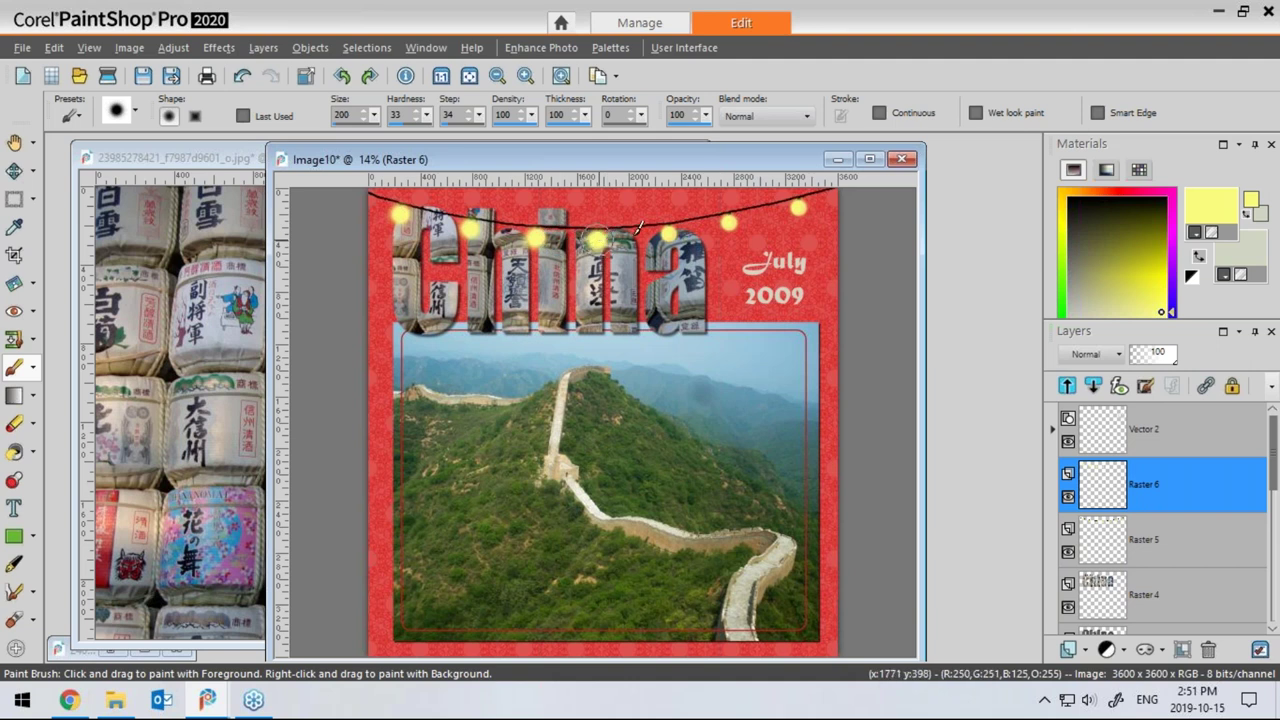
click(669, 233)
click(730, 222)
click(800, 207)
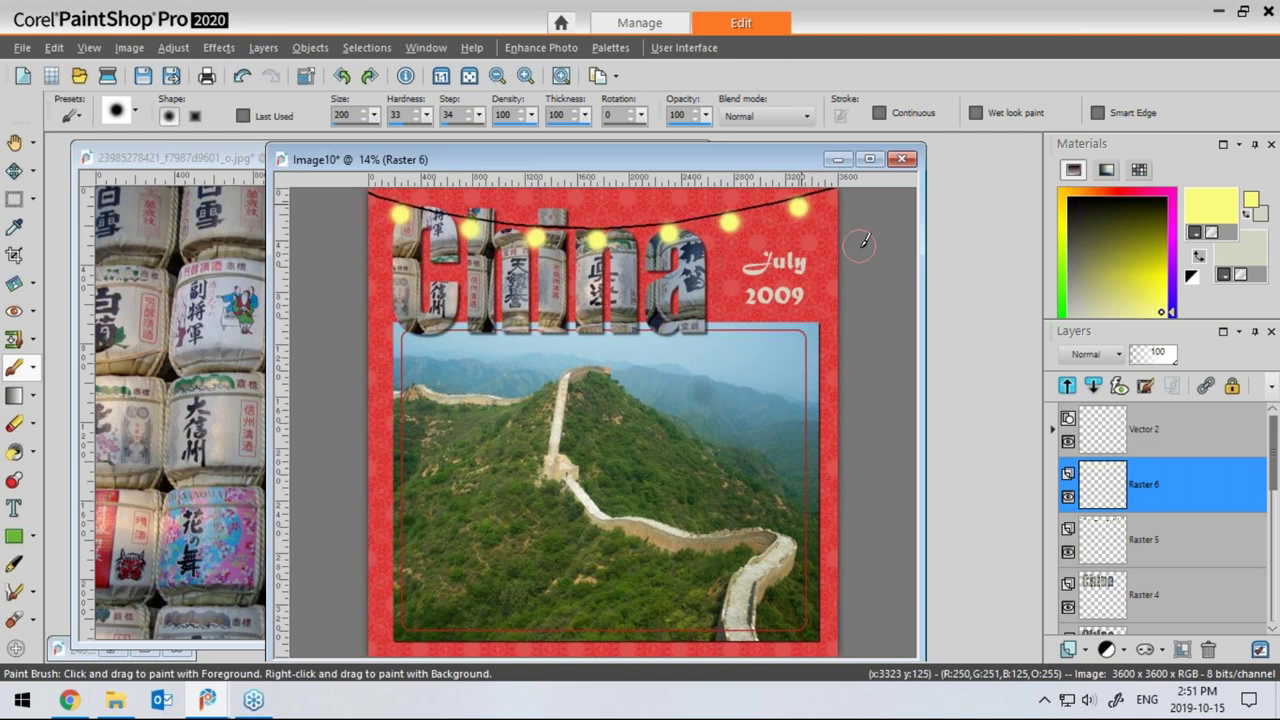
key(ctrl+z)
key(ctrl+z)
key(ctrl+z)
key(ctrl+z)
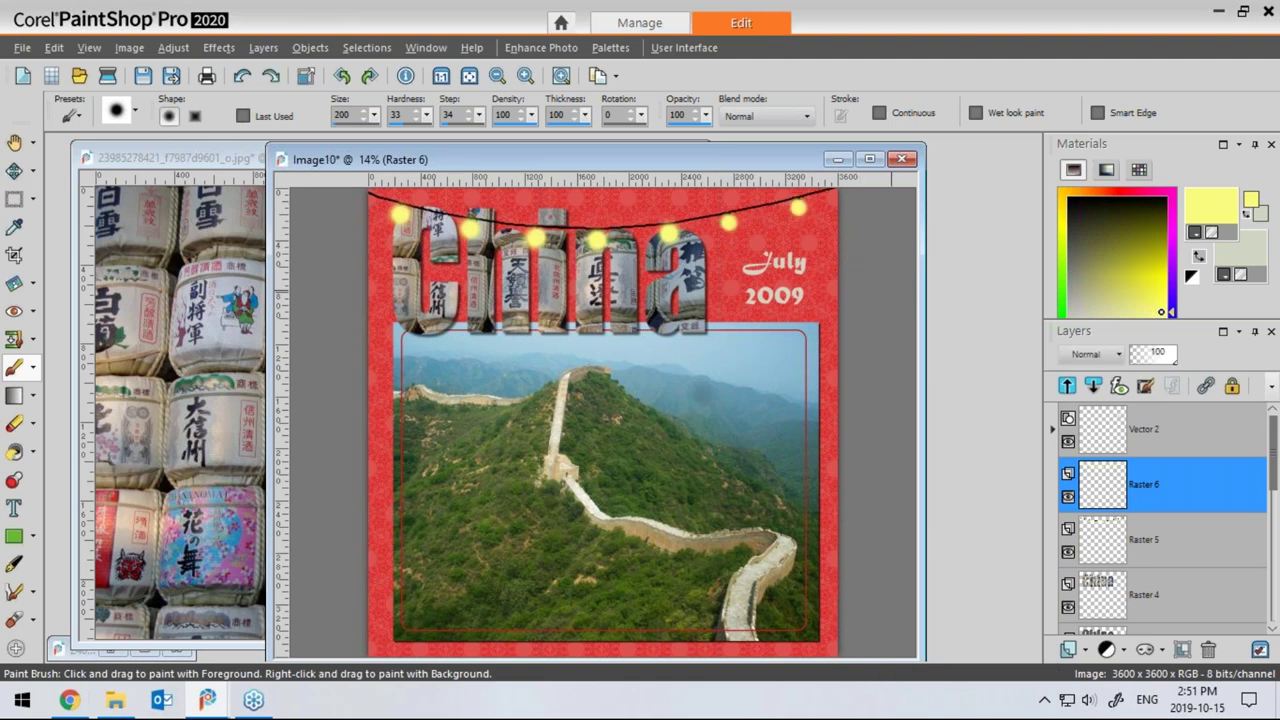
key(ctrl+z)
key(ctrl+z)
key(ctrl+z)
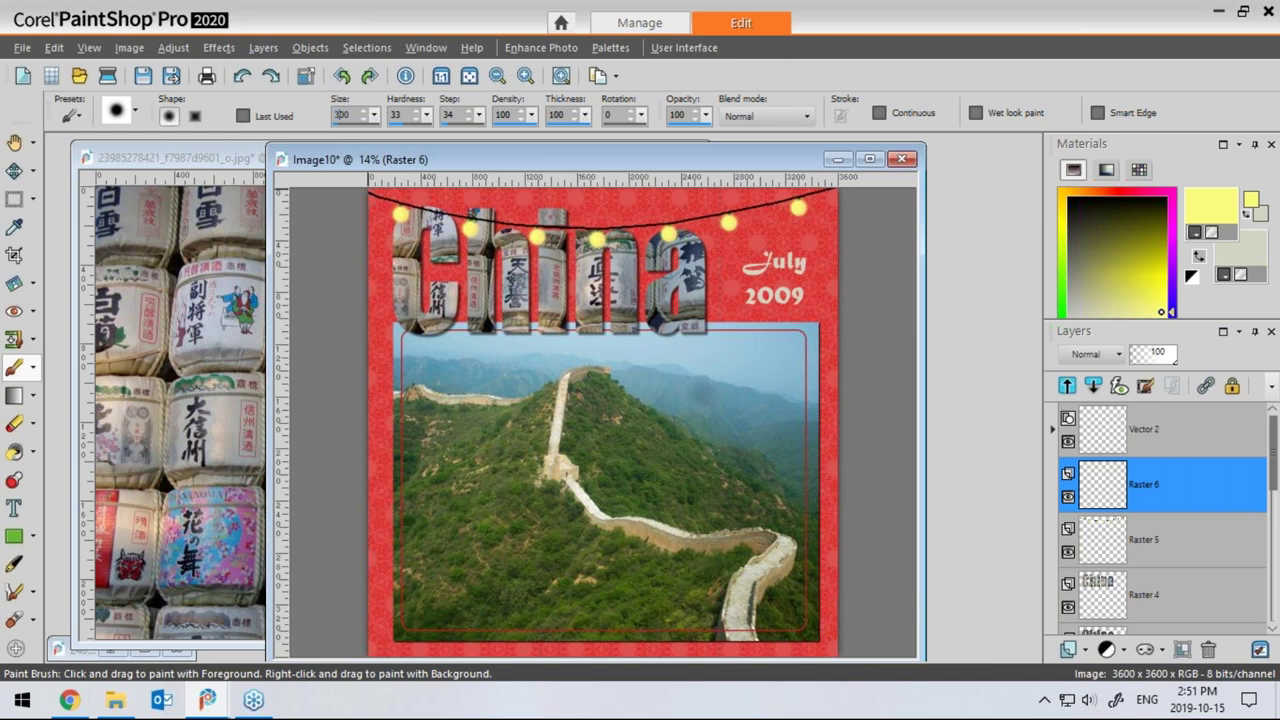
Paint a yellow glow over each of the seven light bulbs with the brush at size 250
click(402, 211)
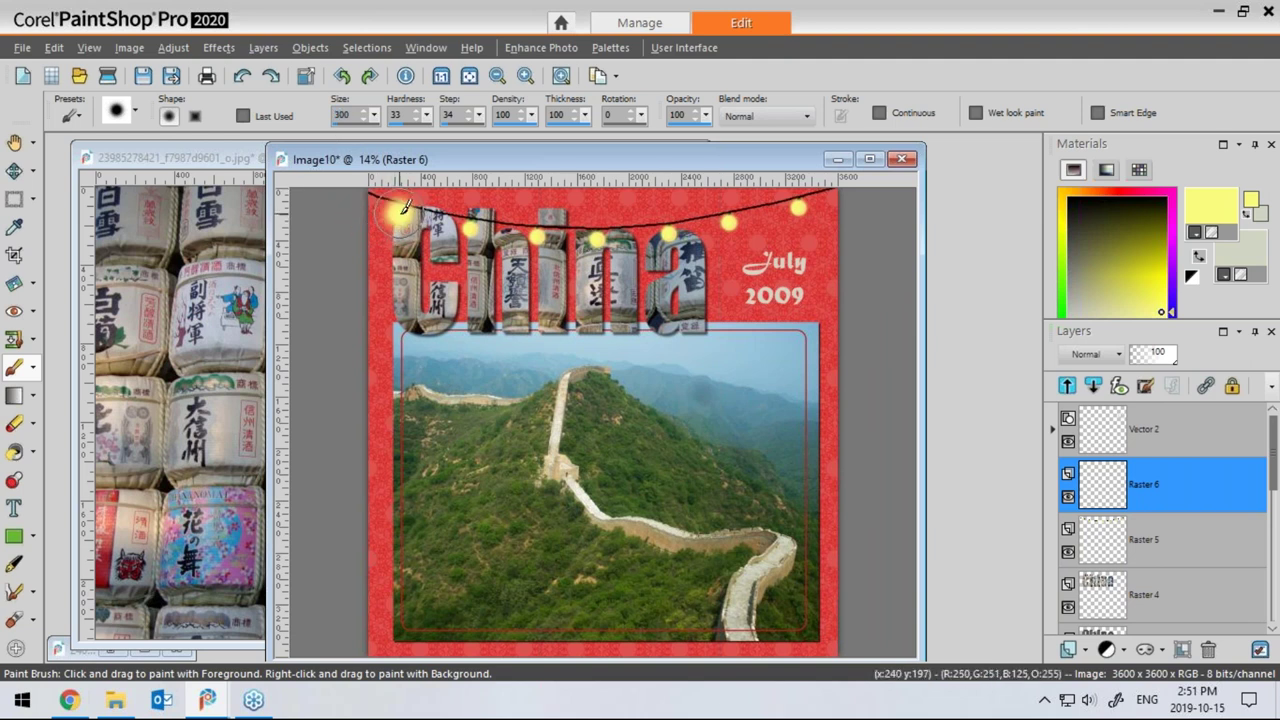
mouse_move(404, 211)
mouse_down()
mouse_move(452, 222)
mouse_move(417, 206)
mouse_up()
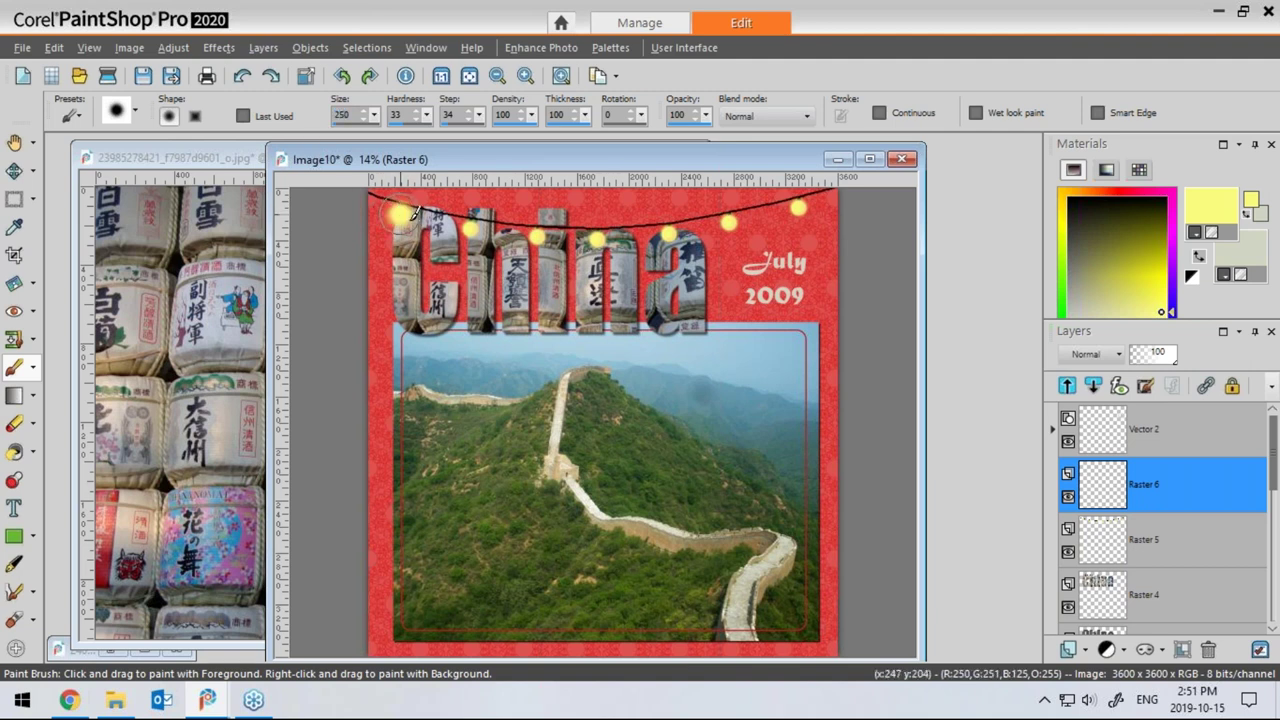
click(468, 230)
click(537, 238)
click(596, 240)
click(668, 233)
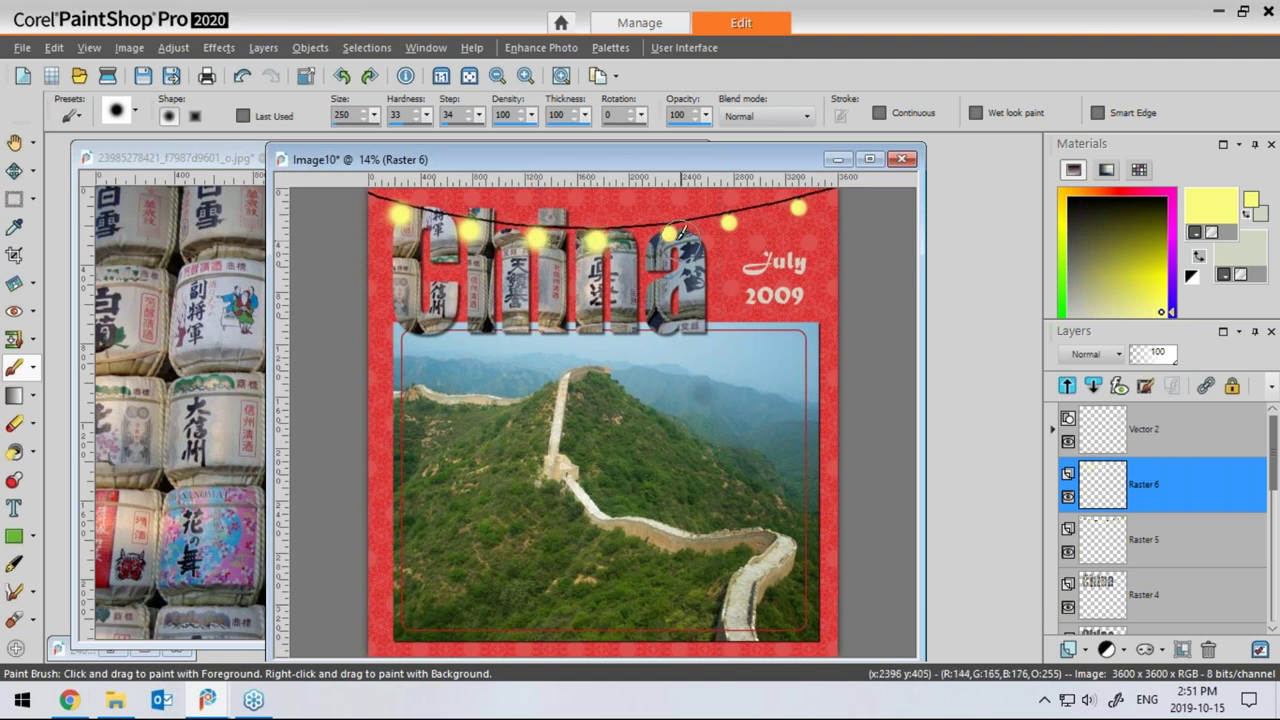
click(727, 225)
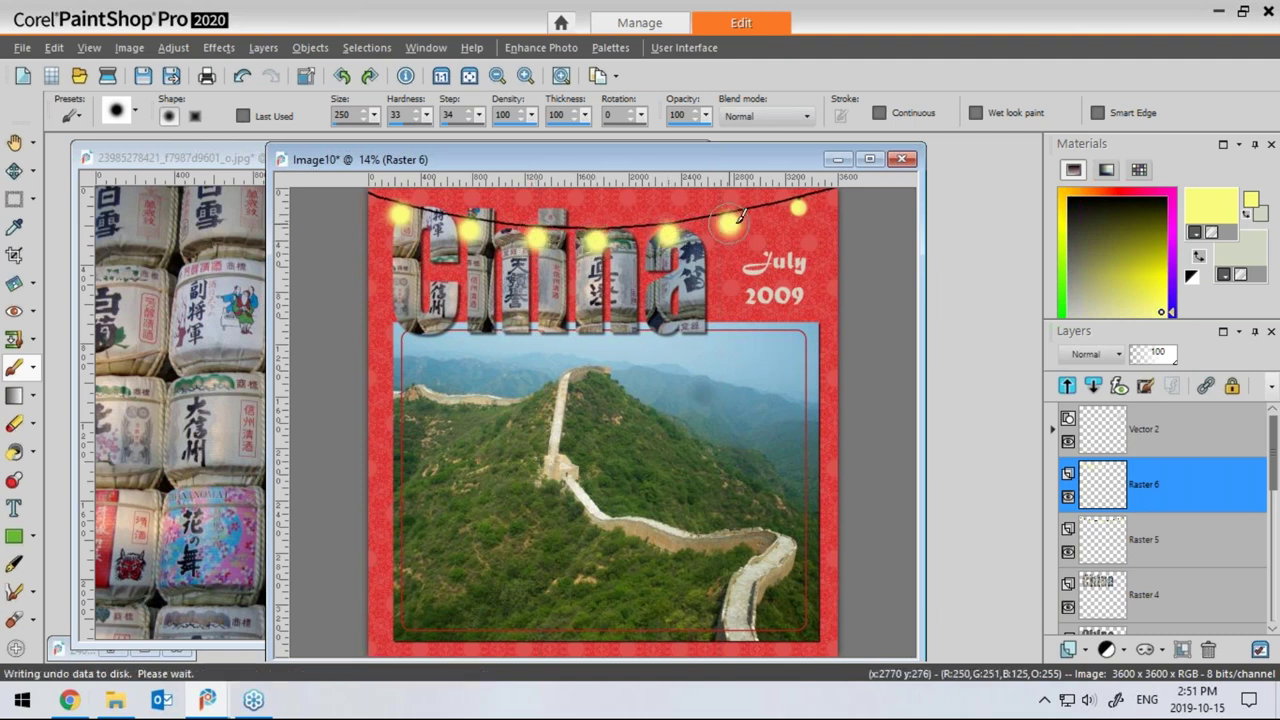
click(800, 205)
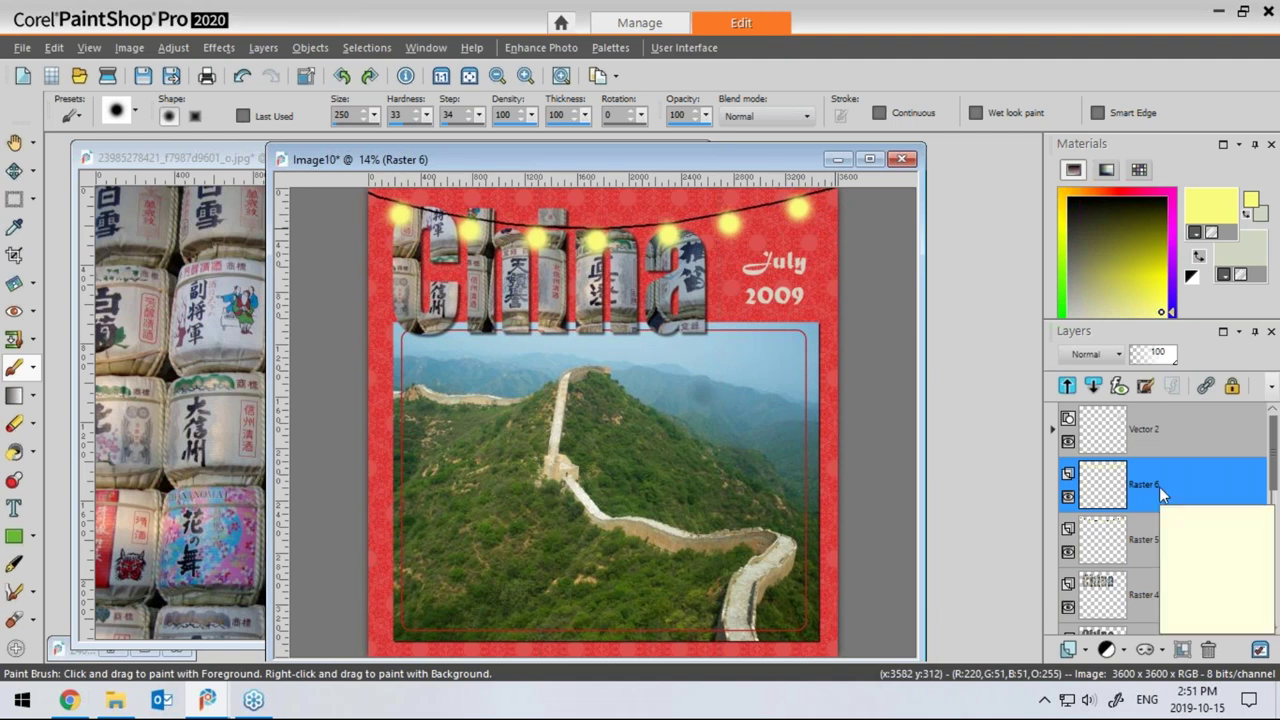
Move the glow layer, Raster 6, below the light-string layer Raster 5 and set its opacity to 81
drag(1160, 489, 1155, 556)
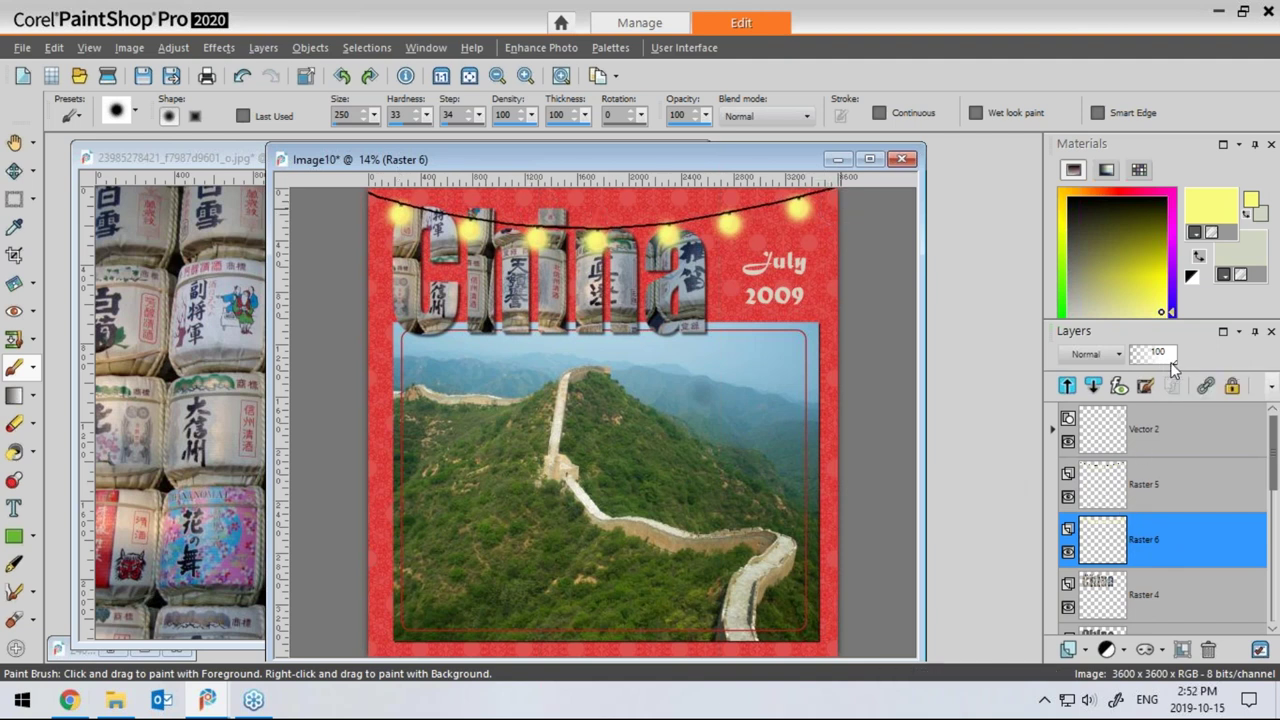
drag(1164, 364, 1159, 362)
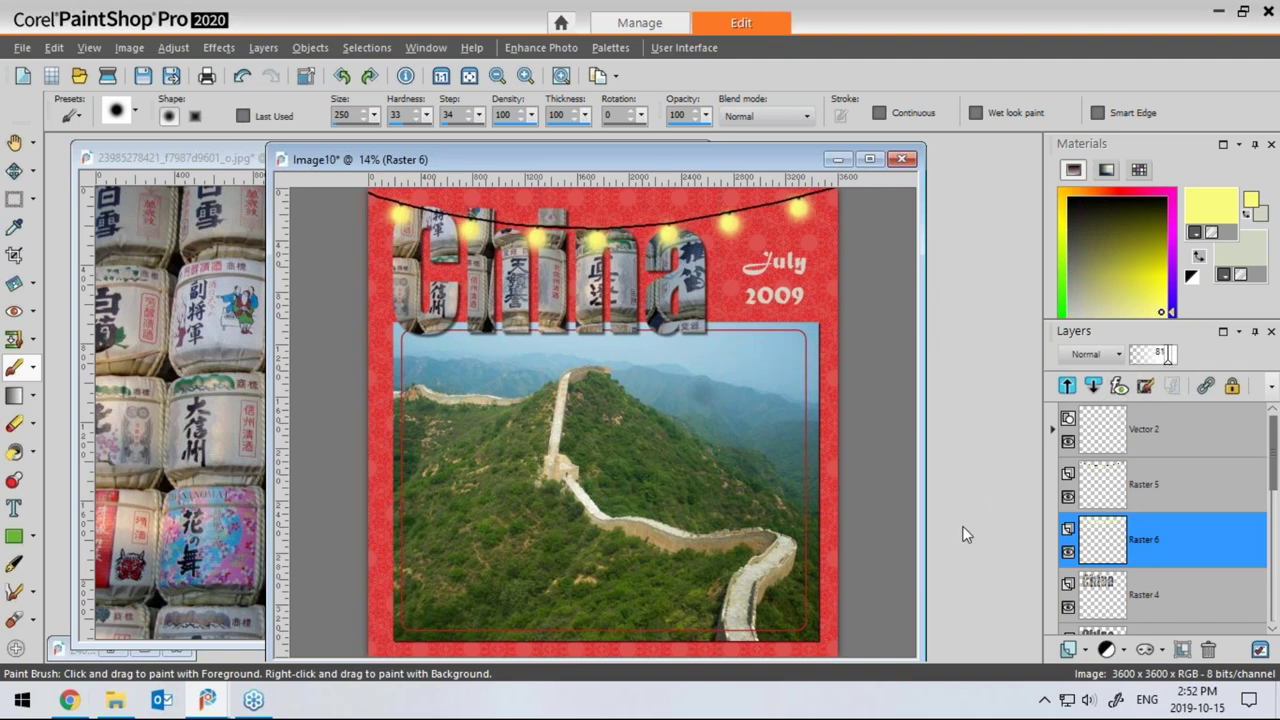
Minimise the finished China page and the barrel photo to clear the workspace
drag(774, 159, 817, 158)
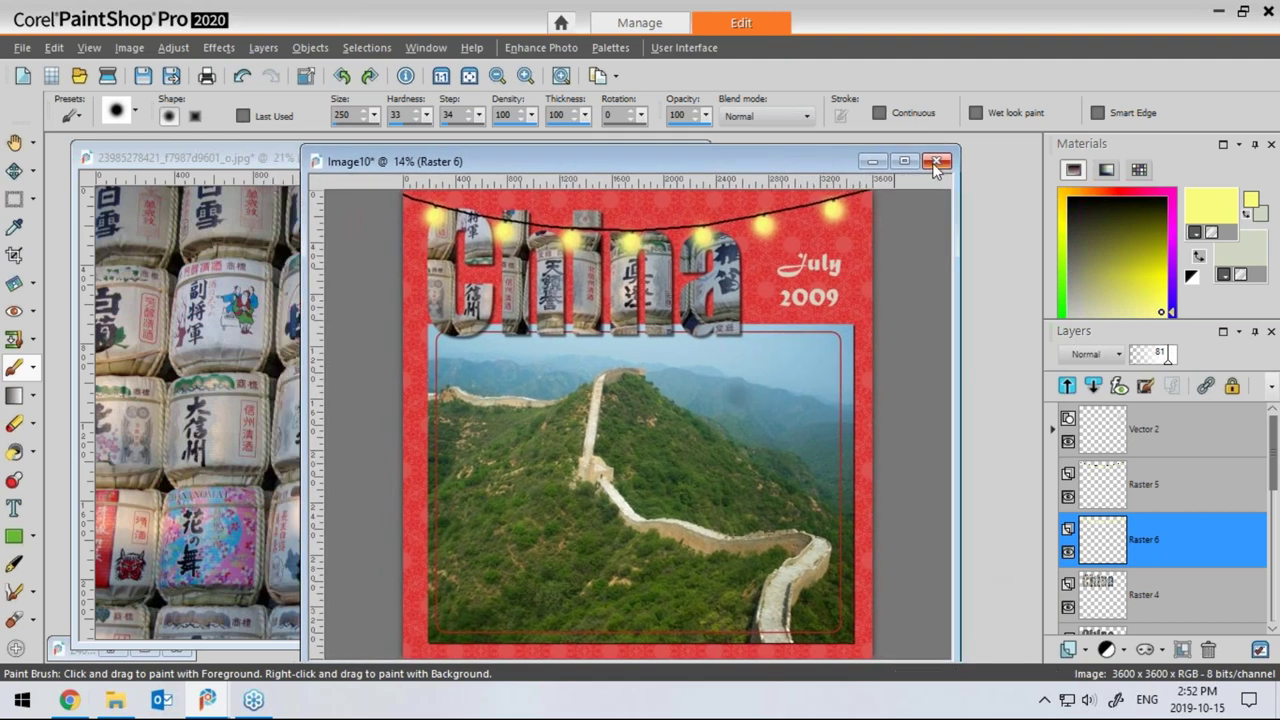
click(873, 163)
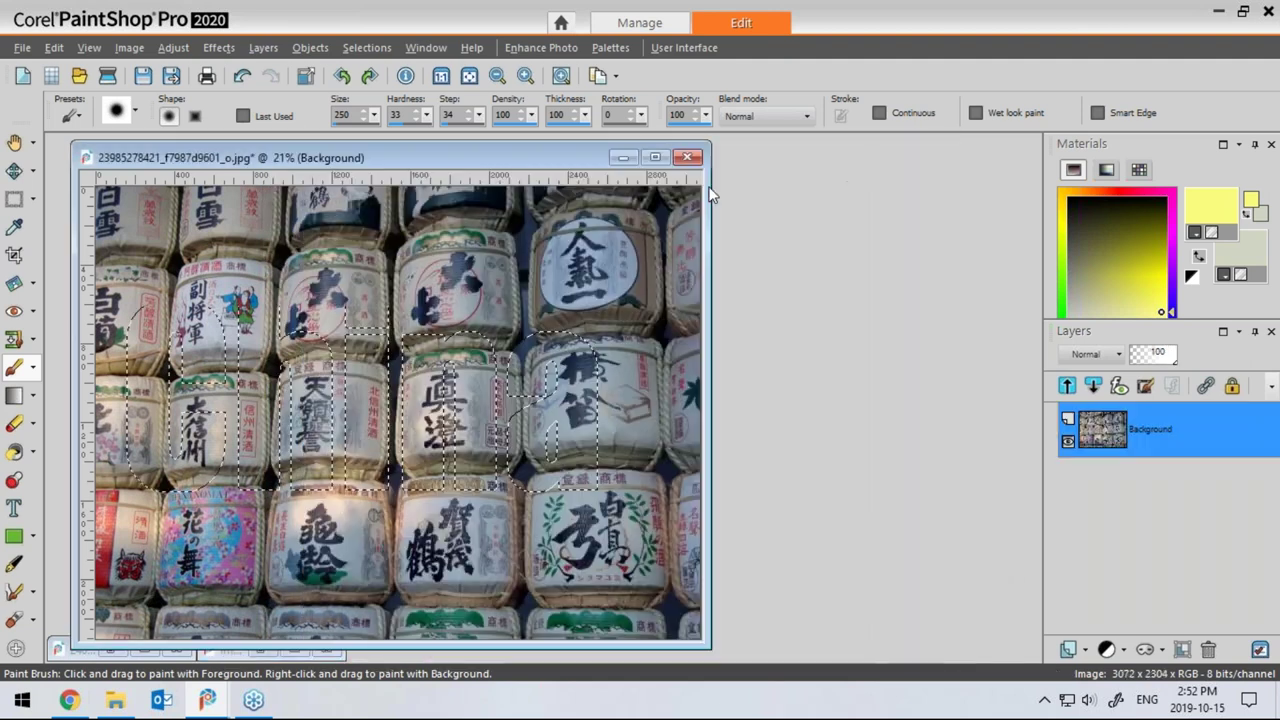
click(622, 157)
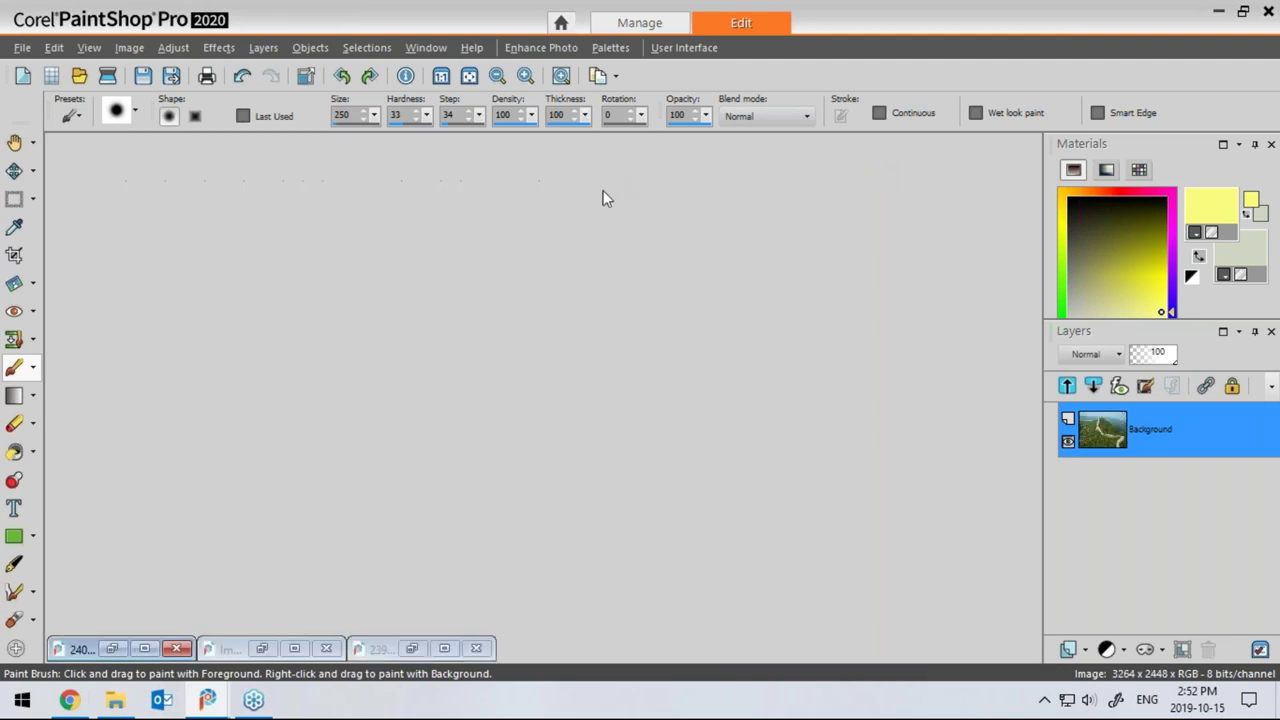
Create a new transparent 3600 × 3600 pixel raster image at 300 pixels/inch and move its window aside
click(22, 75)
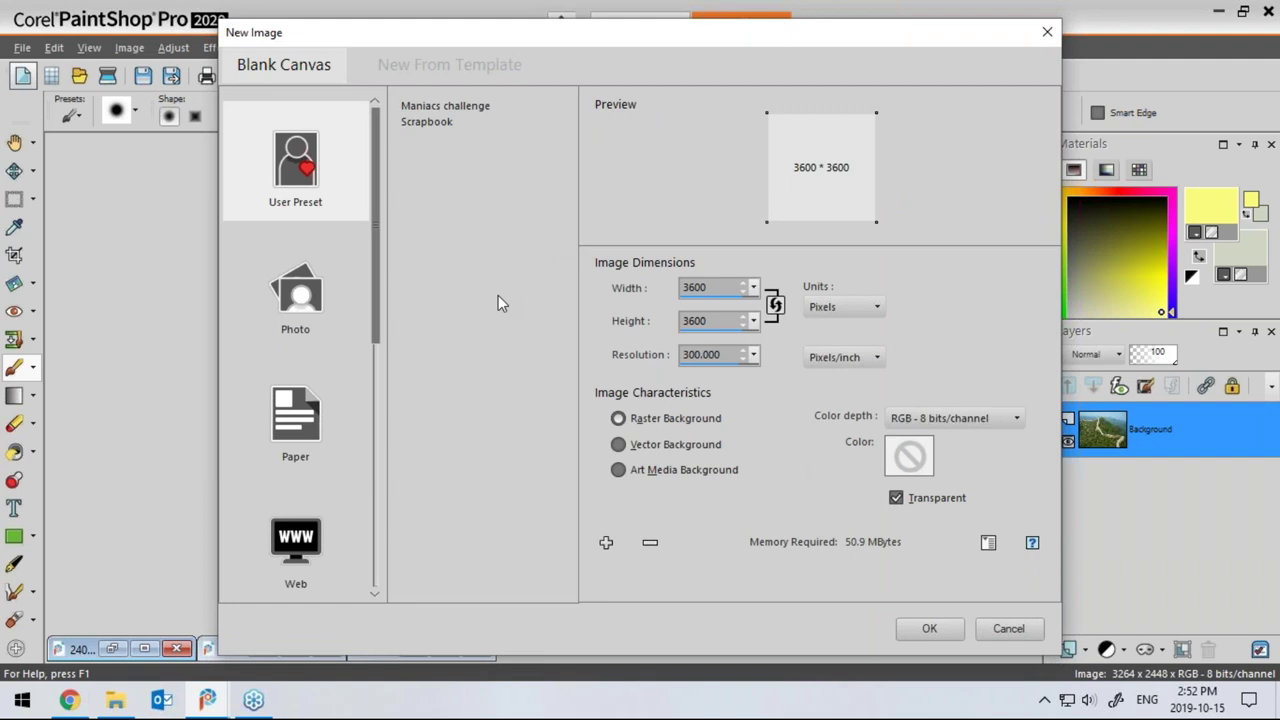
click(929, 628)
drag(429, 183, 800, 182)
Open Two surfers.jpg and water selfie.jpg from the Project3-Underwater folder
click(80, 76)
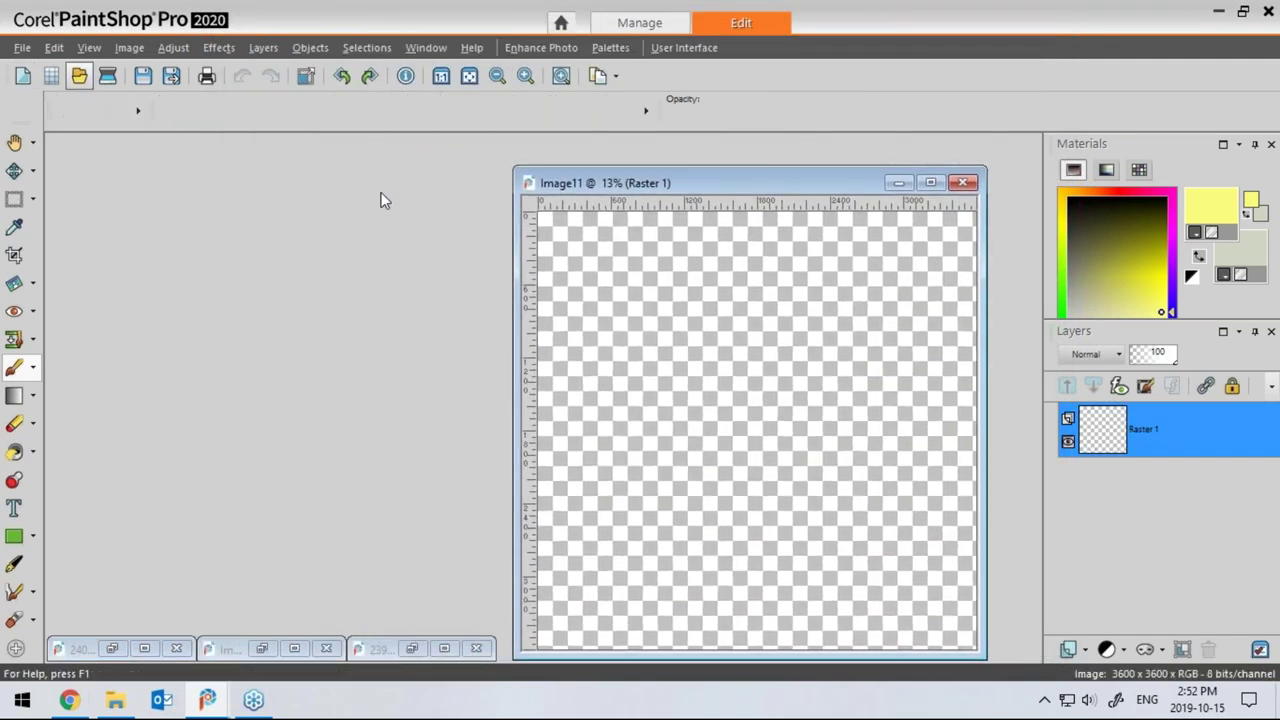
click(666, 119)
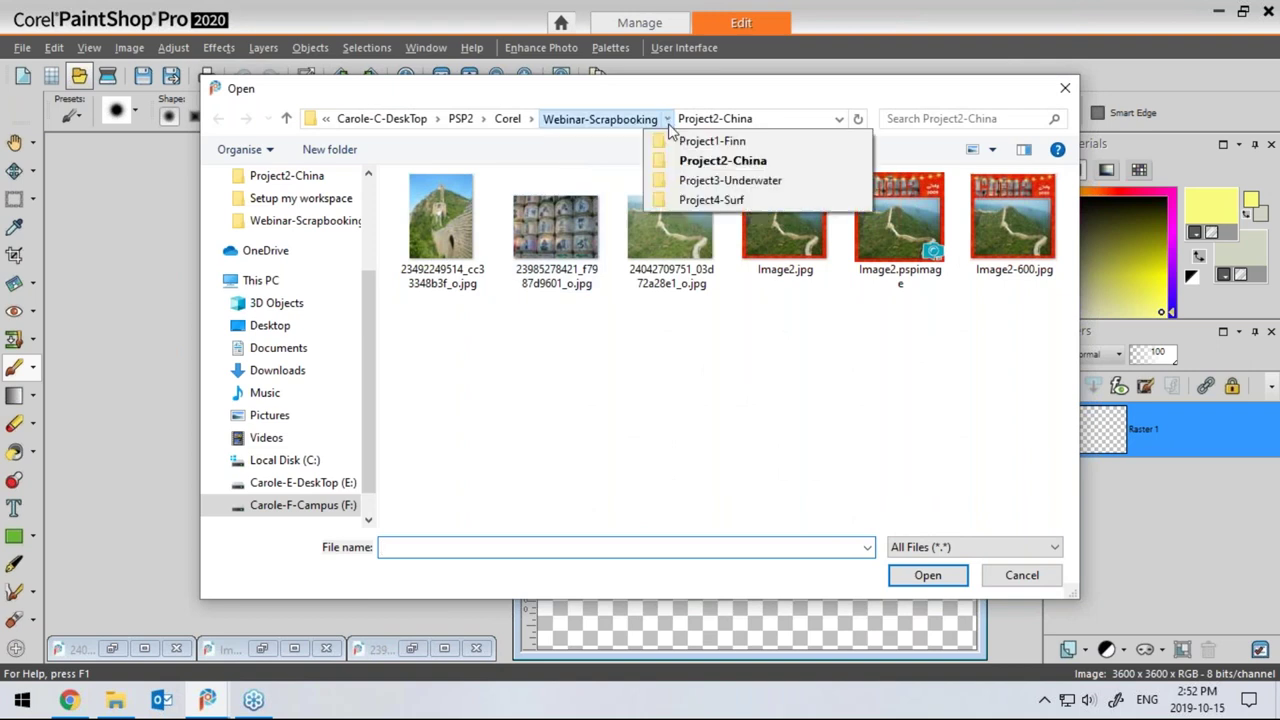
click(700, 182)
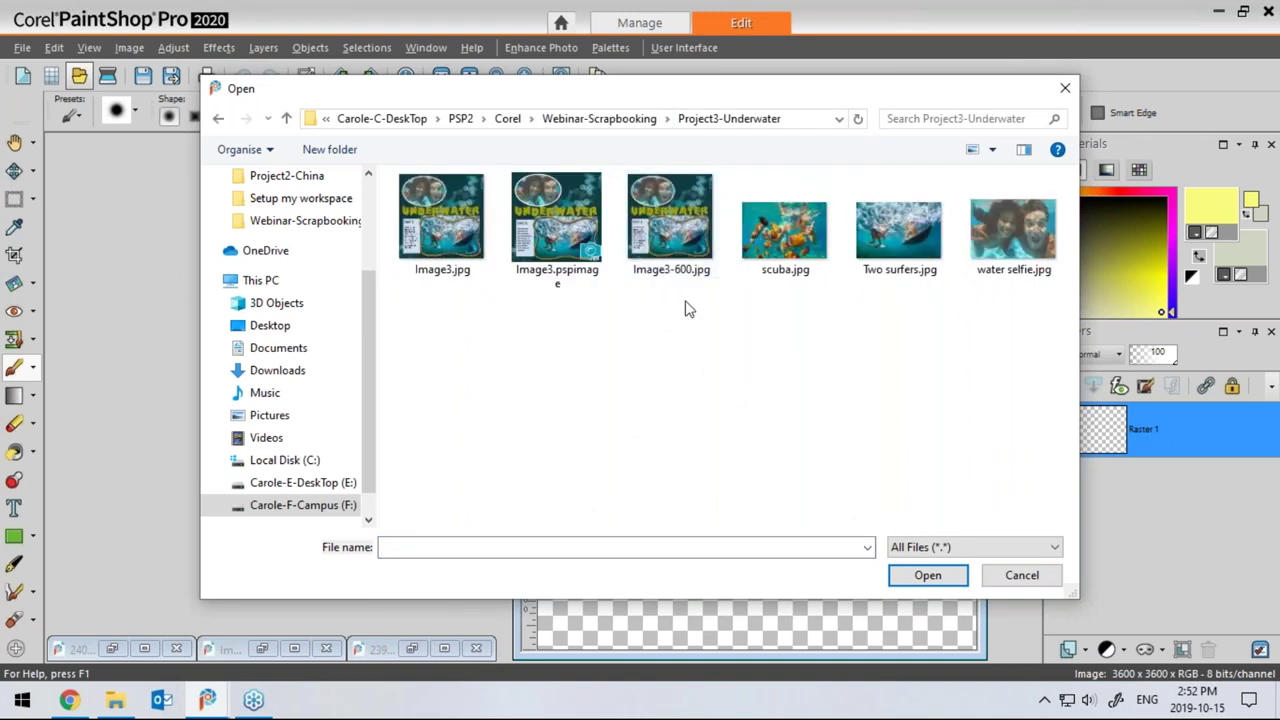
click(900, 235)
ctrl+click(1012, 235)
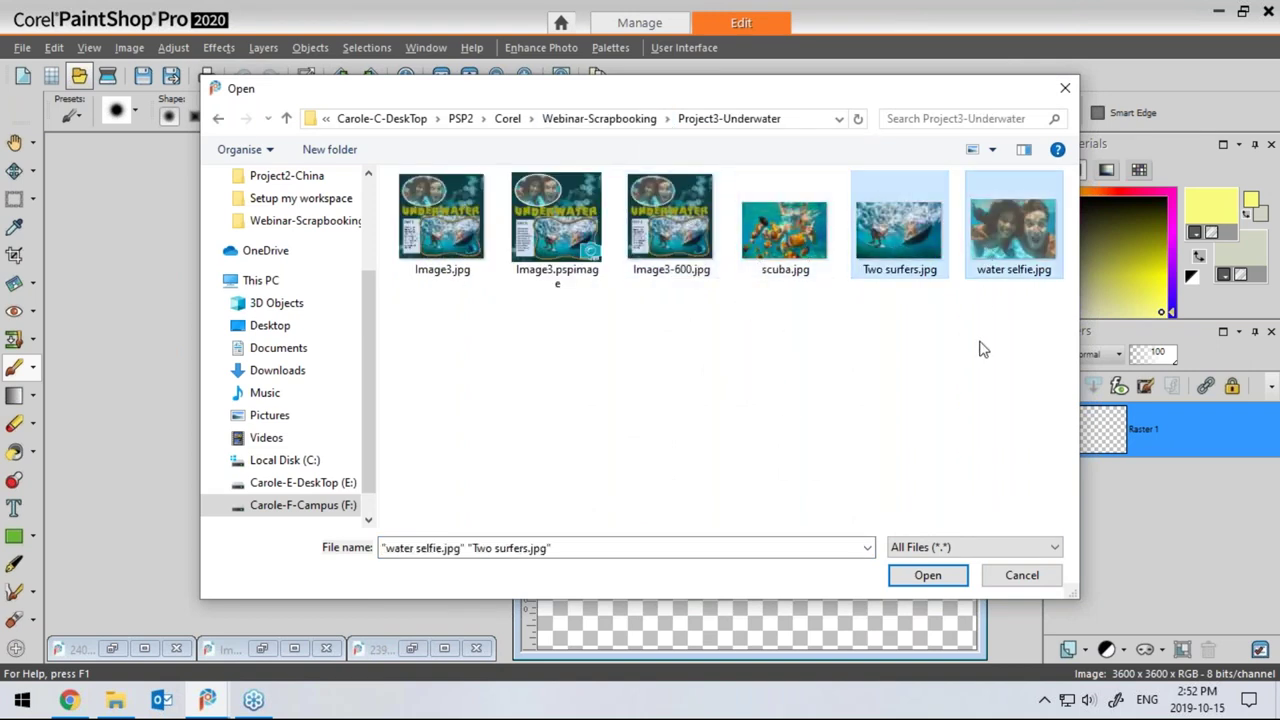
click(926, 575)
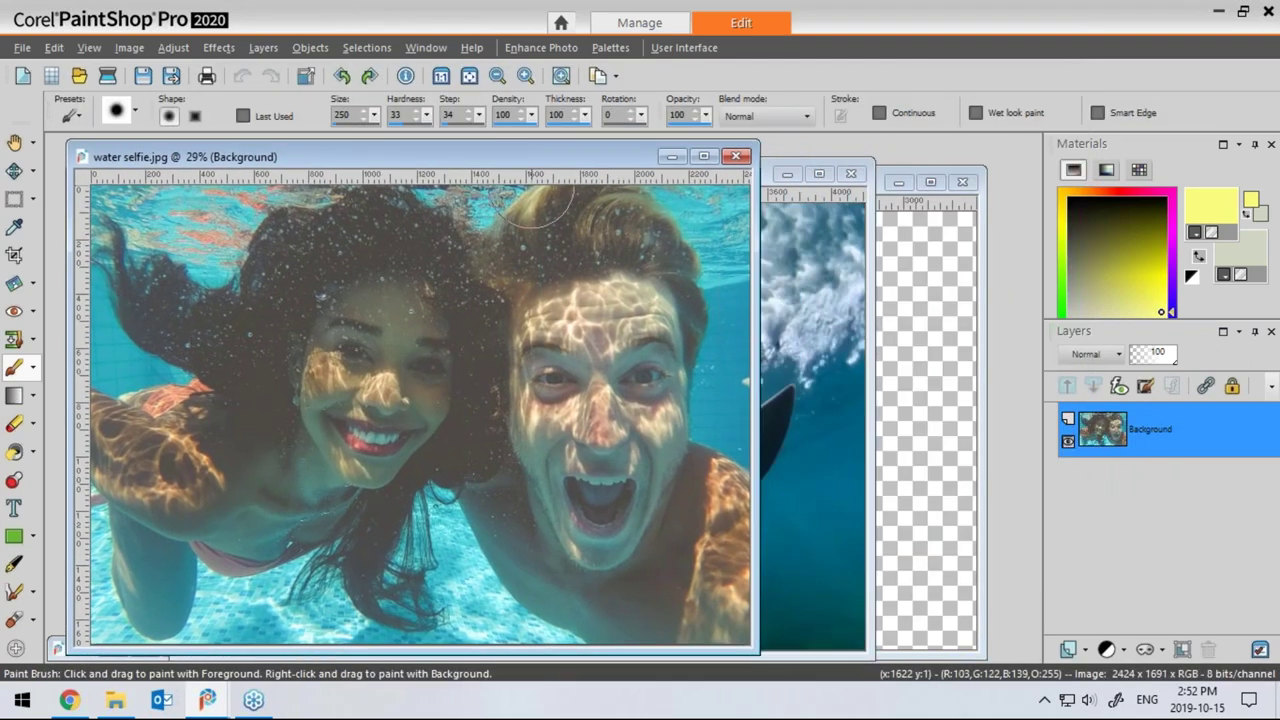
Copy the water selfie and Two surfers photos into the new page as separate layers, and minimise both source photos
drag(1120, 440, 847, 418)
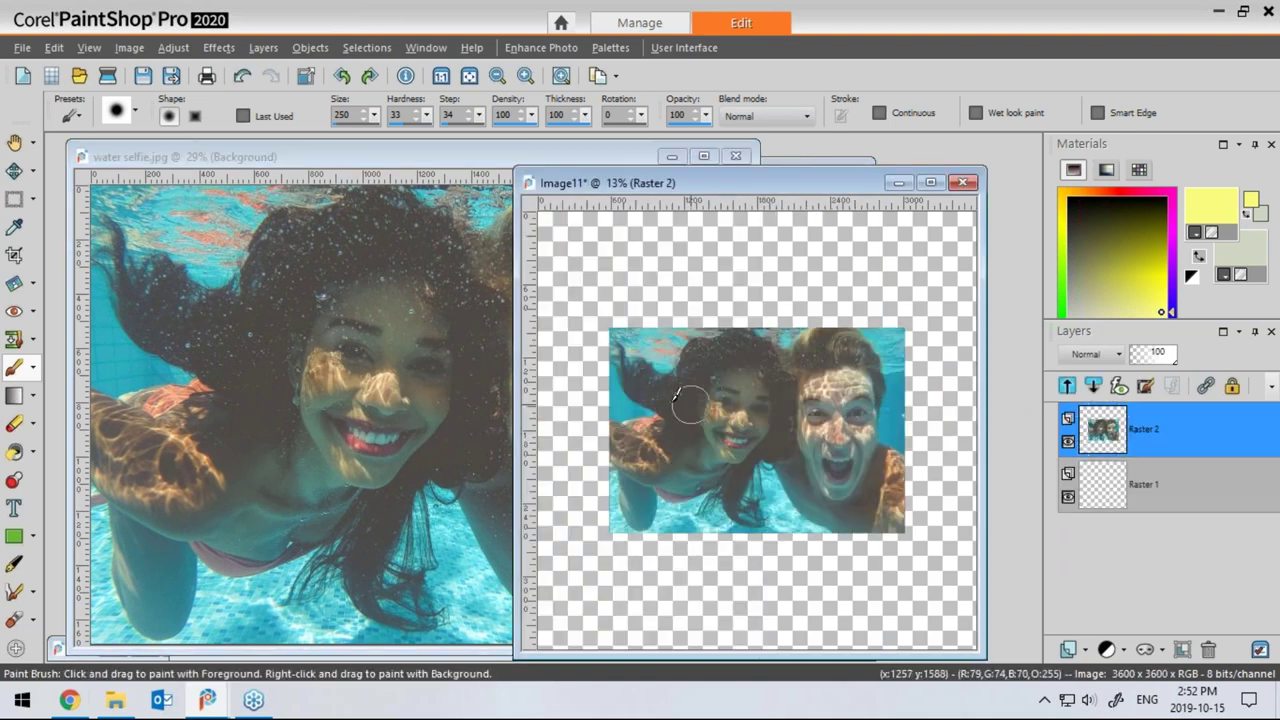
click(671, 155)
click(481, 175)
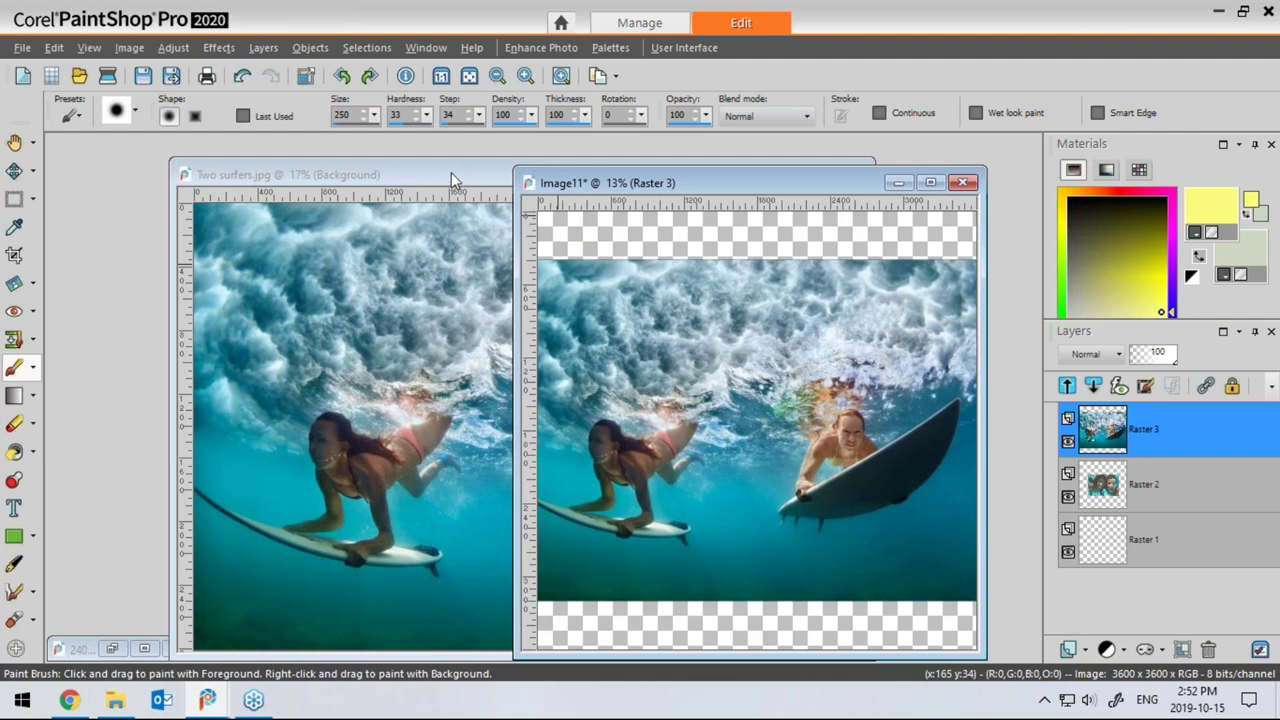
click(388, 176)
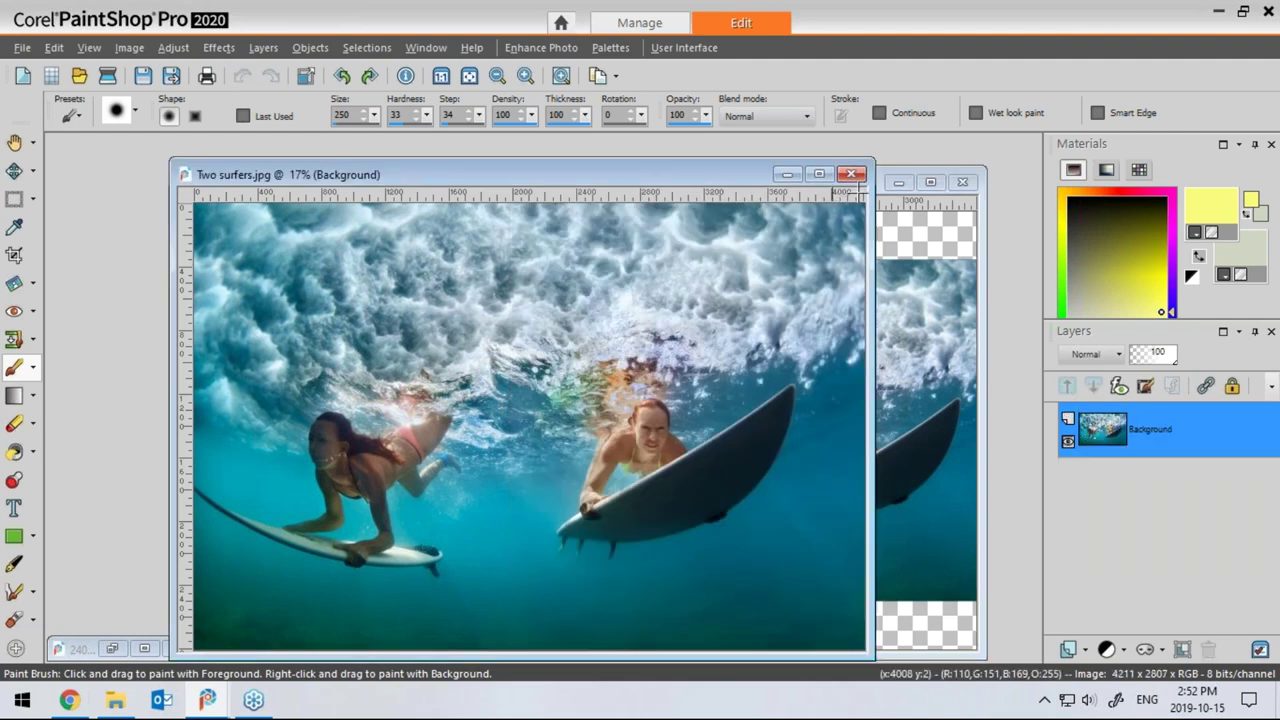
click(851, 176)
Widen the page's window and use the Pick tool to scale the surfers photo to about 66%, placing it in the page's lower half
drag(832, 176, 594, 164)
drag(289, 282, 80, 280)
click(32, 171)
click(60, 174)
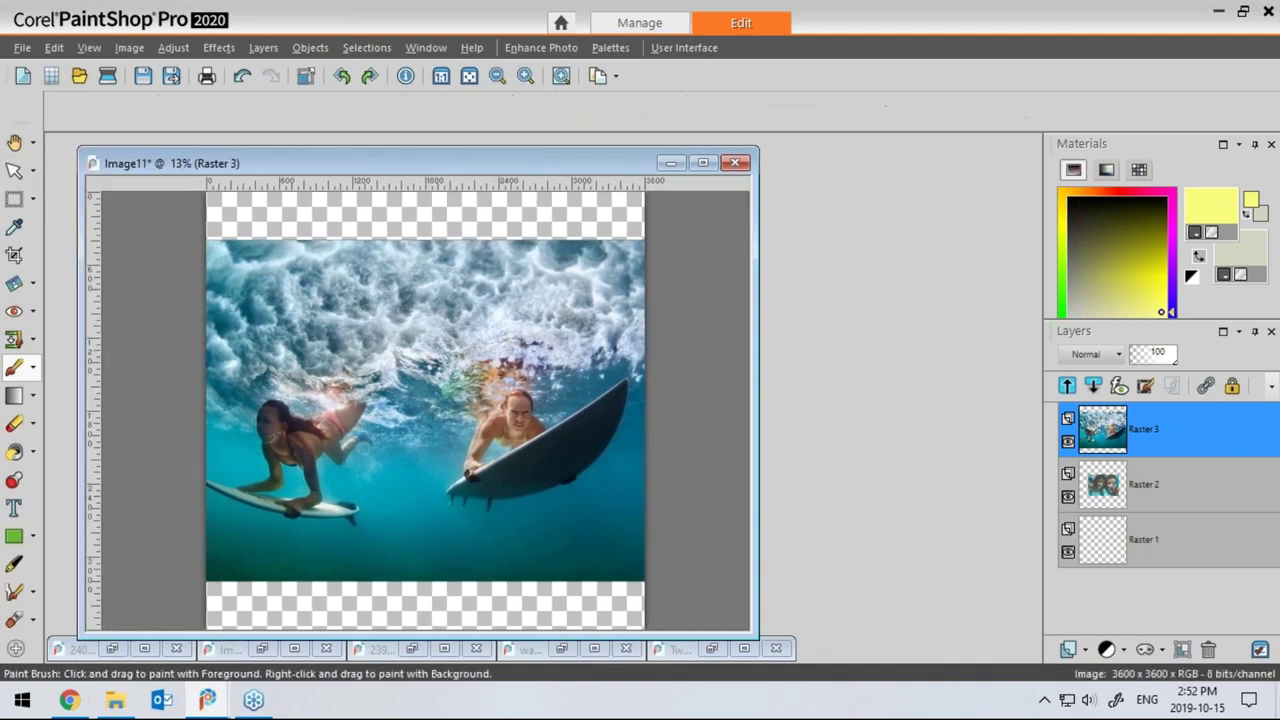
drag(758, 275, 935, 280)
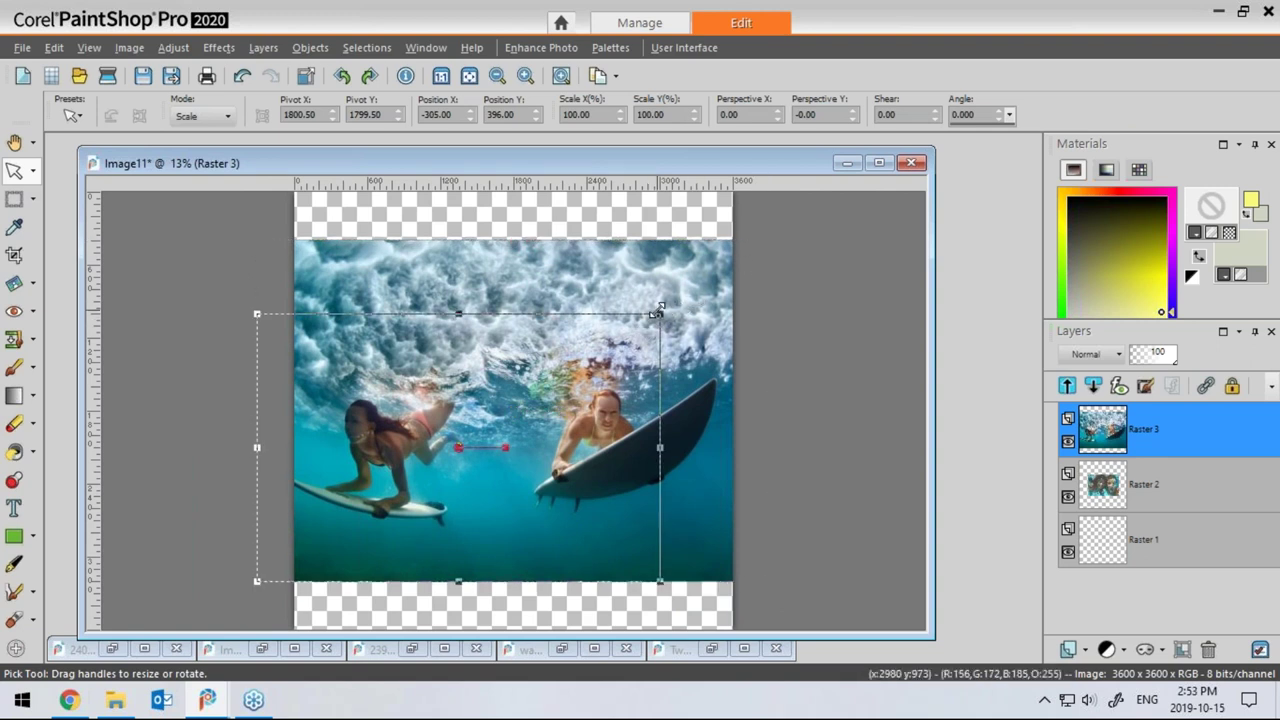
drag(597, 352, 597, 354)
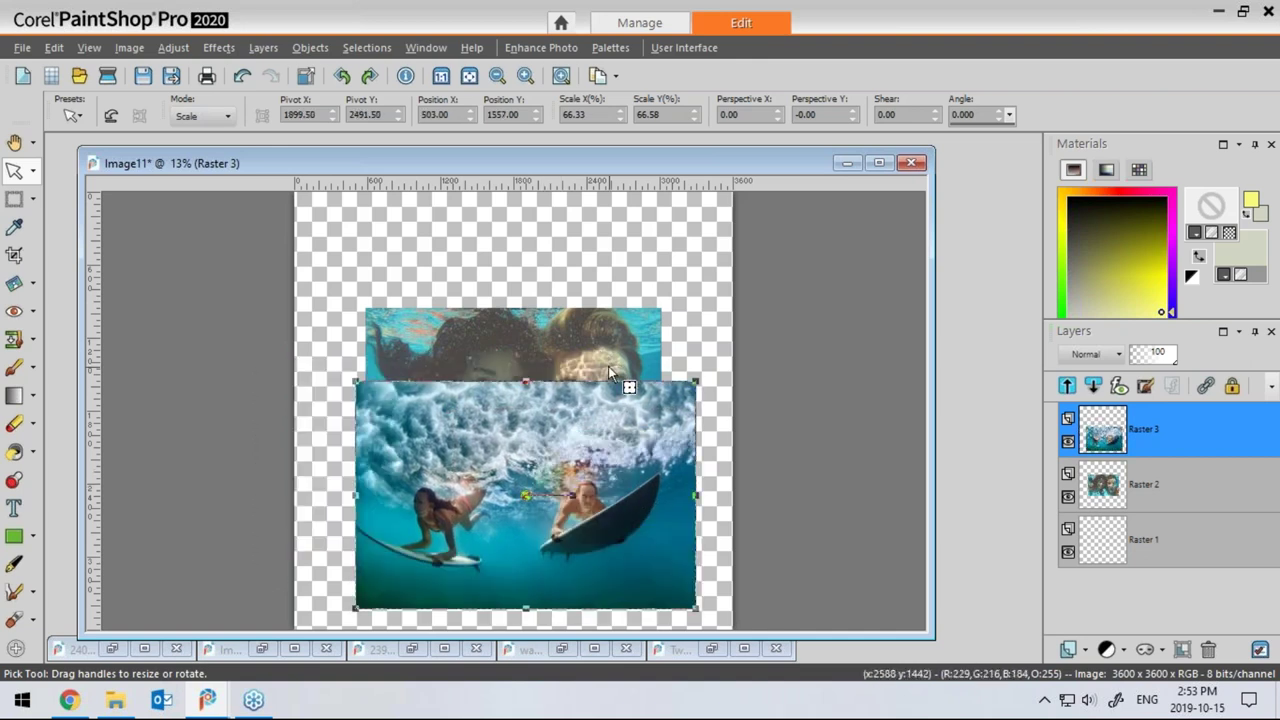
Place the selfie in the page's upper left corner, scale it to about 78%, and shift the surfers photo to about X 603, Y 1588
click(558, 342)
drag(558, 342, 498, 270)
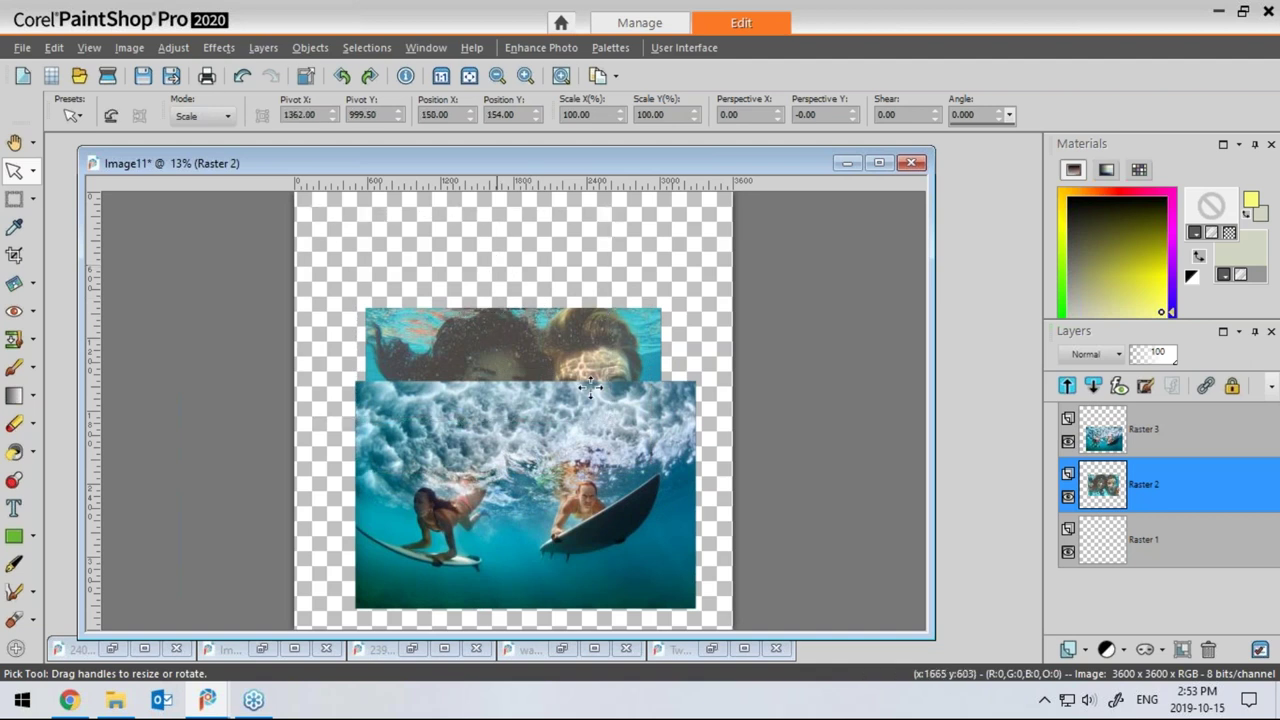
drag(606, 414, 545, 371)
click(610, 492)
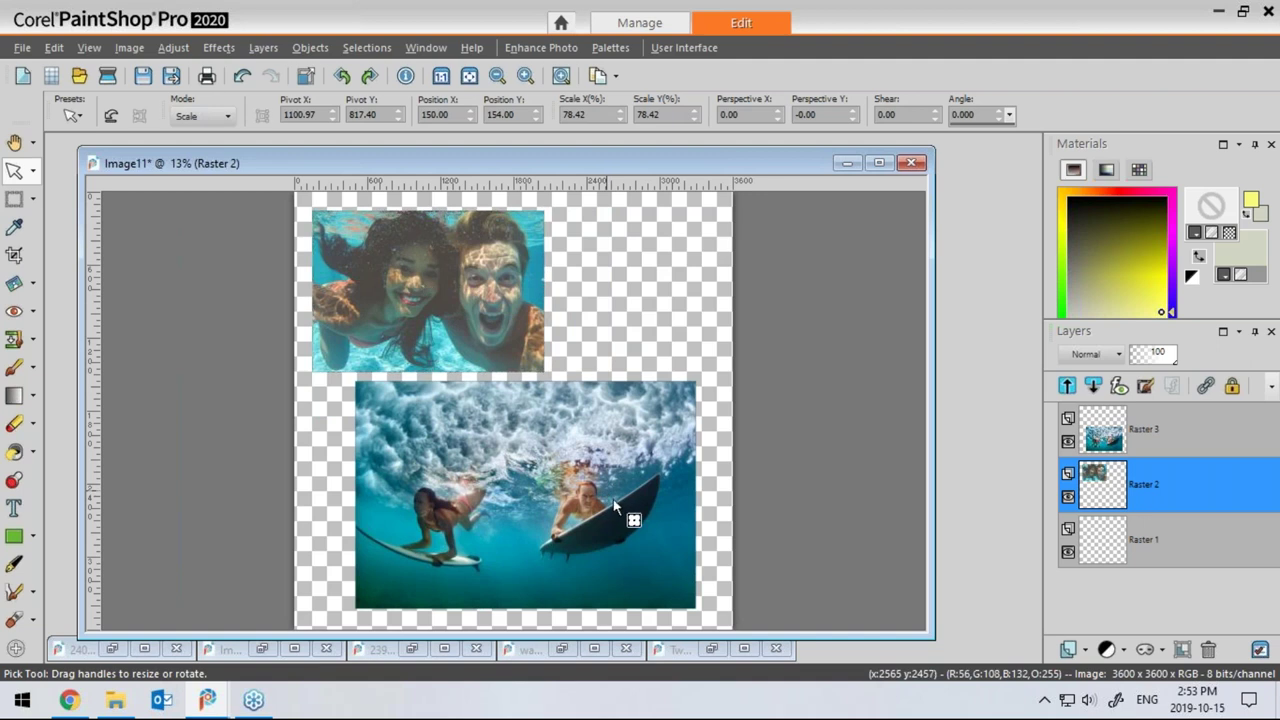
drag(632, 487, 645, 491)
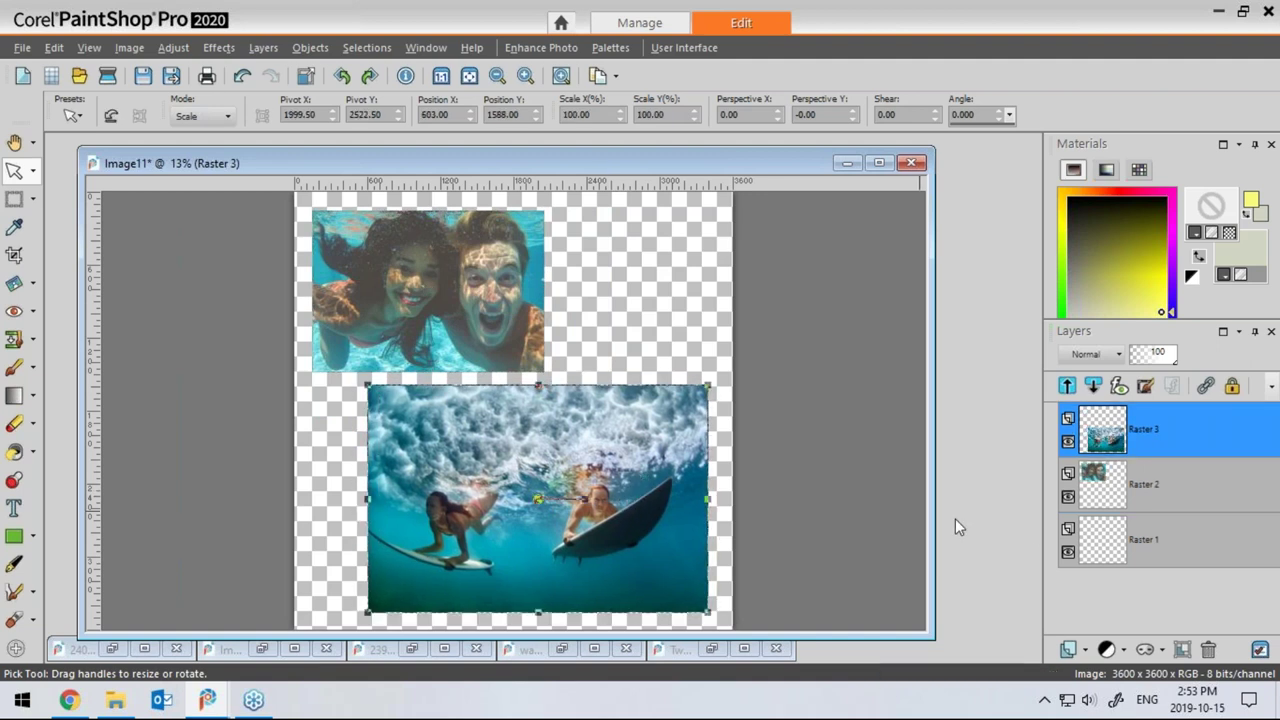
Sample dark teal from the surfboard in the surfers photo and flood-fill the Raster 1 background layer with it
click(14, 227)
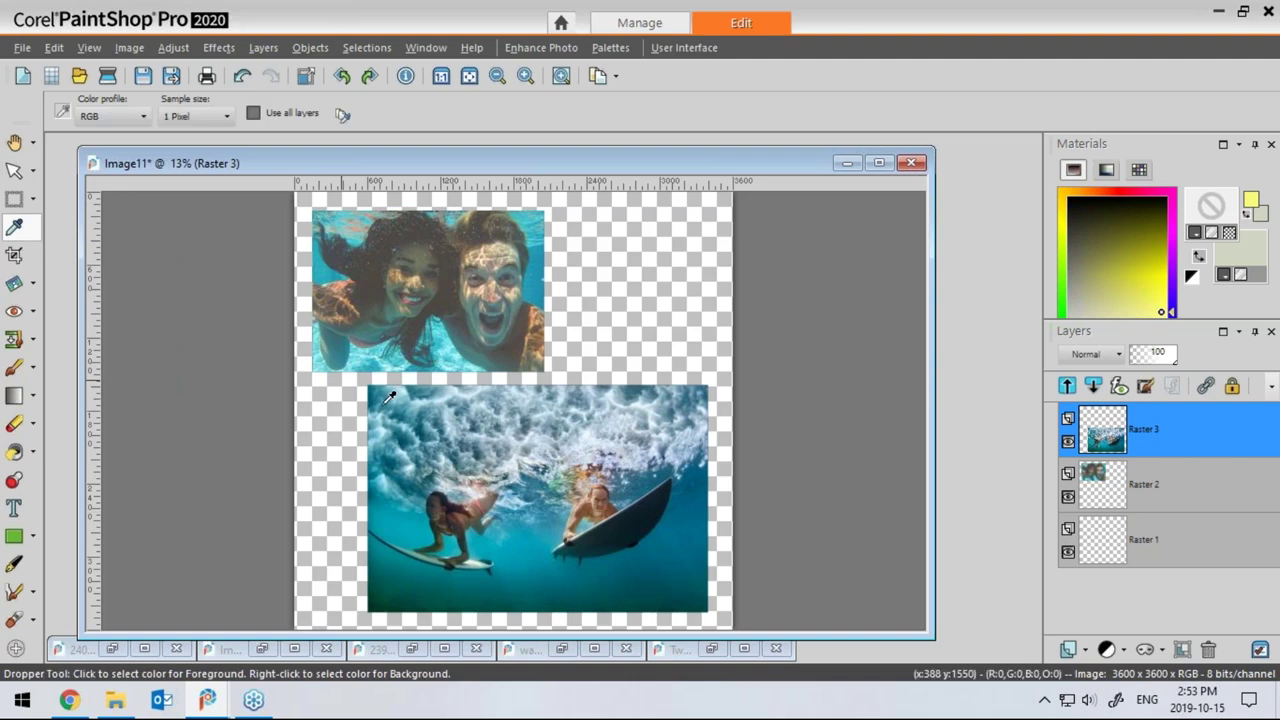
click(577, 543)
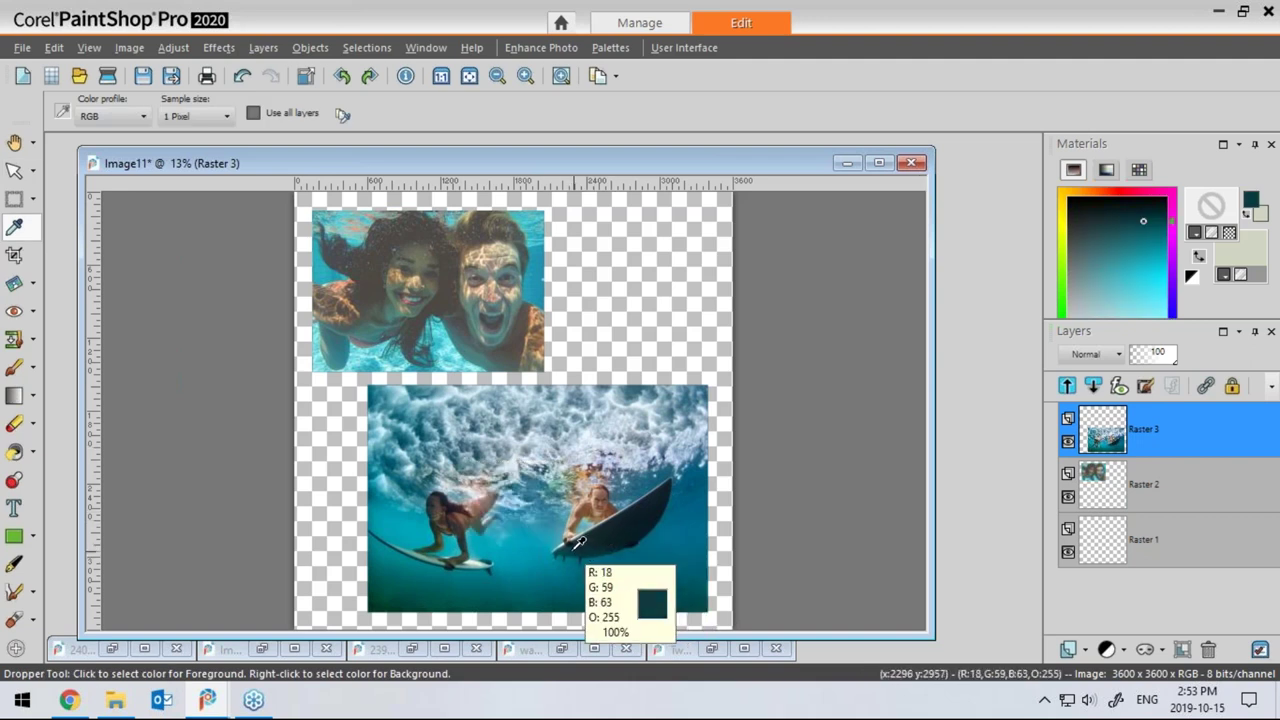
click(14, 451)
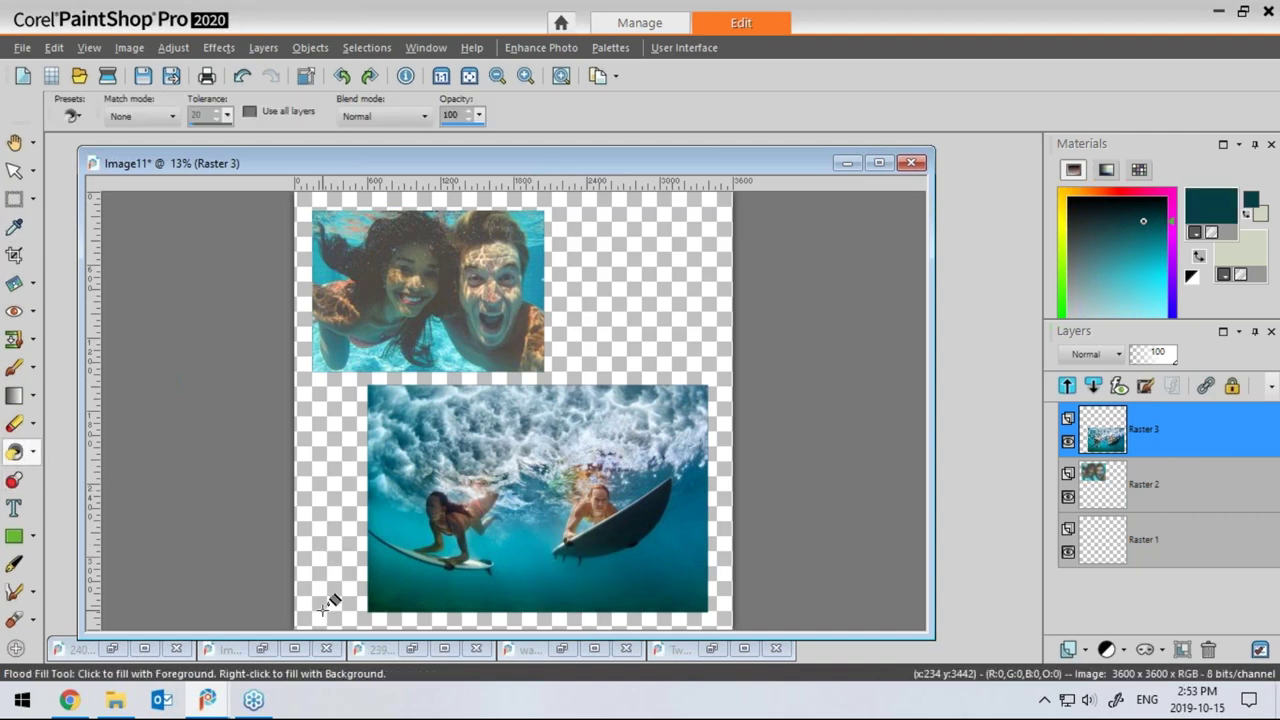
click(1110, 550)
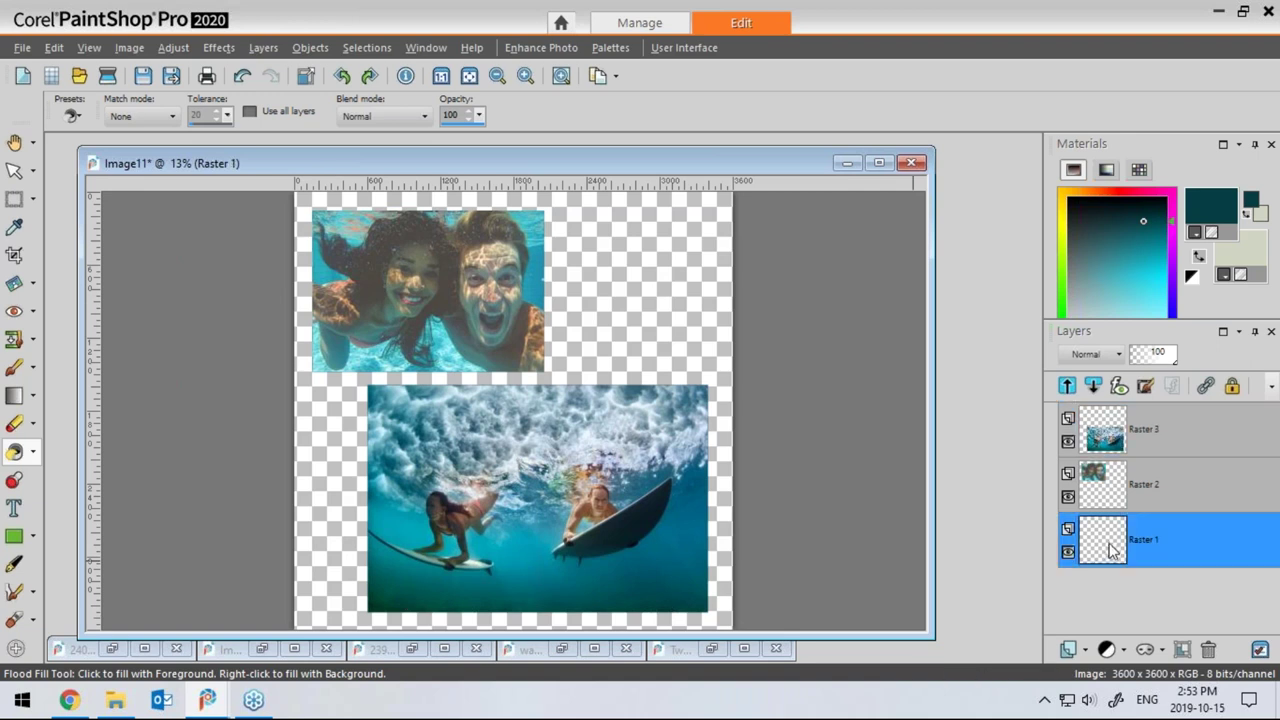
click(721, 589)
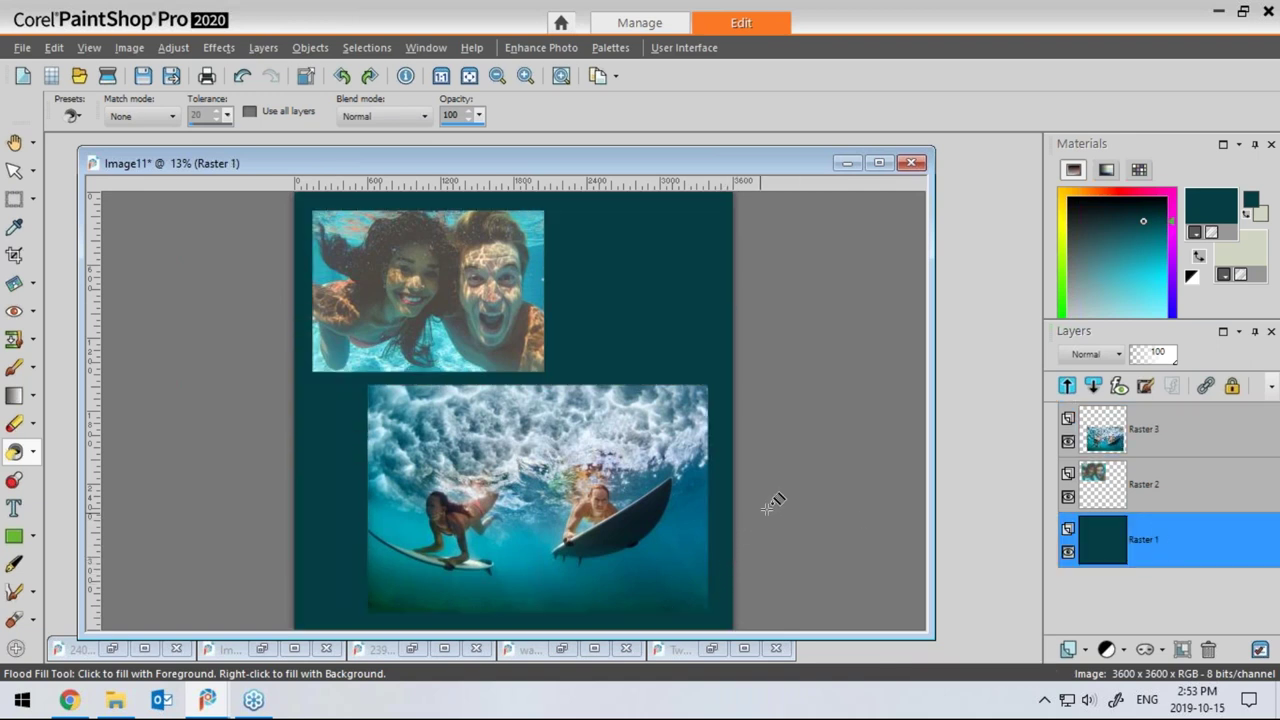
Add a new raster layer directly above the dark teal background layer
click(1068, 652)
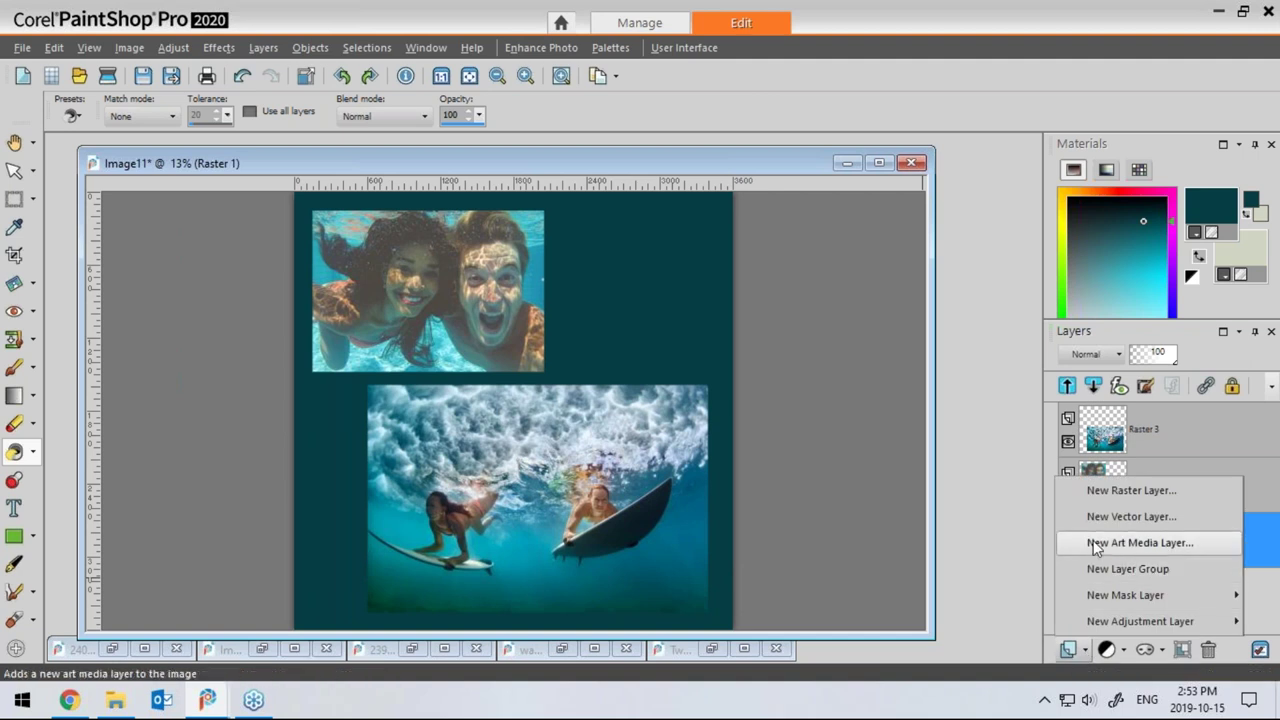
click(1101, 490)
click(560, 532)
Set the Paint Brush to the bokeh bubbles tip with a size of 924
click(14, 369)
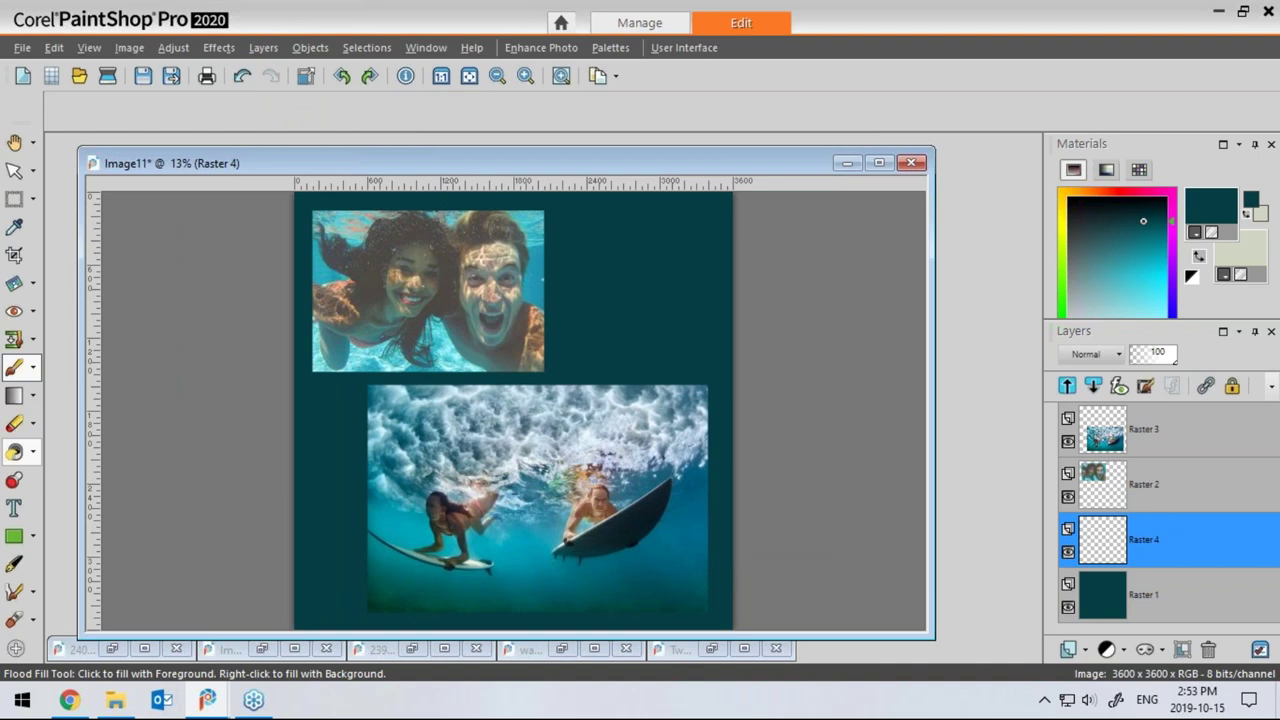
click(135, 113)
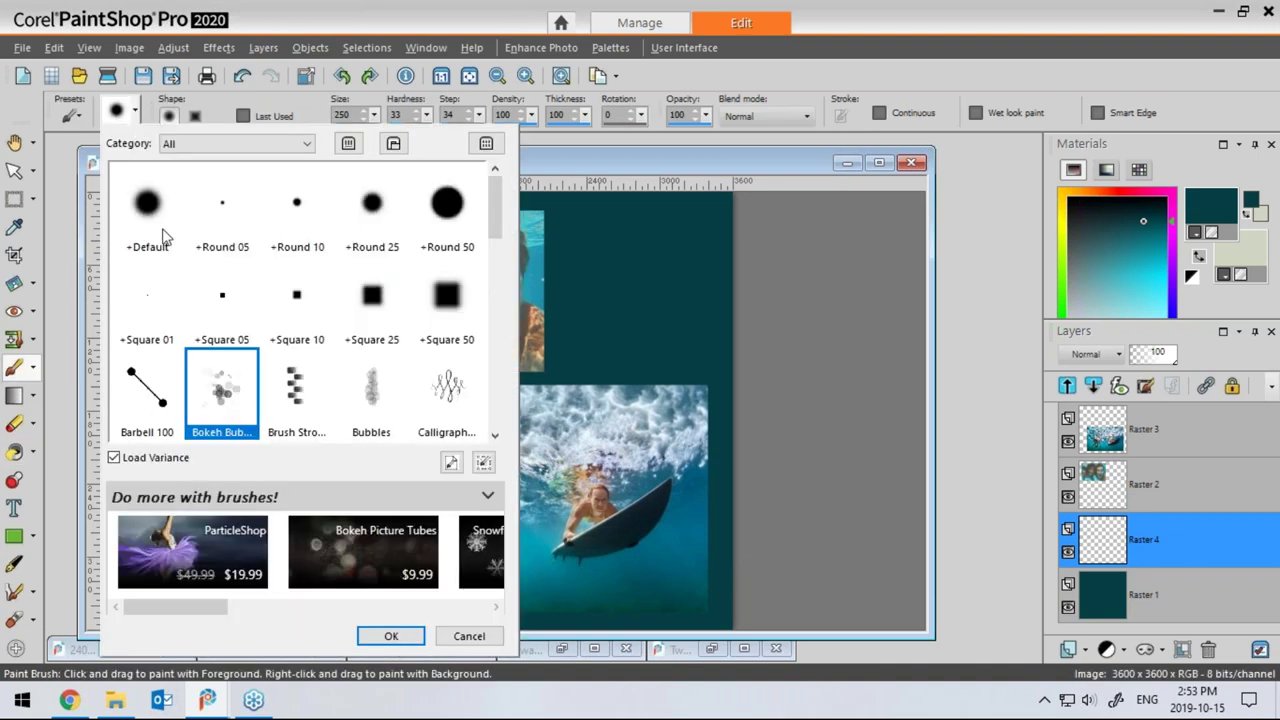
double_click(224, 396)
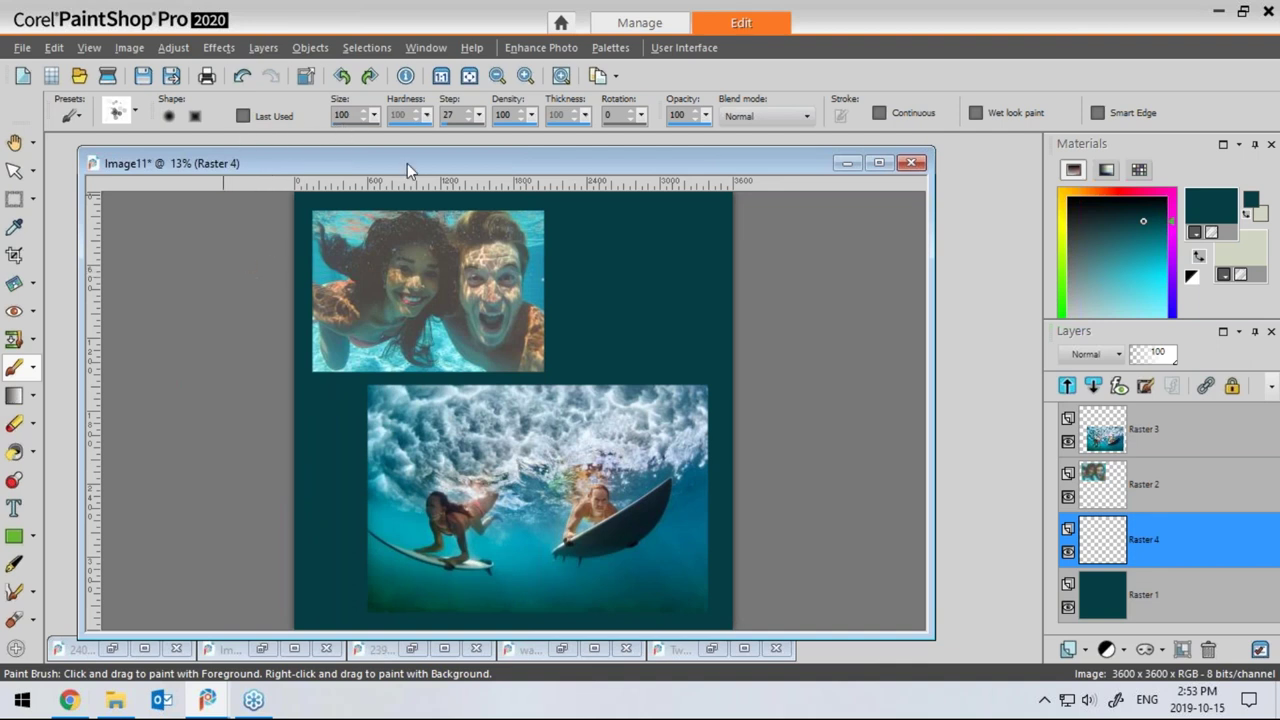
click(346, 121)
Set the background colour to white (#ffffff) and the foreground to light aqua #90ecef sampled from the selfie's water
click(1195, 257)
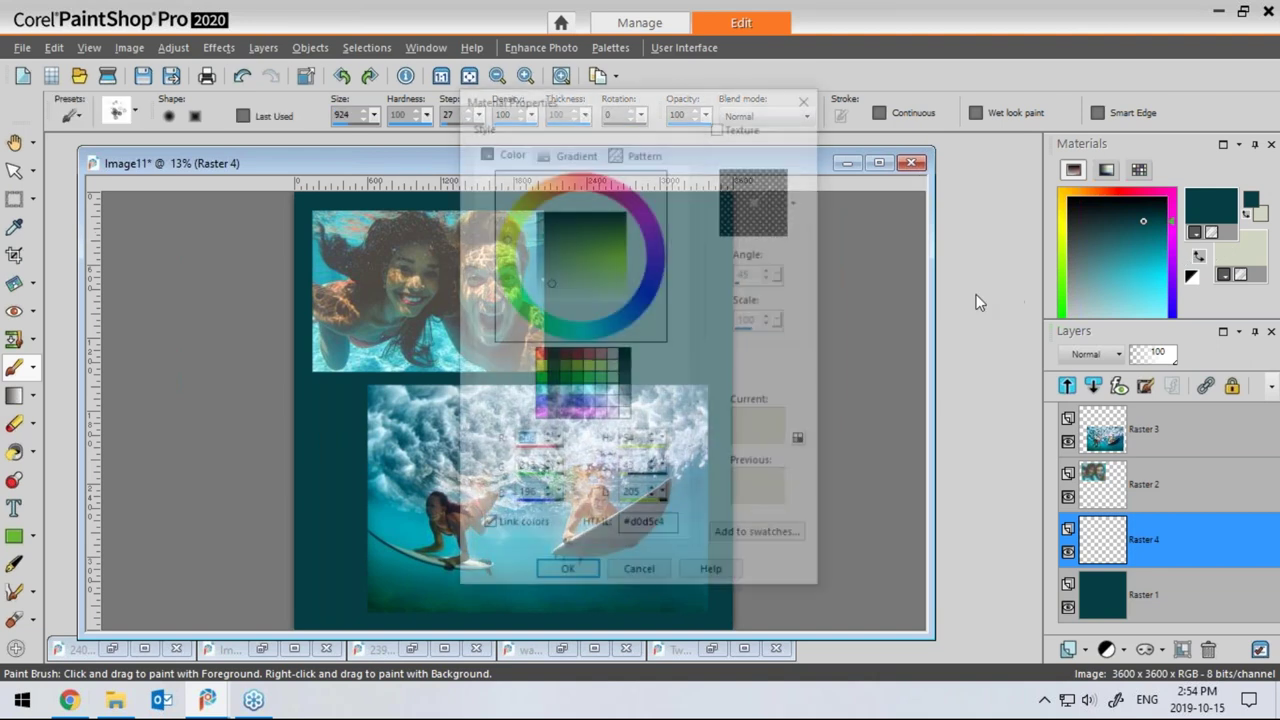
click(624, 415)
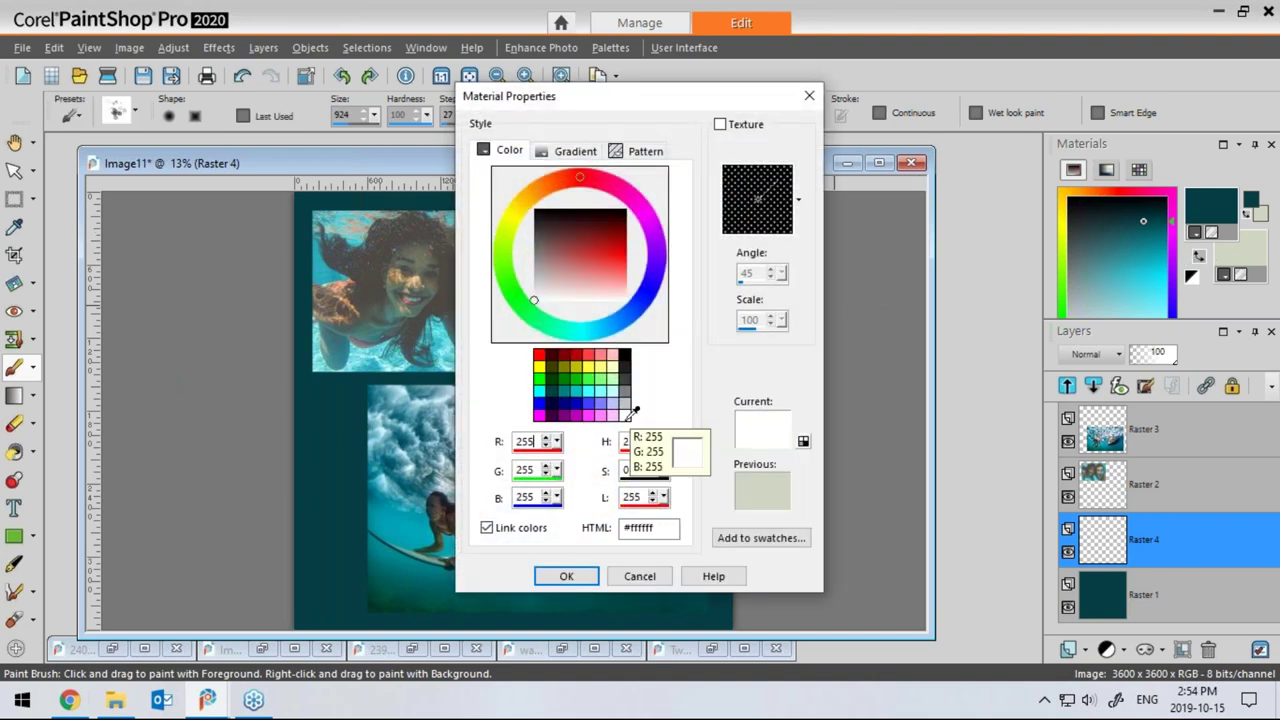
click(566, 576)
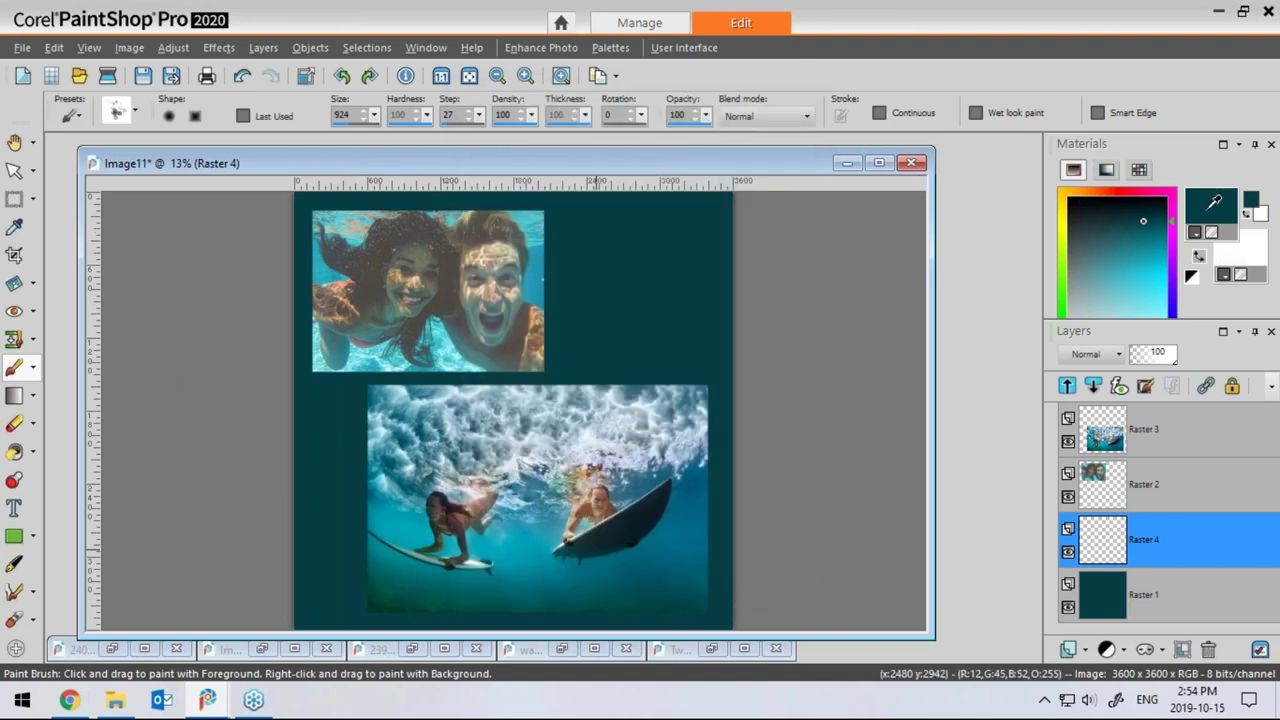
ctrl+click(451, 356)
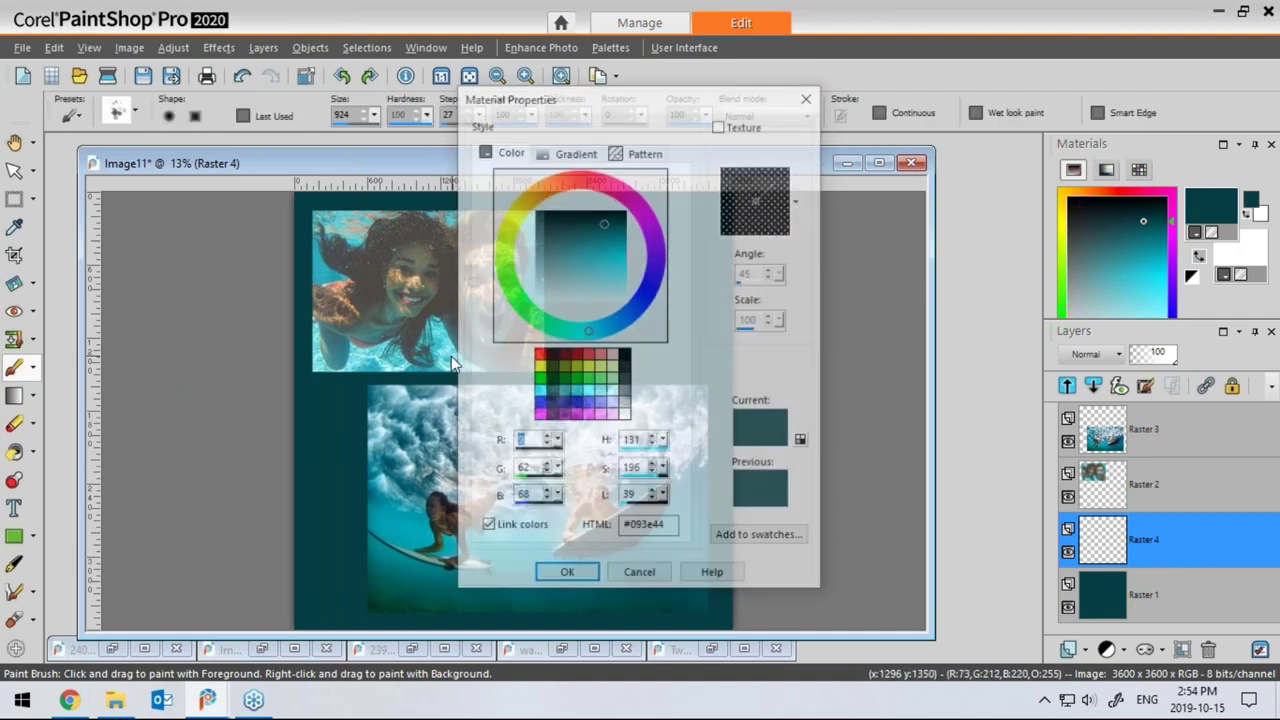
click(450, 355)
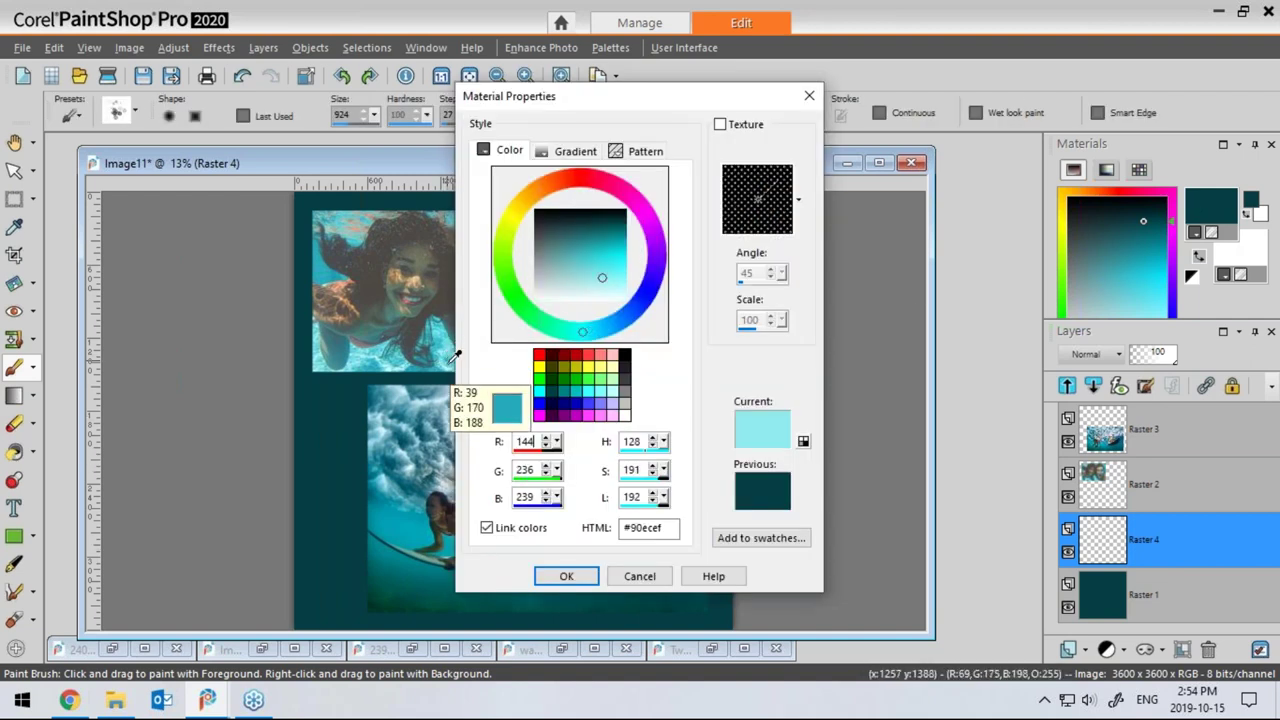
click(566, 575)
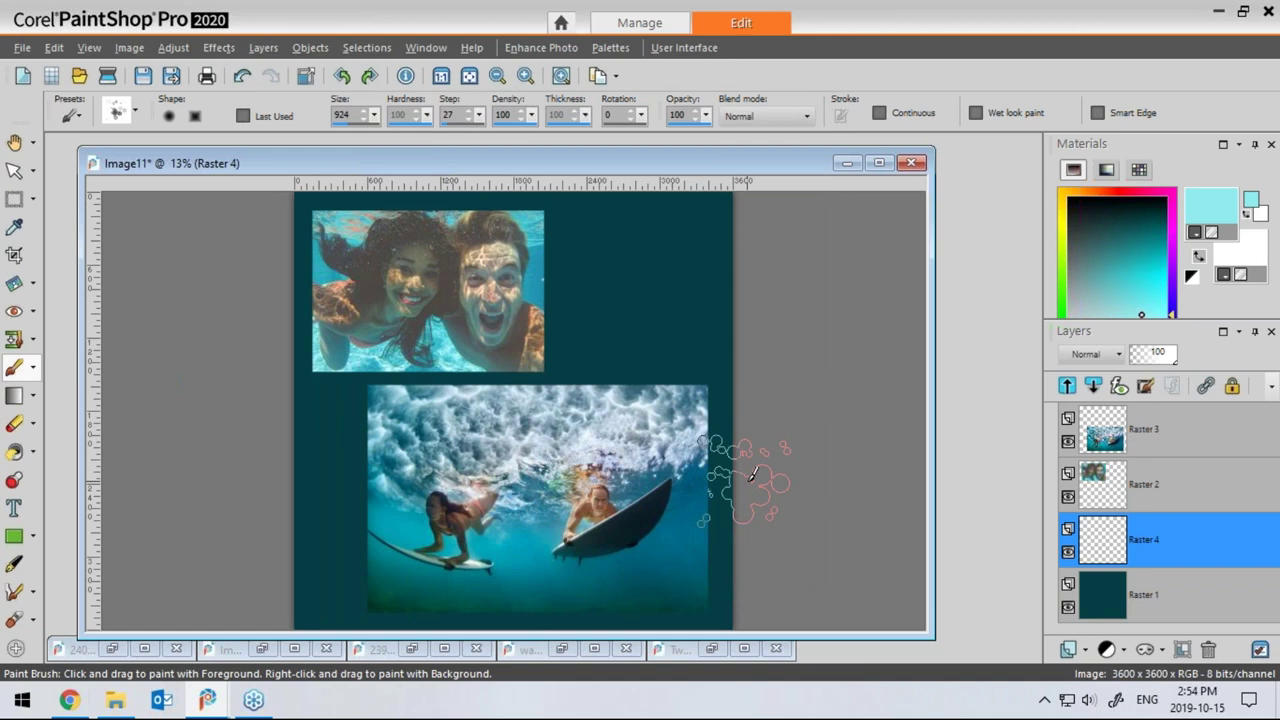
Set the brush variance's Color blend jitter to 81% and move the variance settings clear of the page
key(F11)
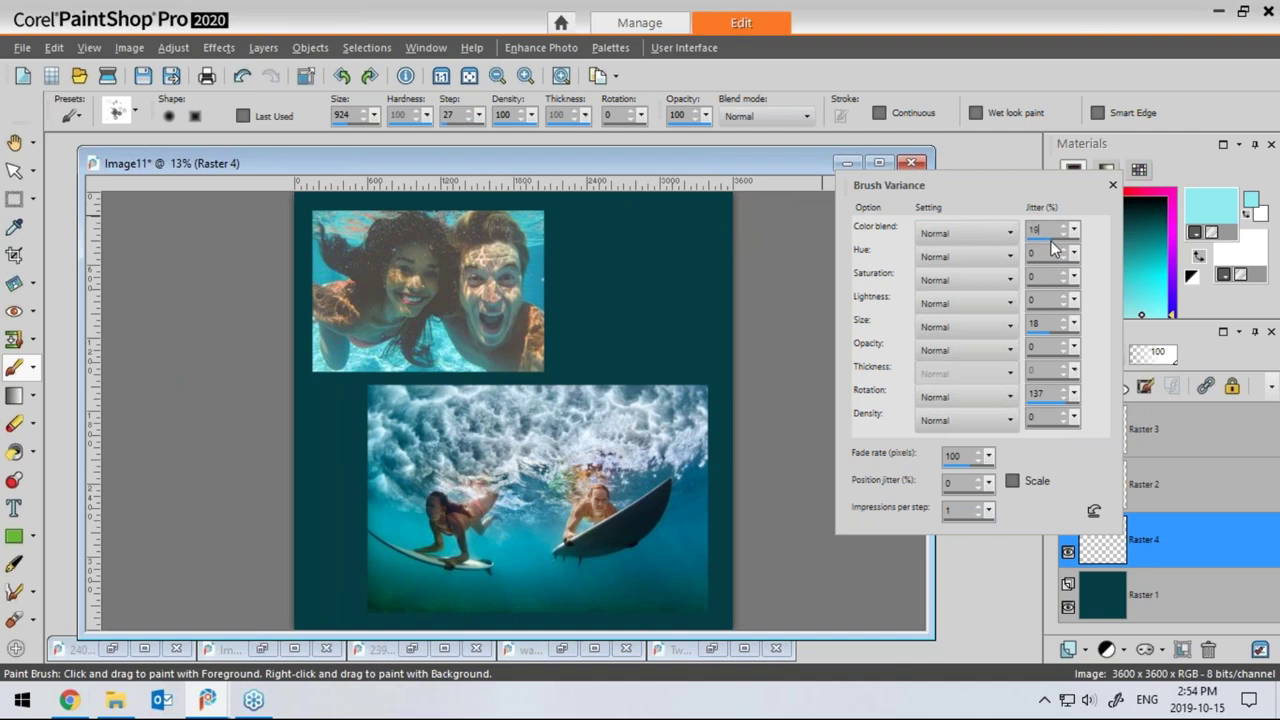
drag(1061, 240, 1071, 240)
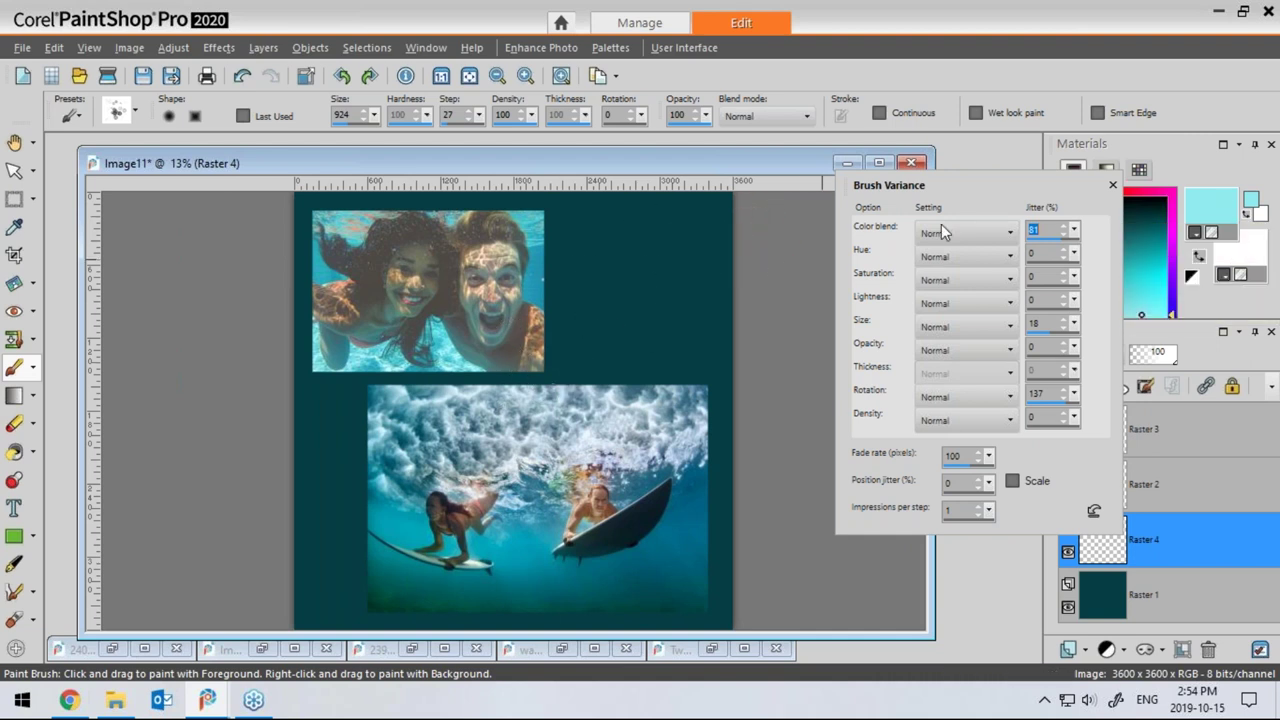
mouse_move(1015, 189)
mouse_down()
mouse_move(1069, 191)
mouse_move(1104, 262)
mouse_up()
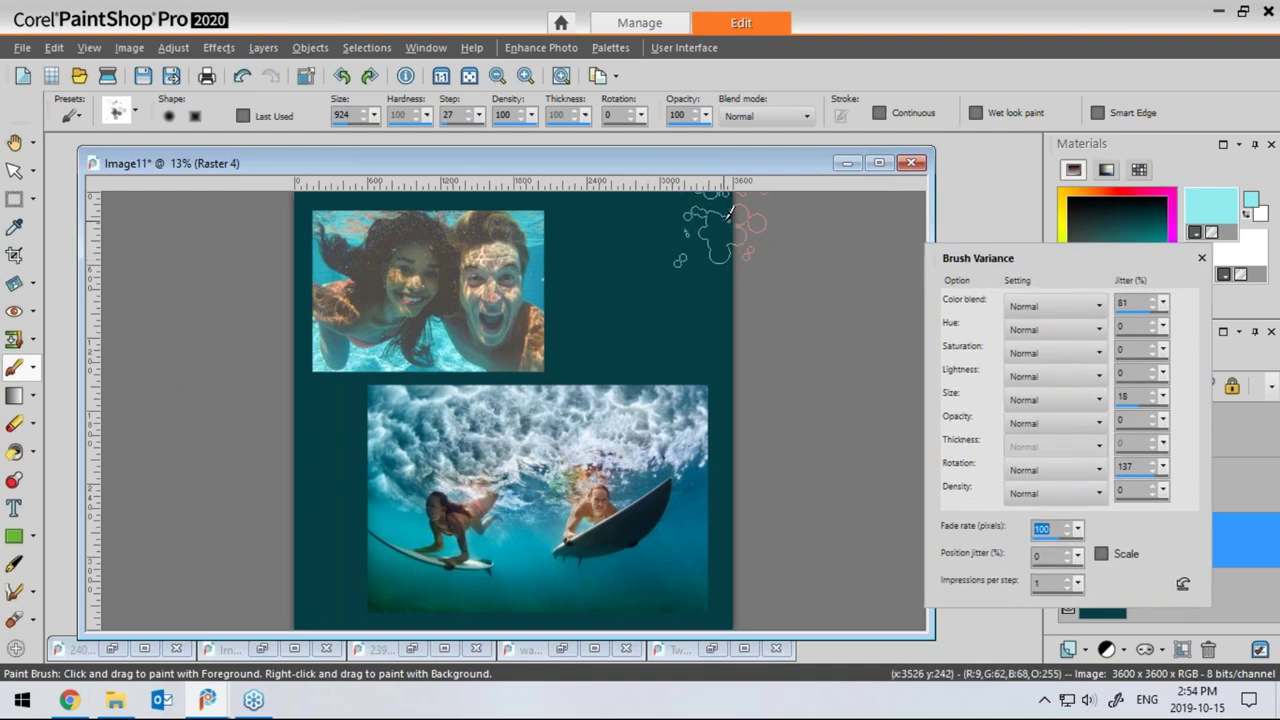
Paint bokeh bubbles on the new layer around both photos, along the page's edges and diagonally between the pictures, and close the brush variance settings
click(704, 220)
mouse_move(704, 220)
mouse_down()
mouse_move(598, 338)
mouse_move(467, 396)
mouse_move(397, 452)
mouse_move(332, 572)
mouse_move(300, 615)
mouse_up()
mouse_move(732, 255)
mouse_down()
mouse_move(708, 277)
mouse_move(722, 610)
mouse_up()
mouse_move(296, 470)
mouse_down()
mouse_move(308, 250)
mouse_move(505, 200)
mouse_move(540, 205)
mouse_up()
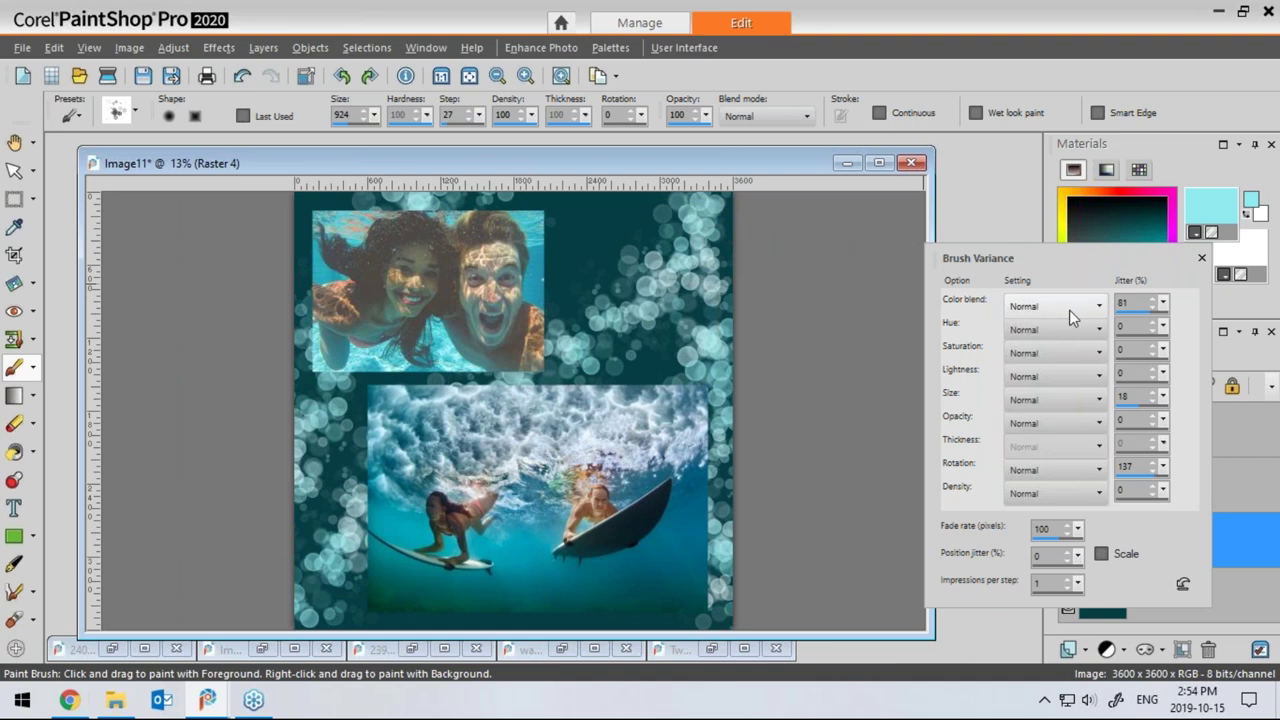
click(1203, 259)
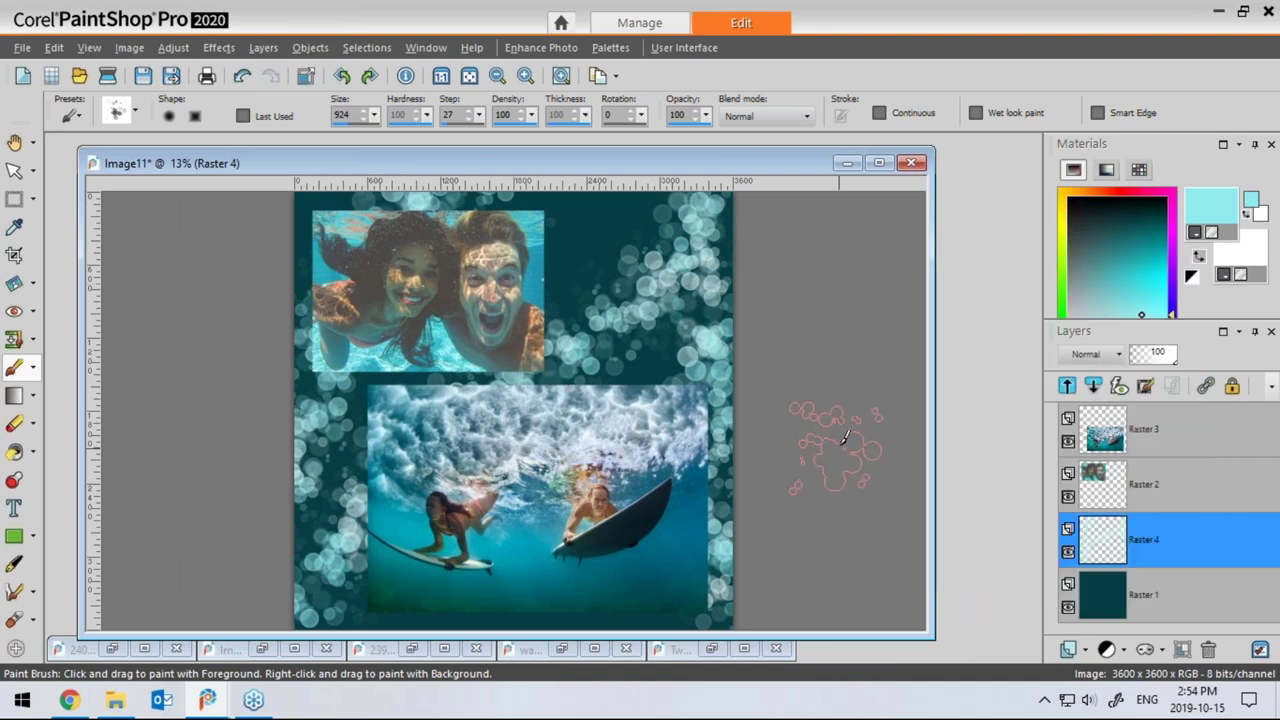
drag(712, 163, 734, 163)
drag(700, 205, 688, 285)
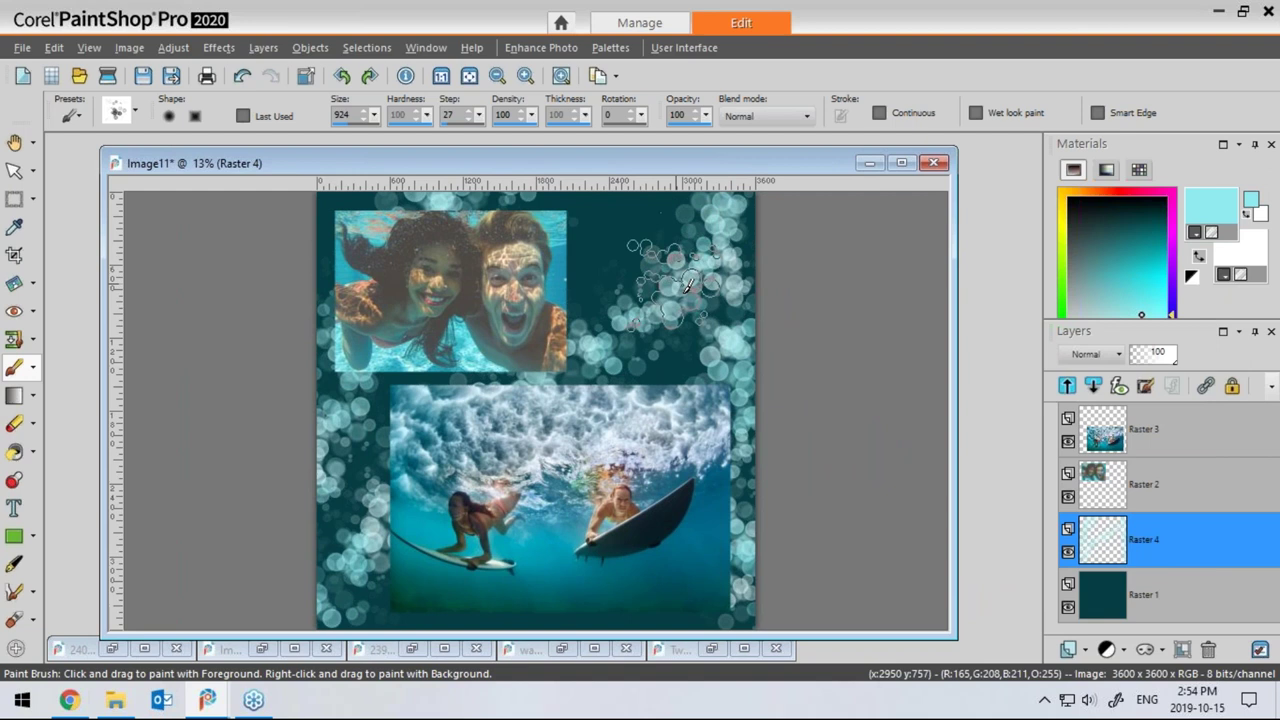
Select the surfers photo layer and set the Text tool's font colour to mustard yellow #ceb71c
click(1160, 450)
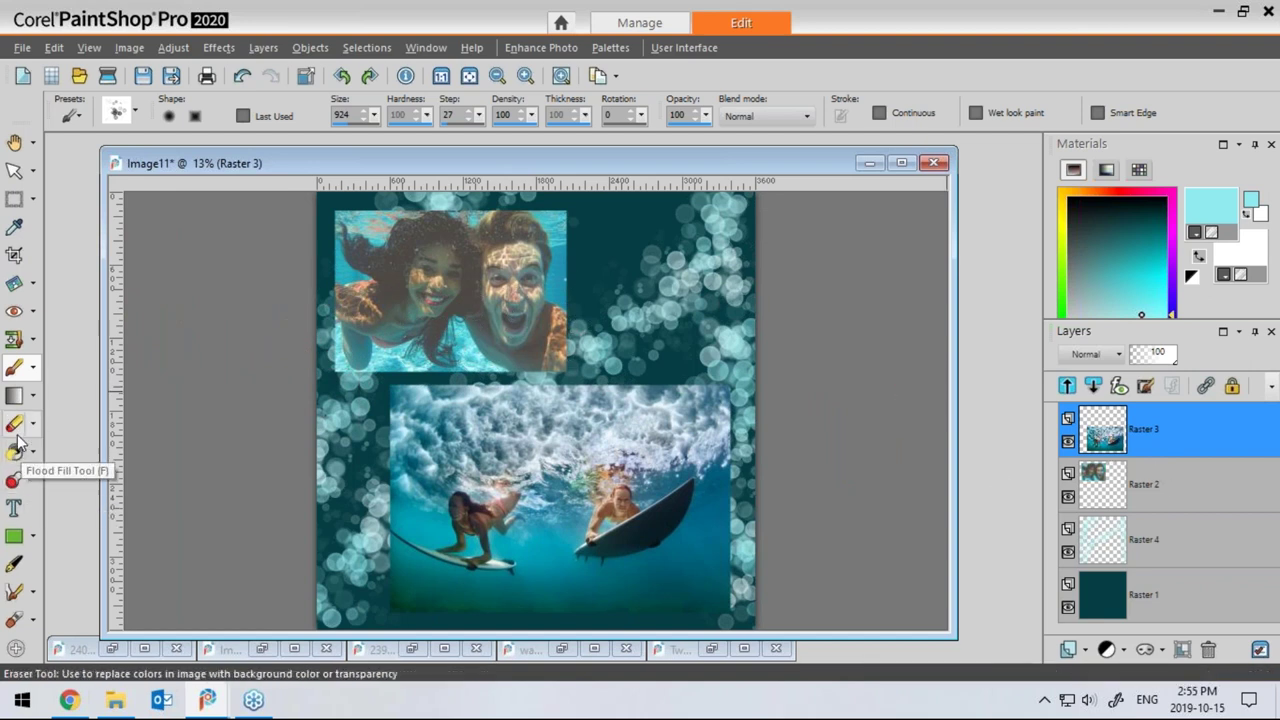
click(14, 510)
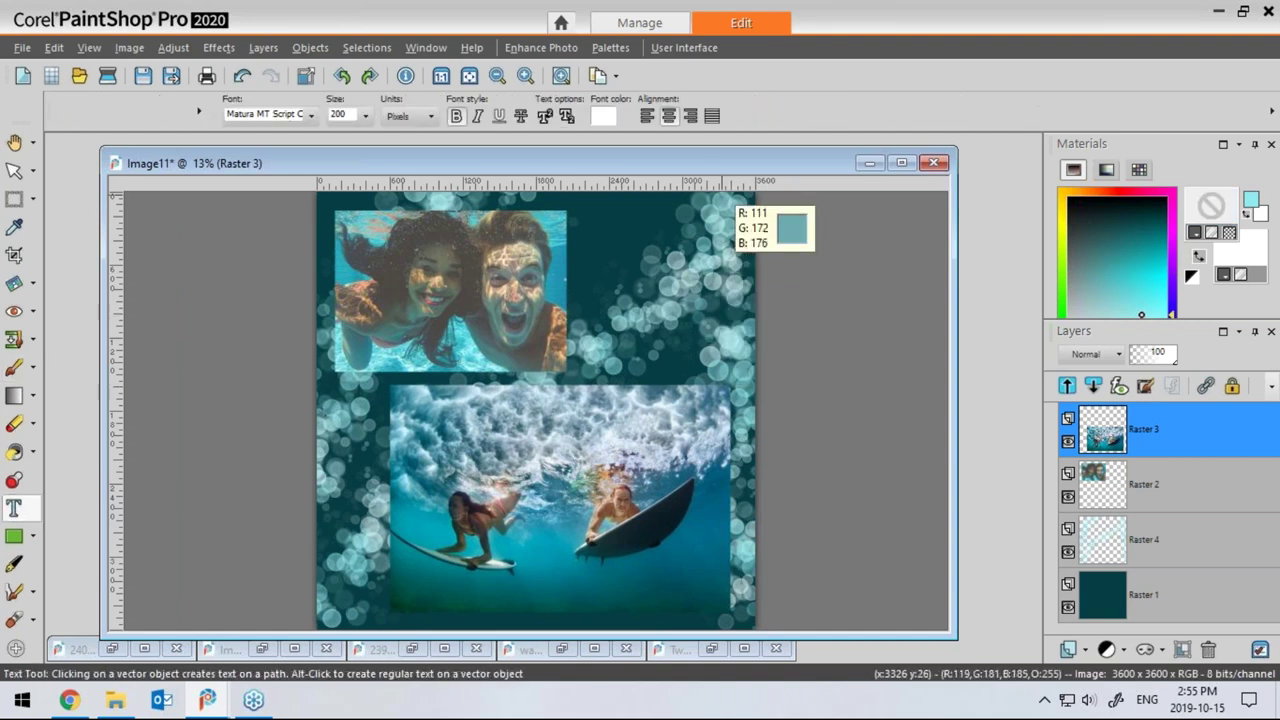
click(603, 116)
drag(665, 103, 888, 140)
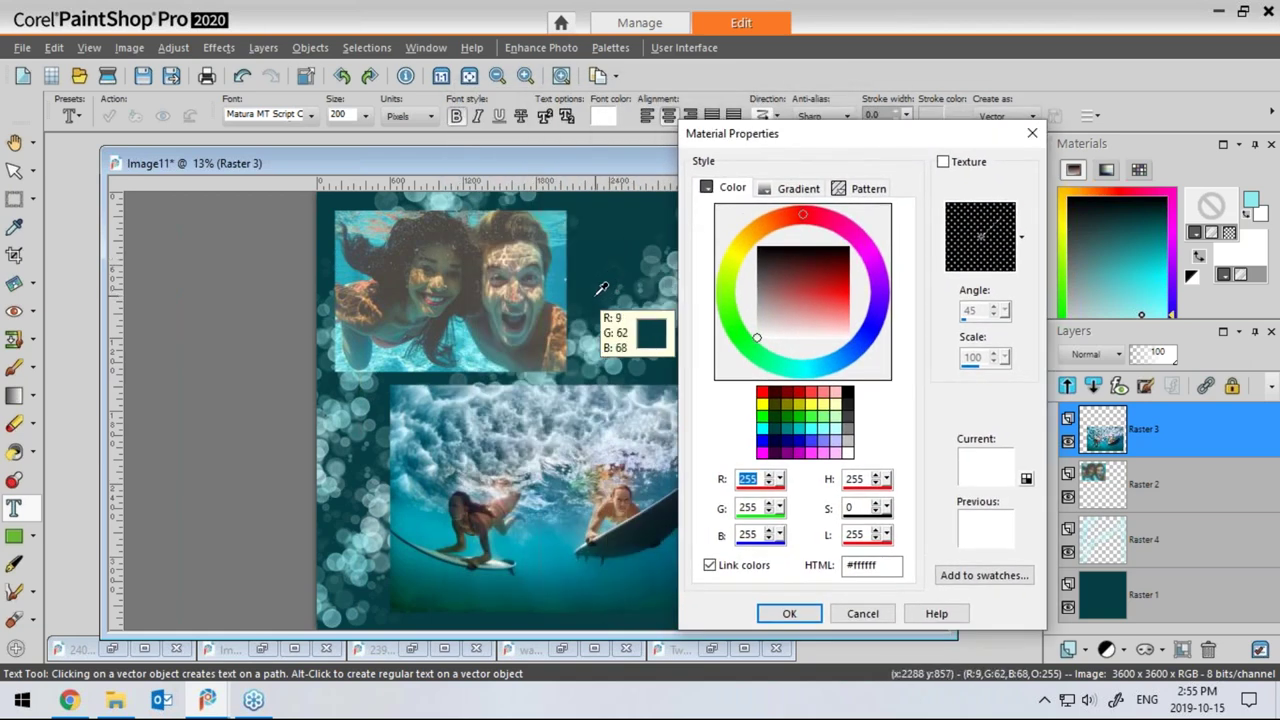
click(601, 291)
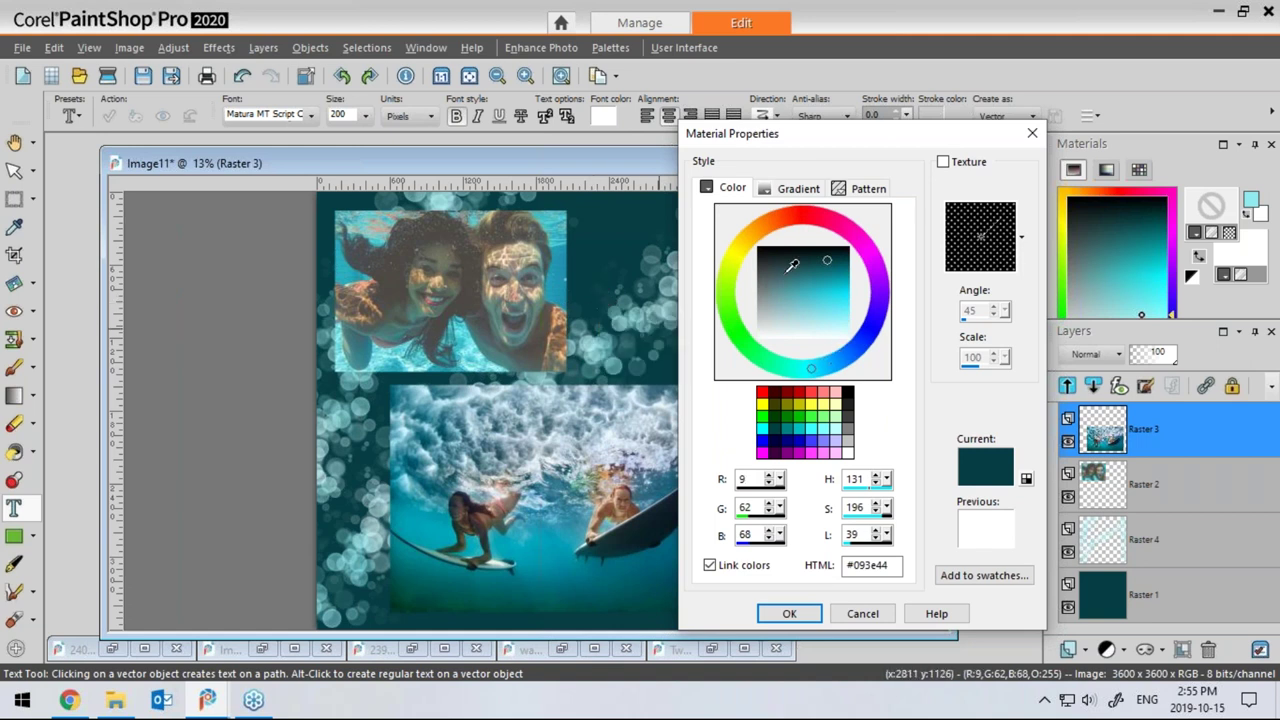
click(746, 238)
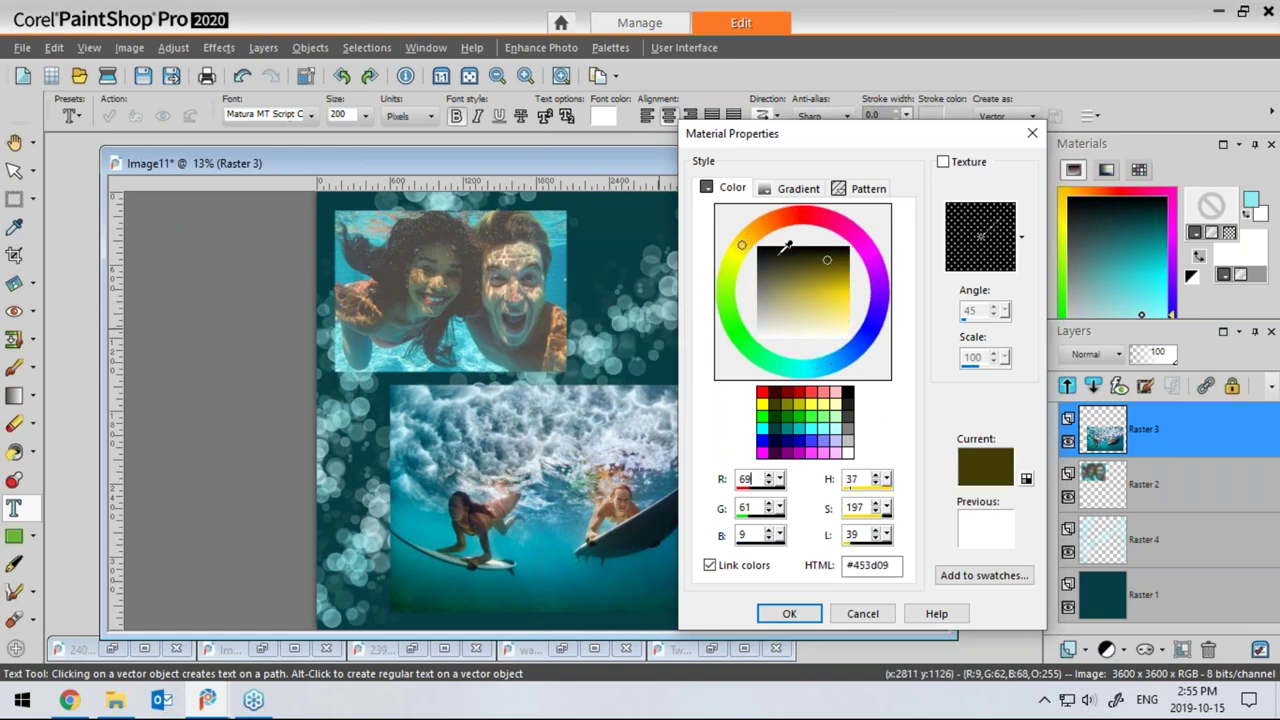
click(830, 285)
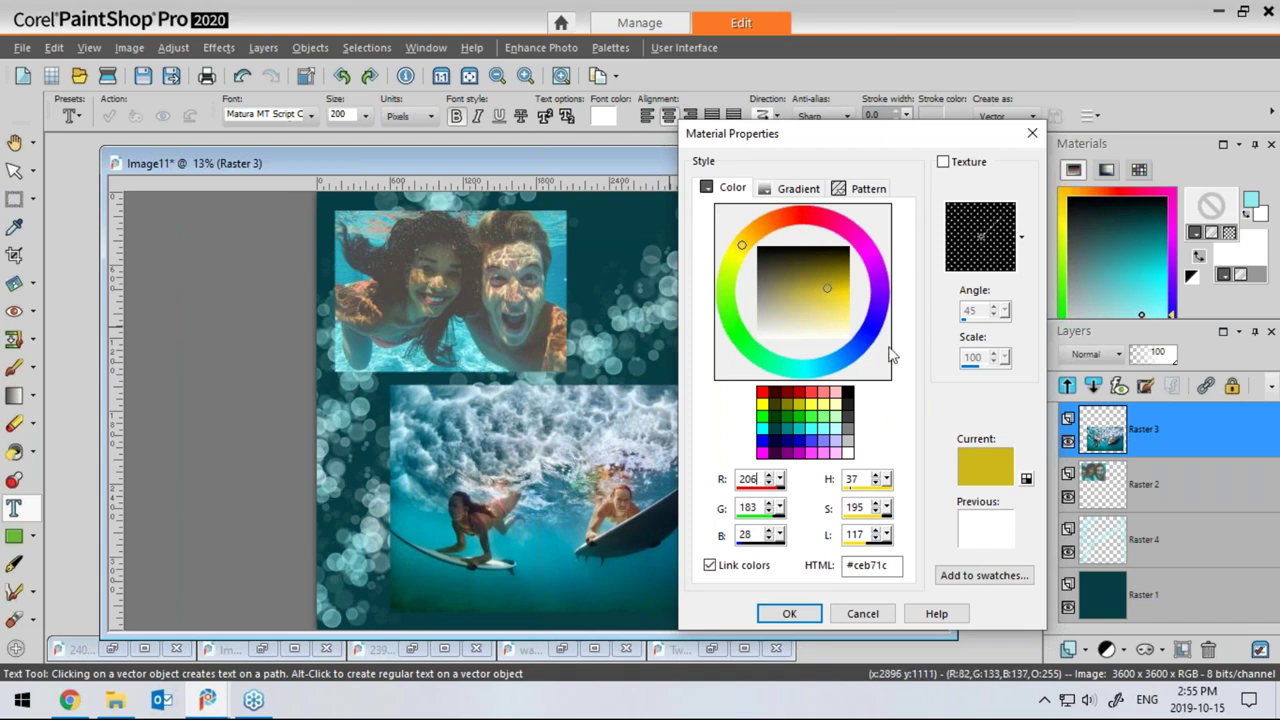
click(790, 615)
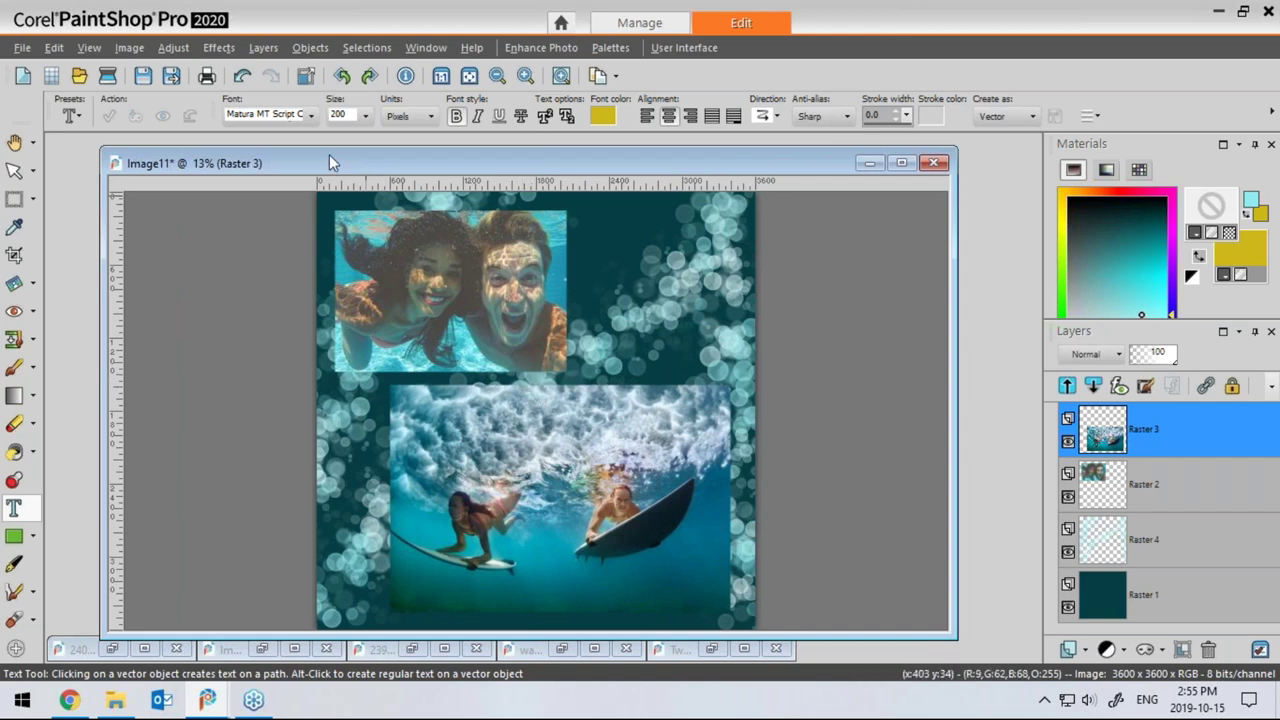
Add the title UNDERWATER in the Impact font between the two photos and apply the text
click(312, 120)
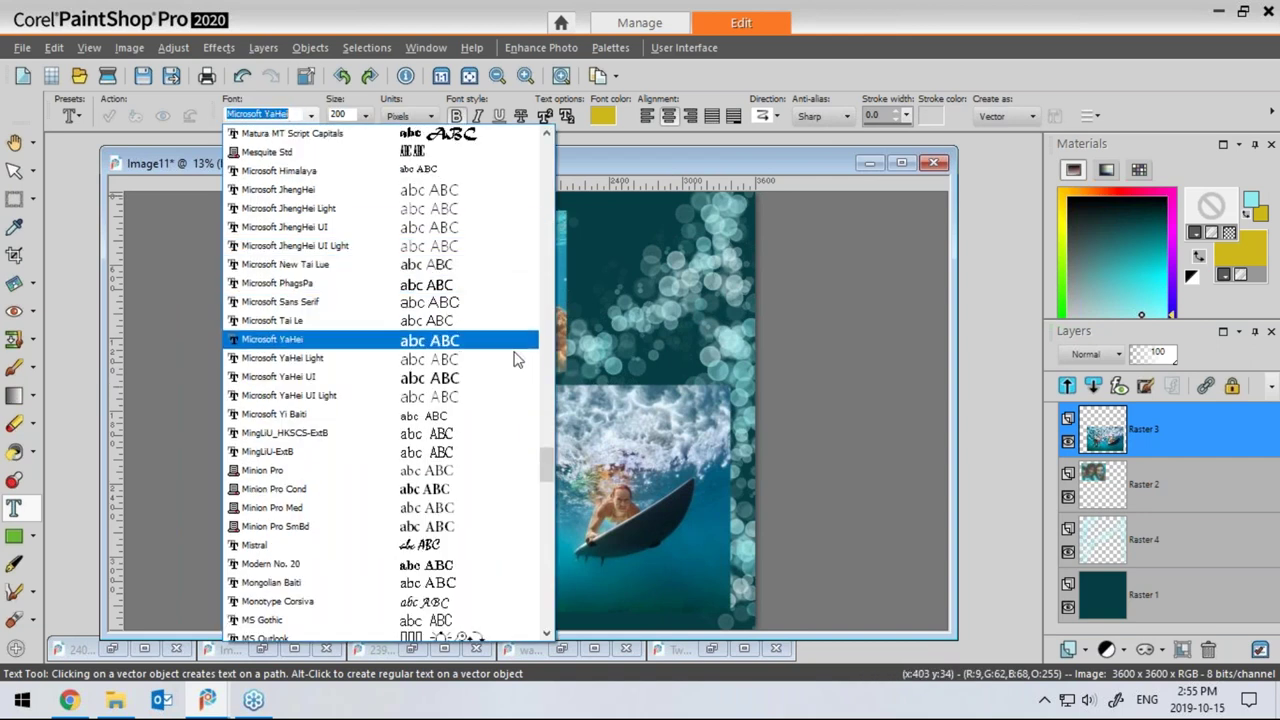
drag(548, 461, 547, 396)
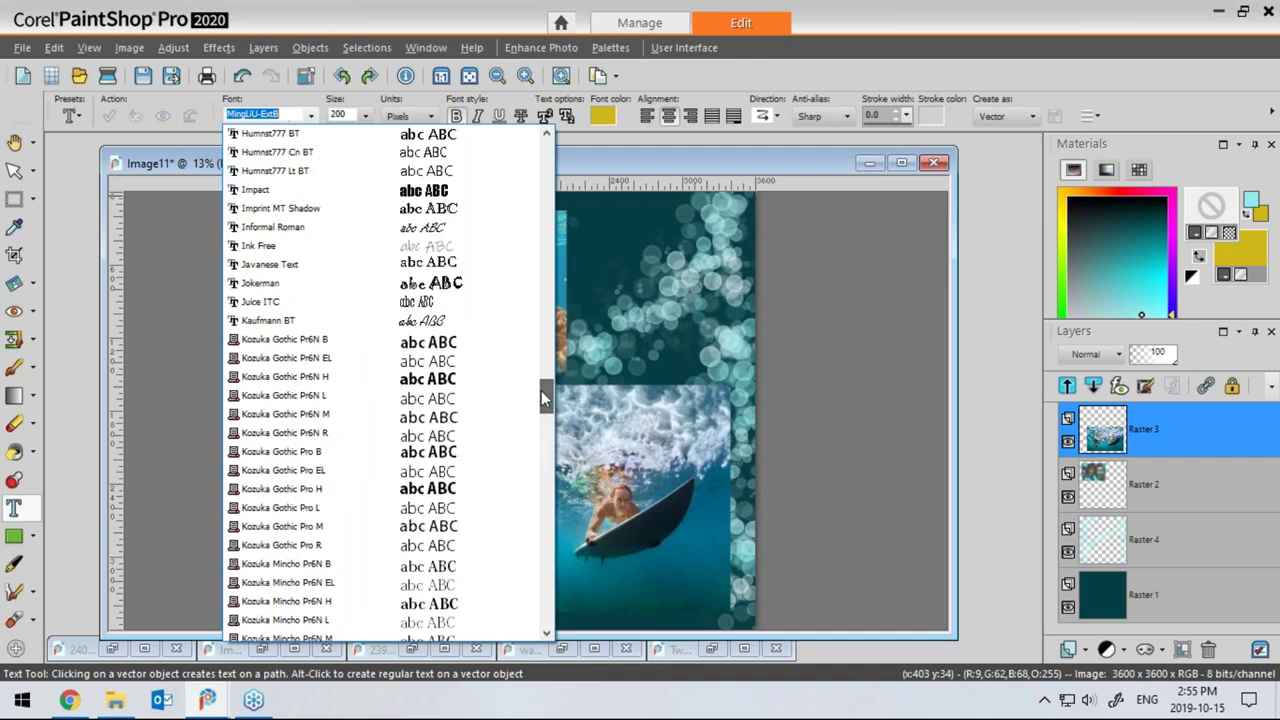
click(440, 190)
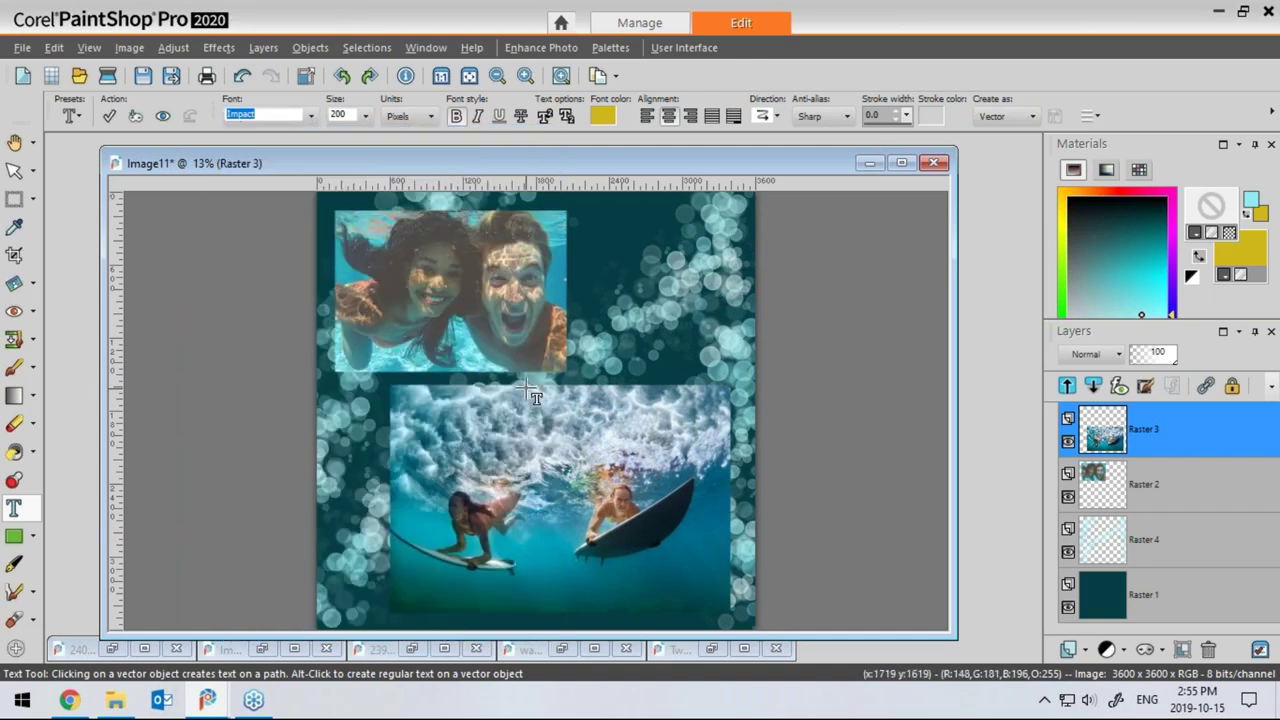
click(524, 380)
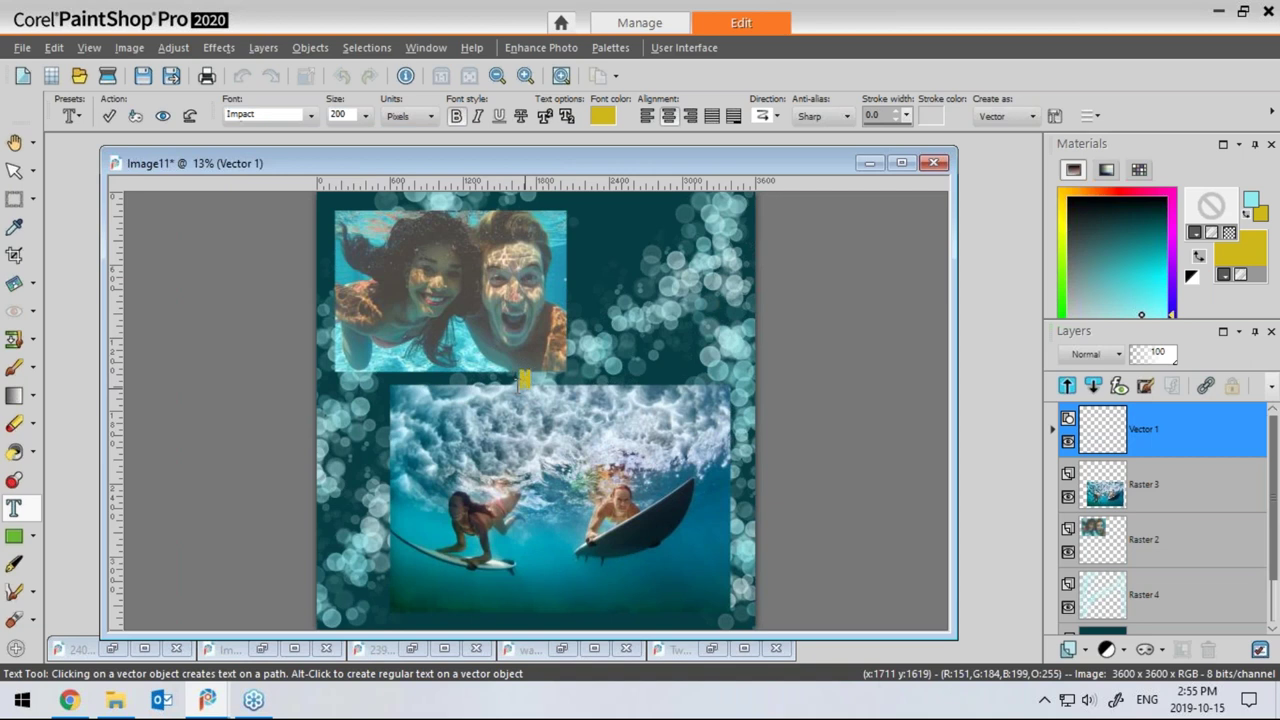
text(UNDERWATER)
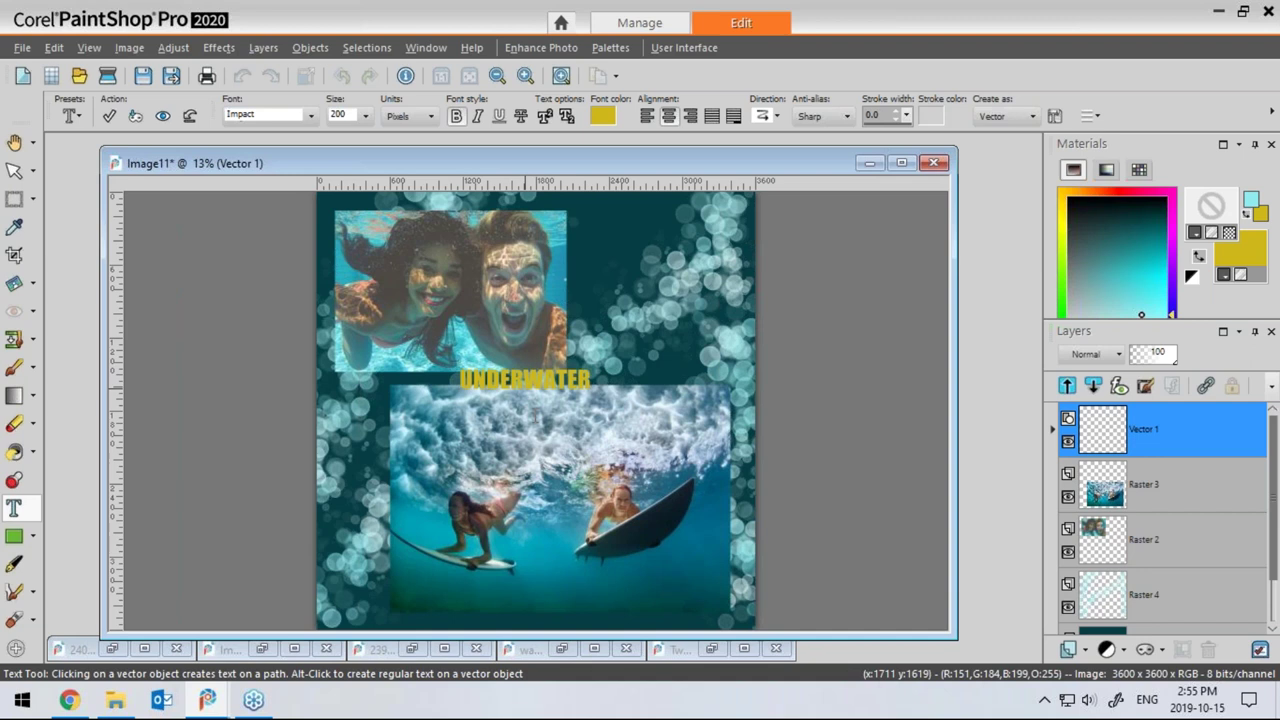
drag(605, 380, 458, 380)
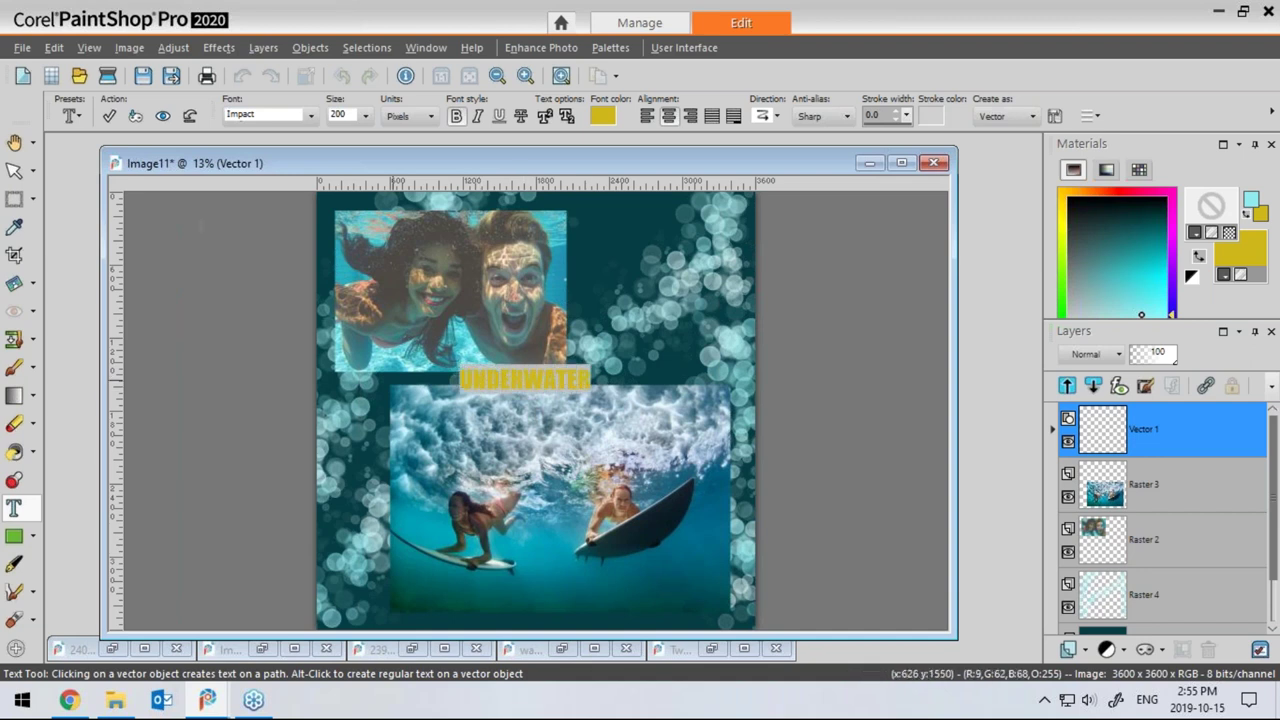
click(109, 116)
Enlarge the UNDERWATER title so it stretches across most of the page's width between the two photos
drag(592, 368, 724, 334)
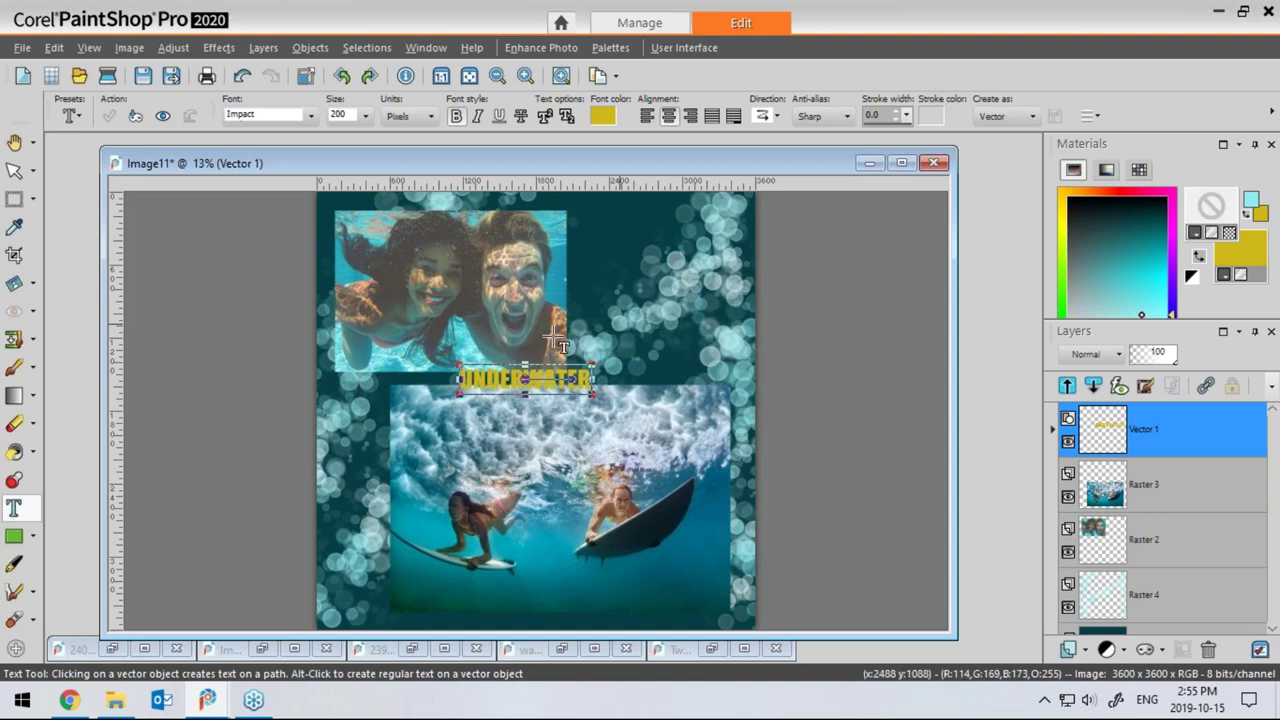
drag(457, 395, 340, 422)
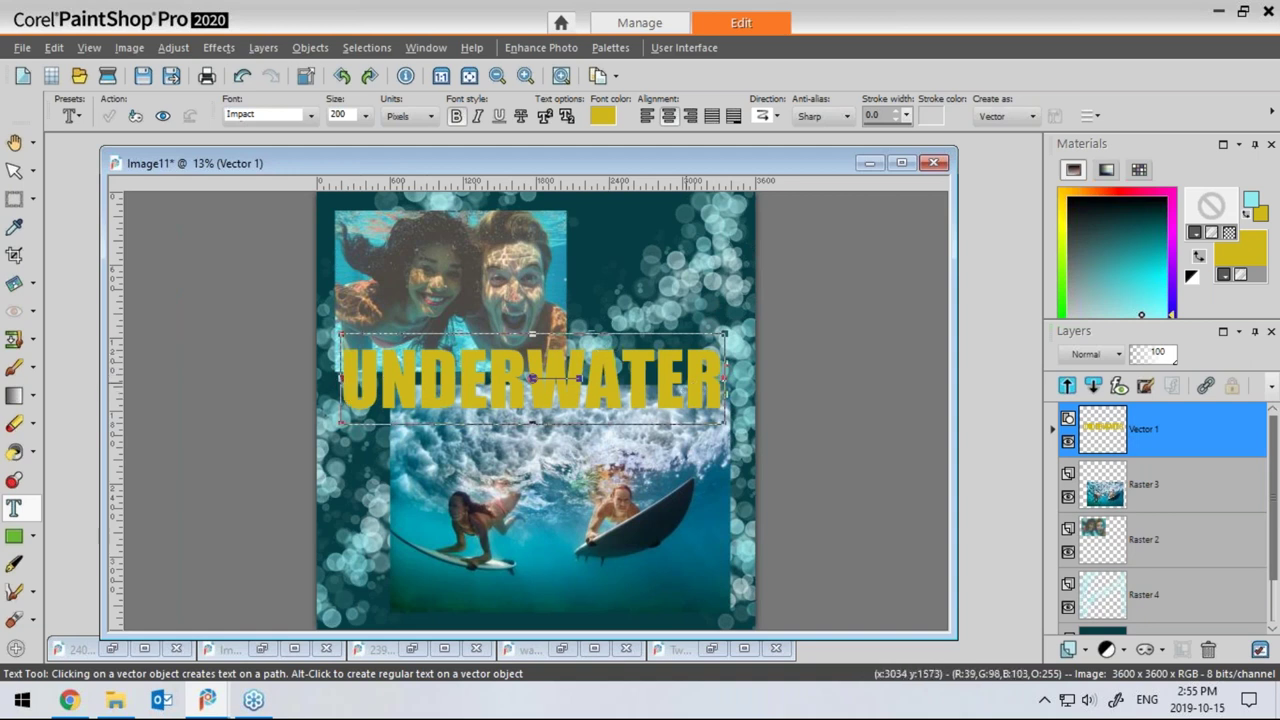
Duplicate the title's vector layer, hide the original and convert the copy to a raster layer
mouse_move(1136, 444)
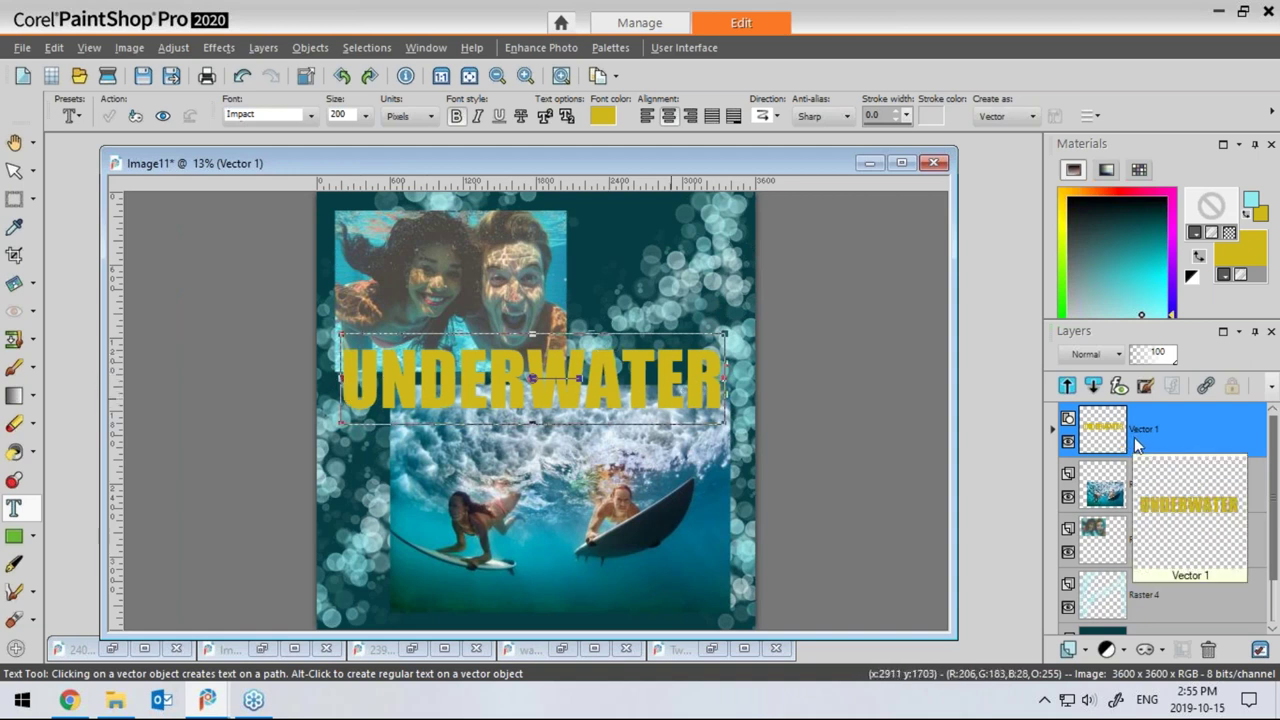
right_click(1108, 440)
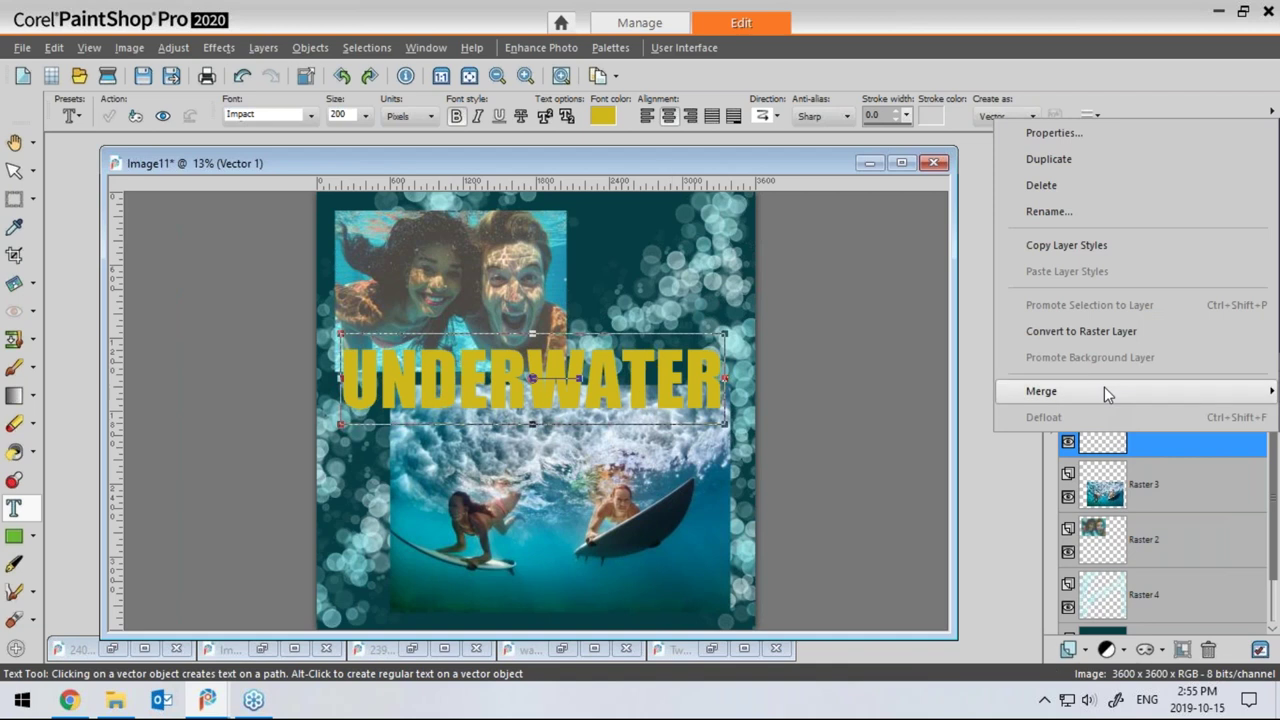
click(1040, 163)
click(1069, 498)
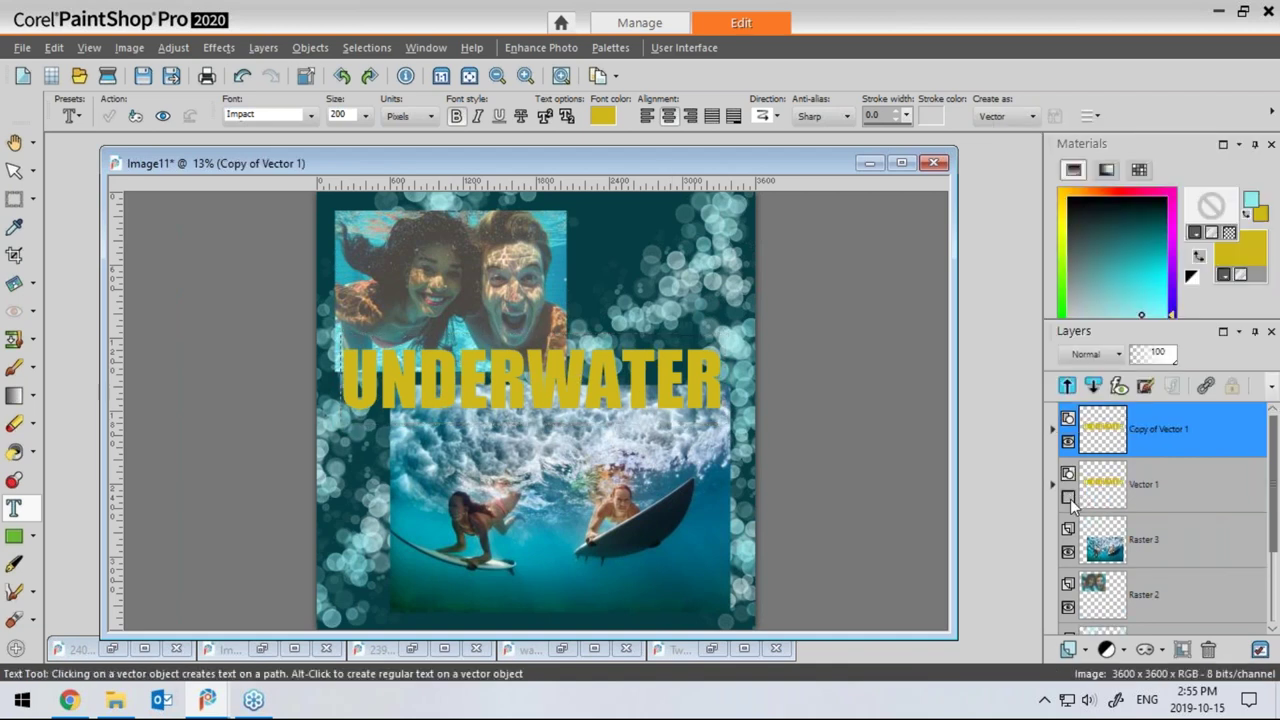
right_click(1141, 439)
click(1070, 340)
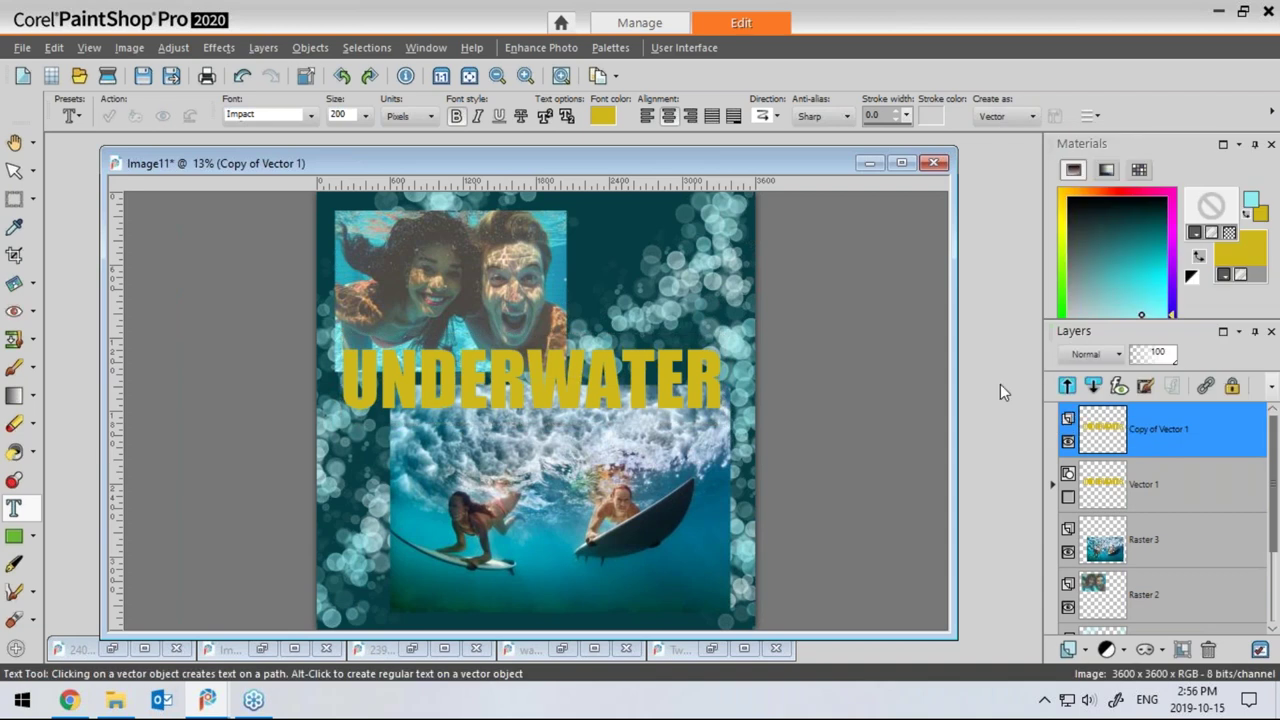
Apply the Wave distortion to the title copy with horizontal amplitude 0, vertical amplitude 1, vertical wavelength 15 and transparent edges
click(214, 47)
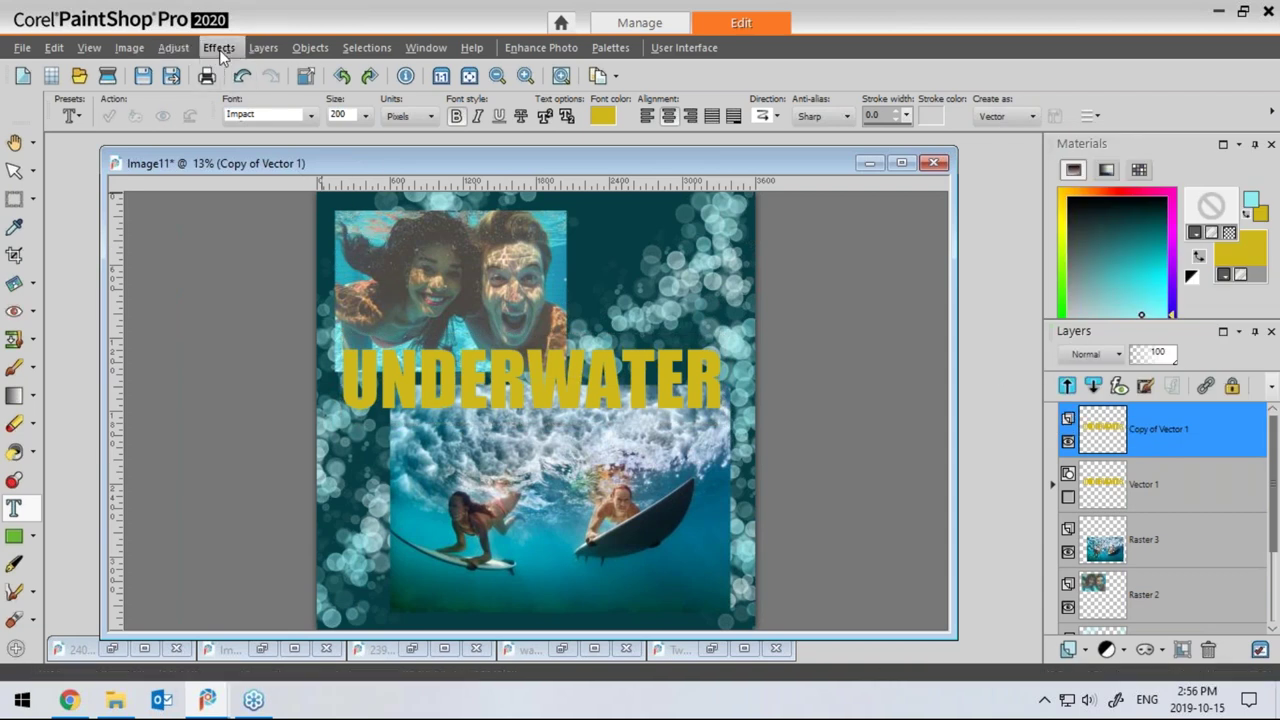
mouse_move(265, 216)
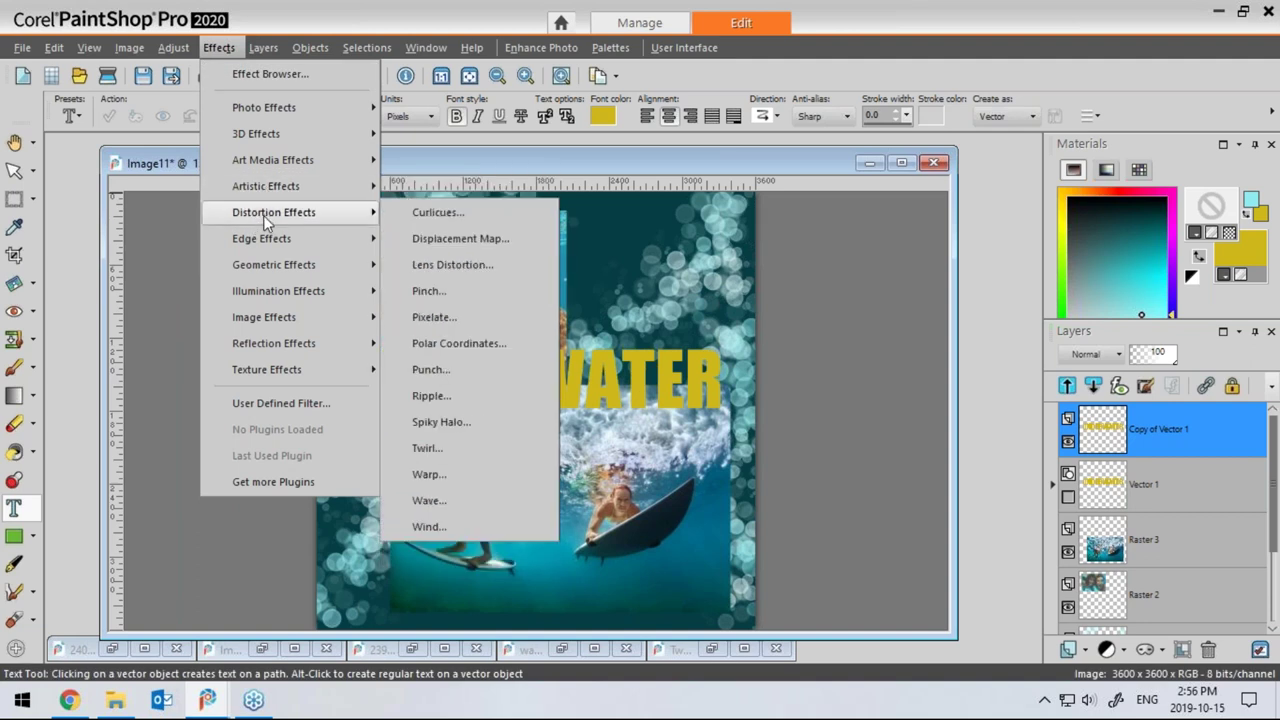
click(430, 502)
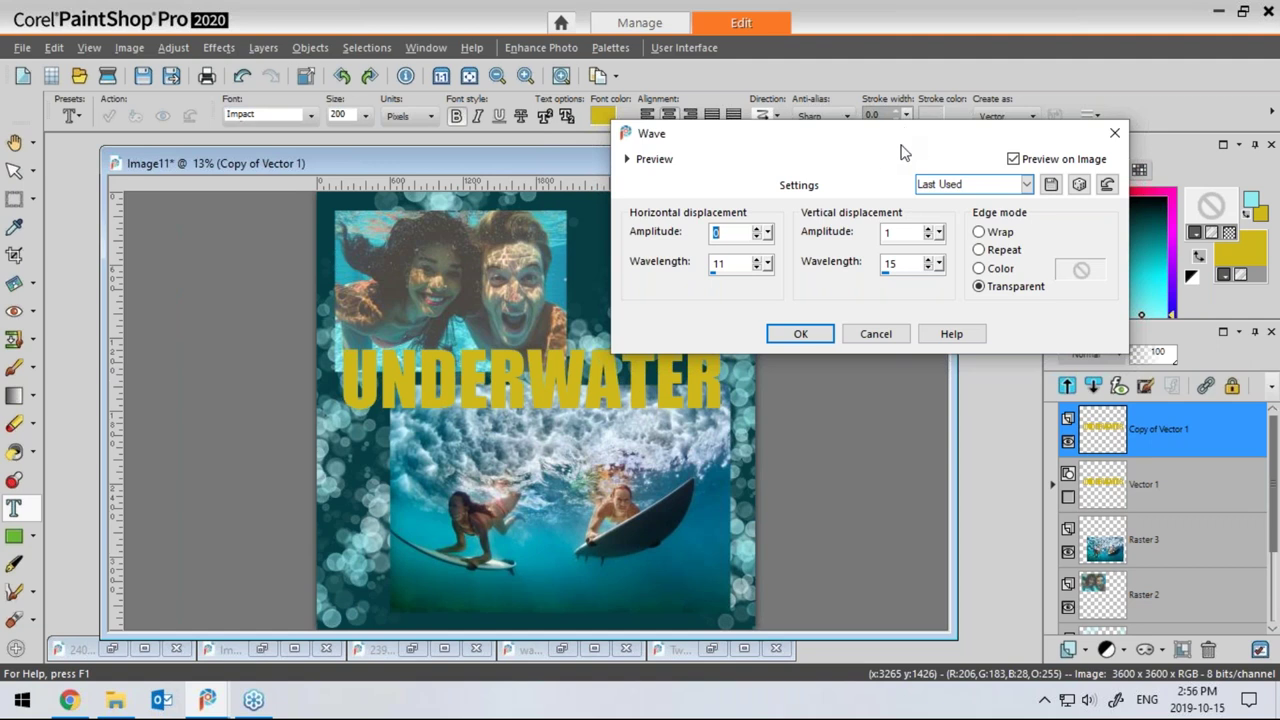
drag(908, 153, 948, 134)
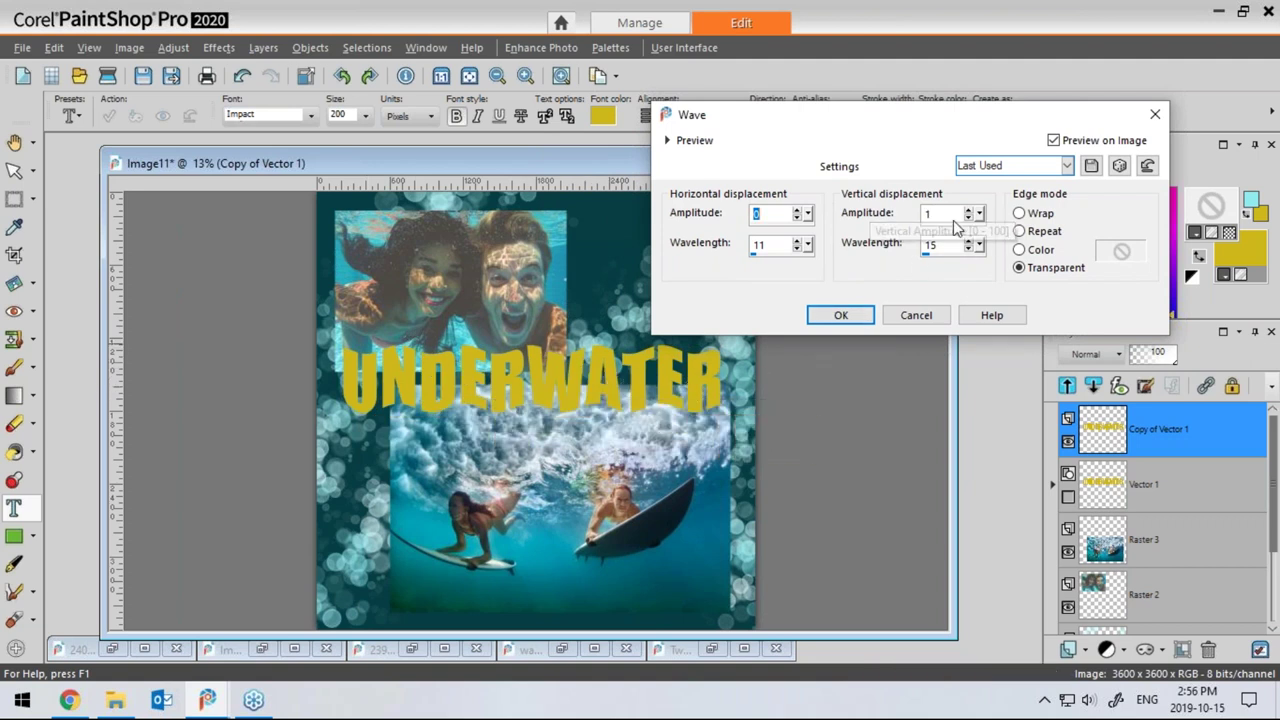
click(832, 315)
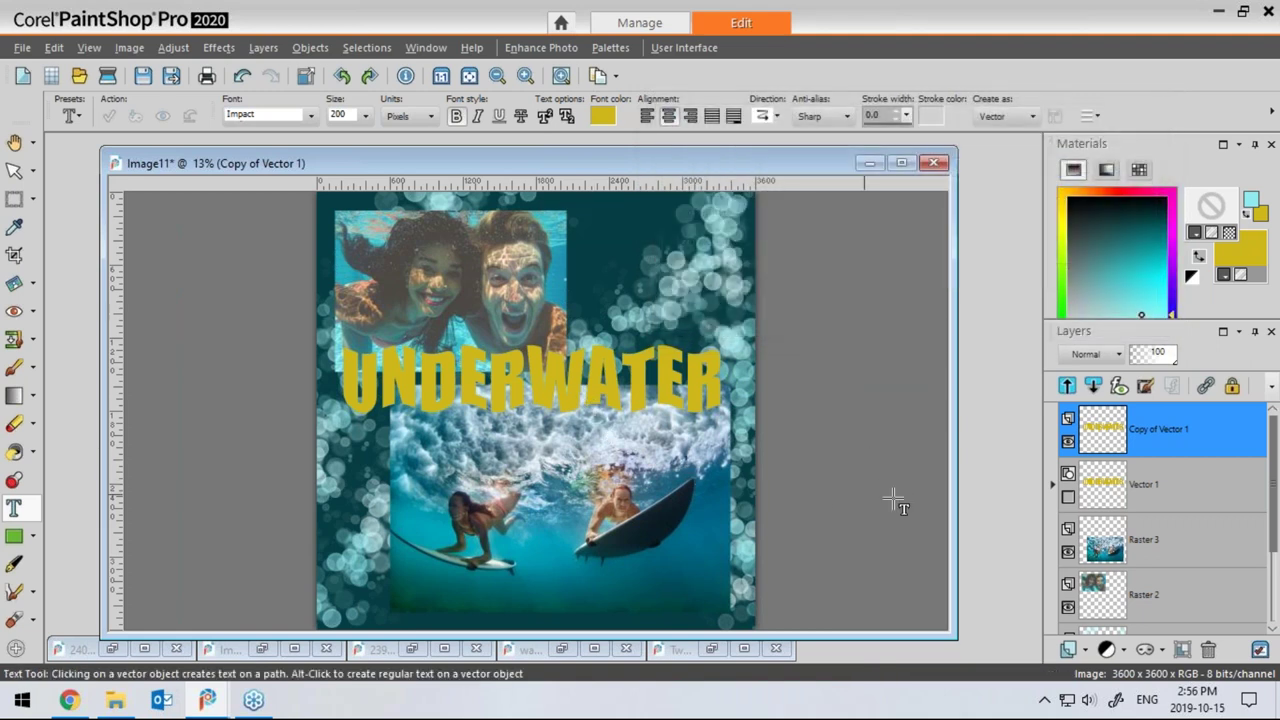
Activate the Picture Tube tool and add a new raster layer above the distorted title
mouse_move(1142, 483)
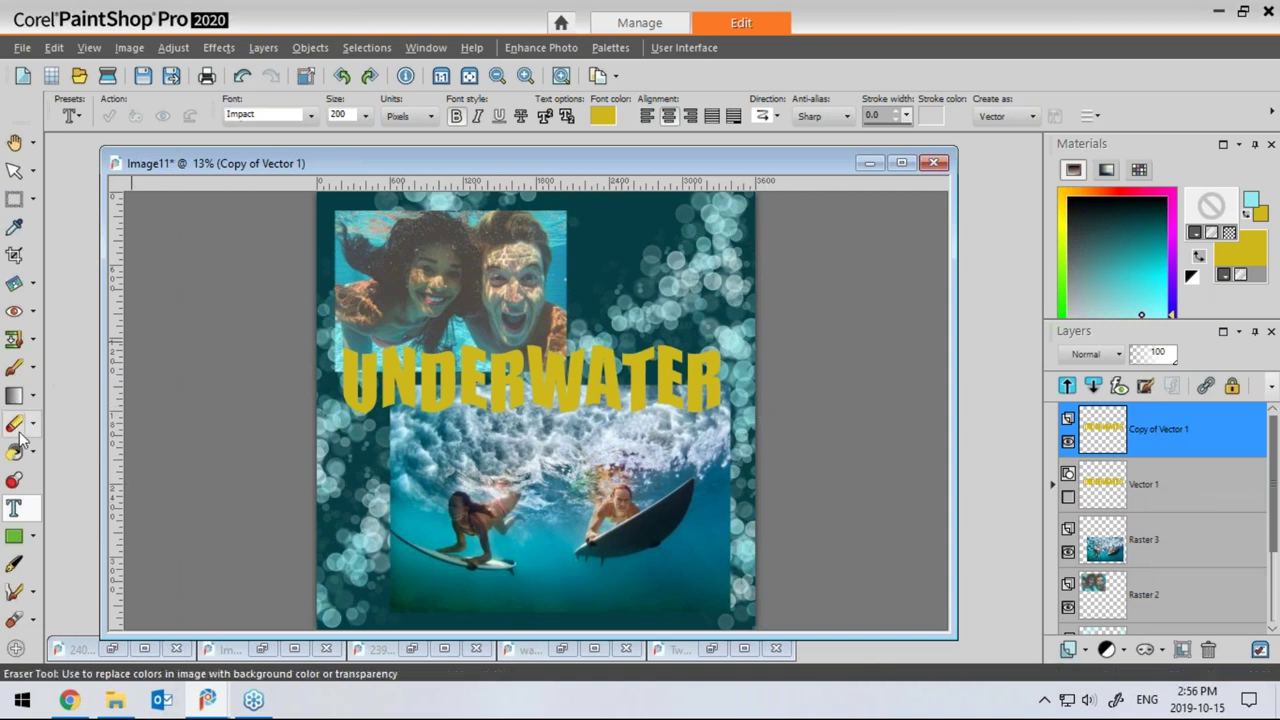
click(14, 482)
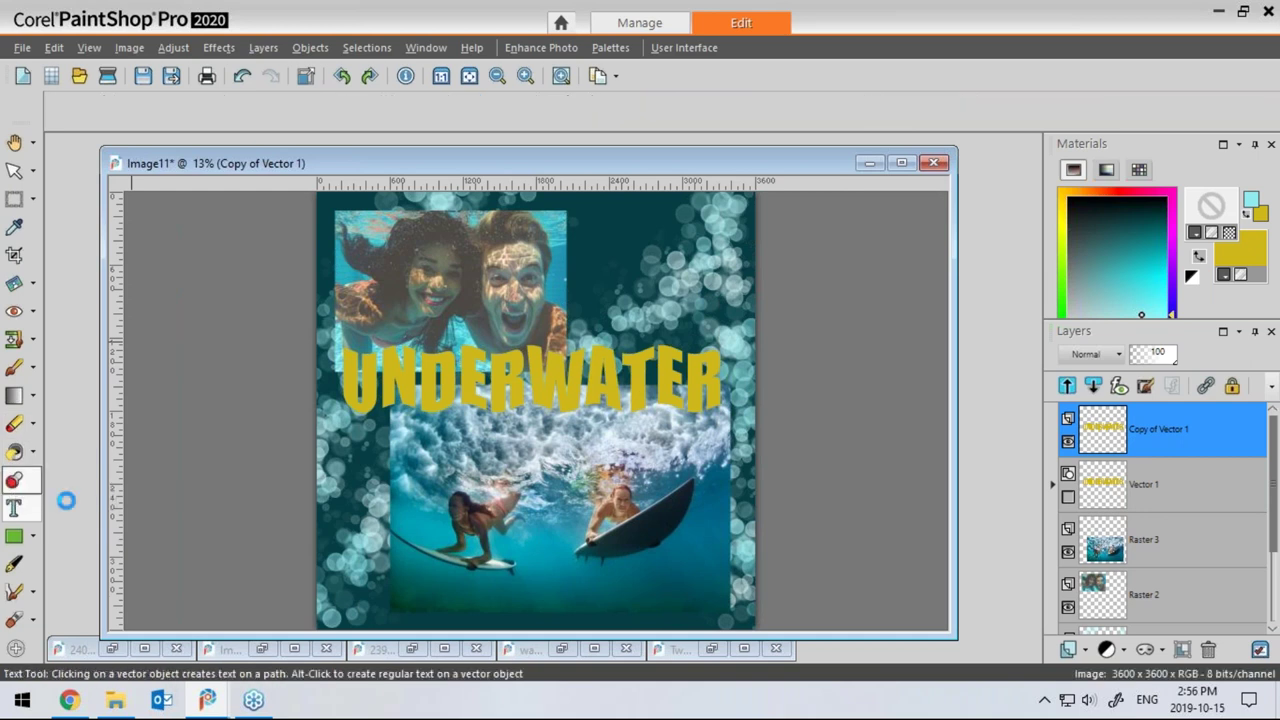
click(1084, 650)
click(1112, 498)
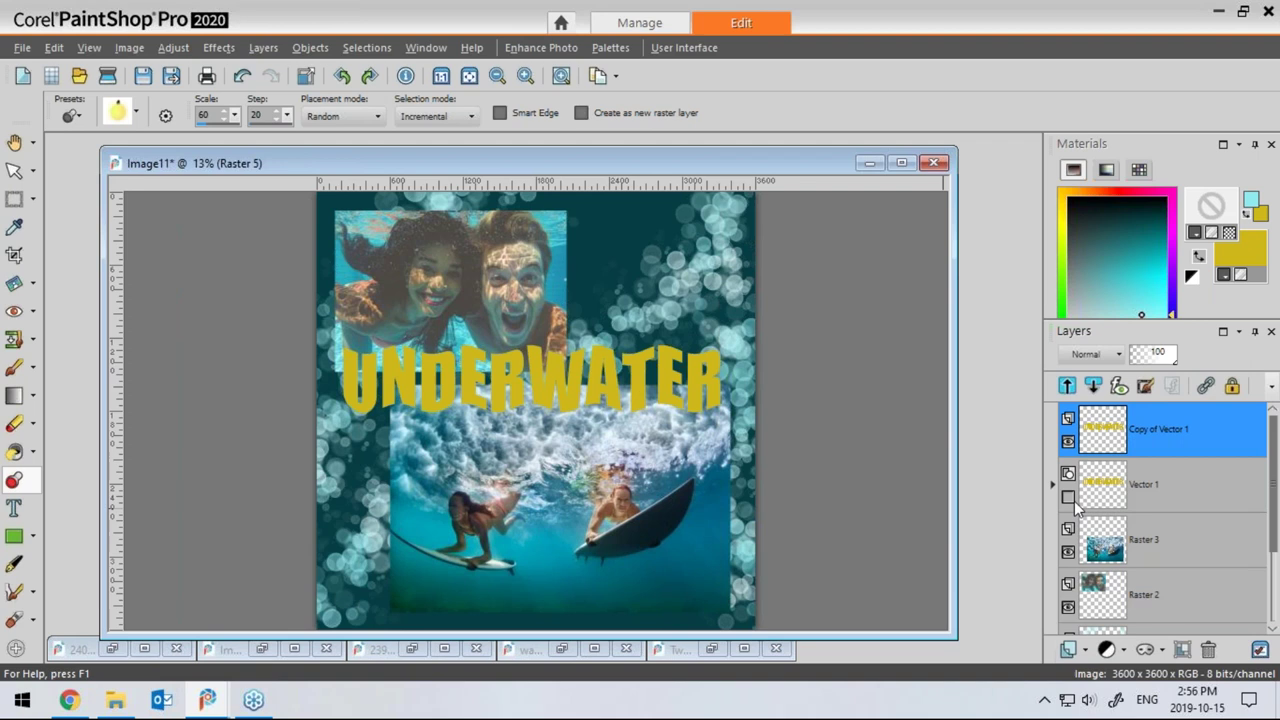
click(565, 532)
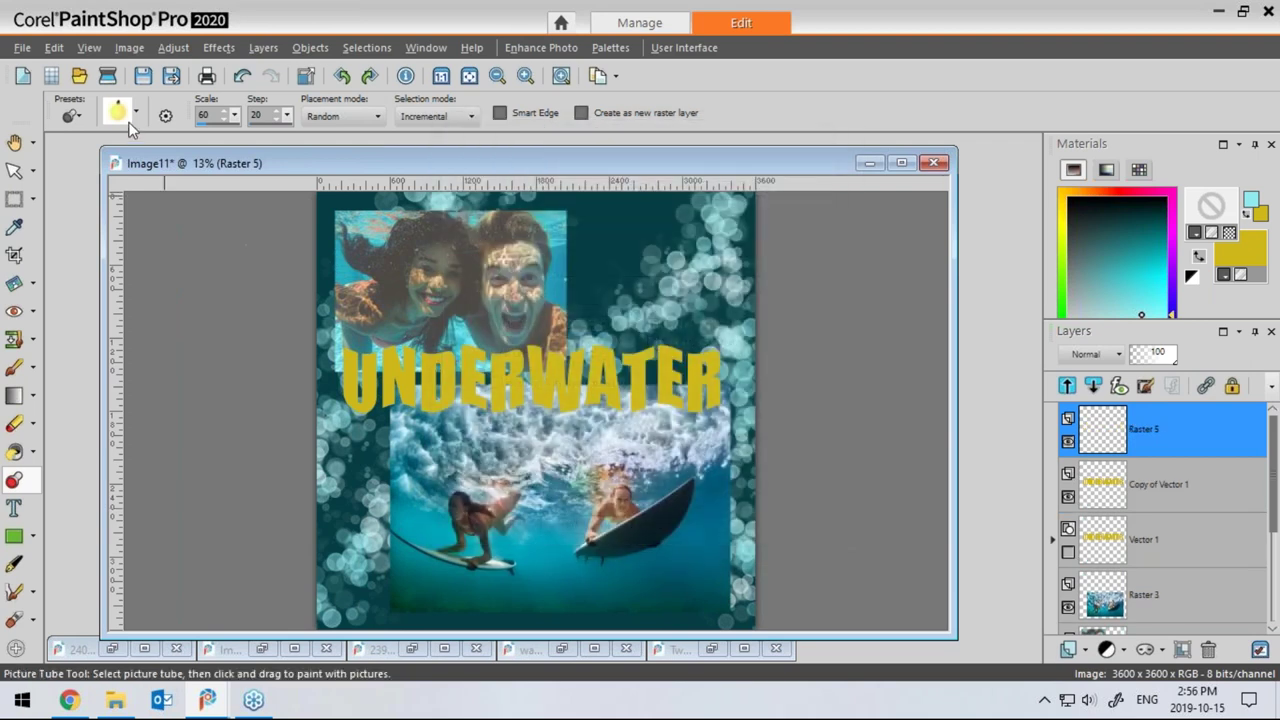
Choose the Rope-02 picture tube and paint a rope frame all the way around the page just inside its edges
click(136, 112)
drag(498, 318, 497, 354)
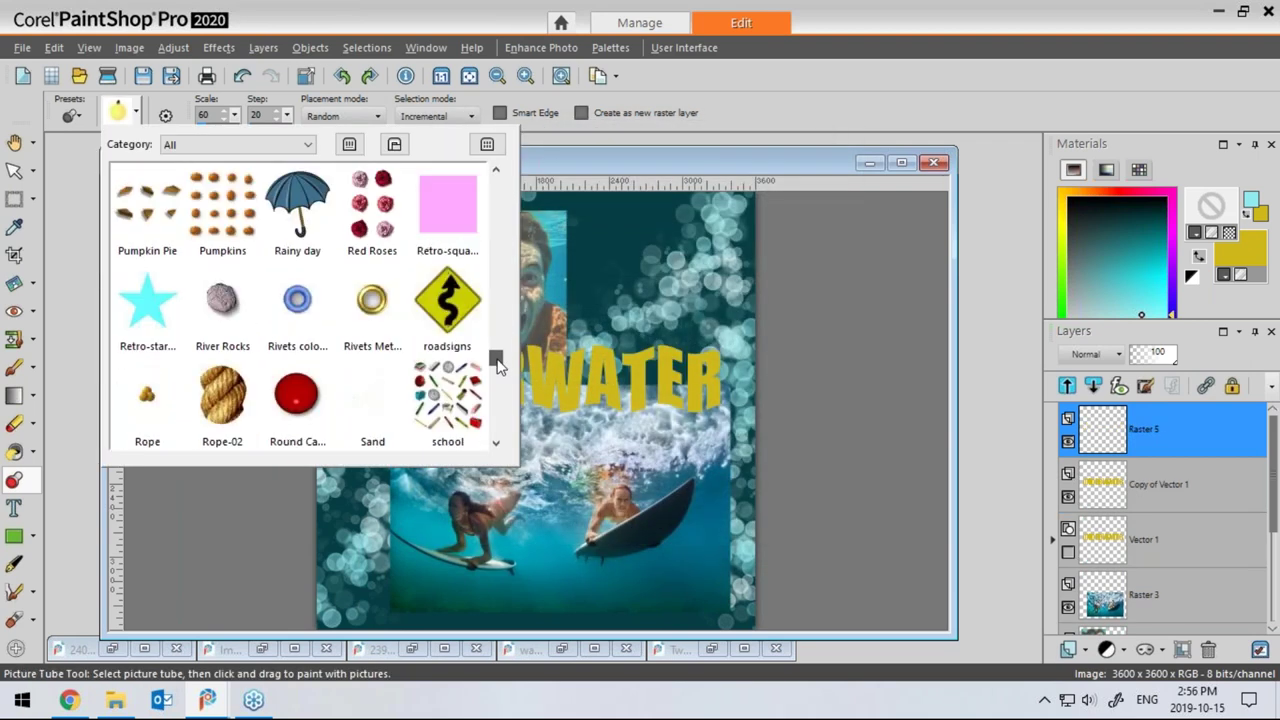
click(230, 403)
mouse_move(350, 228)
mouse_down()
mouse_move(335, 212)
mouse_move(372, 200)
mouse_move(682, 205)
mouse_move(742, 240)
mouse_move(731, 607)
mouse_move(414, 608)
mouse_move(358, 593)
mouse_move(337, 445)
mouse_move(332, 232)
mouse_up()
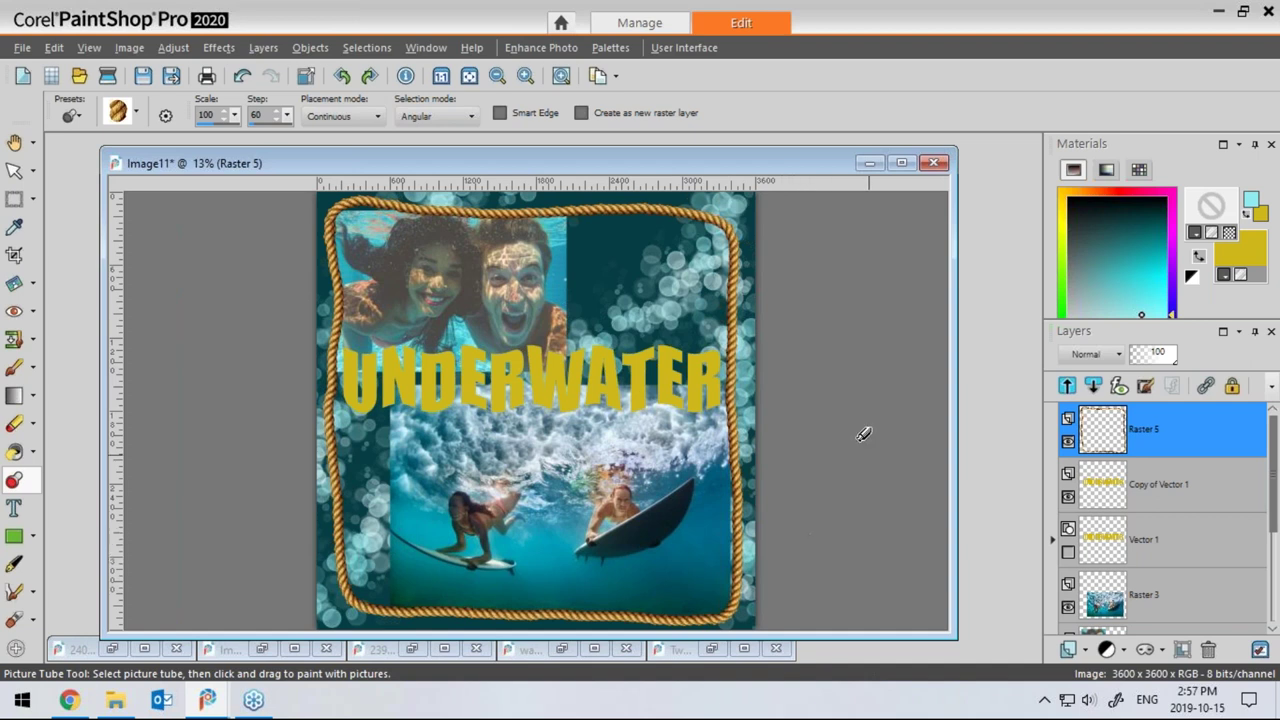
drag(697, 162, 710, 158)
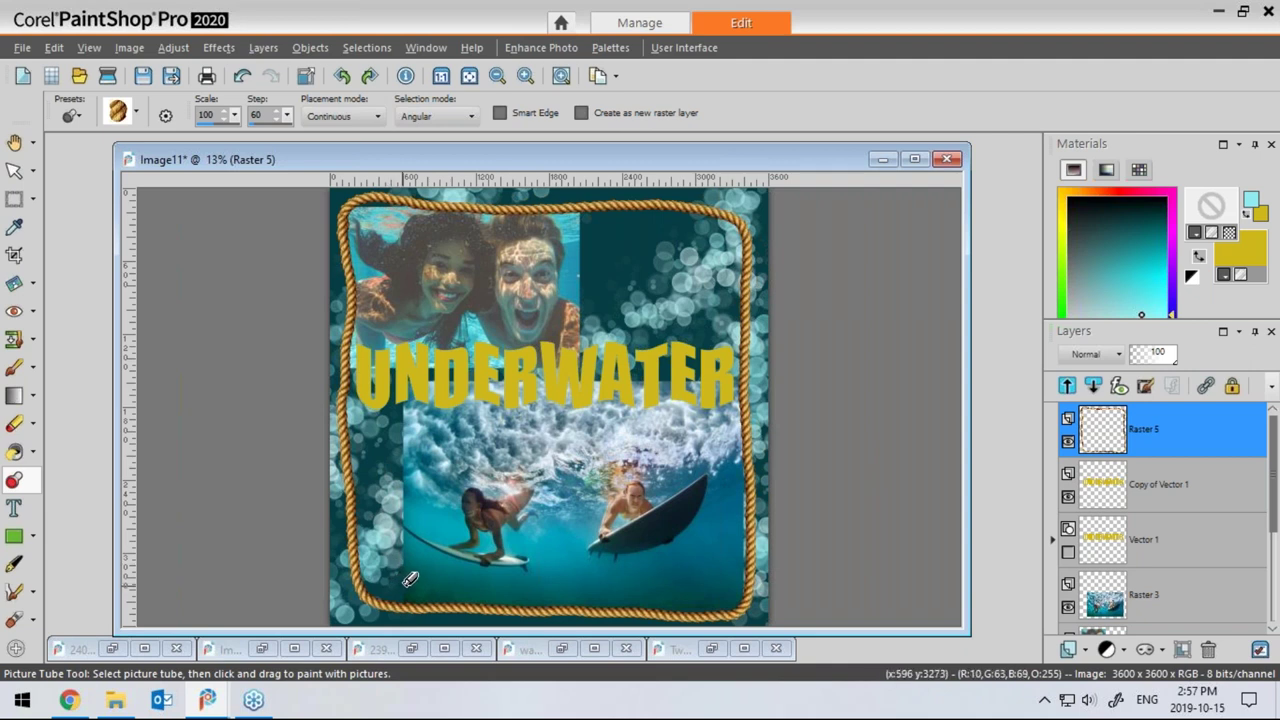
Choose the WaterSports picture tube and add another new raster layer above the rope frame
click(136, 112)
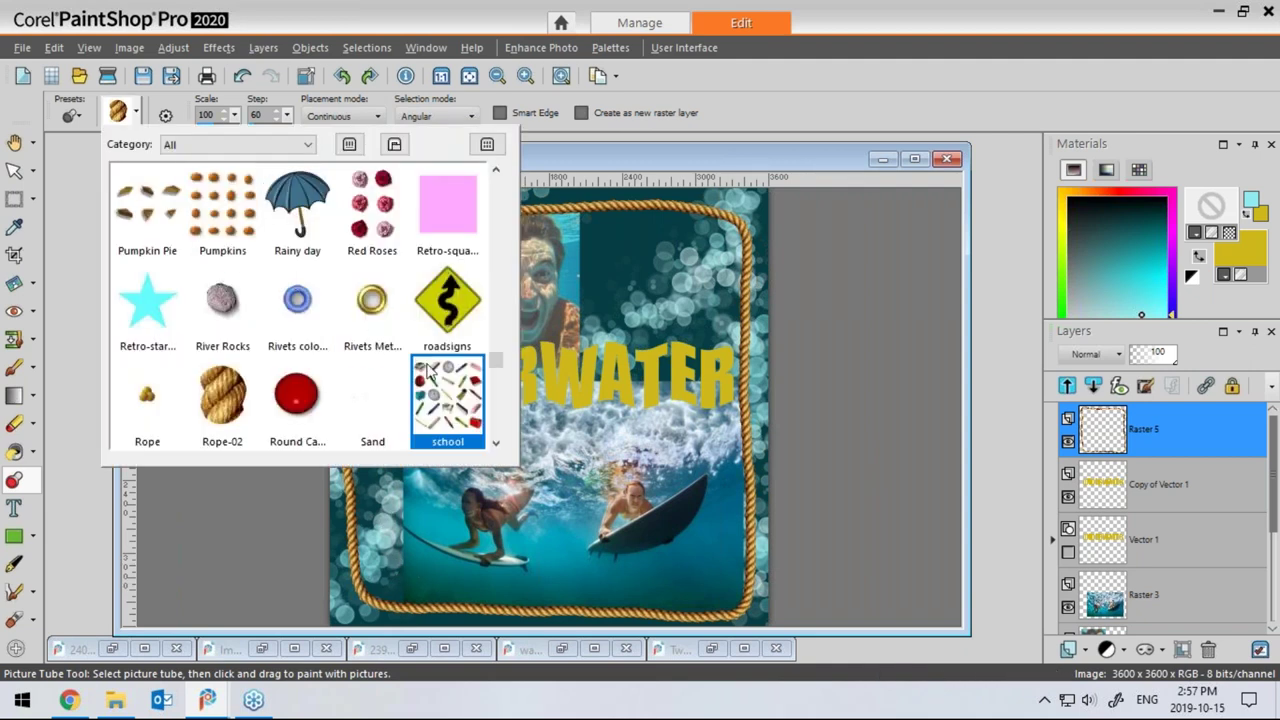
drag(495, 357, 495, 437)
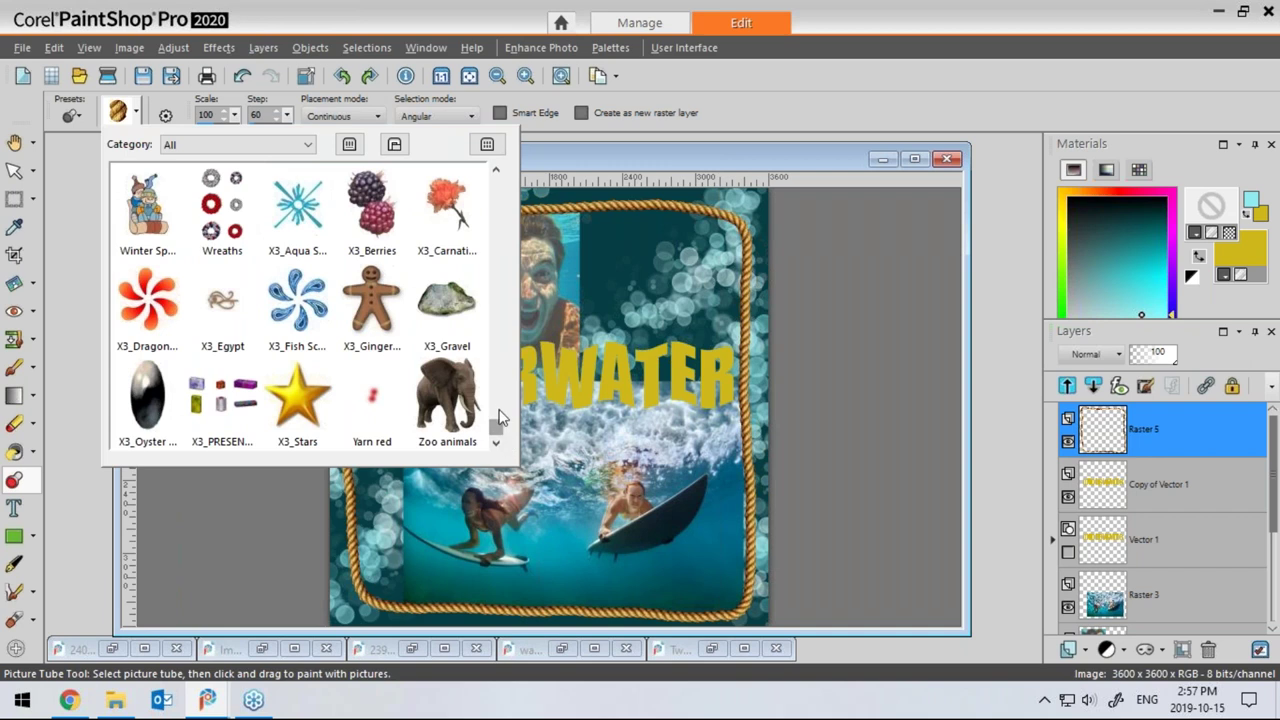
click(495, 393)
click(237, 318)
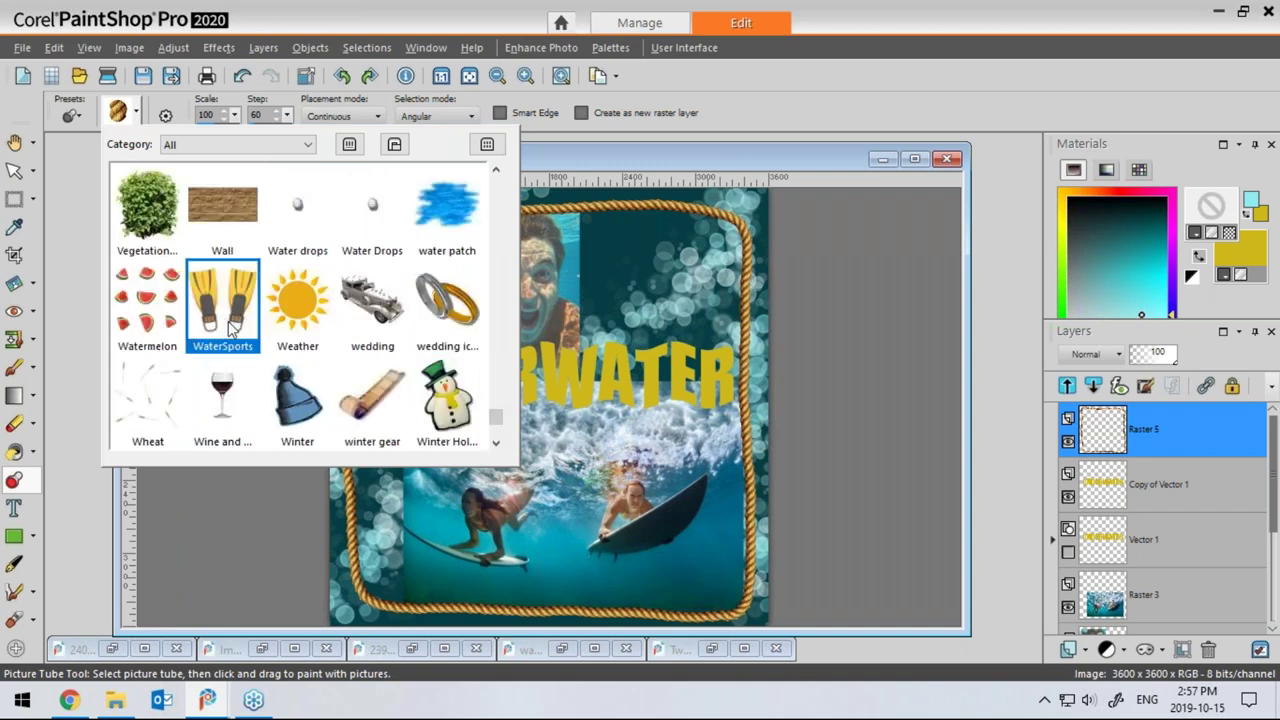
click(237, 318)
click(1083, 650)
click(1137, 486)
click(570, 535)
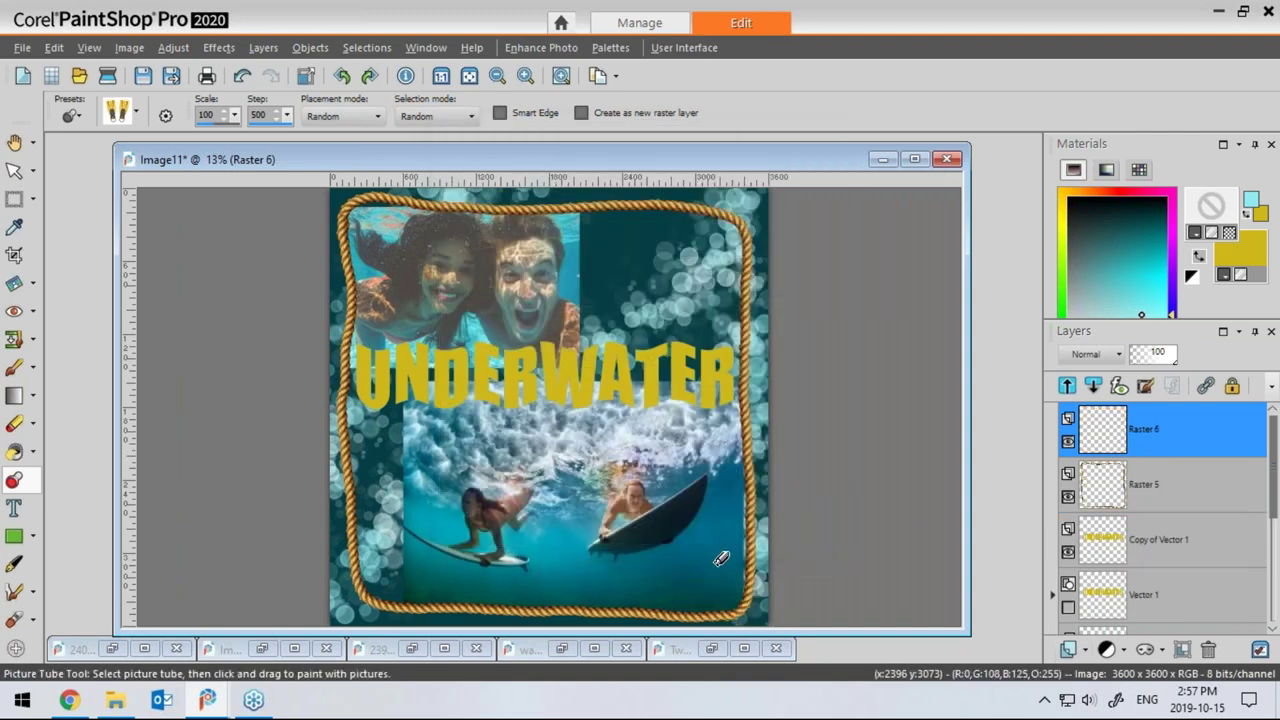
Stamp WaterSports images in the rope frame's lower-right corner, undoing unwanted ones until the surfer silhouette is placed
click(692, 560)
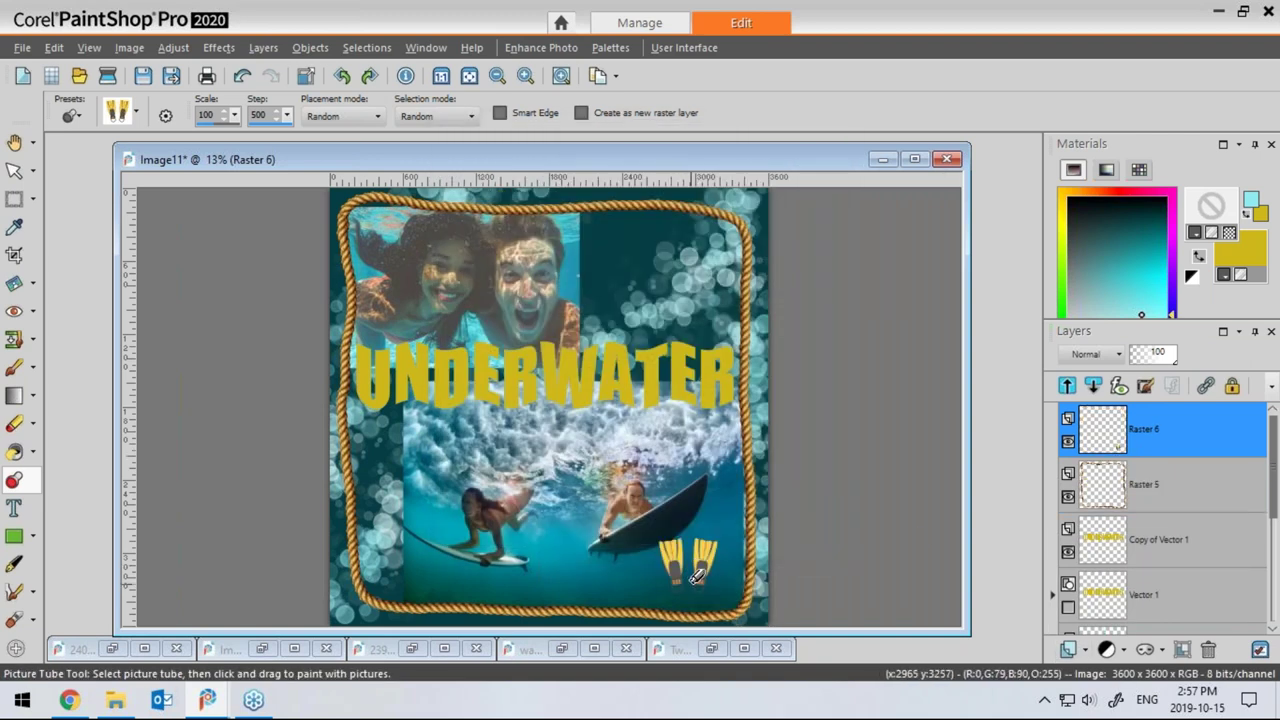
key(ctrl+z)
click(706, 571)
key(ctrl+z)
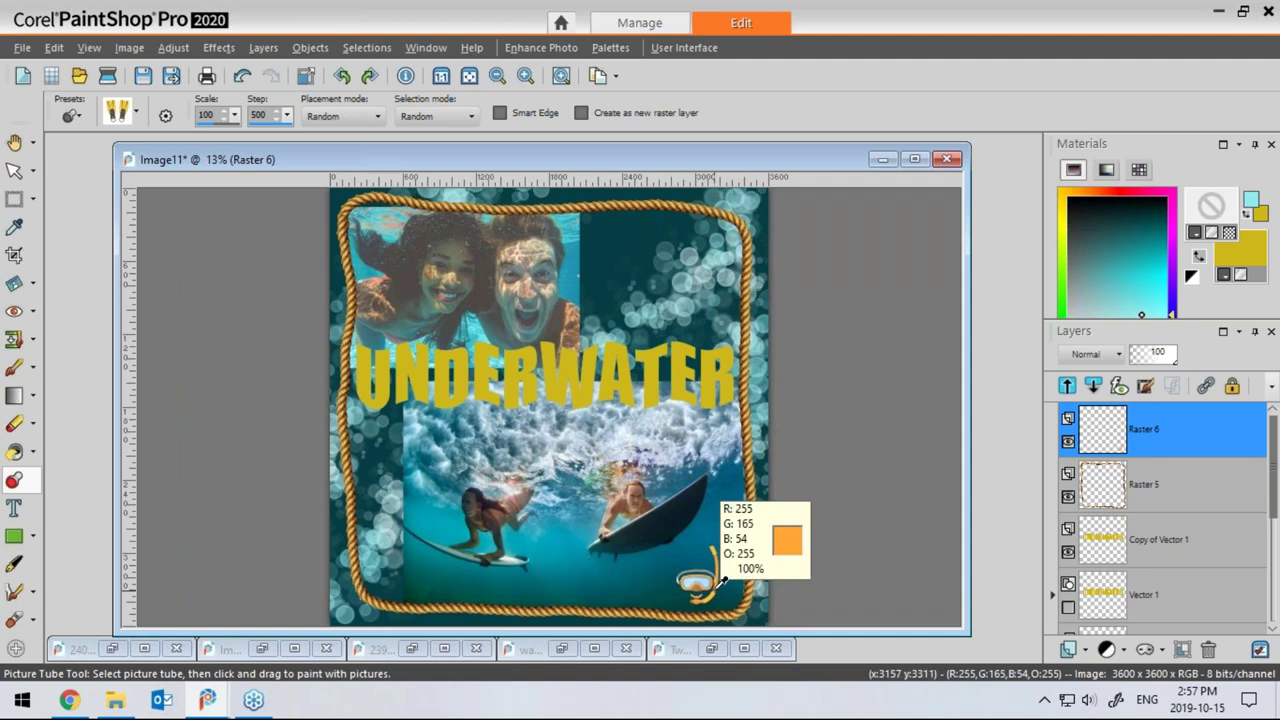
click(706, 571)
key(ctrl+z)
click(708, 572)
click(707, 572)
key(ctrl+z)
click(705, 571)
click(704, 571)
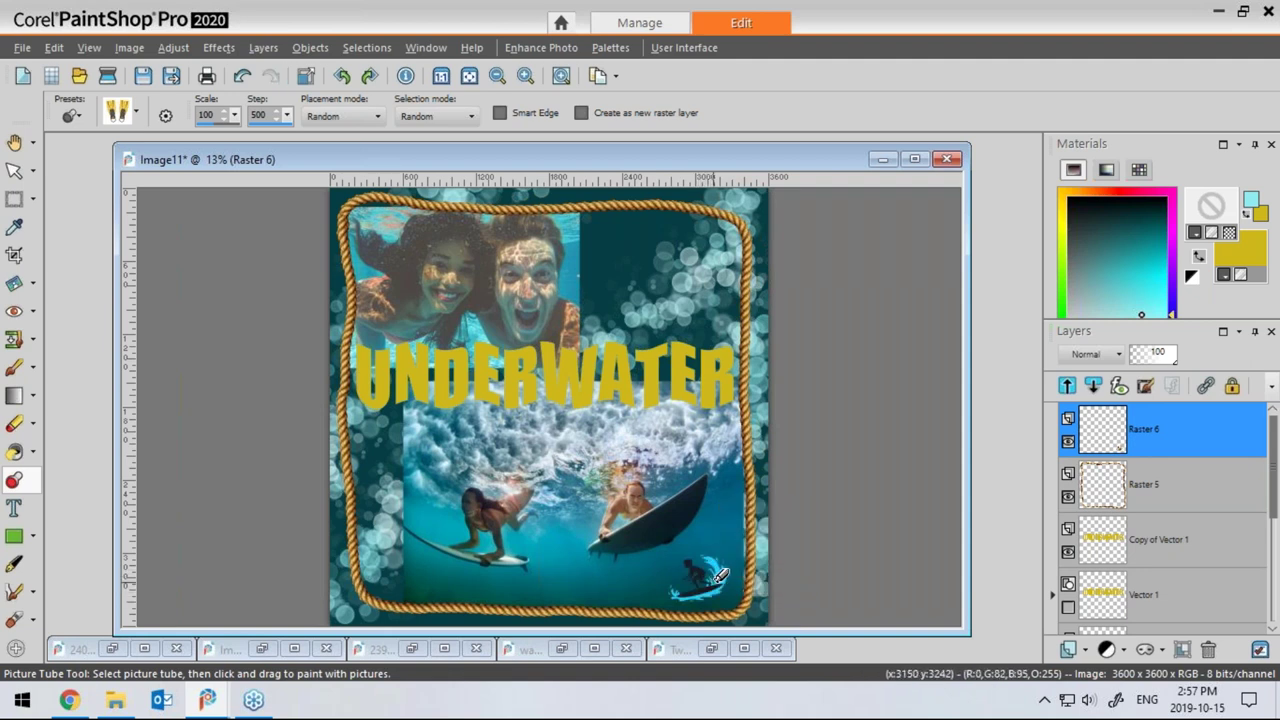